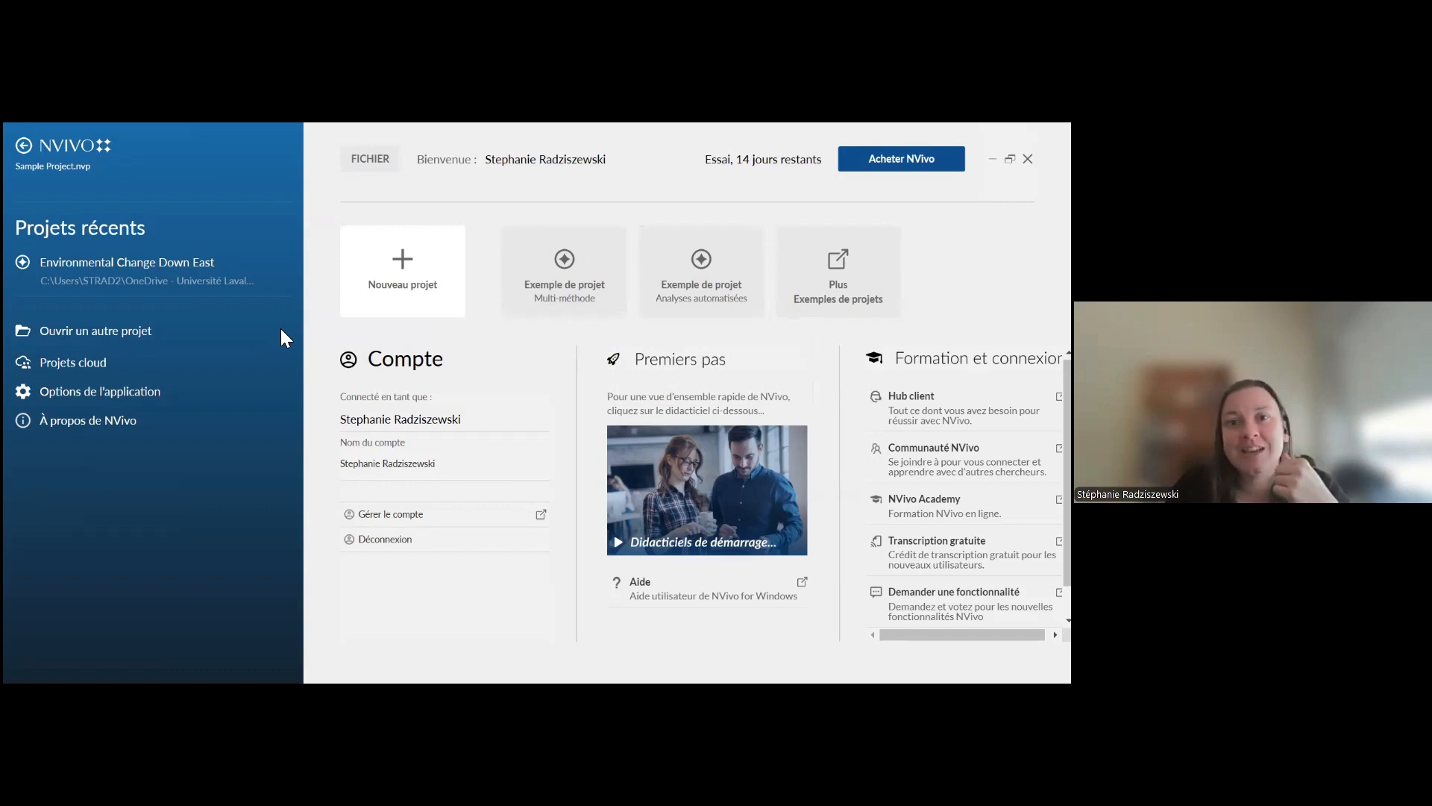
Save and close the current project so that the sample project can open
{"action": "mouse_move", "coordinate": [703, 327]}
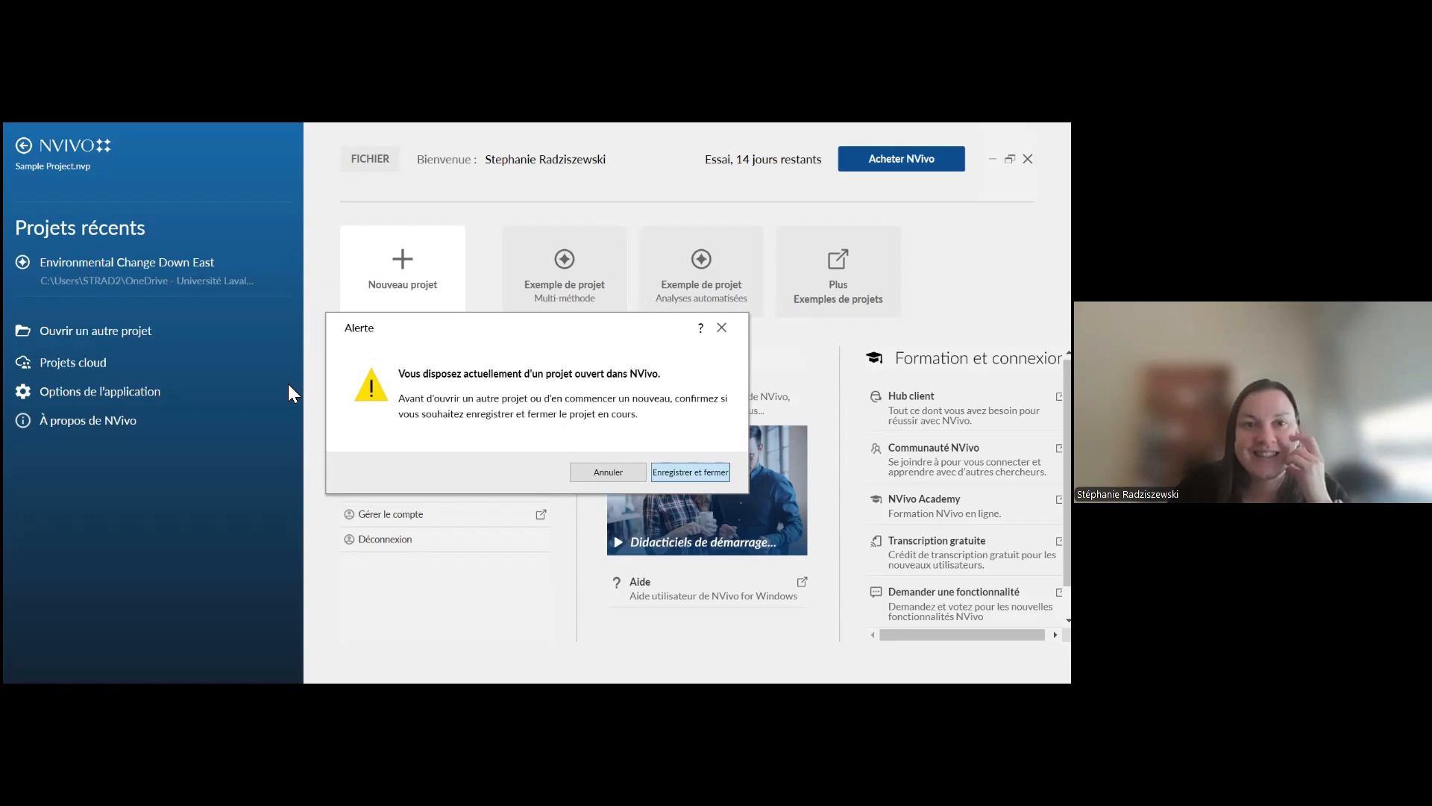
{"action": "key", "text": "Return"}
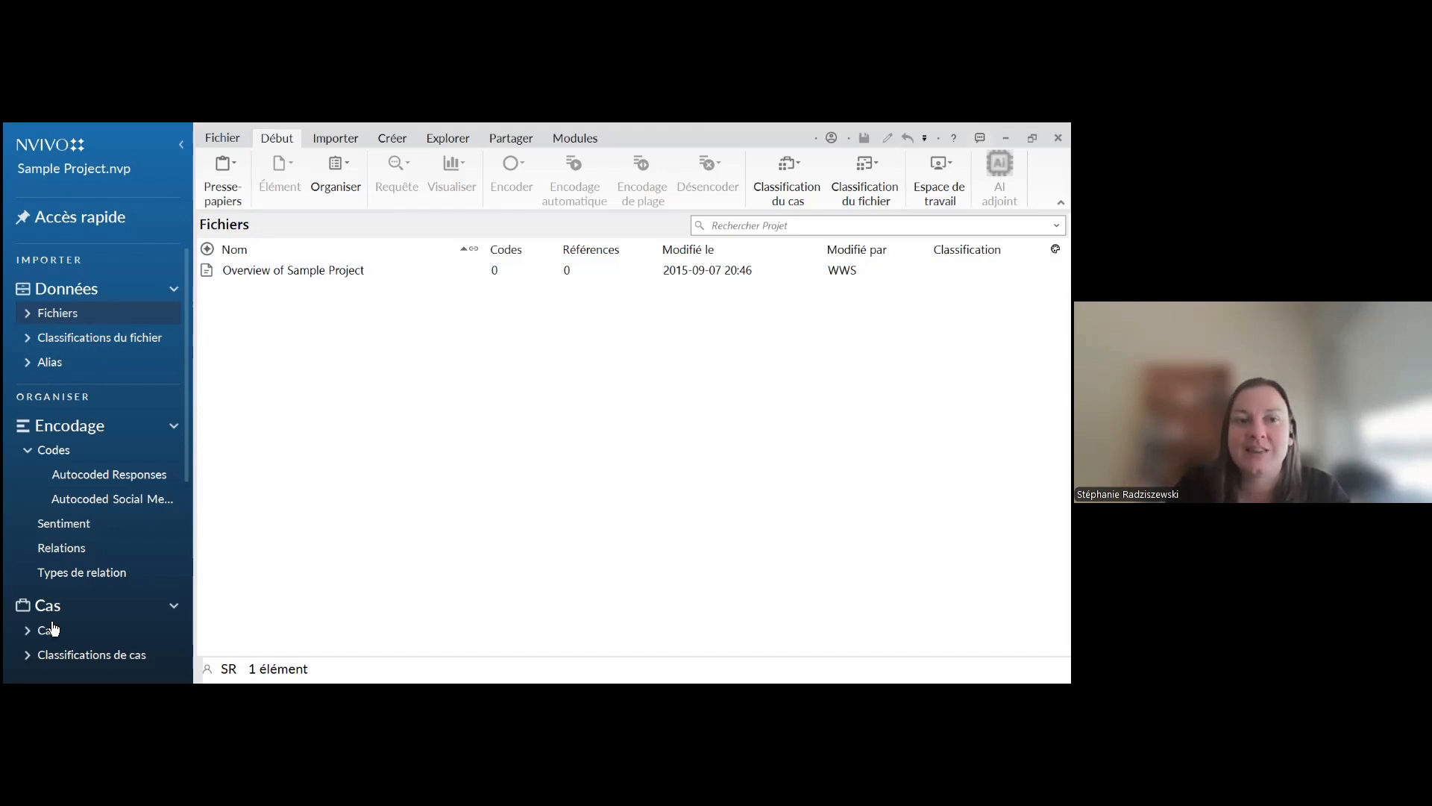
Expand the project's Fichiers folder and open the first interview document in the Interviews subfolder
{"action": "scroll", "coordinate": [88, 552], "scroll_direction": "down", "scroll_amount": 2}
{"action": "scroll", "coordinate": [86, 553], "scroll_direction": "down", "scroll_amount": 2}
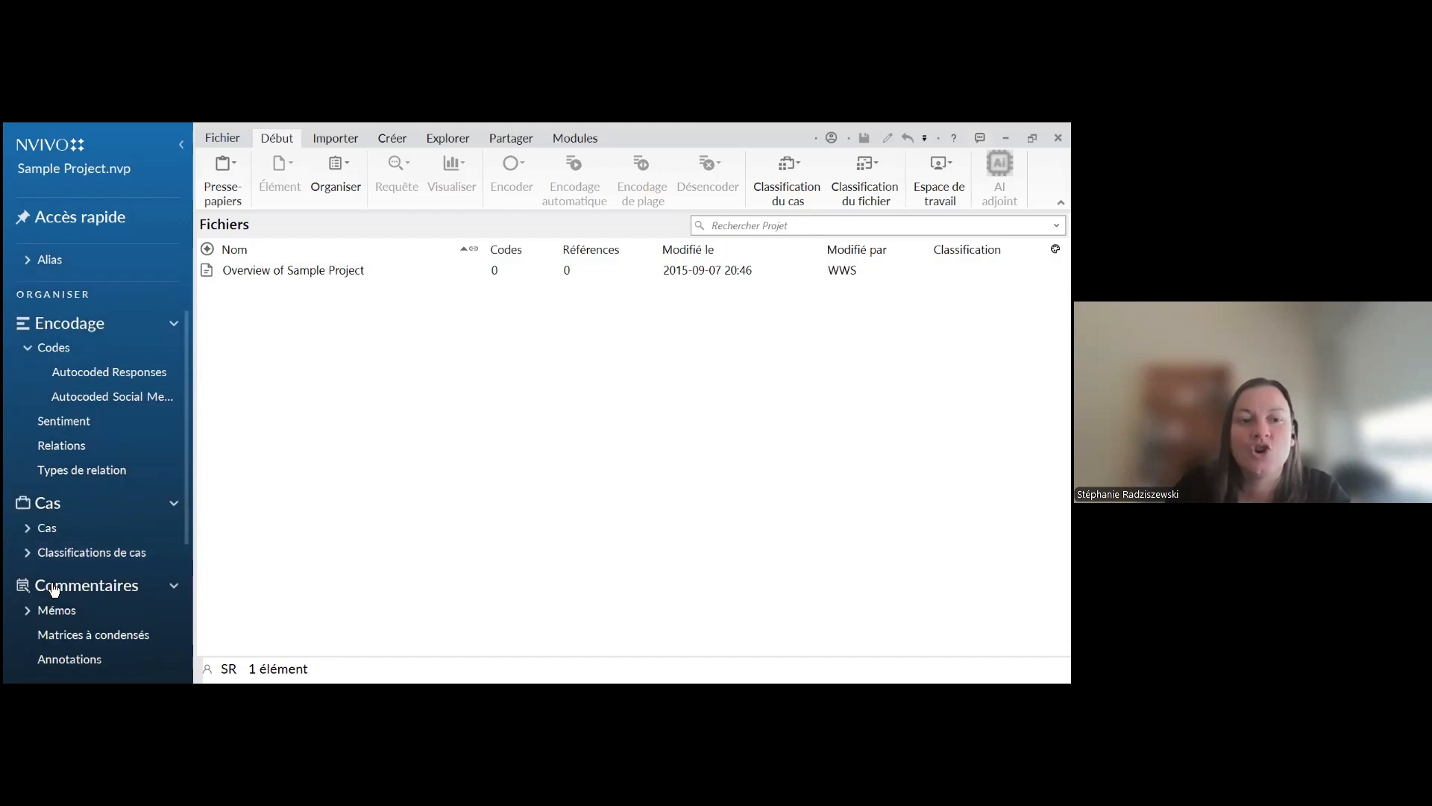
{"action": "scroll", "coordinate": [62, 613], "scroll_direction": "up", "scroll_amount": 4}
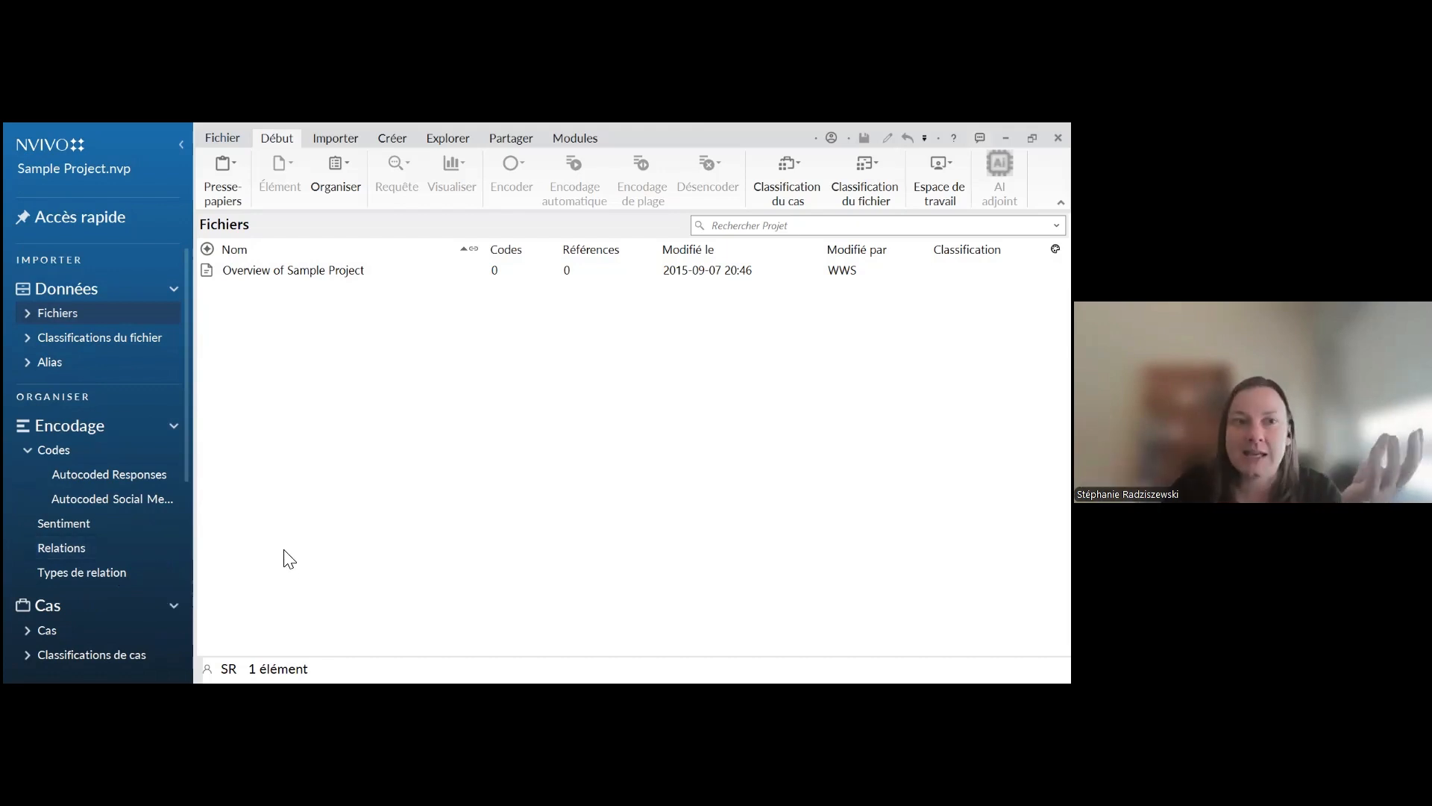
{"action": "left_click", "coordinate": [29, 314]}
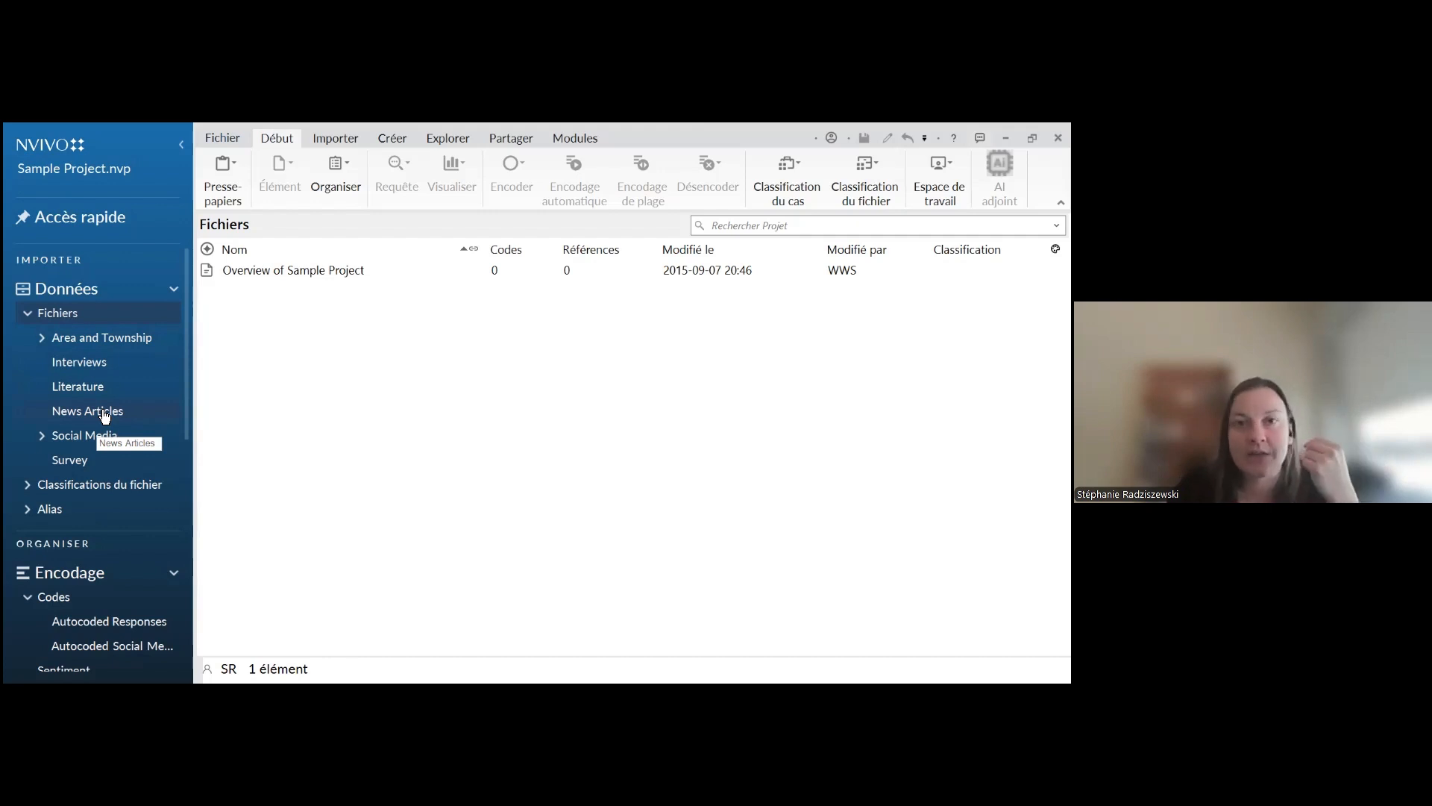
{"action": "left_click", "coordinate": [117, 373]}
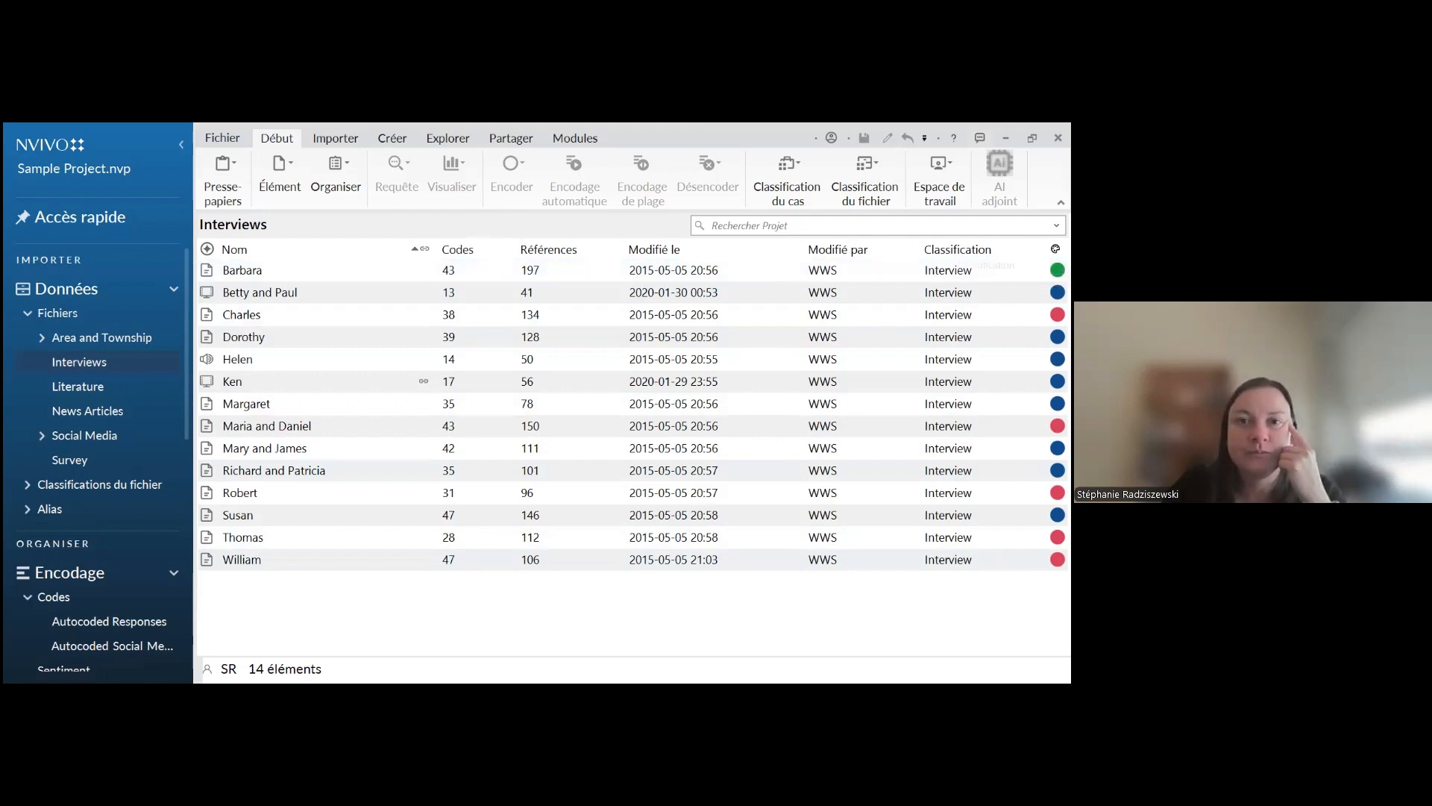
{"action": "double_click", "coordinate": [244, 272]}
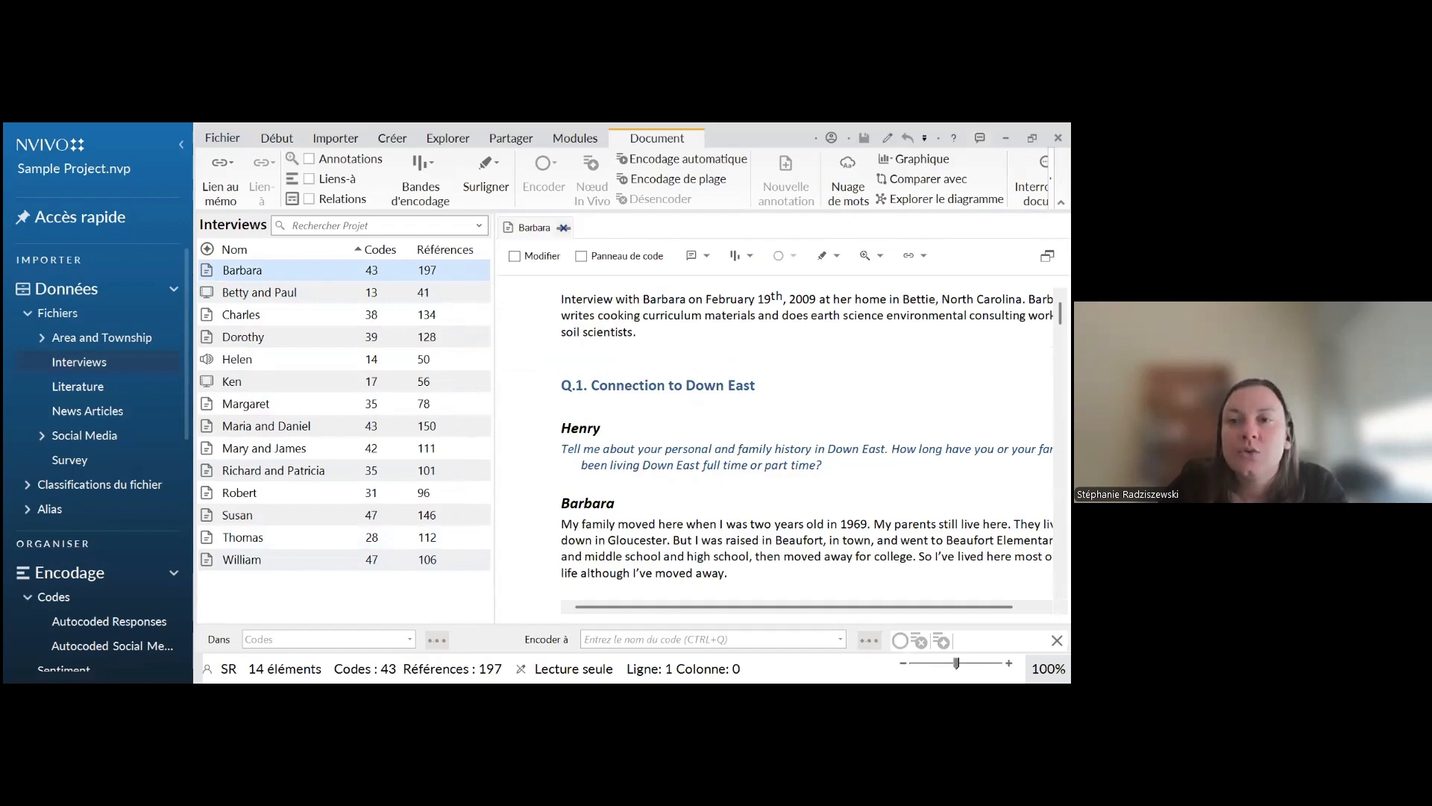
Examine the interview transcript from its introduction to the Q.3 section and return to its beginning
{"action": "scroll", "coordinate": [806, 447], "scroll_direction": "down", "scroll_amount": 10}
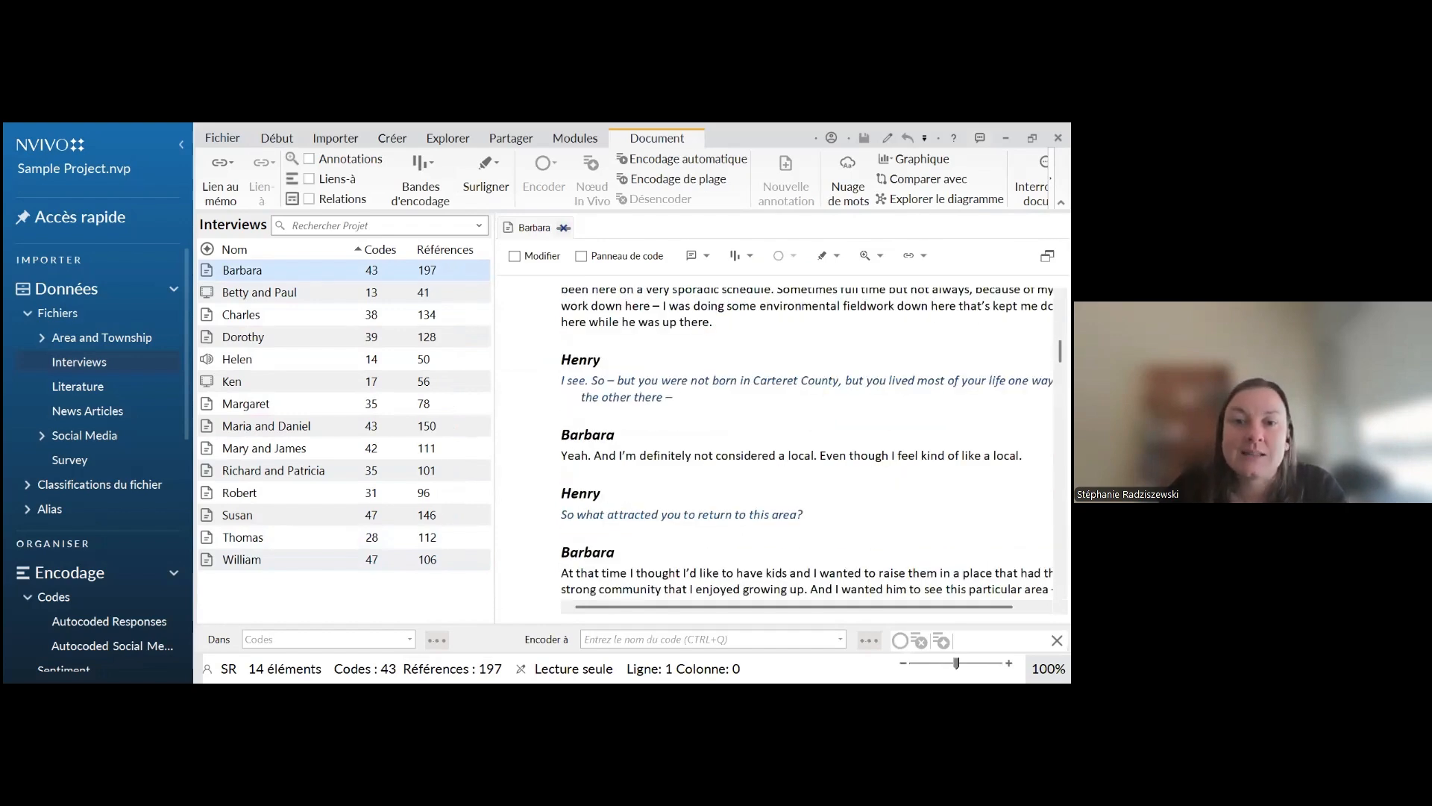
{"action": "scroll", "coordinate": [806, 447], "scroll_direction": "down", "scroll_amount": 10}
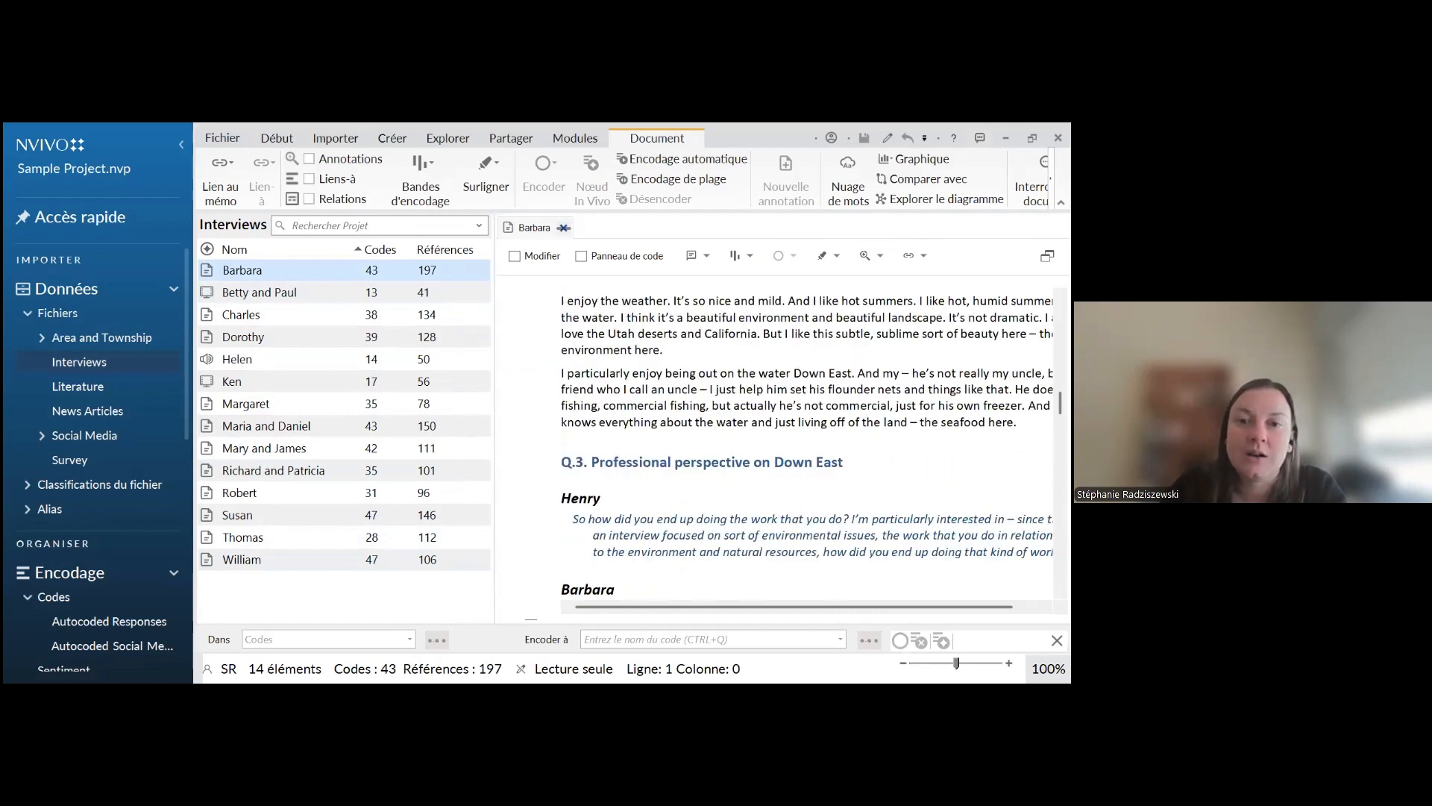
{"action": "scroll", "coordinate": [806, 447], "scroll_direction": "down", "scroll_amount": 3}
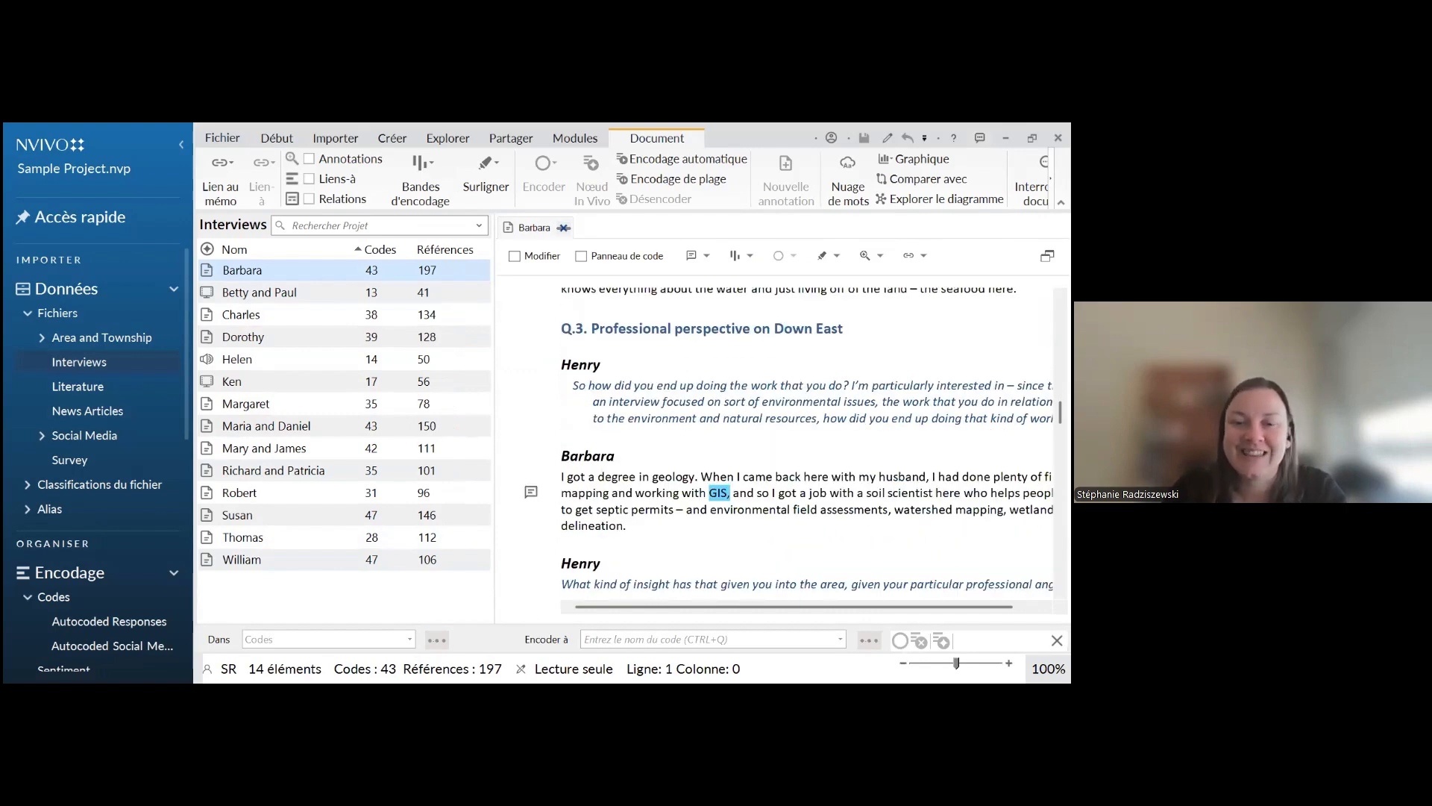
{"action": "scroll", "coordinate": [805, 447], "scroll_direction": "up", "scroll_amount": 15}
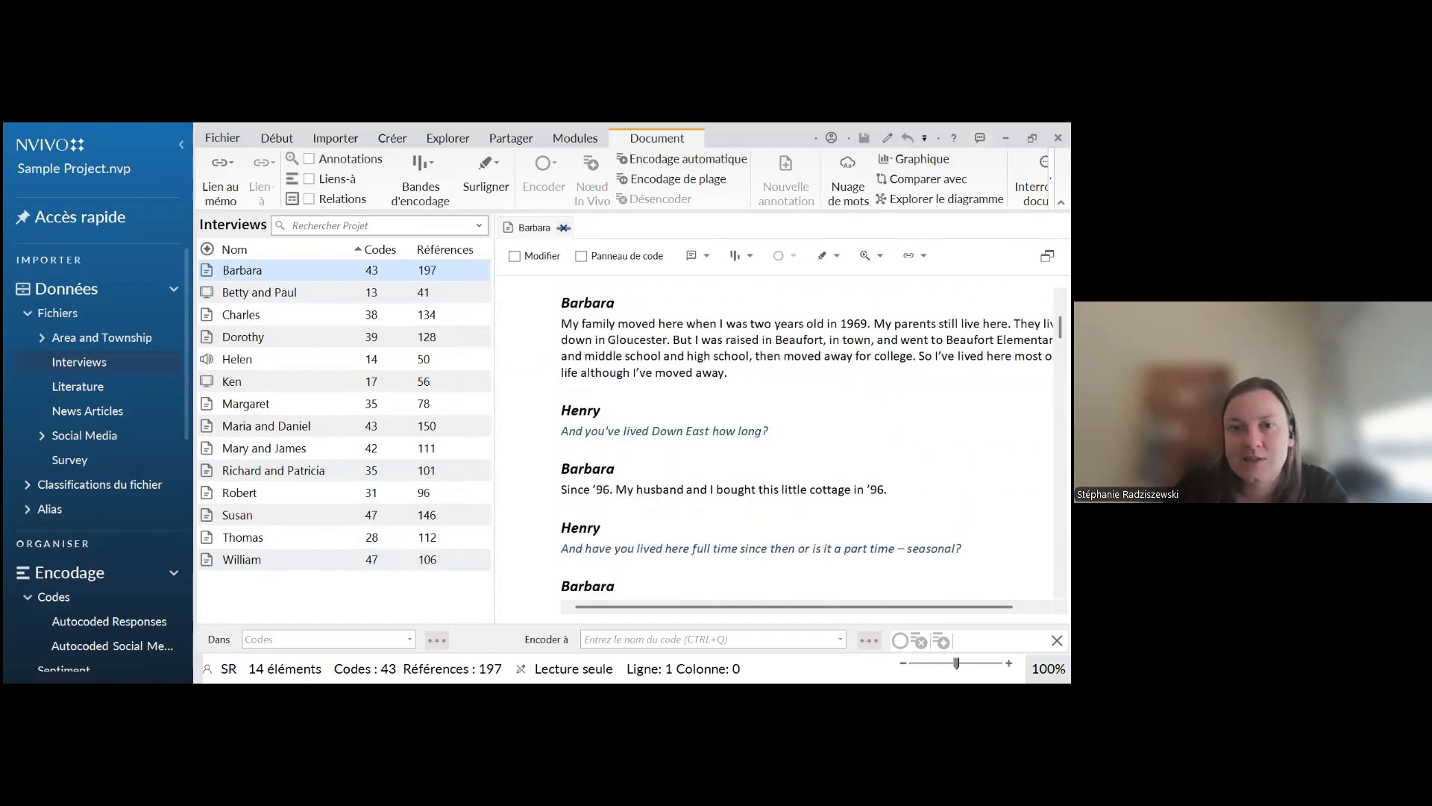
{"action": "scroll", "coordinate": [722, 430], "scroll_direction": "up", "scroll_amount": 1}
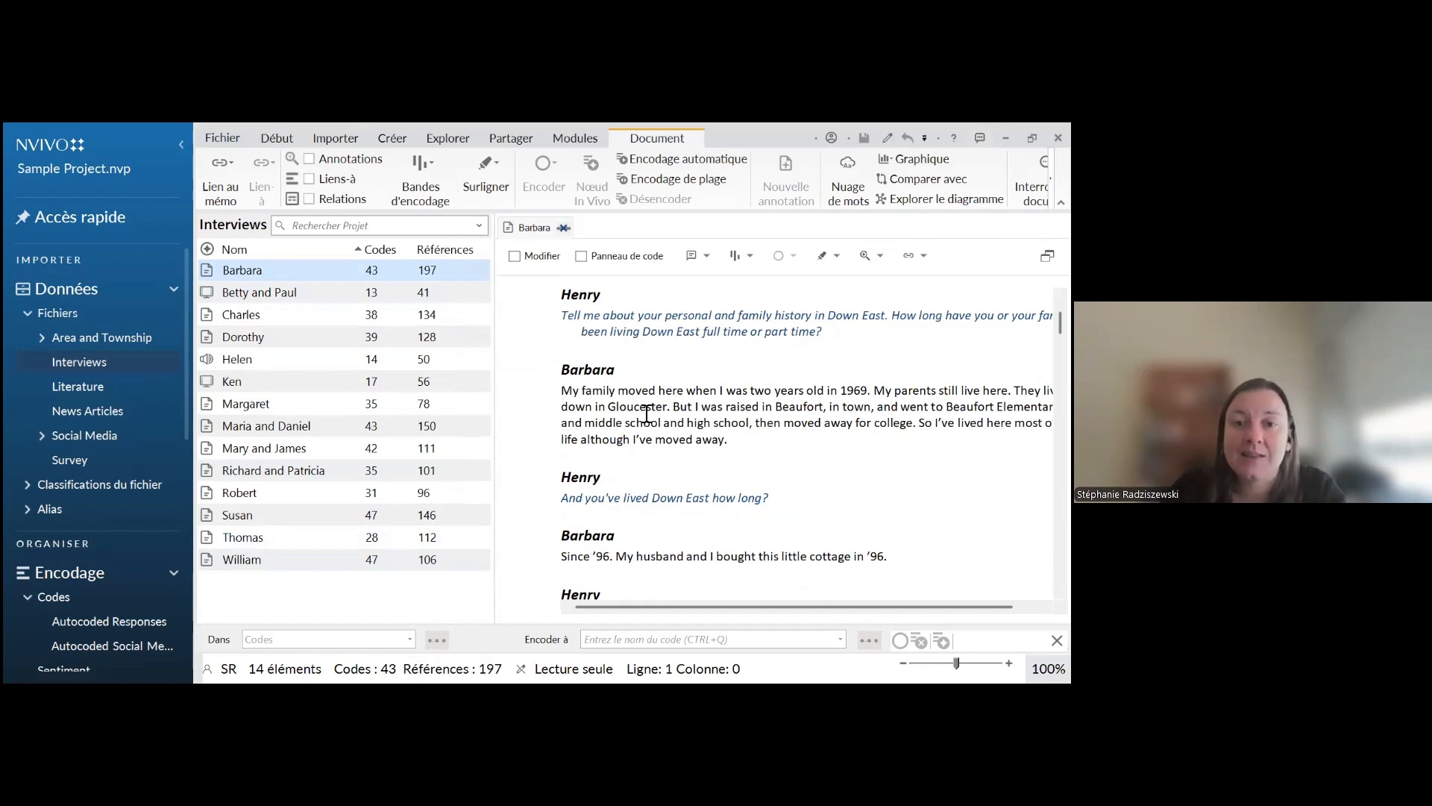
{"action": "triple_click", "coordinate": [682, 439]}
{"action": "left_click", "coordinate": [727, 439]}
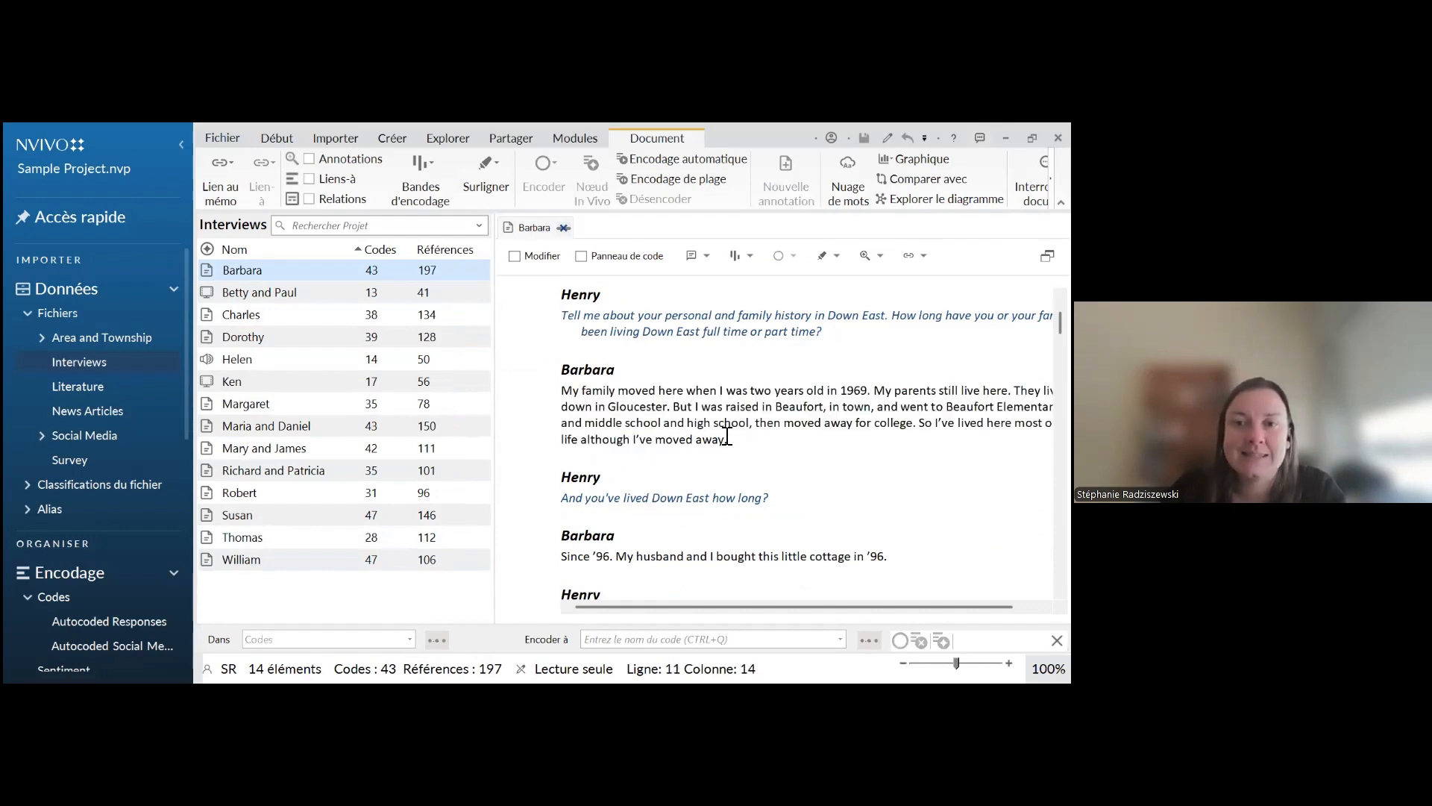
{"action": "scroll", "coordinate": [728, 439], "scroll_direction": "up", "scroll_amount": 3}
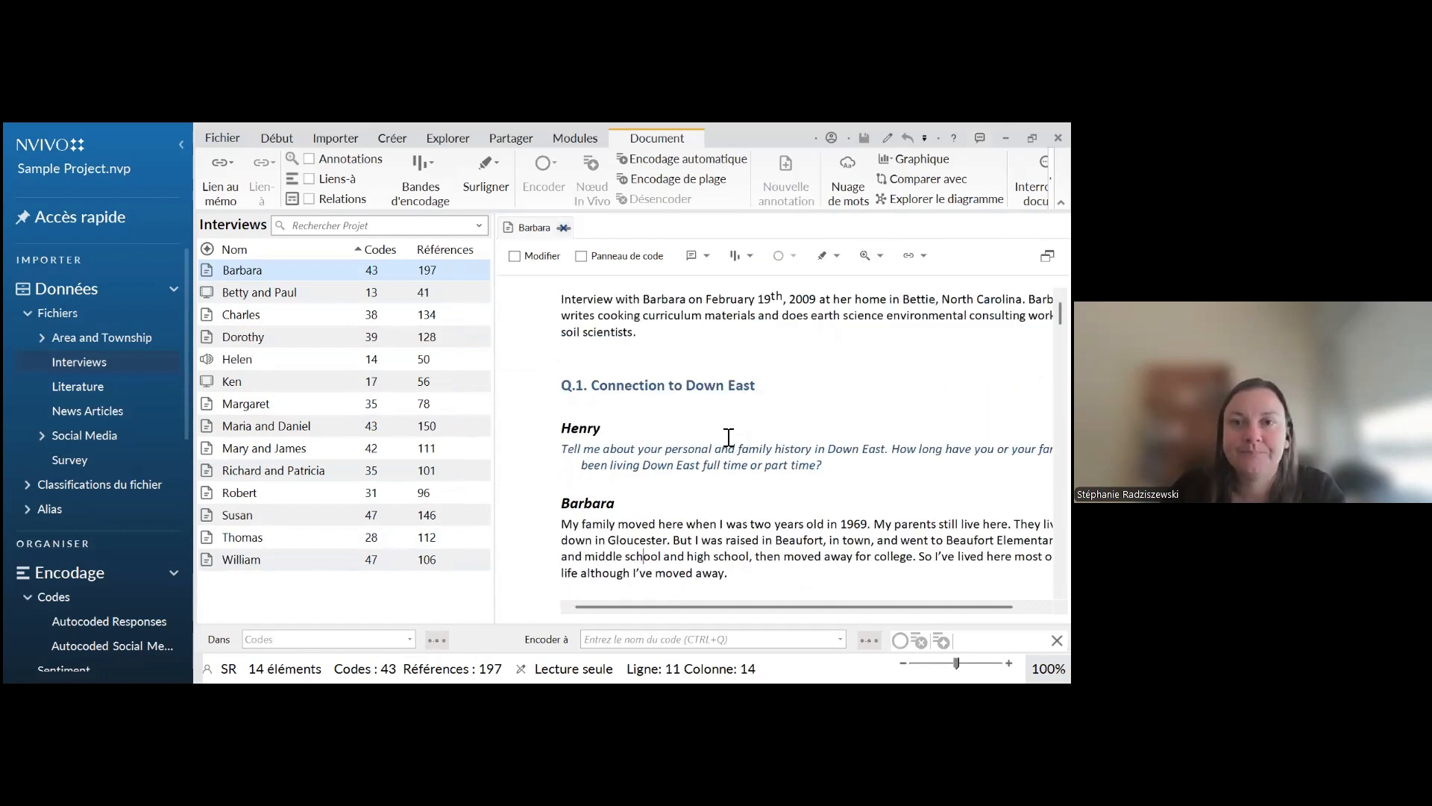
Make the interview transcript editable and return it to read-only mode
{"action": "left_click", "coordinate": [516, 258]}
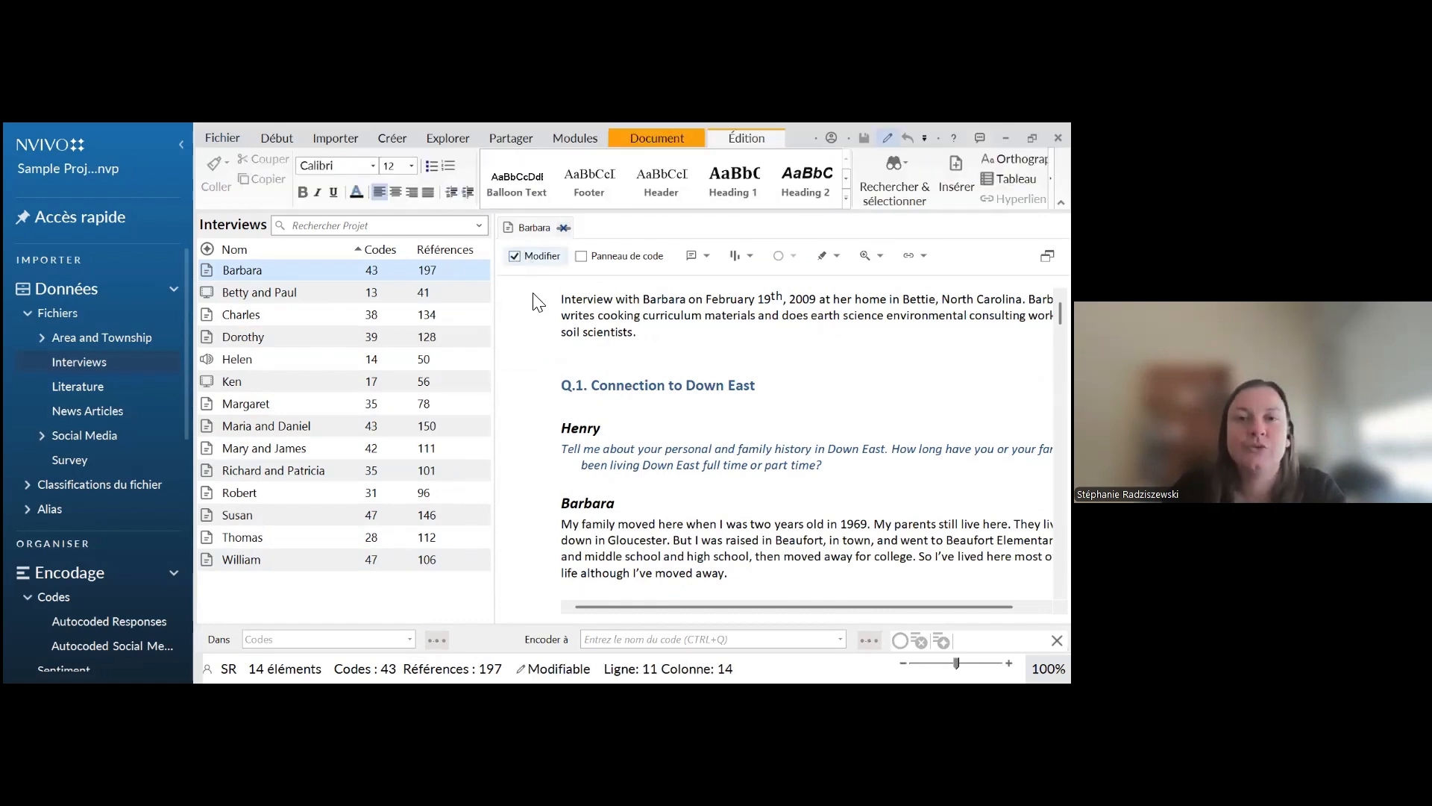
{"action": "left_click", "coordinate": [514, 255]}
{"action": "left_click", "coordinate": [640, 348]}
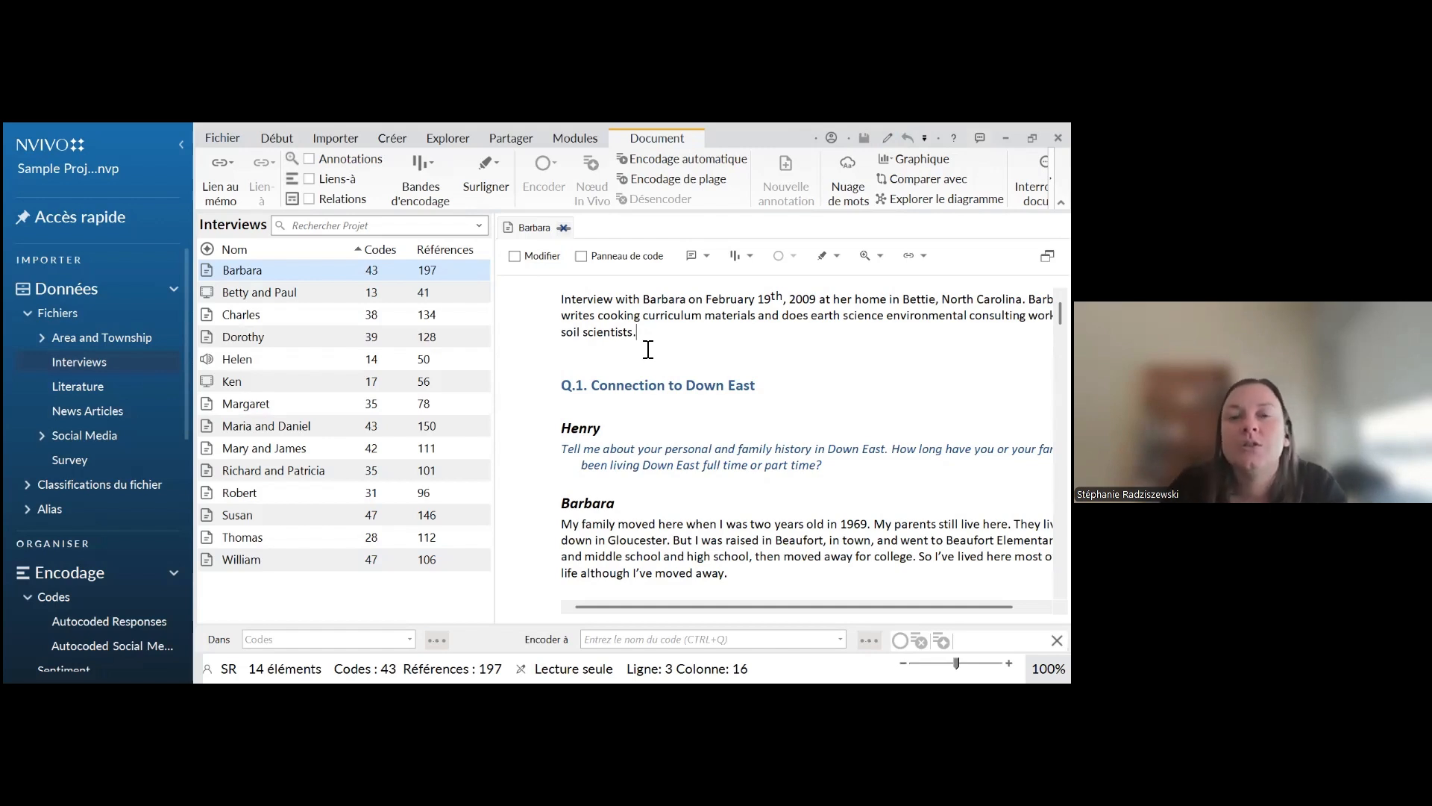
Enable editing, change the day of the interview in the introductory paragraph to 20, and set the document back to read-only
{"action": "left_click", "coordinate": [543, 257]}
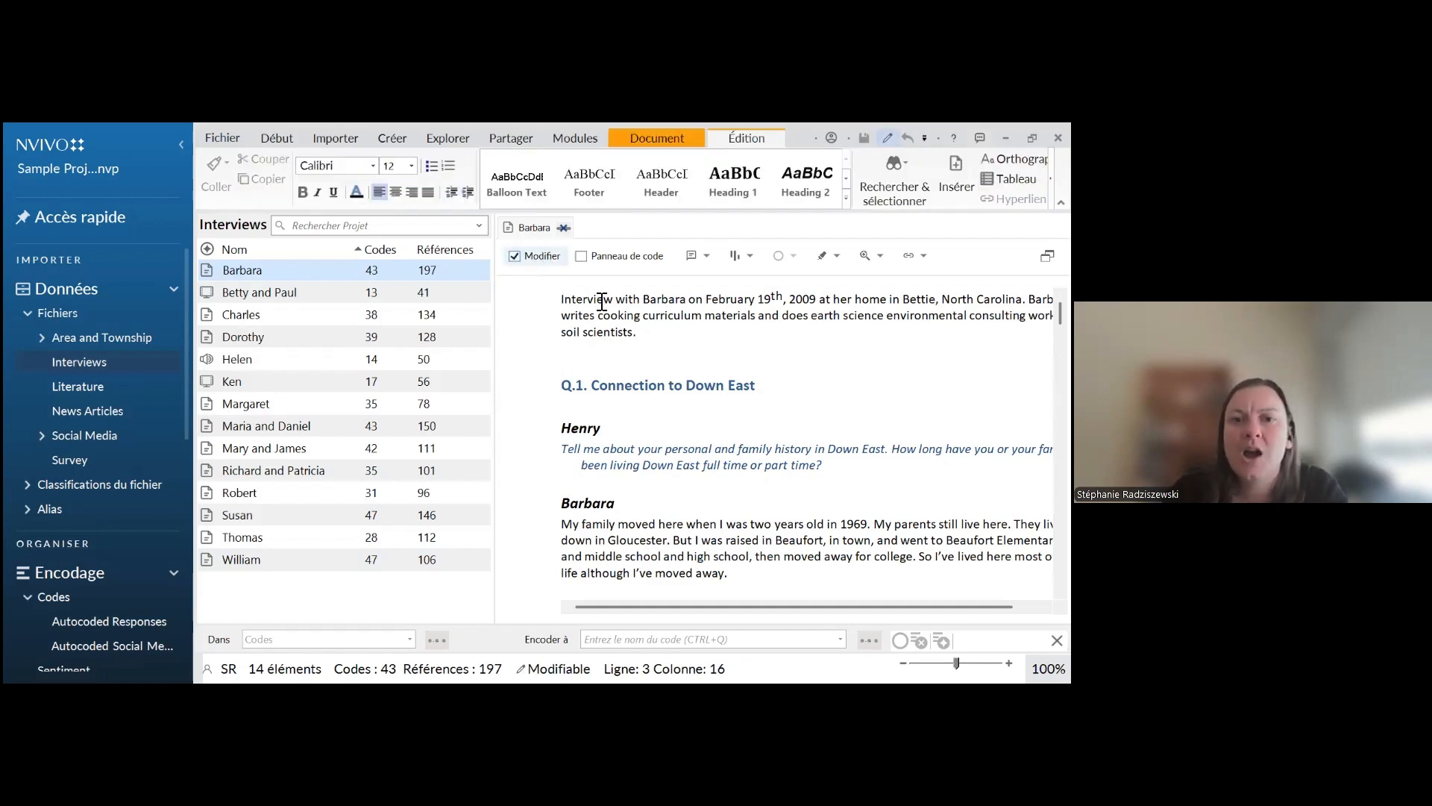
{"action": "left_click_drag", "start_coordinate": [604, 299], "coordinate": [803, 299]}
{"action": "left_click", "coordinate": [771, 299]}
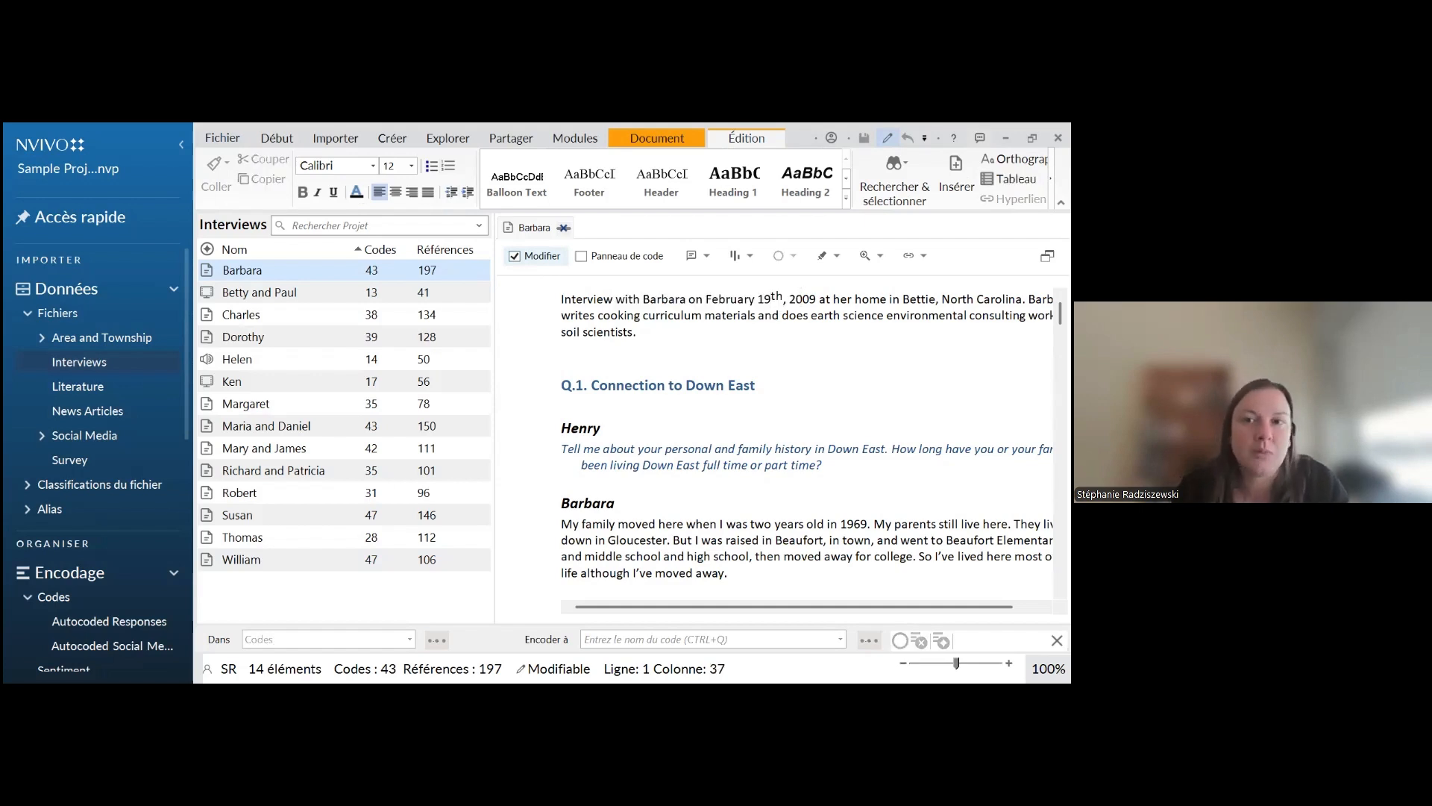
{"action": "key", "text": "BackSpace"}
{"action": "key", "text": "BackSpace"}
{"action": "type", "text": "20"}
{"action": "double_click", "coordinate": [640, 333]}
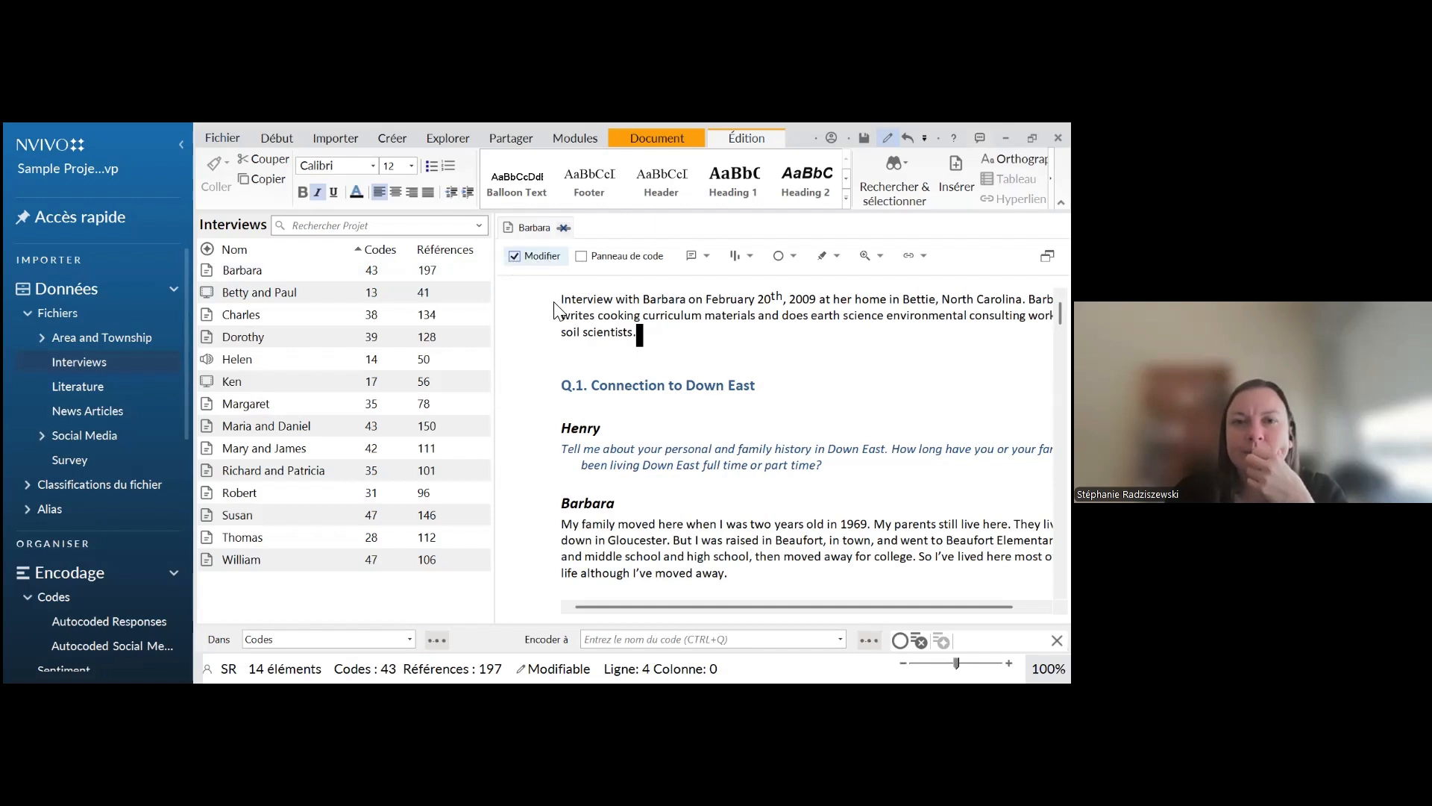
{"action": "left_click", "coordinate": [706, 257]}
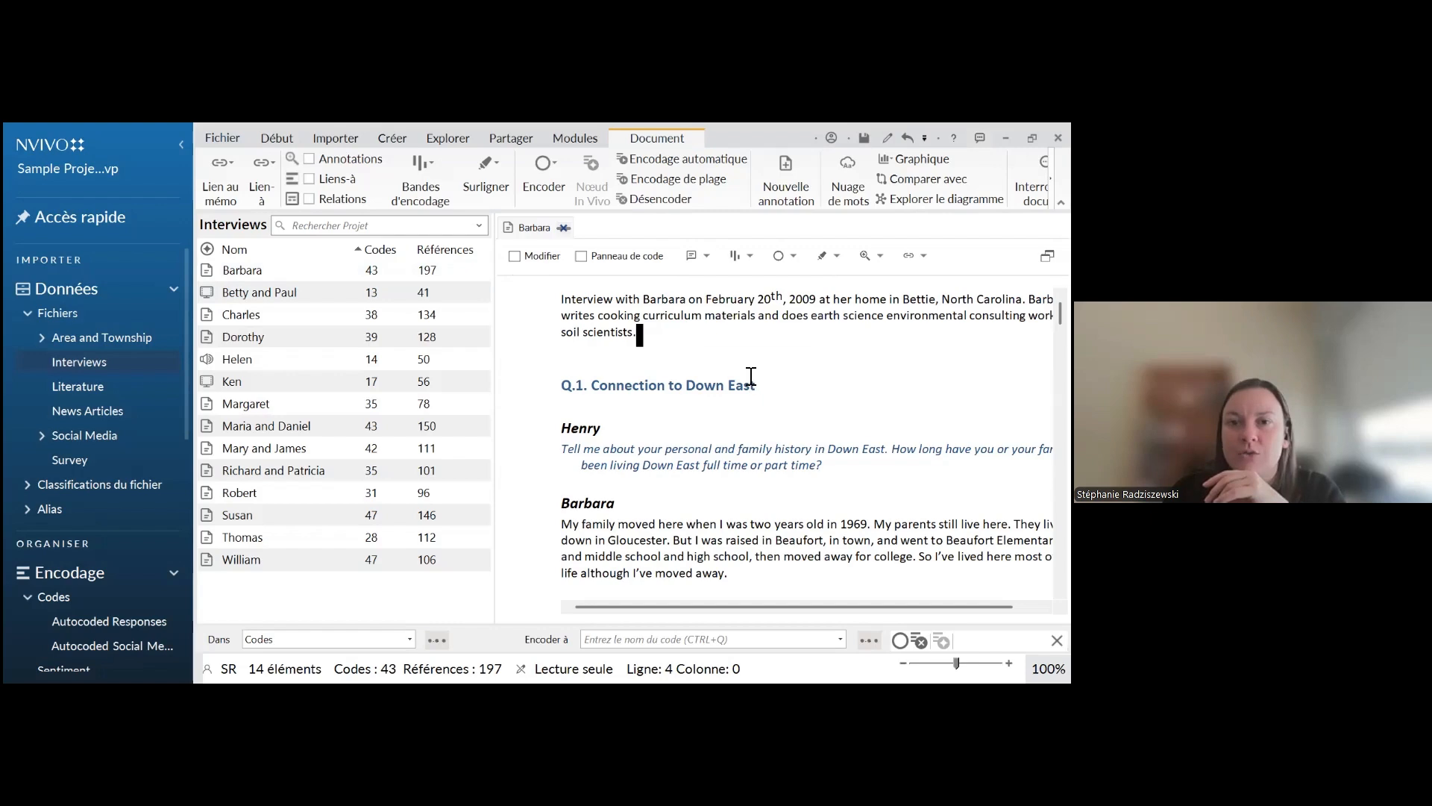
{"action": "scroll", "coordinate": [805, 448], "scroll_direction": "down", "scroll_amount": 10}
{"action": "scroll", "coordinate": [806, 447], "scroll_direction": "down", "scroll_amount": 5}
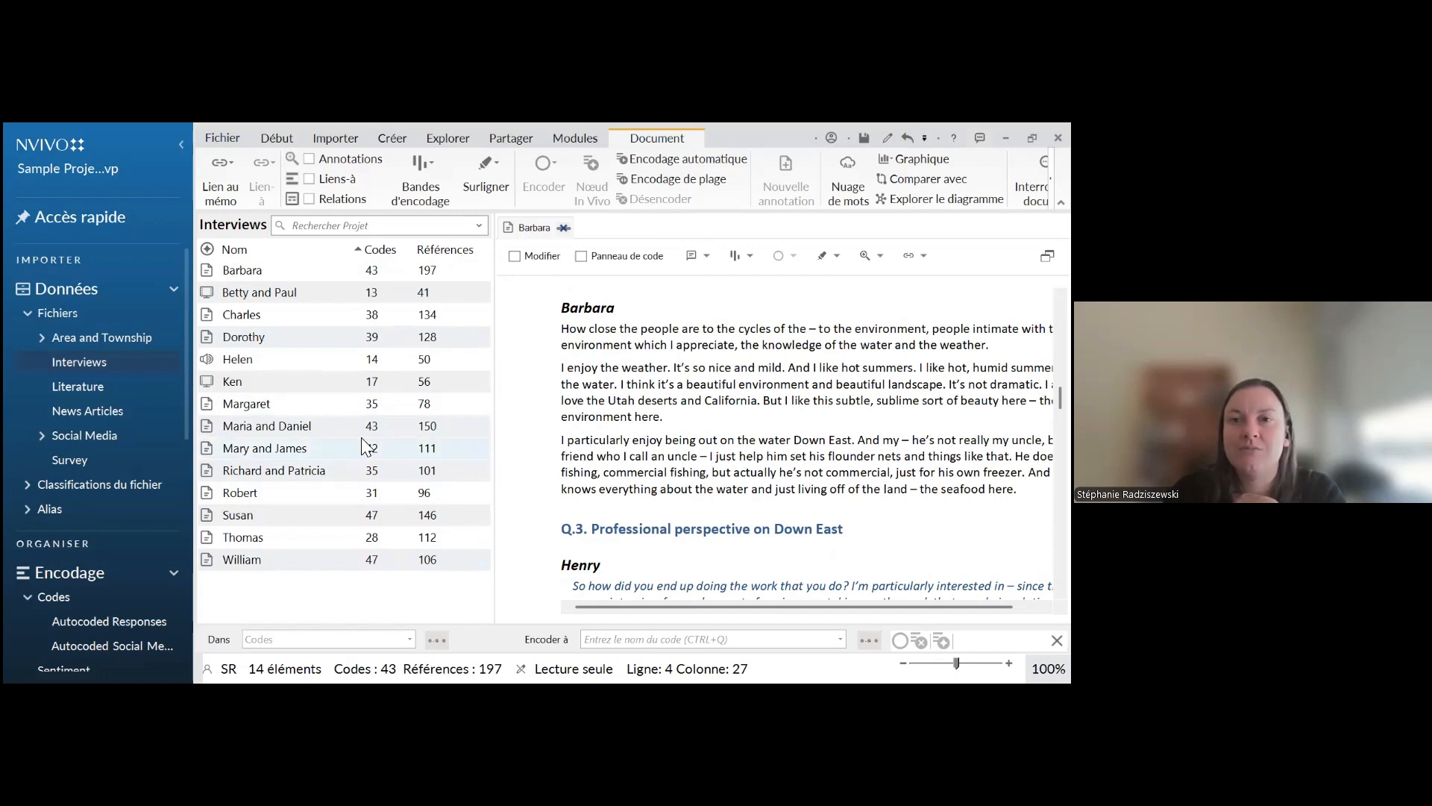
{"action": "scroll", "coordinate": [709, 459], "scroll_direction": "up", "scroll_amount": 3}
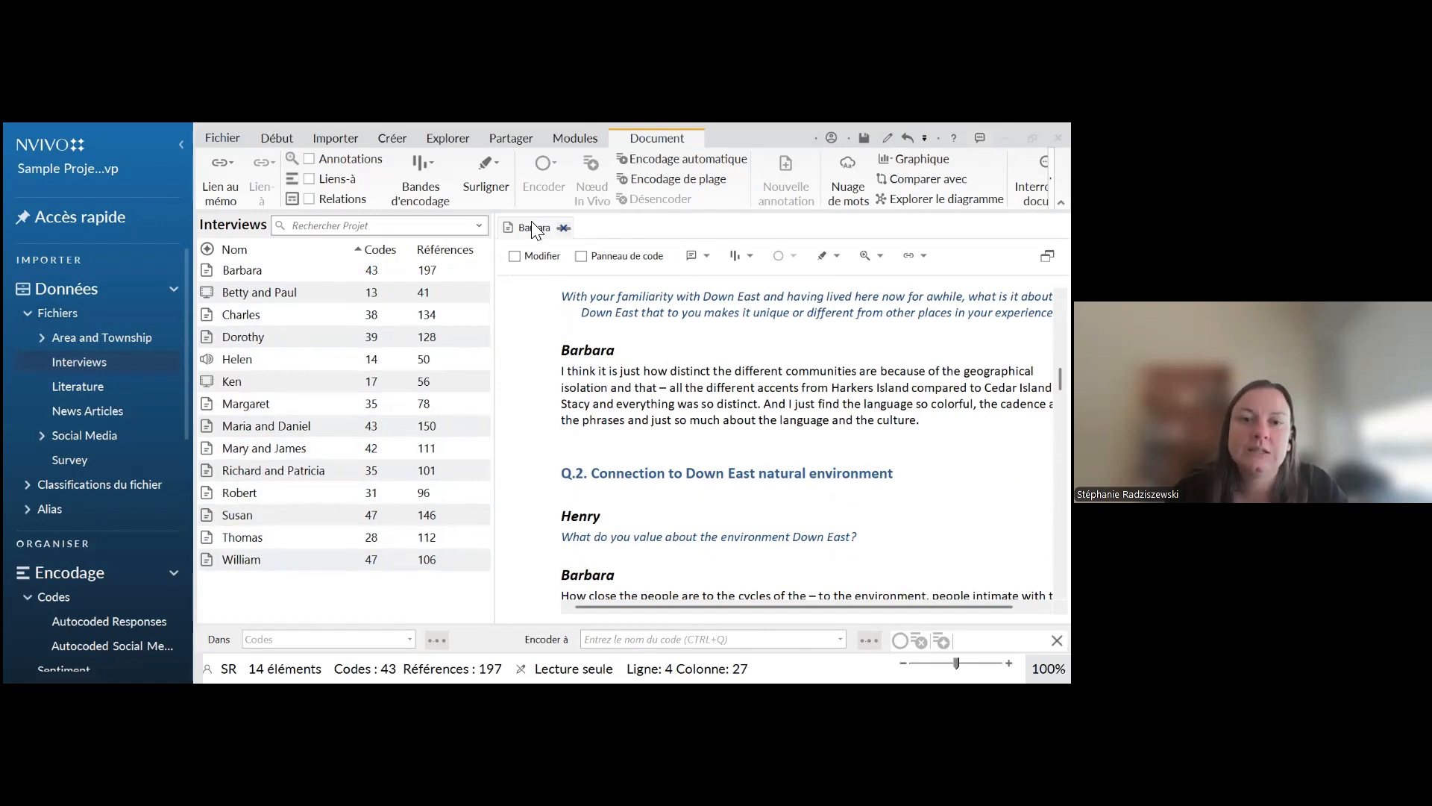
Switch to the slide presentation, advance to the "Début du codage" slide and reveal the line on coding methods
{"action": "key", "text": "alt+Tab"}
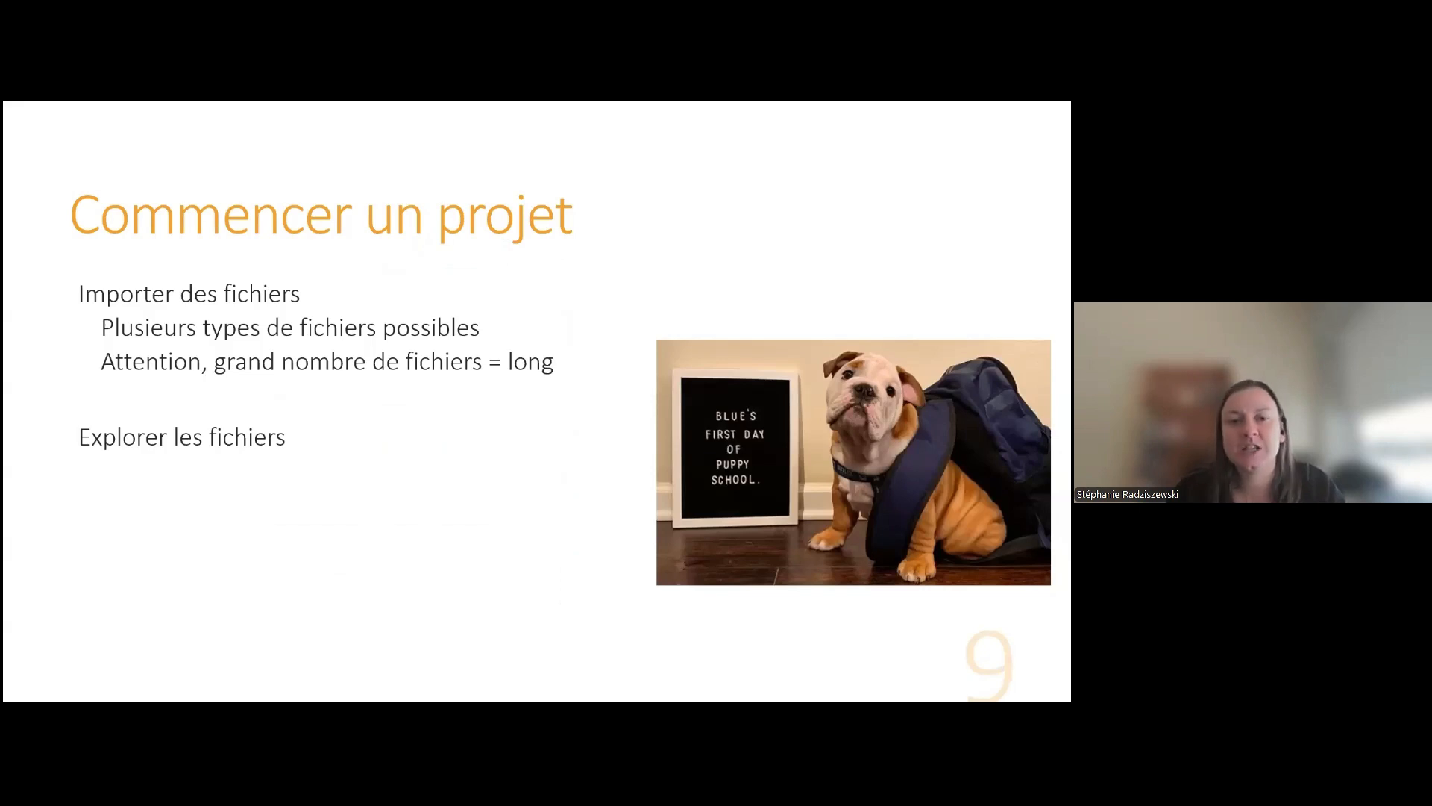
{"action": "left_click", "coordinate": [428, 483]}
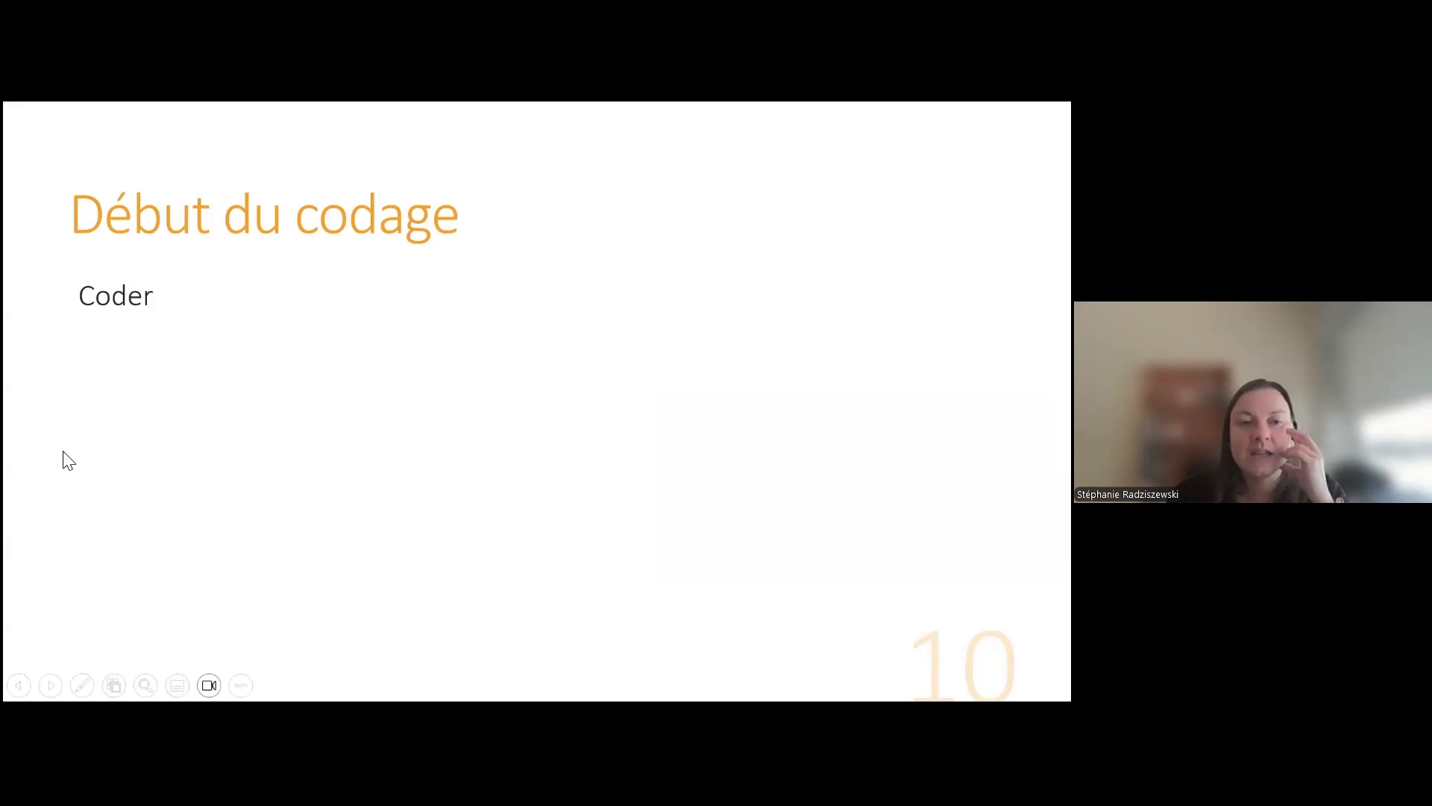
{"action": "key", "text": "Right"}
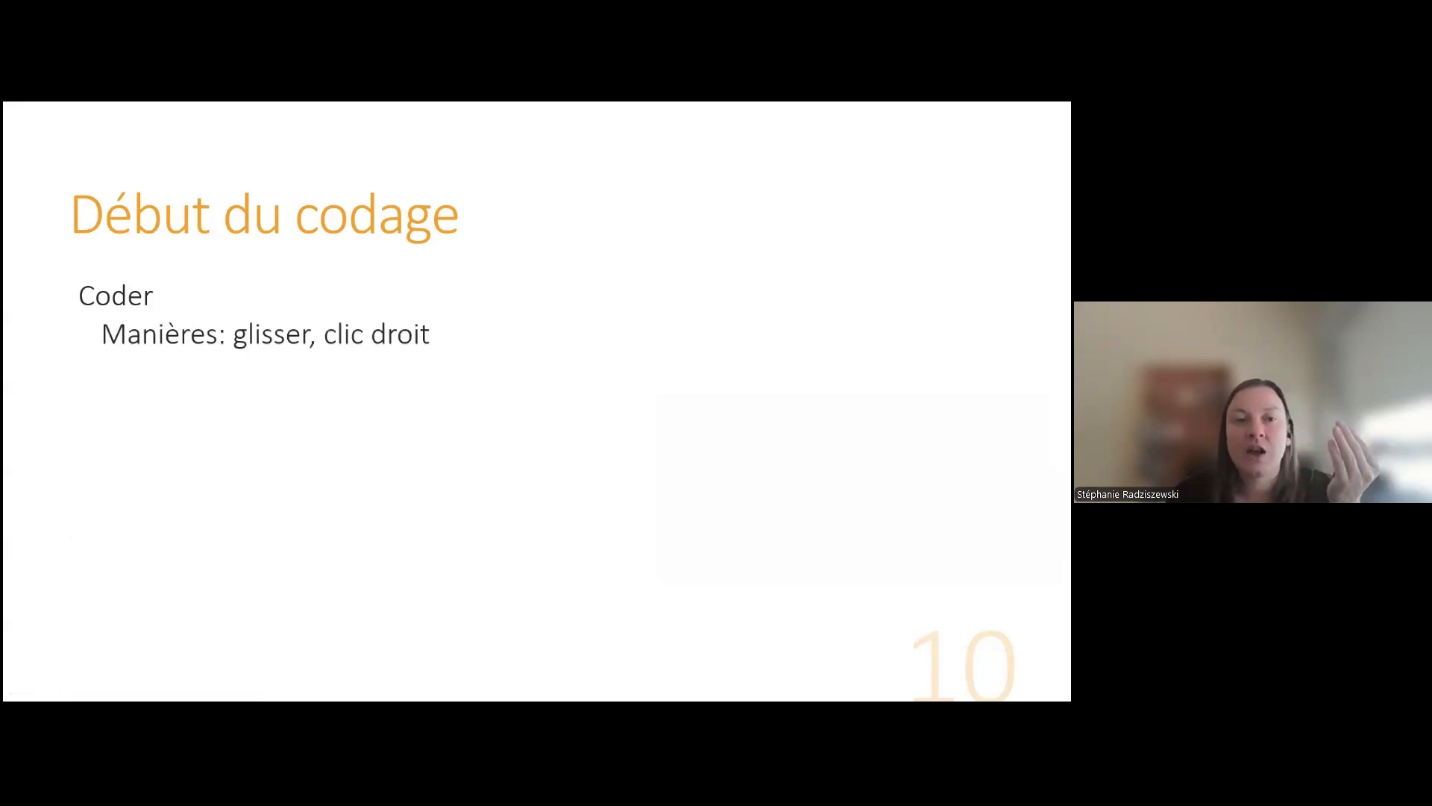
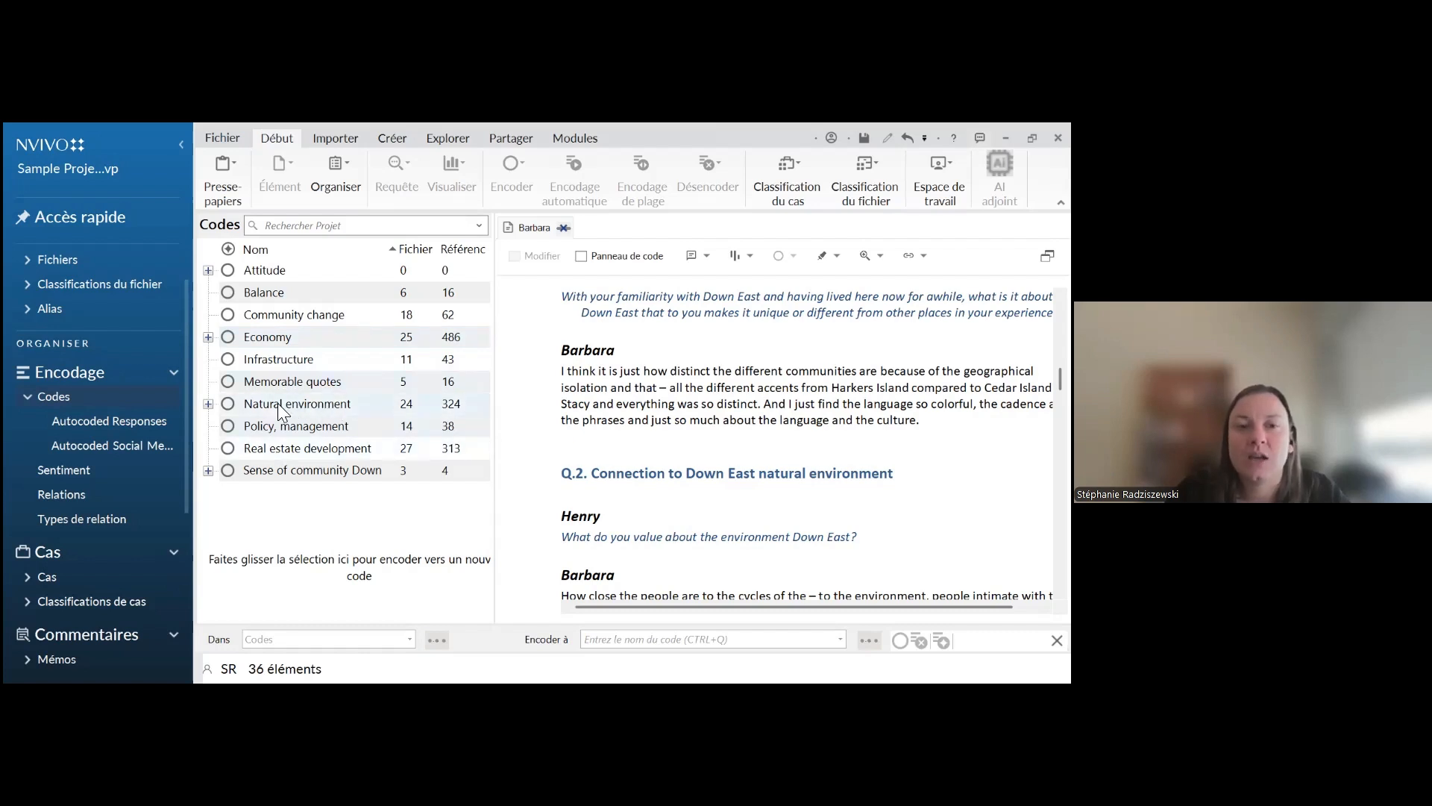
Expand the Economy code and turn off aggregation of coding from its child codes
{"action": "left_click", "coordinate": [209, 338]}
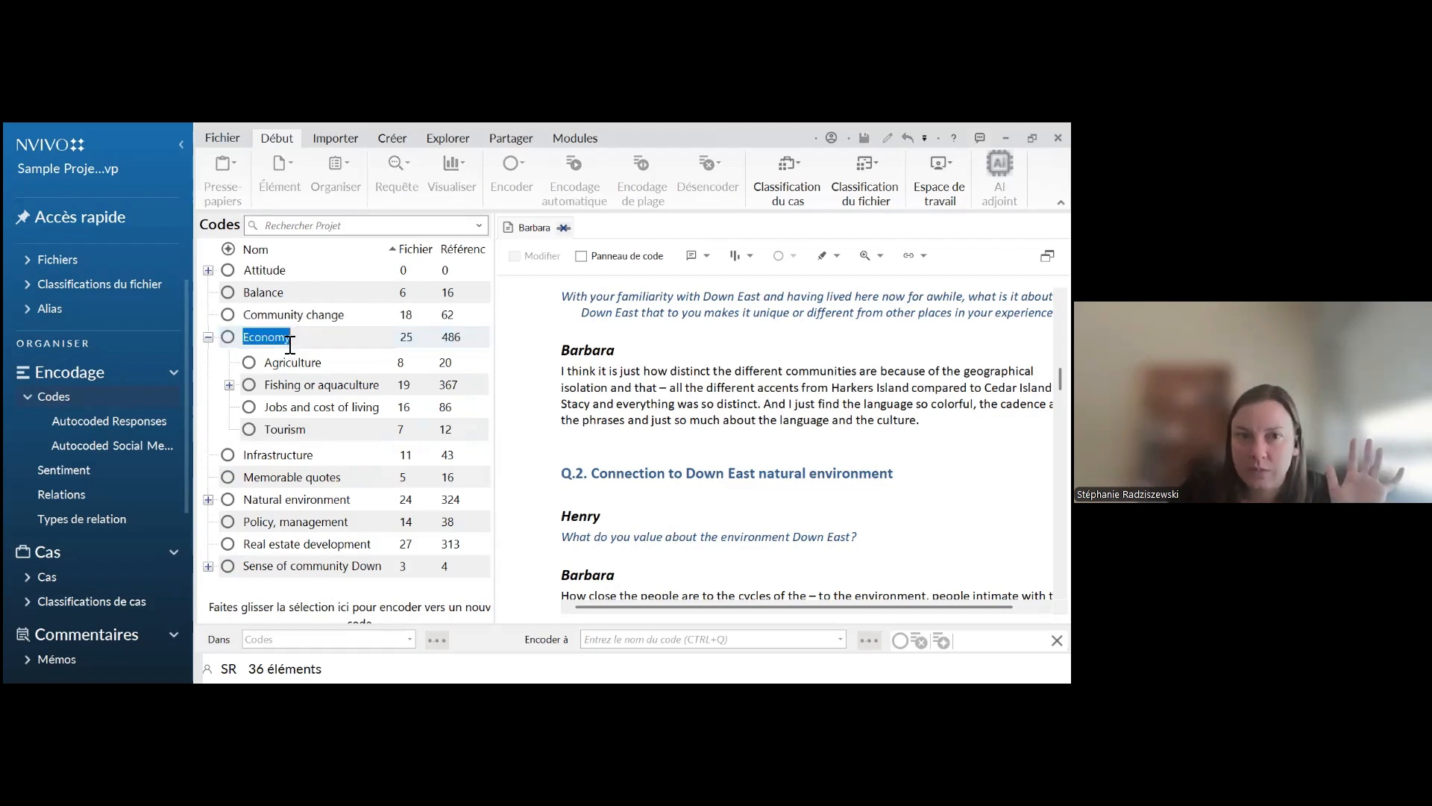
{"action": "left_click", "coordinate": [586, 421]}
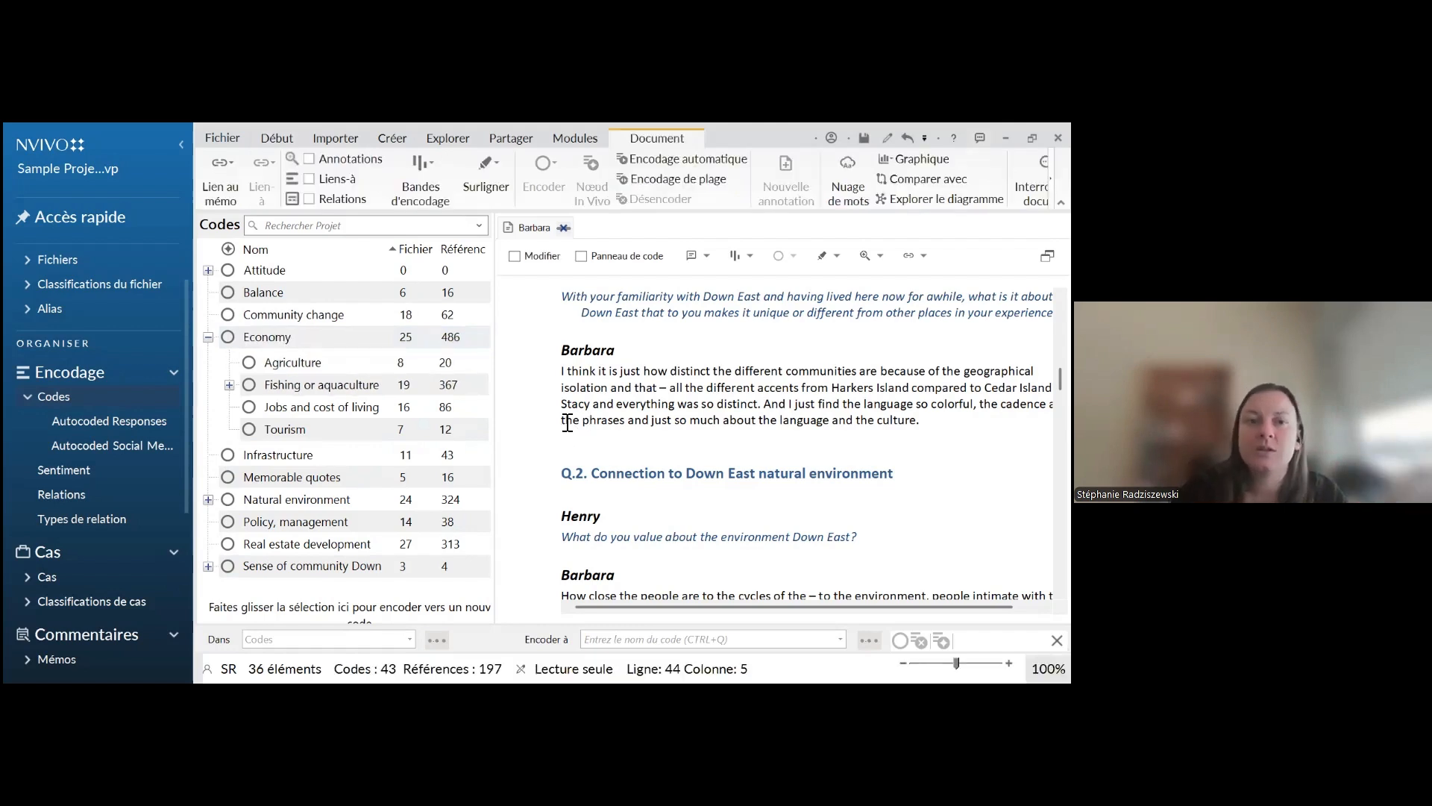
{"action": "right_click", "coordinate": [269, 345]}
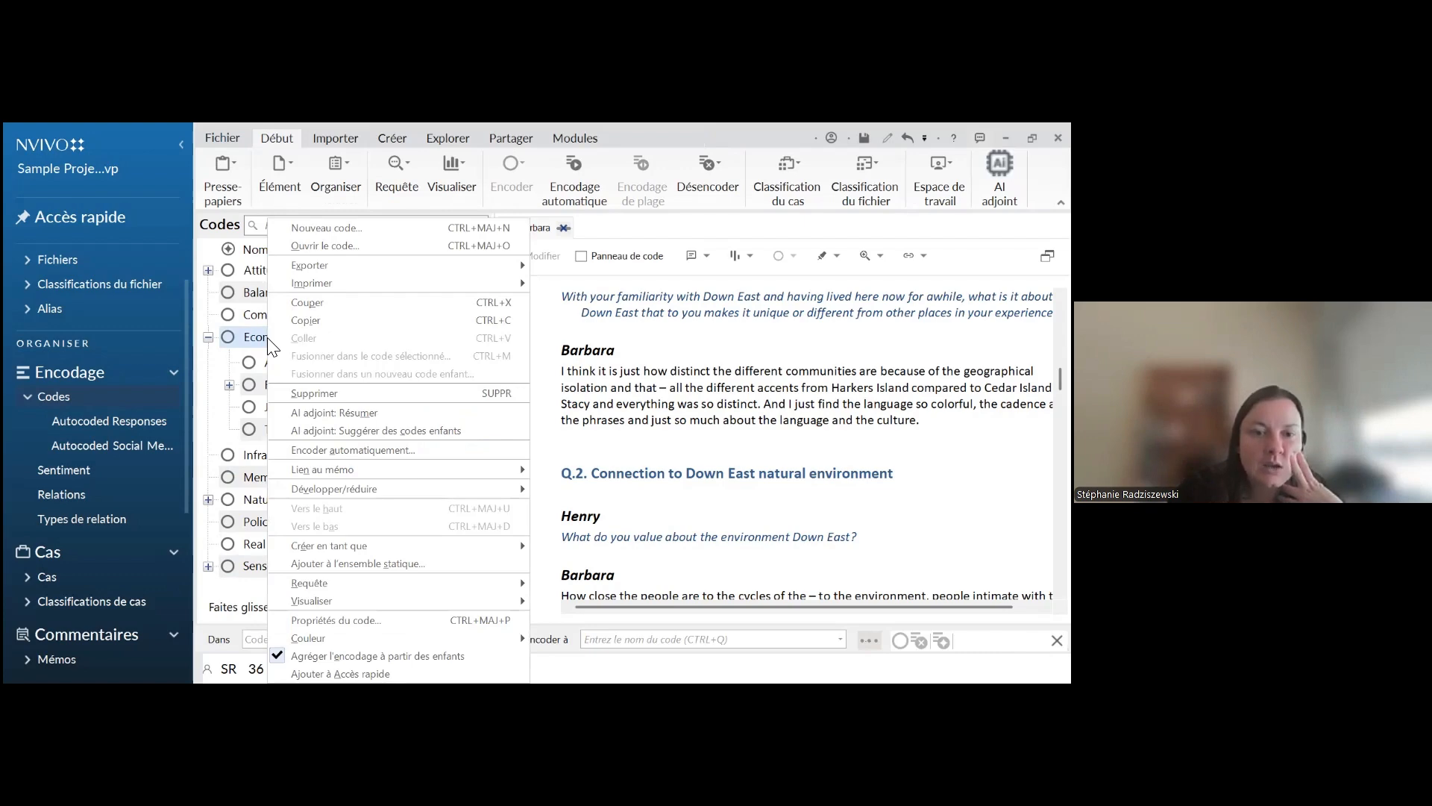
{"action": "left_click", "coordinate": [376, 656]}
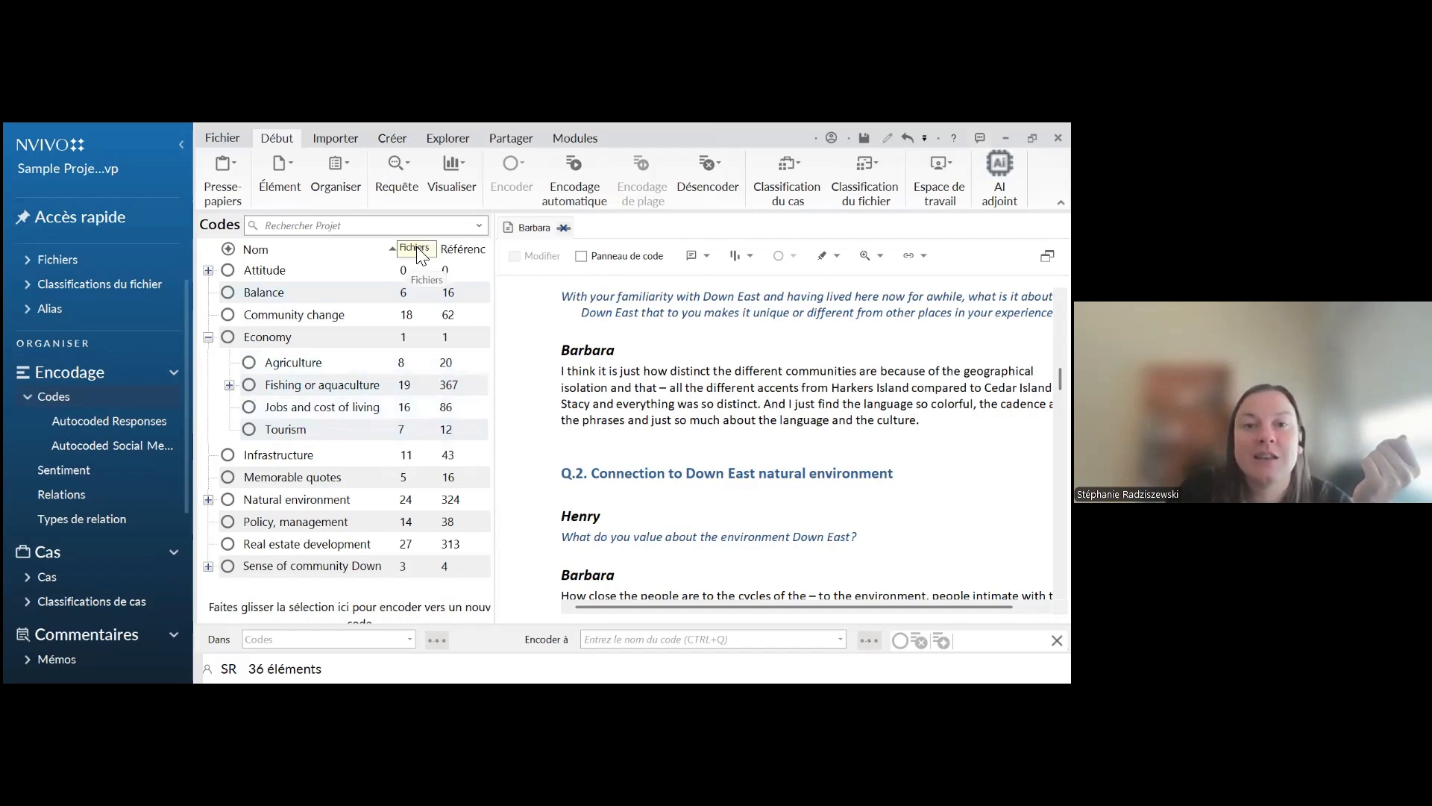
Code the interview passage from "all the different accents" to "so distinct." to the Tourism code under Economy
{"action": "left_click", "coordinate": [71, 261]}
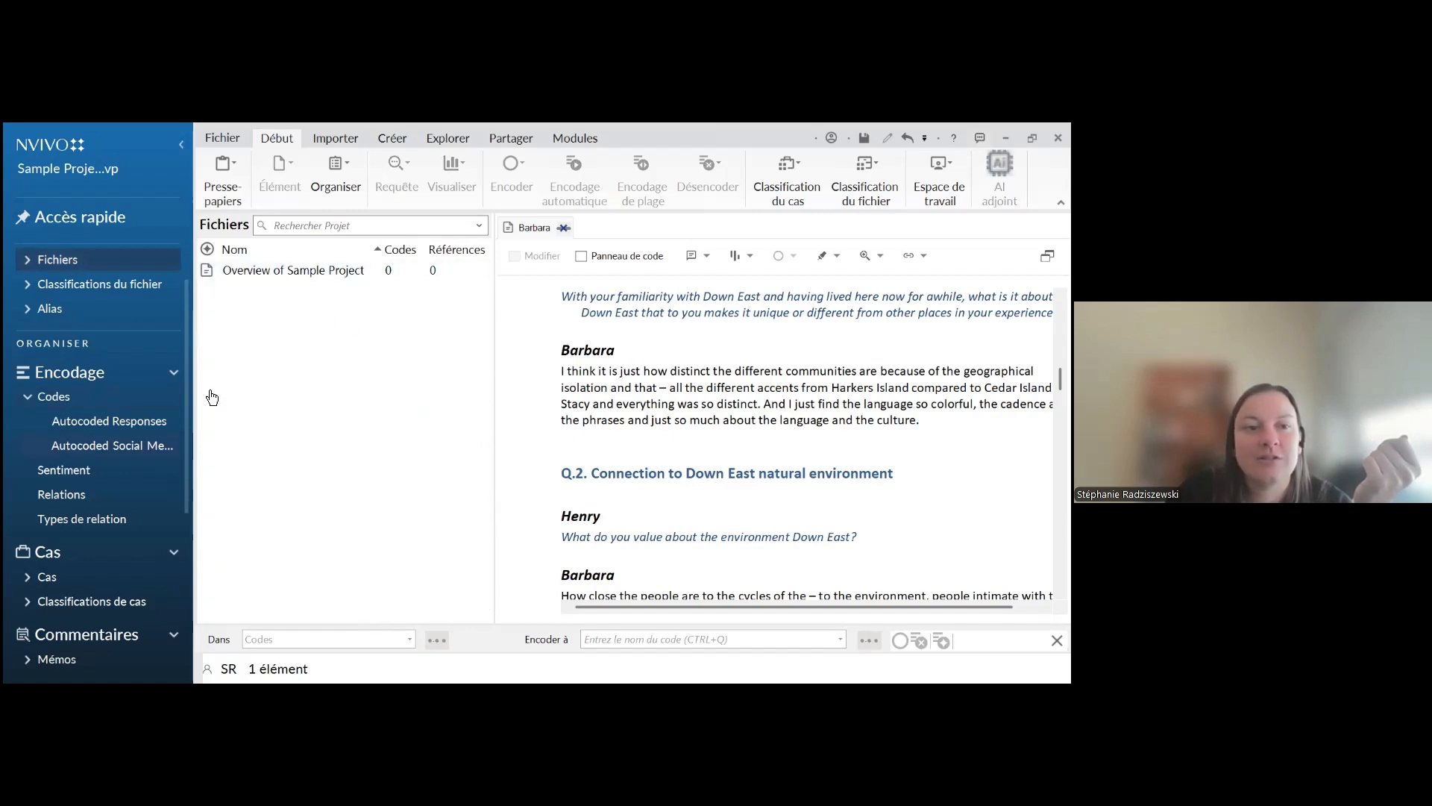
{"action": "left_click", "coordinate": [56, 398]}
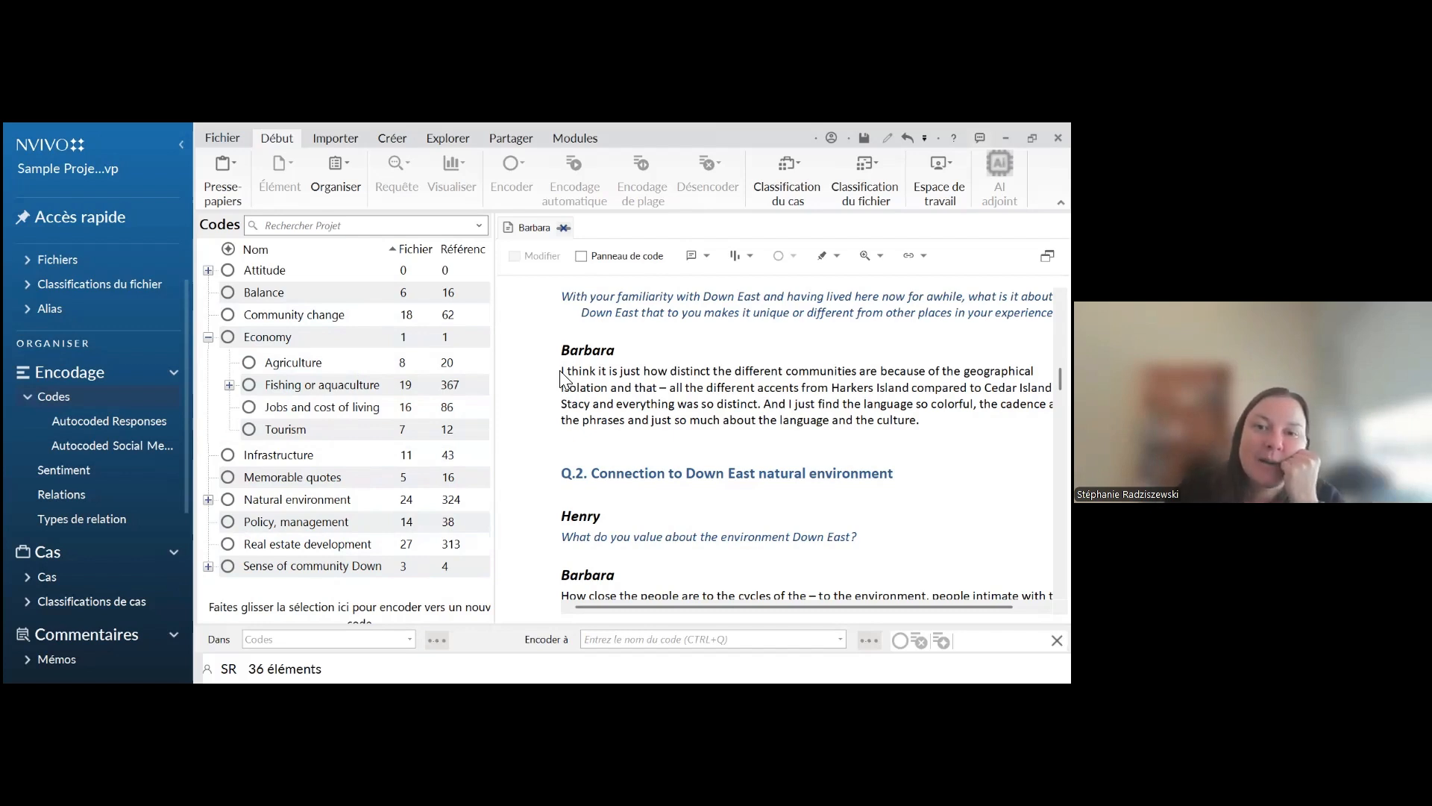
{"action": "left_click_drag", "start_coordinate": [694, 607], "coordinate": [654, 603]}
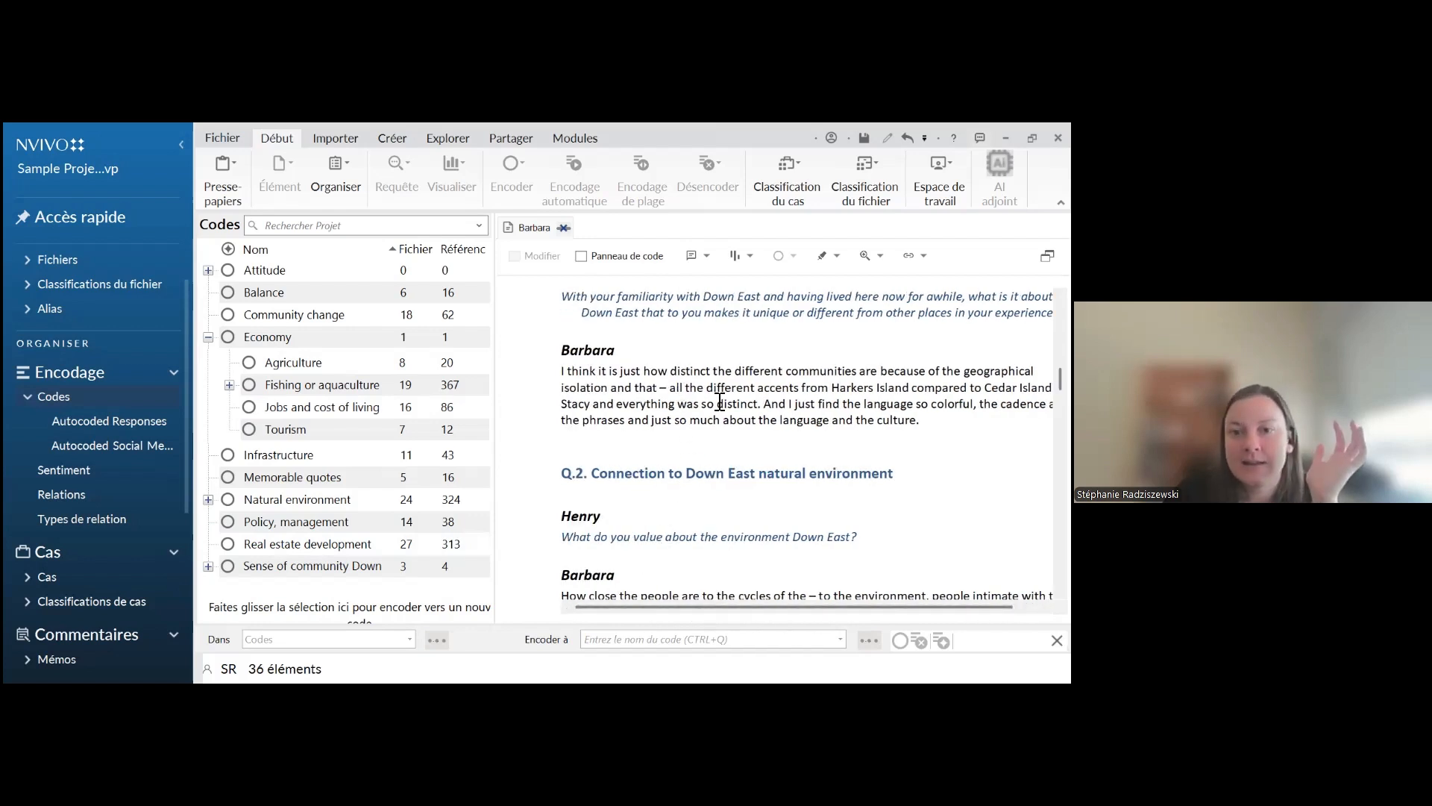
{"action": "left_click", "coordinate": [759, 403]}
{"action": "left_click_drag", "start_coordinate": [672, 391], "coordinate": [762, 410]}
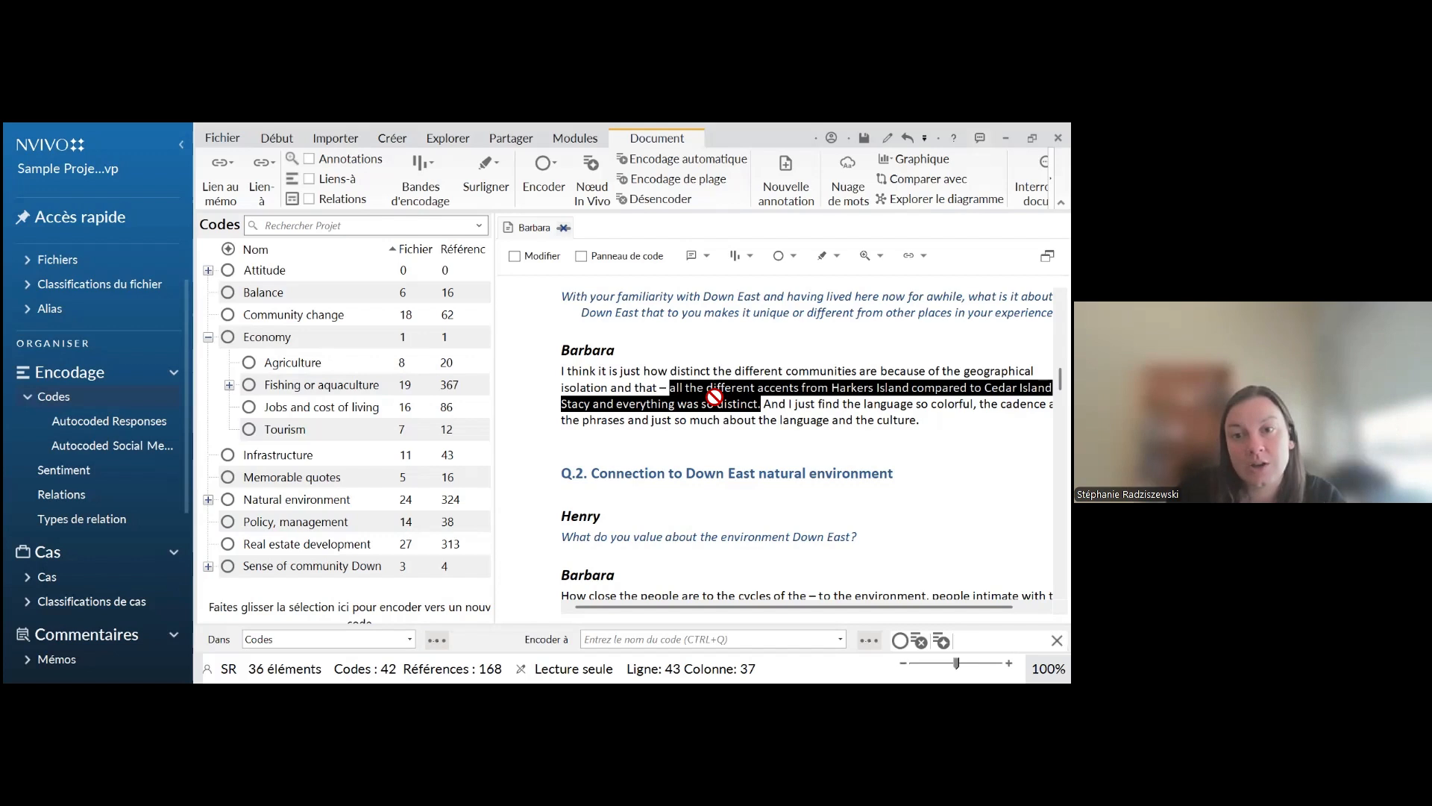
{"action": "left_click_drag", "start_coordinate": [714, 397], "coordinate": [300, 433]}
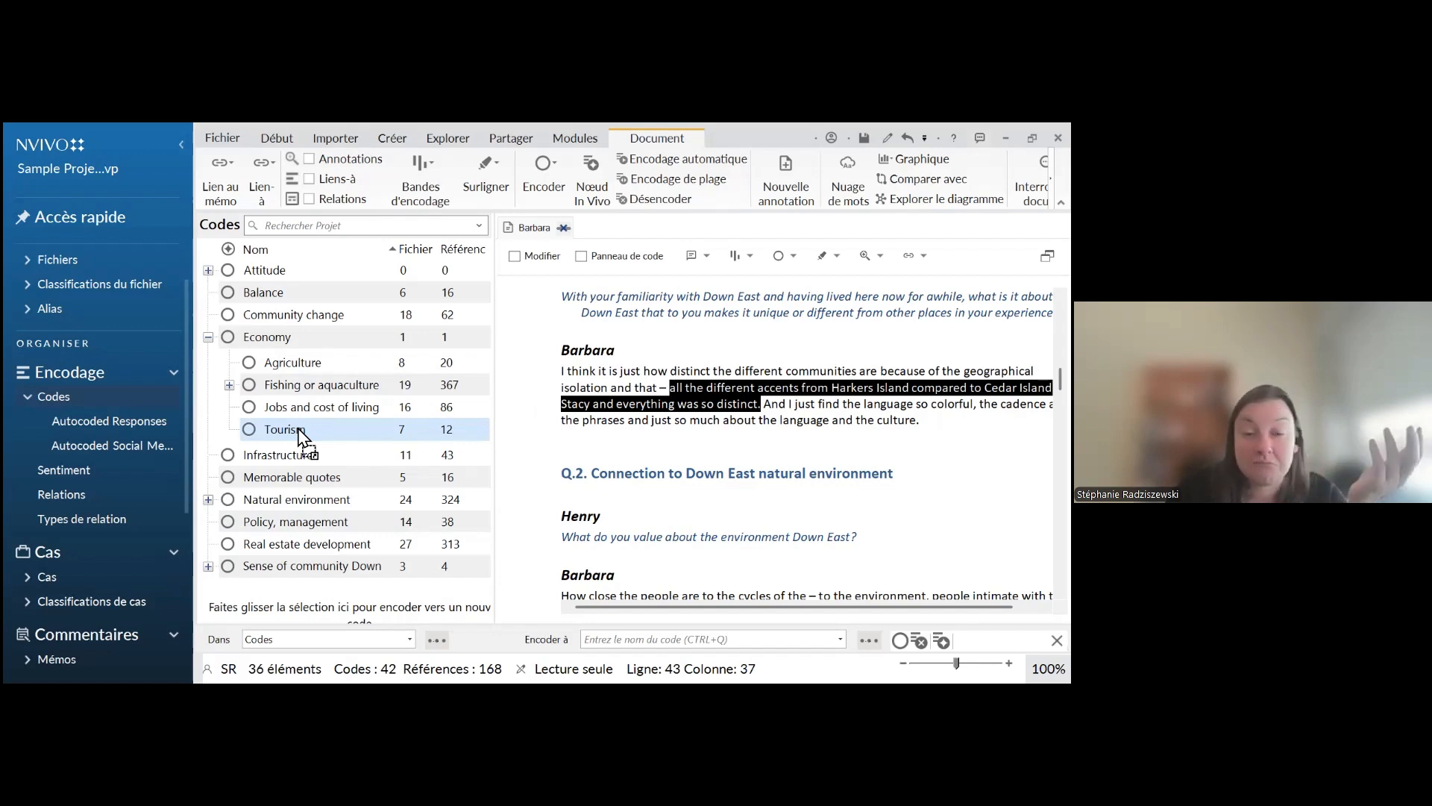
{"action": "left_click_drag", "start_coordinate": [297, 429], "coordinate": [304, 436]}
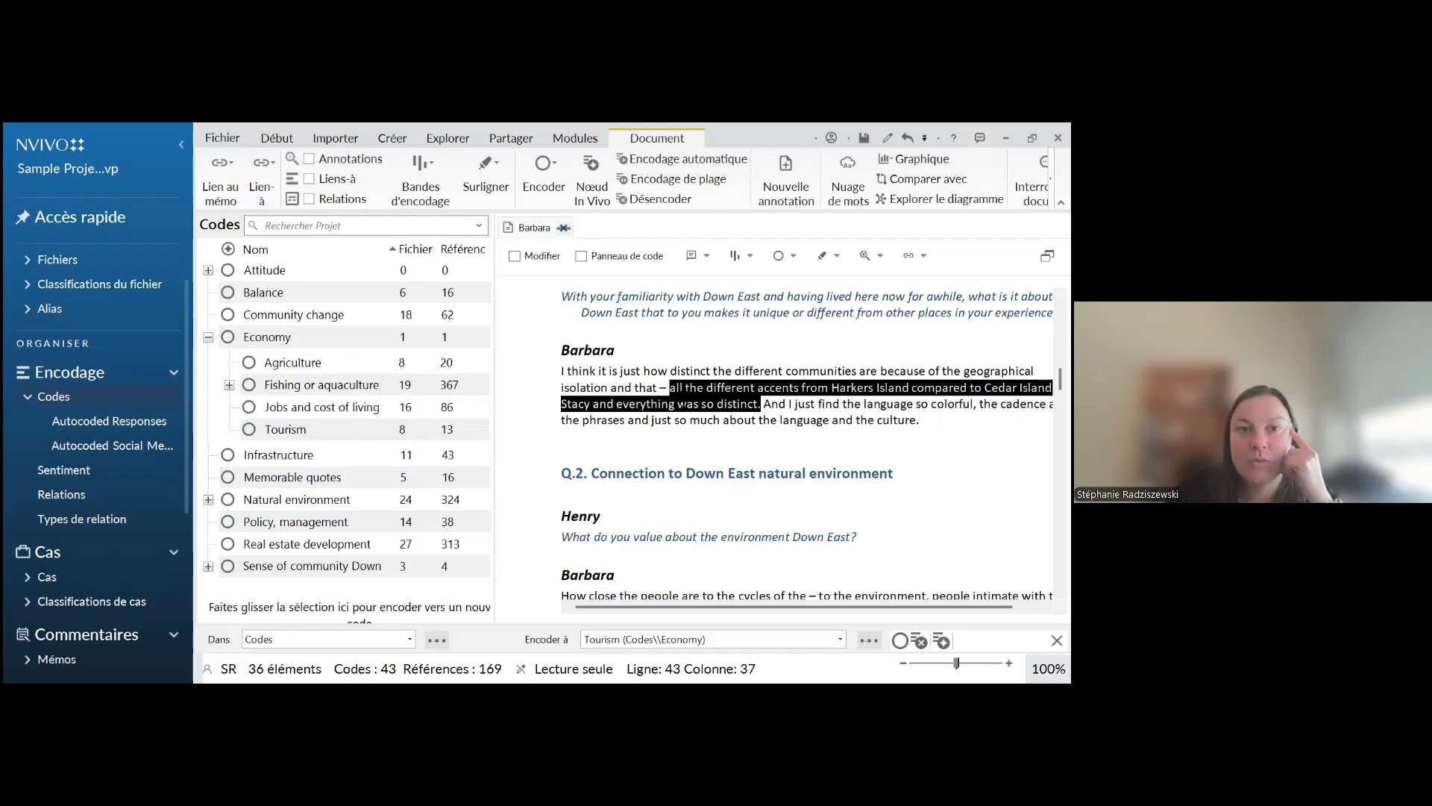
View the code selection dialog for the highlighted passage and close it without choosing a code
{"action": "right_click", "coordinate": [682, 404]}
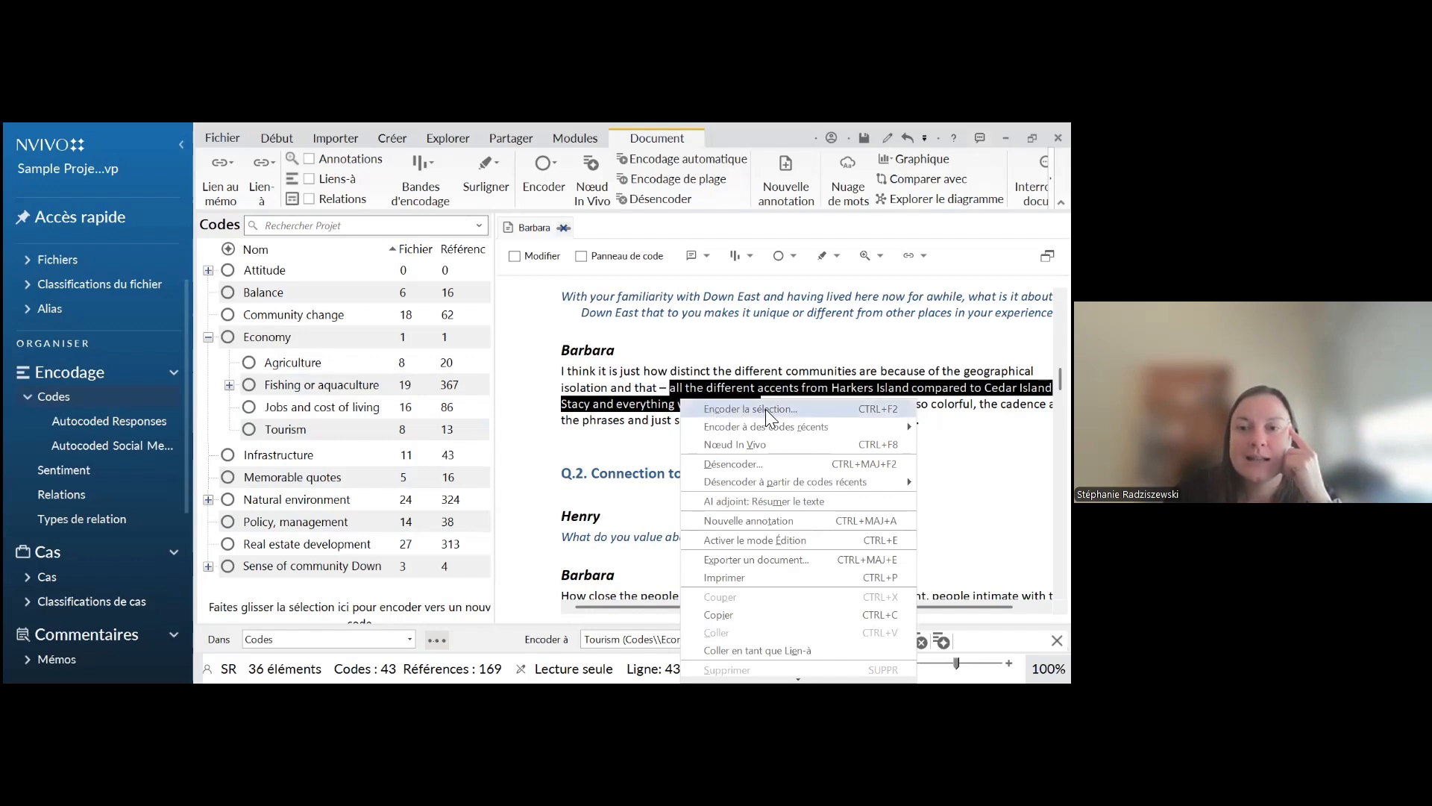
{"action": "left_click", "coordinate": [720, 410]}
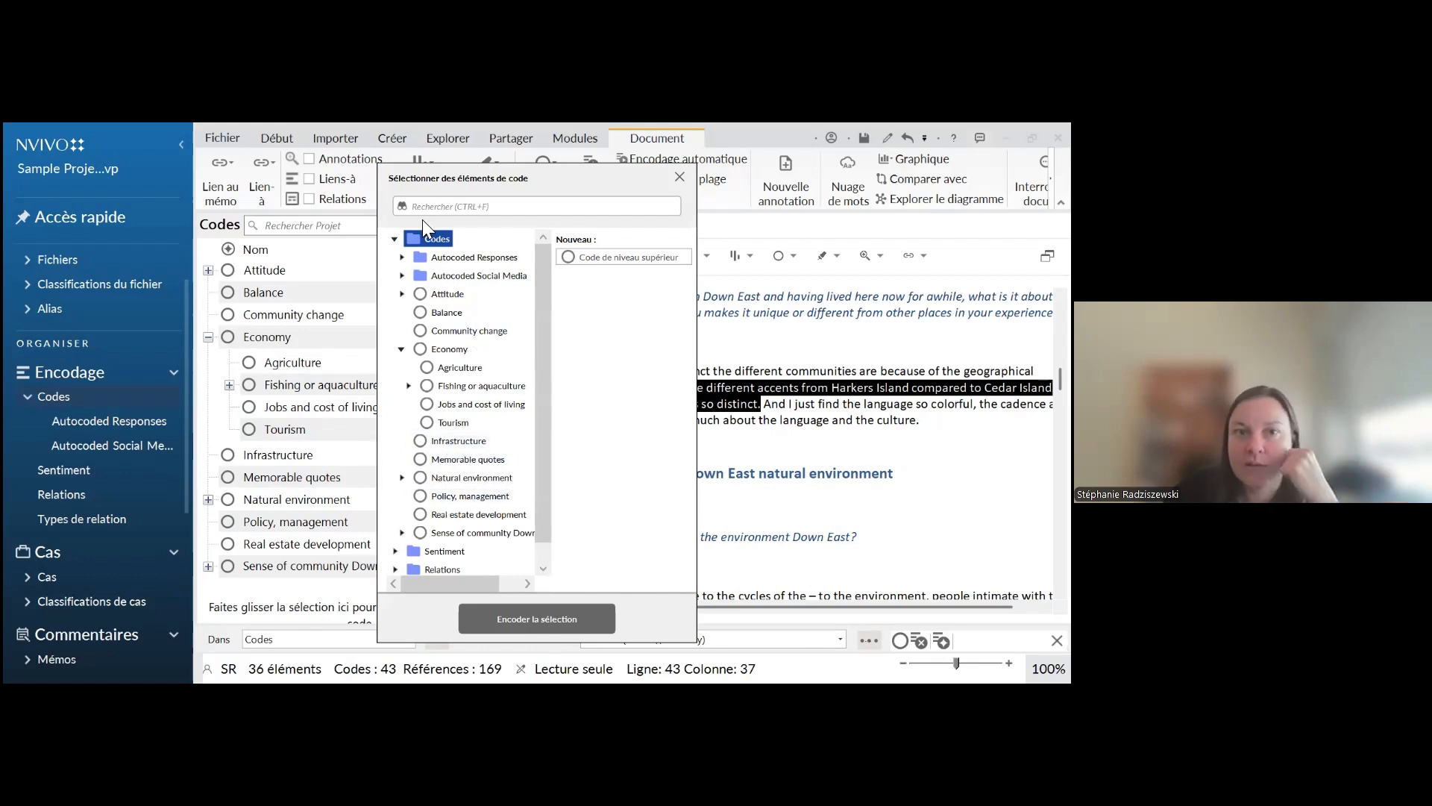
{"action": "left_click", "coordinate": [679, 177]}
Create an In Vivo code from the highlighted passage about the different accents
{"action": "right_click", "coordinate": [718, 403]}
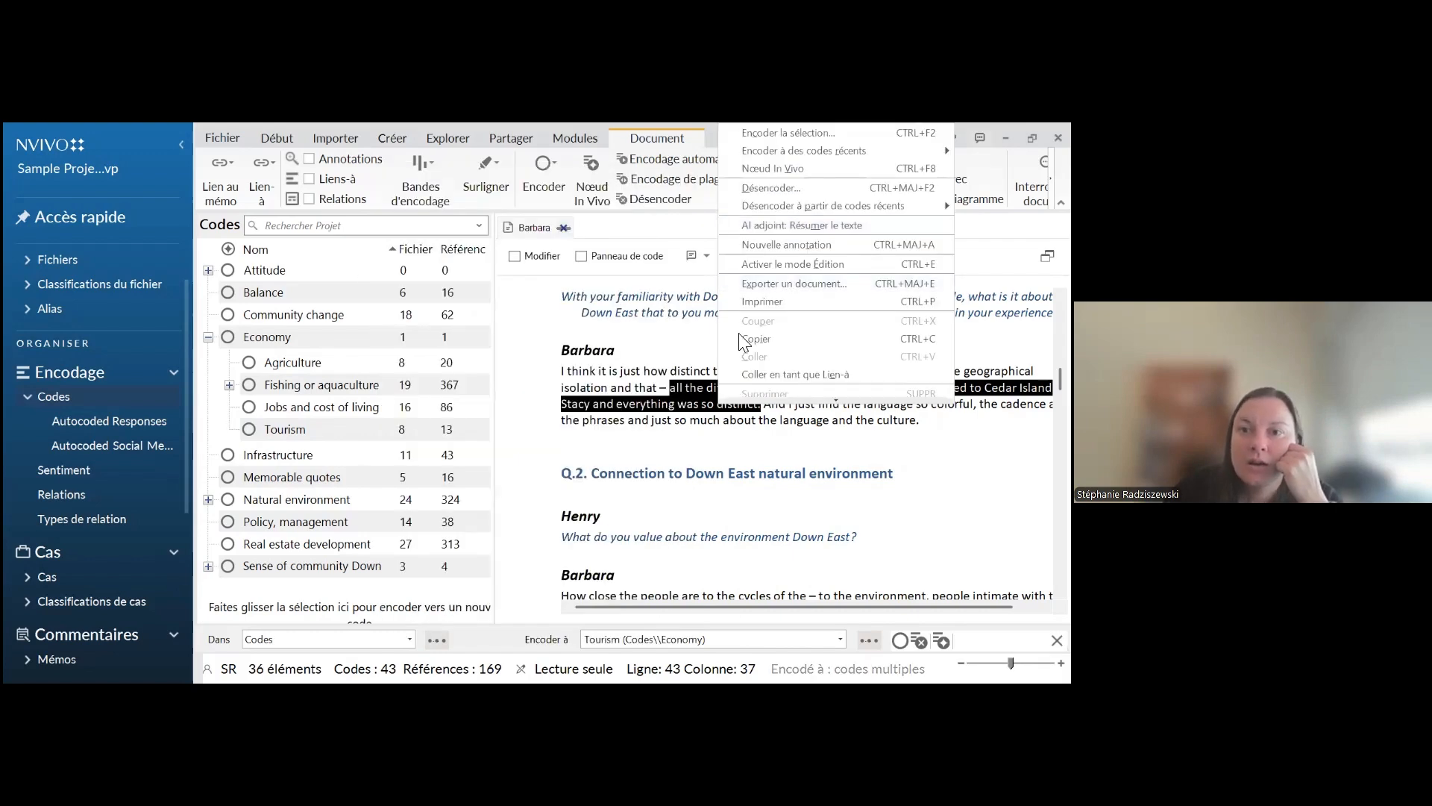
{"action": "right_click", "coordinate": [596, 404]}
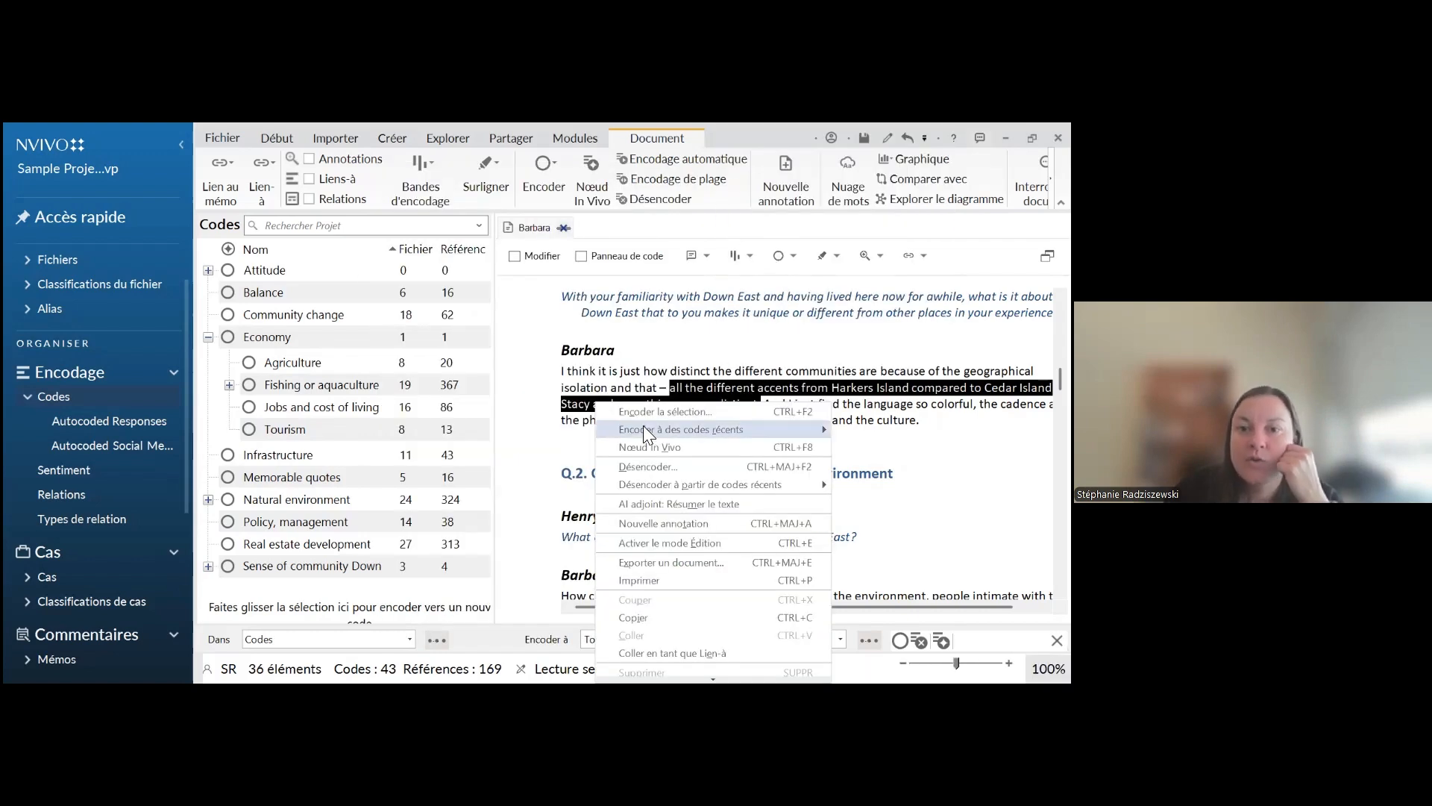
{"action": "mouse_move", "coordinate": [643, 431]}
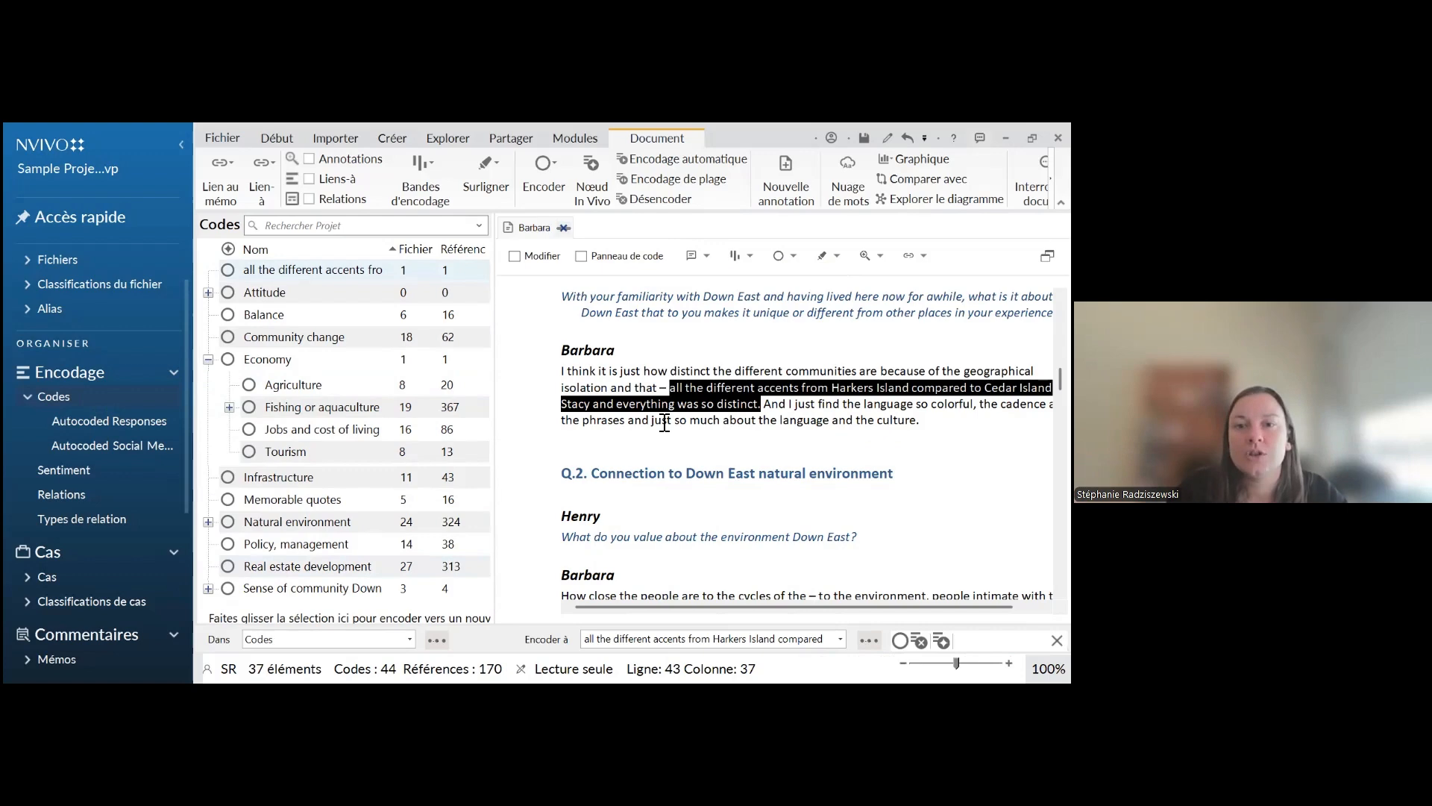
{"action": "right_click", "coordinate": [259, 273]}
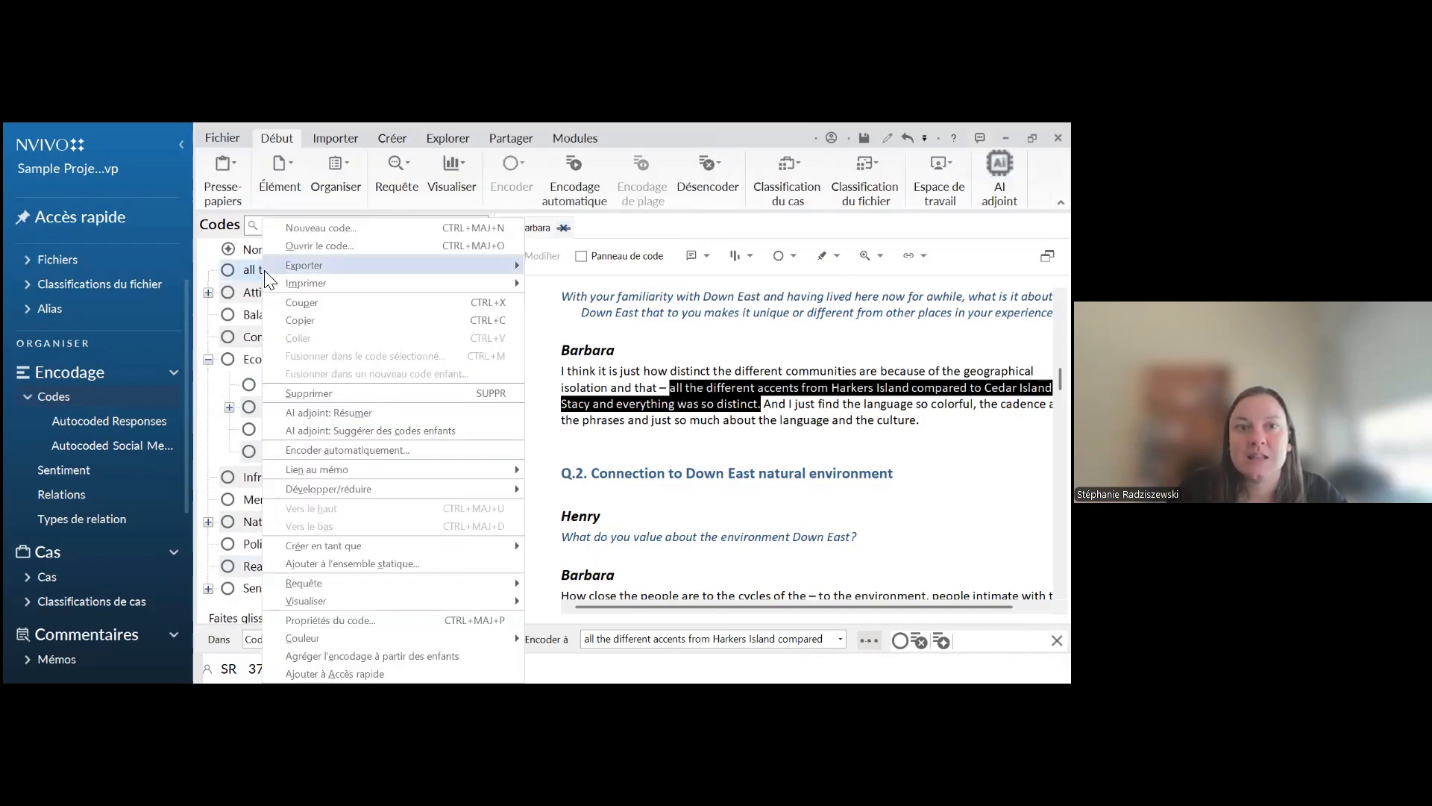
{"action": "left_click", "coordinate": [241, 271]}
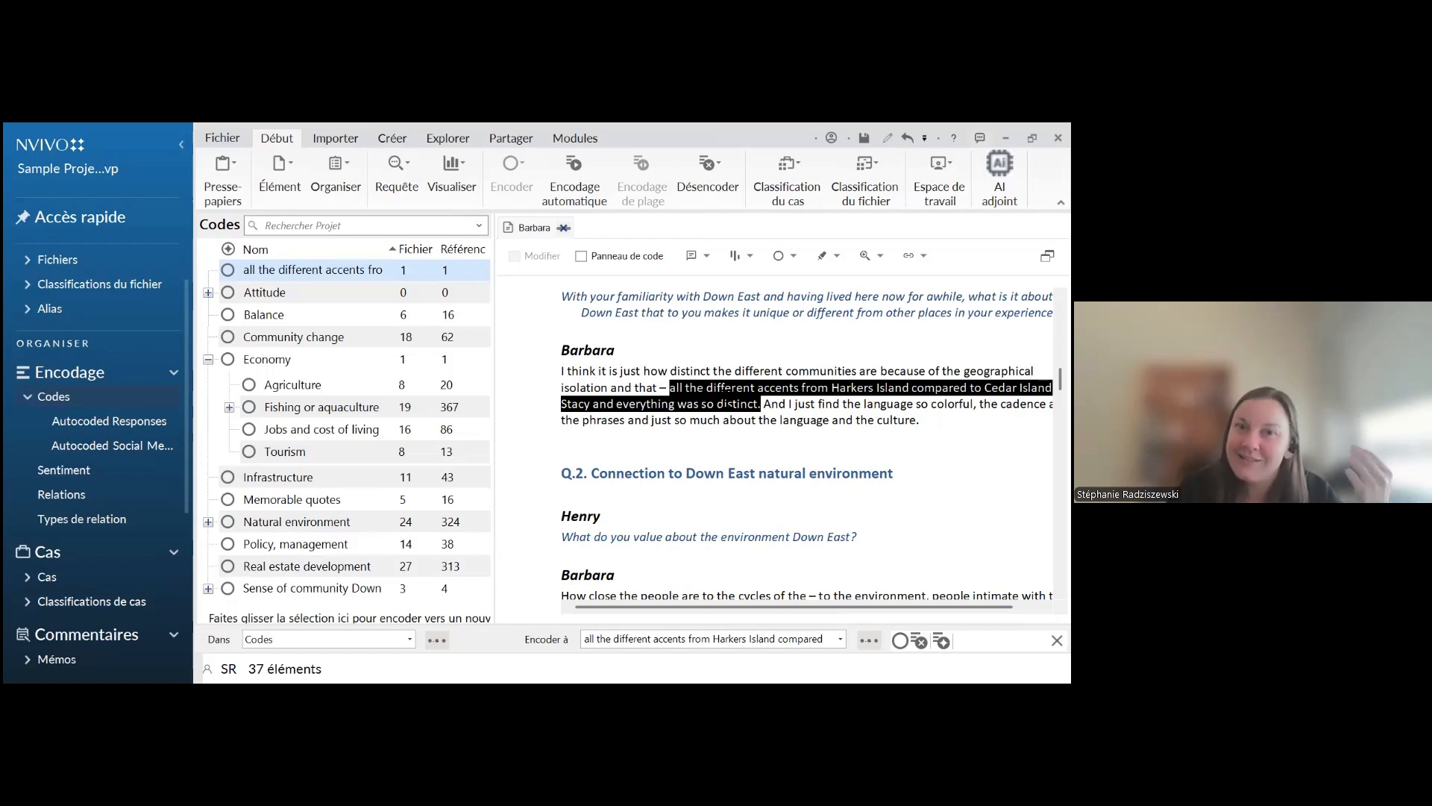
Uncode the highlighted passage from the recent In Vivo code "all the different accents from Harkers Island" and deselect the text
{"action": "right_click", "coordinate": [725, 403]}
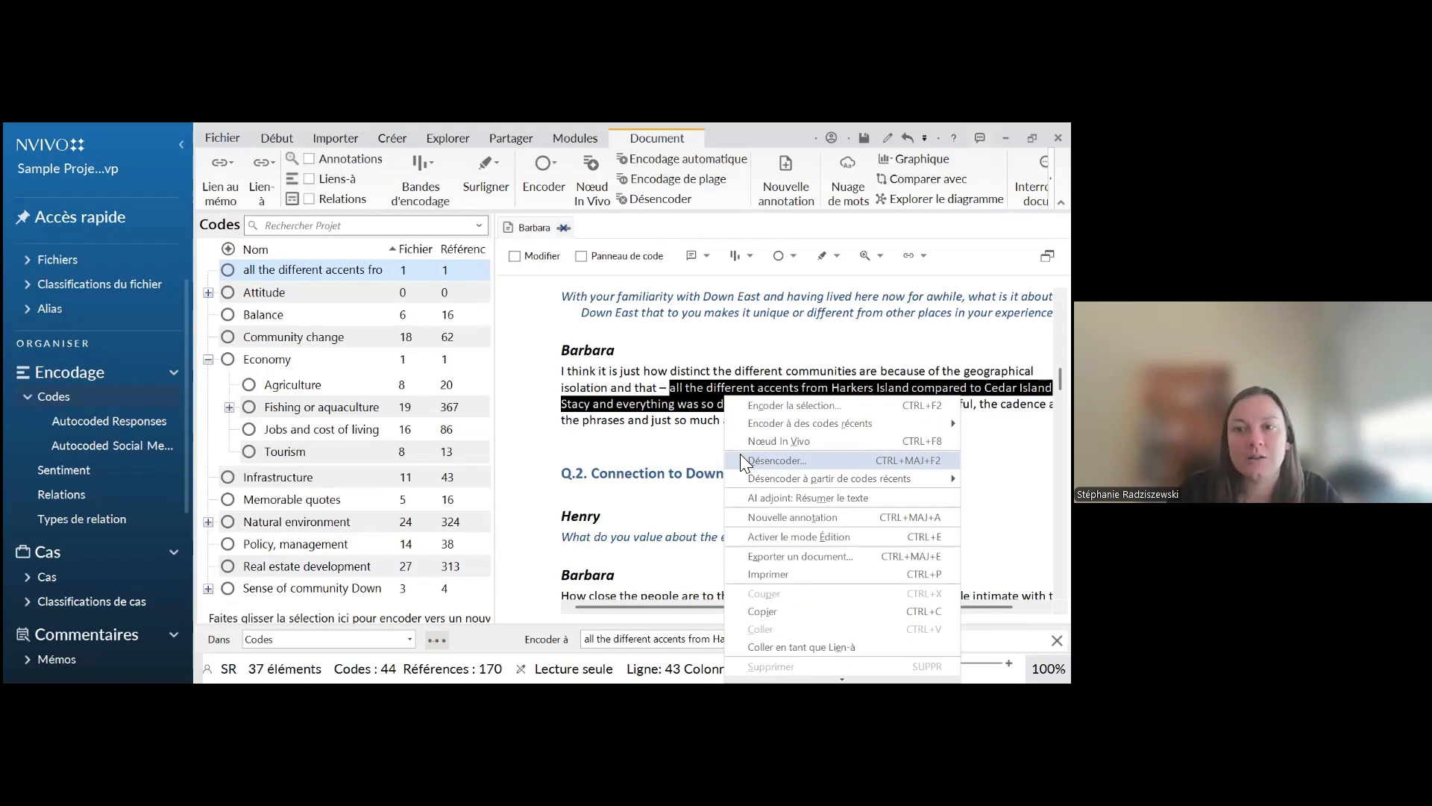
{"action": "mouse_move", "coordinate": [749, 477]}
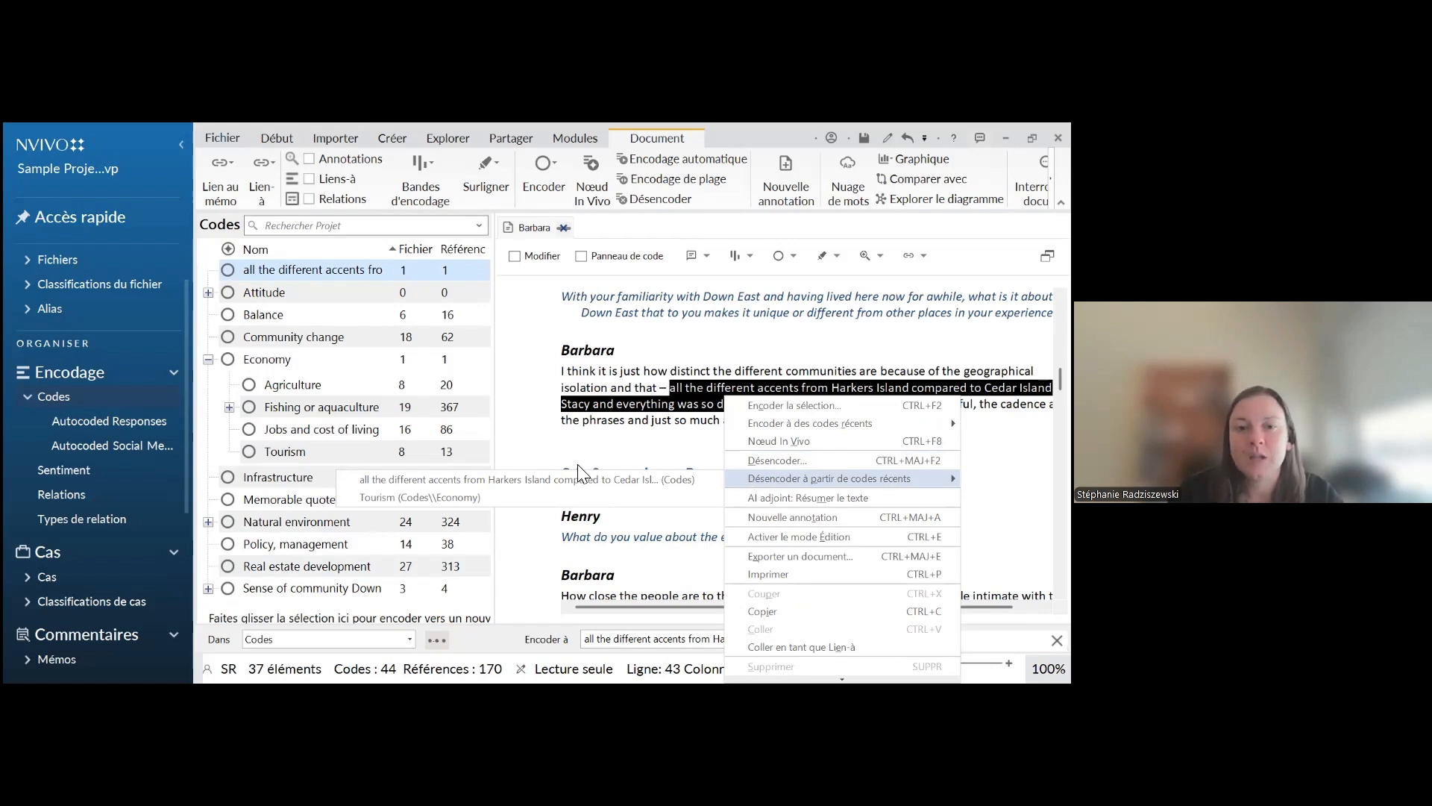
{"action": "left_click", "coordinate": [415, 478]}
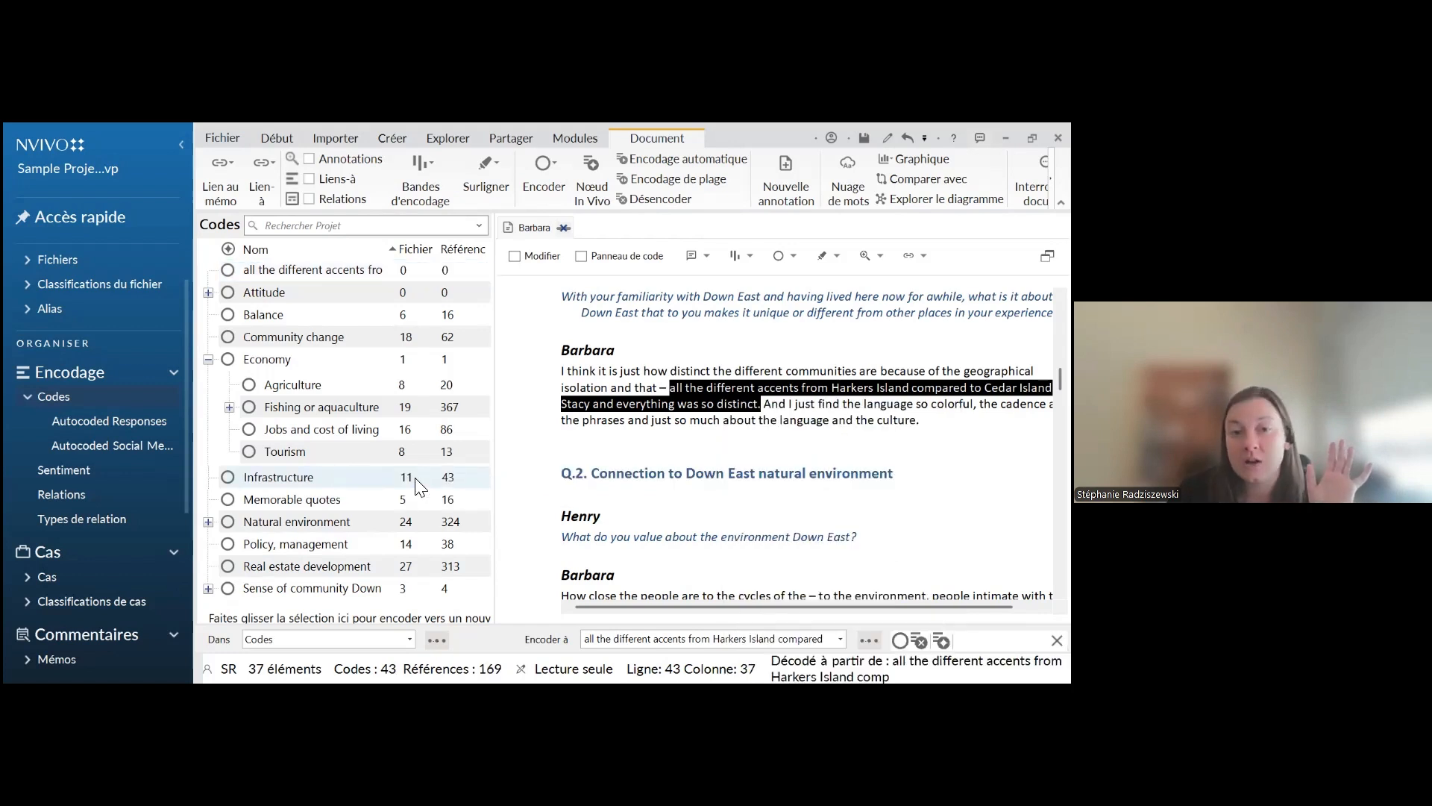
{"action": "left_click", "coordinate": [603, 446]}
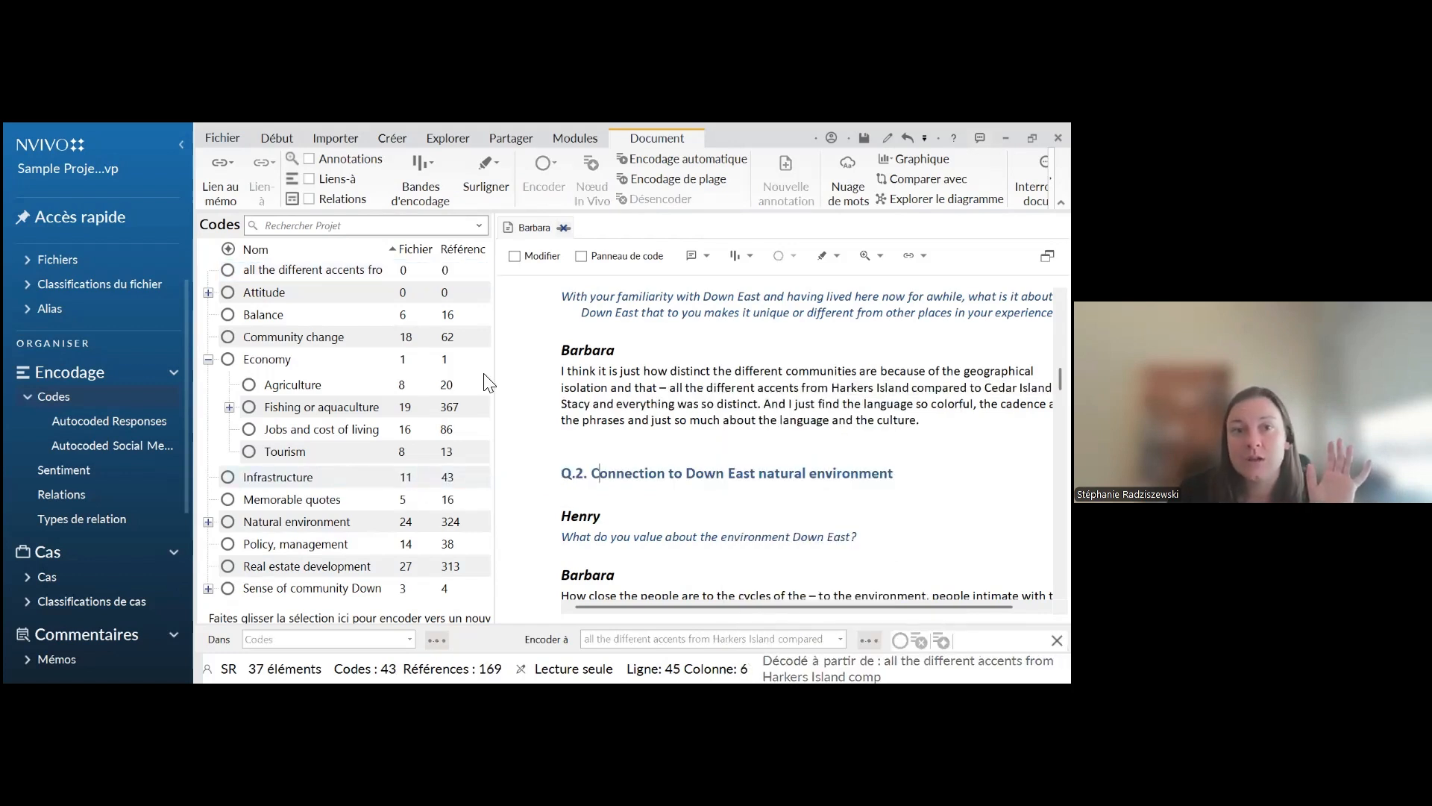
Delete the In Vivo code "all the different accents from Harkers Island" from the code list
{"action": "left_click", "coordinate": [304, 270]}
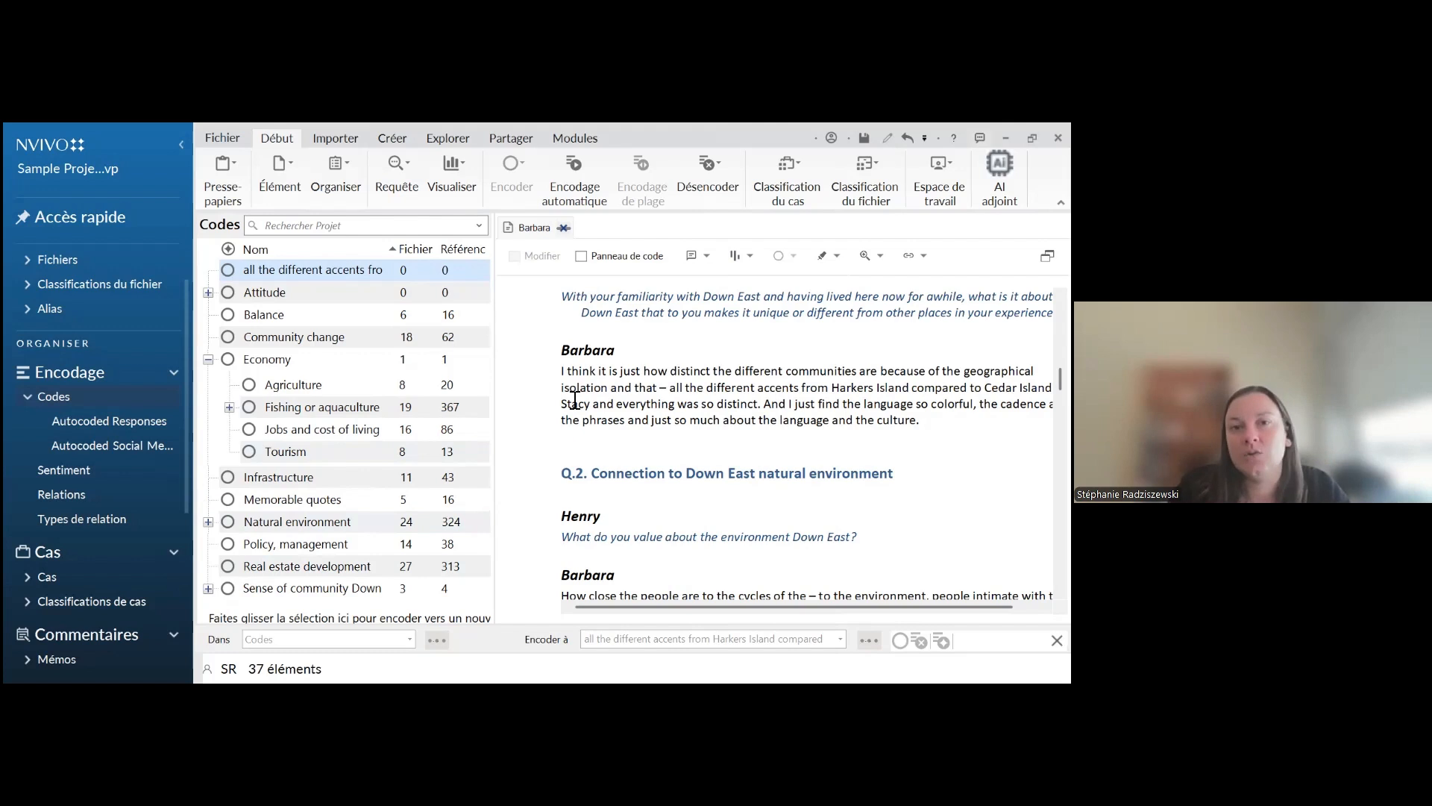
{"action": "right_click", "coordinate": [311, 275]}
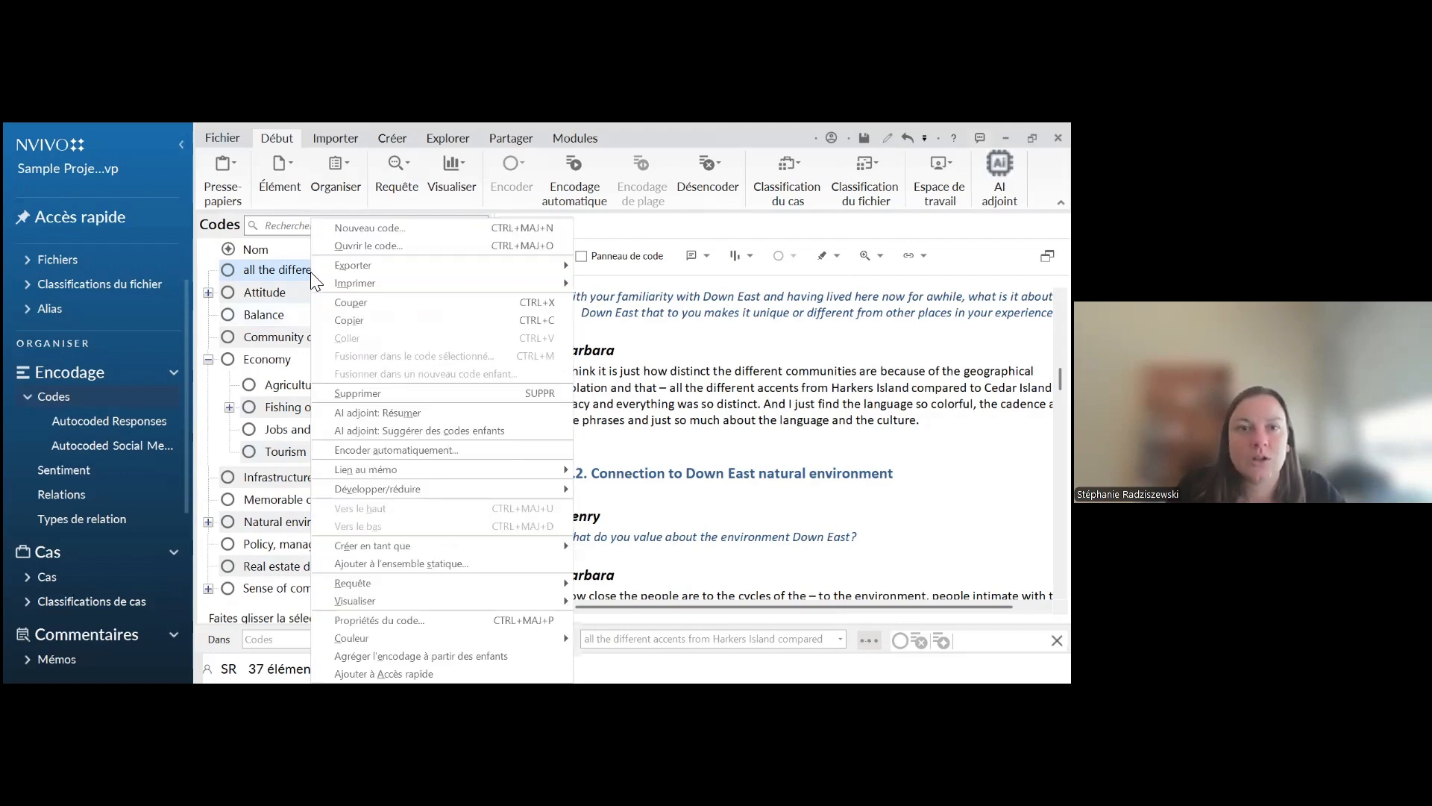
{"action": "left_click", "coordinate": [353, 394]}
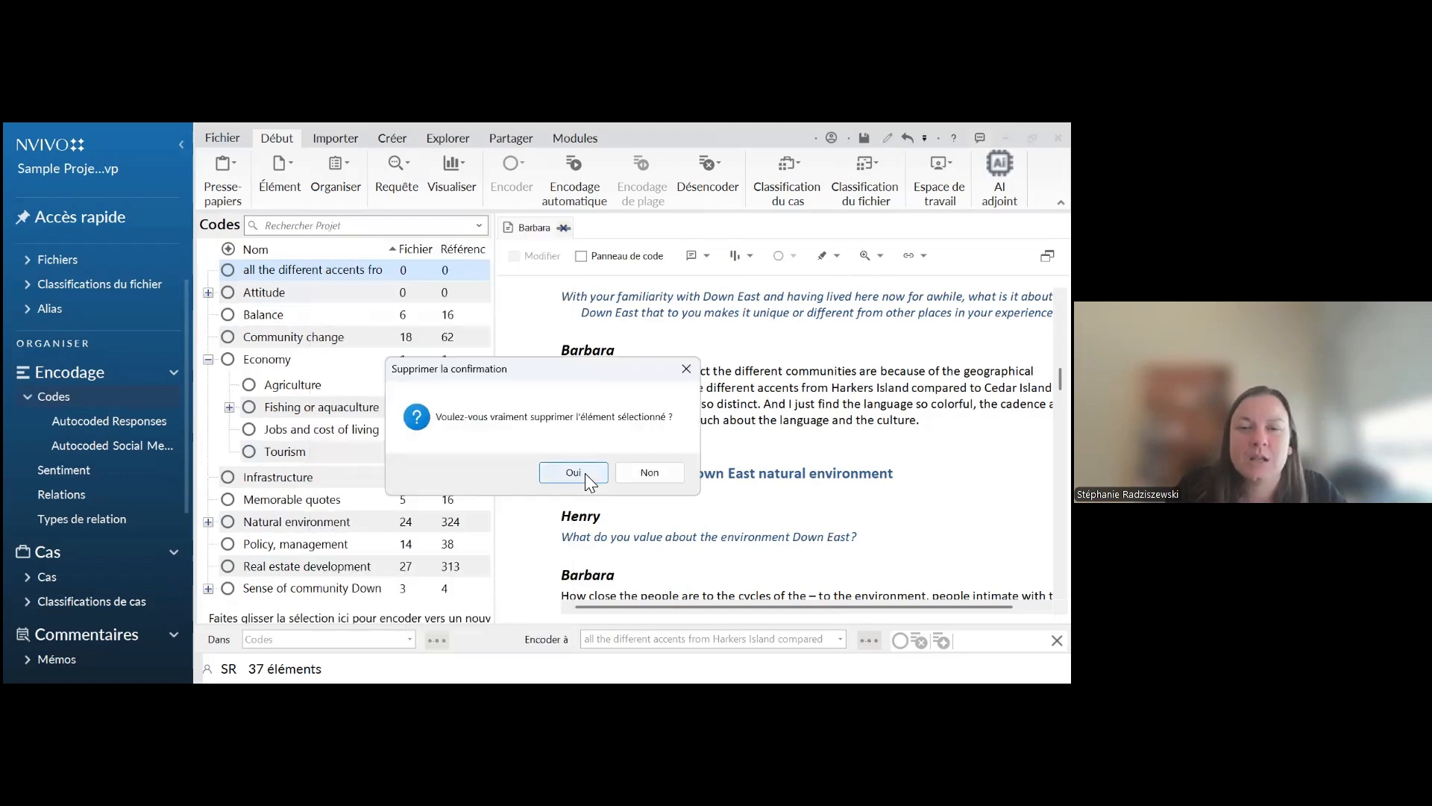
{"action": "left_click", "coordinate": [585, 472]}
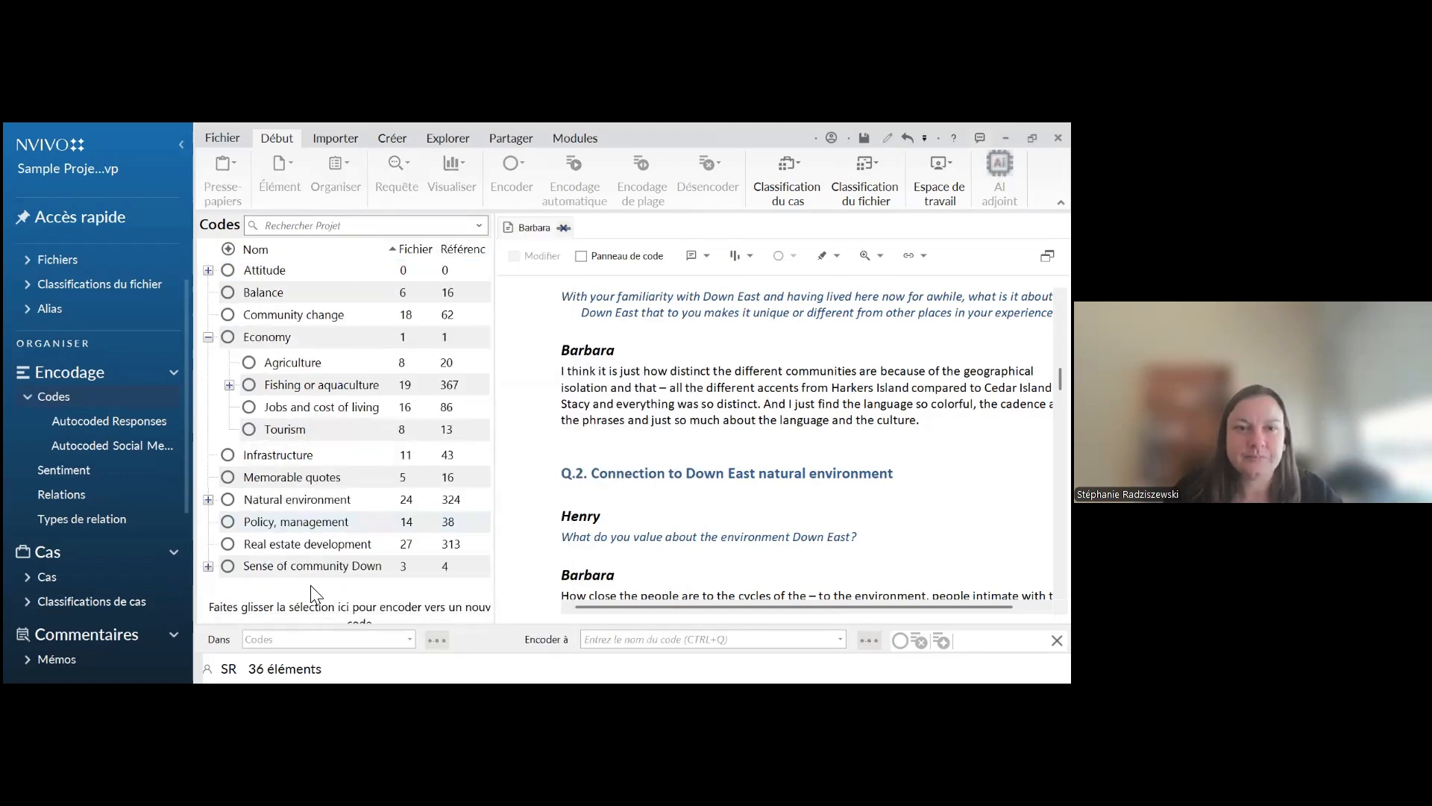
Collapse Economy and code the passage "all the different accents" to "so distinct." to a new top-level code named "Sentiment d'identité"
{"action": "left_click", "coordinate": [209, 338]}
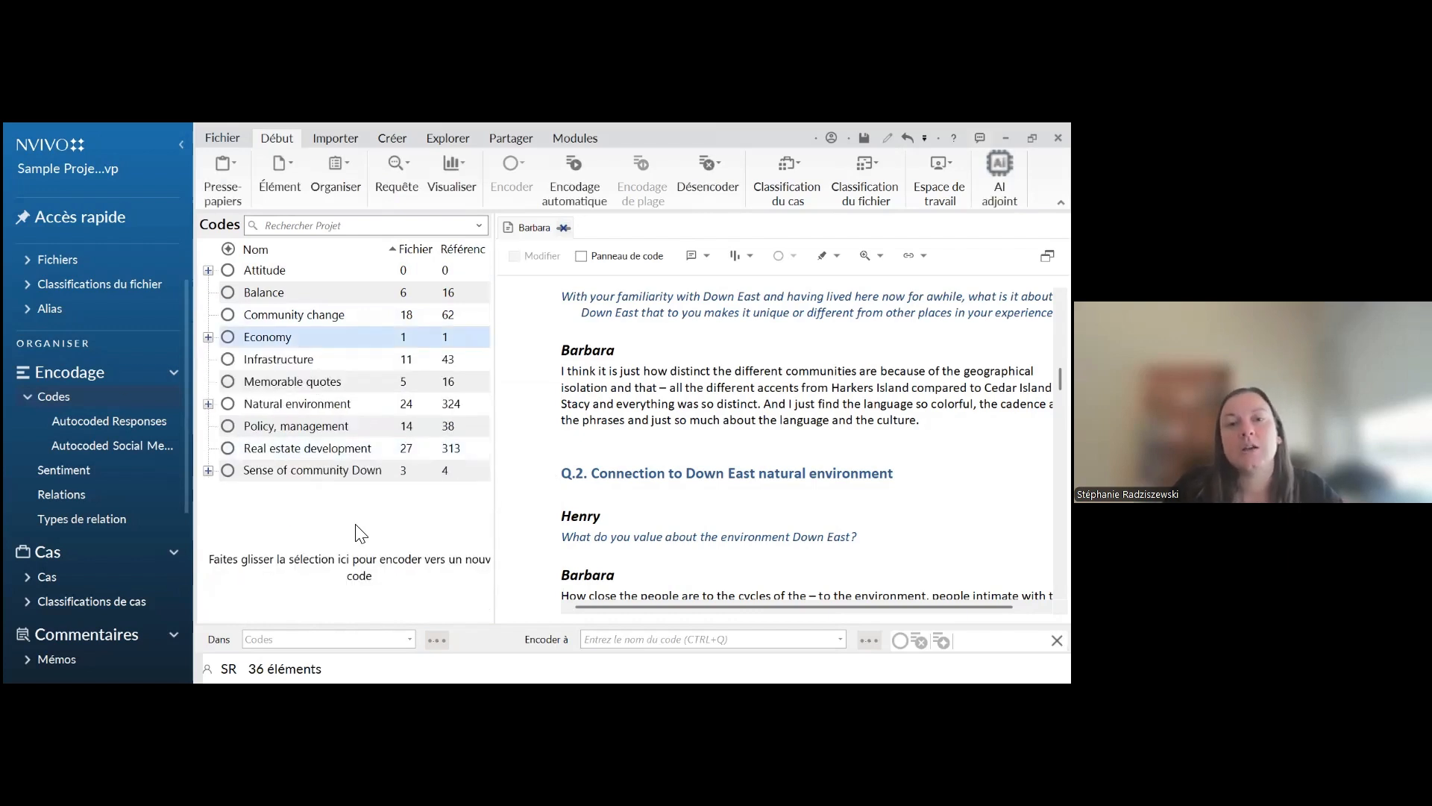
{"action": "left_click", "coordinate": [634, 430]}
{"action": "left_click_drag", "start_coordinate": [670, 388], "coordinate": [766, 409]}
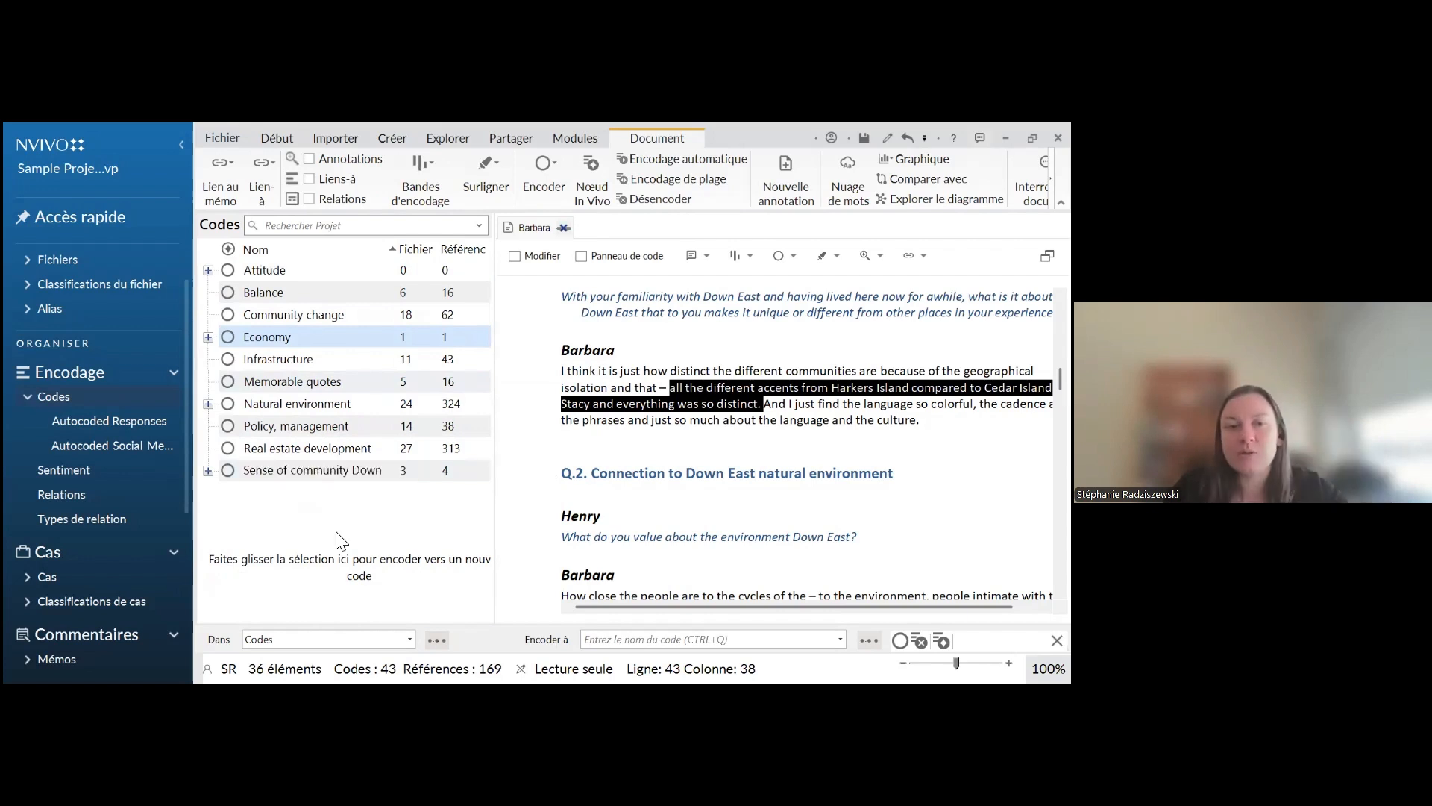
{"action": "left_click_drag", "start_coordinate": [713, 397], "coordinate": [374, 523]}
{"action": "left_click_drag", "start_coordinate": [279, 552], "coordinate": [225, 571]}
{"action": "left_click_drag", "start_coordinate": [335, 568], "coordinate": [307, 535]}
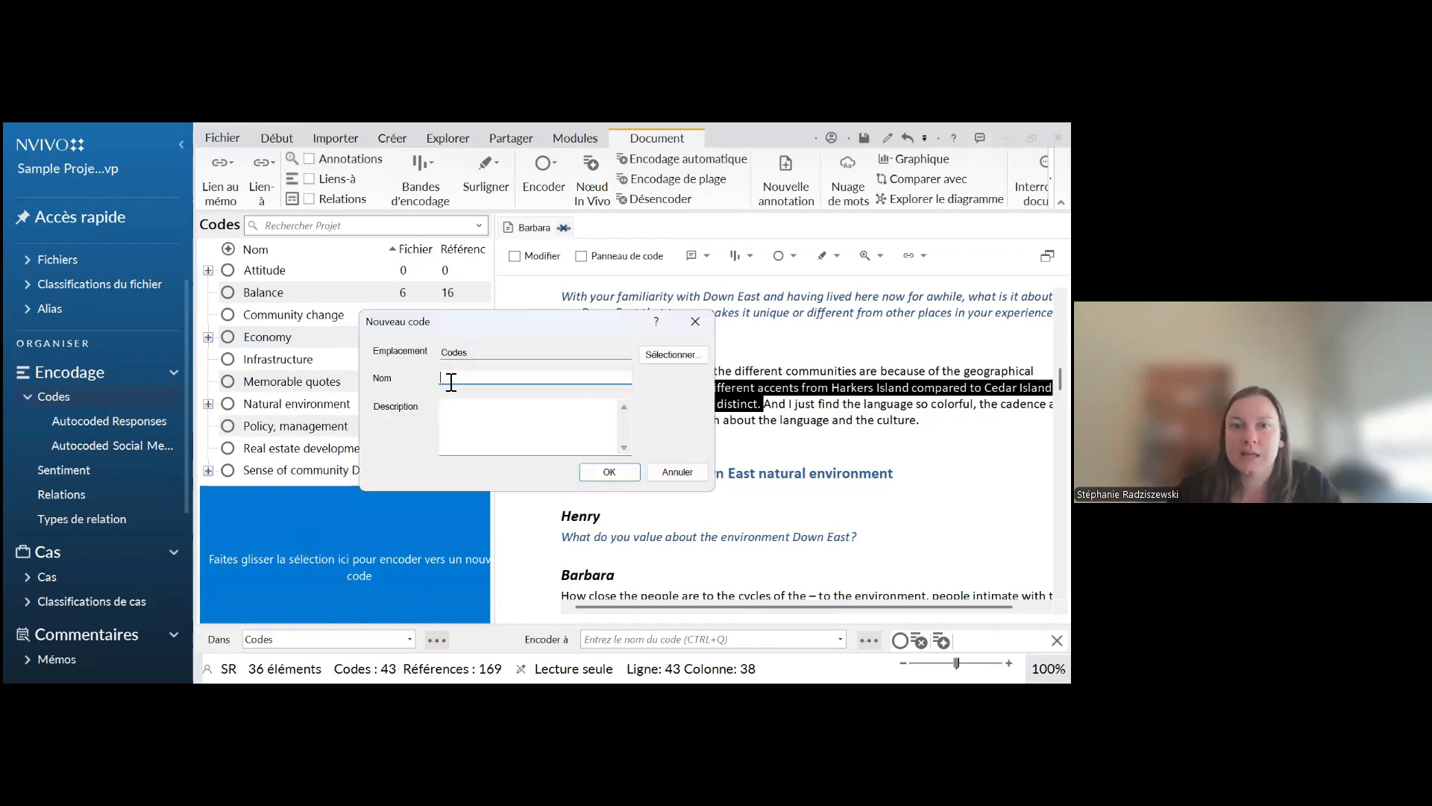
{"action": "type", "text": "Sentiment d'identifi"}
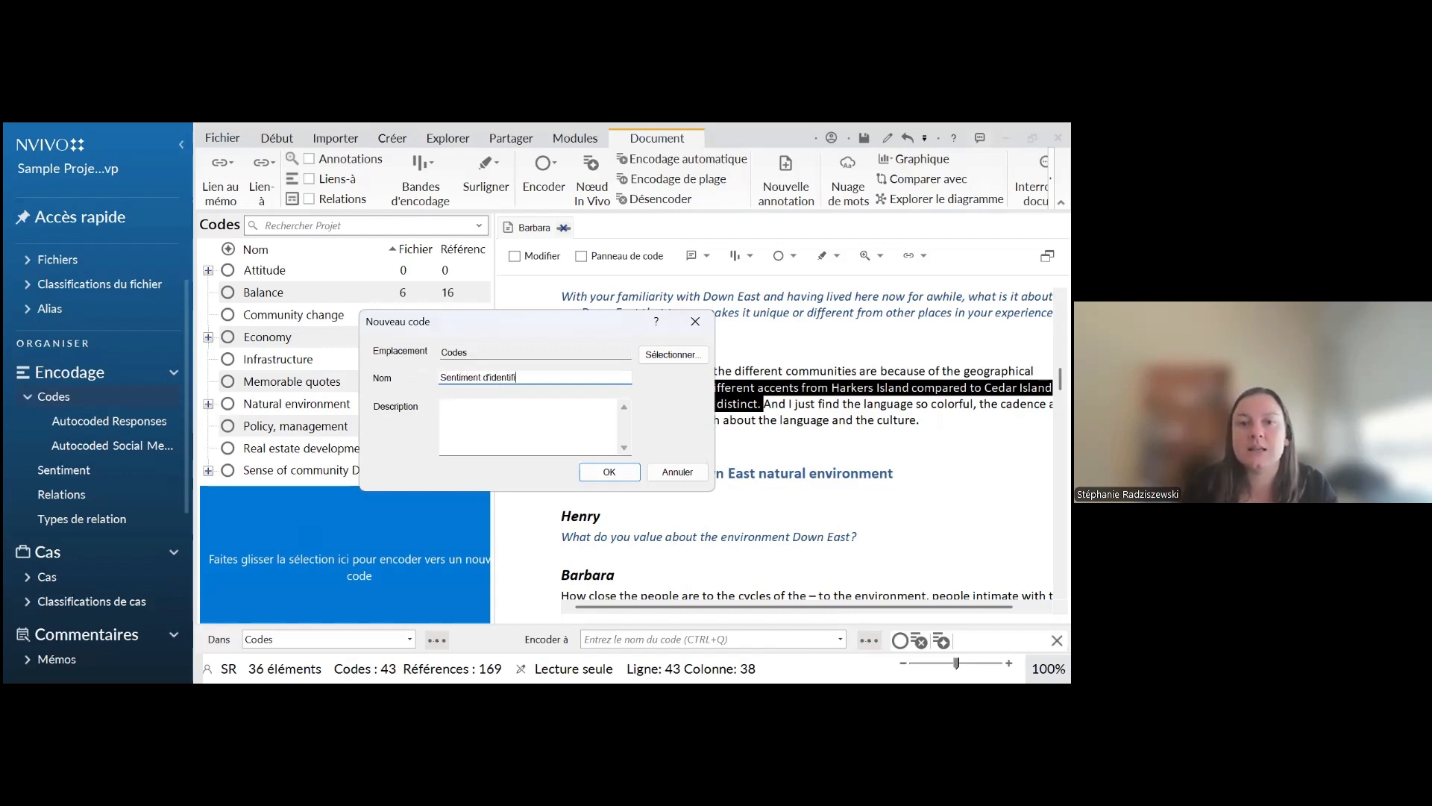
{"action": "key", "text": "BackSpace"}
{"action": "key", "text": "BackSpace"}
{"action": "type", "text": "té"}
{"action": "left_click", "coordinate": [505, 421]}
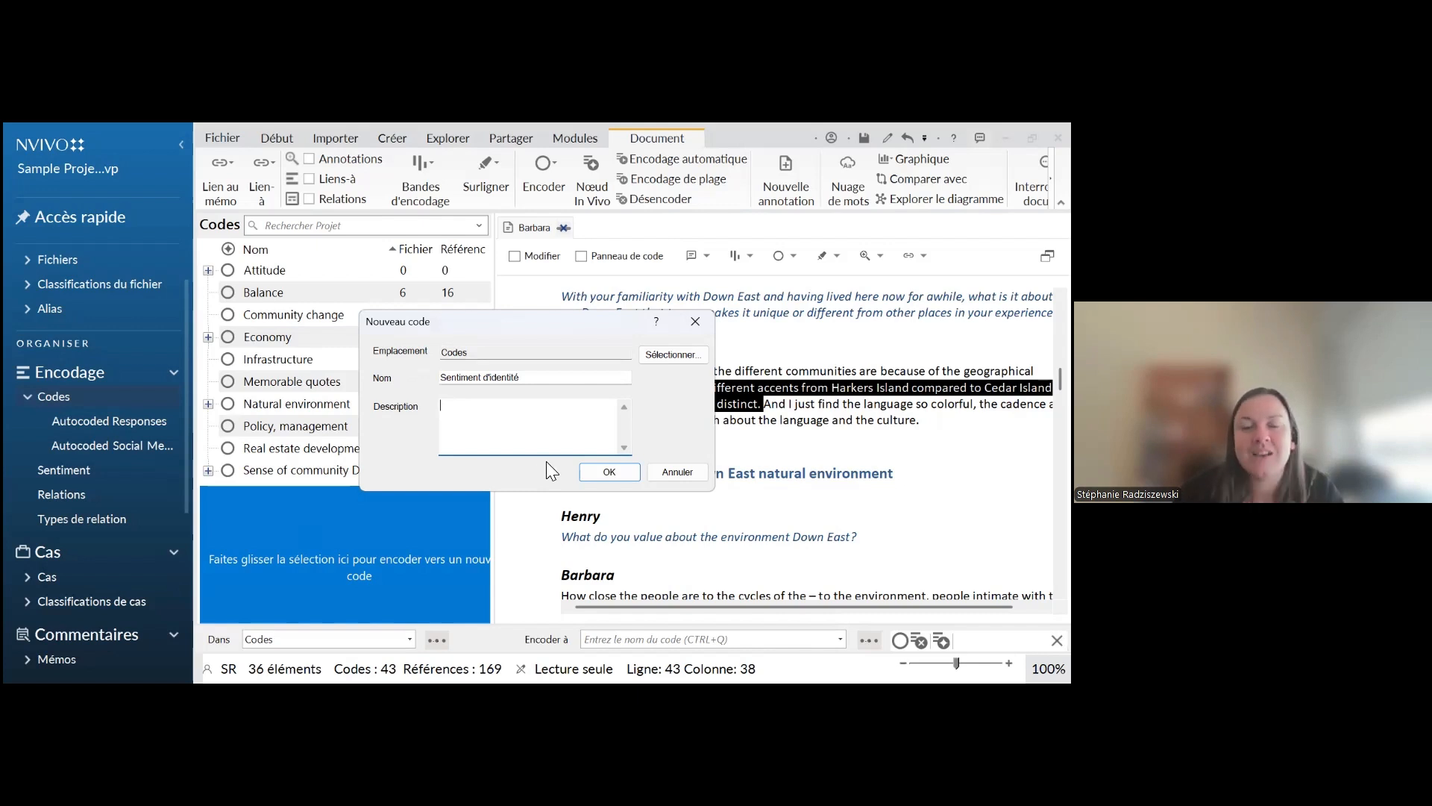
{"action": "left_click", "coordinate": [608, 472]}
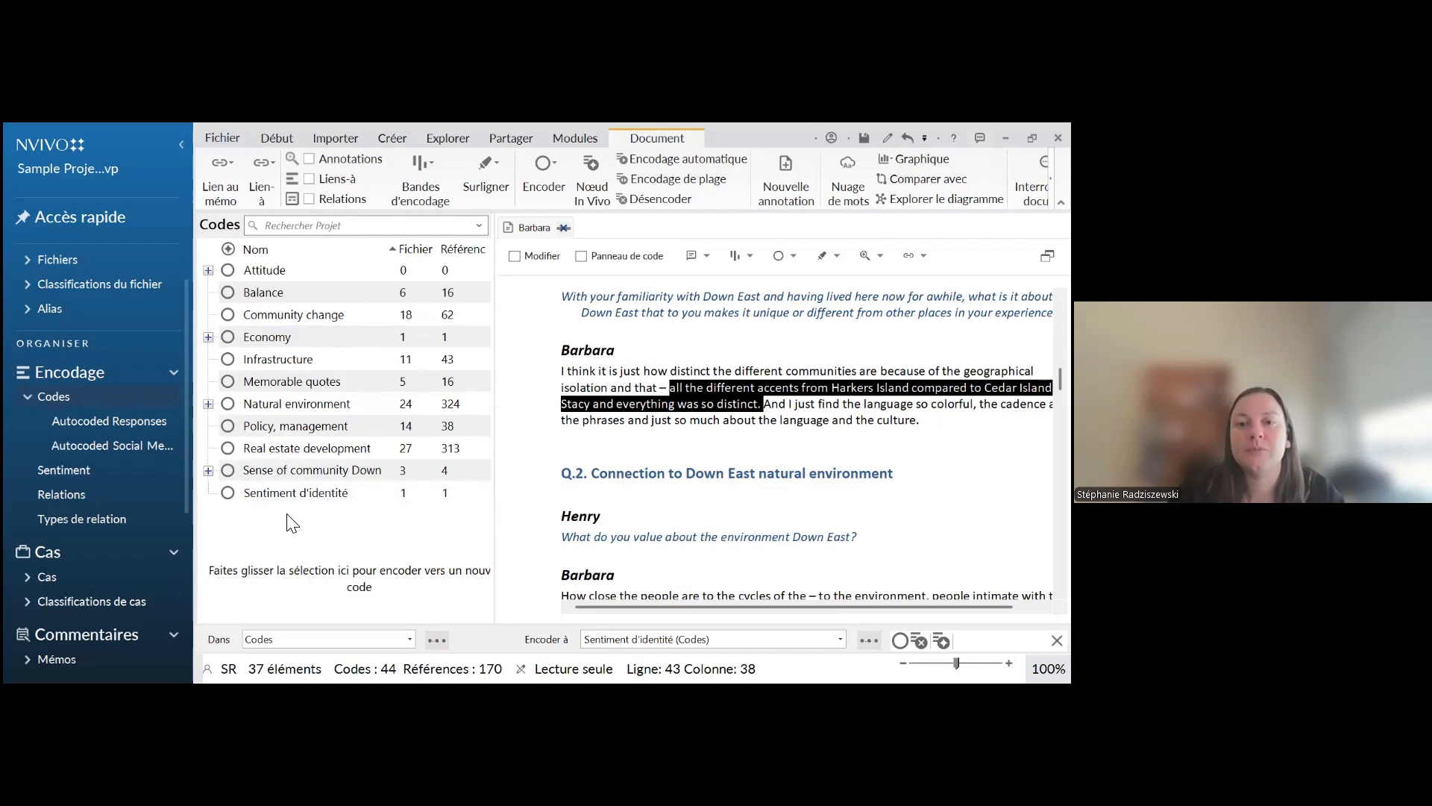
Examine the code hierarchy and the new-code option in the code selection dialog for the highlighted passage, and close it without coding
{"action": "right_click", "coordinate": [695, 404]}
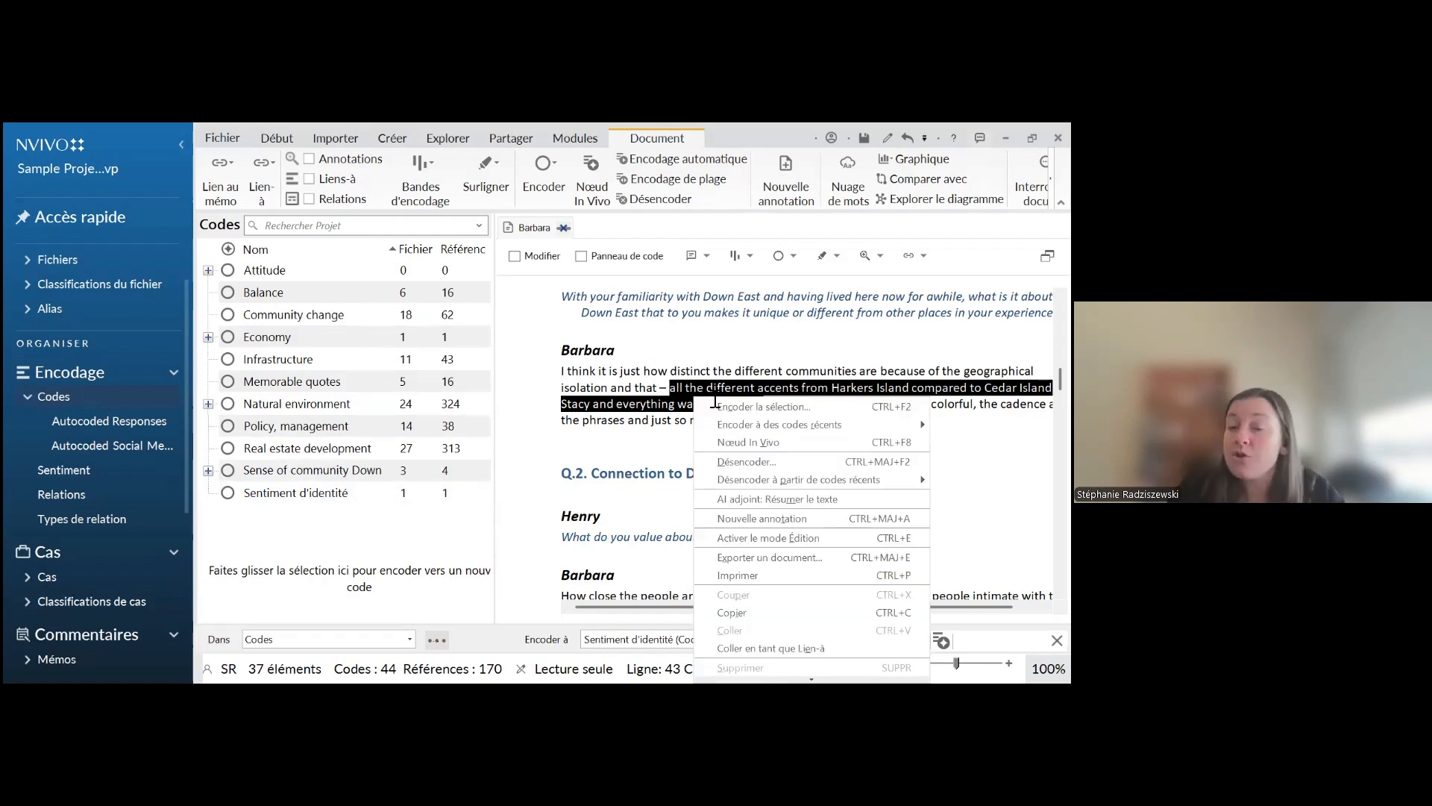
{"action": "left_click", "coordinate": [740, 407]}
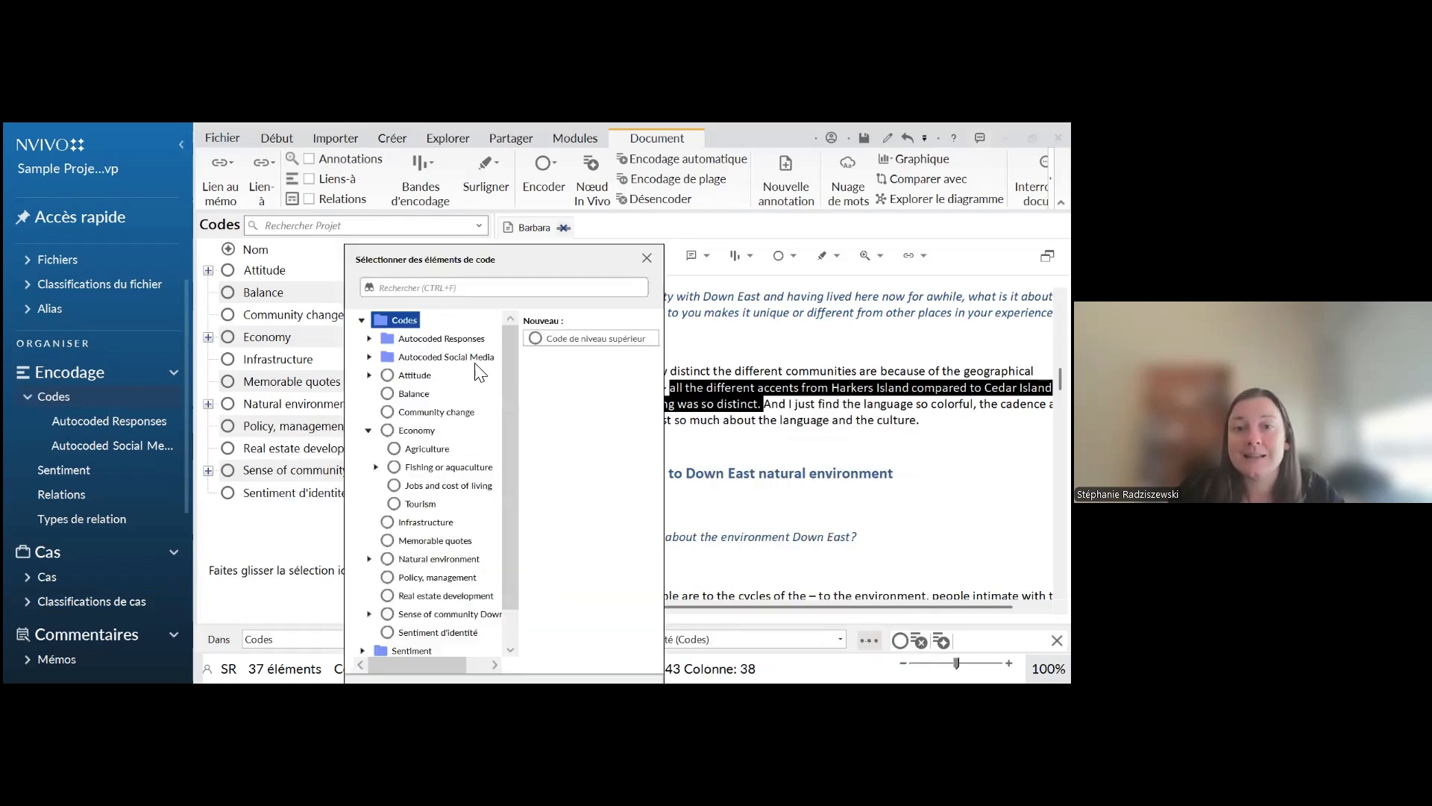
{"action": "scroll", "coordinate": [436, 587], "scroll_direction": "down", "scroll_amount": 1}
{"action": "scroll", "coordinate": [436, 526], "scroll_direction": "up", "scroll_amount": 1}
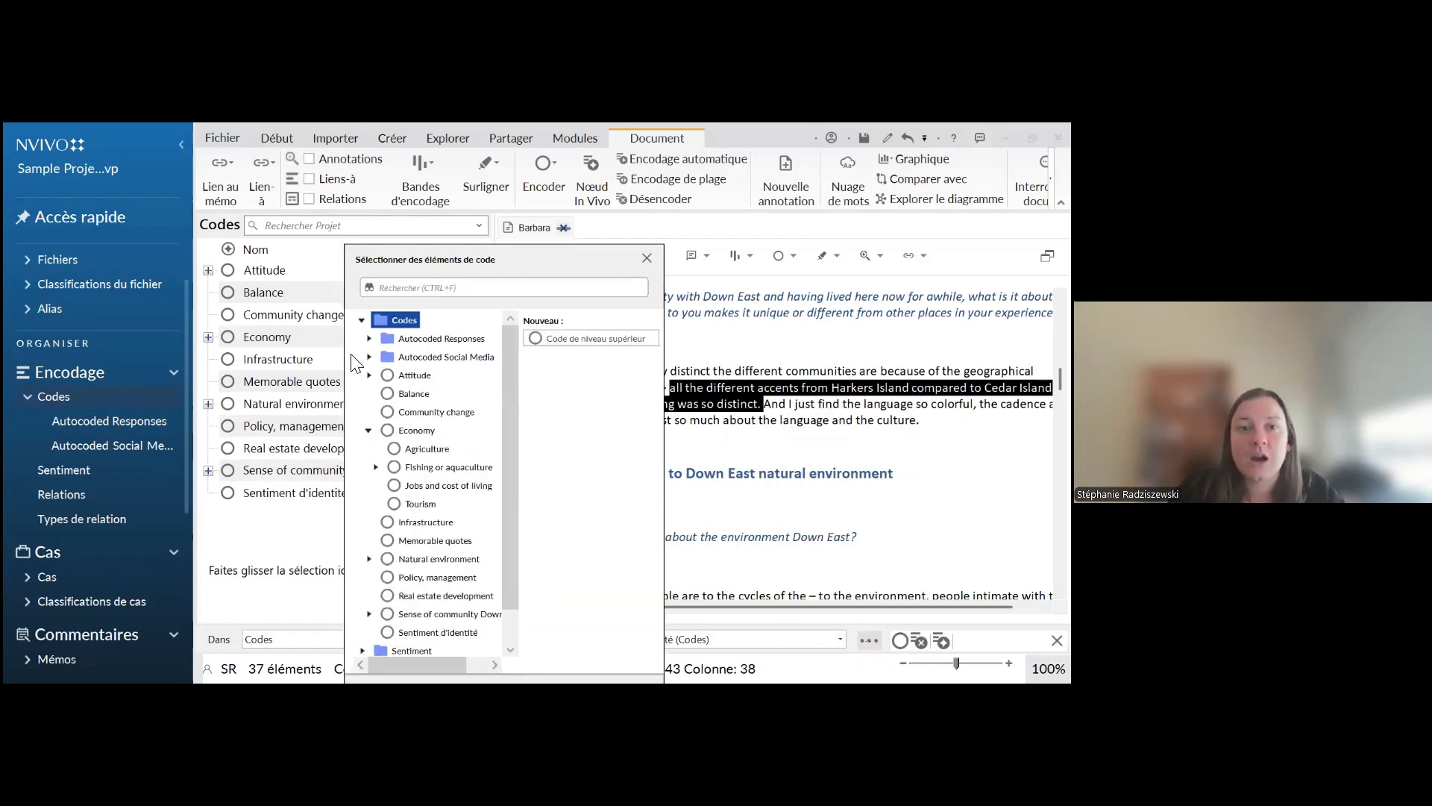
{"action": "right_click", "coordinate": [400, 317]}
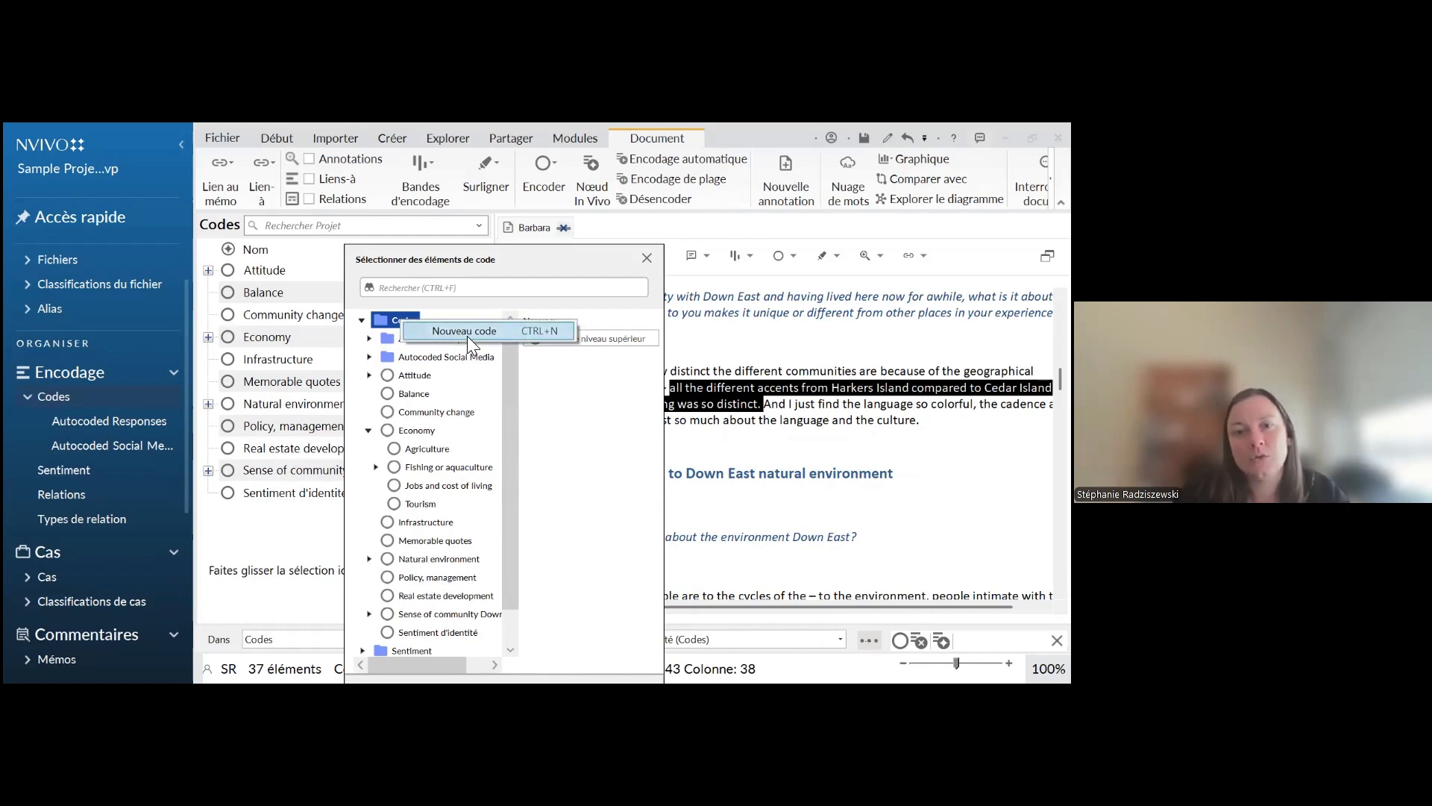
{"action": "left_click", "coordinate": [569, 447]}
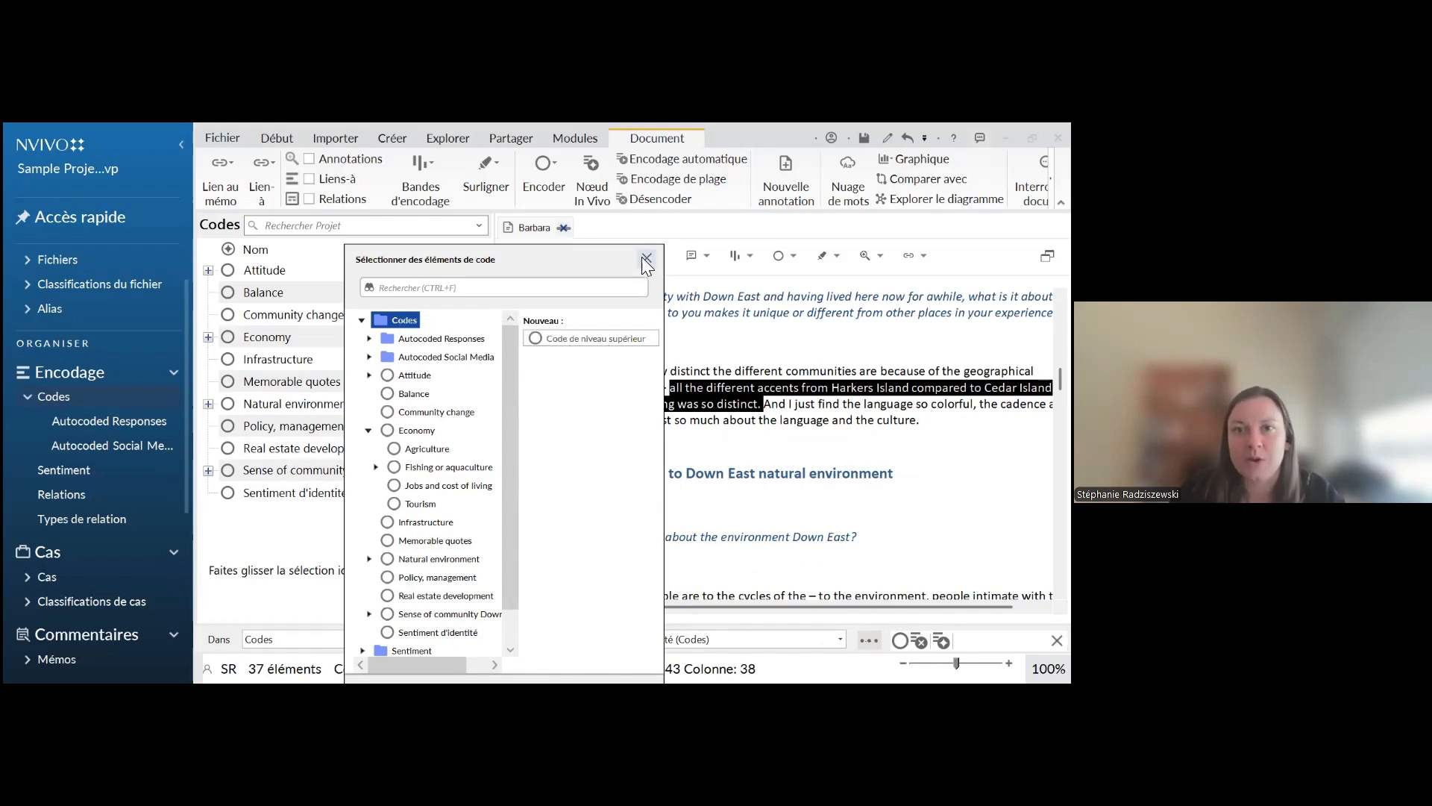
{"action": "left_click", "coordinate": [647, 259]}
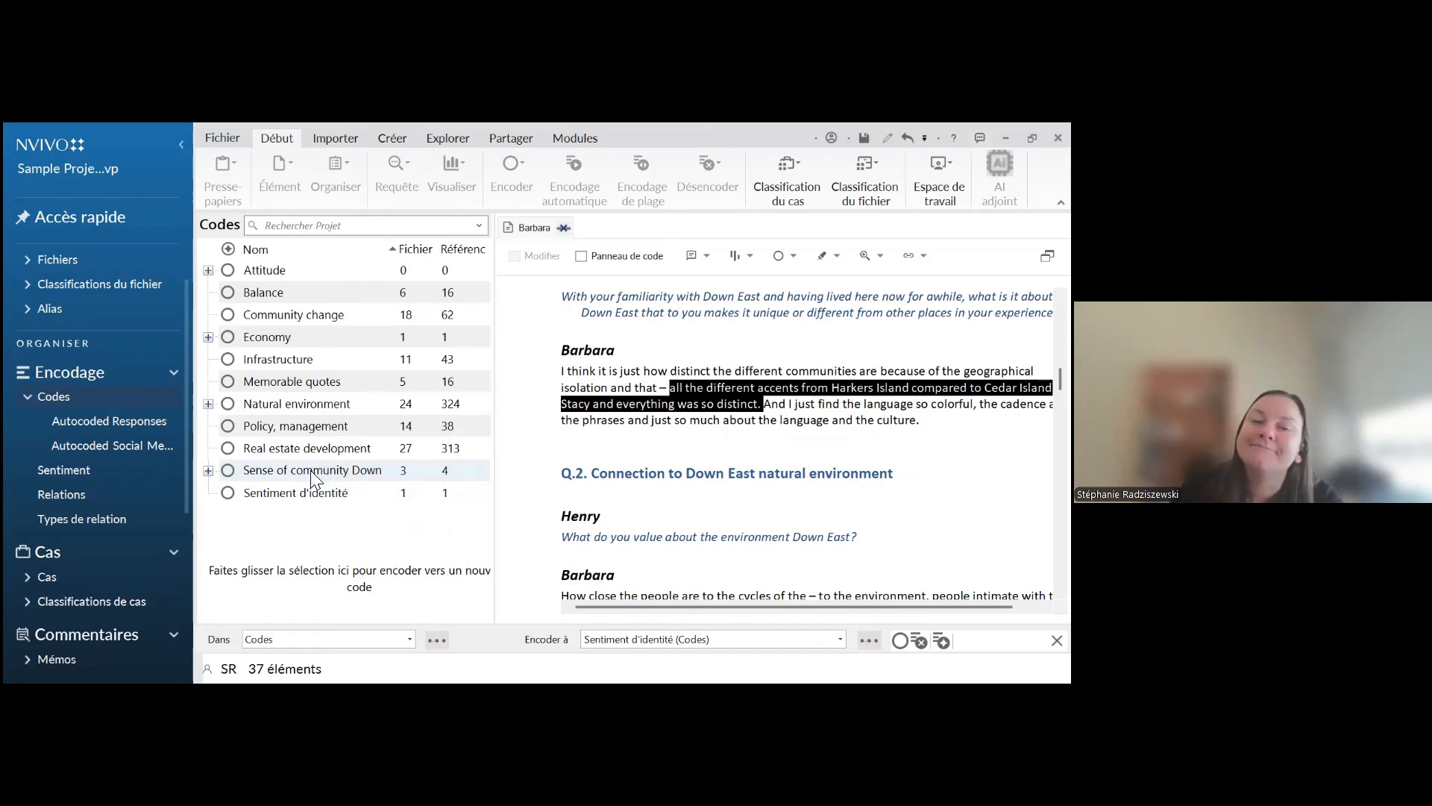
Expand the code "Sense of community Down" and move the top-level code "Sentiment d'identité" under it as a child code
{"action": "left_click", "coordinate": [208, 470]}
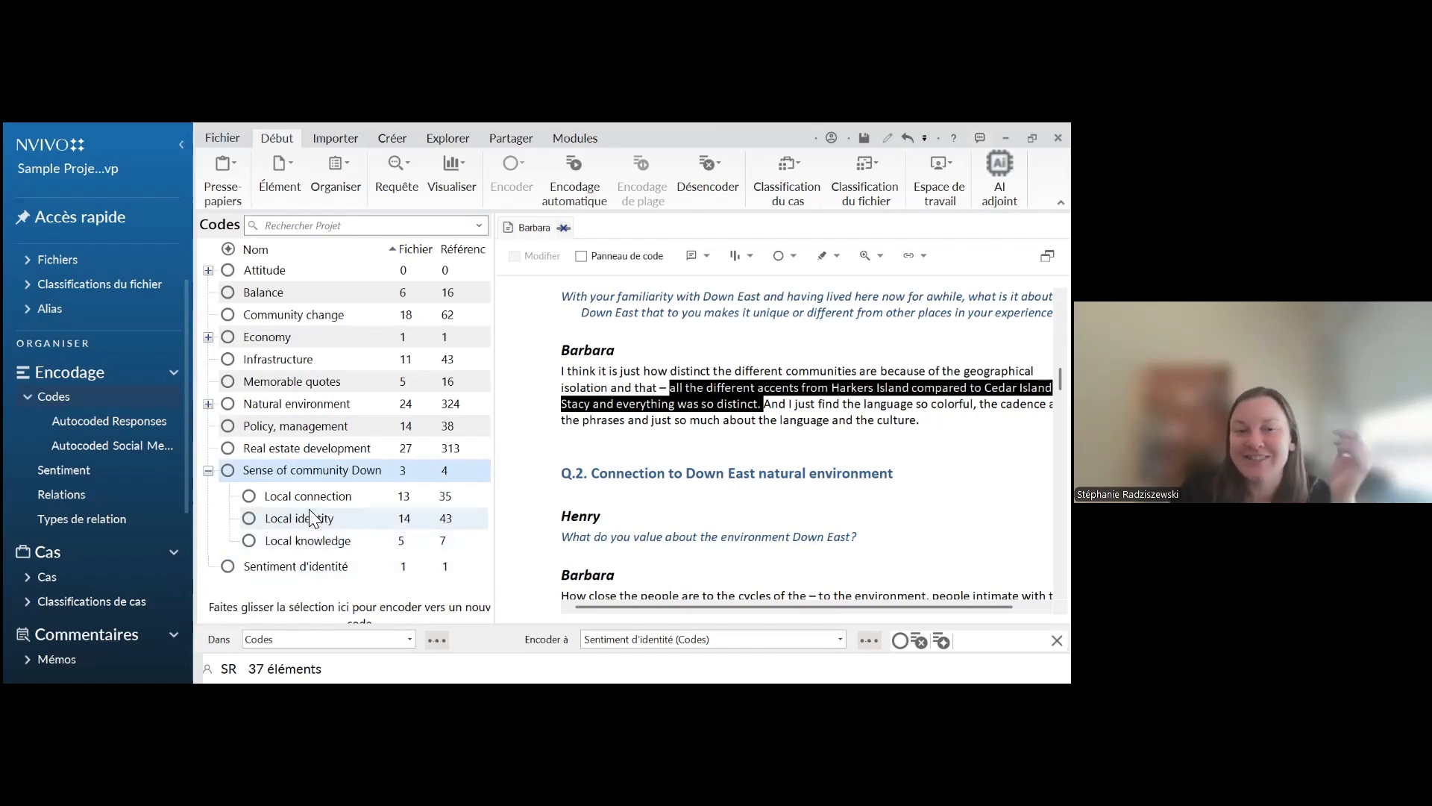
{"action": "left_click", "coordinate": [294, 569]}
{"action": "left_click", "coordinate": [290, 570]}
{"action": "left_click", "coordinate": [266, 584]}
{"action": "left_click", "coordinate": [244, 571]}
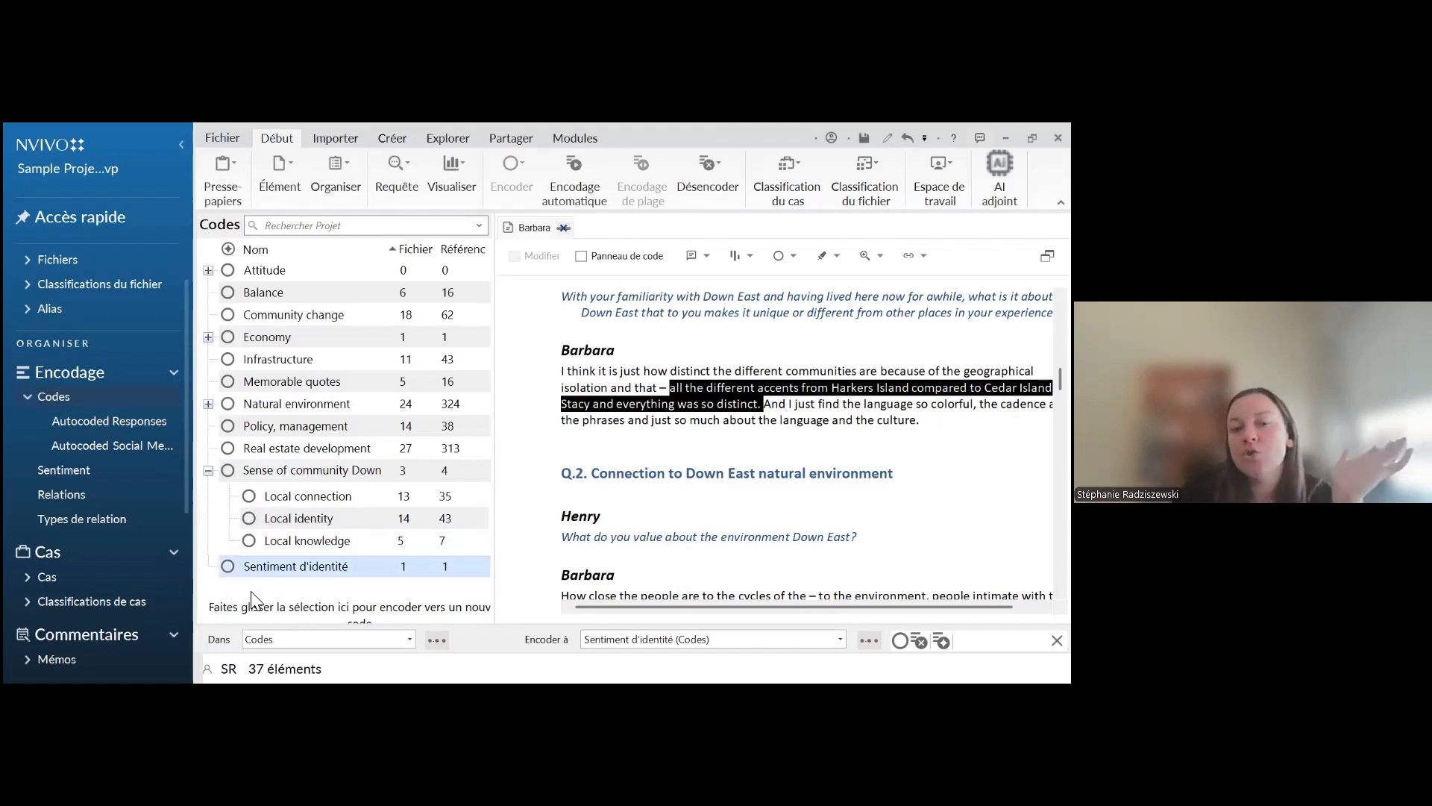
{"action": "left_click", "coordinate": [255, 595]}
{"action": "left_click", "coordinate": [265, 574]}
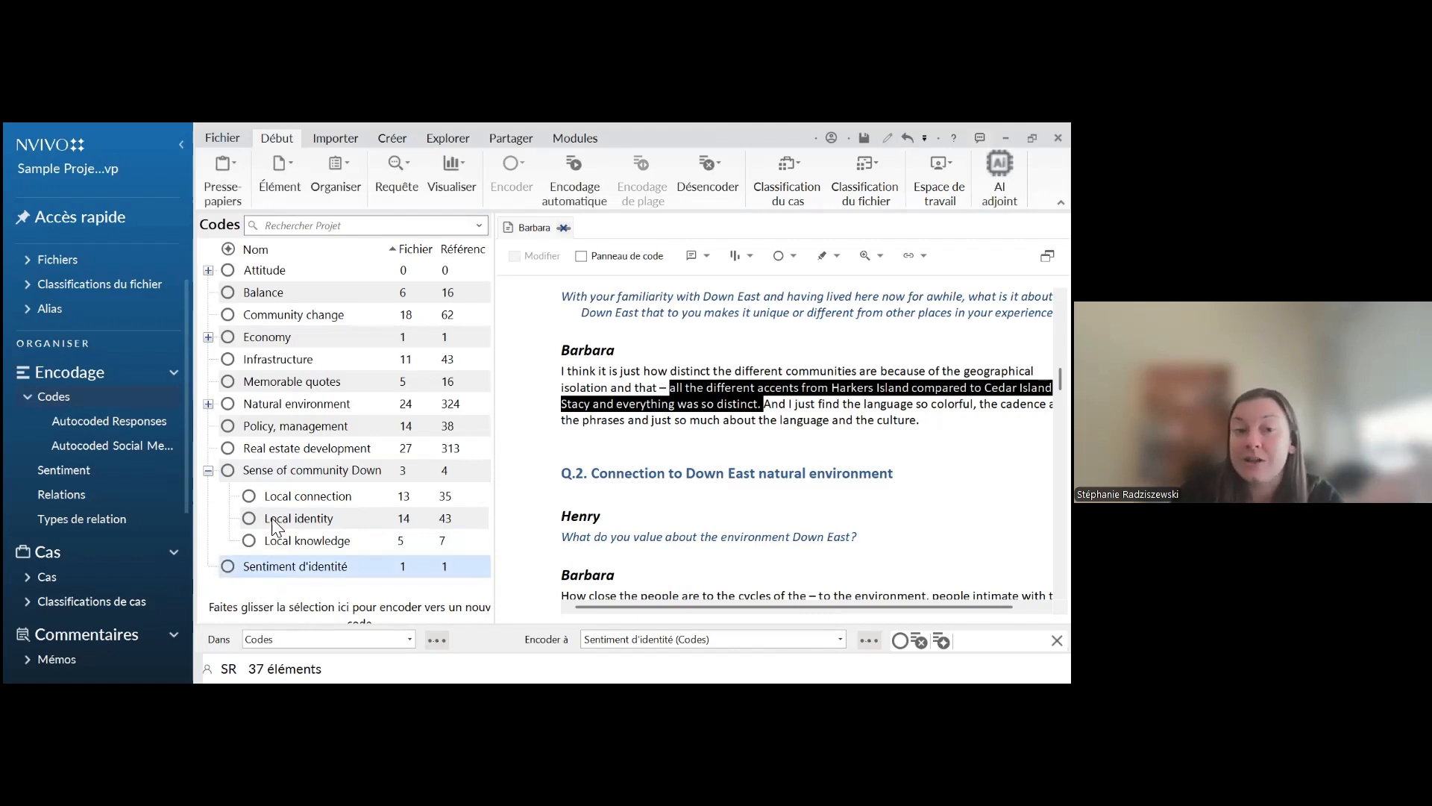
{"action": "left_click", "coordinate": [278, 472], "text": "ctrl"}
{"action": "left_click", "coordinate": [263, 497], "text": "ctrl"}
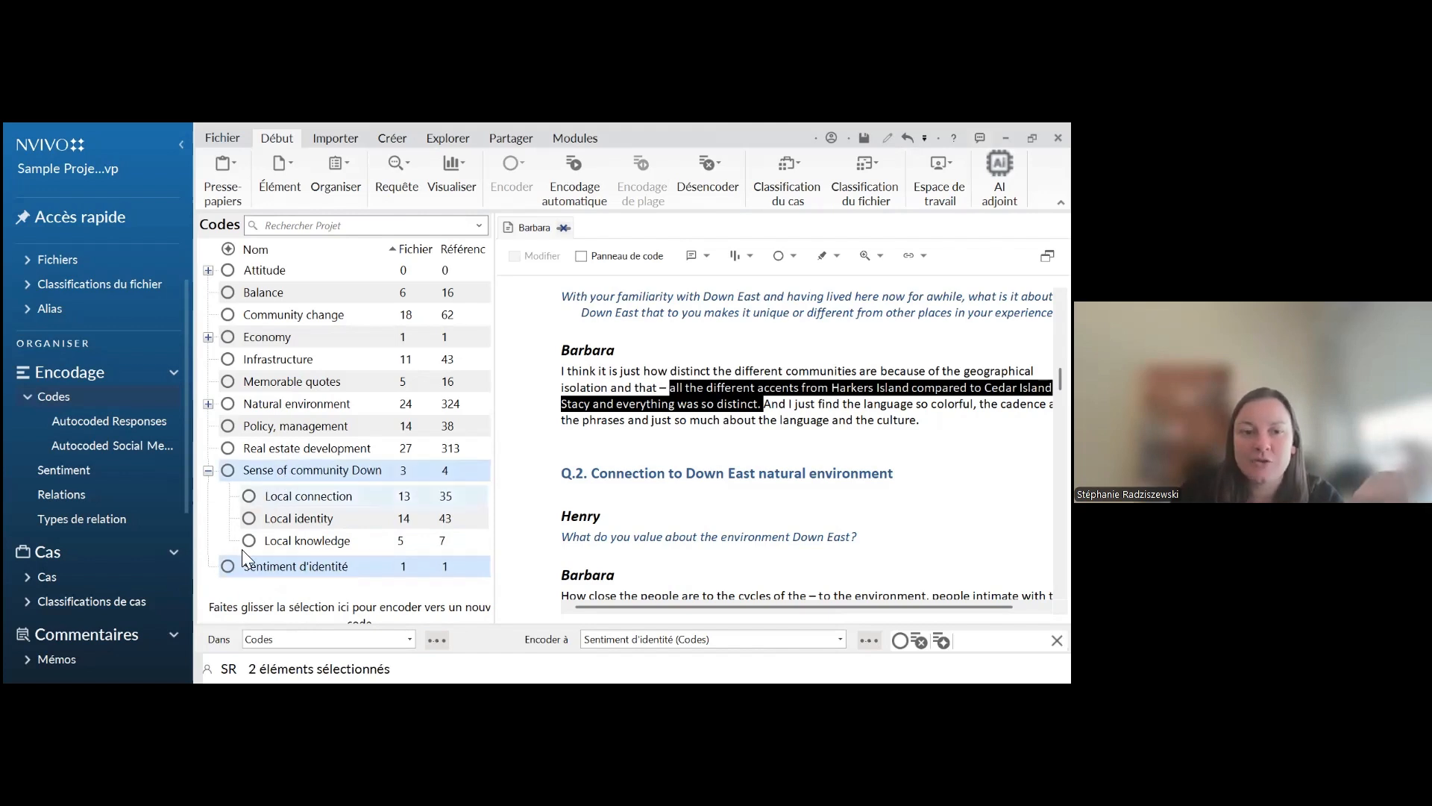
{"action": "left_click", "coordinate": [248, 568]}
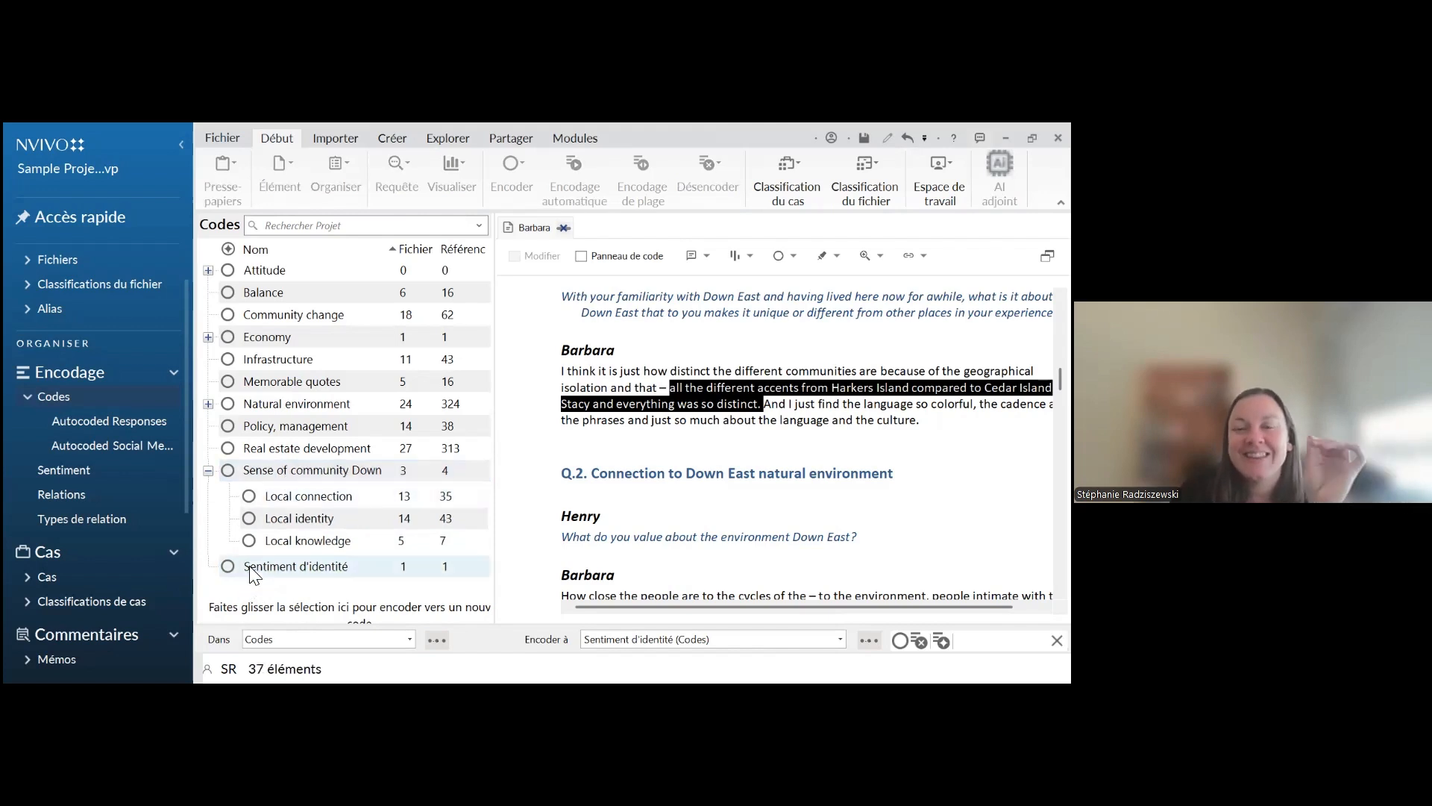
{"action": "left_click", "coordinate": [258, 573]}
{"action": "left_click_drag", "start_coordinate": [257, 573], "coordinate": [264, 475]}
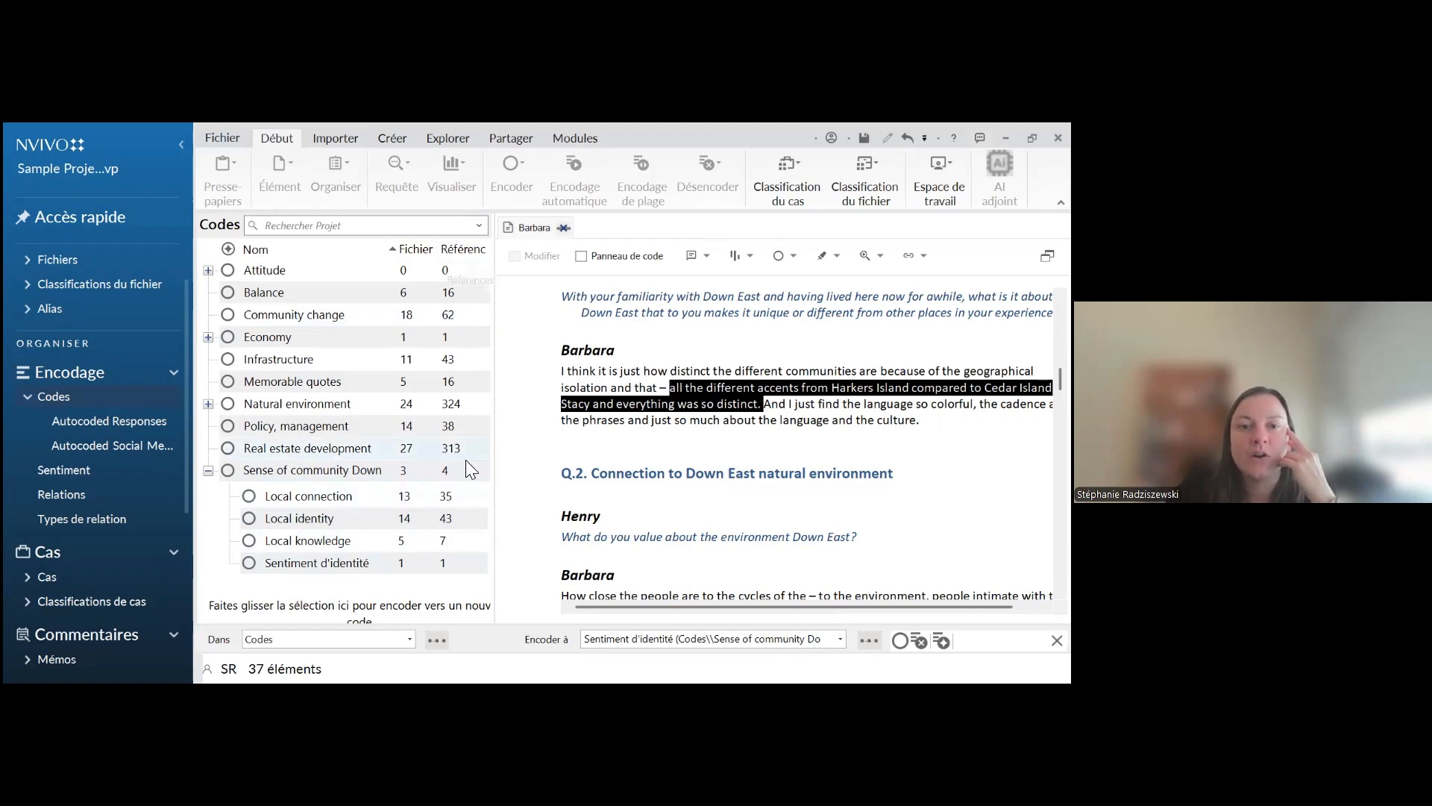
{"action": "left_click", "coordinate": [209, 470]}
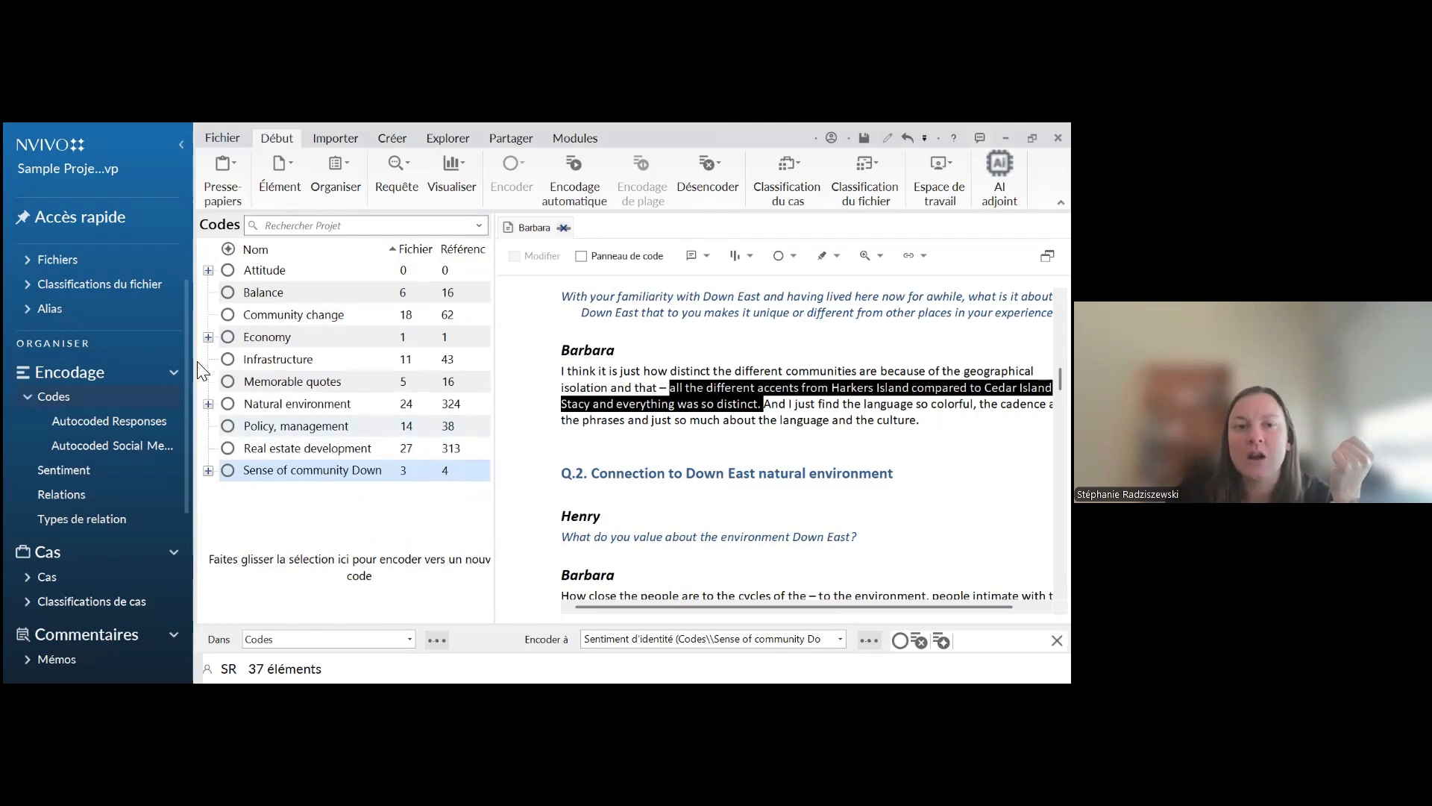
{"action": "left_click", "coordinate": [208, 337]}
{"action": "left_click", "coordinate": [208, 337]}
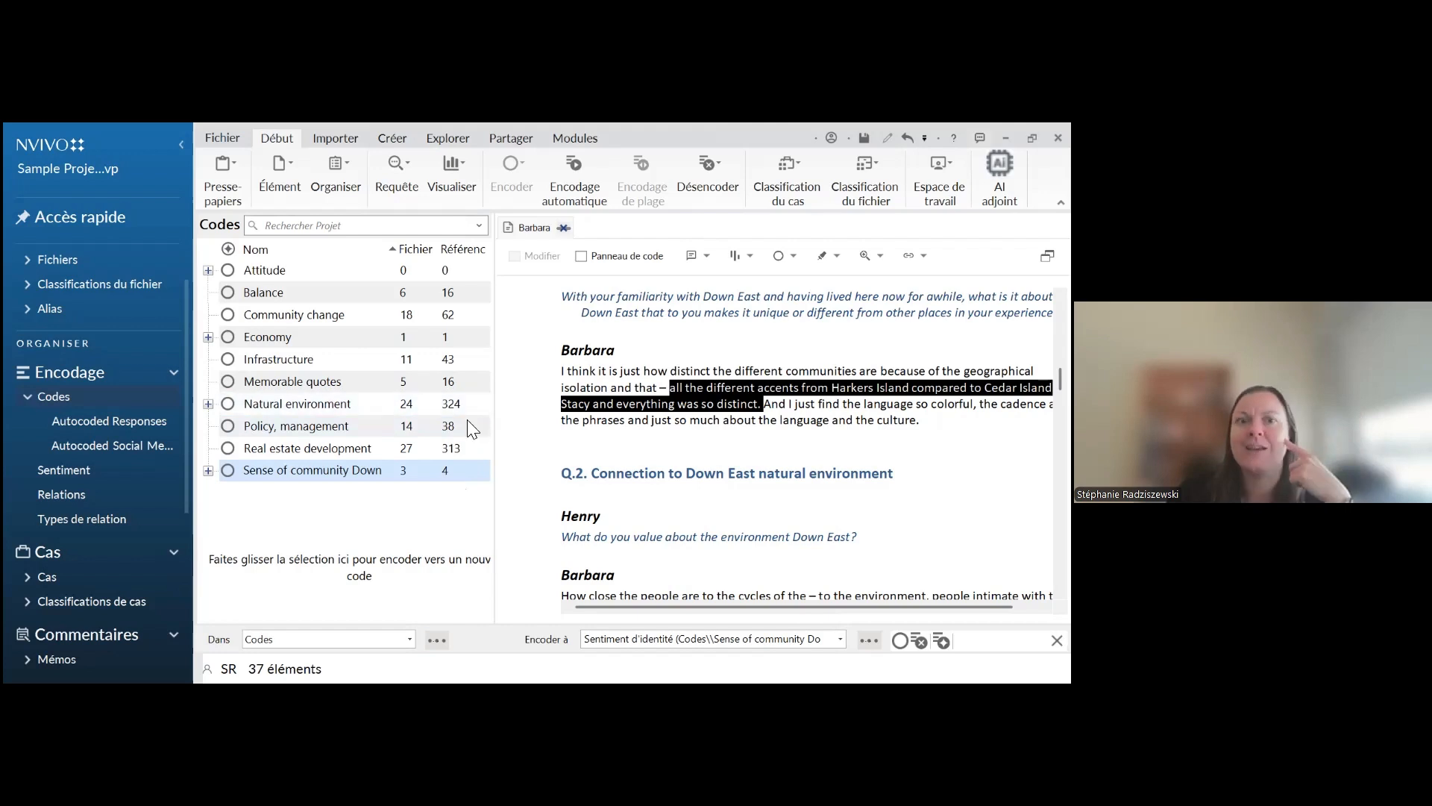
Expand "Sense of community Down" and turn on aggregation of coding from its child codes
{"action": "left_click", "coordinate": [208, 470]}
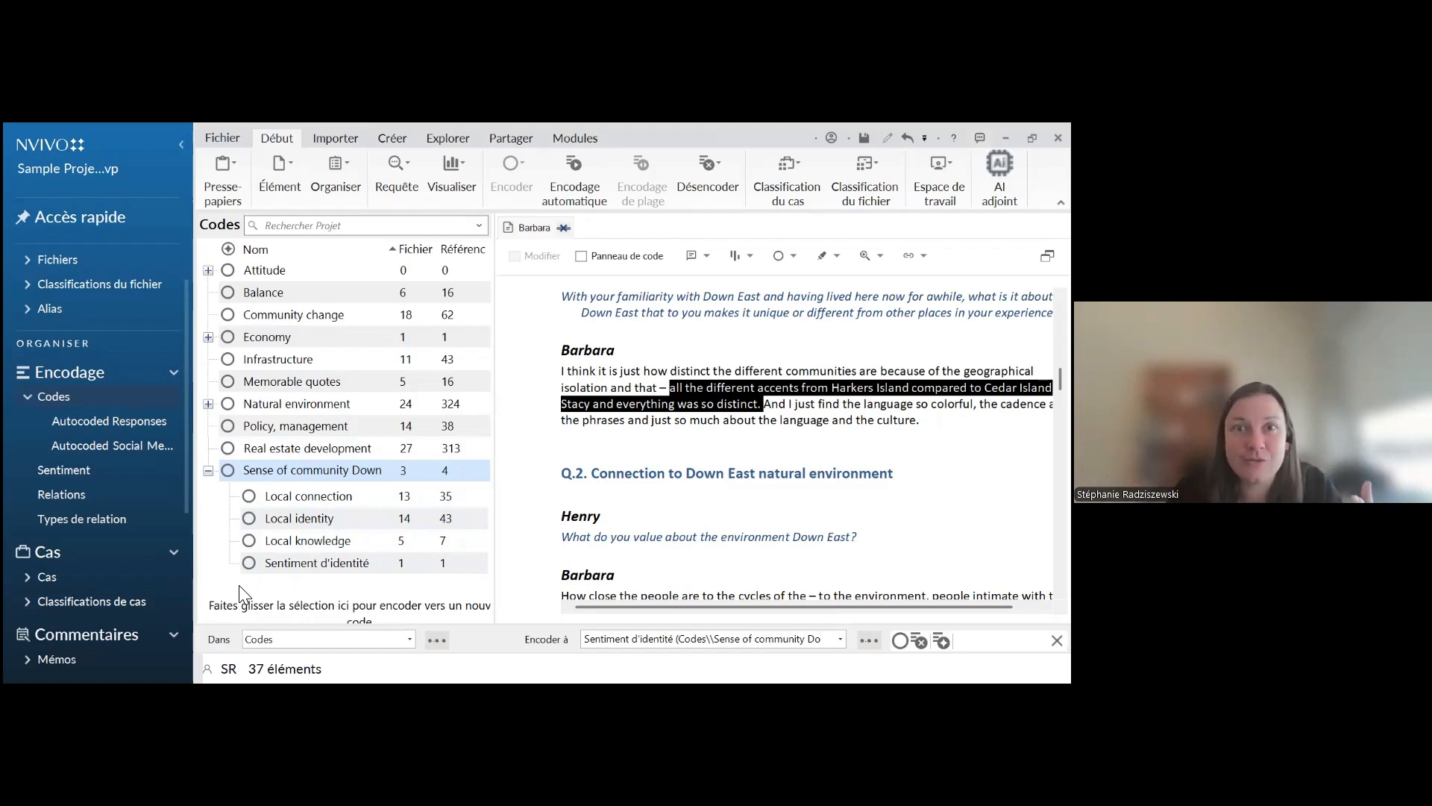
{"action": "right_click", "coordinate": [319, 478]}
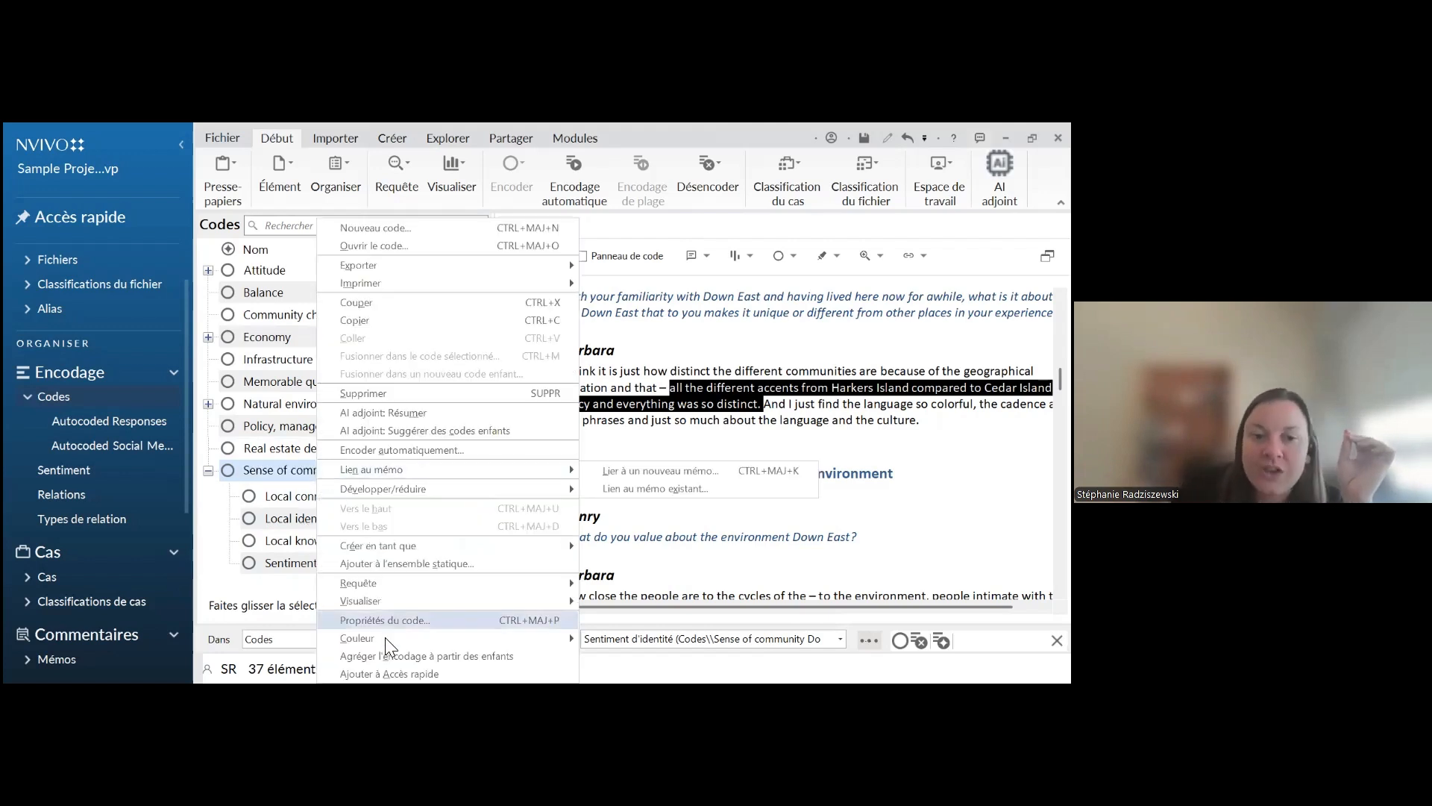
{"action": "left_click", "coordinate": [474, 666]}
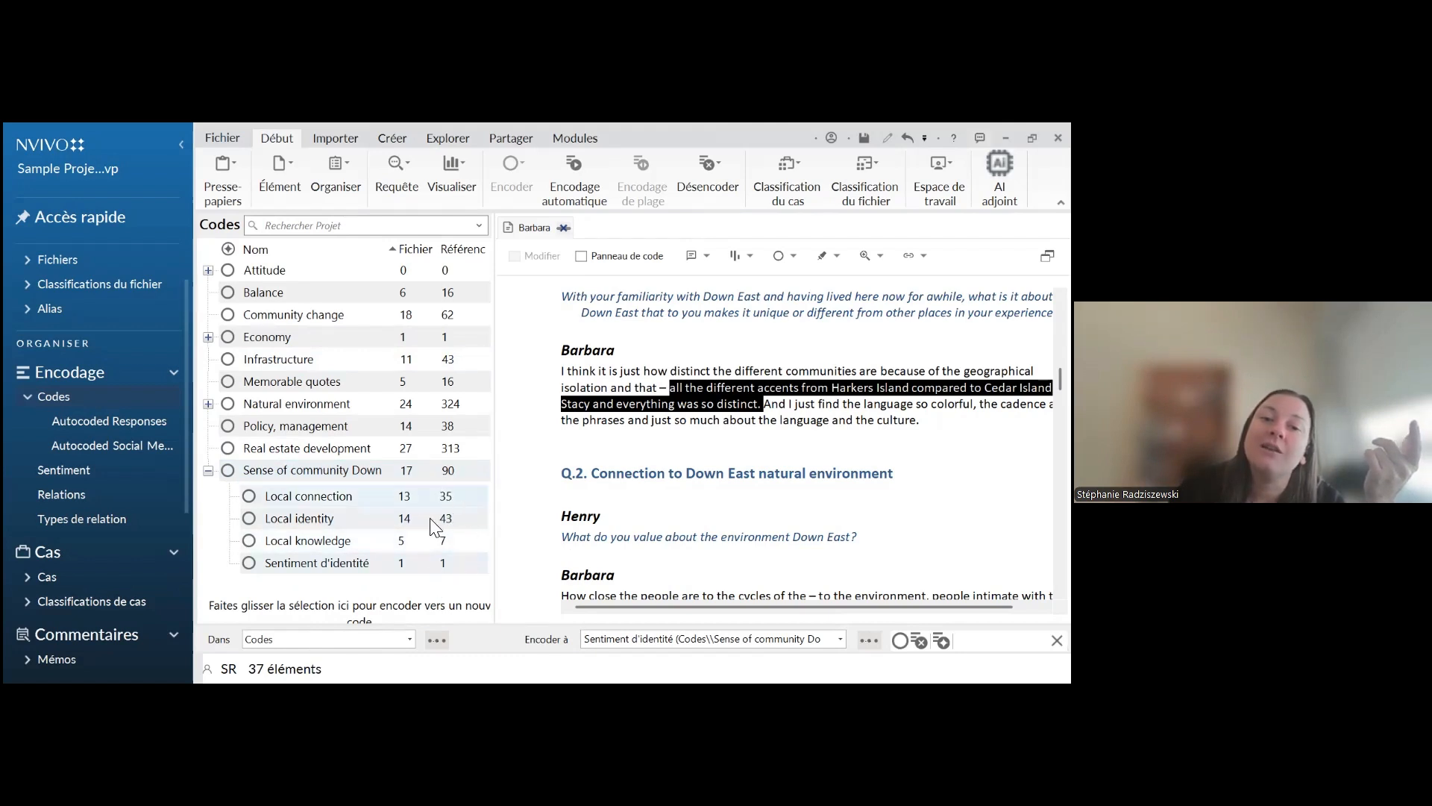
{"action": "right_click", "coordinate": [452, 342]}
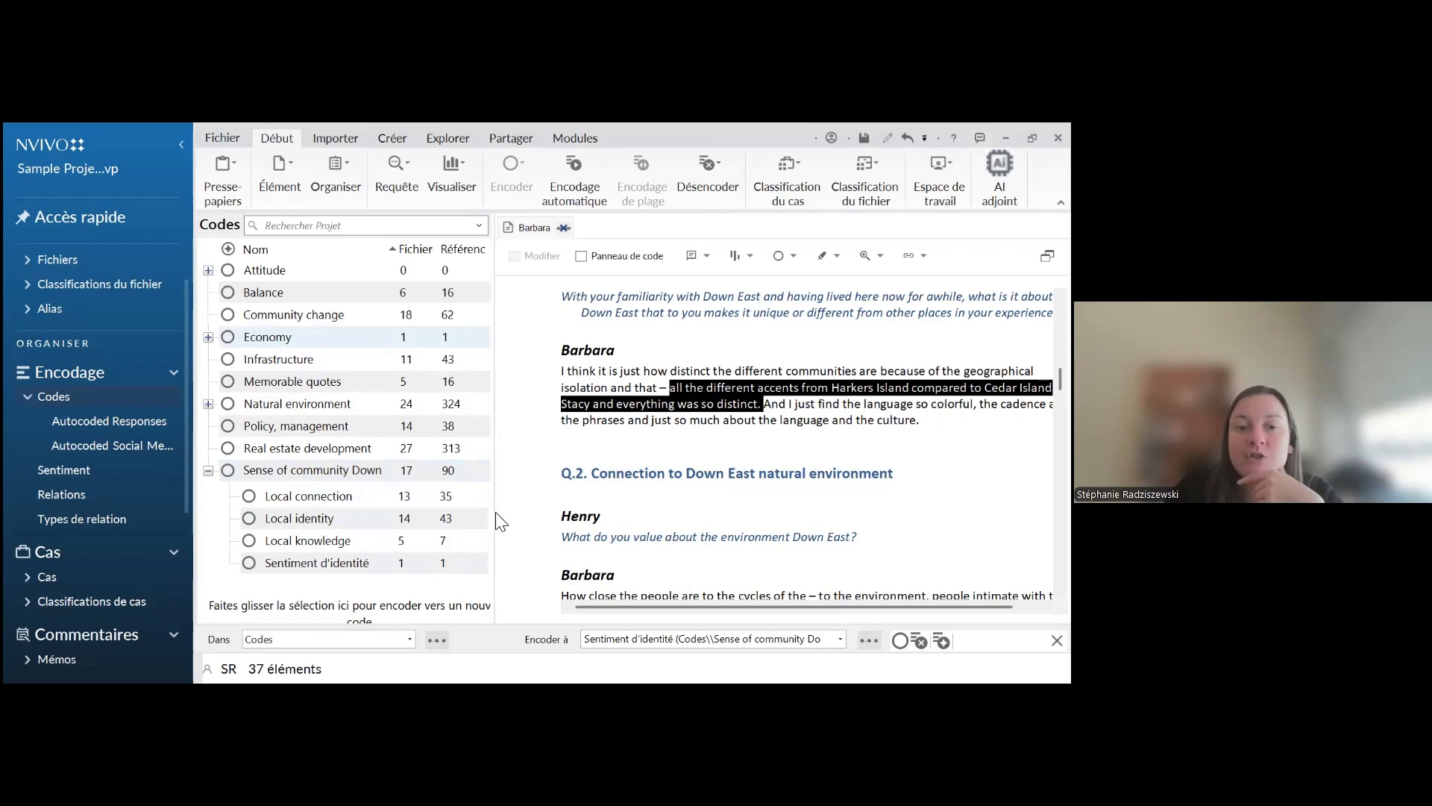
{"action": "left_click", "coordinate": [476, 656]}
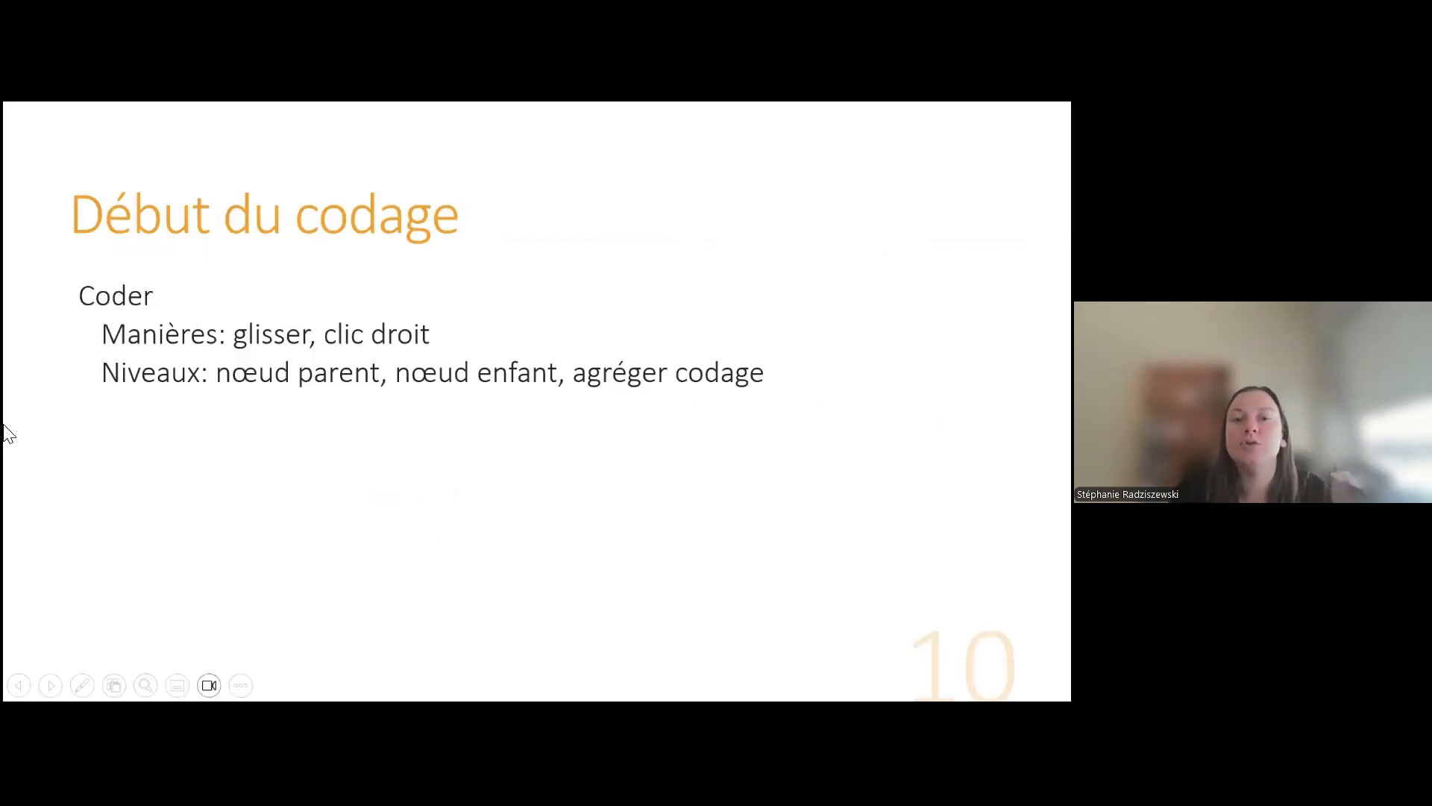
{"action": "key", "text": "Right"}
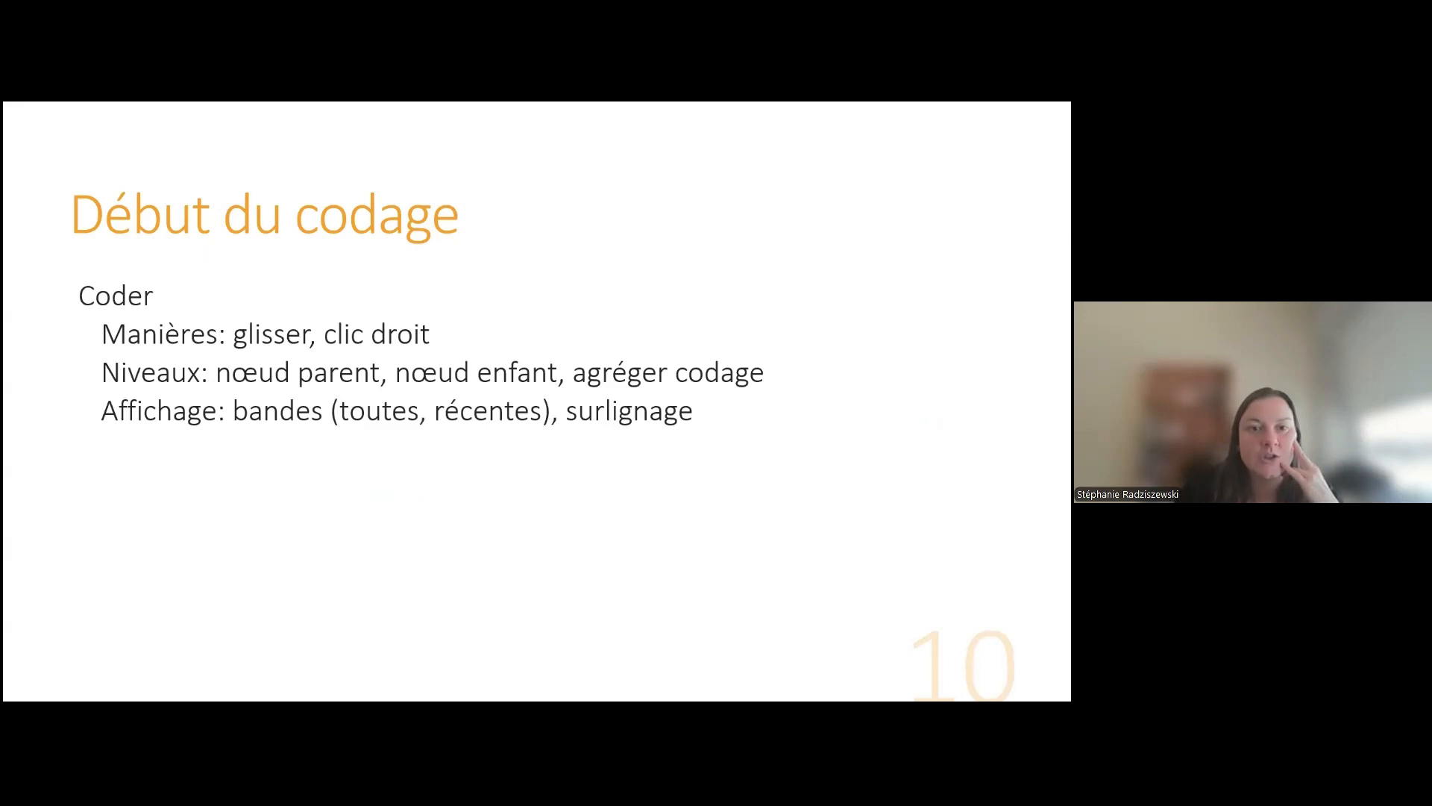
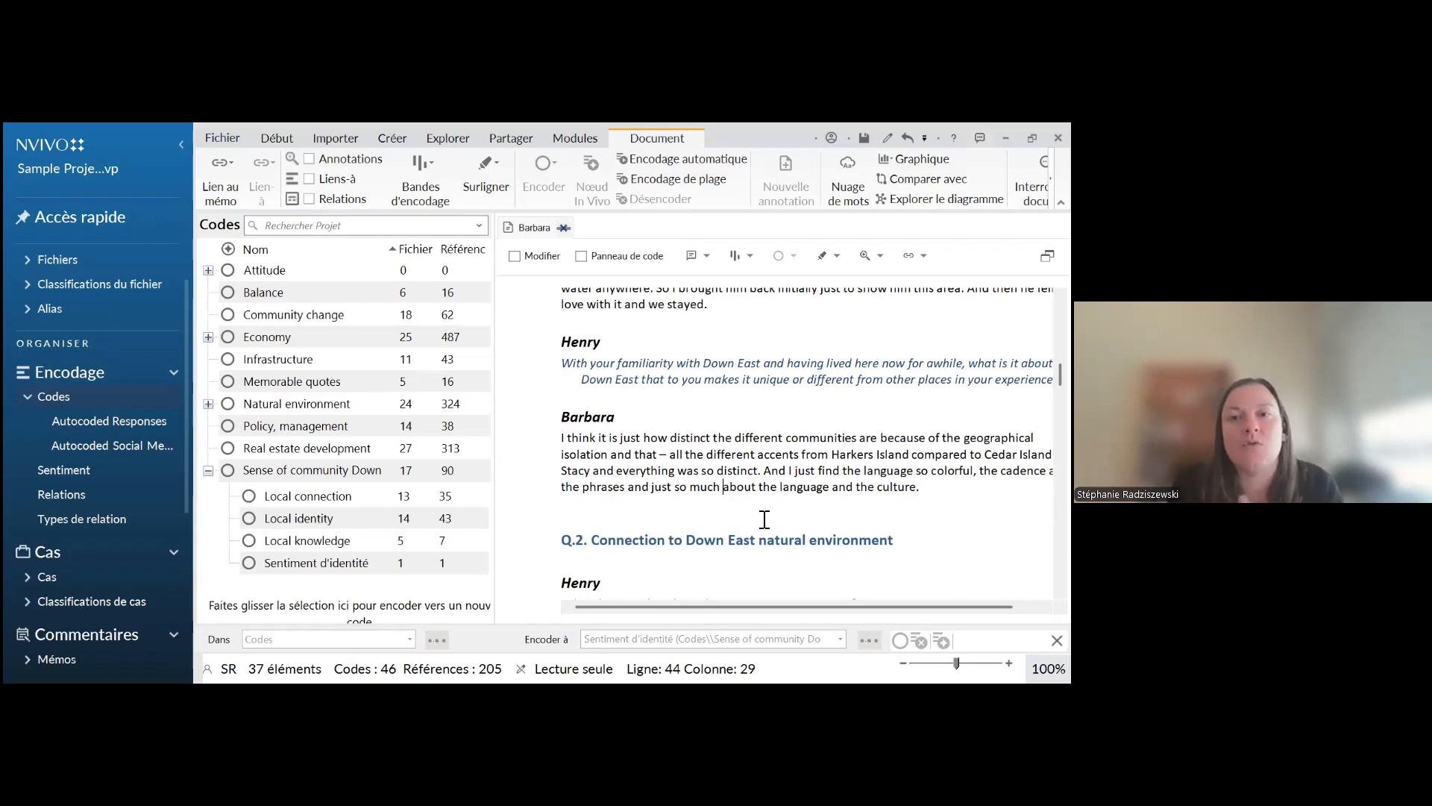
Display all coding stripes for the open interview and look through the stripes alongside the text down to question Q.2
{"action": "left_click", "coordinate": [744, 262]}
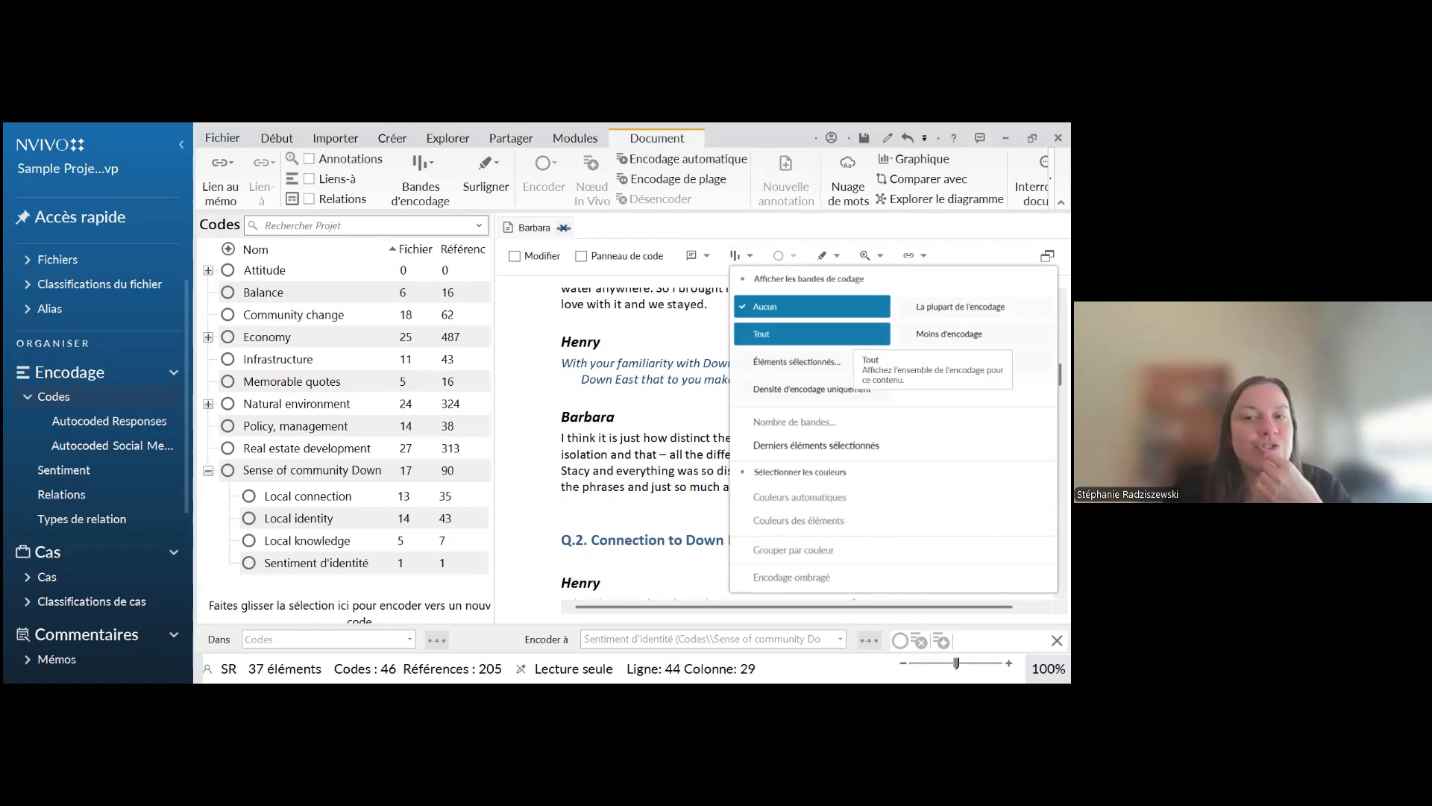
{"action": "left_click", "coordinate": [811, 334]}
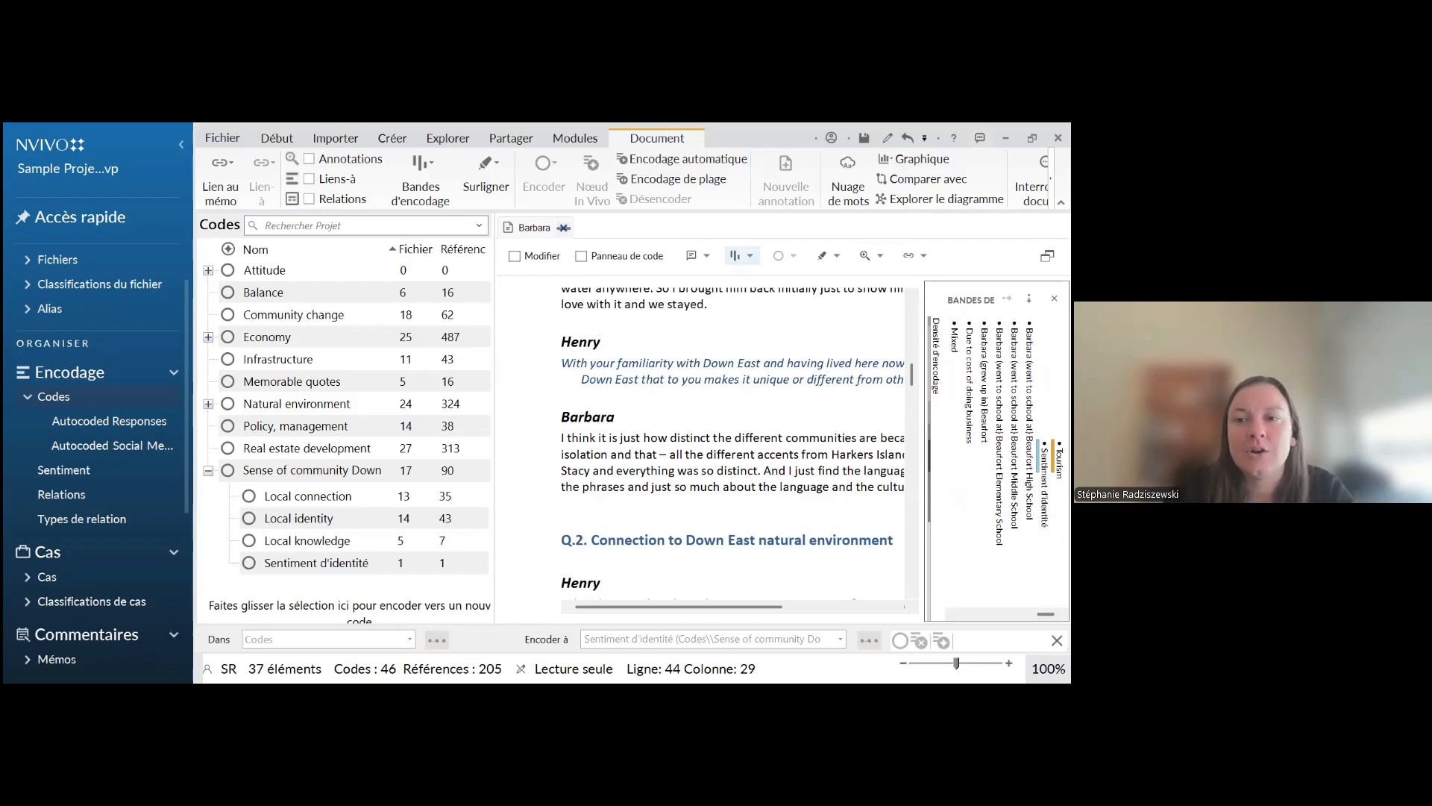
{"action": "left_click", "coordinate": [852, 453]}
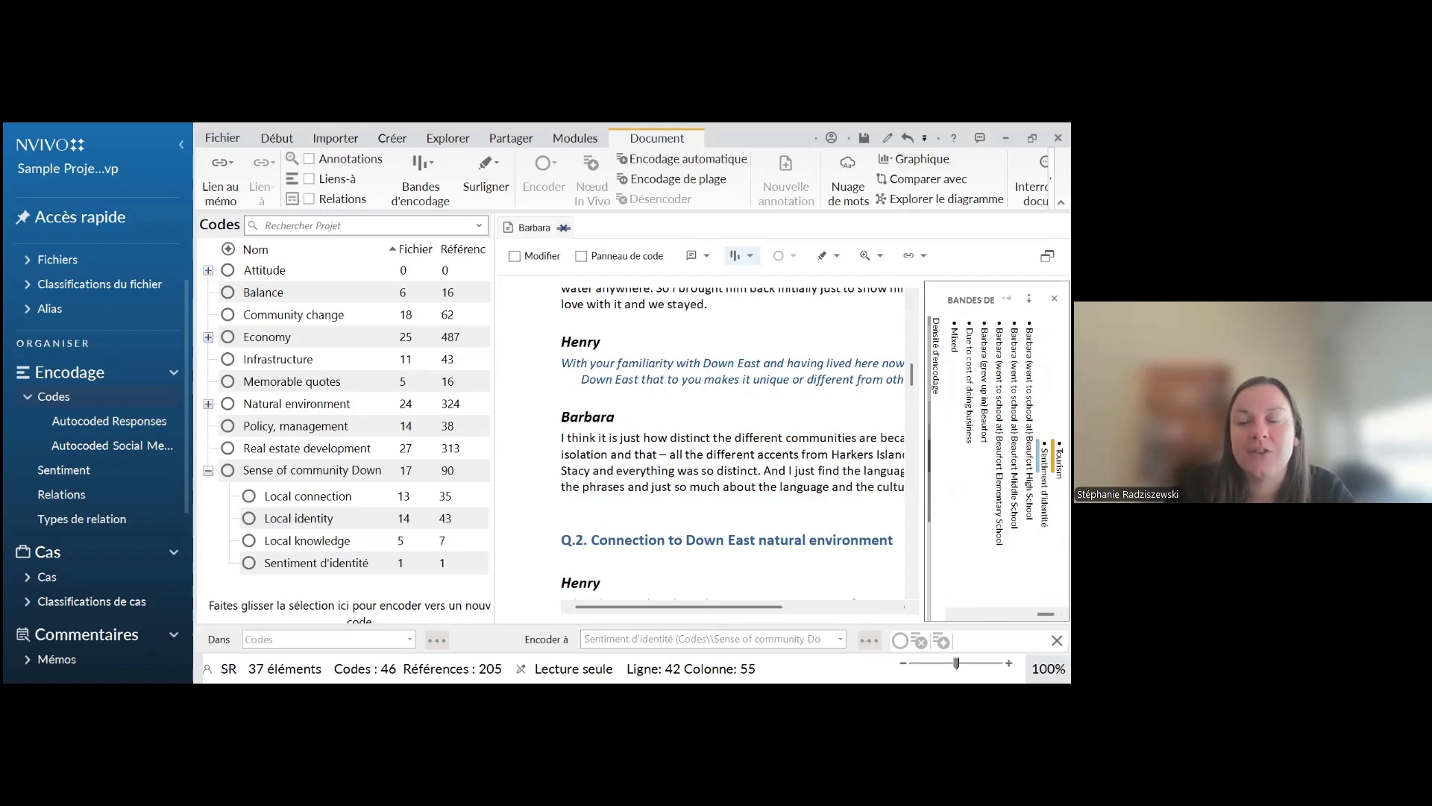
{"action": "left_click_drag", "start_coordinate": [1046, 614], "coordinate": [1016, 614]}
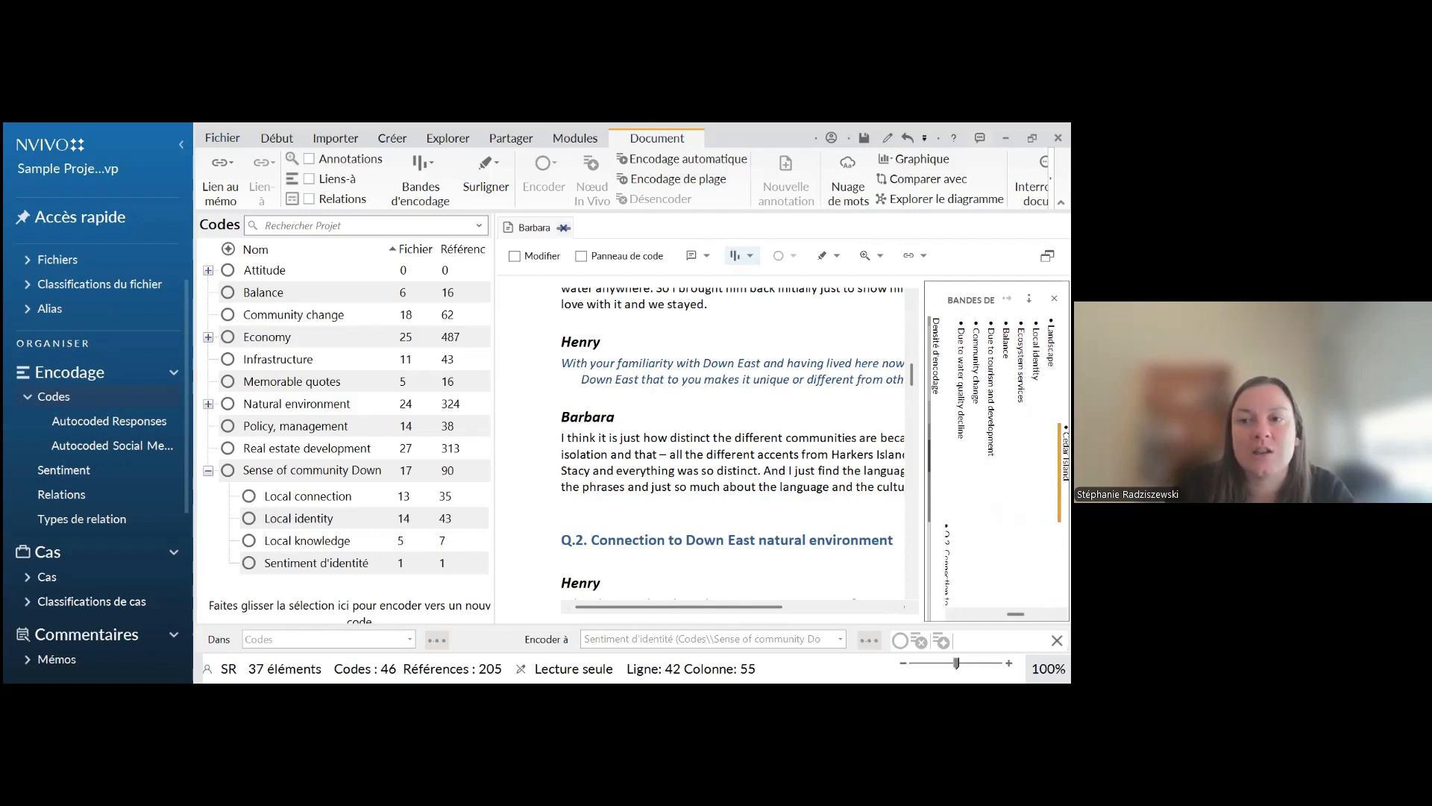
{"action": "scroll", "coordinate": [733, 448], "scroll_direction": "down", "scroll_amount": 8}
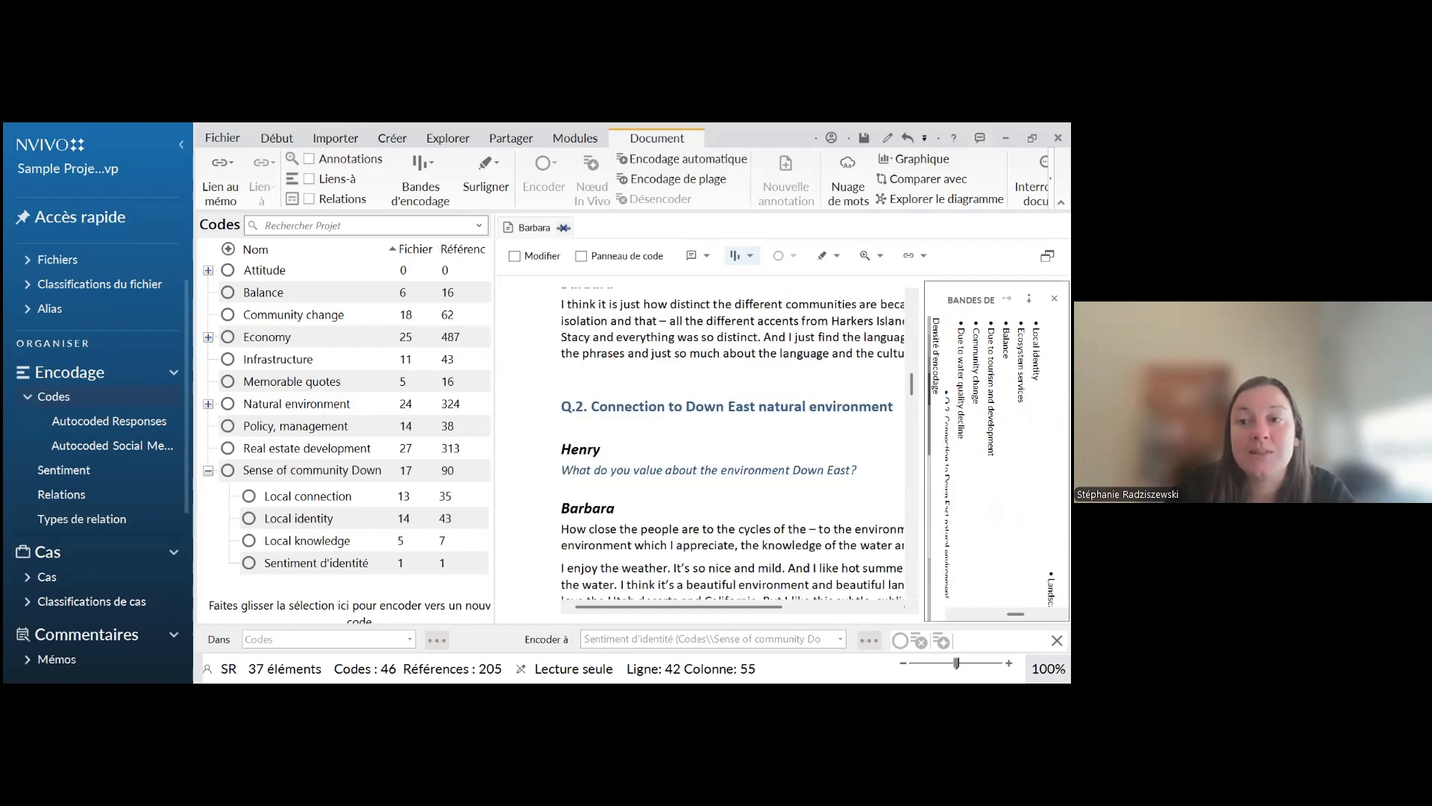
{"action": "scroll", "coordinate": [733, 448], "scroll_direction": "down", "scroll_amount": 8}
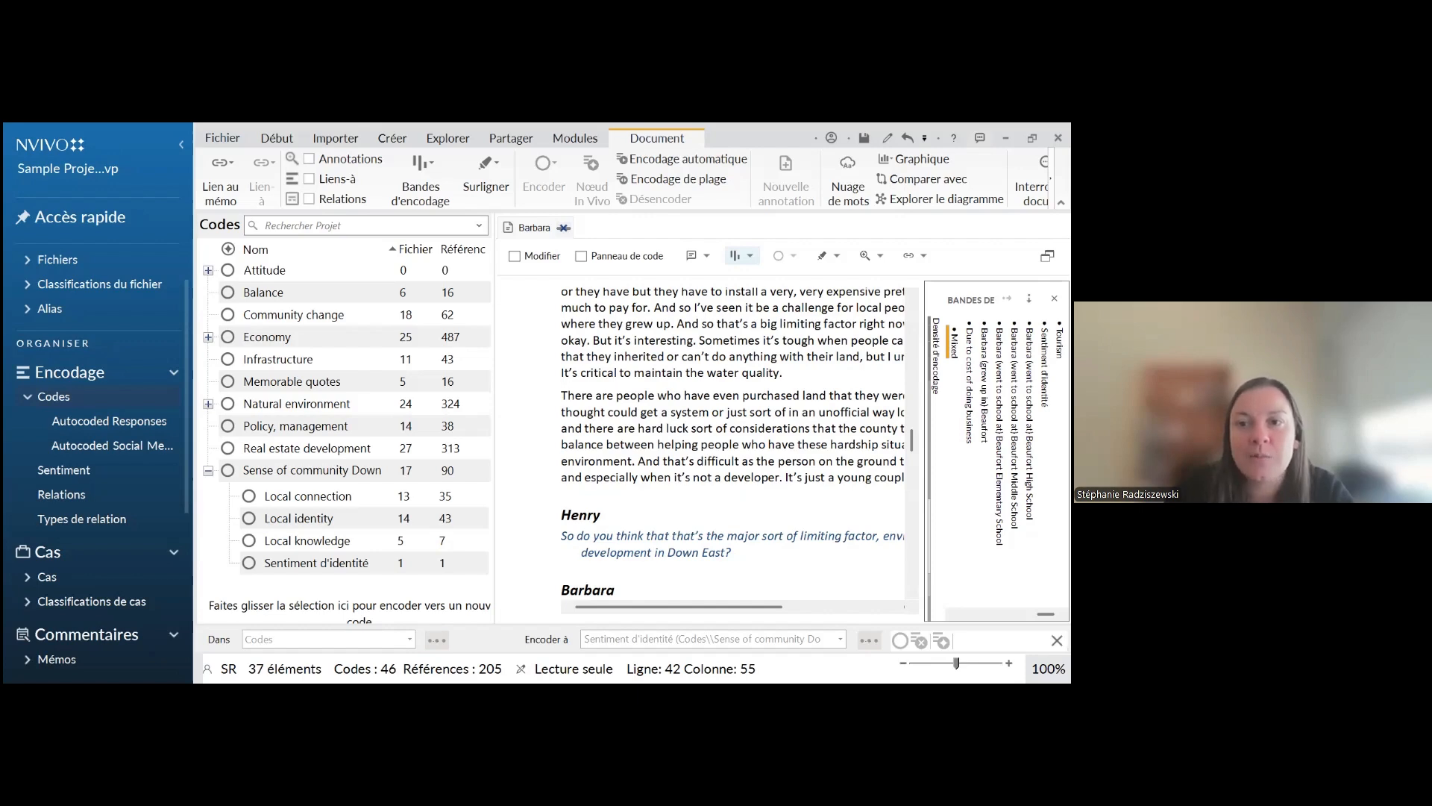
Highlight the passage coded to "Mixed" using its coding stripe and look at the highlighted text
{"action": "left_click", "coordinate": [948, 344]}
{"action": "scroll", "coordinate": [703, 407], "scroll_direction": "up", "scroll_amount": 1}
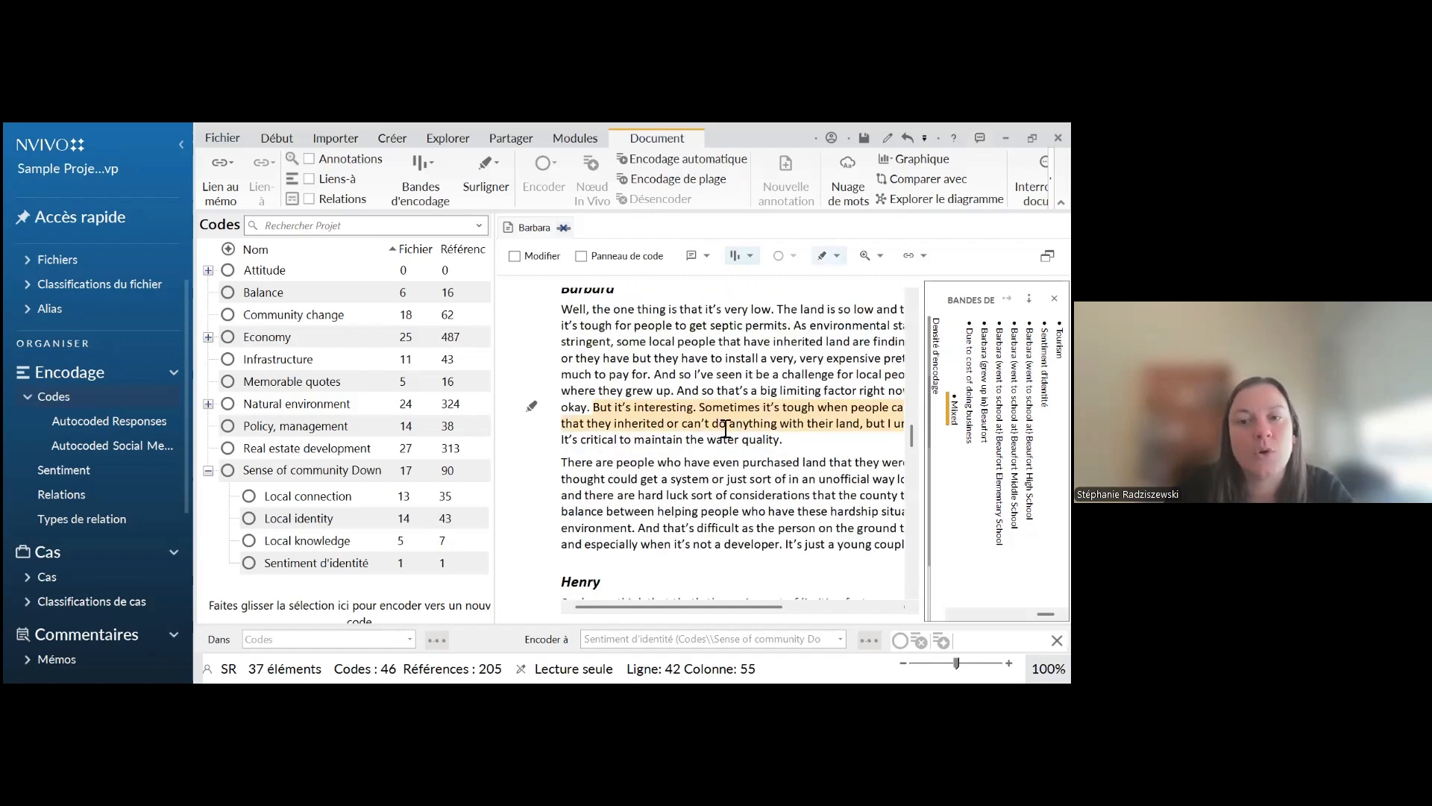
{"action": "scroll", "coordinate": [725, 429], "scroll_direction": "up", "scroll_amount": 3}
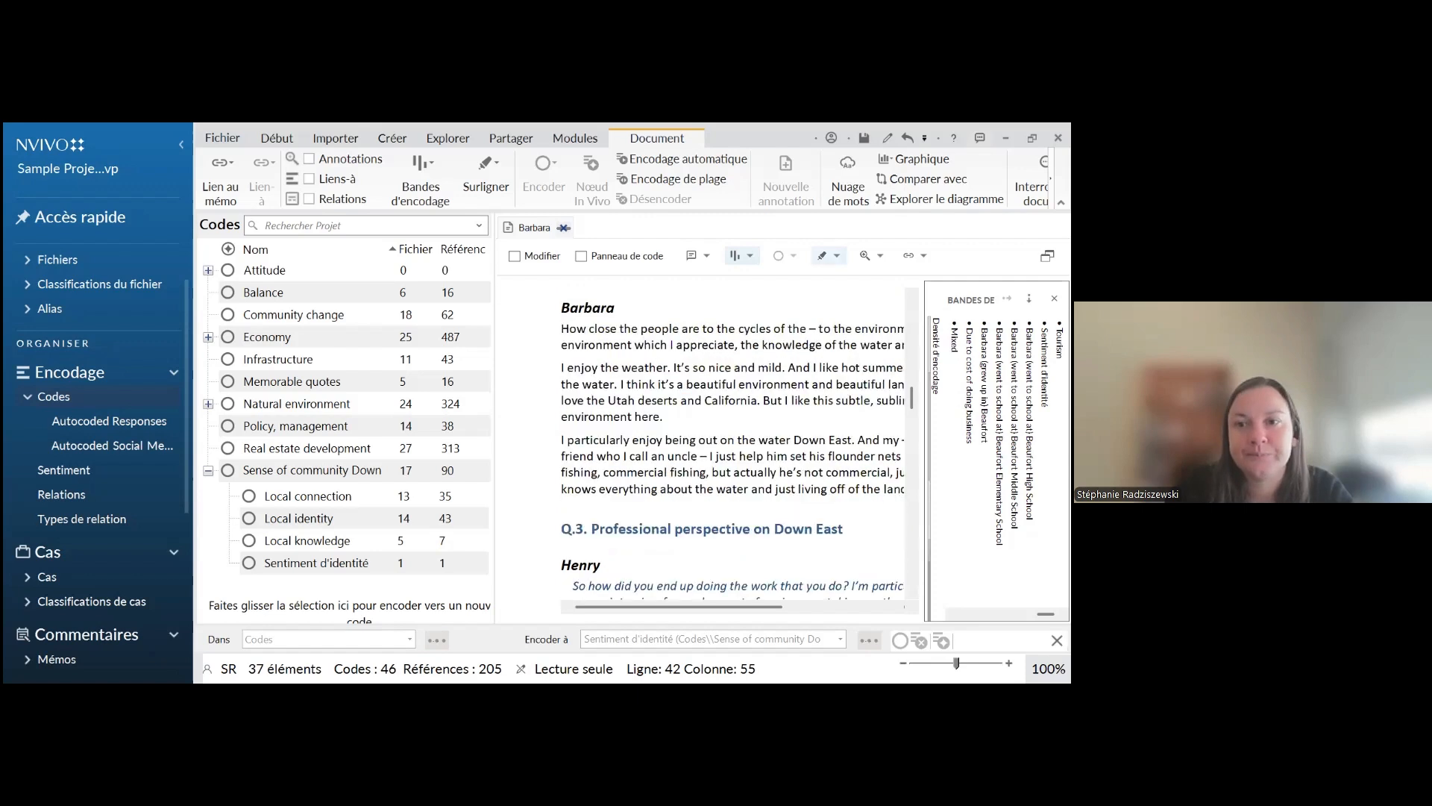
Highlight the passage coded to "Sentiment d'identité" using its coding stripe, and hide the coding stripes
{"action": "scroll", "coordinate": [731, 440], "scroll_direction": "up", "scroll_amount": 5}
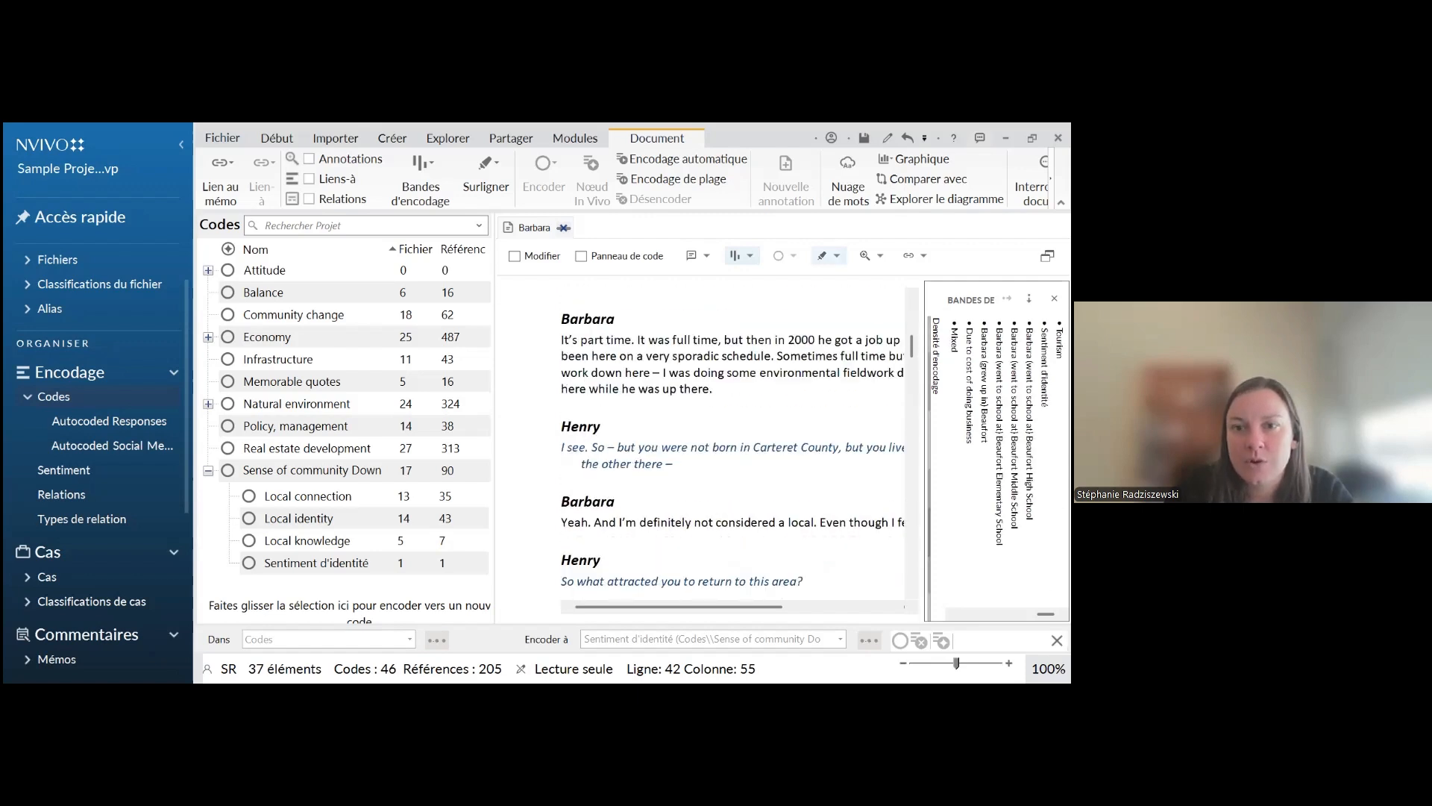
{"action": "scroll", "coordinate": [731, 441], "scroll_direction": "up", "scroll_amount": 5}
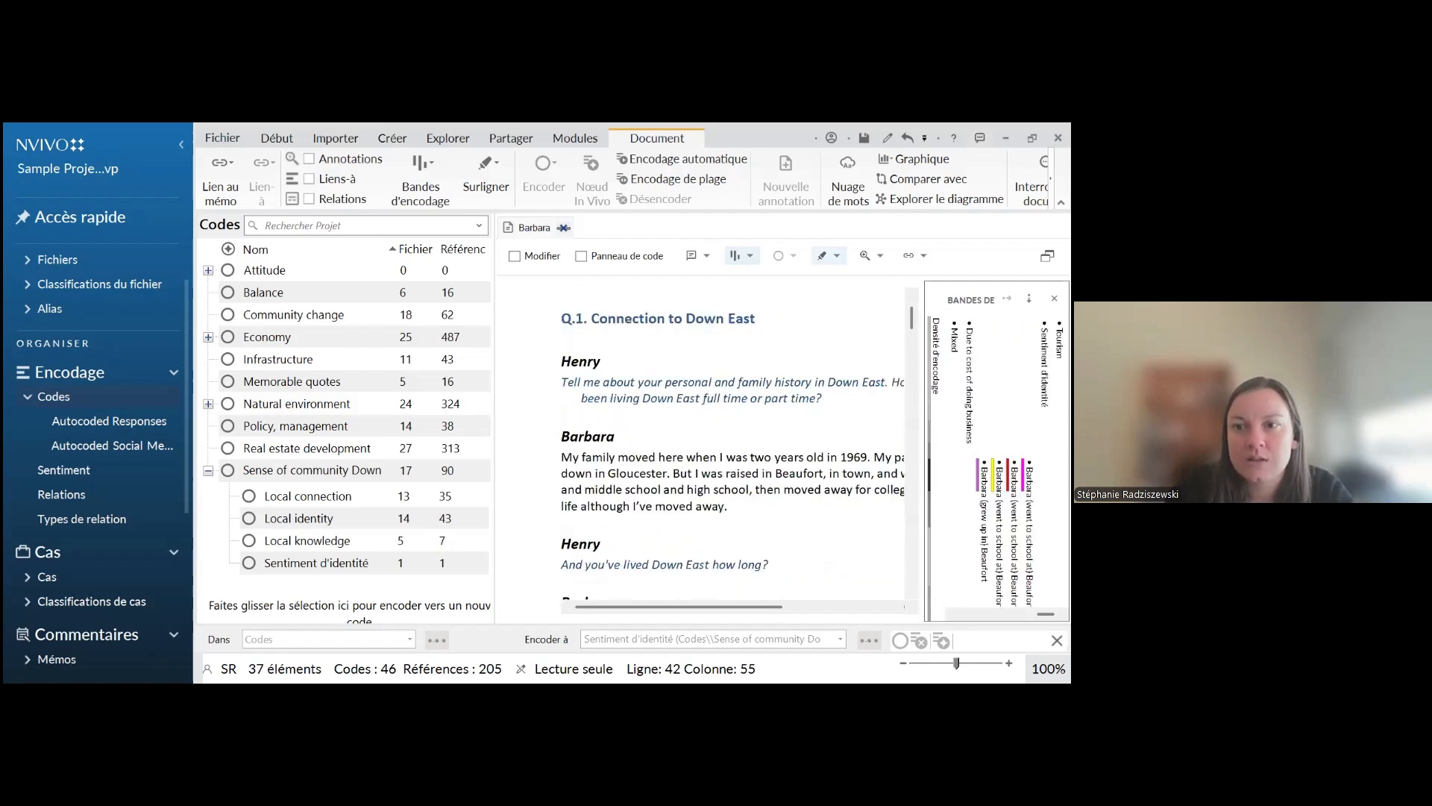
{"action": "scroll", "coordinate": [731, 440], "scroll_direction": "down", "scroll_amount": 2}
{"action": "scroll", "coordinate": [731, 440], "scroll_direction": "up", "scroll_amount": 3}
{"action": "scroll", "coordinate": [731, 440], "scroll_direction": "down", "scroll_amount": 6}
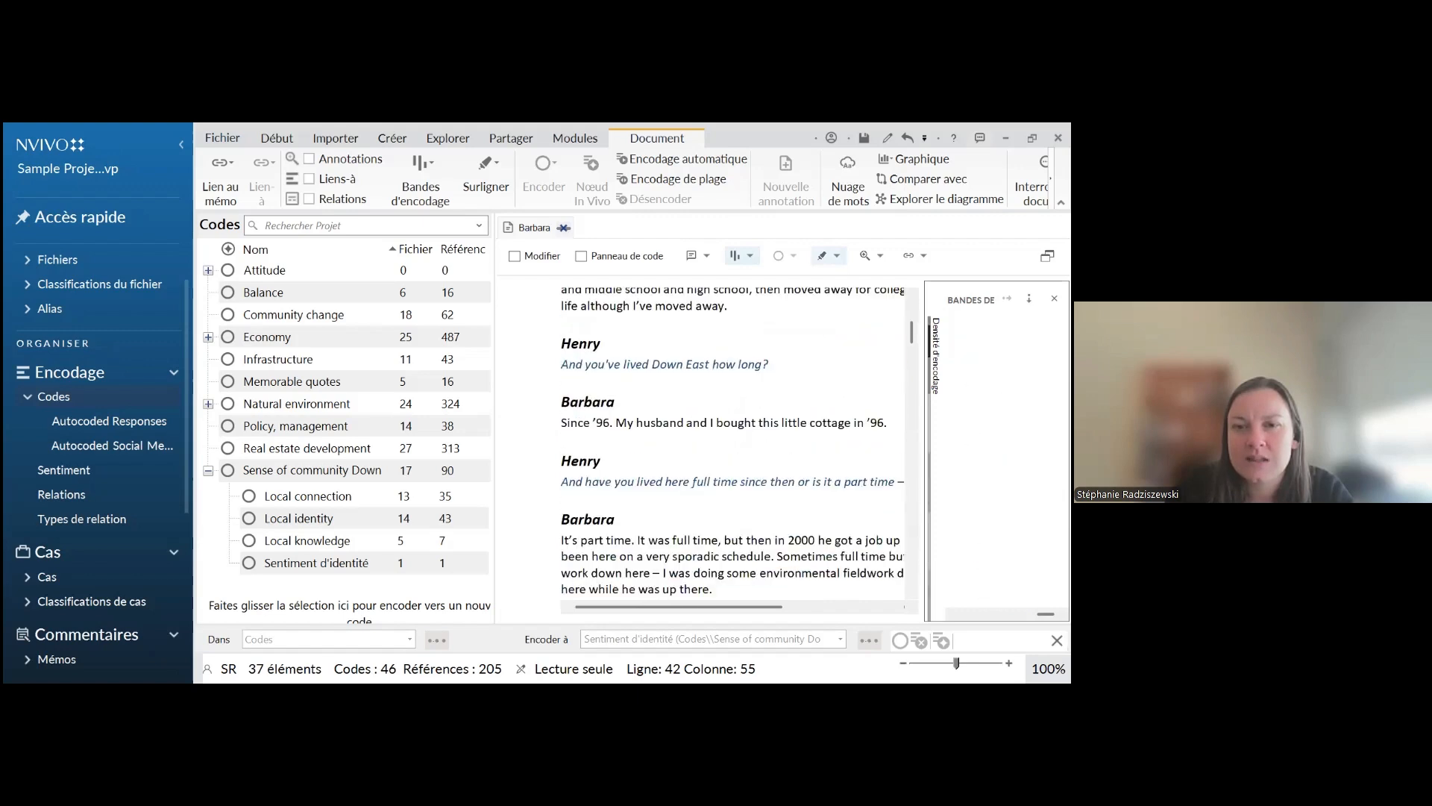
{"action": "scroll", "coordinate": [731, 440], "scroll_direction": "down", "scroll_amount": 3}
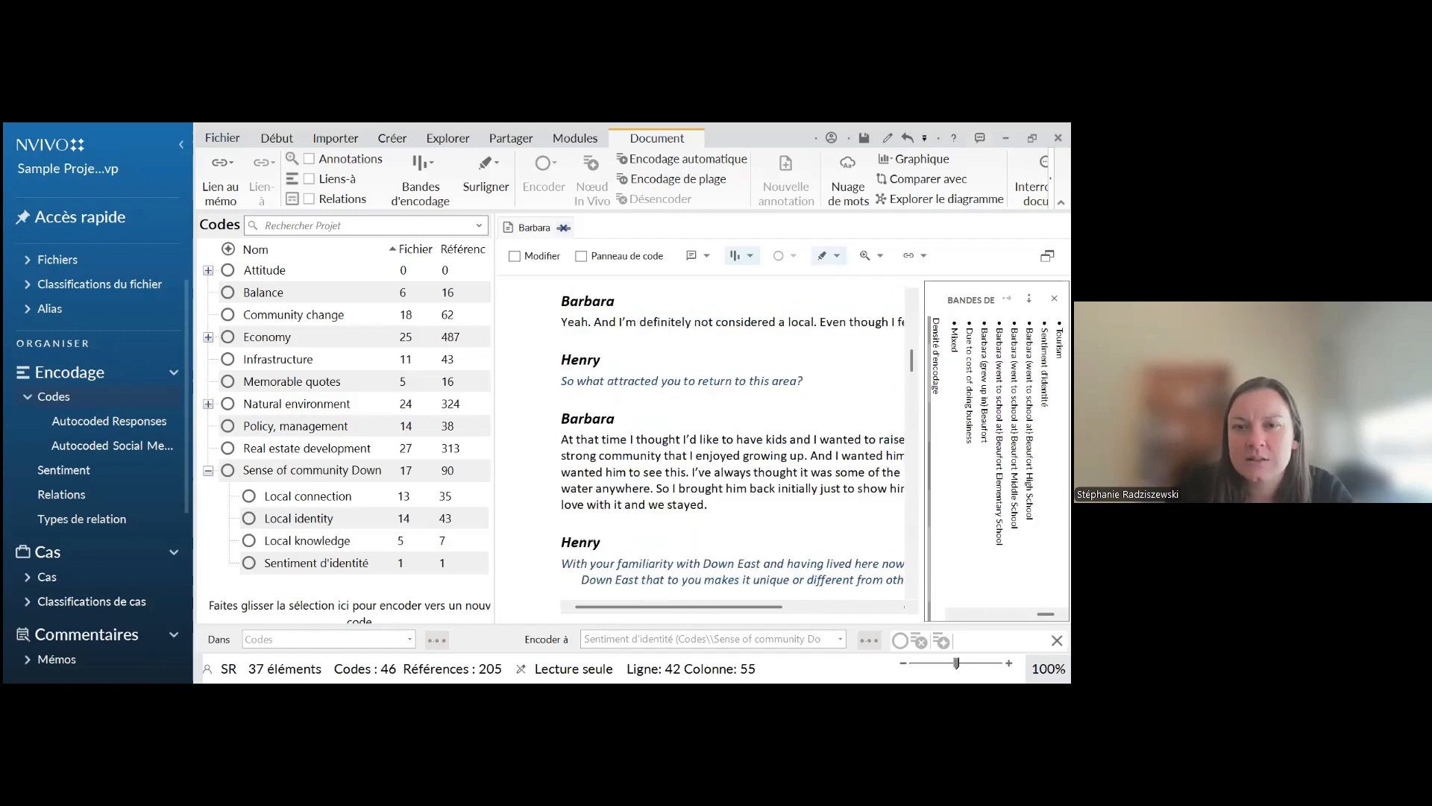
{"action": "scroll", "coordinate": [731, 440], "scroll_direction": "down", "scroll_amount": 3}
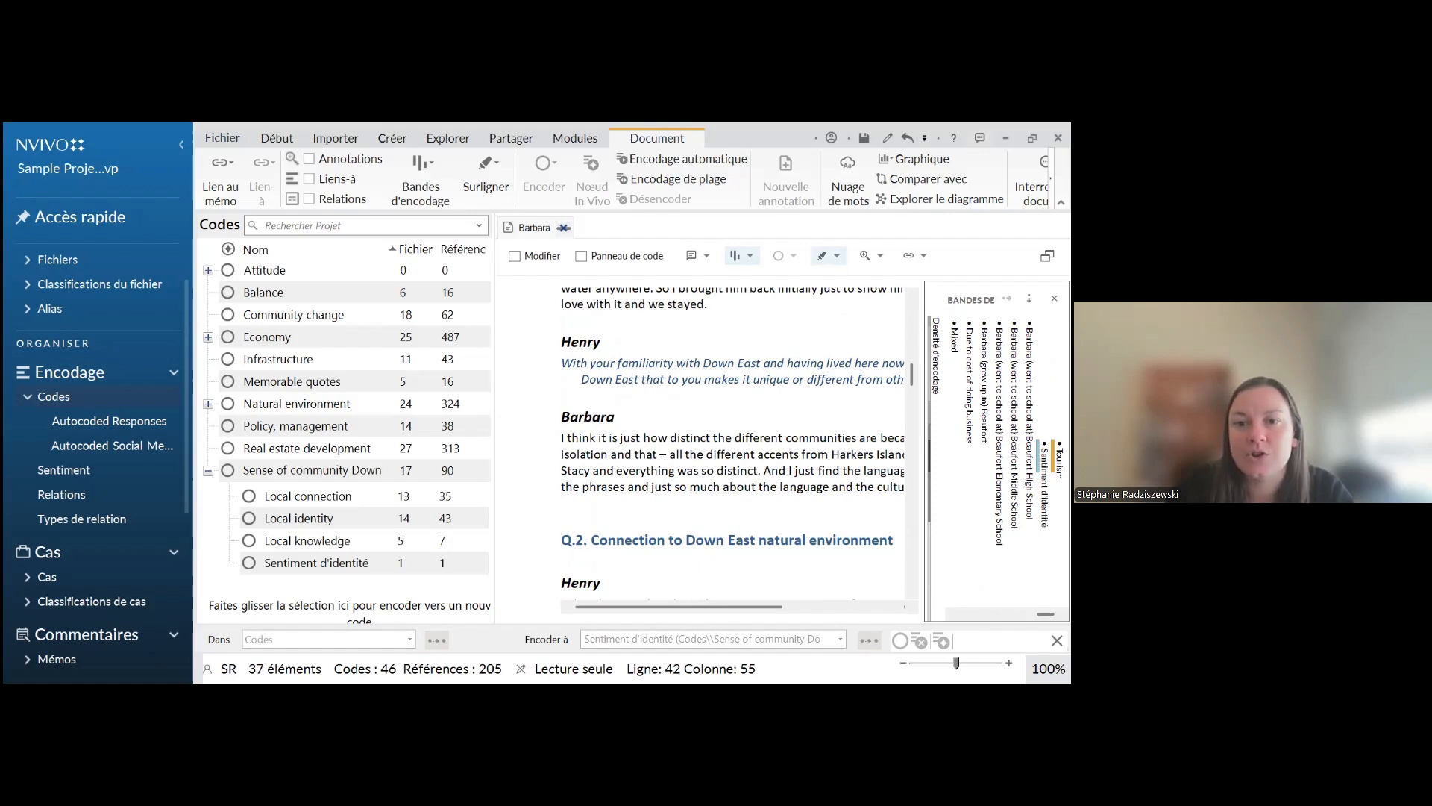
{"action": "mouse_move", "coordinate": [535, 453]}
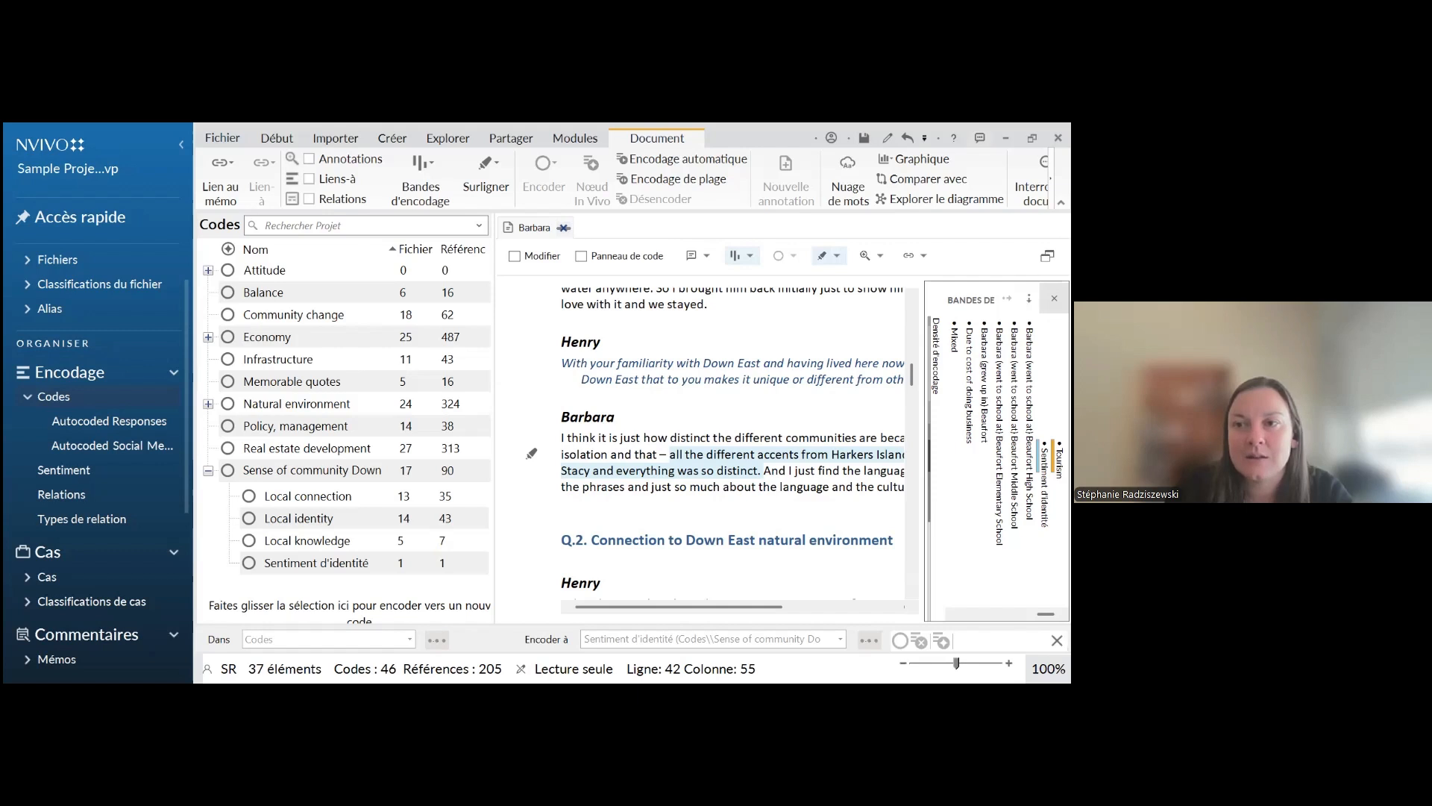
{"action": "left_click", "coordinate": [1054, 298]}
{"action": "left_click", "coordinate": [695, 445]}
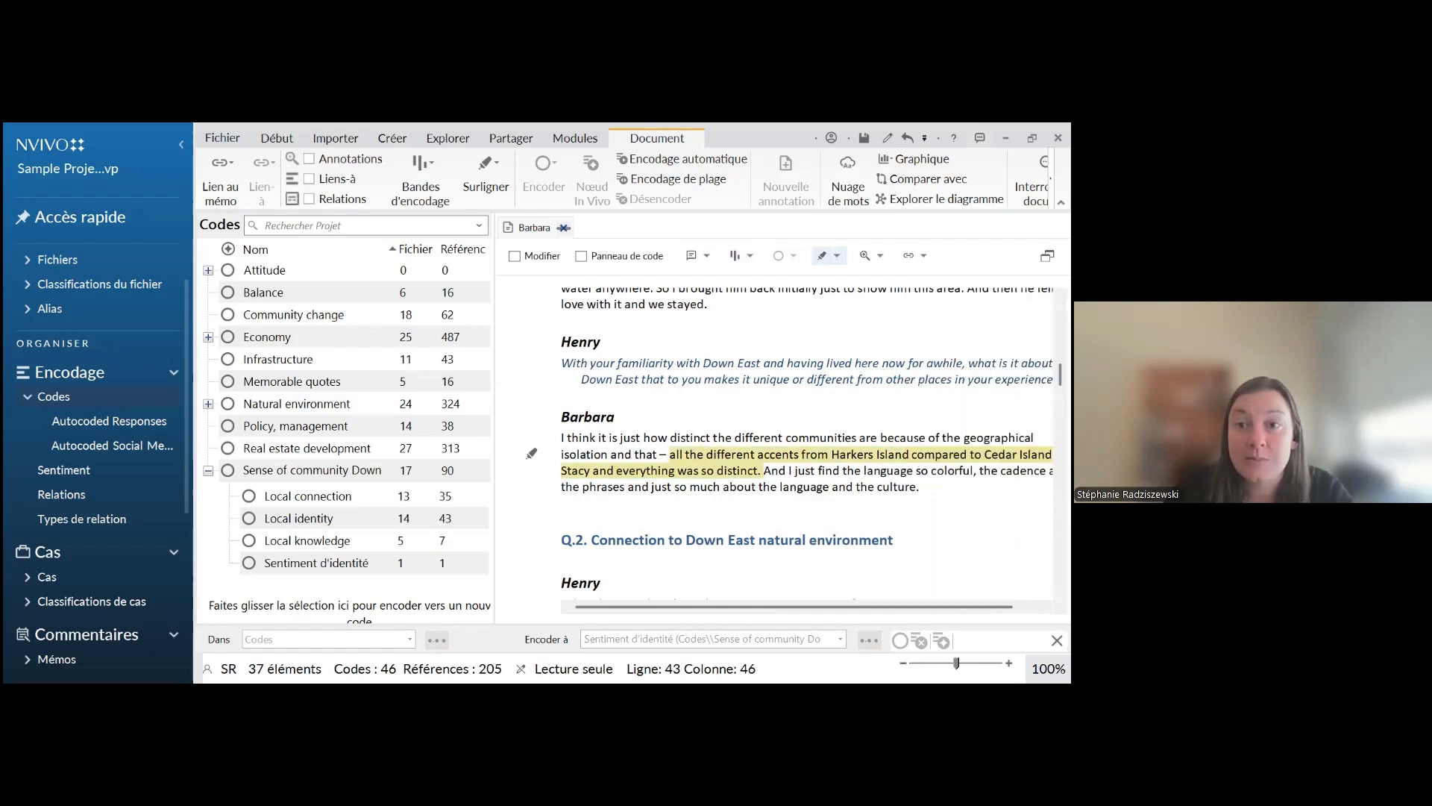
Highlight all coding in the interview to review the coded passages, and turn the highlighting off
{"action": "left_click", "coordinate": [837, 255]}
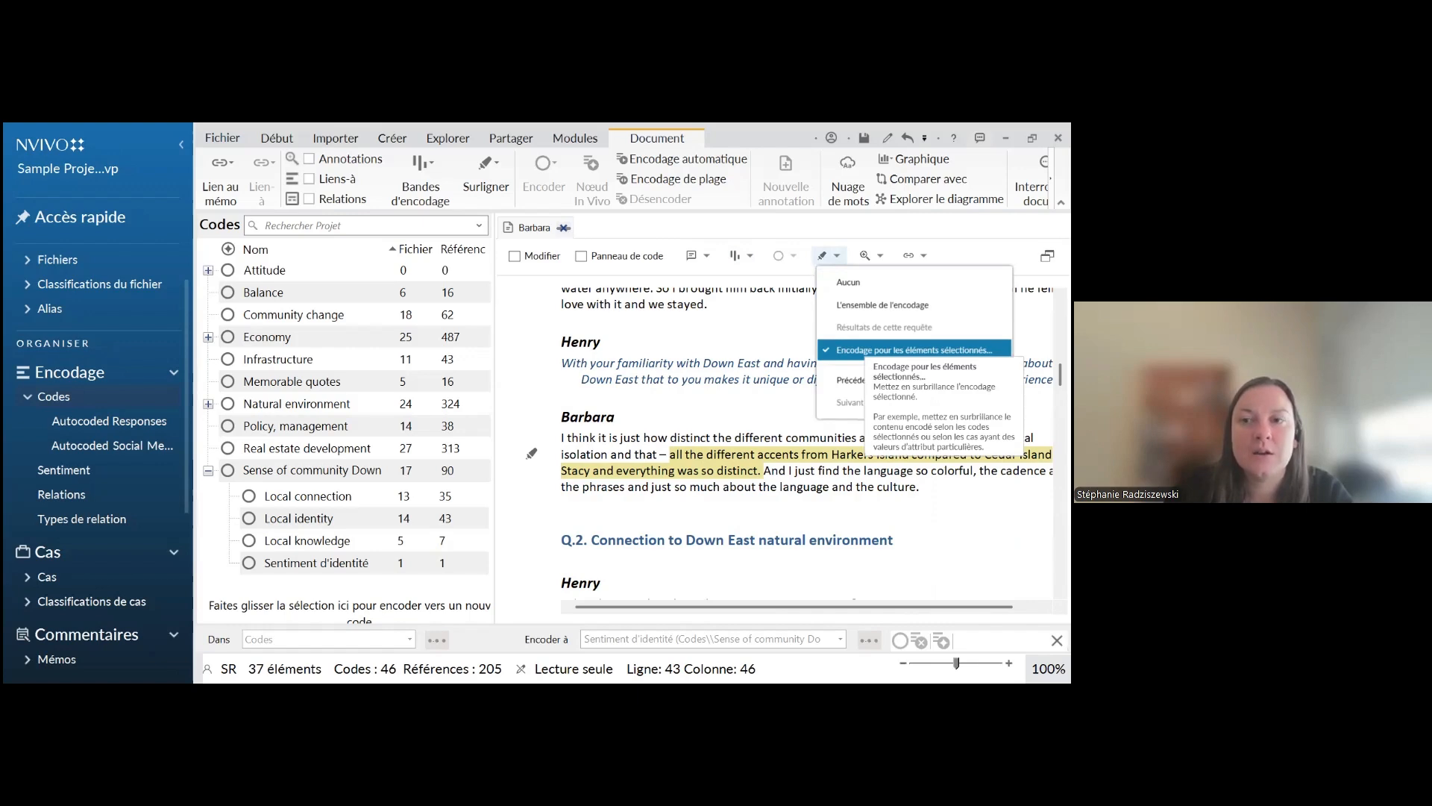
{"action": "left_click", "coordinate": [882, 304]}
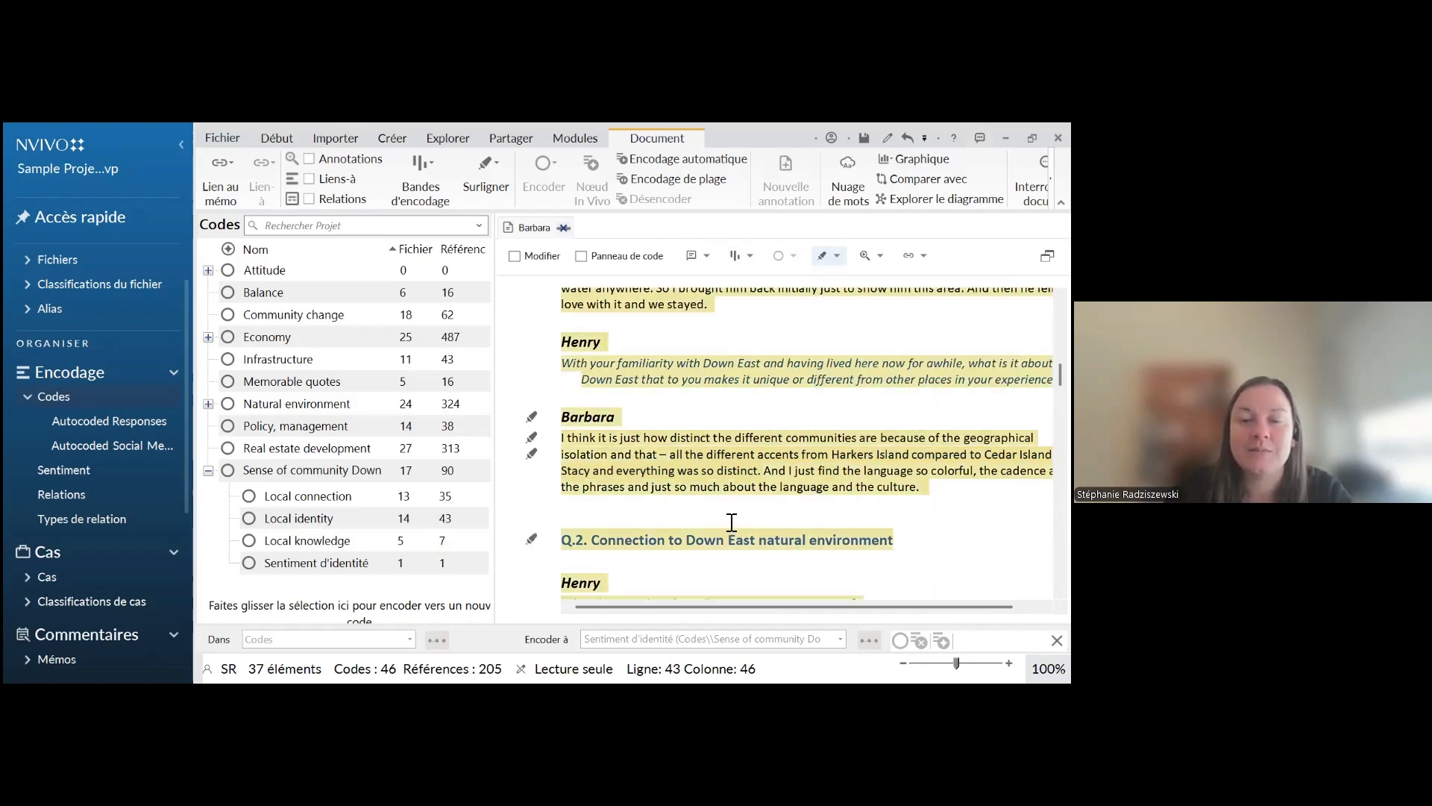
{"action": "scroll", "coordinate": [734, 518], "scroll_direction": "up", "scroll_amount": 10}
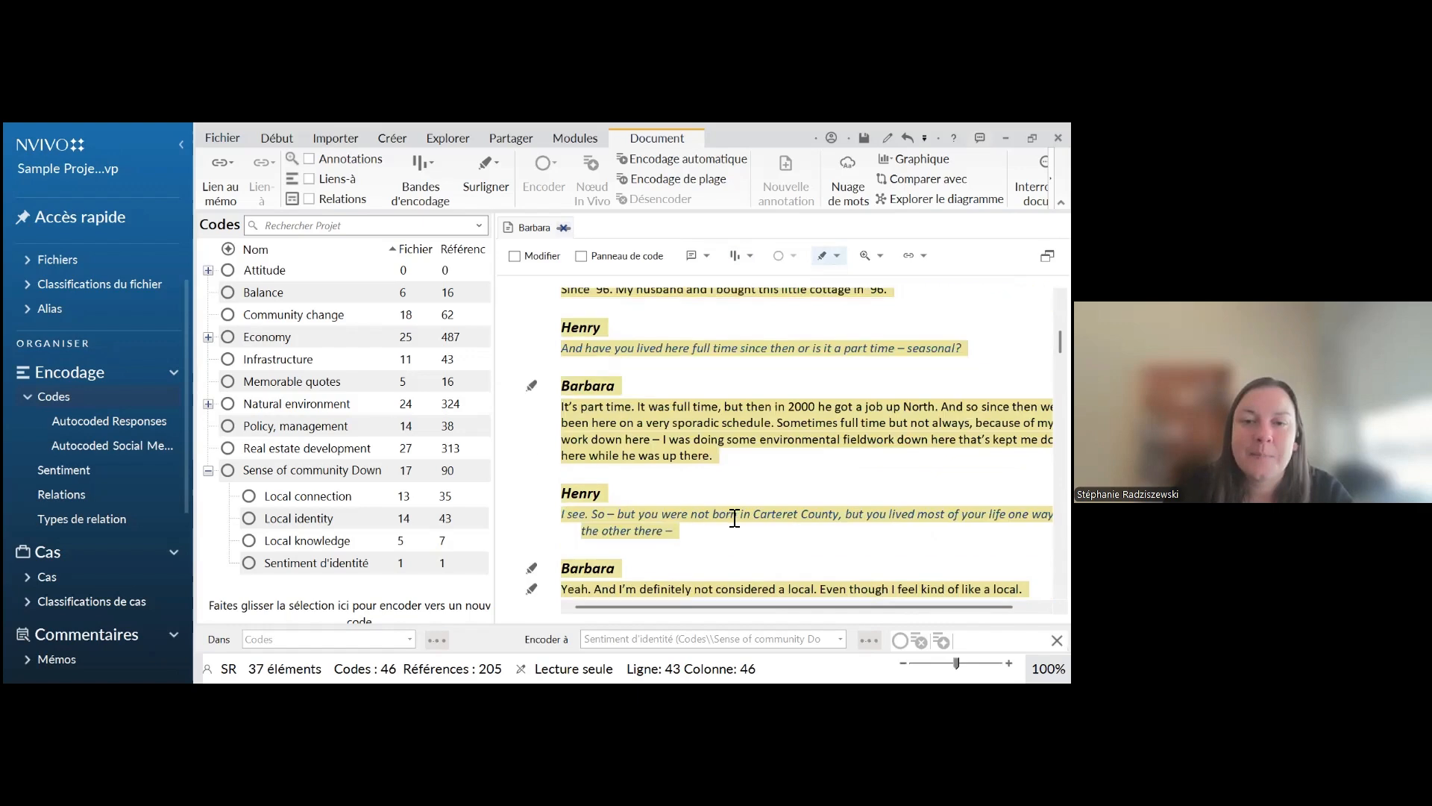
{"action": "scroll", "coordinate": [741, 517], "scroll_direction": "up", "scroll_amount": 3}
{"action": "scroll", "coordinate": [757, 511], "scroll_direction": "down", "scroll_amount": 6}
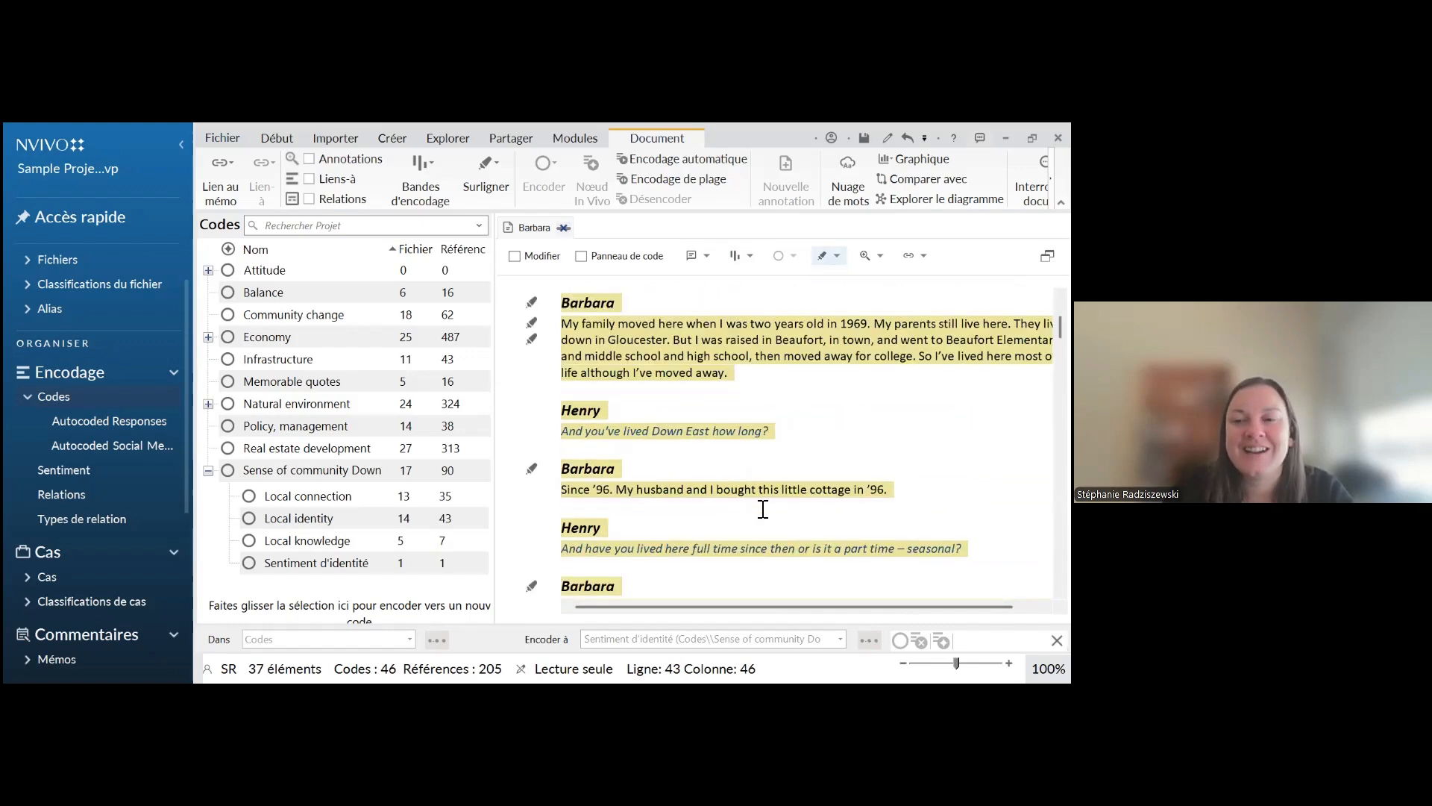
{"action": "scroll", "coordinate": [763, 509], "scroll_direction": "down", "scroll_amount": 3}
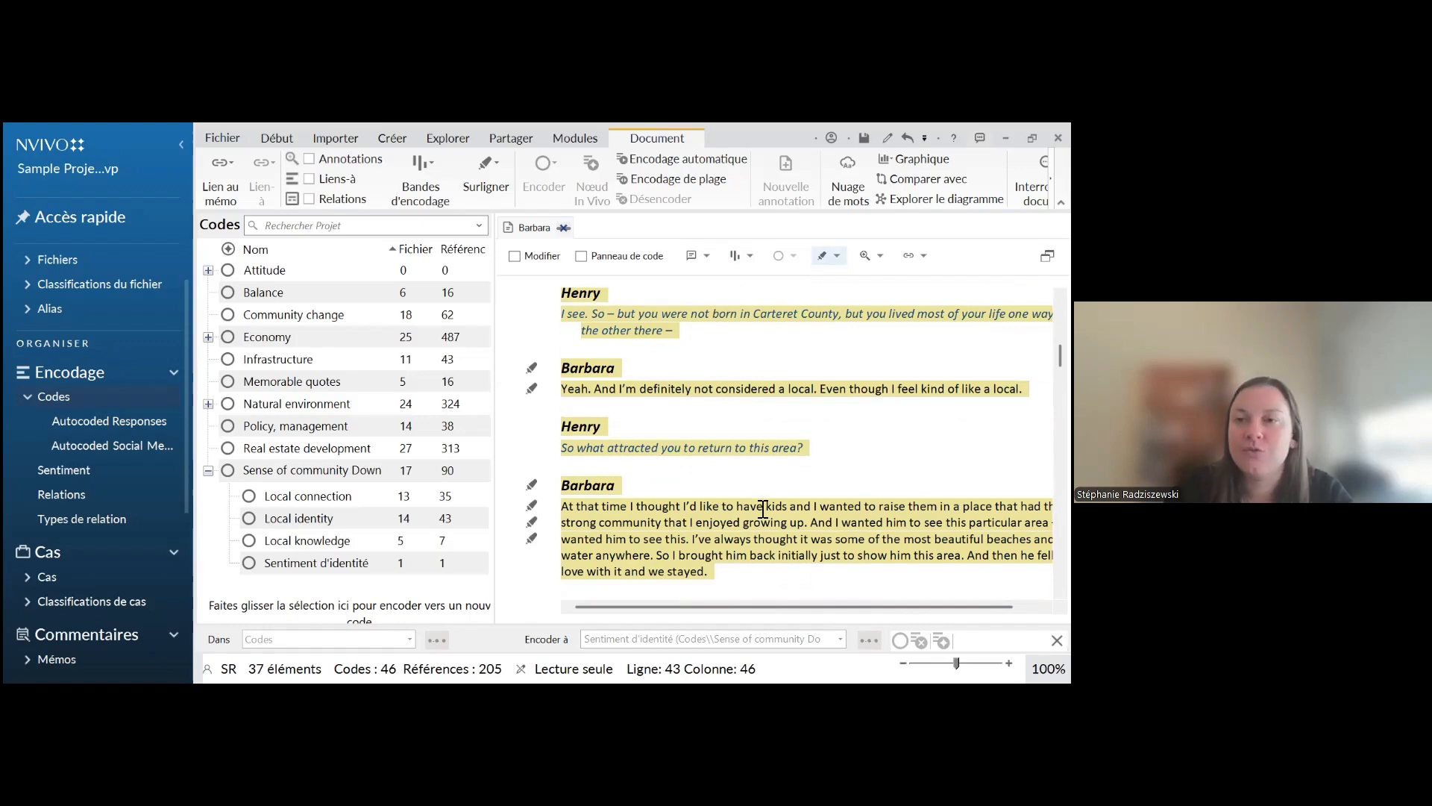
{"action": "scroll", "coordinate": [765, 508], "scroll_direction": "down", "scroll_amount": 10}
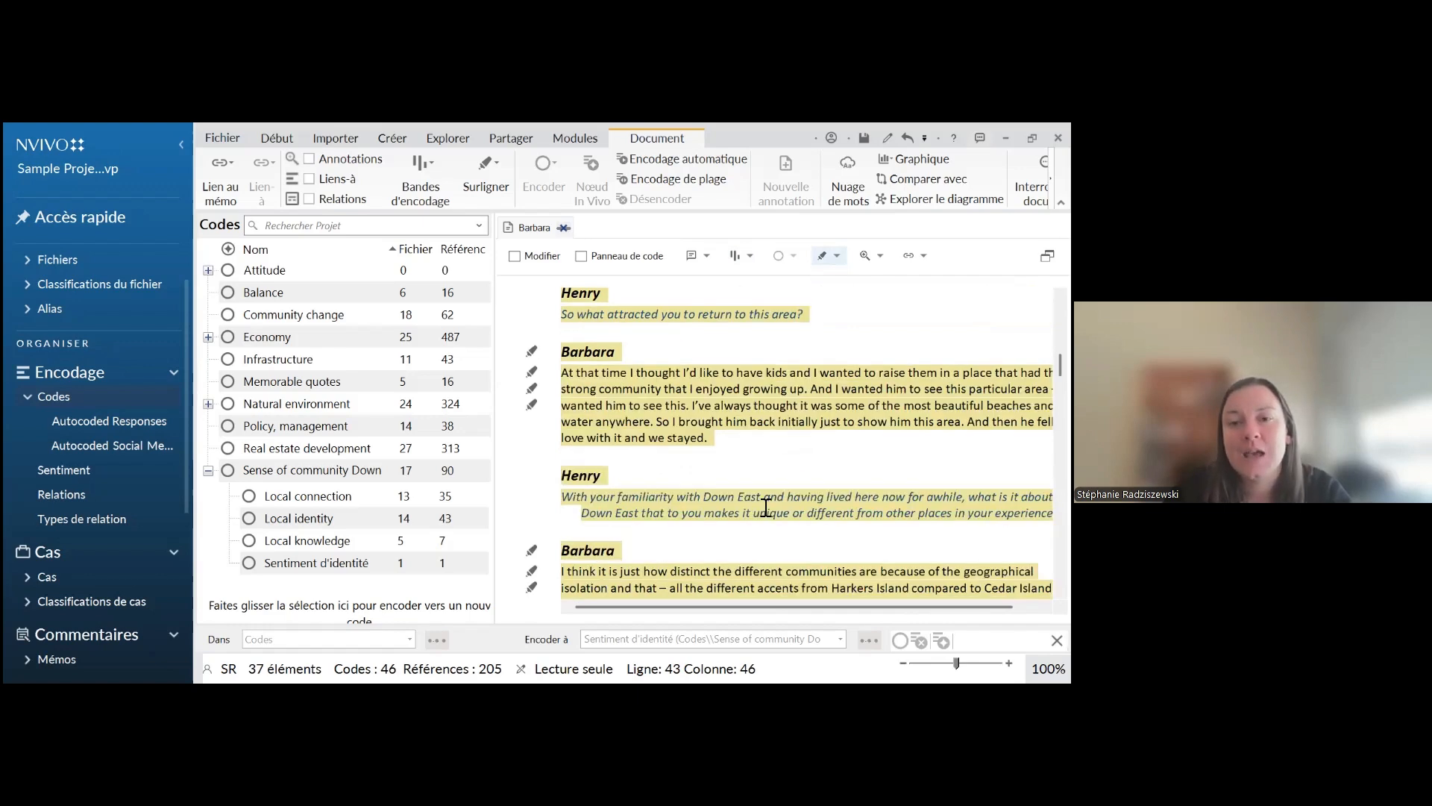
{"action": "scroll", "coordinate": [766, 508], "scroll_direction": "down", "scroll_amount": 12}
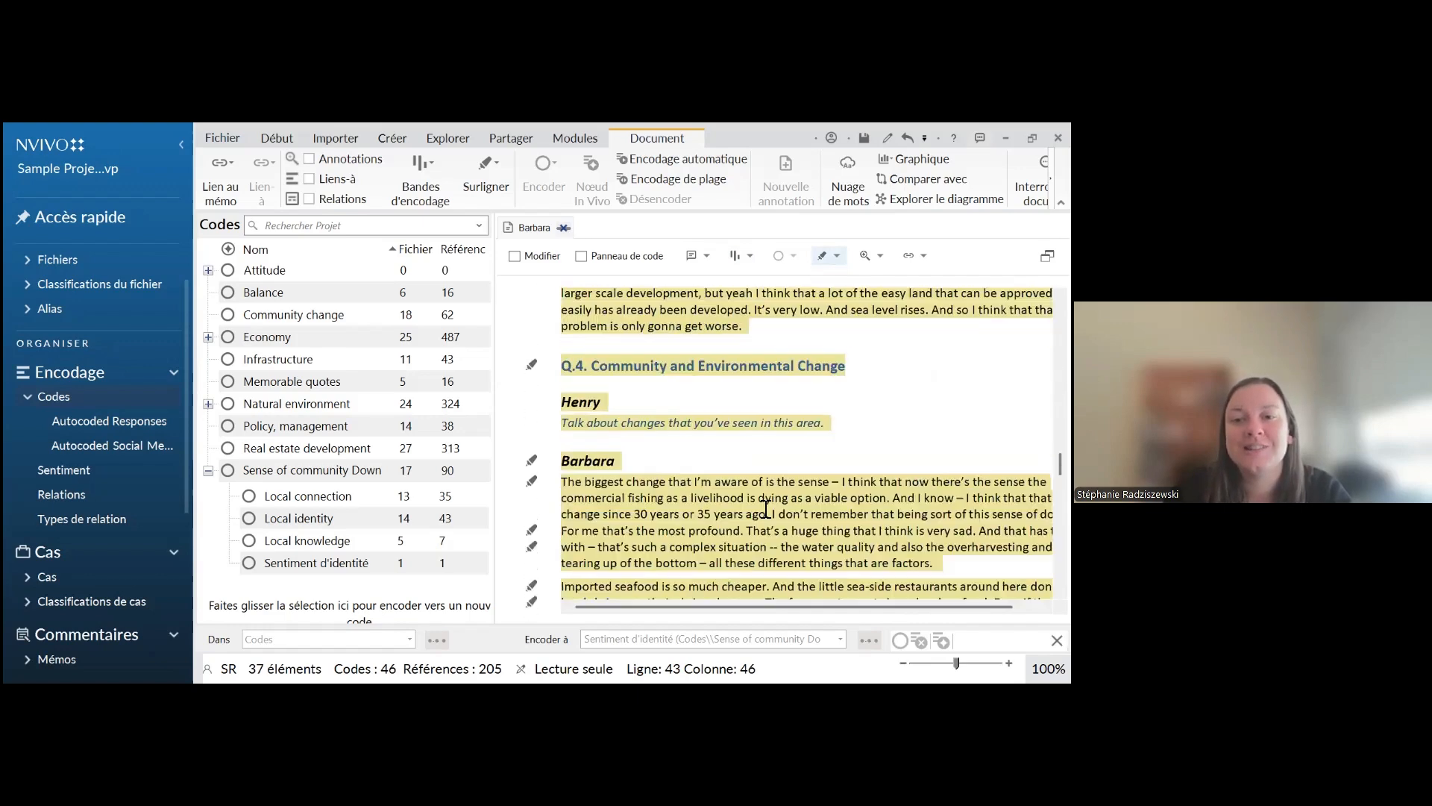
{"action": "scroll", "coordinate": [767, 512], "scroll_direction": "down", "scroll_amount": 4}
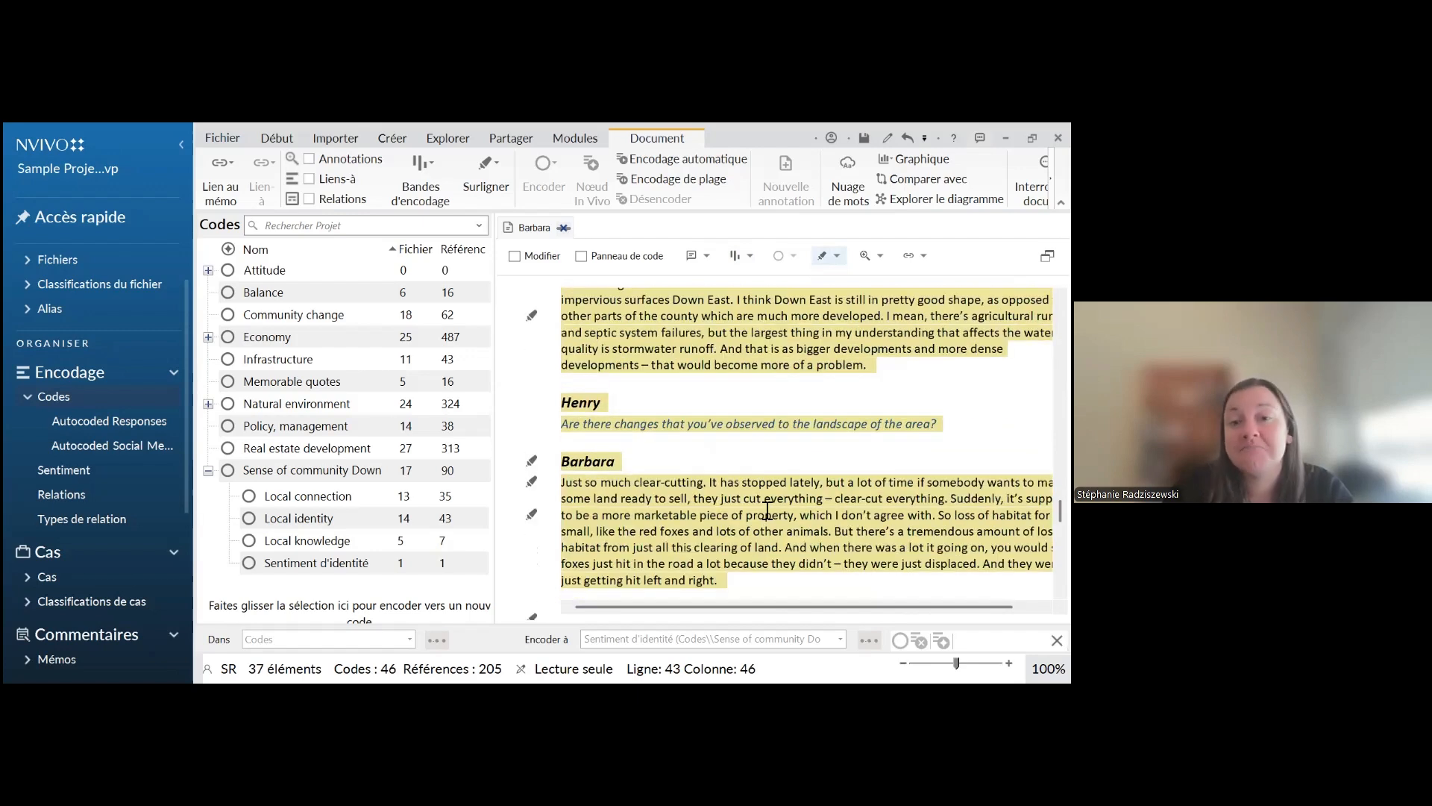
{"action": "scroll", "coordinate": [768, 512], "scroll_direction": "up", "scroll_amount": 10}
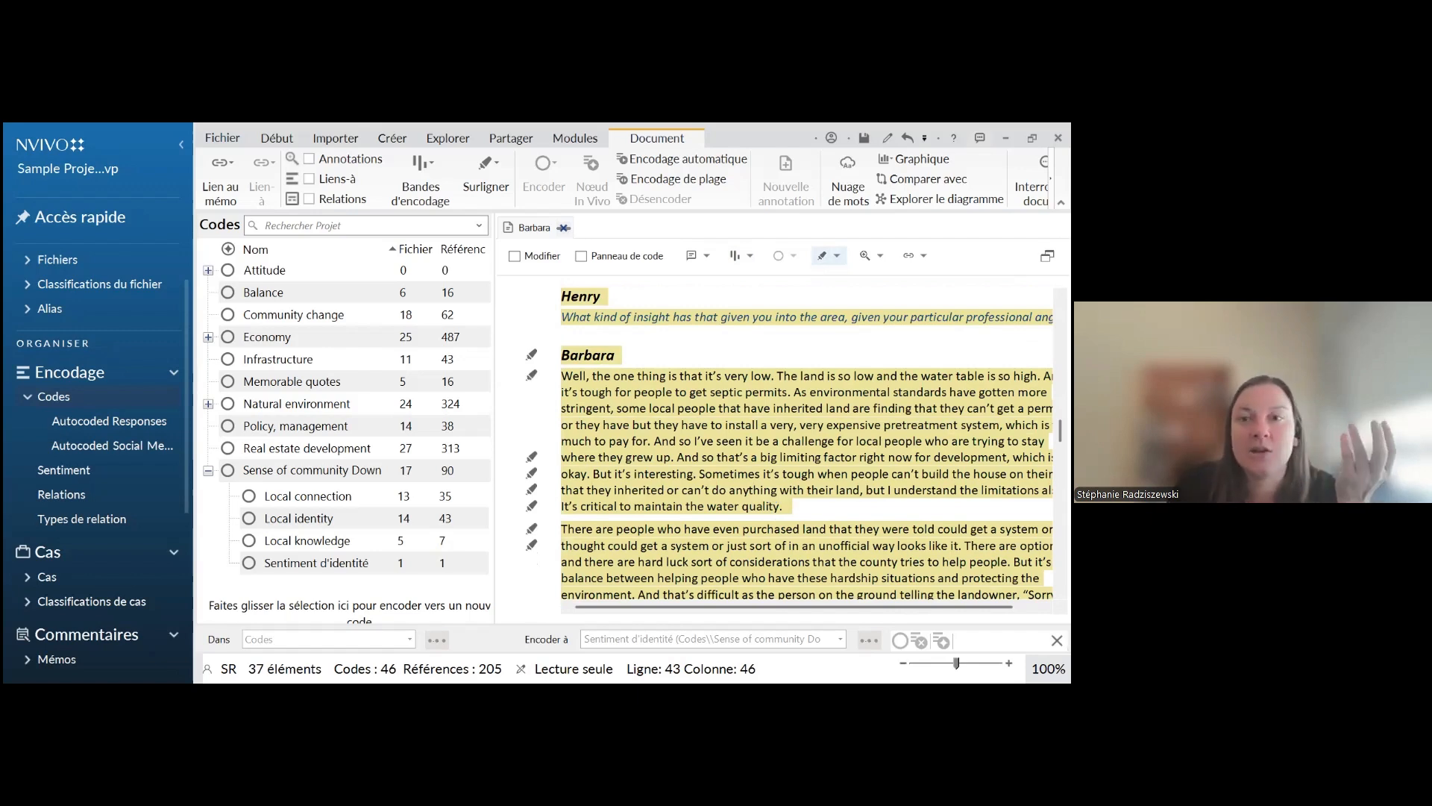
{"action": "scroll", "coordinate": [772, 510], "scroll_direction": "up", "scroll_amount": 3}
{"action": "left_click", "coordinate": [836, 256]}
{"action": "left_click", "coordinate": [841, 282]}
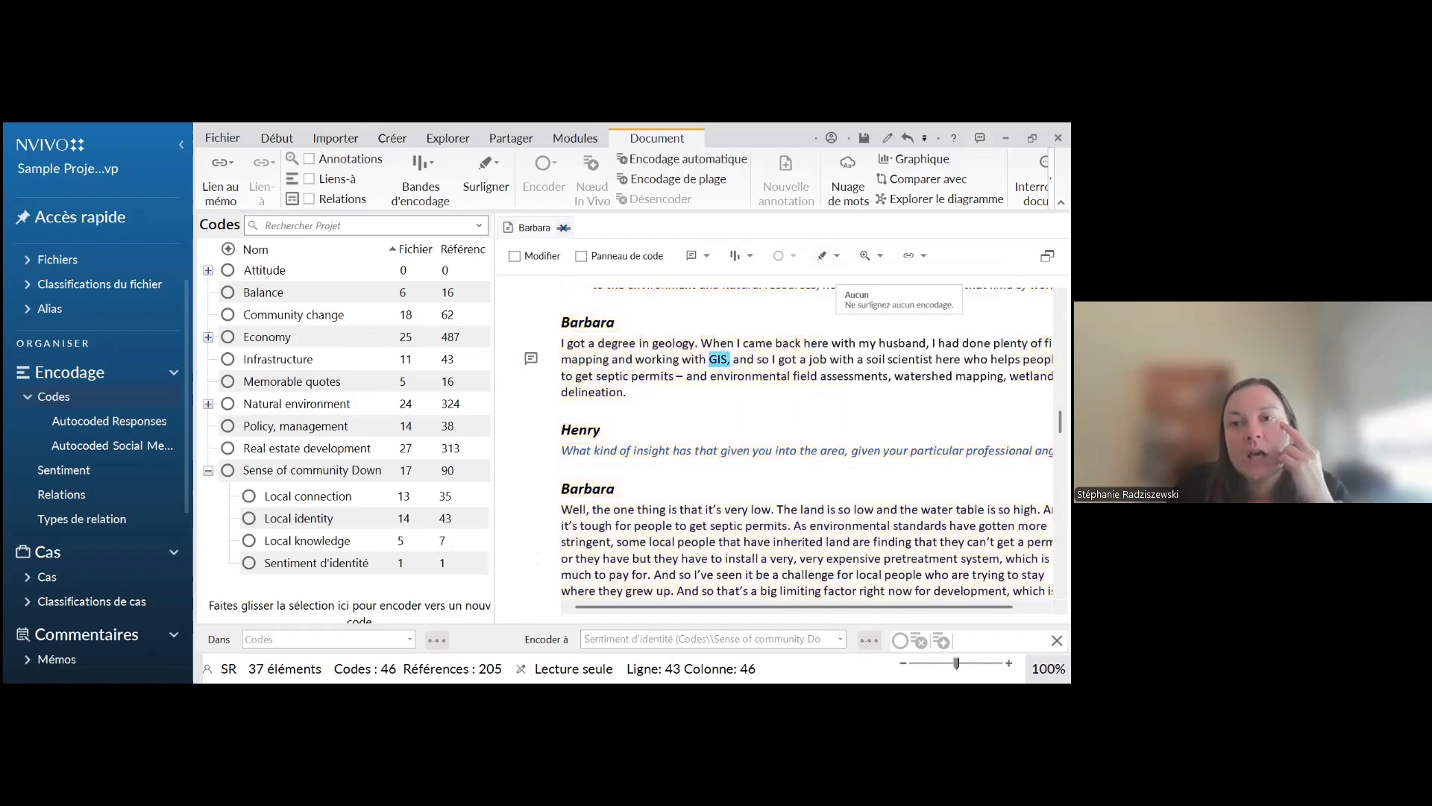
Display the coding stripes beside the interview text and hide them again
{"action": "left_click", "coordinate": [749, 256]}
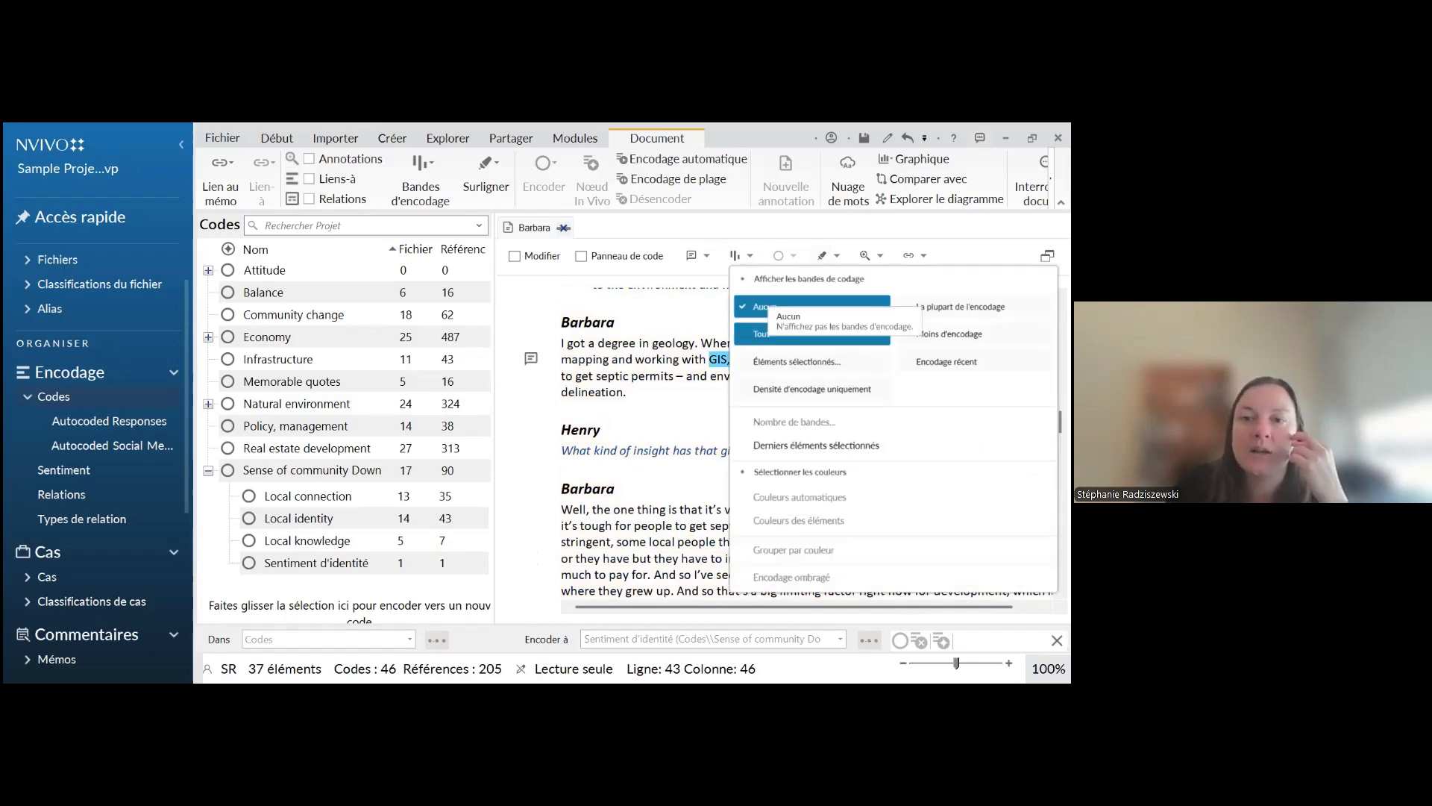
{"action": "left_click", "coordinate": [779, 312]}
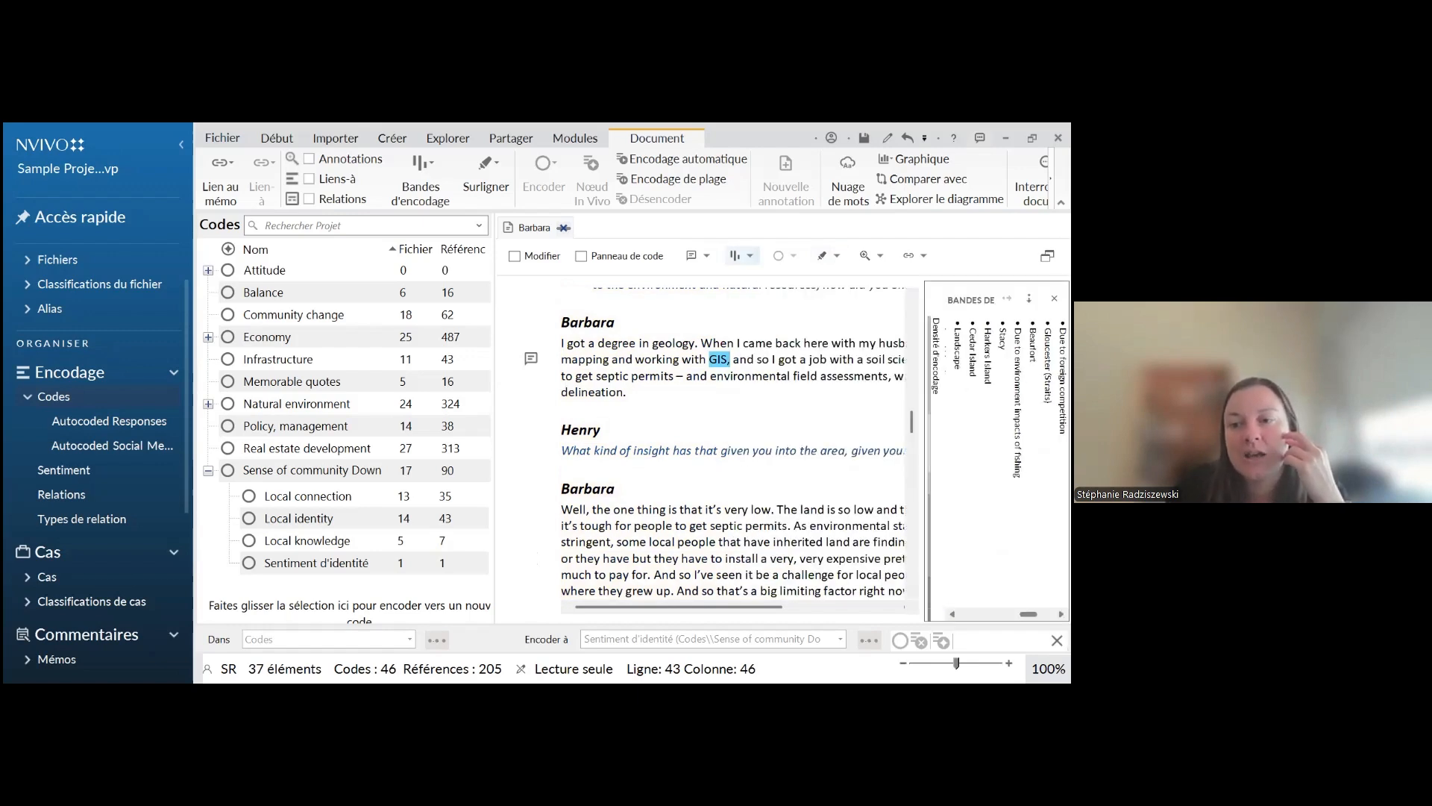
{"action": "left_click_drag", "start_coordinate": [923, 448], "coordinate": [862, 448]}
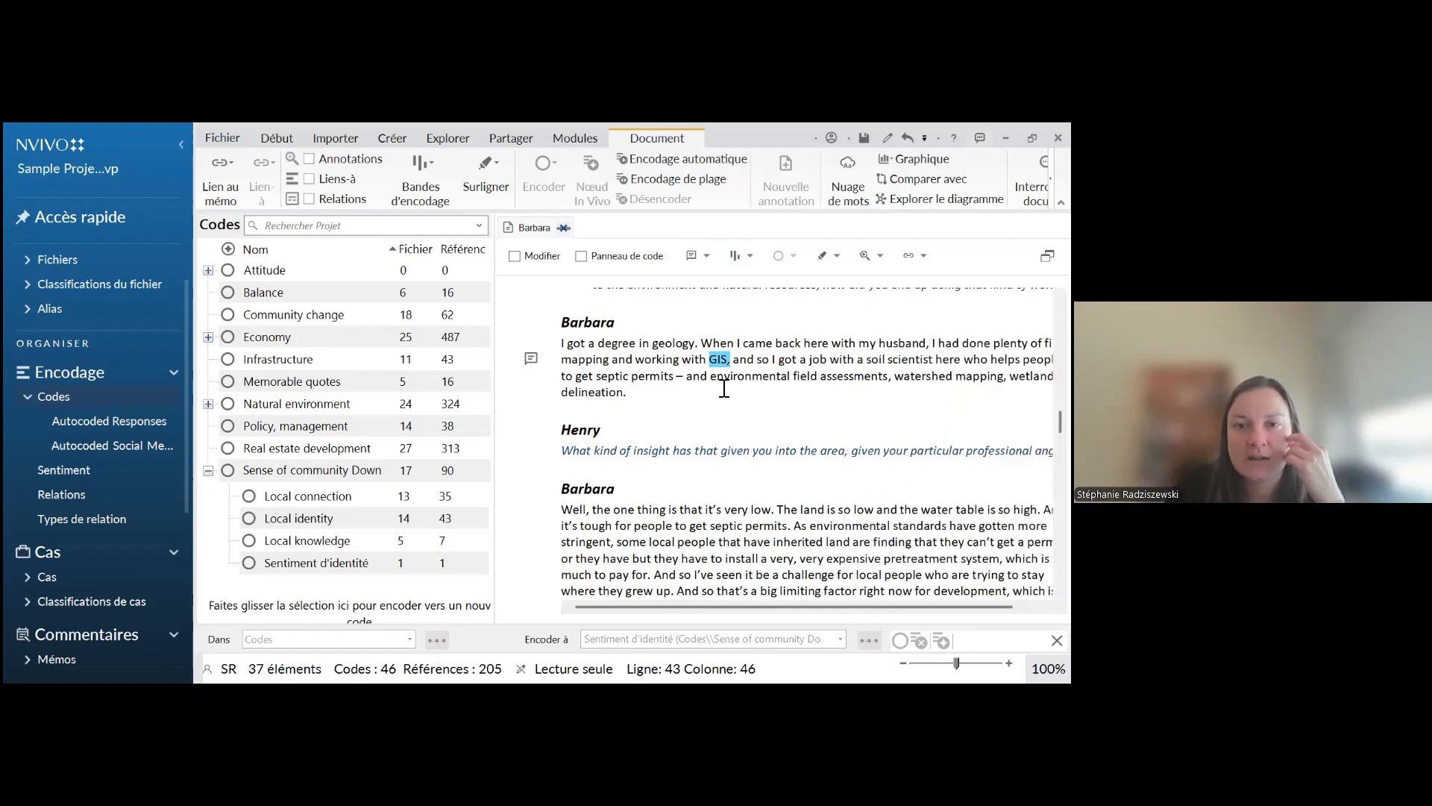
Examine the document's coding stripe and highlighting options without choosing any of them
{"action": "scroll", "coordinate": [788, 442], "scroll_direction": "down", "scroll_amount": 2}
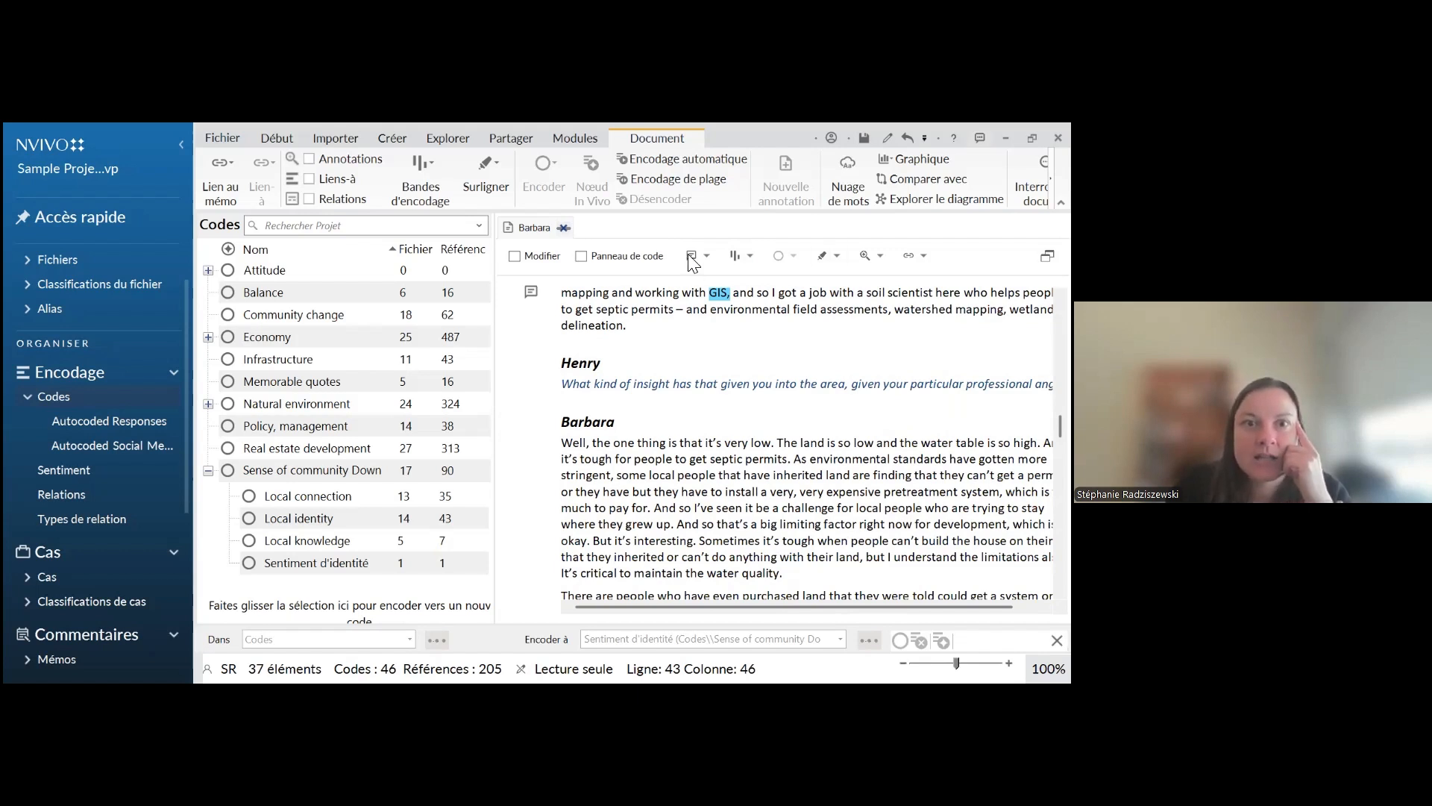
{"action": "left_click", "coordinate": [417, 202]}
{"action": "left_click", "coordinate": [438, 191]}
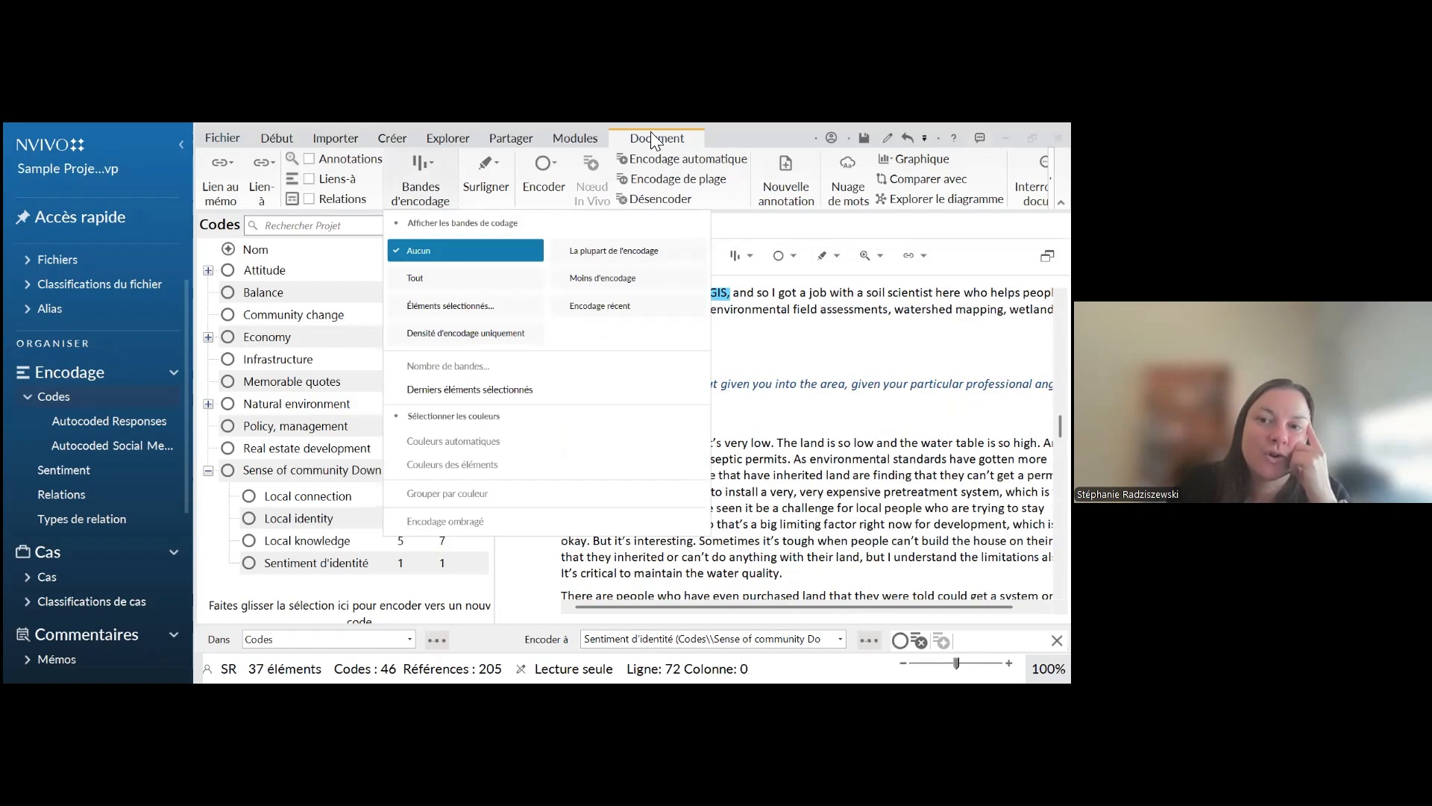
{"action": "left_click", "coordinate": [472, 195]}
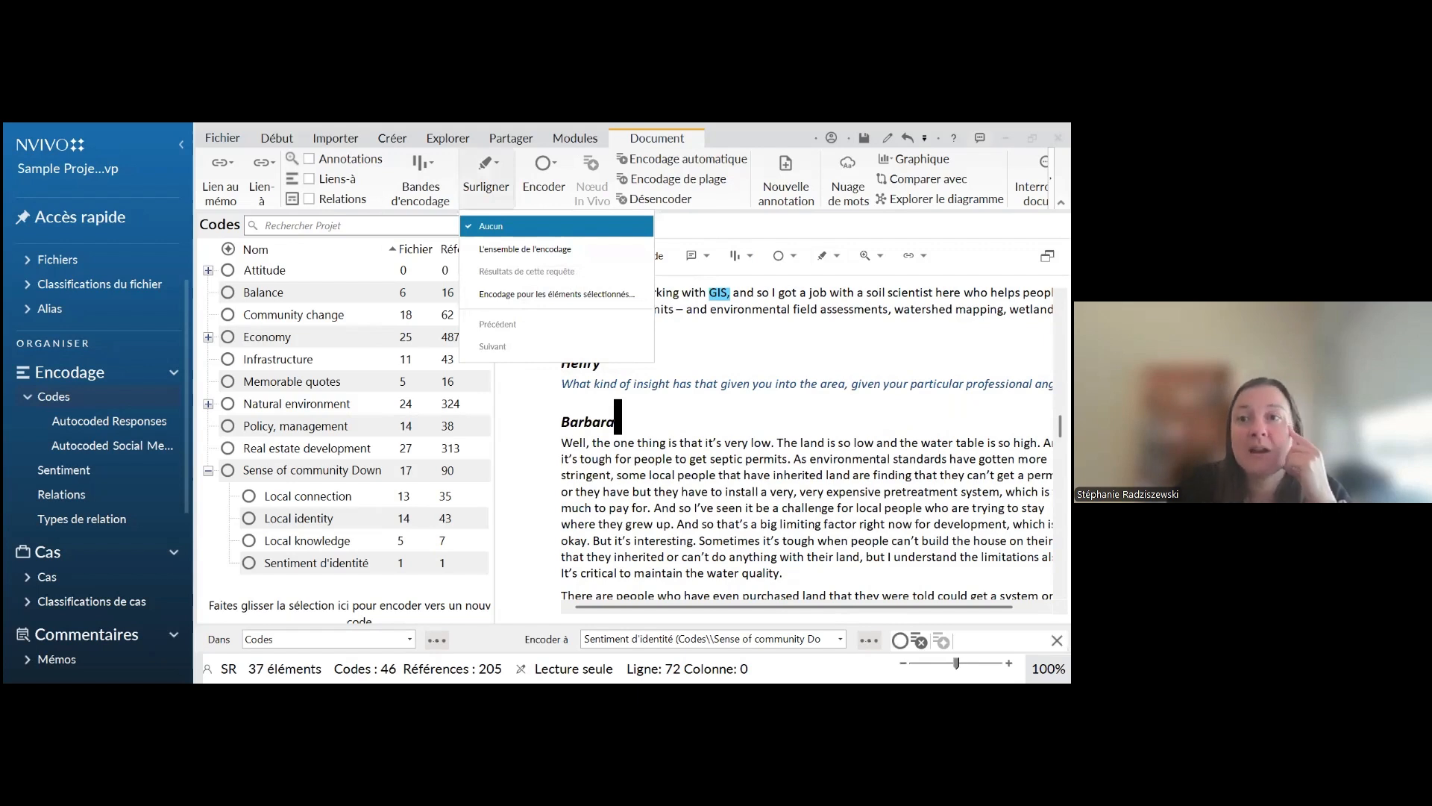
{"action": "key", "text": "Escape"}
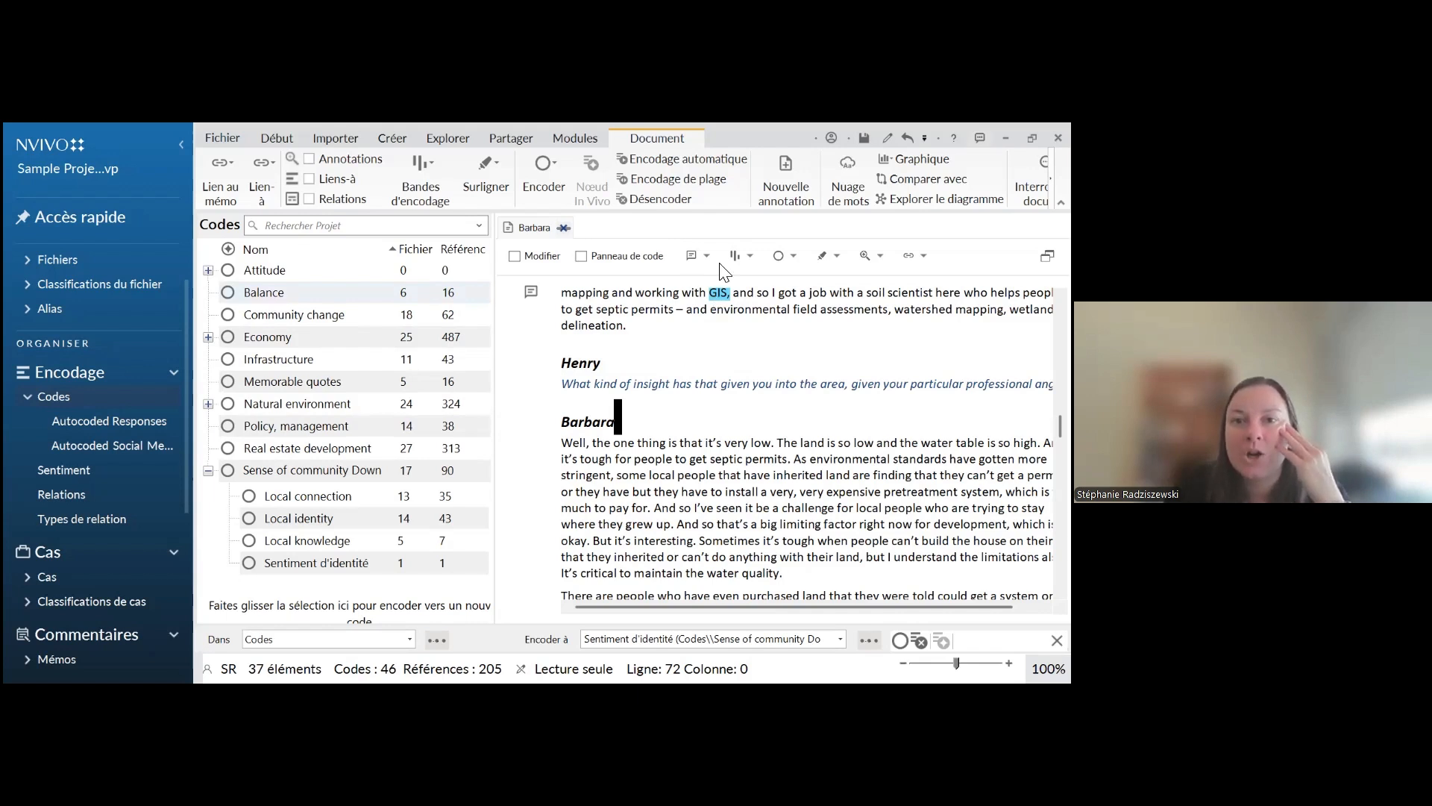
Display all coding stripes for the interview and highlight the passage coded to "Positive" under Attitude
{"action": "left_click", "coordinate": [741, 256]}
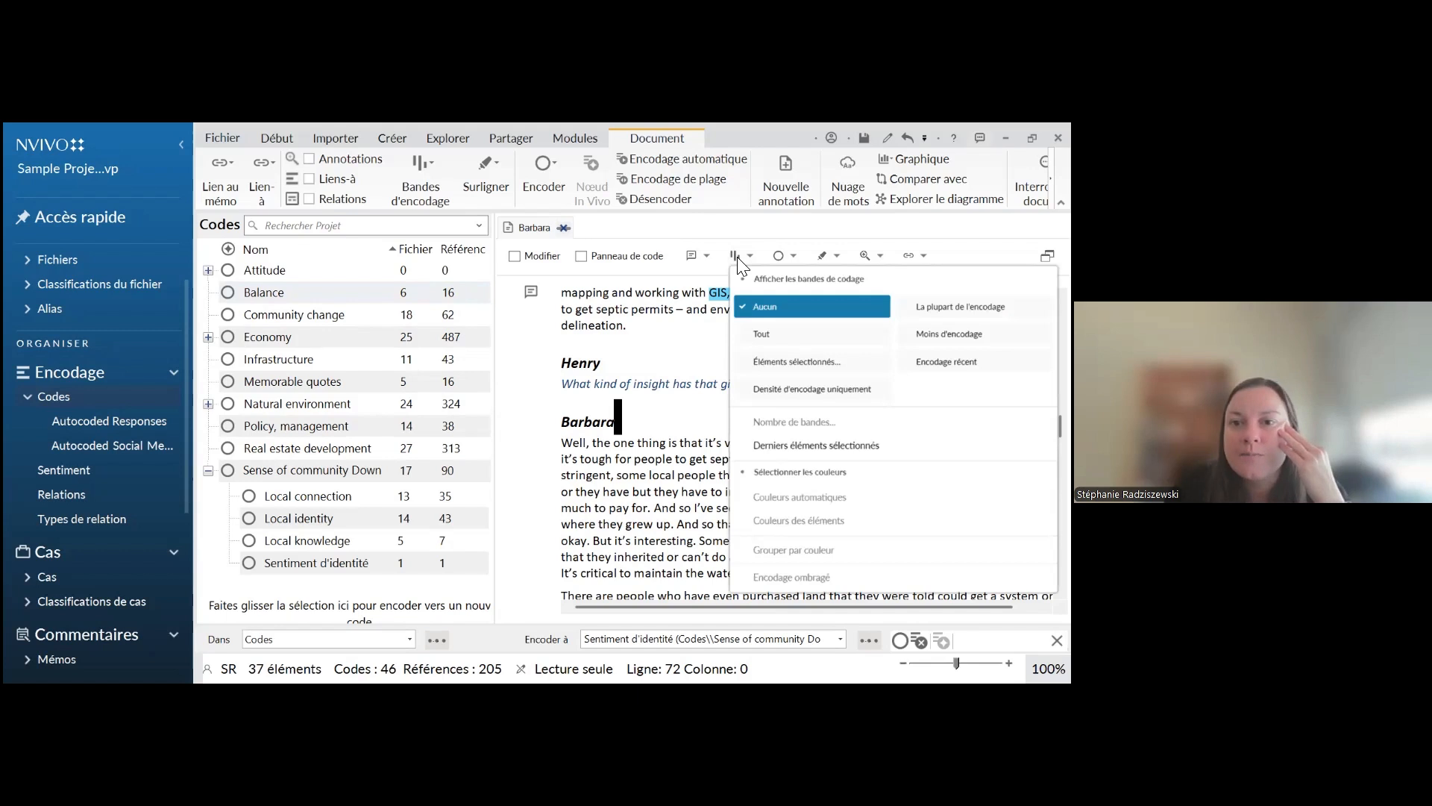
{"action": "left_click", "coordinate": [775, 336]}
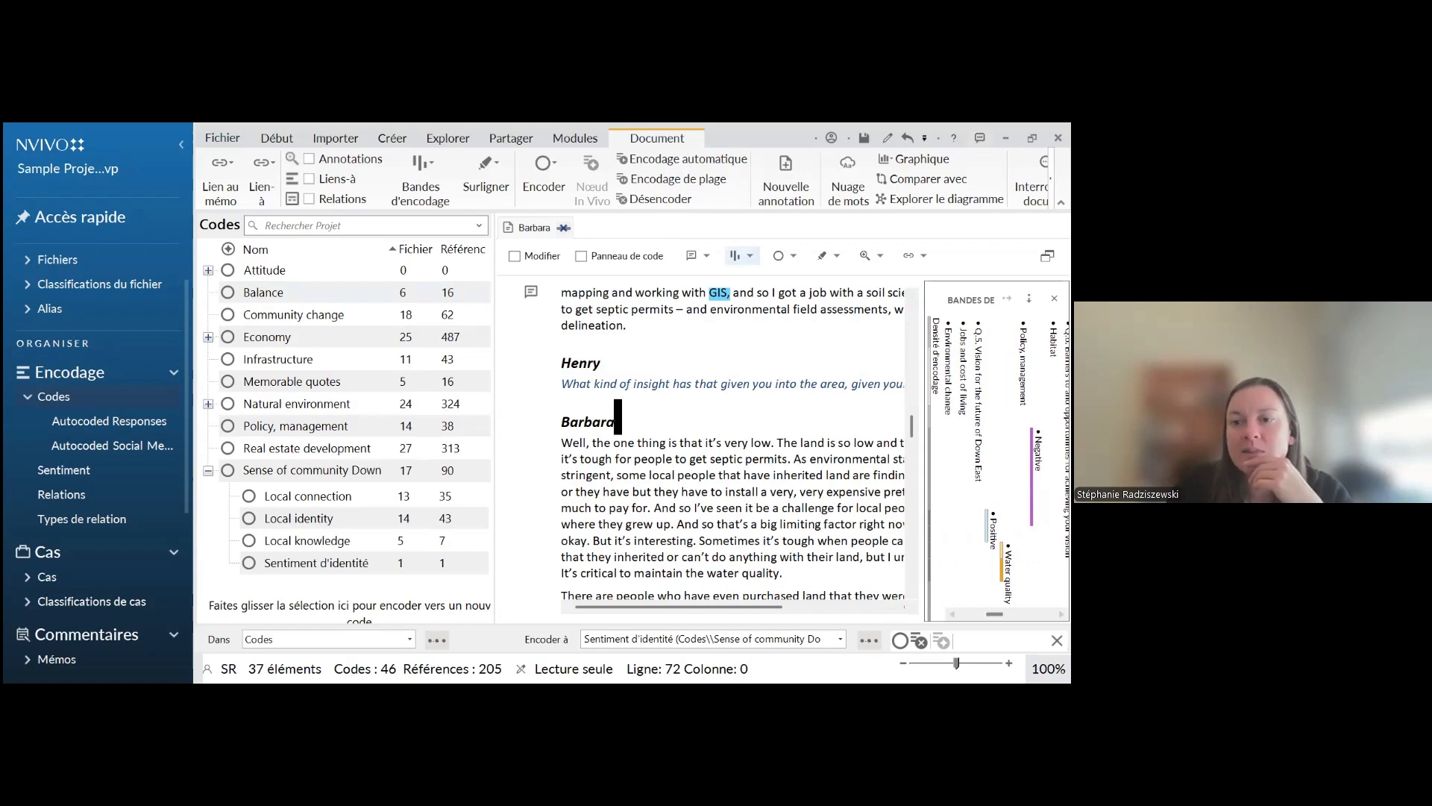
{"action": "left_click", "coordinate": [987, 526]}
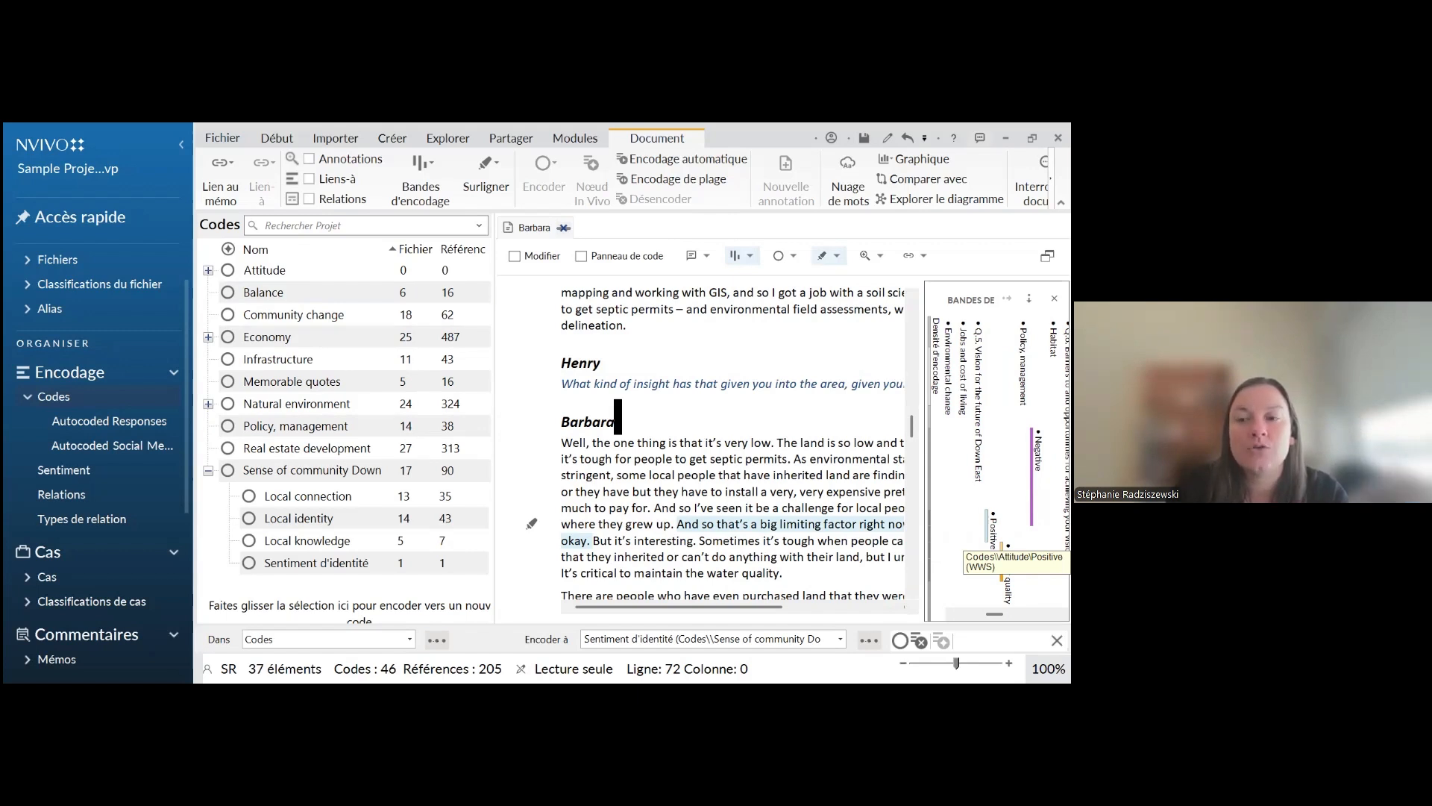
Open the "Positive" code from its coding stripe and skim the passages coded to it across the interviews
{"action": "double_click", "coordinate": [986, 534]}
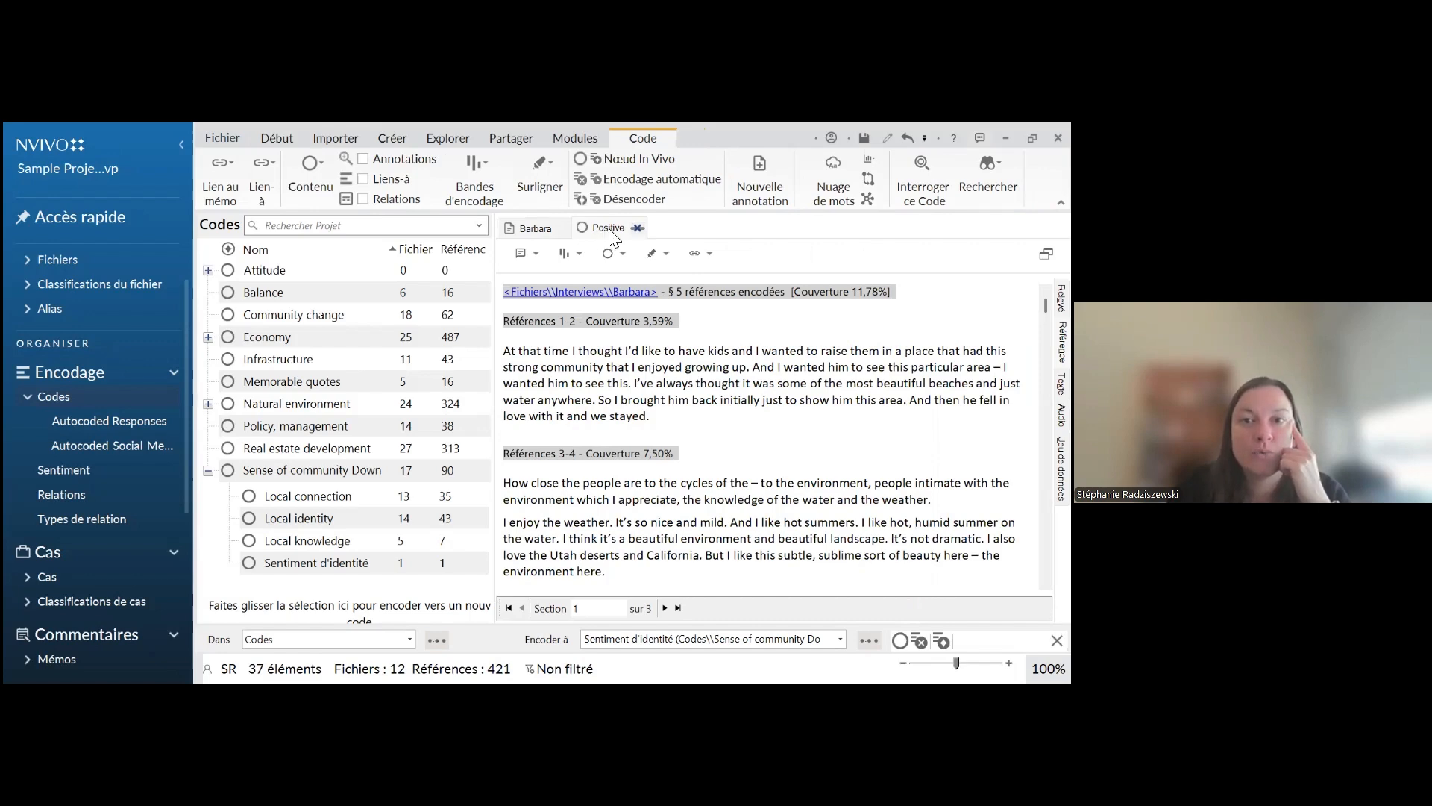
{"action": "scroll", "coordinate": [764, 285], "scroll_direction": "down", "scroll_amount": 10}
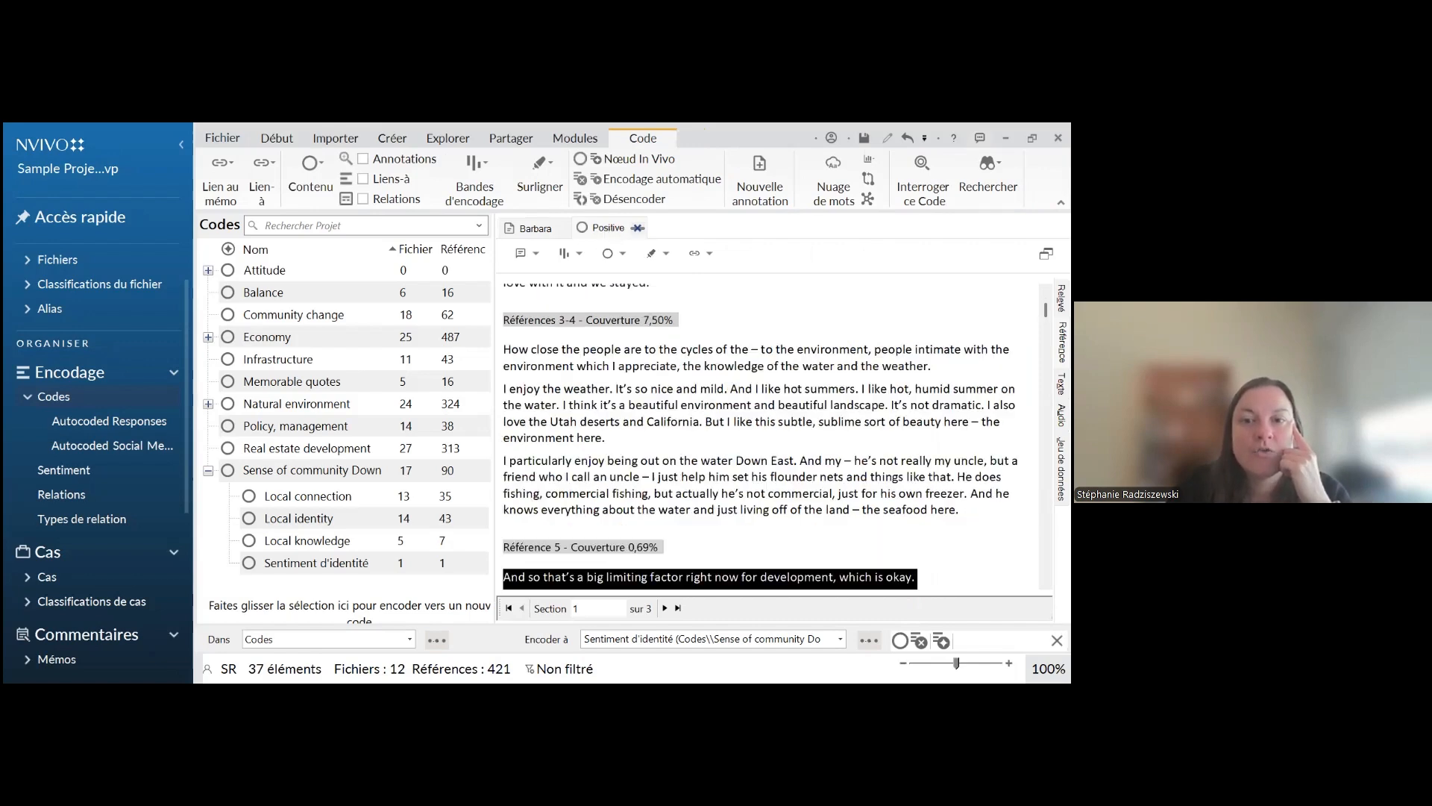
{"action": "scroll", "coordinate": [763, 433], "scroll_direction": "down", "scroll_amount": 15}
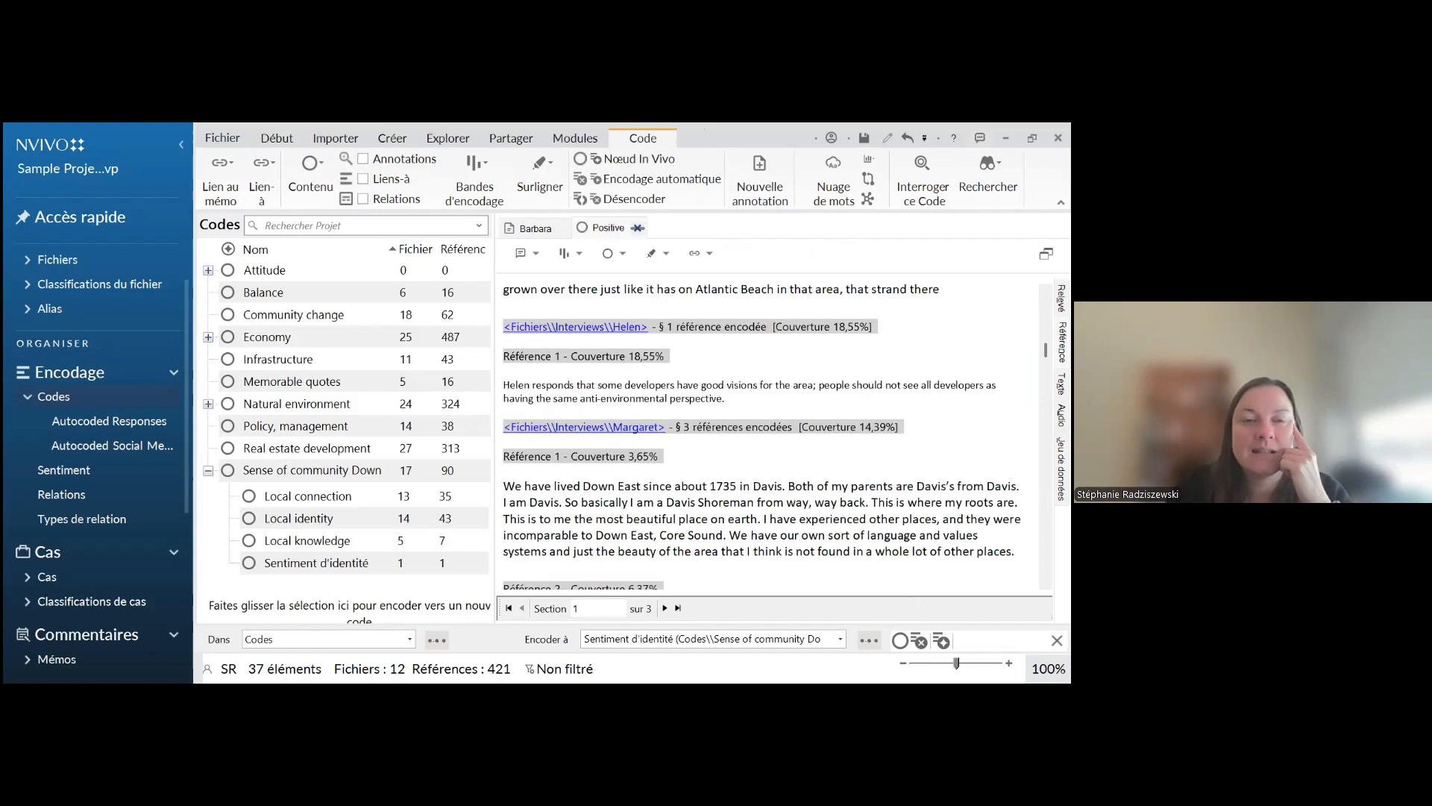
{"action": "scroll", "coordinate": [763, 437], "scroll_direction": "down", "scroll_amount": 15}
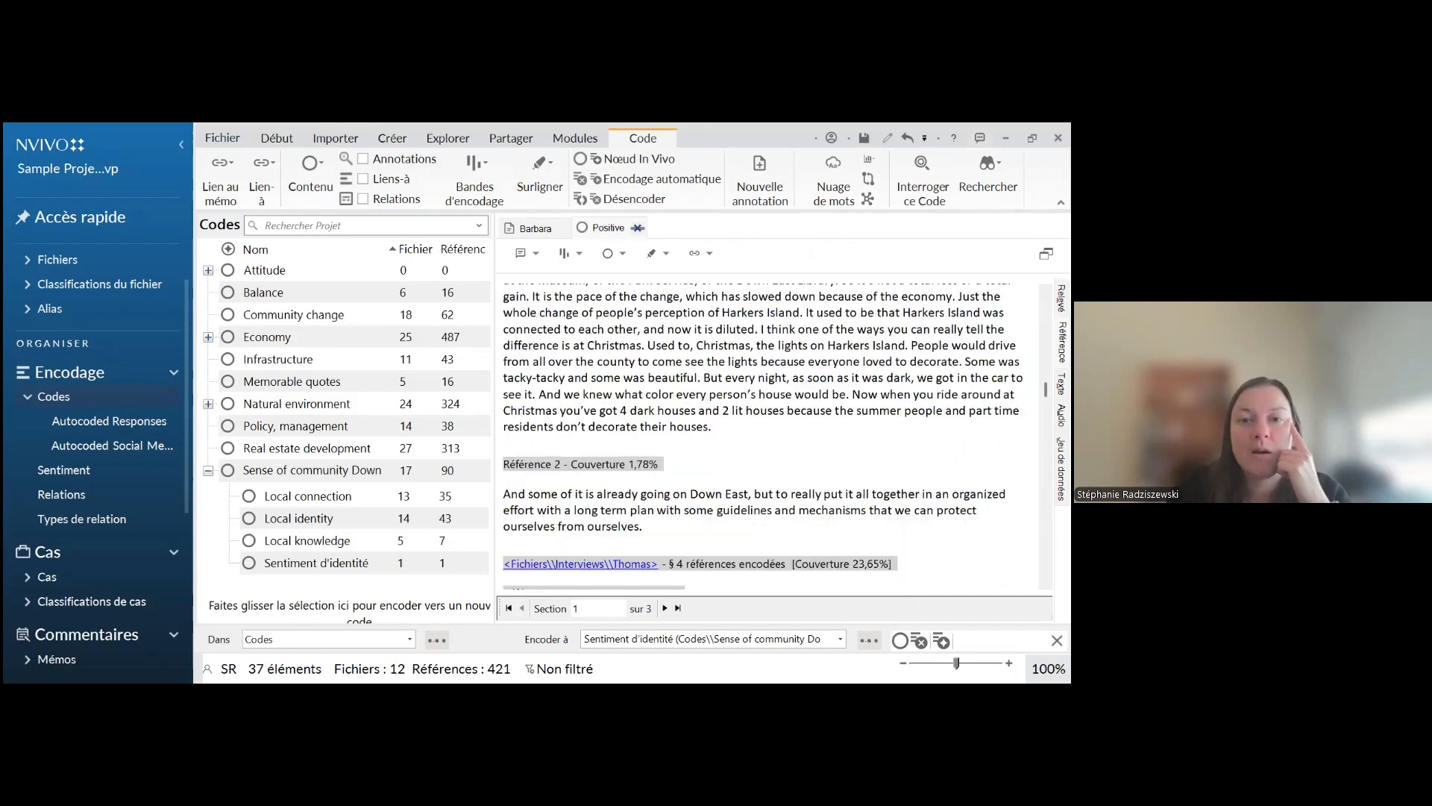
{"action": "scroll", "coordinate": [763, 437], "scroll_direction": "down", "scroll_amount": 5}
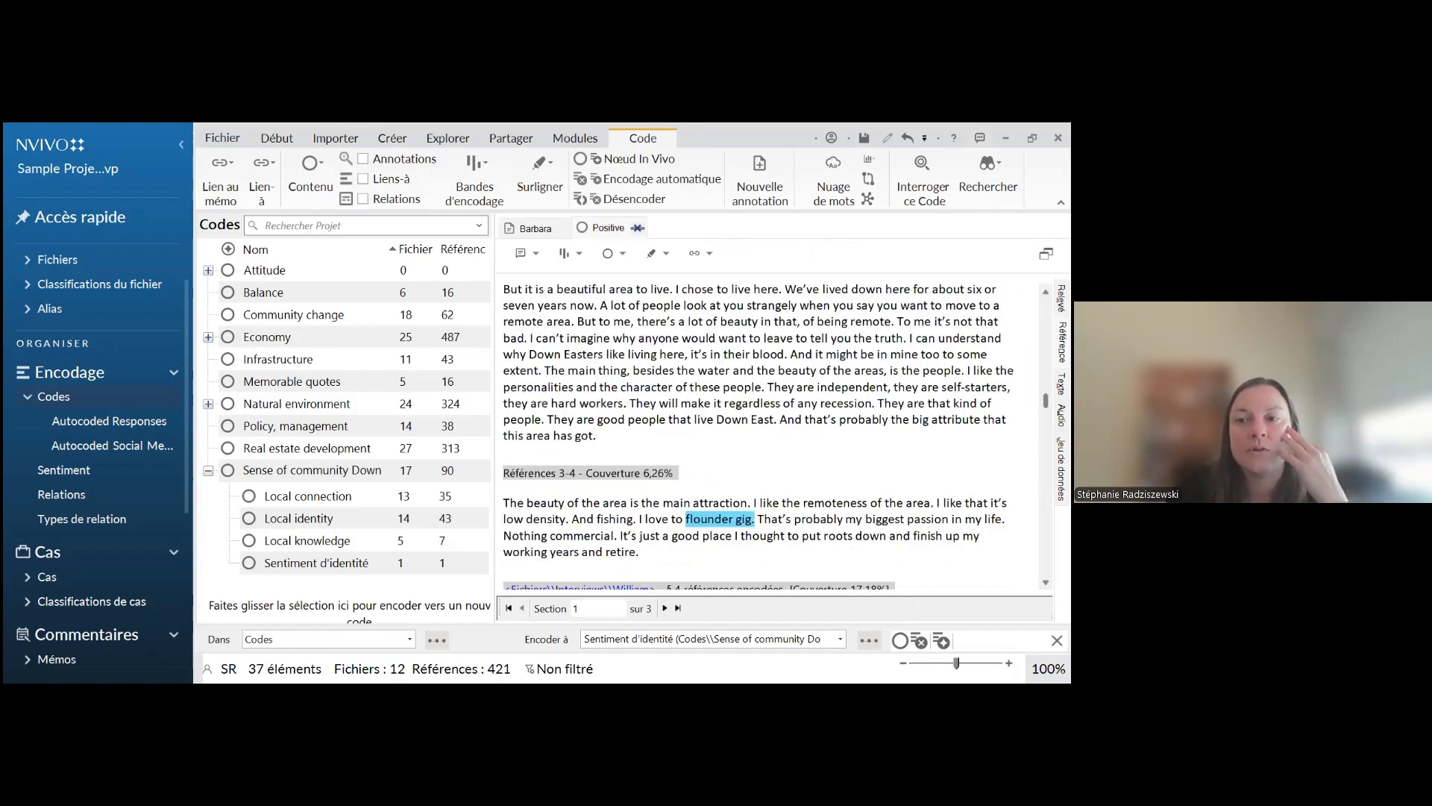
{"action": "scroll", "coordinate": [762, 437], "scroll_direction": "up", "scroll_amount": 20}
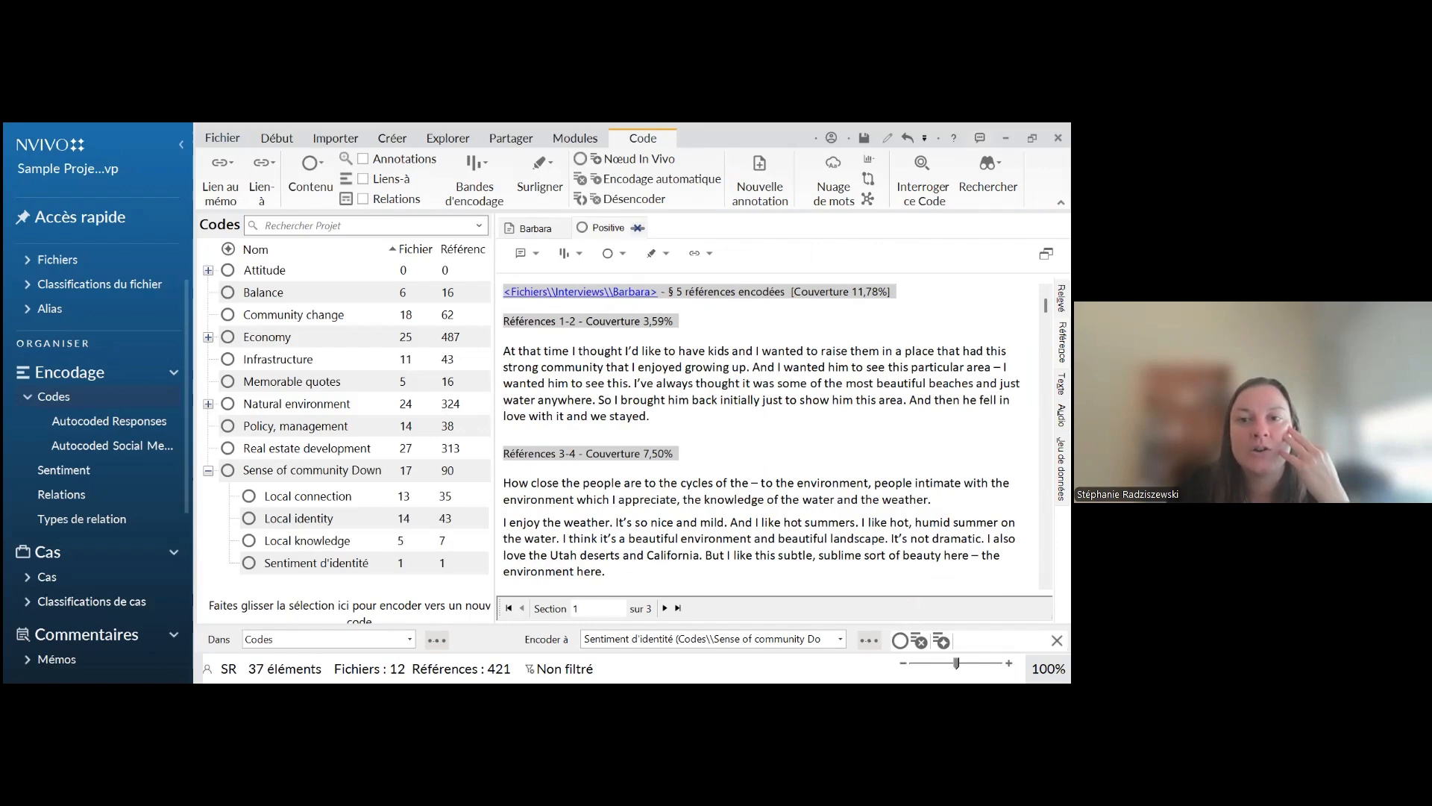
{"action": "scroll", "coordinate": [761, 433], "scroll_direction": "down", "scroll_amount": 1}
{"action": "scroll", "coordinate": [760, 432], "scroll_direction": "up", "scroll_amount": 1}
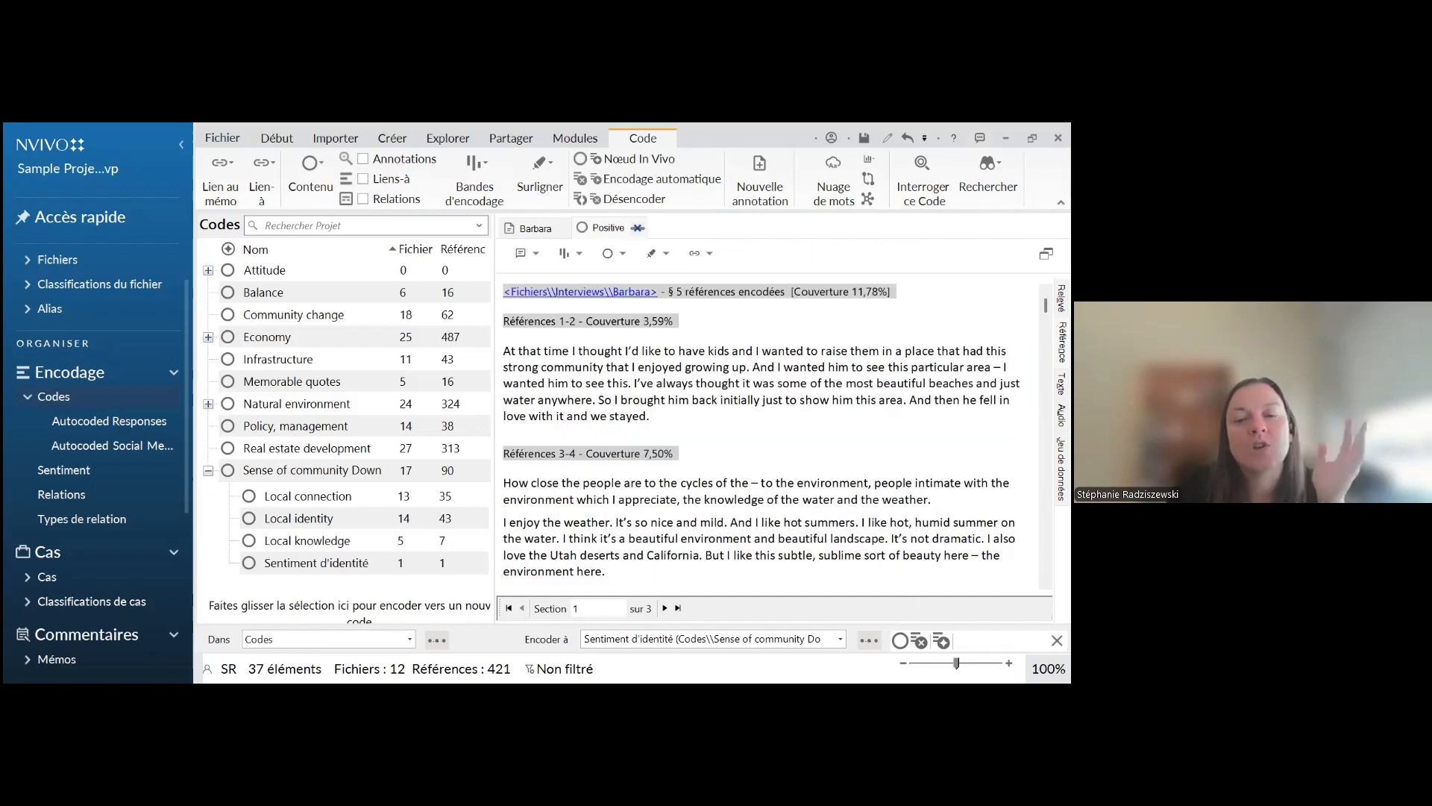
Examine the "Positive" references interview by interview with their source links and coverage, and close the code
{"action": "scroll", "coordinate": [610, 361], "scroll_direction": "down", "scroll_amount": 6}
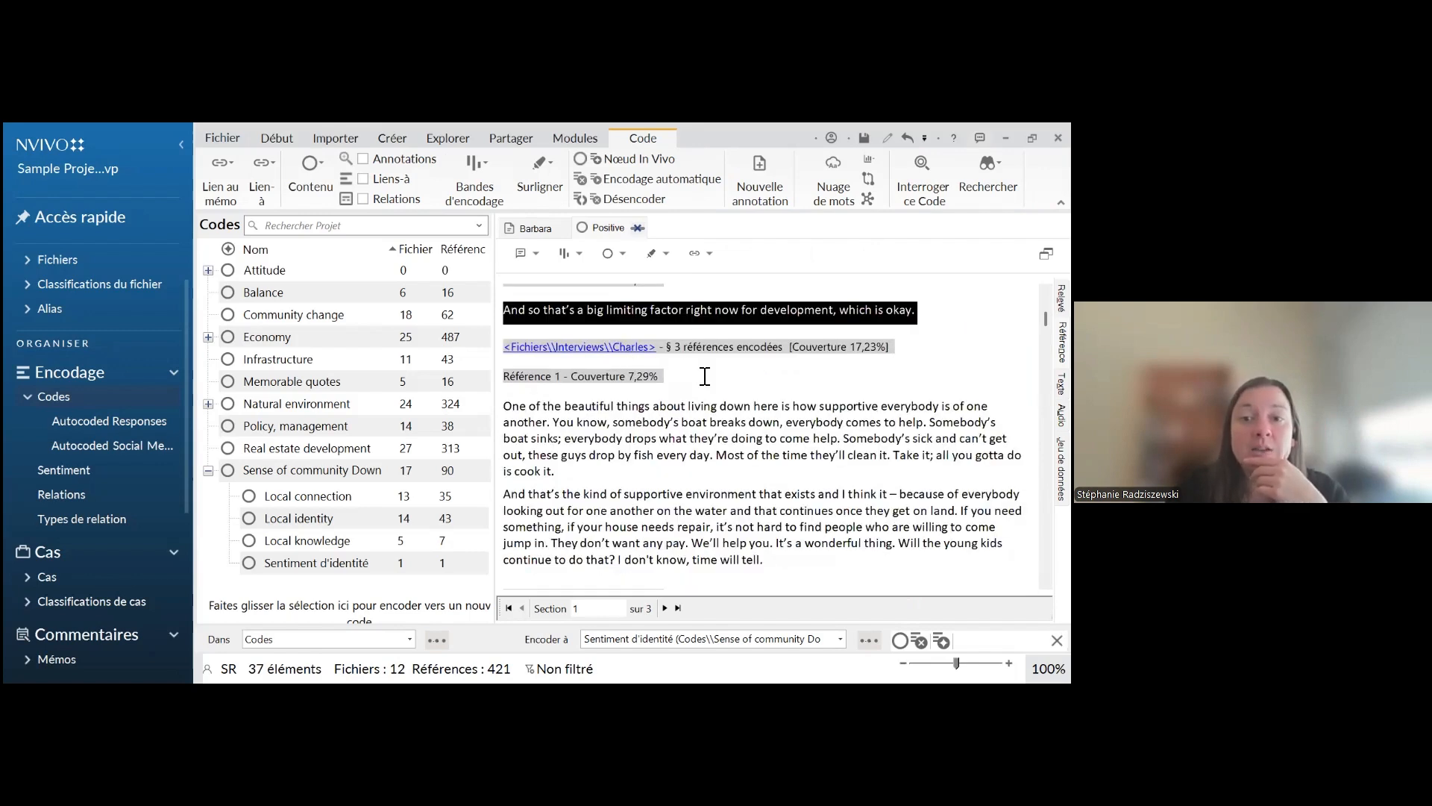
{"action": "scroll", "coordinate": [705, 377], "scroll_direction": "down", "scroll_amount": 2}
{"action": "scroll", "coordinate": [592, 423], "scroll_direction": "down", "scroll_amount": 5}
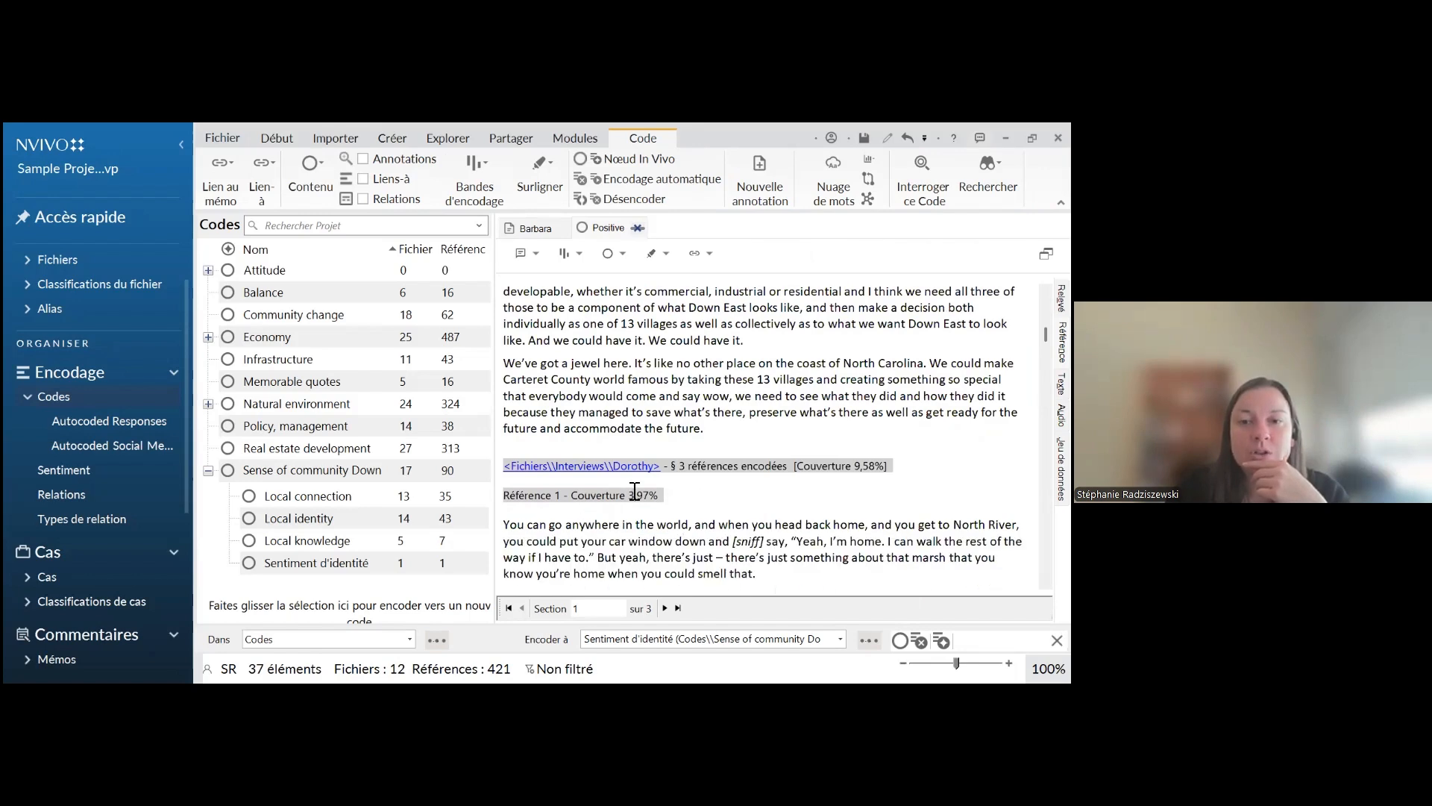
{"action": "left_click", "coordinate": [691, 467]}
{"action": "scroll", "coordinate": [694, 451], "scroll_direction": "down", "scroll_amount": 2}
{"action": "scroll", "coordinate": [696, 446], "scroll_direction": "down", "scroll_amount": 3}
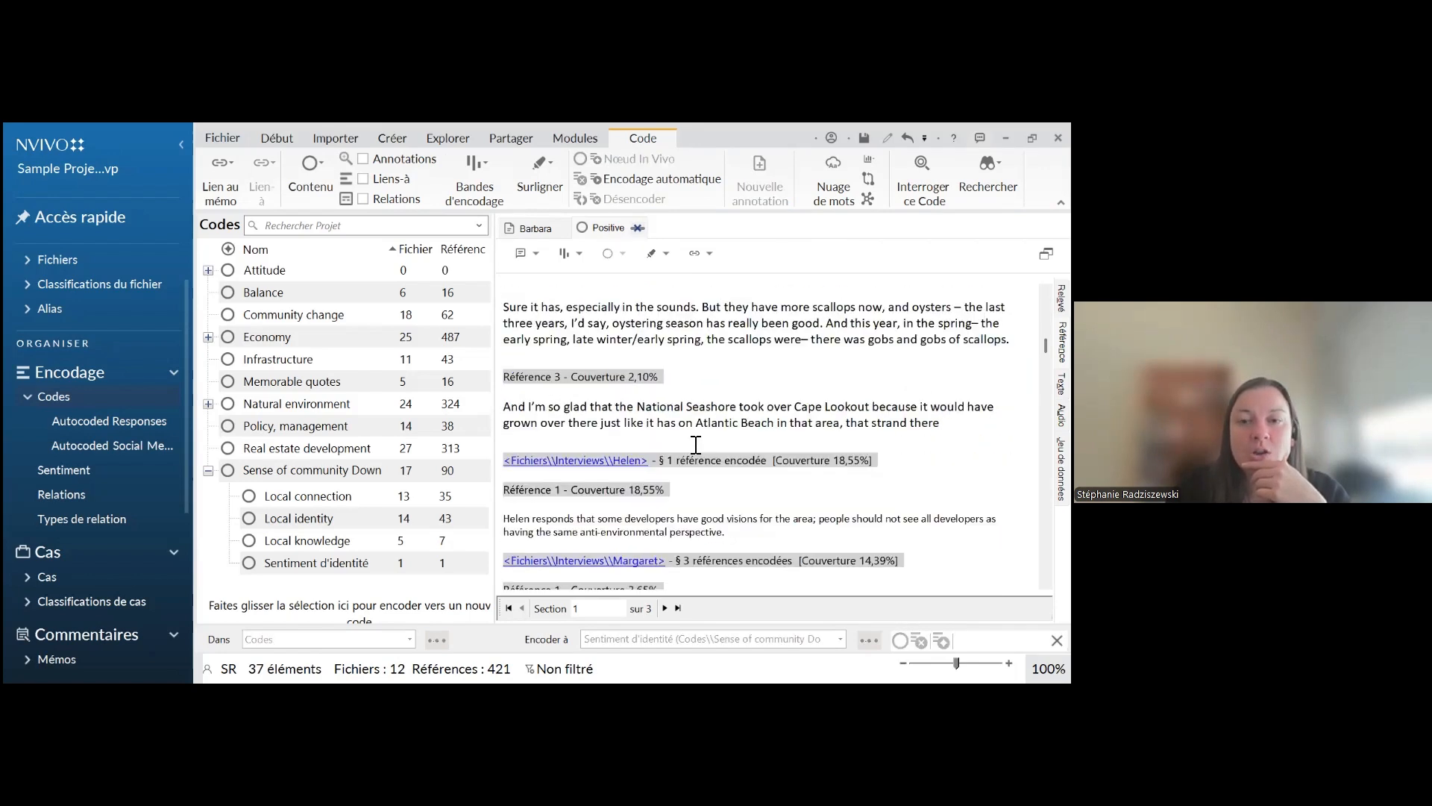
{"action": "scroll", "coordinate": [761, 440], "scroll_direction": "down", "scroll_amount": 3}
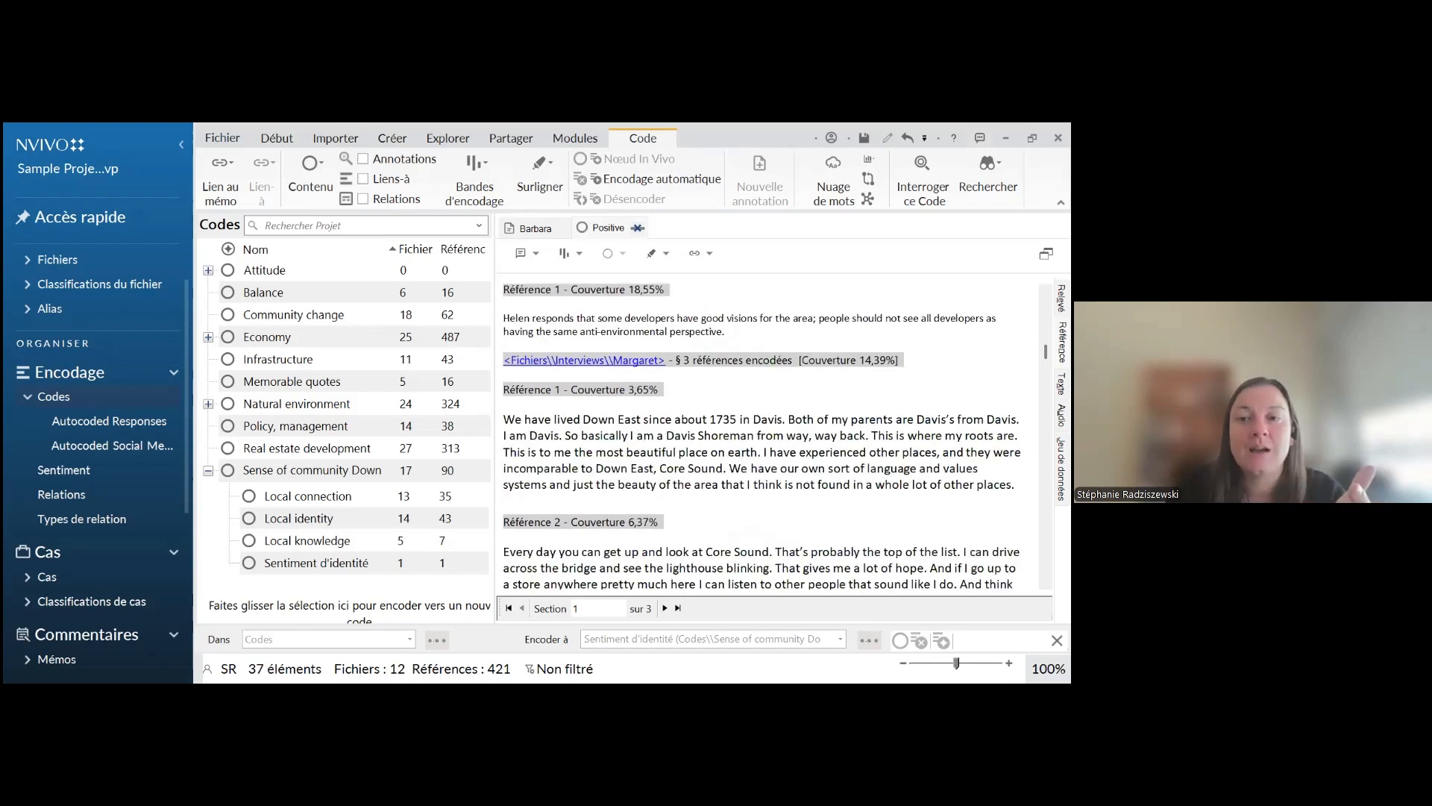
{"action": "scroll", "coordinate": [761, 440], "scroll_direction": "down", "scroll_amount": 3}
{"action": "scroll", "coordinate": [629, 562], "scroll_direction": "down", "scroll_amount": 1}
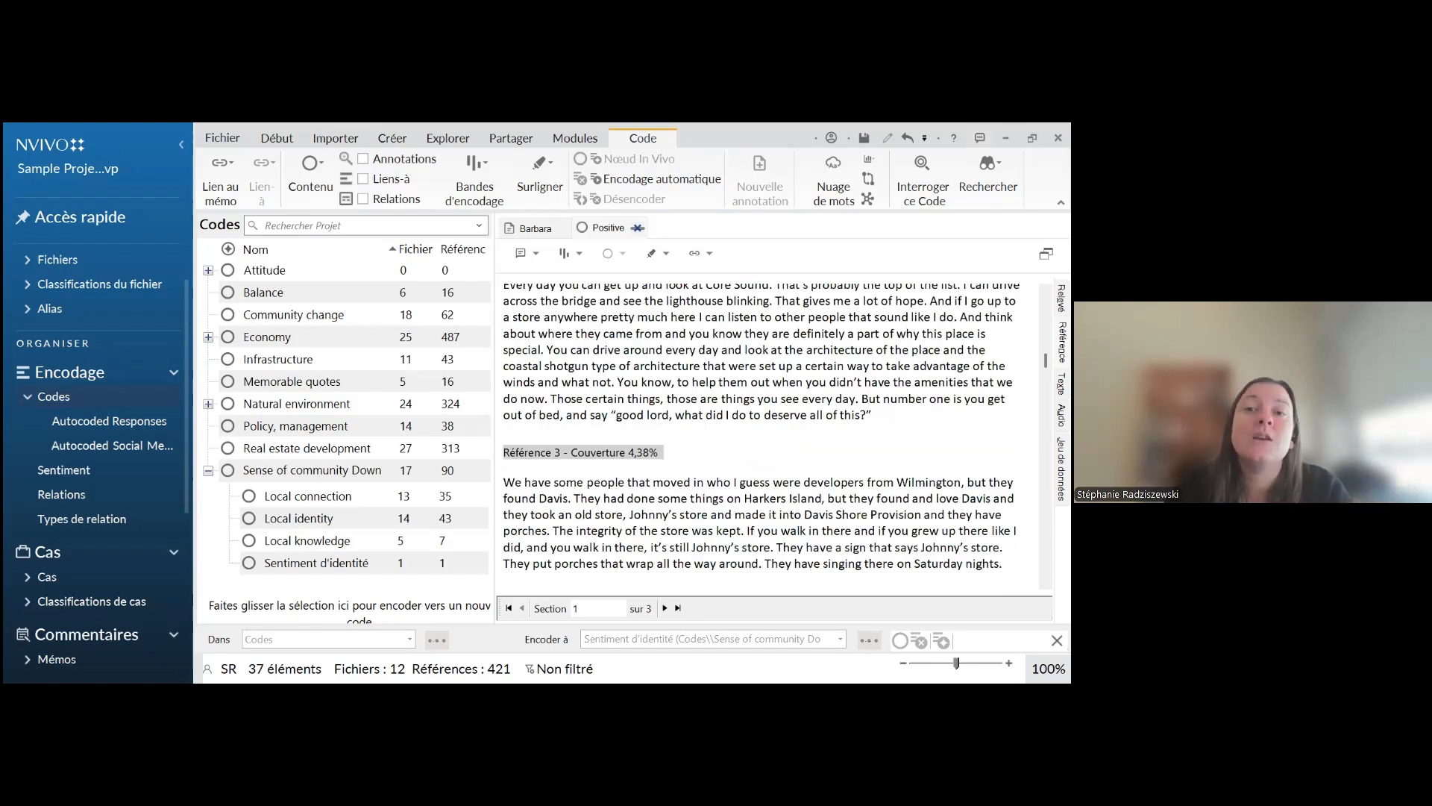
{"action": "scroll", "coordinate": [628, 562], "scroll_direction": "up", "scroll_amount": 8}
{"action": "scroll", "coordinate": [629, 562], "scroll_direction": "up", "scroll_amount": 10}
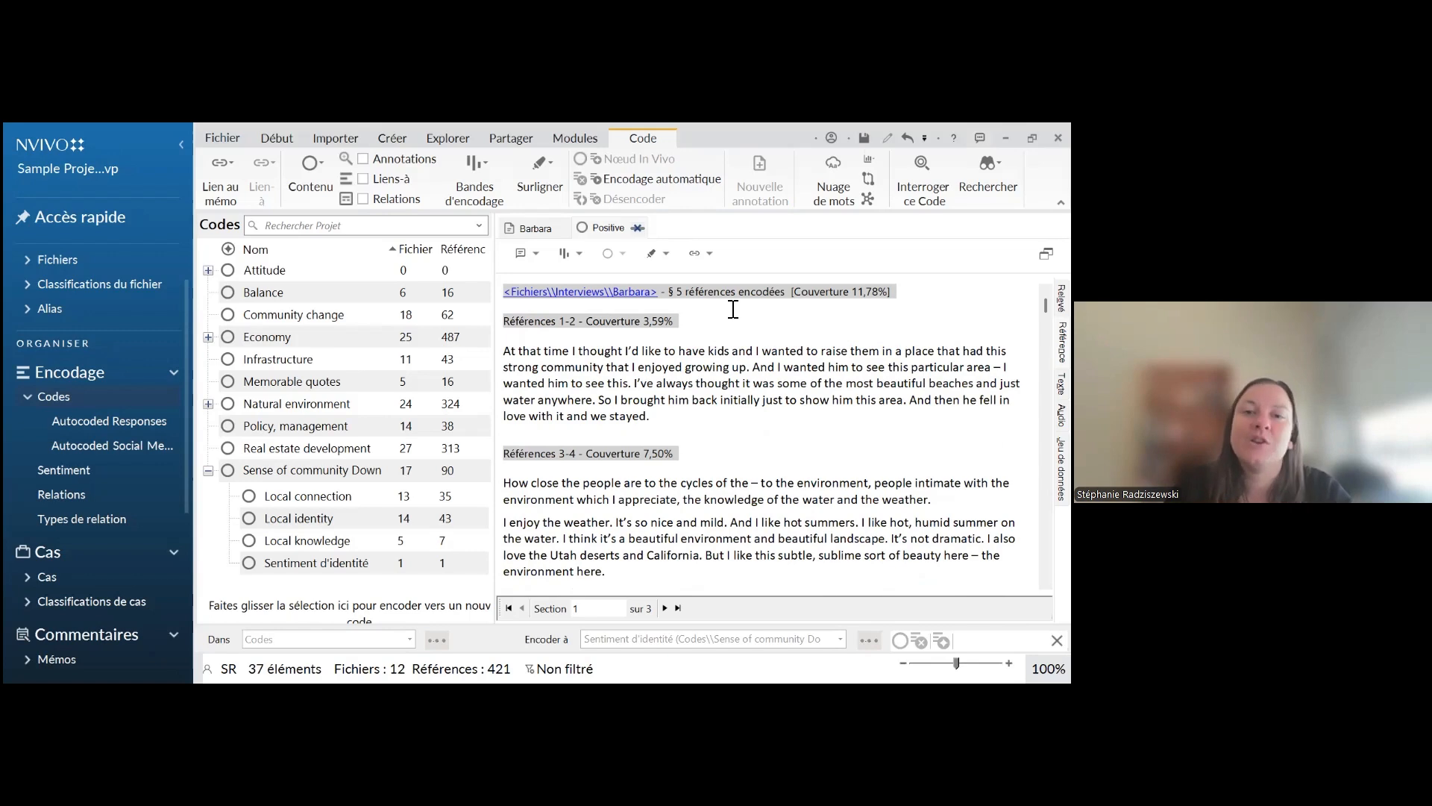
{"action": "left_click", "coordinate": [638, 229]}
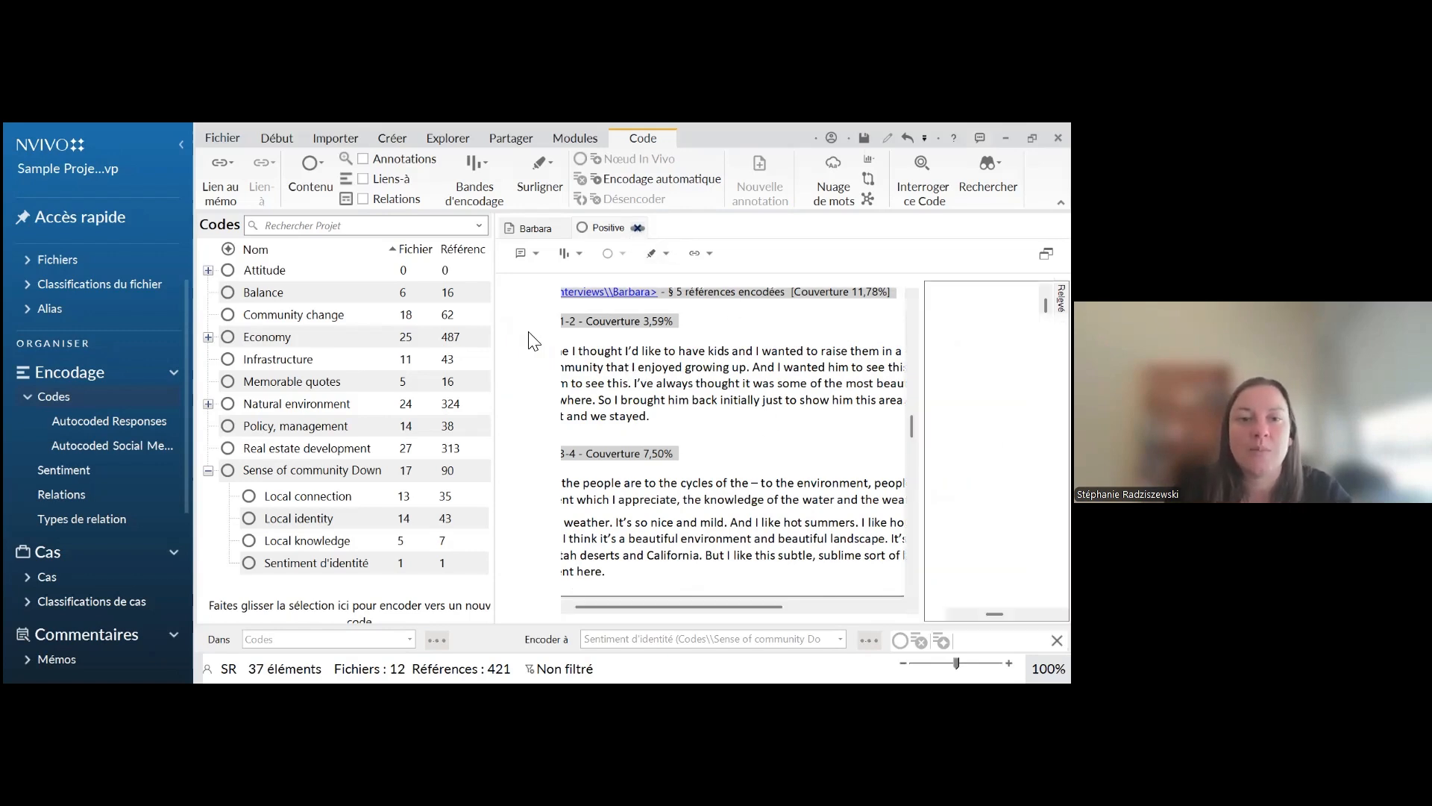
Open the "Policy, management" code and examine its coded references across the different source files and interviews
{"action": "double_click", "coordinate": [334, 434]}
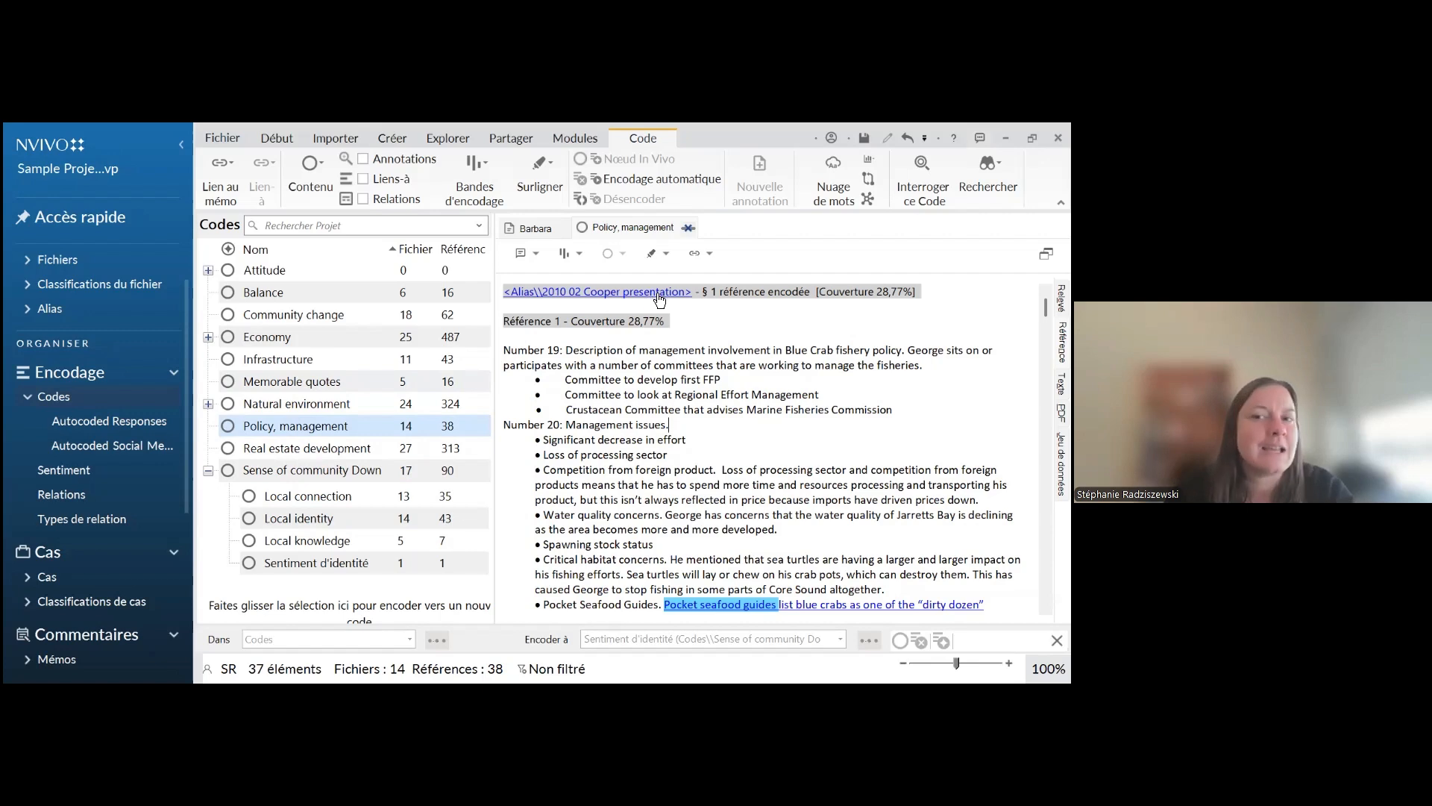
{"action": "scroll", "coordinate": [708, 457], "scroll_direction": "down", "scroll_amount": 8}
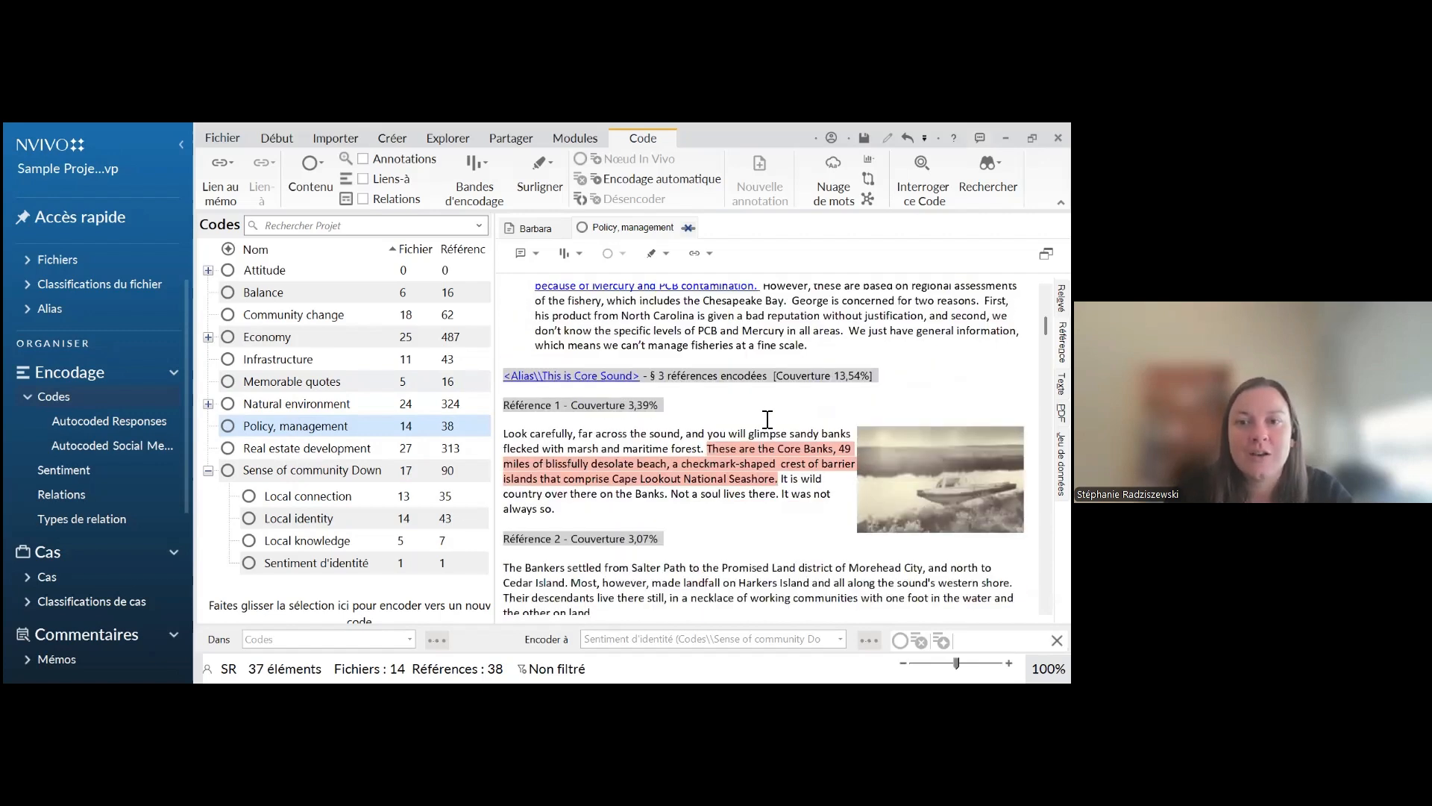
{"action": "scroll", "coordinate": [717, 447], "scroll_direction": "down", "scroll_amount": 2}
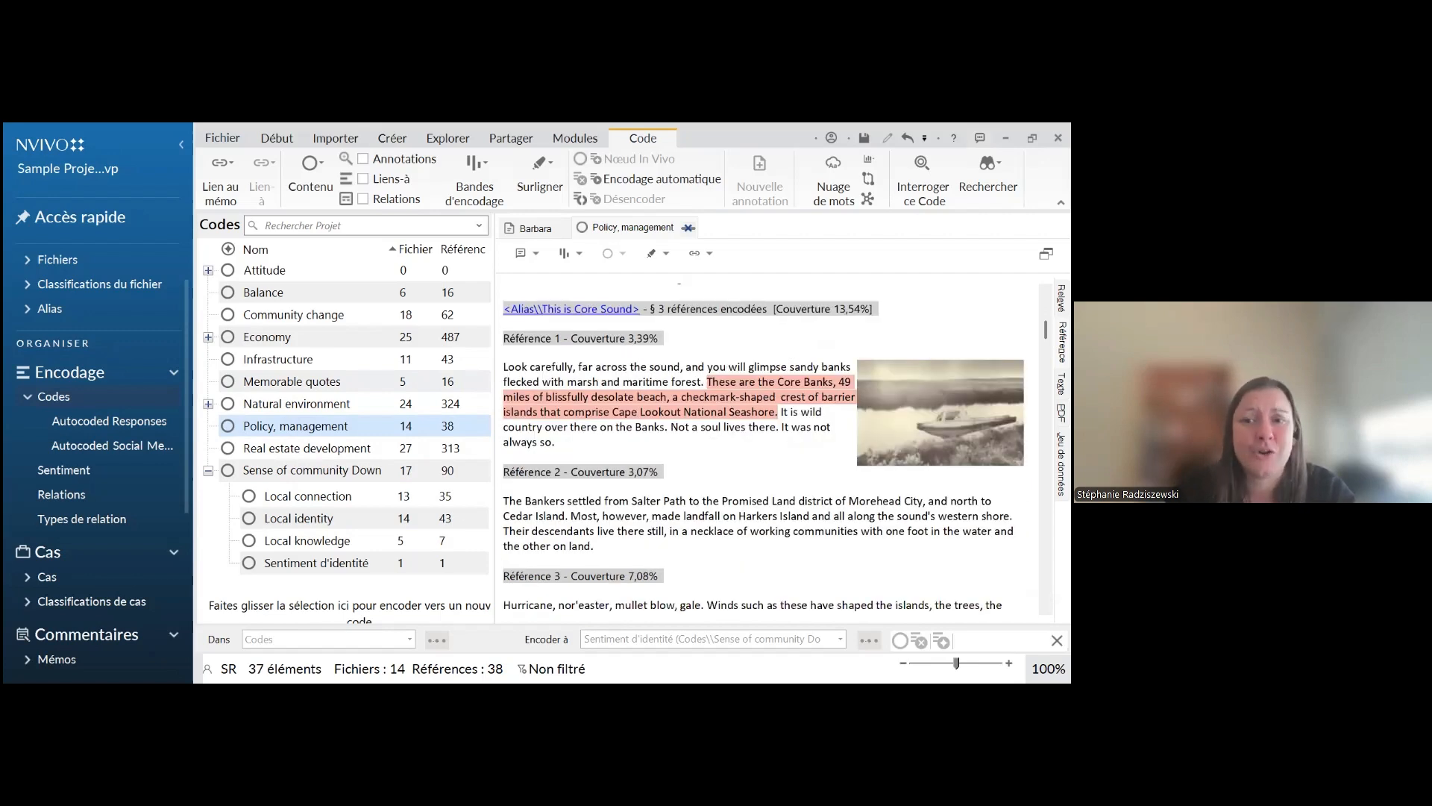
{"action": "scroll", "coordinate": [732, 359], "scroll_direction": "down", "scroll_amount": 2}
{"action": "scroll", "coordinate": [761, 448], "scroll_direction": "down", "scroll_amount": 8}
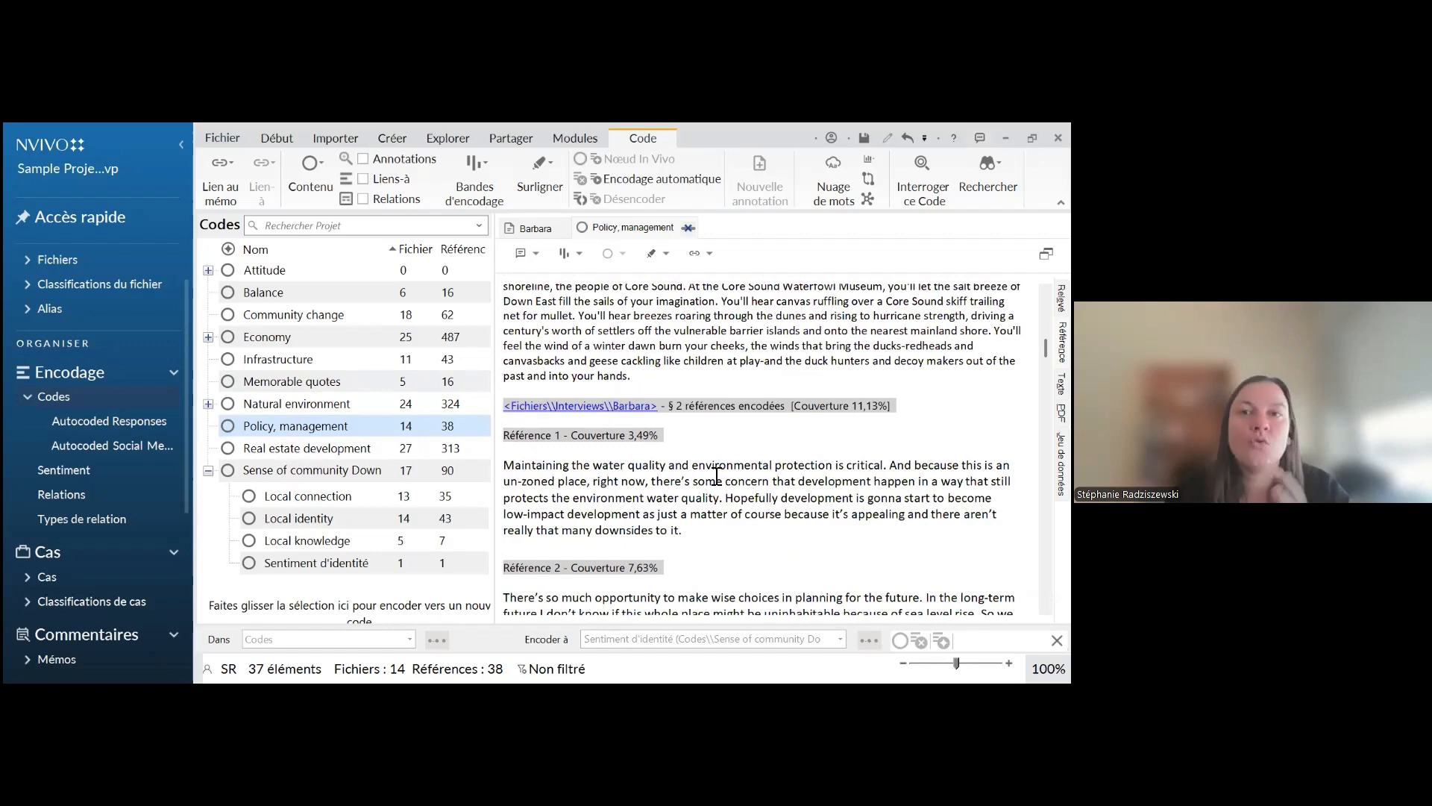
{"action": "scroll", "coordinate": [716, 475], "scroll_direction": "down", "scroll_amount": 2}
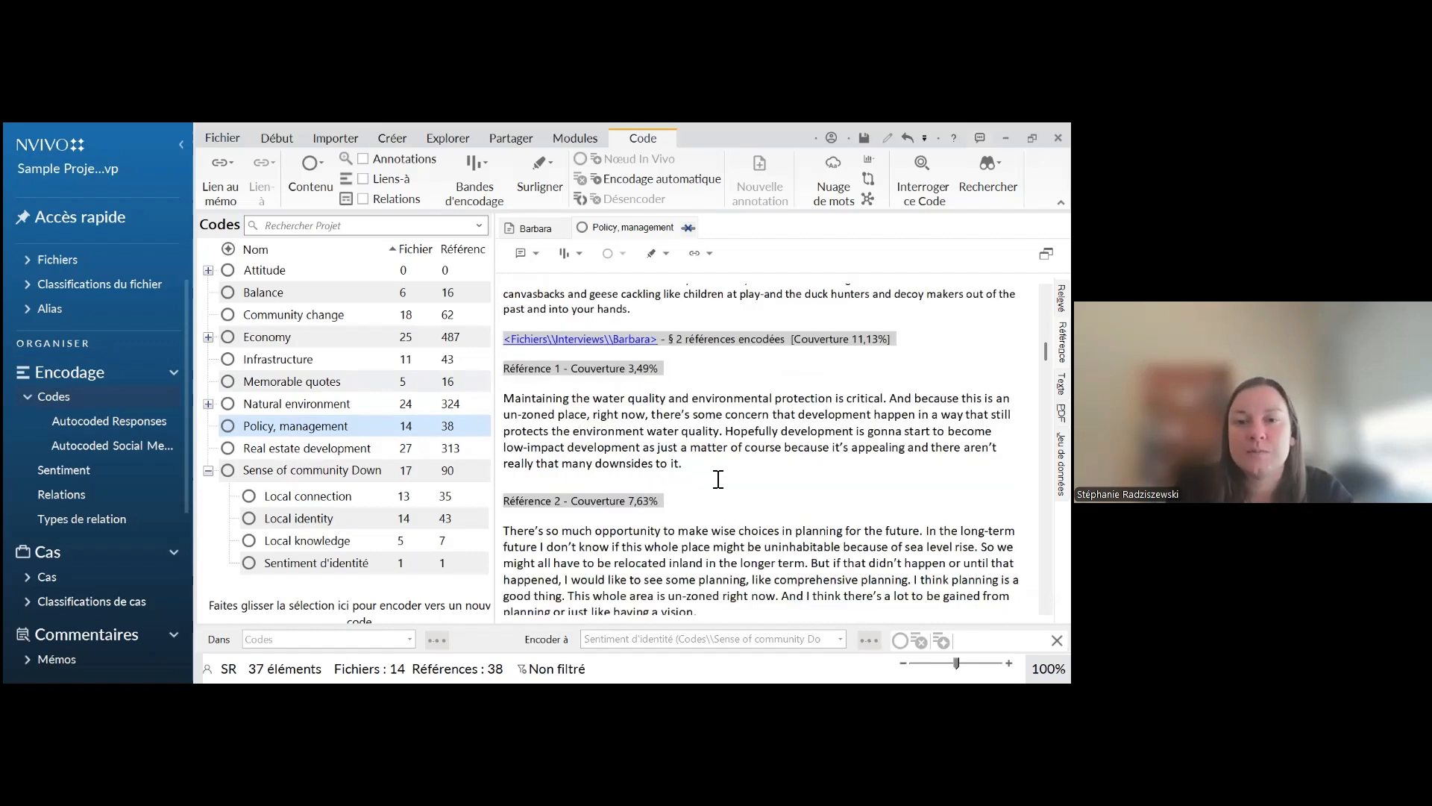
{"action": "scroll", "coordinate": [543, 421], "scroll_direction": "down", "scroll_amount": 2}
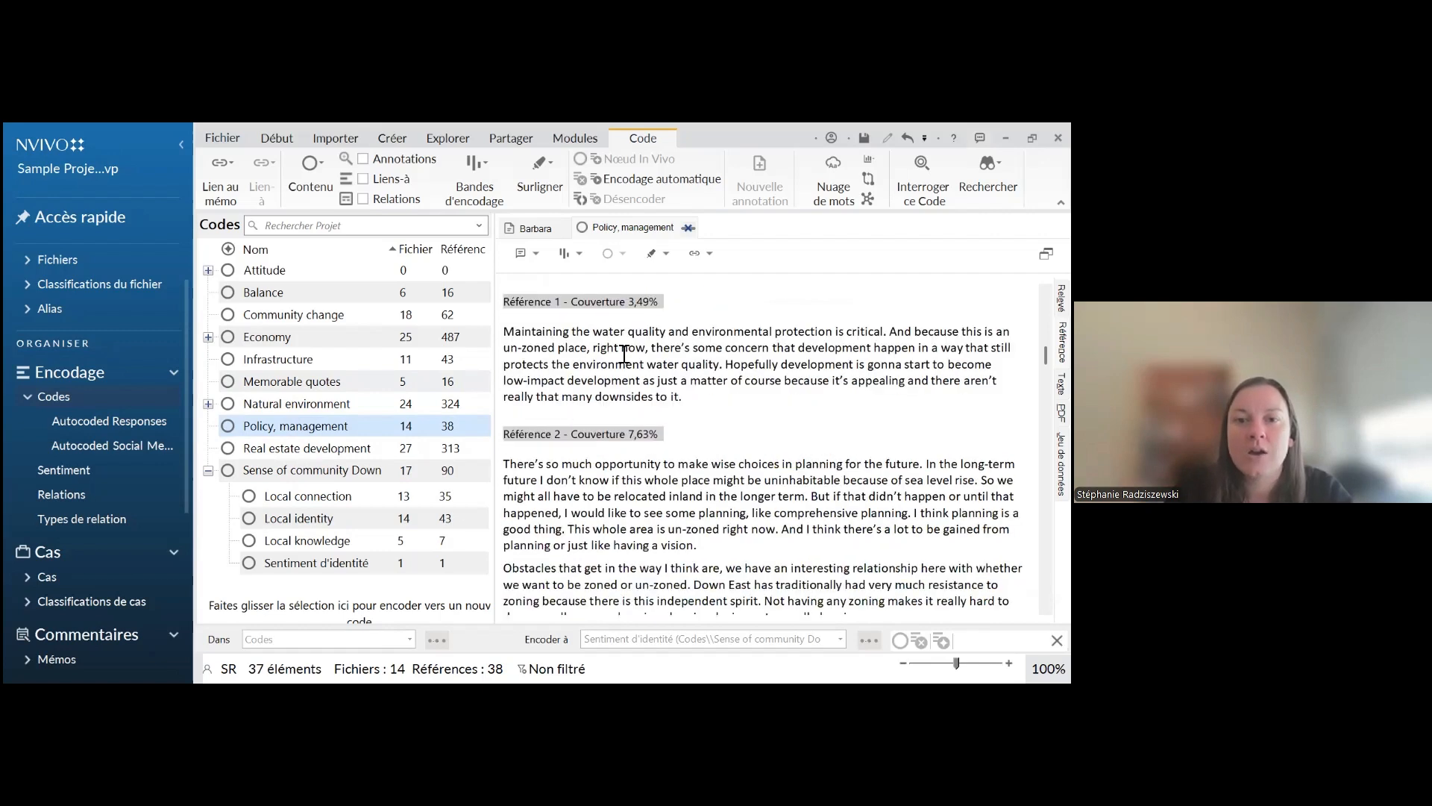
{"action": "scroll", "coordinate": [681, 391], "scroll_direction": "down", "scroll_amount": 4}
{"action": "scroll", "coordinate": [681, 410], "scroll_direction": "down", "scroll_amount": 4}
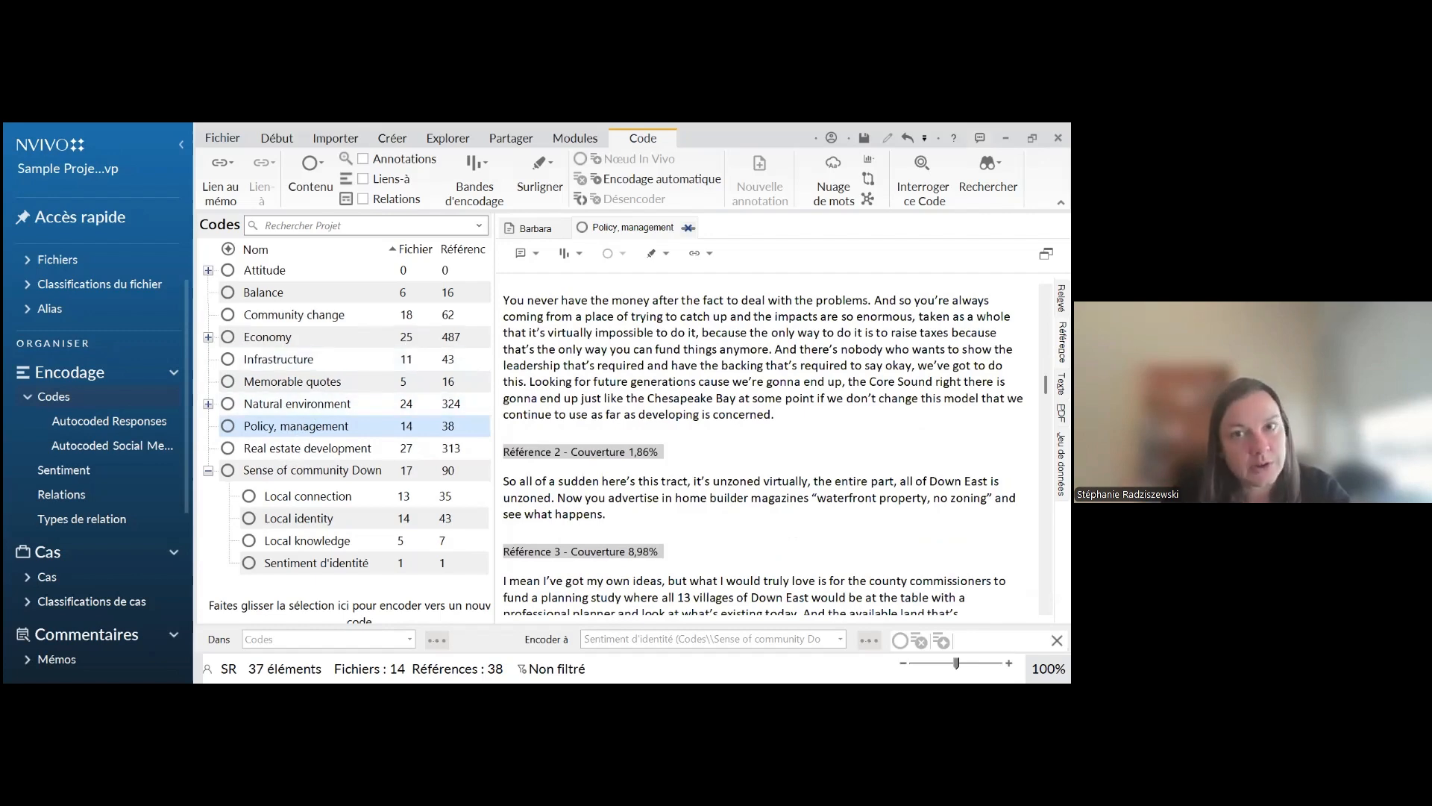
{"action": "scroll", "coordinate": [769, 448], "scroll_direction": "up", "scroll_amount": 20}
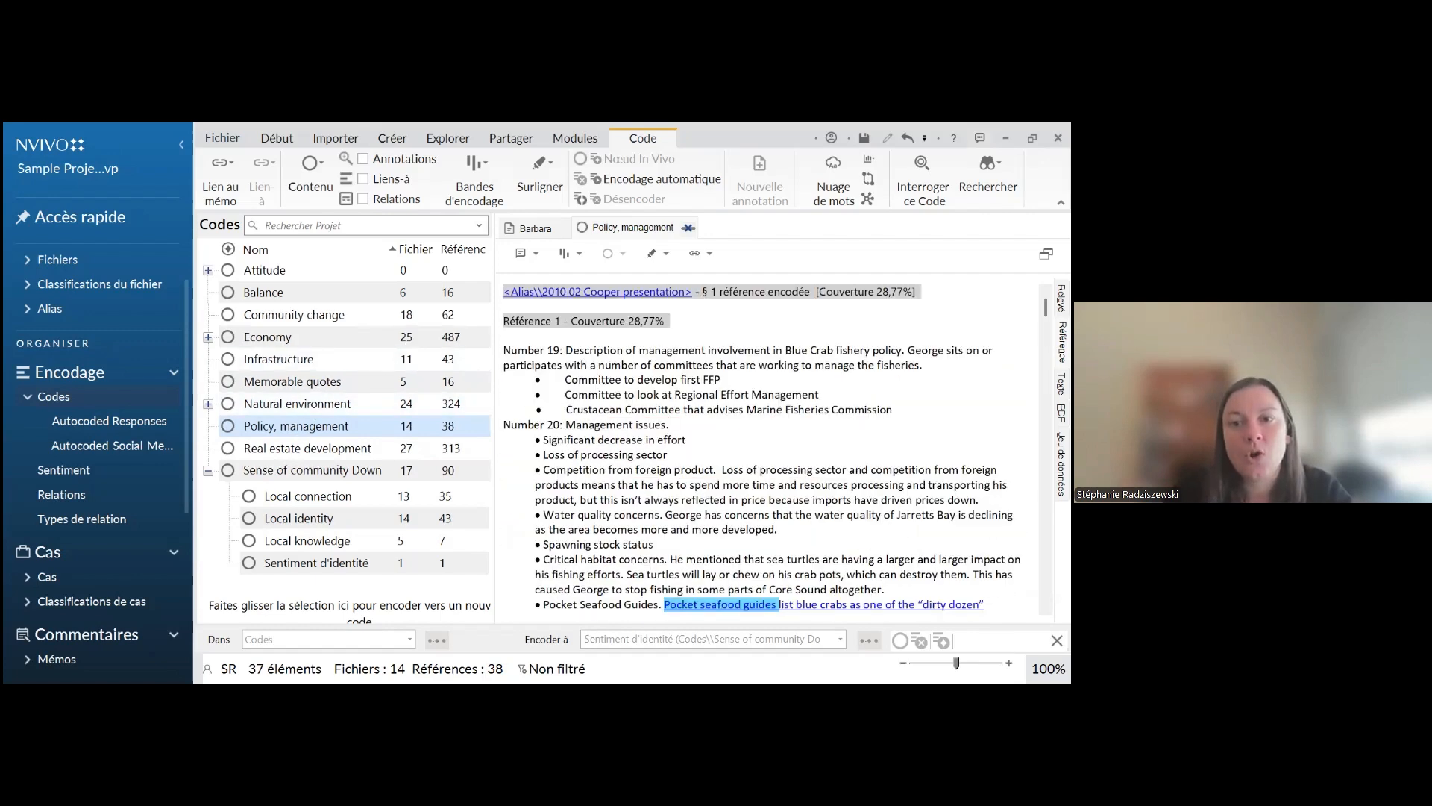
{"action": "scroll", "coordinate": [761, 448], "scroll_direction": "down", "scroll_amount": 20}
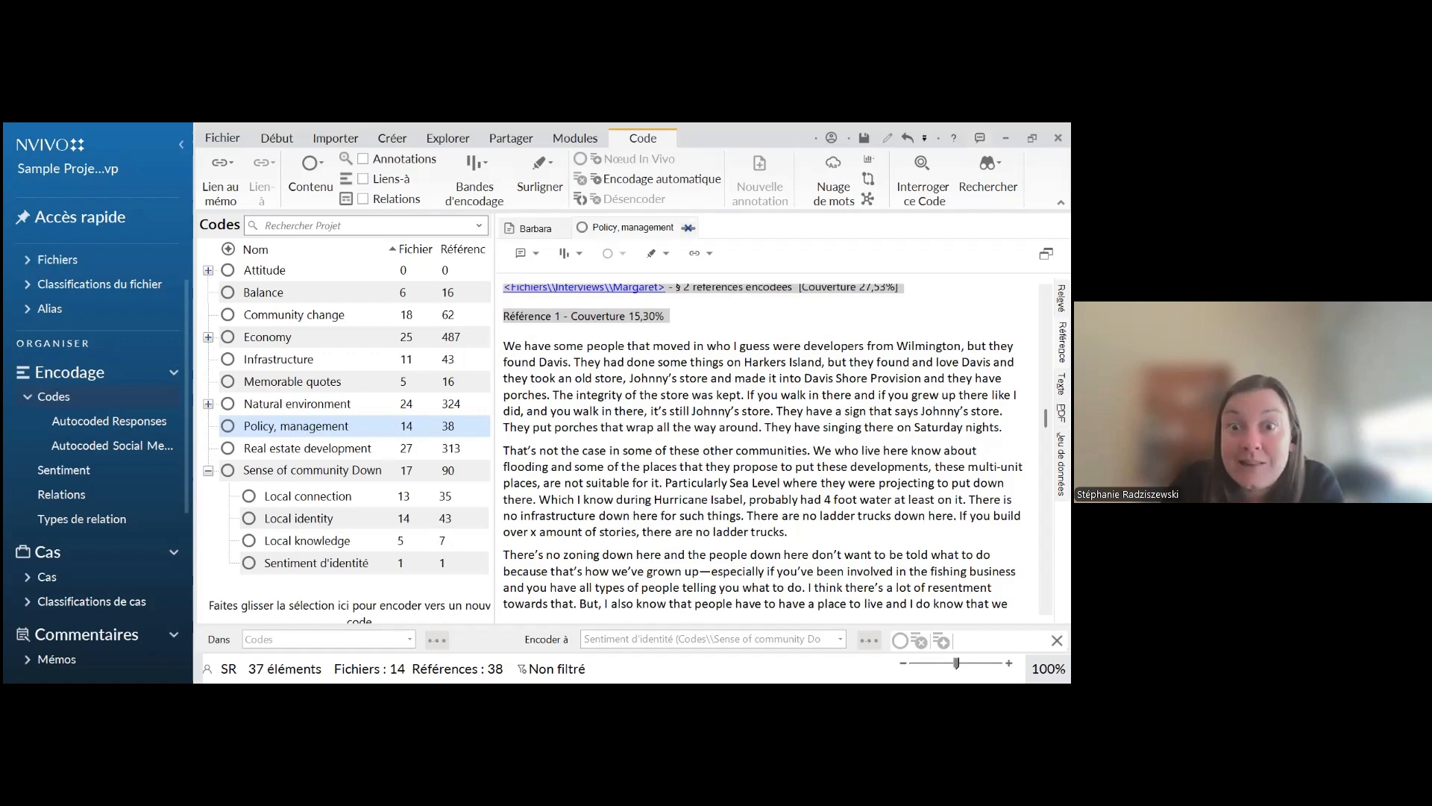
{"action": "scroll", "coordinate": [769, 447], "scroll_direction": "up", "scroll_amount": 5}
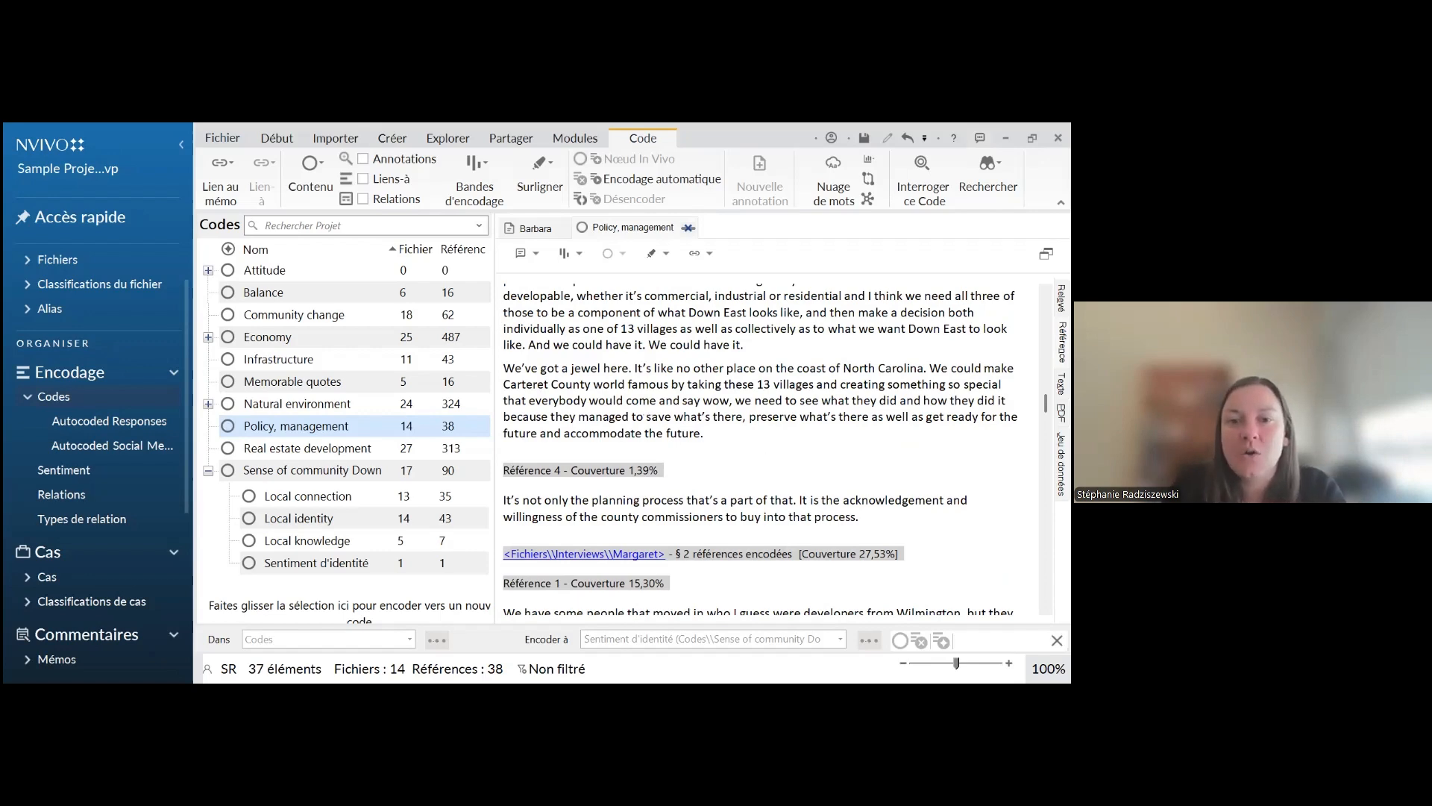
{"action": "scroll", "coordinate": [759, 448], "scroll_direction": "up", "scroll_amount": 5}
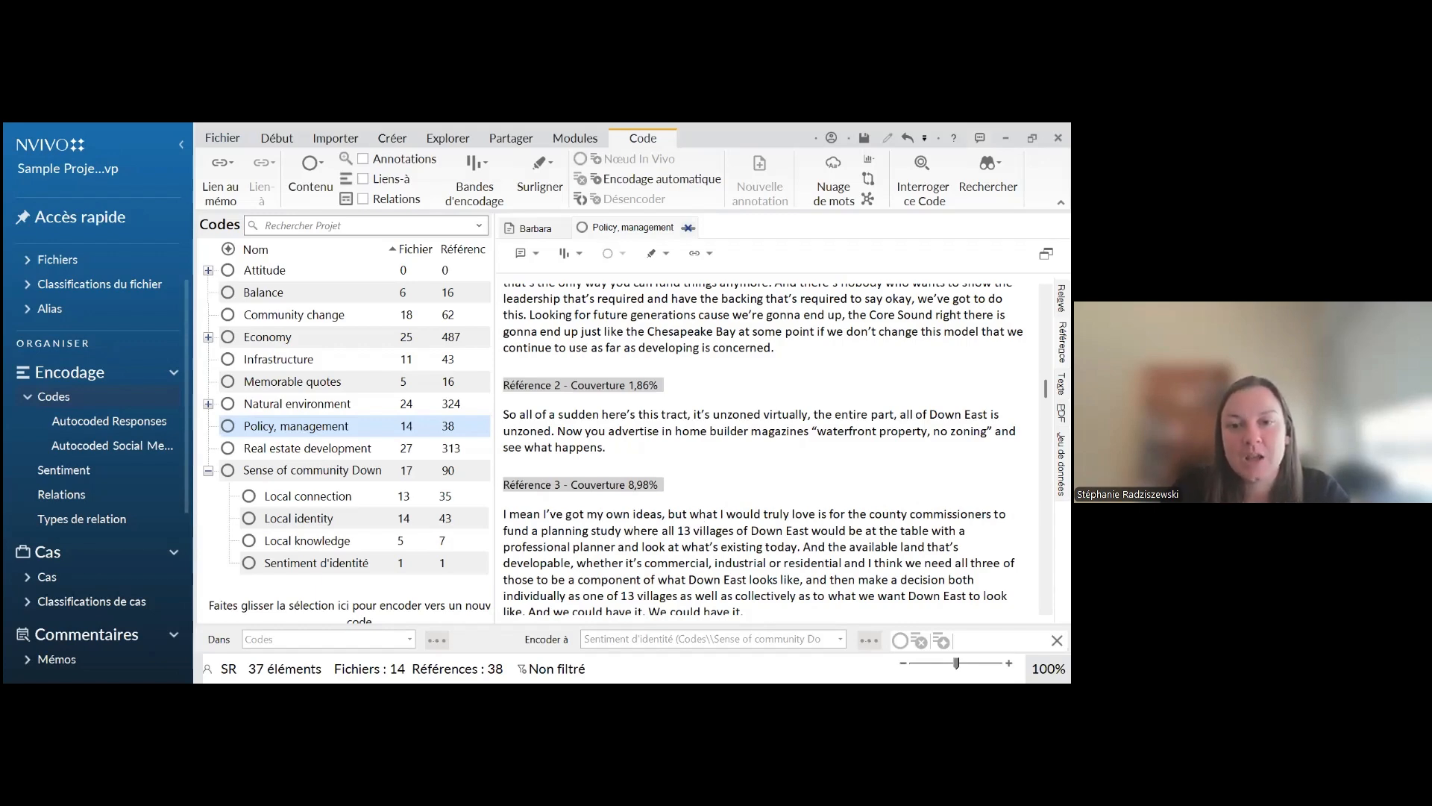
Check the "Début du codage" presentation slide, return to NVivo and close the "Policy, management" code
{"action": "key", "text": "alt+Tab"}
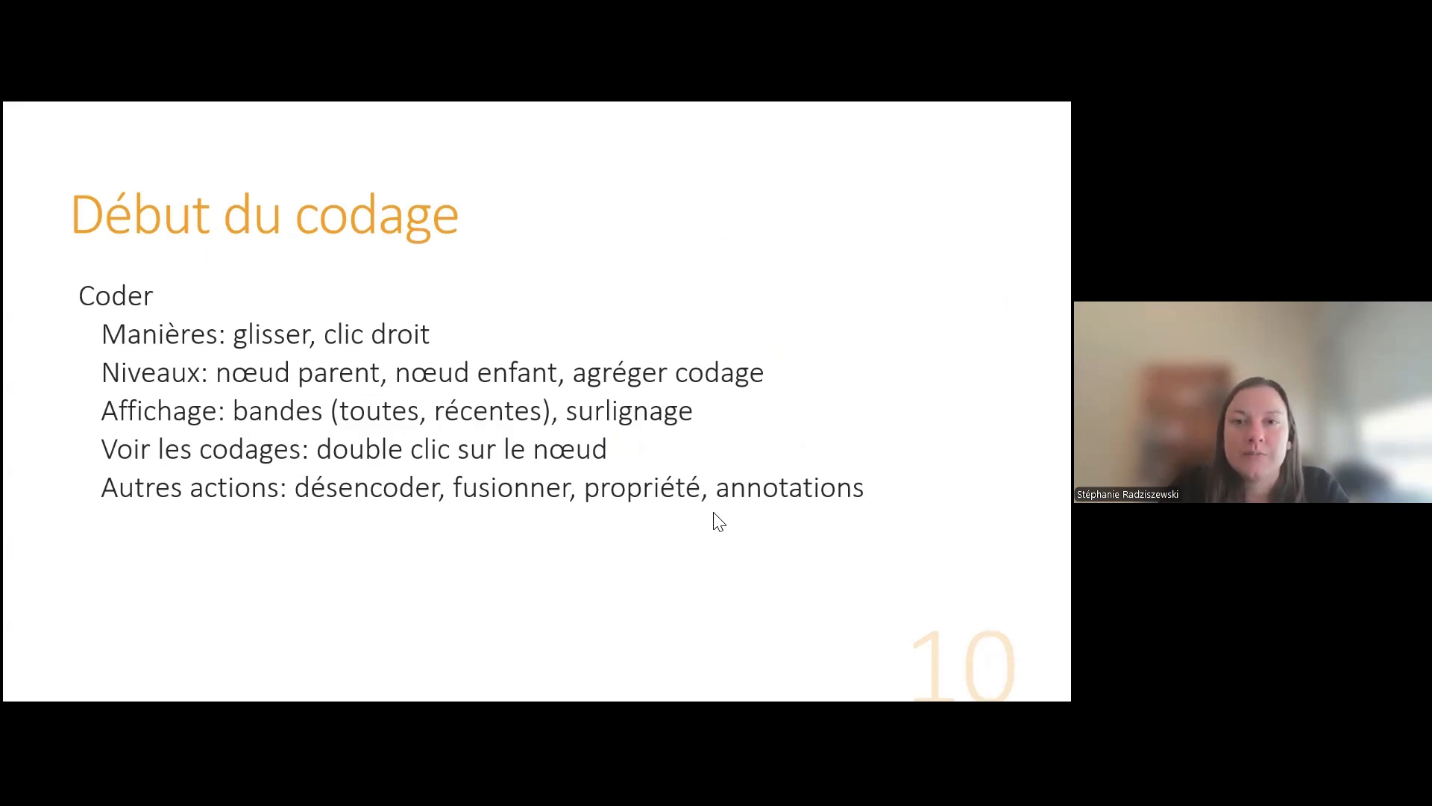
{"action": "key", "text": "alt+Tab"}
{"action": "left_click", "coordinate": [690, 228]}
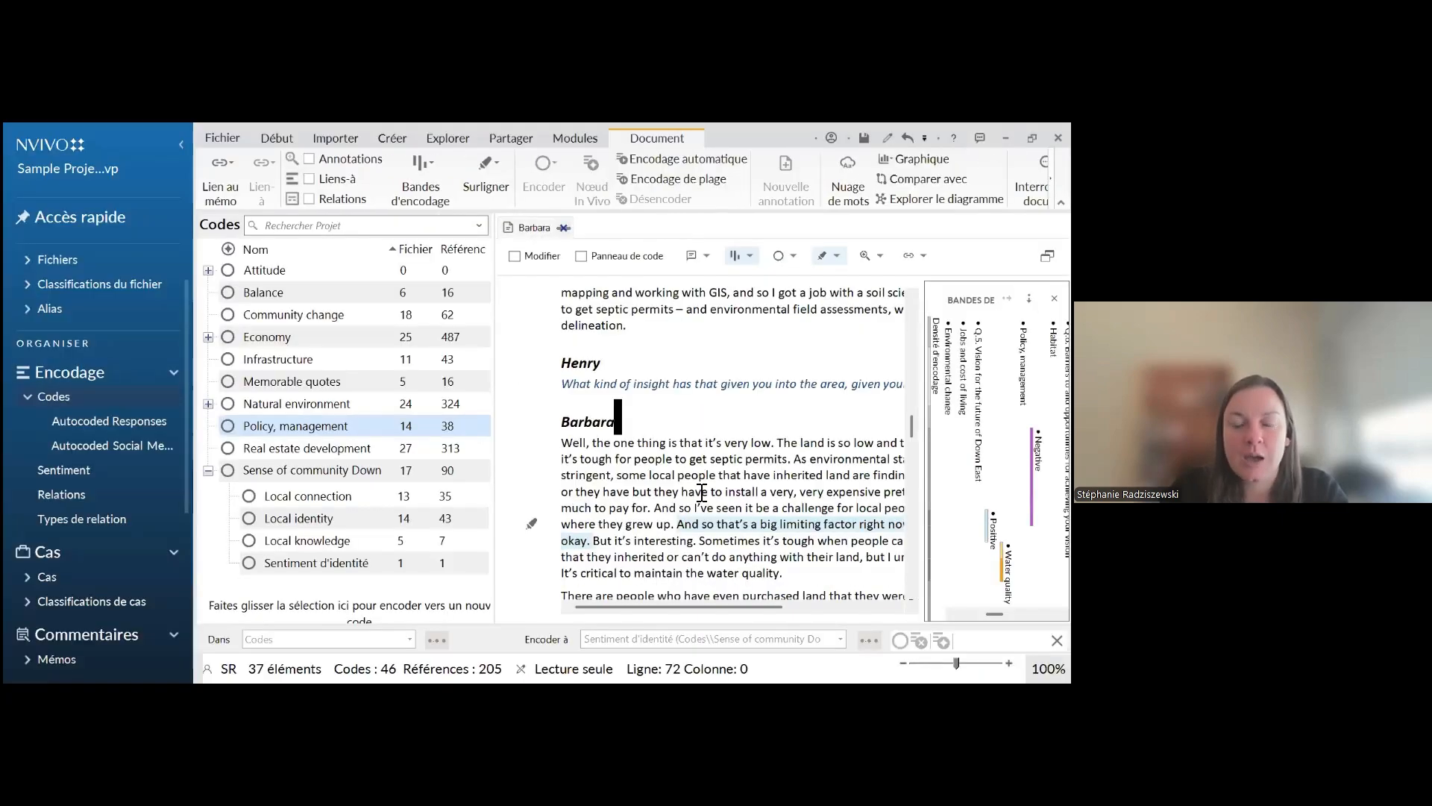
Turn off the coding stripes and the coding highlighting for the open interview
{"action": "left_click", "coordinate": [748, 255]}
{"action": "left_click", "coordinate": [765, 314]}
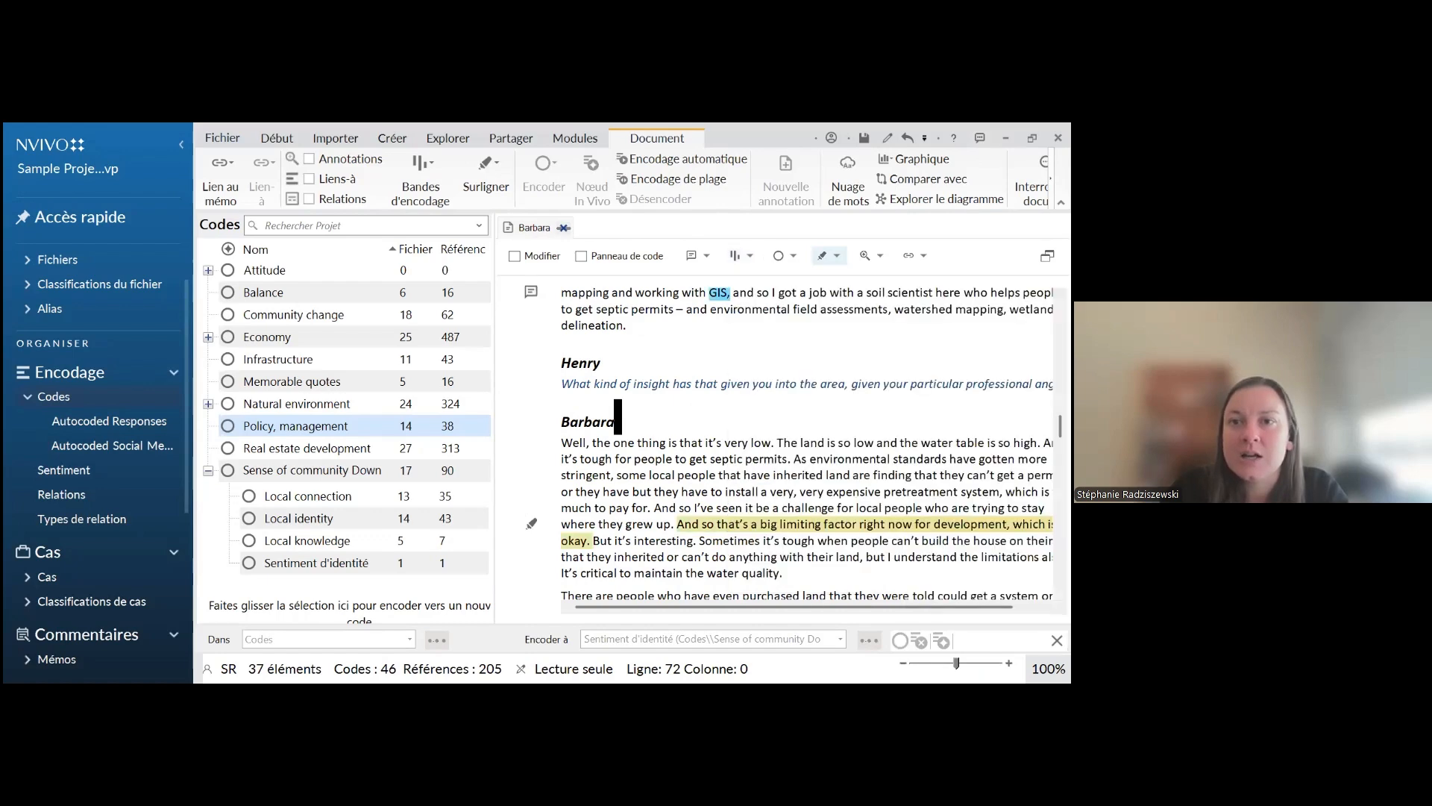
{"action": "left_click", "coordinate": [756, 255]}
{"action": "left_click", "coordinate": [769, 309]}
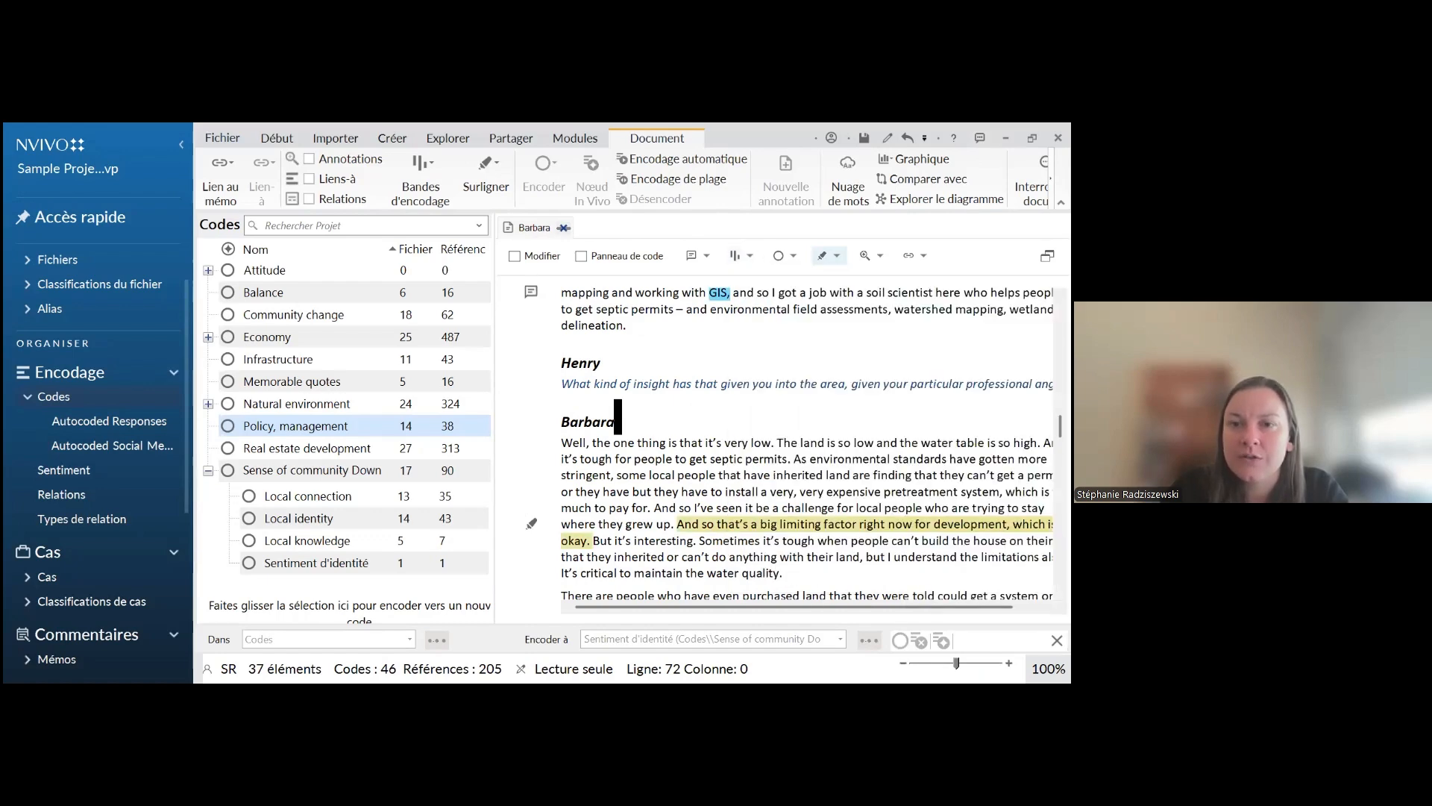
{"action": "left_click", "coordinate": [837, 255]}
{"action": "left_click", "coordinate": [918, 347]}
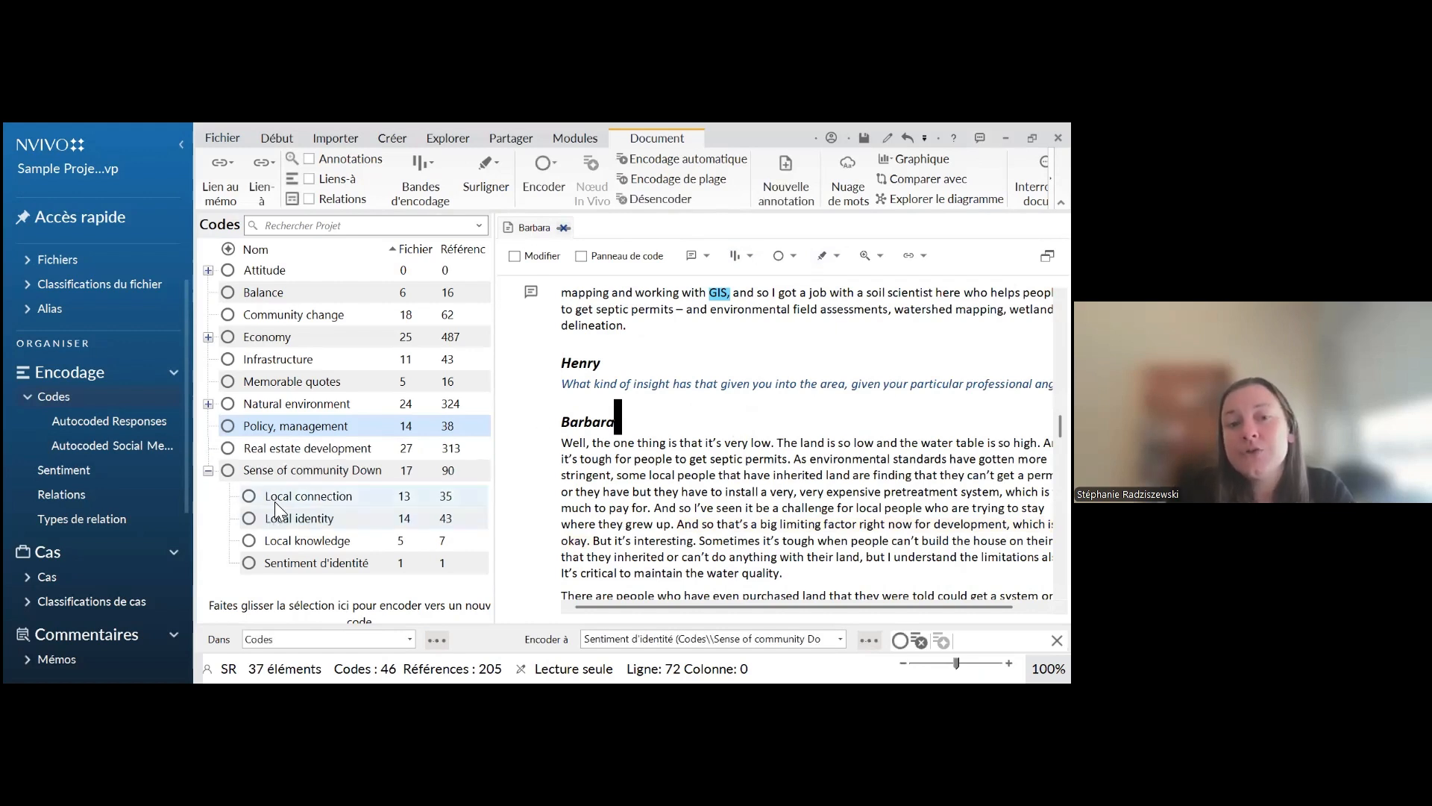
Move the "Sentiment d'identité" code out of "Sense of community Down East" and place it under "Infrastructure"
{"action": "left_click", "coordinate": [293, 573]}
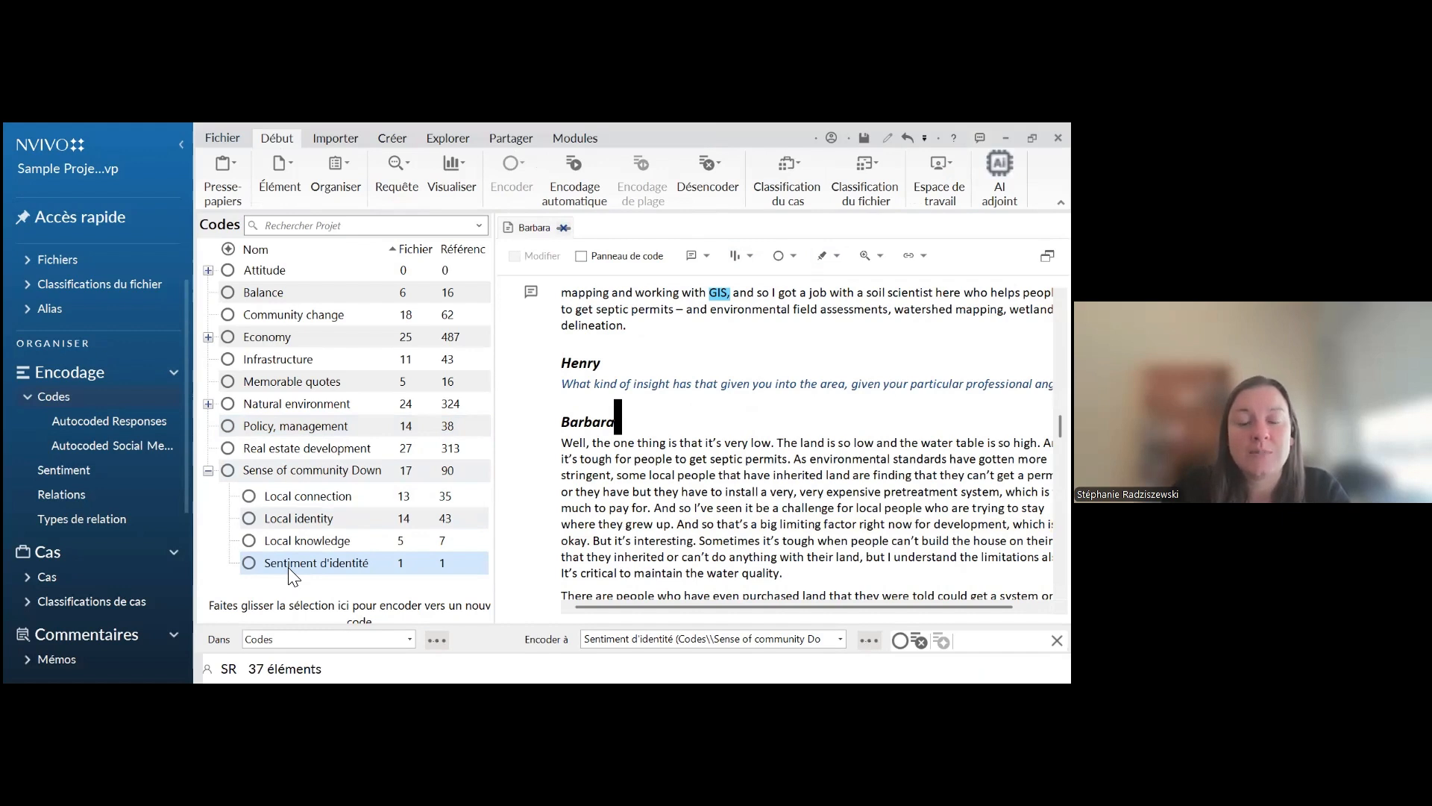
{"action": "left_click", "coordinate": [289, 568]}
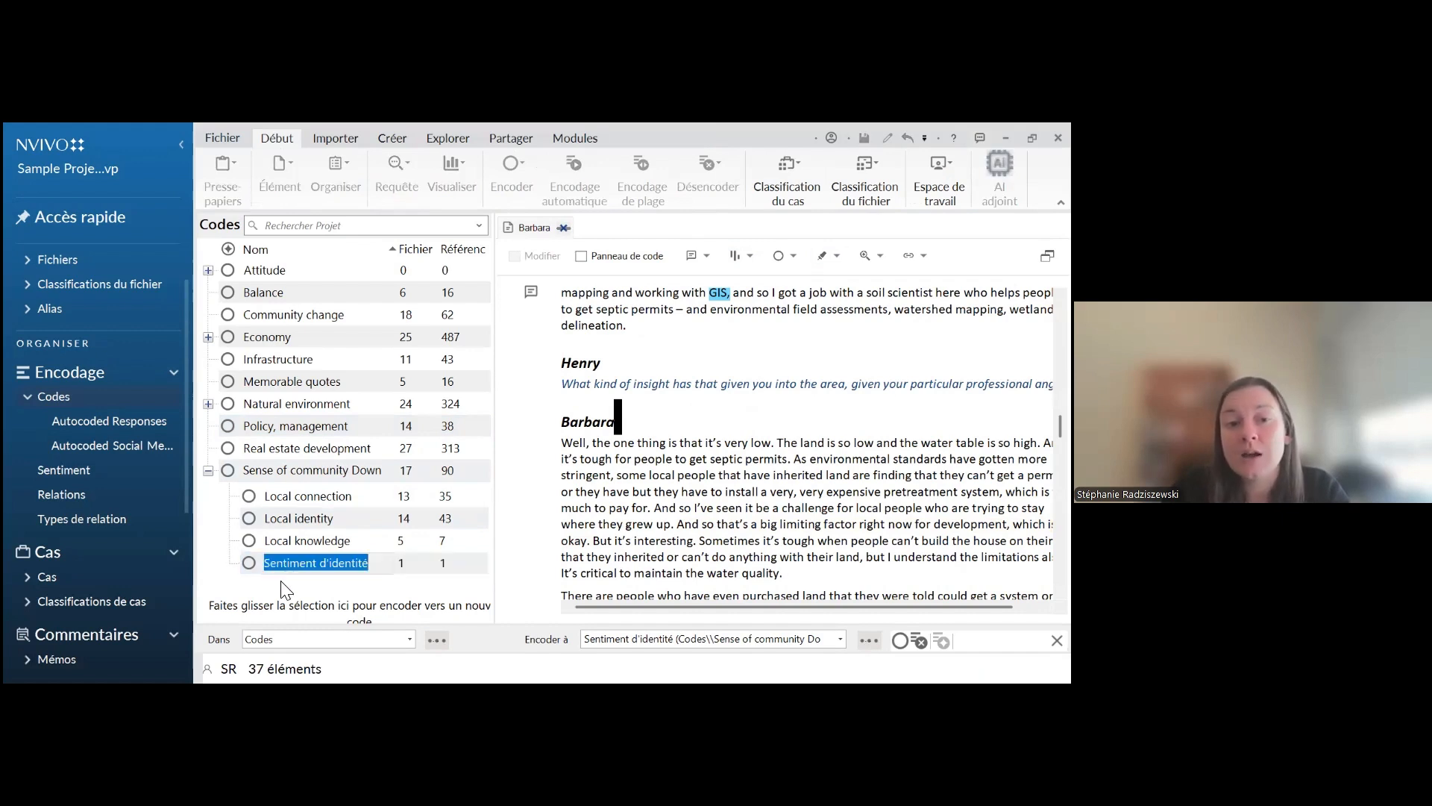
{"action": "left_click", "coordinate": [281, 582]}
{"action": "left_click", "coordinate": [293, 567]}
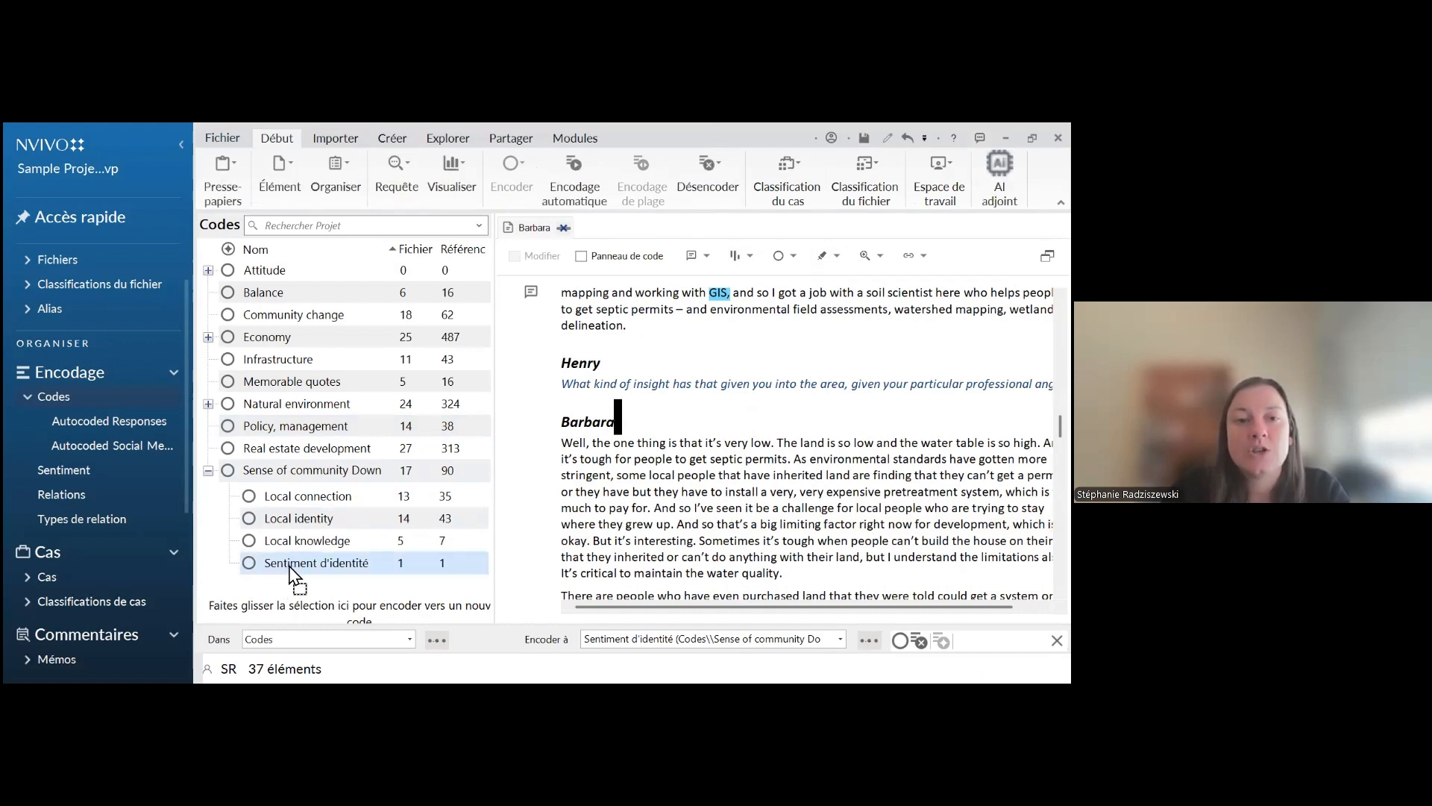
{"action": "left_click_drag", "start_coordinate": [291, 572], "coordinate": [315, 368]}
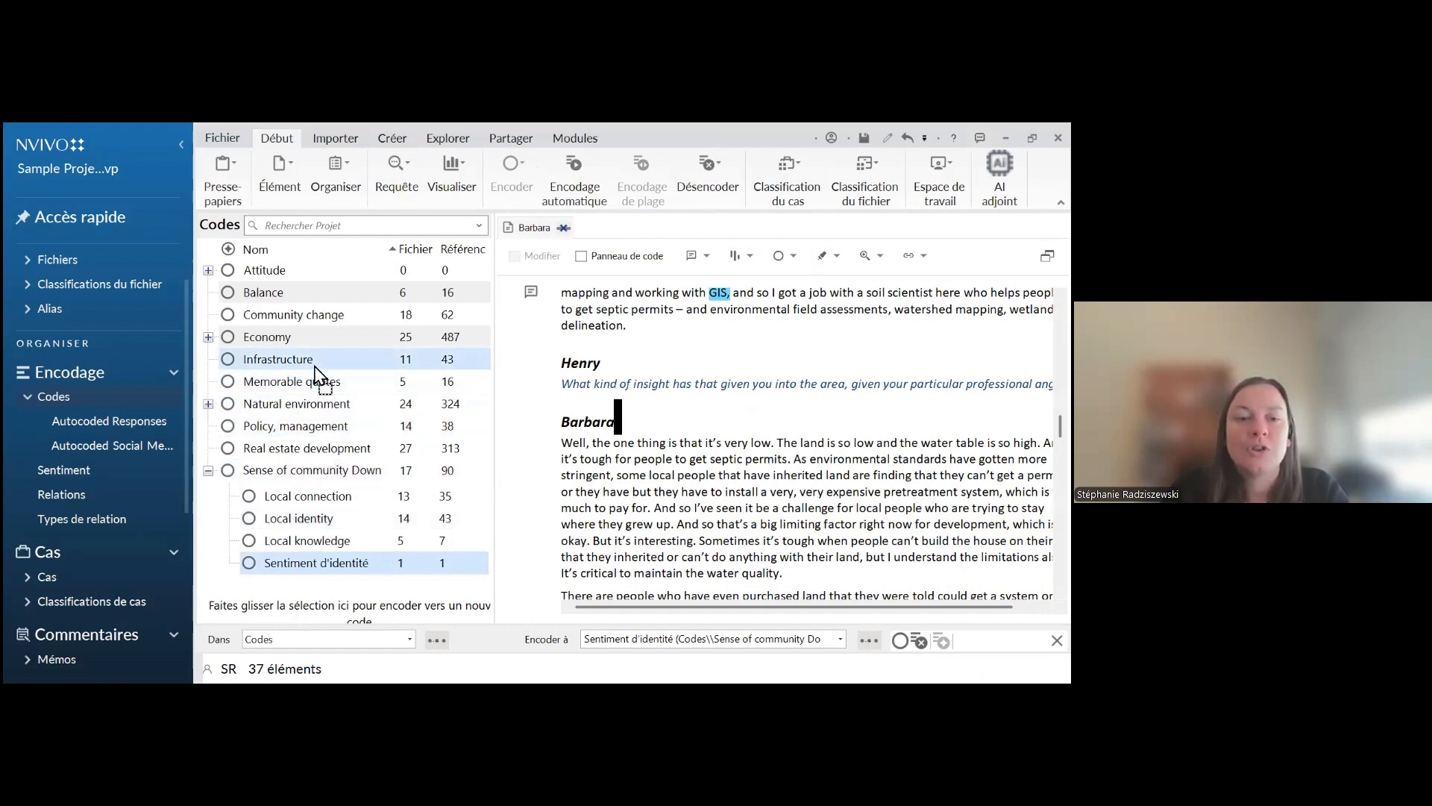
{"action": "mouse_move", "coordinate": [314, 367]}
{"action": "left_mouse_down"}
{"action": "mouse_move", "coordinate": [291, 566]}
{"action": "mouse_move", "coordinate": [304, 360]}
{"action": "left_mouse_up"}
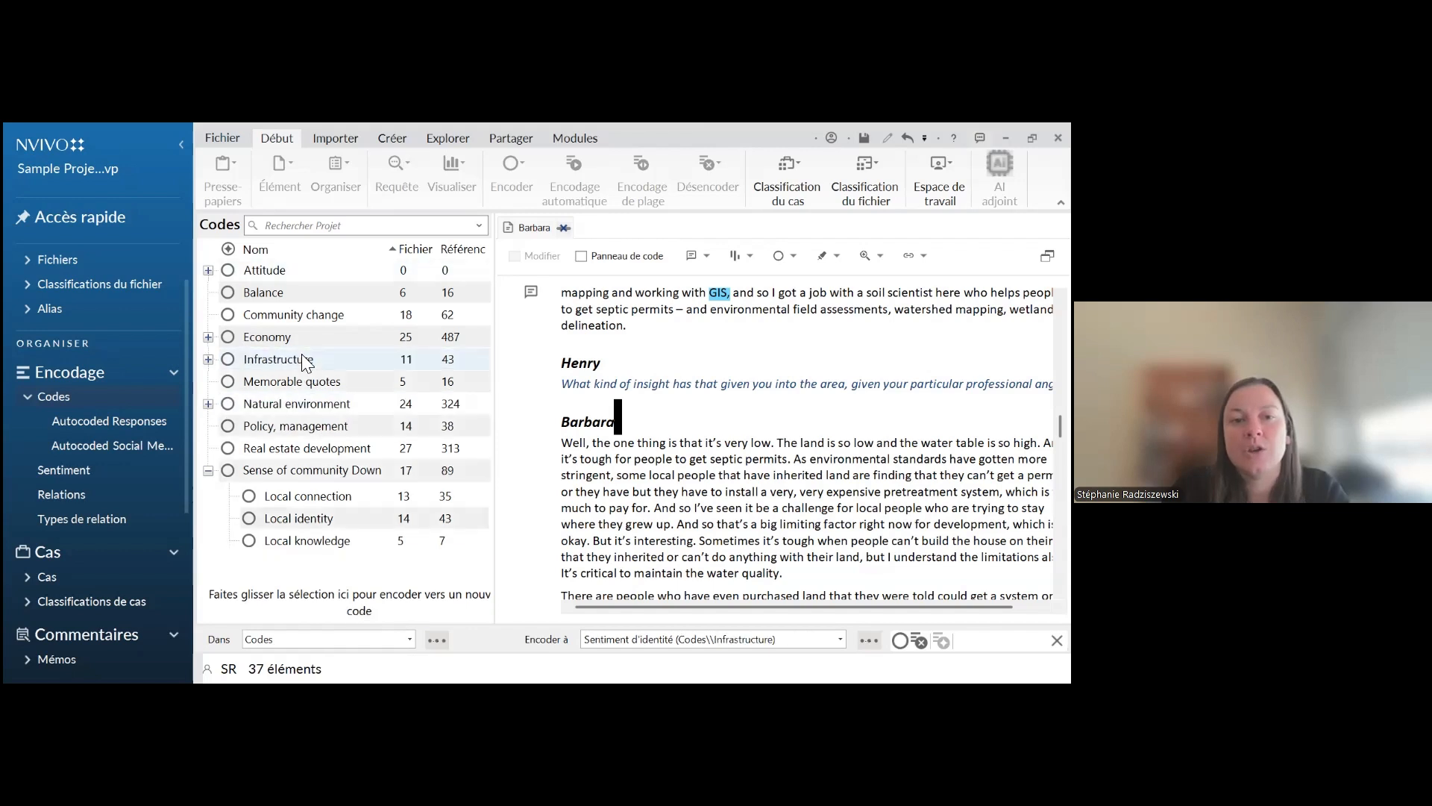
Expand the "Infrastructure" code to check its child code, and collapse it again
{"action": "left_click", "coordinate": [209, 358]}
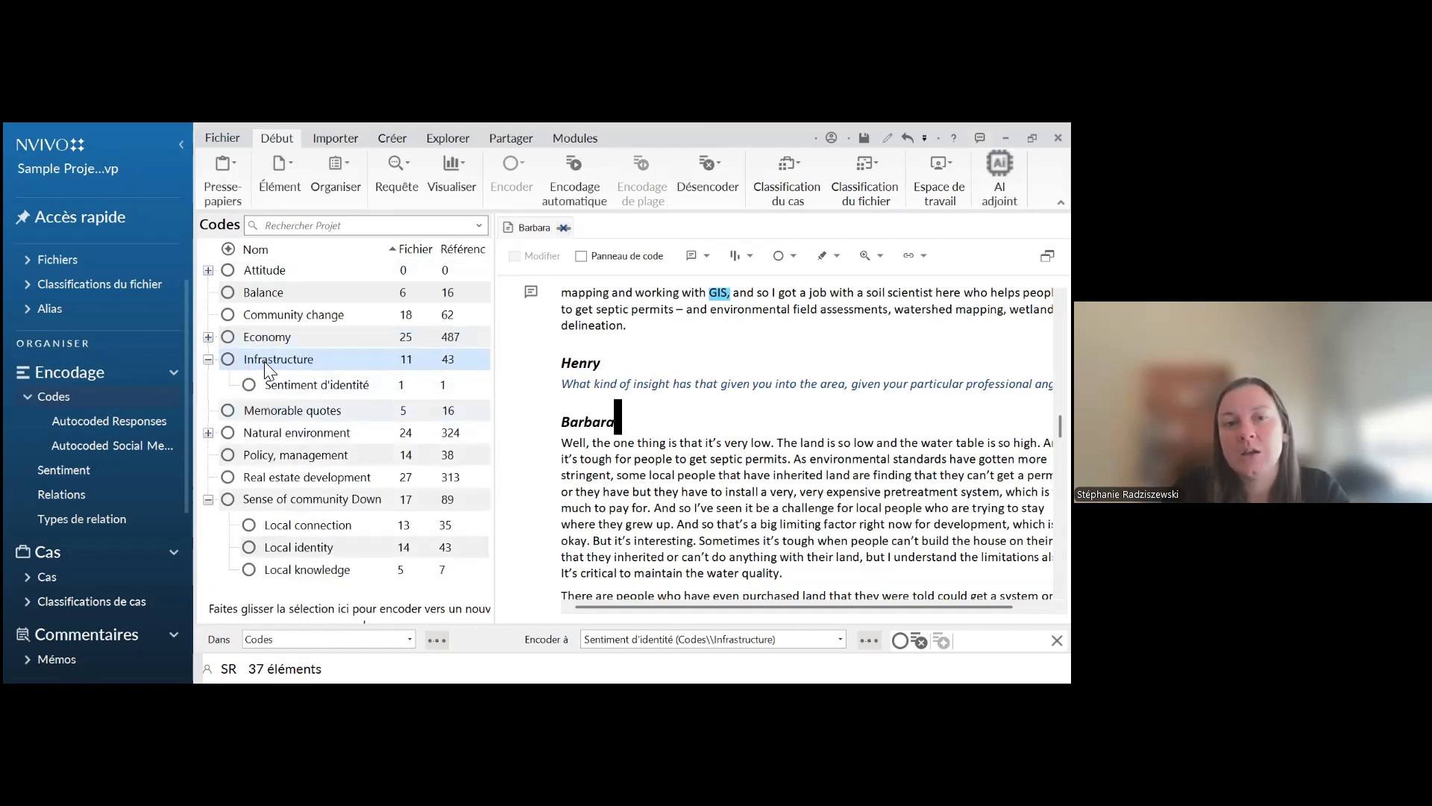
{"action": "left_click", "coordinate": [209, 358]}
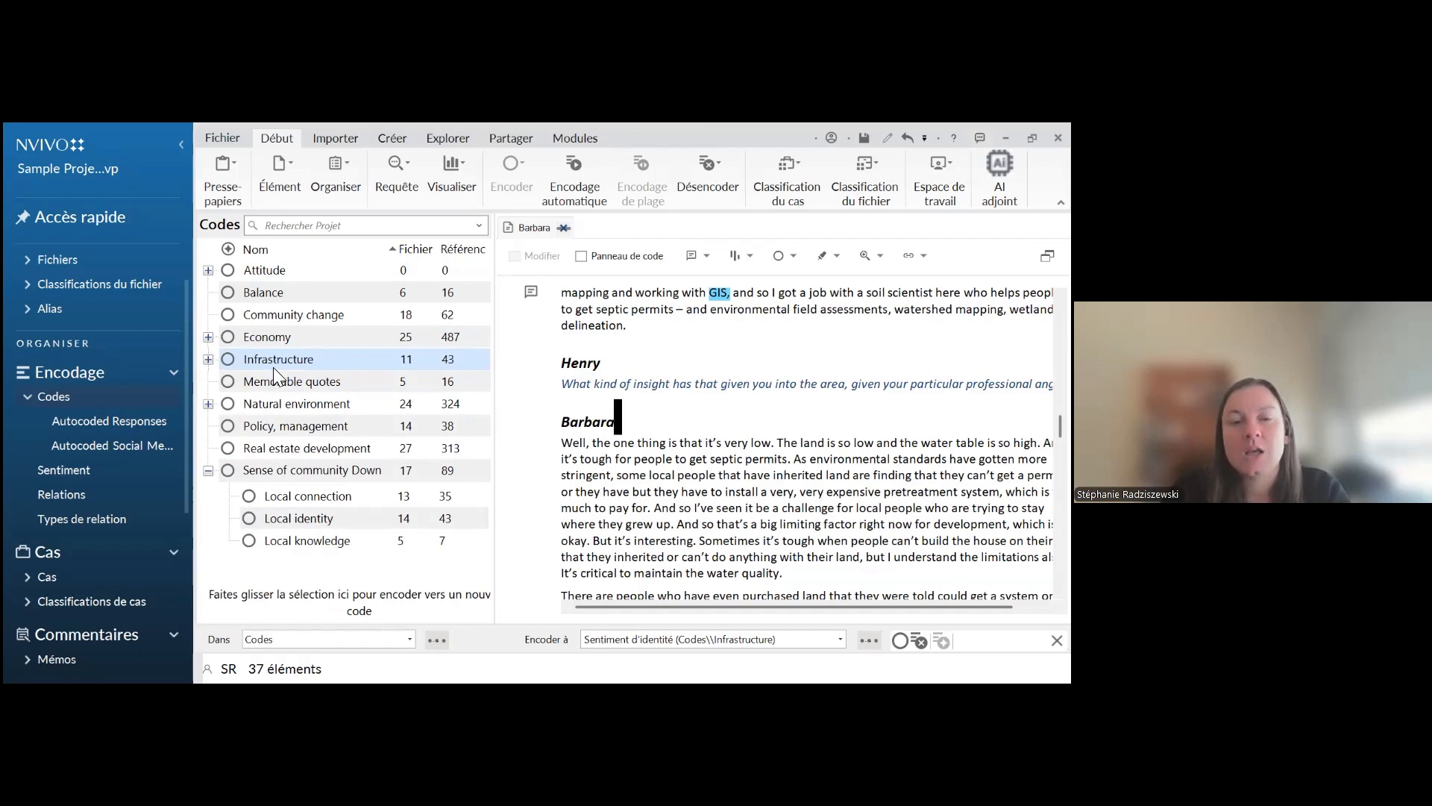
Create a new annotation on the interview passage running from "Well, the one thing is that it's very low" to "much to pay for."
{"action": "left_click", "coordinate": [646, 474]}
{"action": "scroll", "coordinate": [646, 474], "scroll_direction": "down", "scroll_amount": 3}
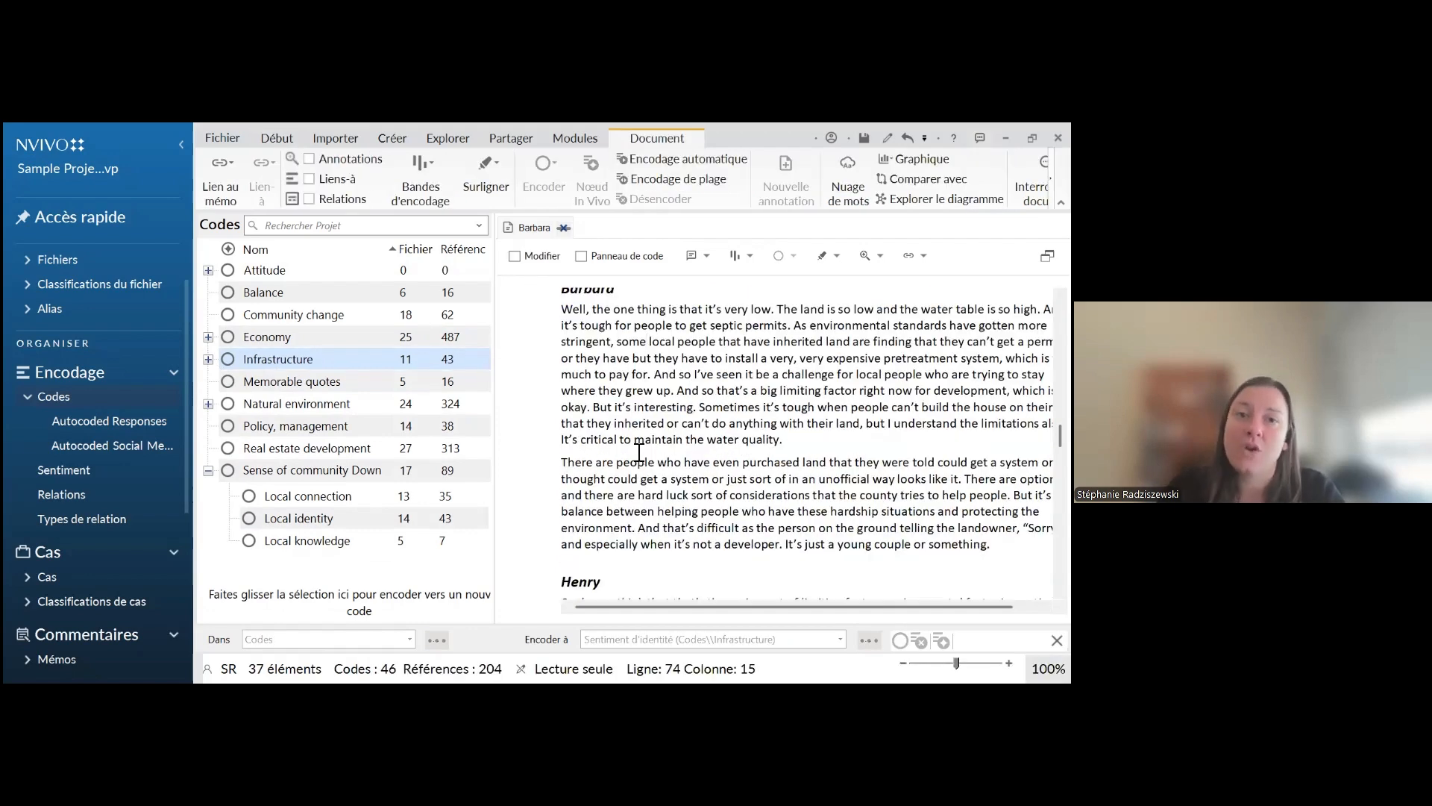
{"action": "left_click", "coordinate": [564, 310]}
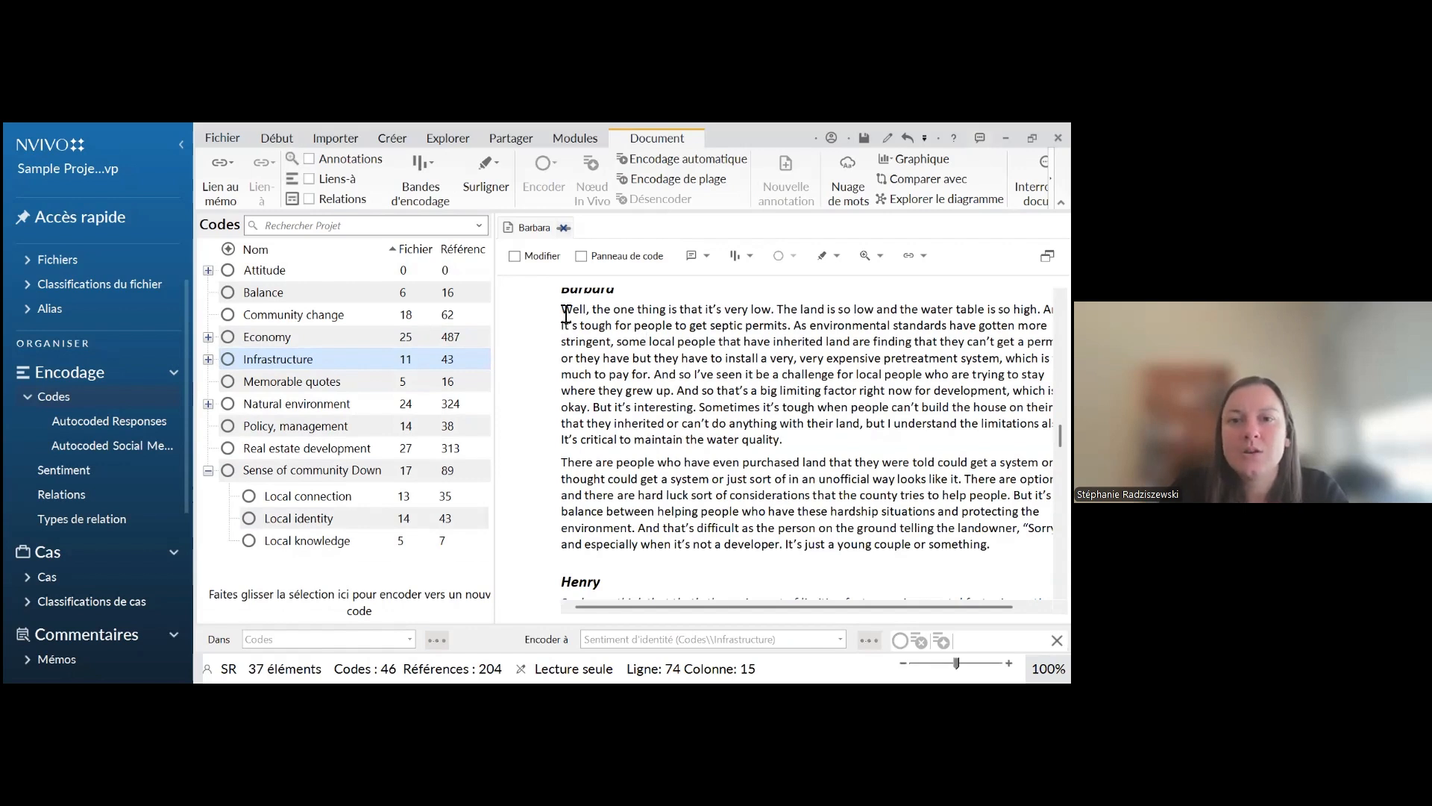
{"action": "left_click_drag", "start_coordinate": [602, 341], "coordinate": [654, 377]}
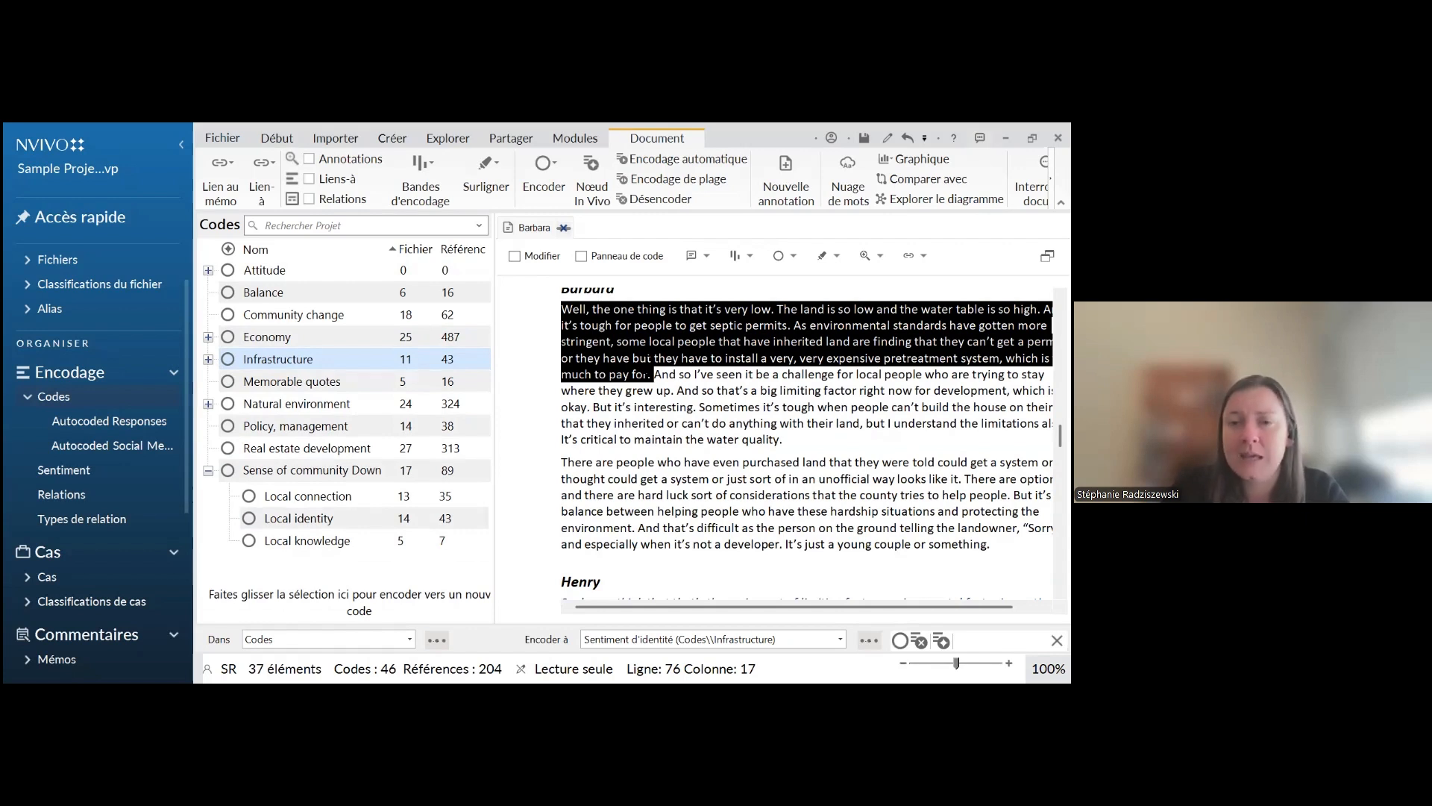
{"action": "right_click", "coordinate": [617, 337]}
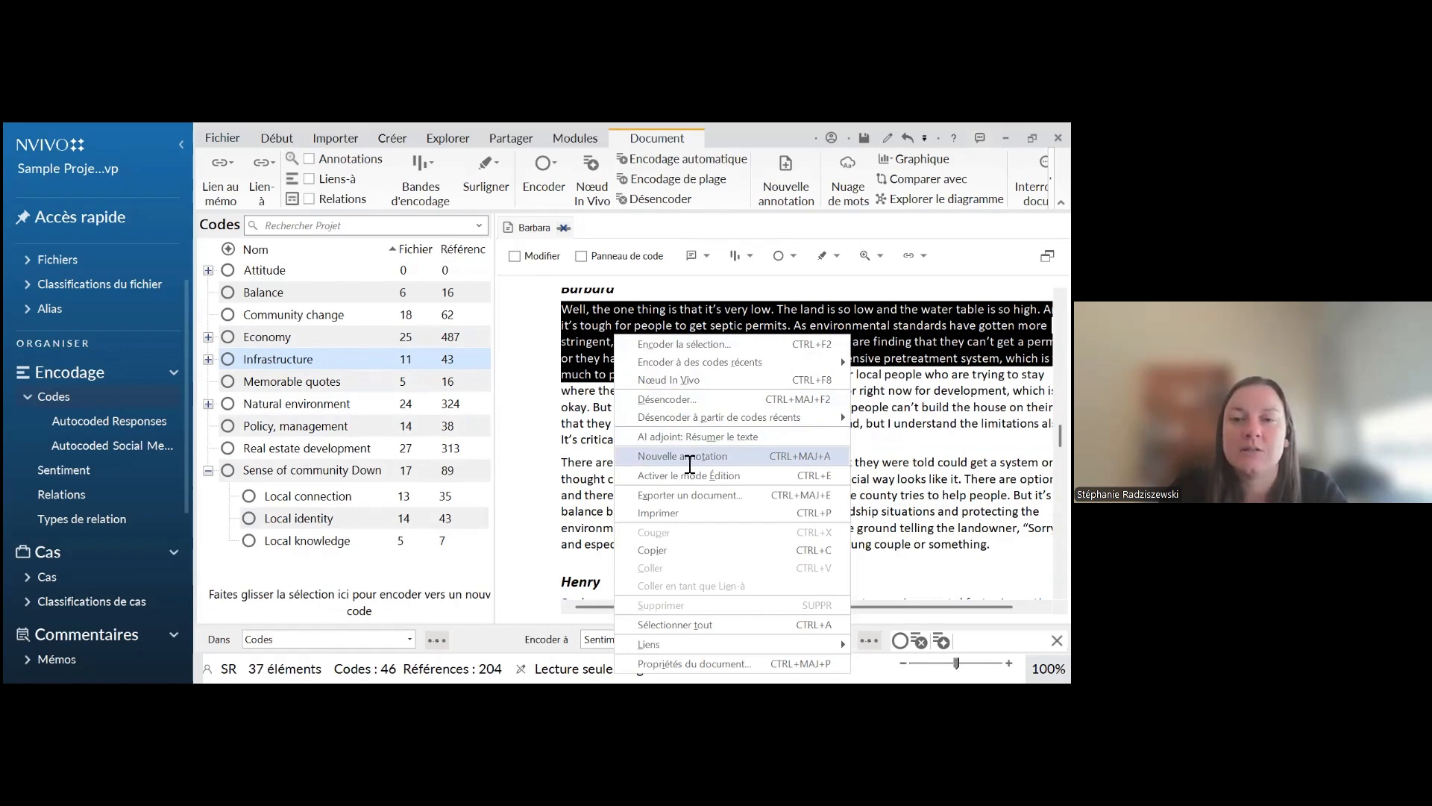
{"action": "left_click", "coordinate": [684, 457]}
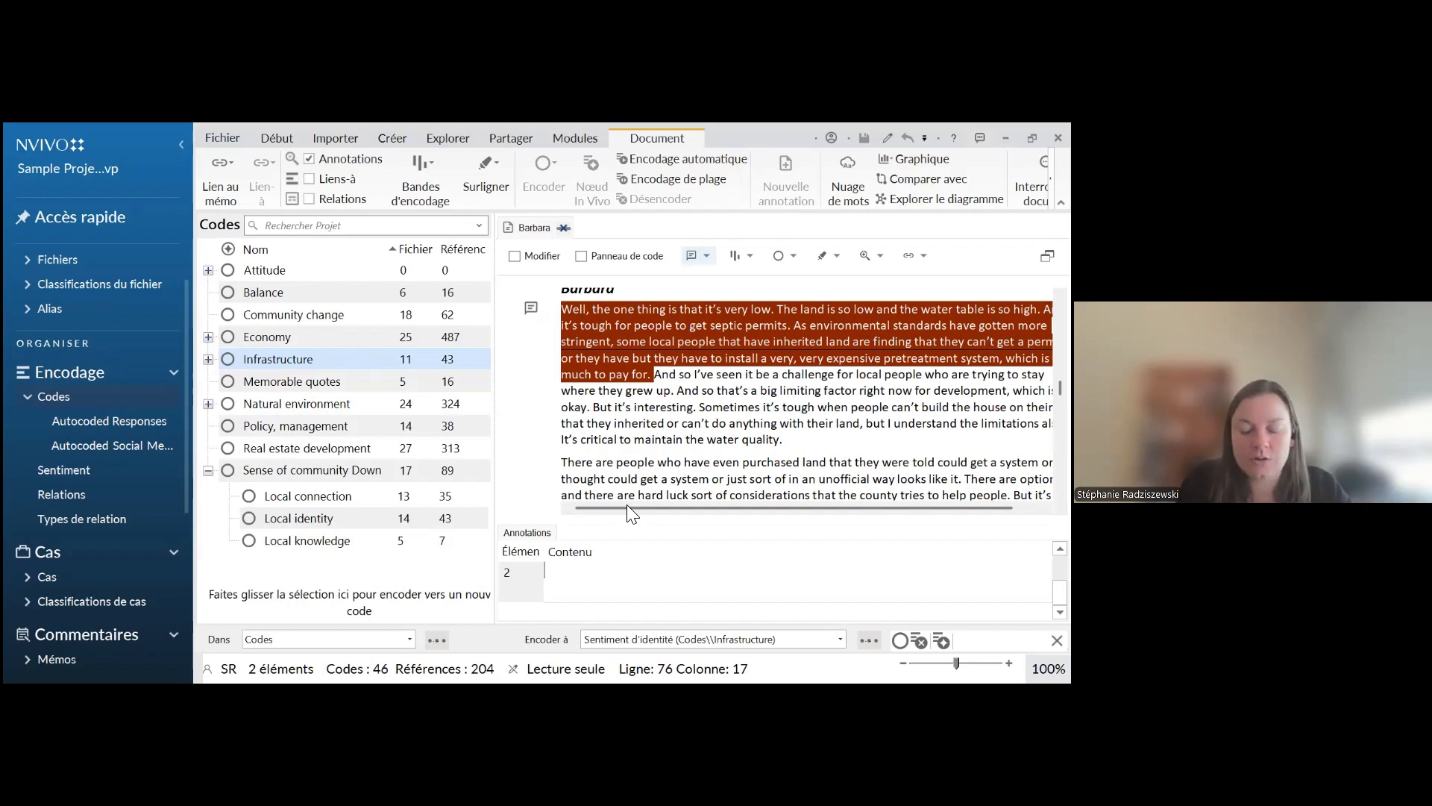
Enter the annotation text "Vérifier propos de", the interviewee's first name, and "concernant le permis de fosses sceptiques."
{"action": "type", "text": "Vérifi"}
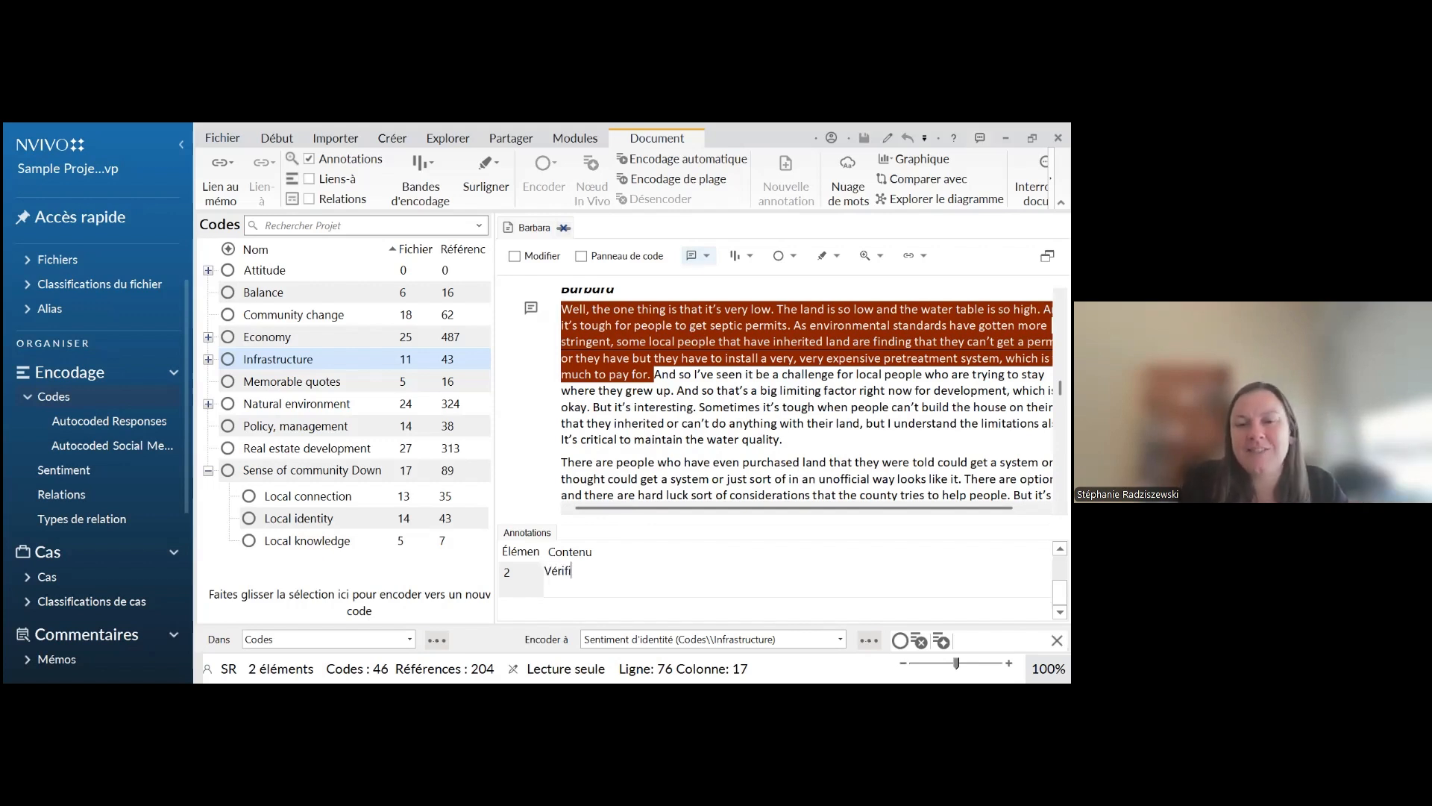
{"action": "type", "text": "er propos d"}
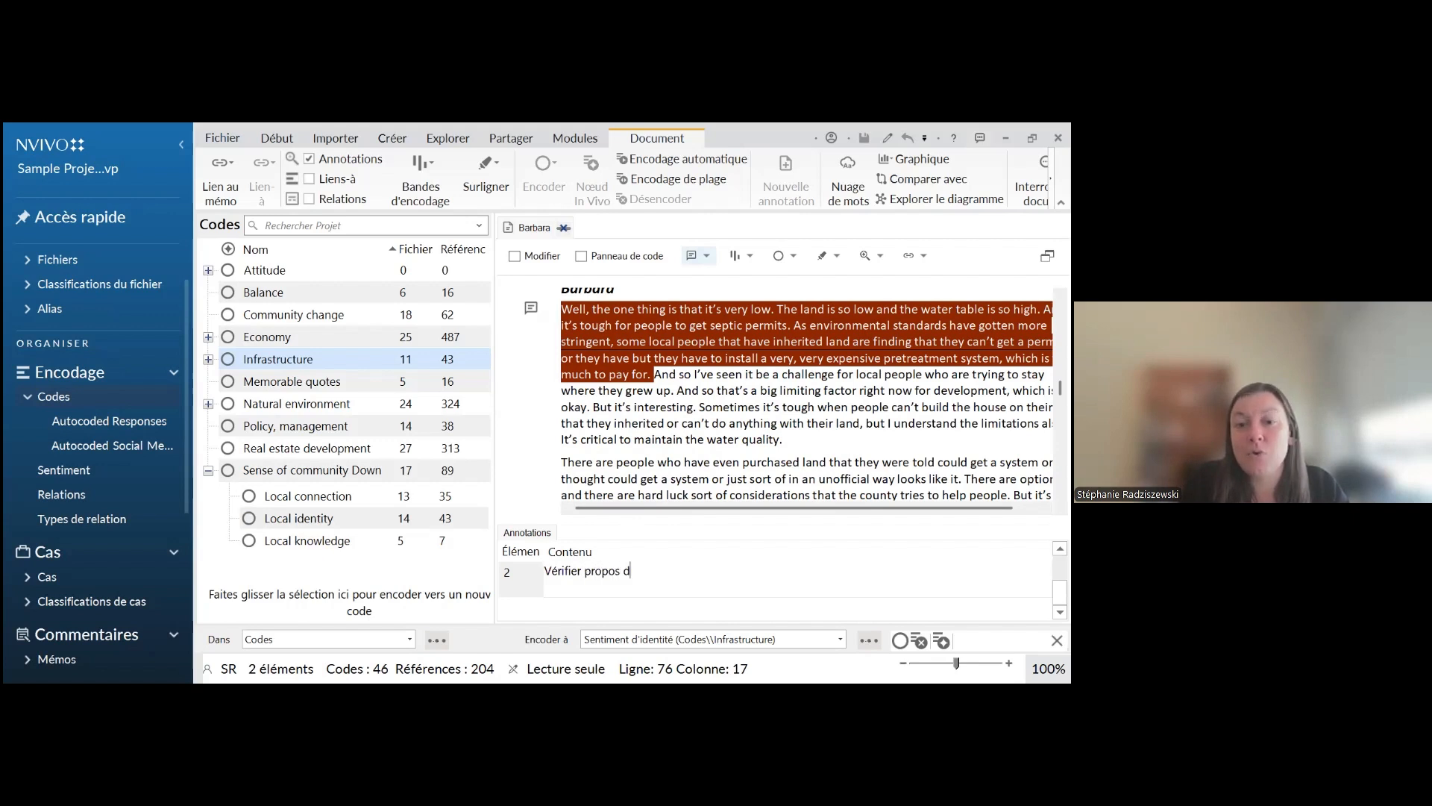
{"action": "type", "text": "e Charles concern"}
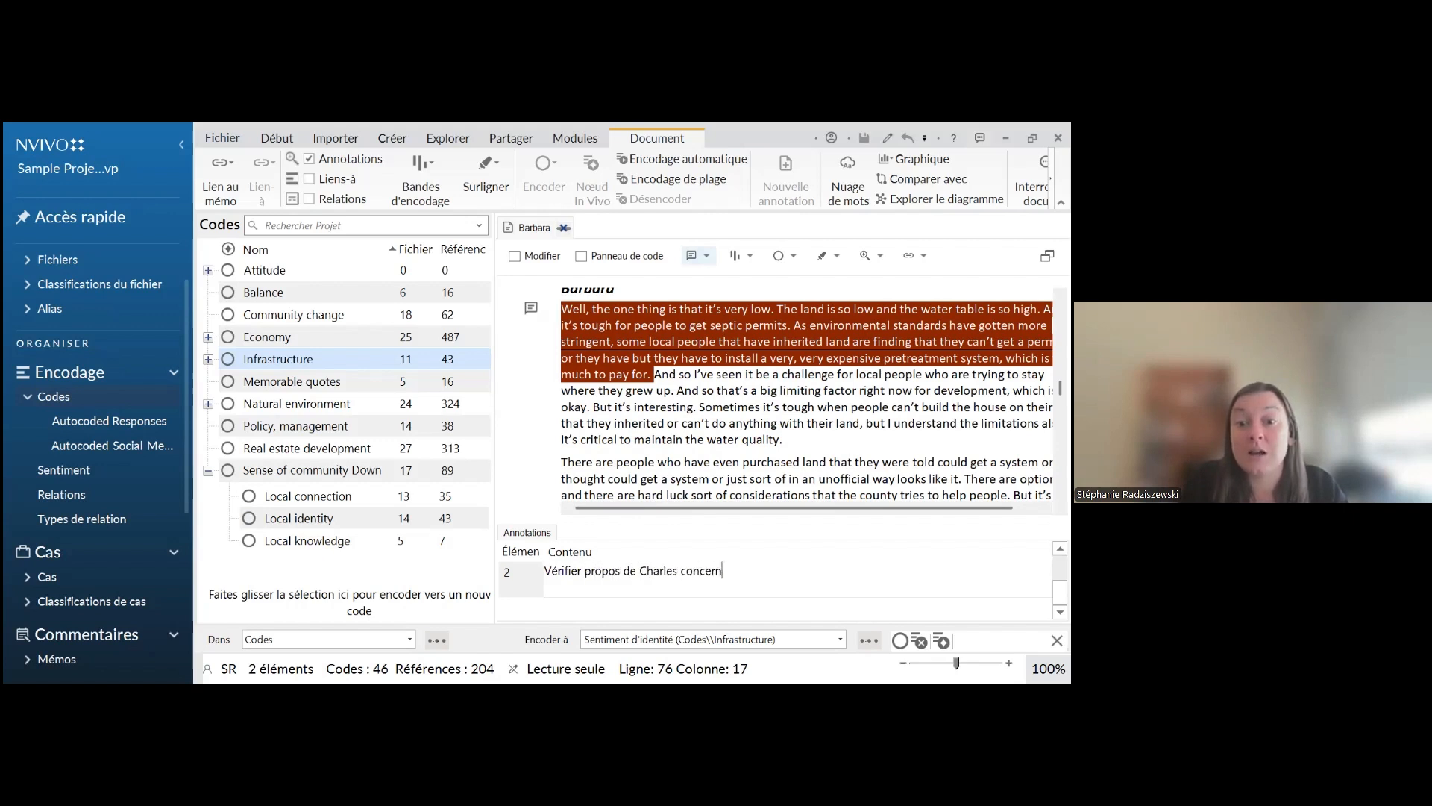
{"action": "type", "text": "ant le permis de gos"}
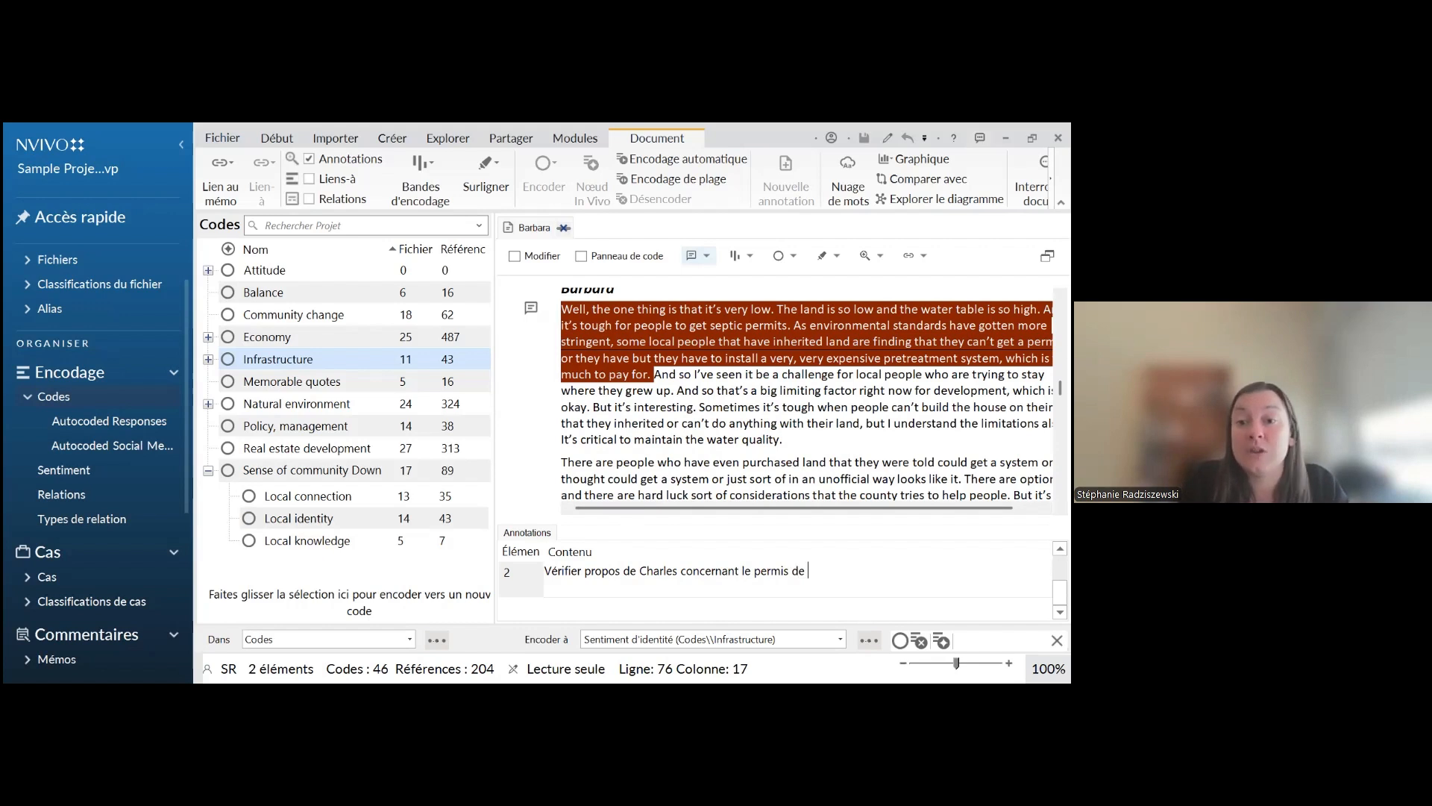
{"action": "key", "text": "BackSpace"}
{"action": "key", "text": "BackSpace"}
{"action": "key", "text": "BackSpace"}
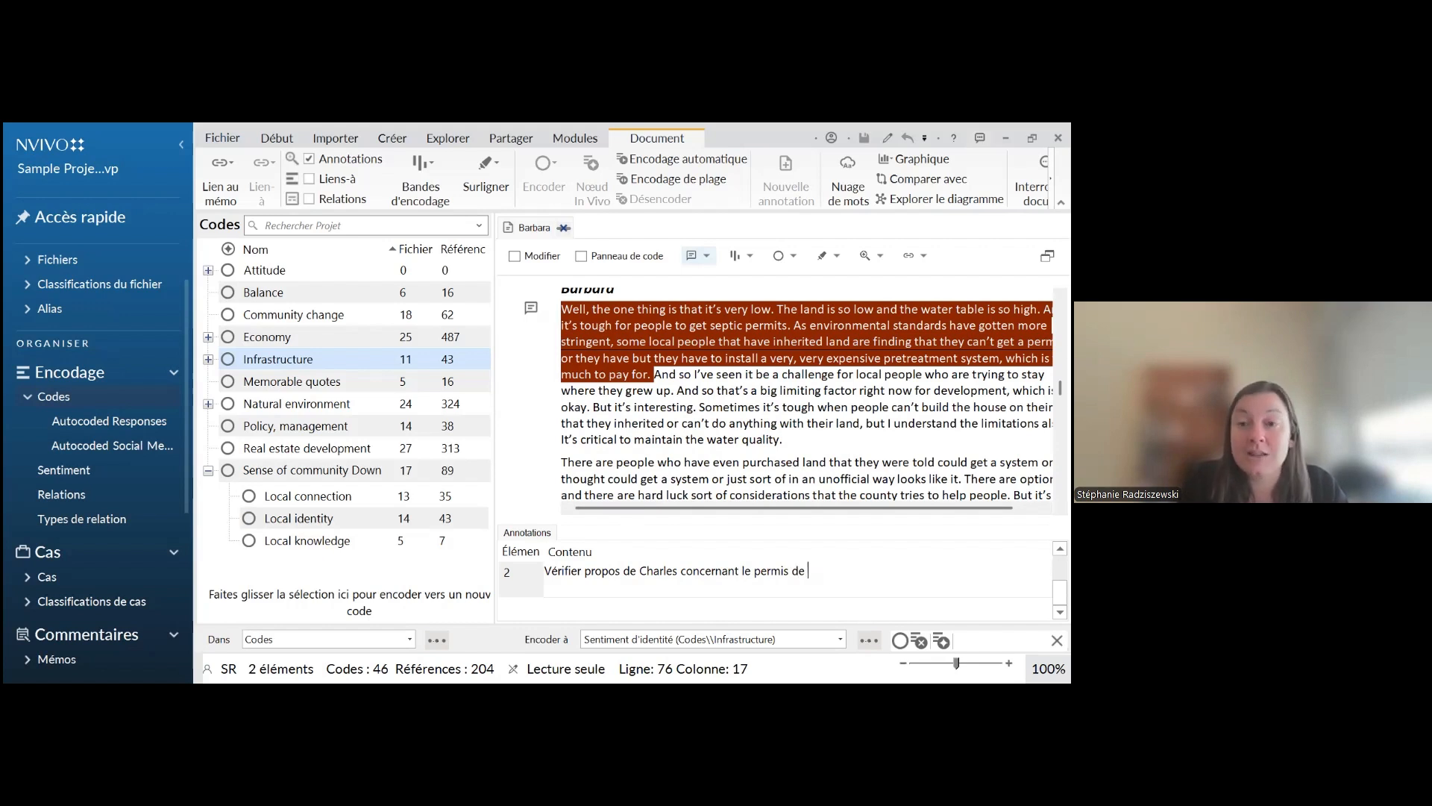
{"action": "type", "text": "fosses sceptiq"}
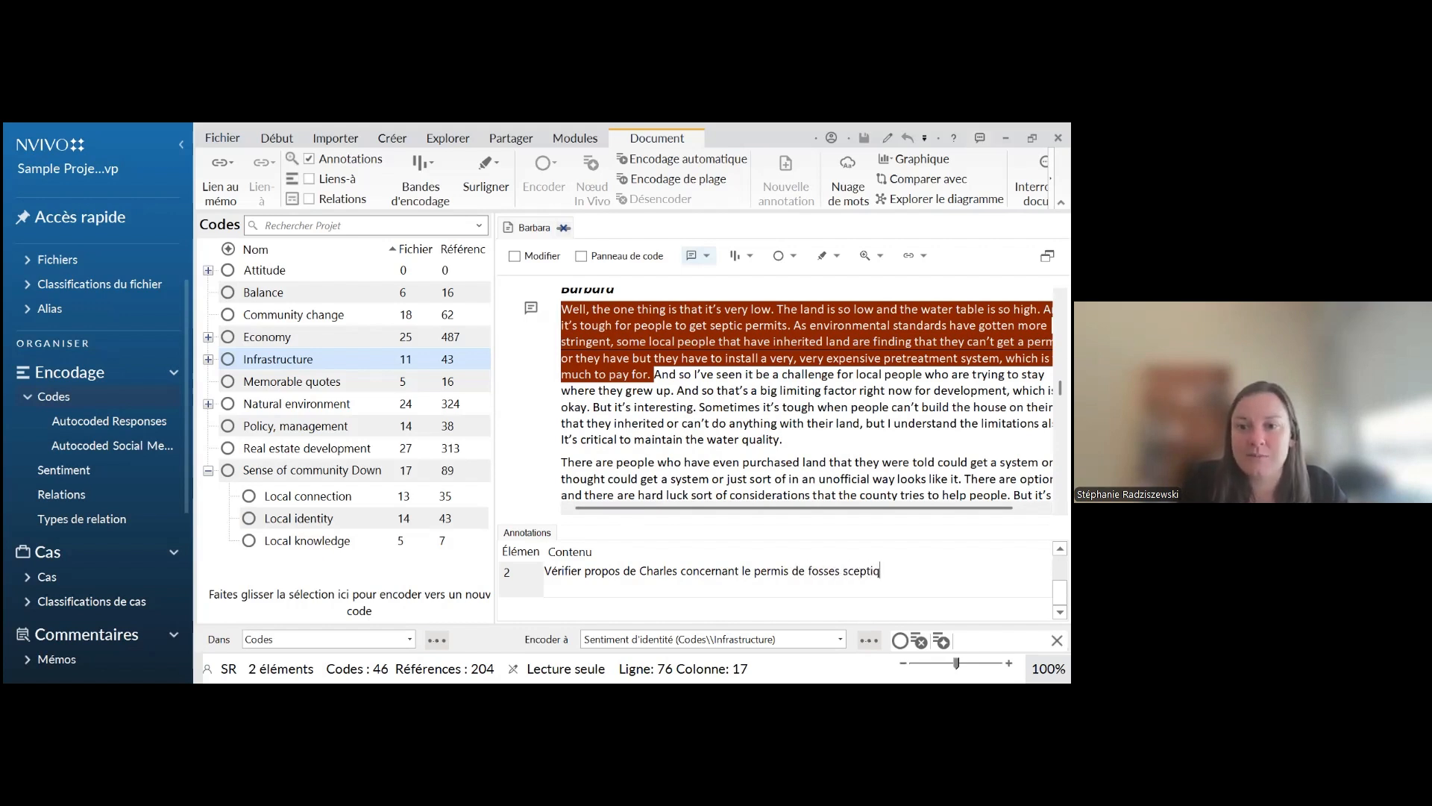
{"action": "type", "text": "ues."}
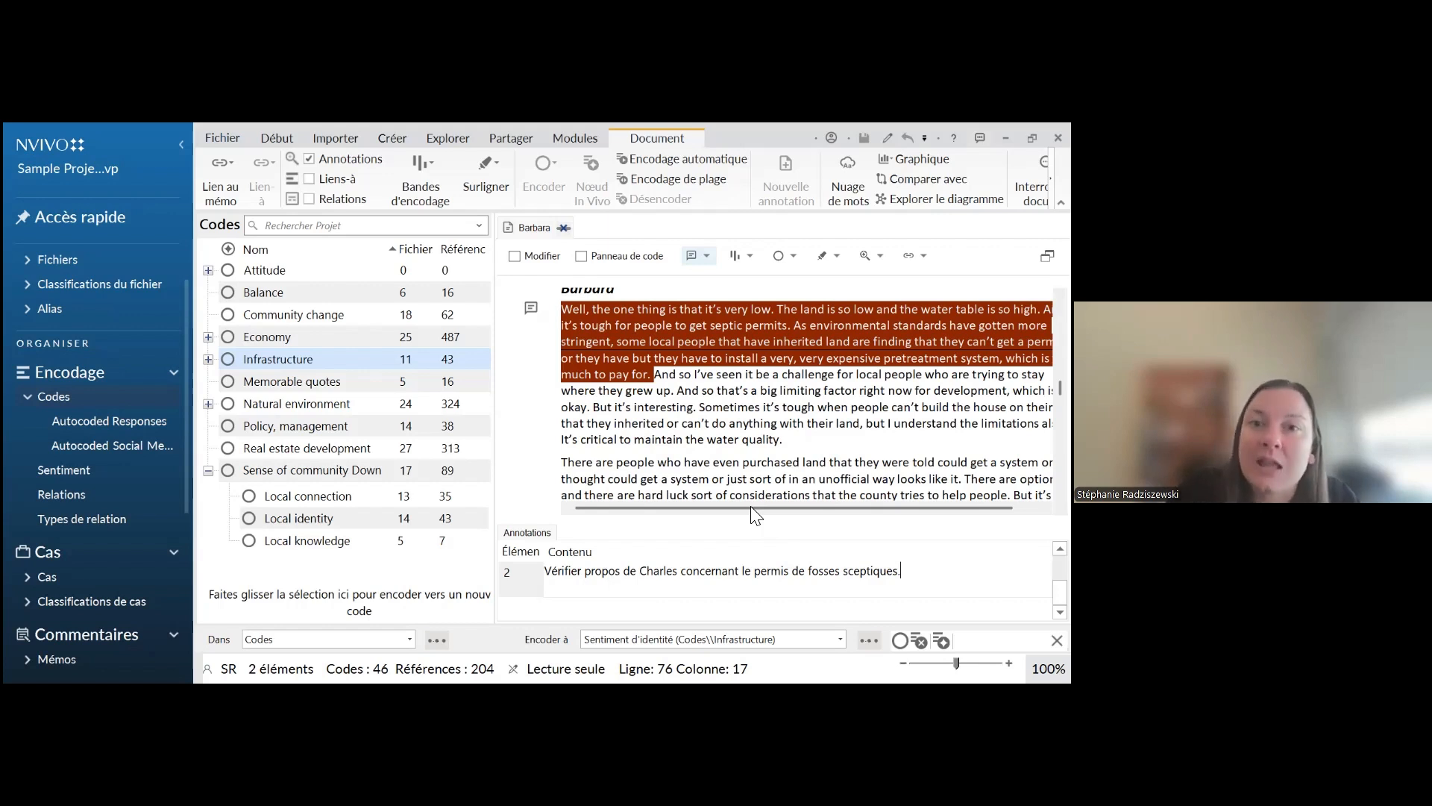
Check which annotation belongs to the highlighted passage and turn off the annotations display for the open interview
{"action": "left_click", "coordinate": [675, 344]}
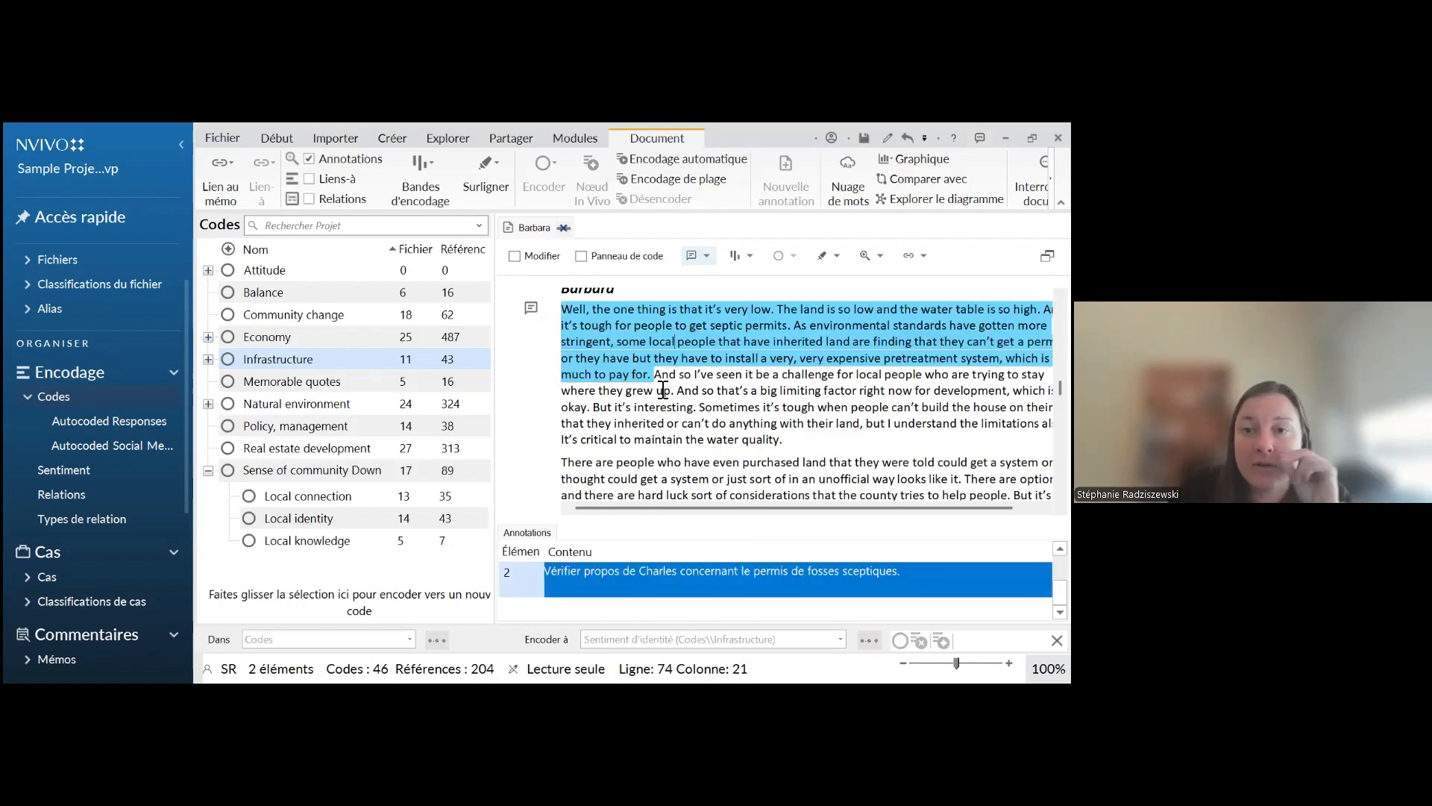
{"action": "left_click", "coordinate": [660, 389]}
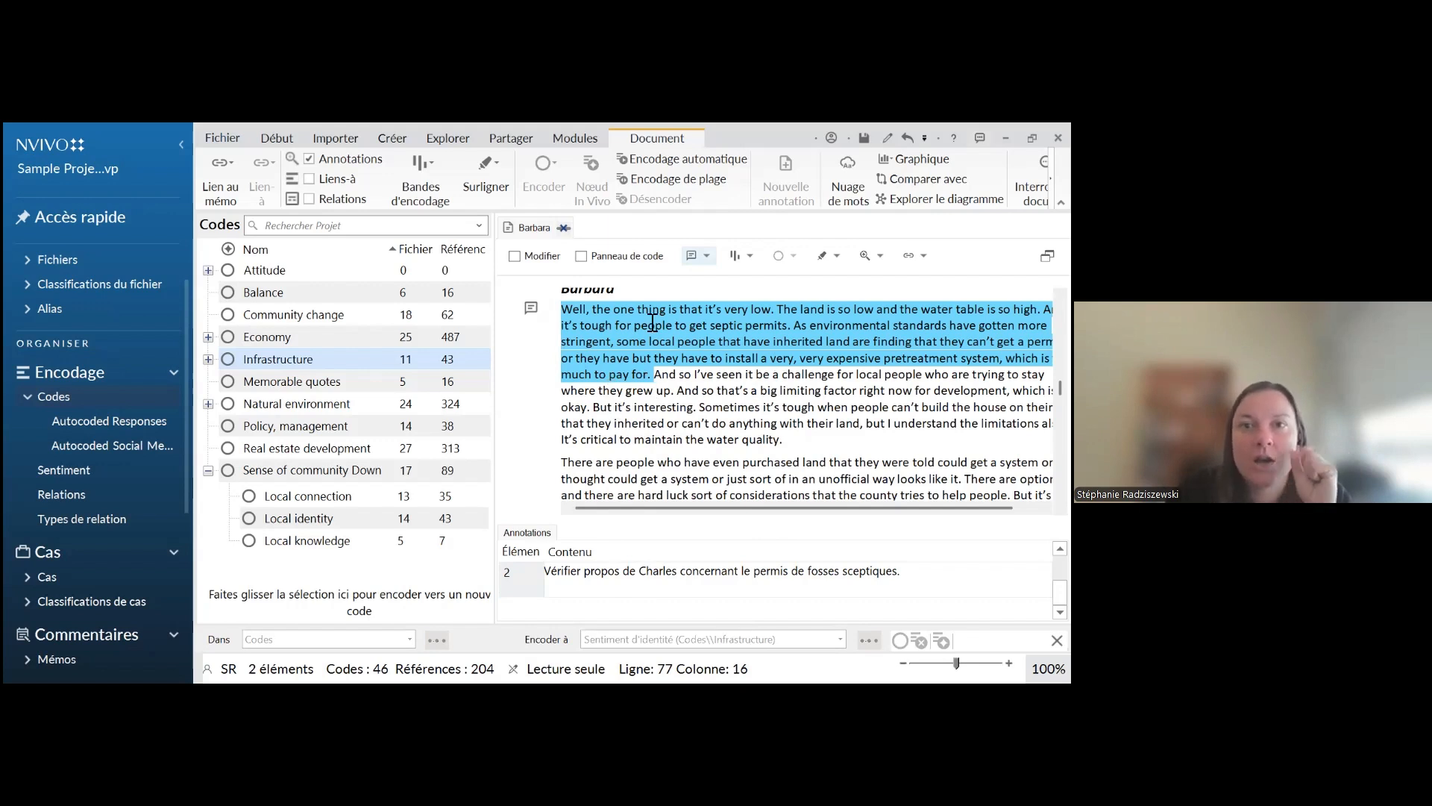
{"action": "left_click", "coordinate": [309, 159]}
{"action": "left_click", "coordinate": [757, 528]}
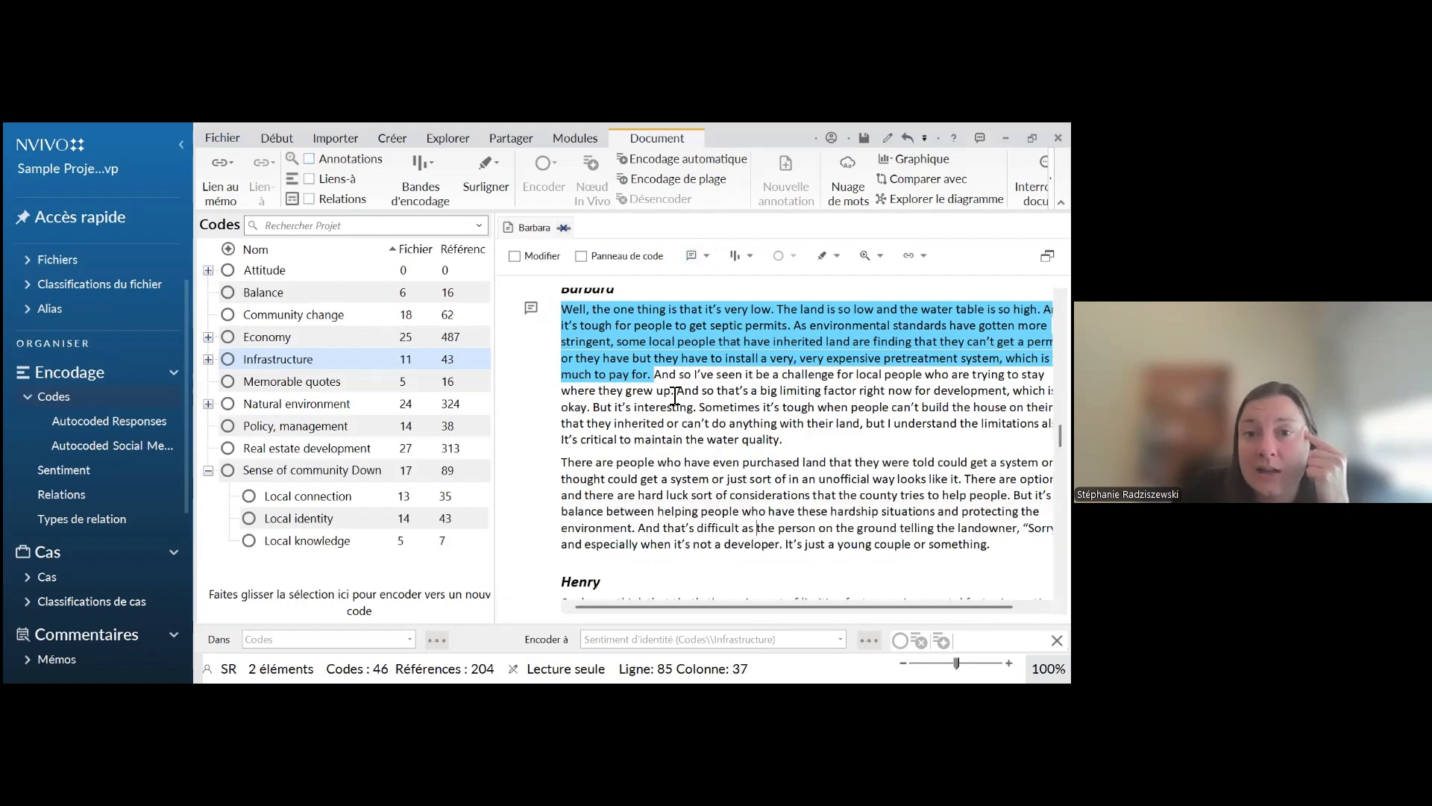
{"action": "left_click", "coordinate": [675, 394]}
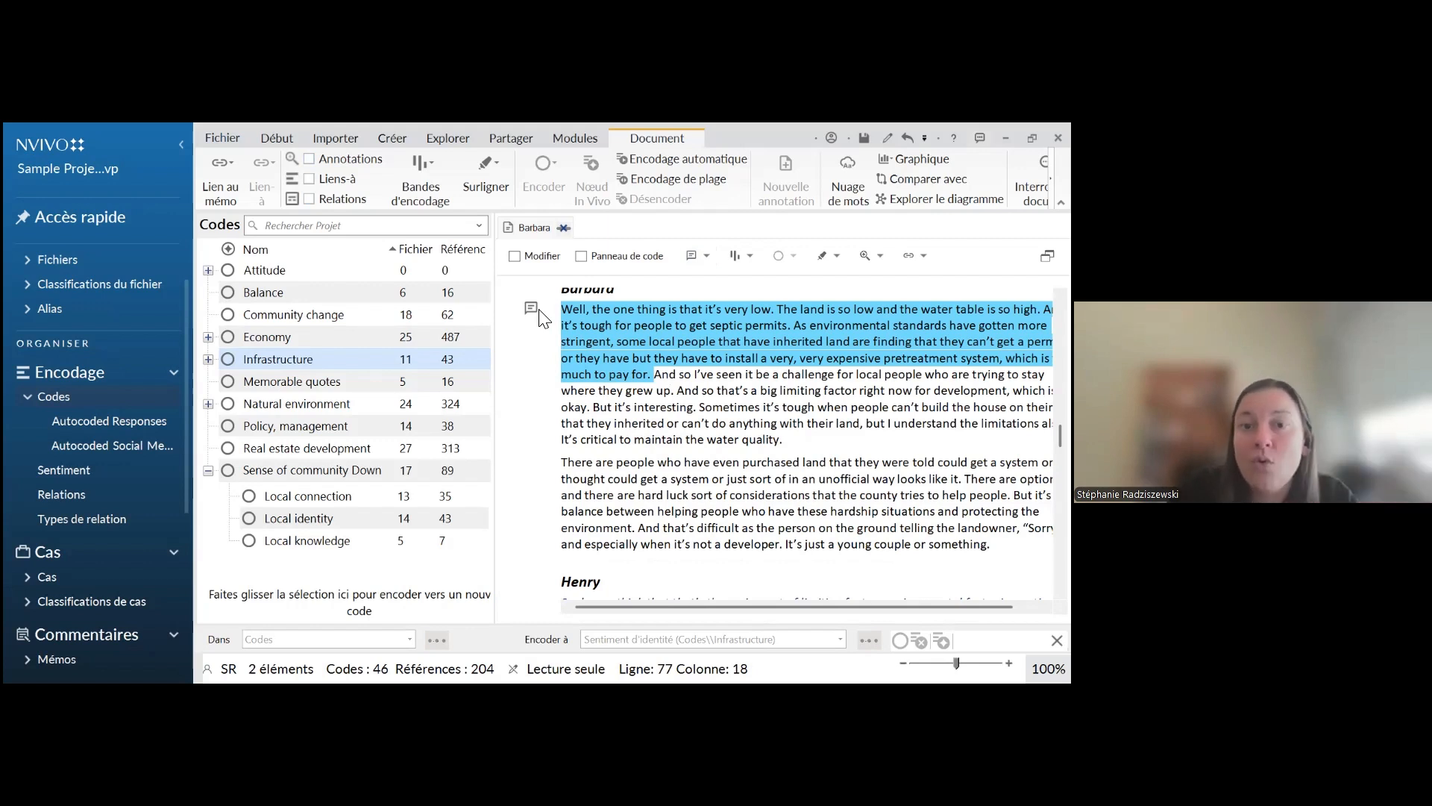
{"action": "left_click", "coordinate": [335, 160]}
{"action": "left_click", "coordinate": [335, 159]}
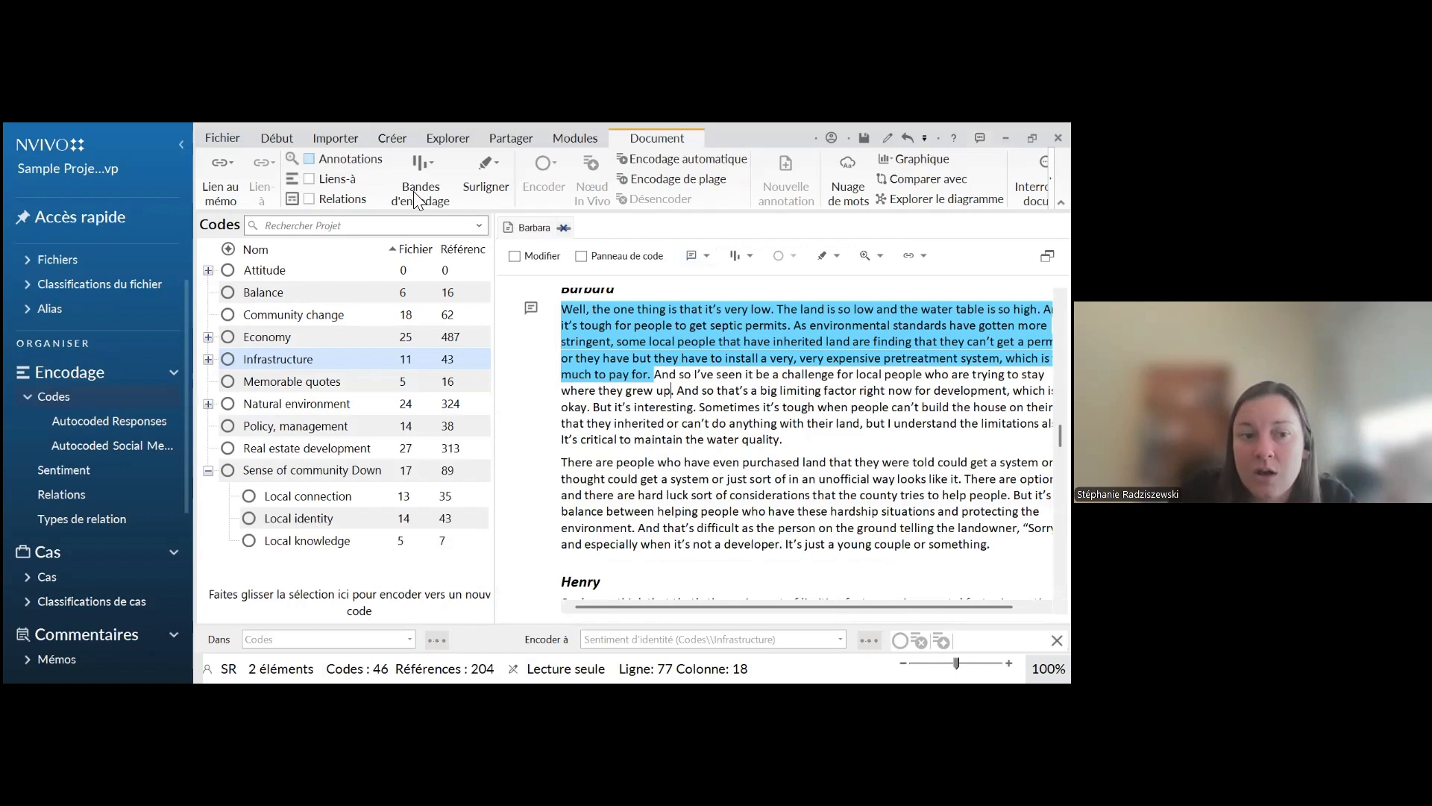
Open the project-wide list of annotations and examine its entries, including the two belonging to the open interview
{"action": "scroll", "coordinate": [105, 556], "scroll_direction": "down", "scroll_amount": 3}
{"action": "left_click", "coordinate": [112, 558]}
{"action": "scroll", "coordinate": [114, 565], "scroll_direction": "down", "scroll_amount": 2}
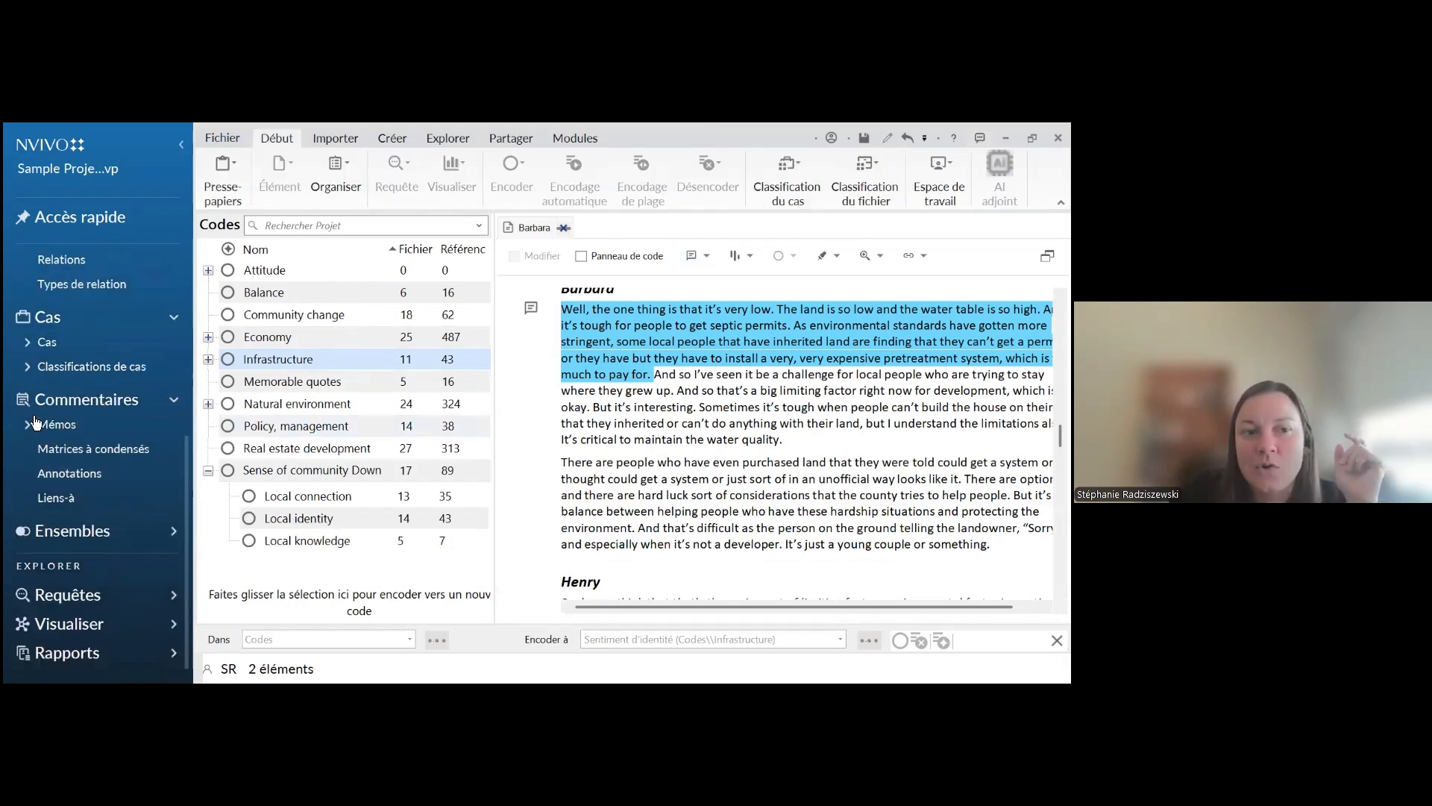
{"action": "left_click", "coordinate": [67, 482]}
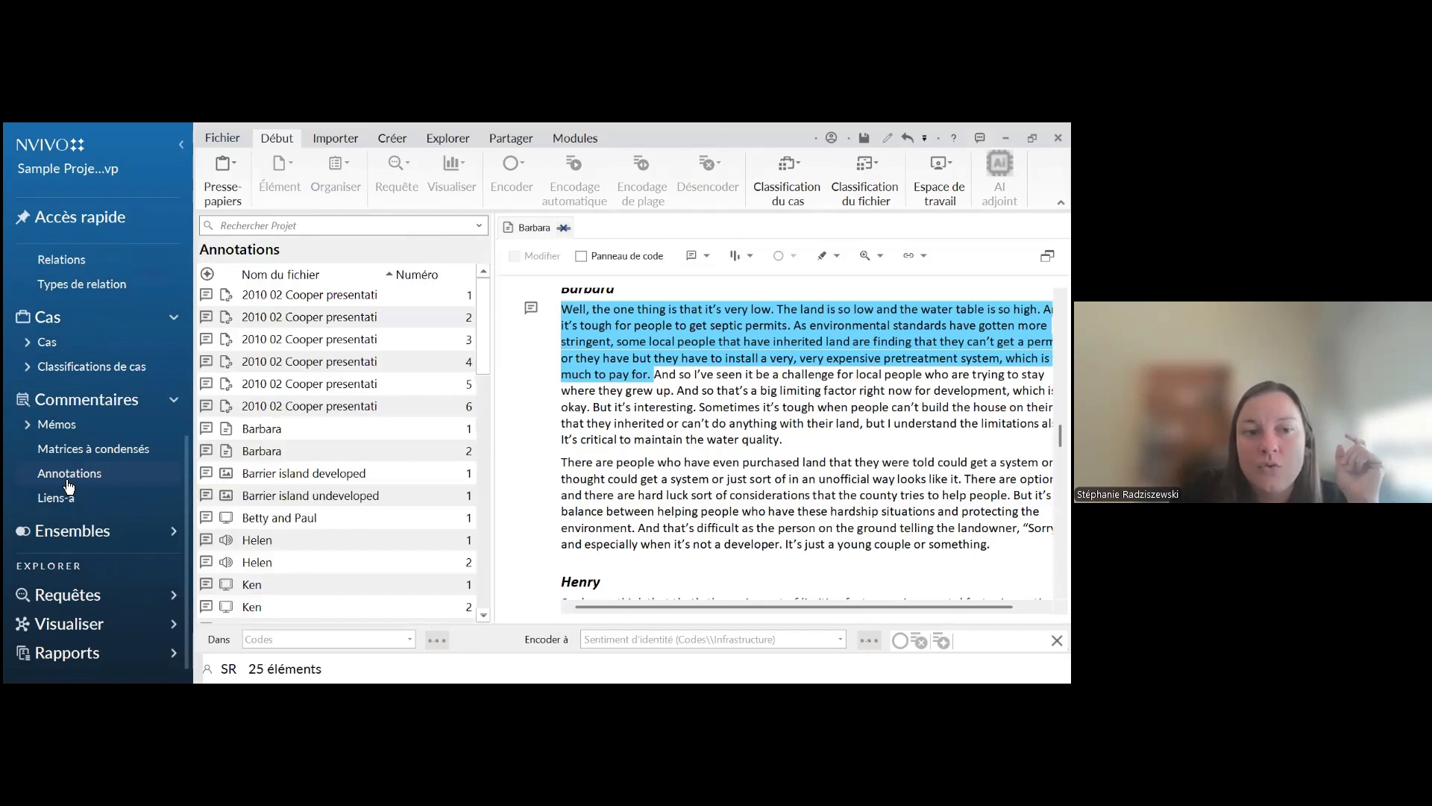
{"action": "scroll", "coordinate": [294, 399], "scroll_direction": "down", "scroll_amount": 5}
{"action": "scroll", "coordinate": [295, 437], "scroll_direction": "up", "scroll_amount": 5}
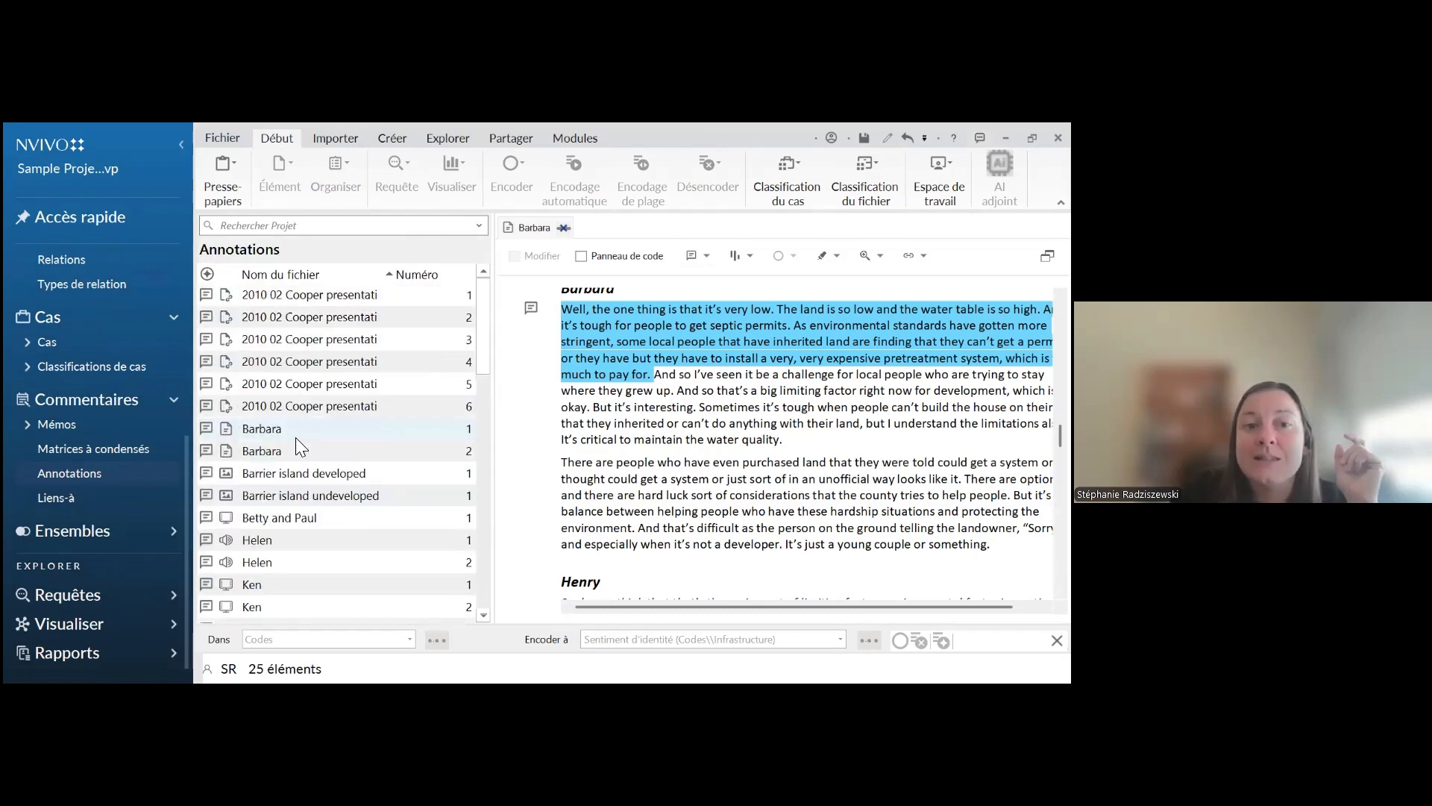
{"action": "left_click", "coordinate": [338, 429]}
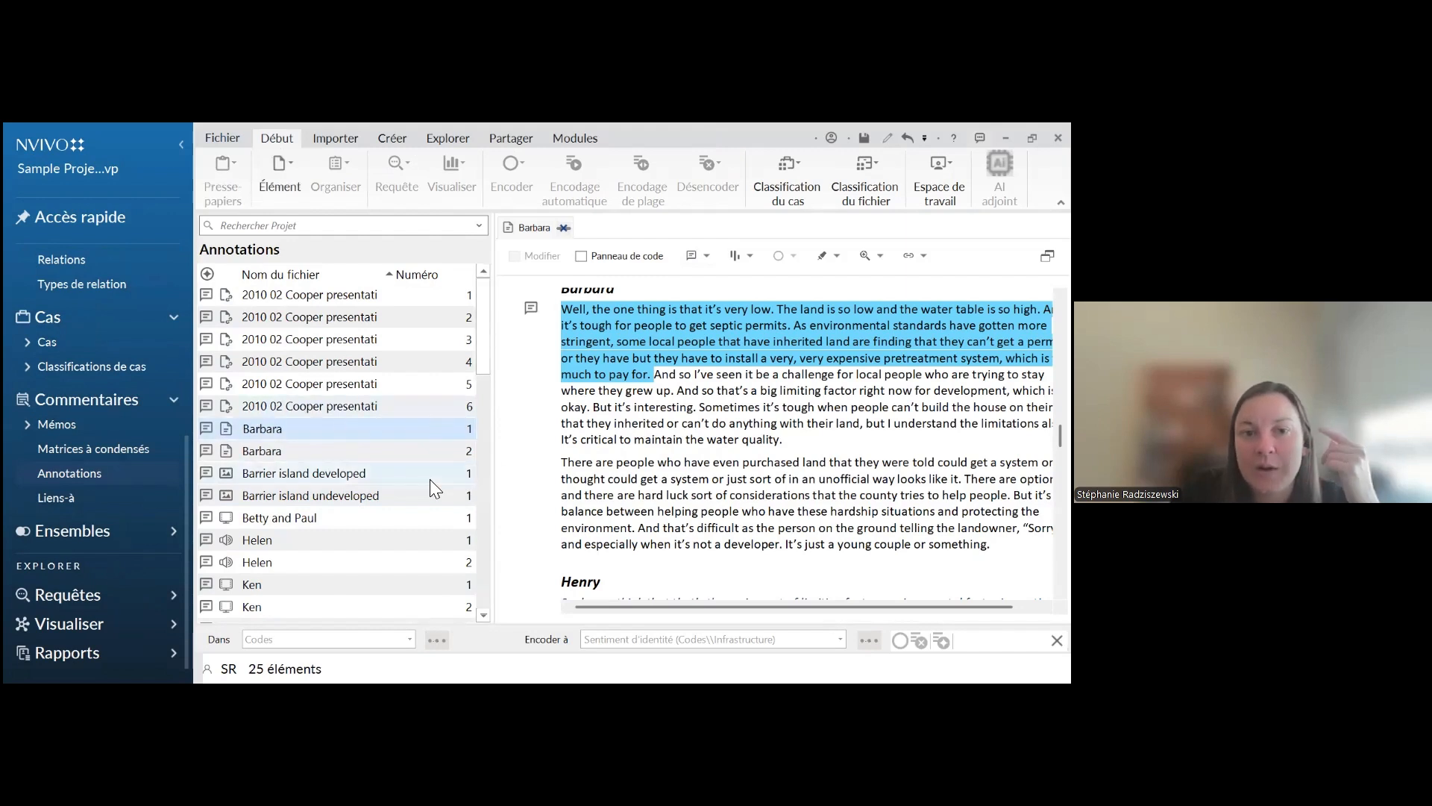
{"action": "left_click", "coordinate": [272, 450]}
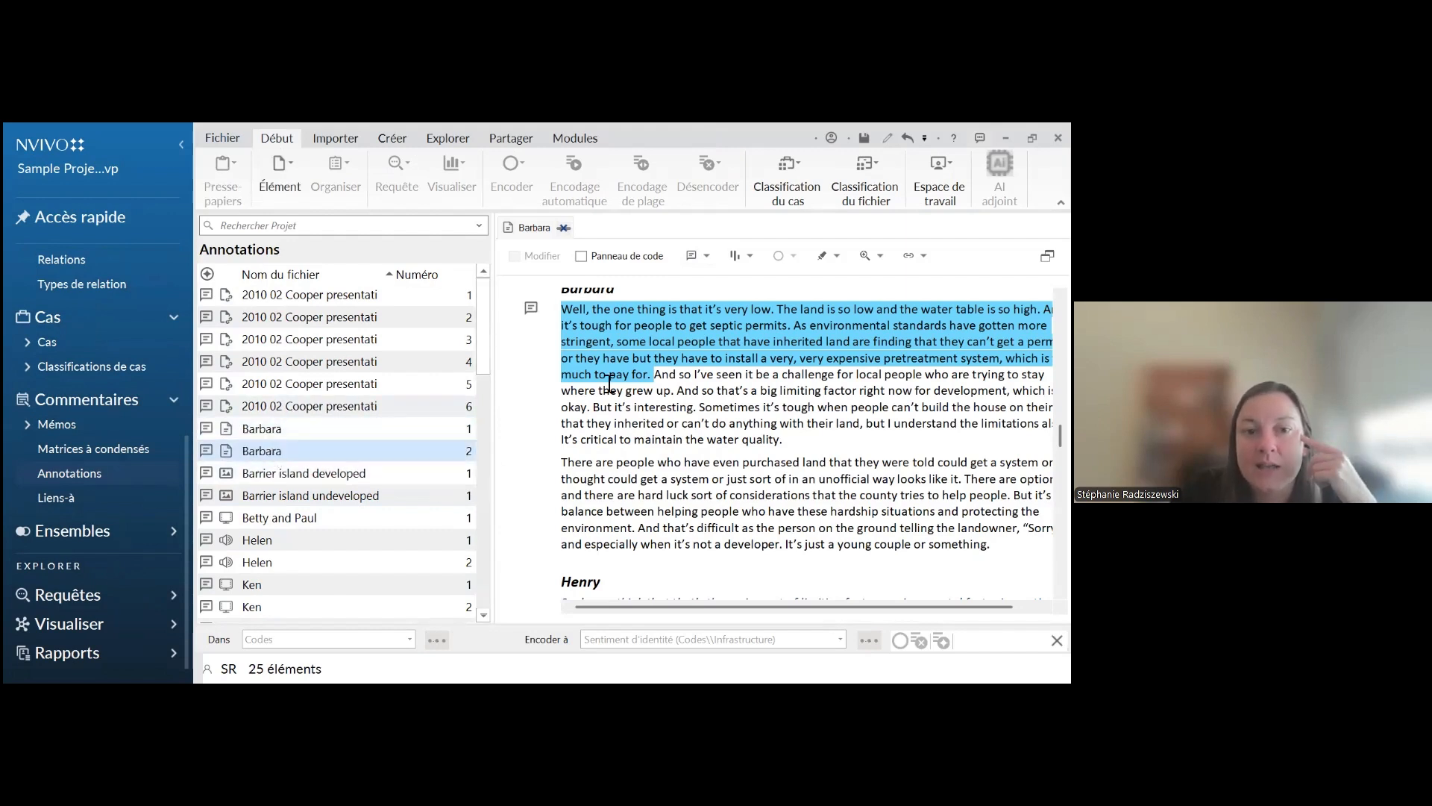
{"action": "left_click", "coordinate": [101, 475]}
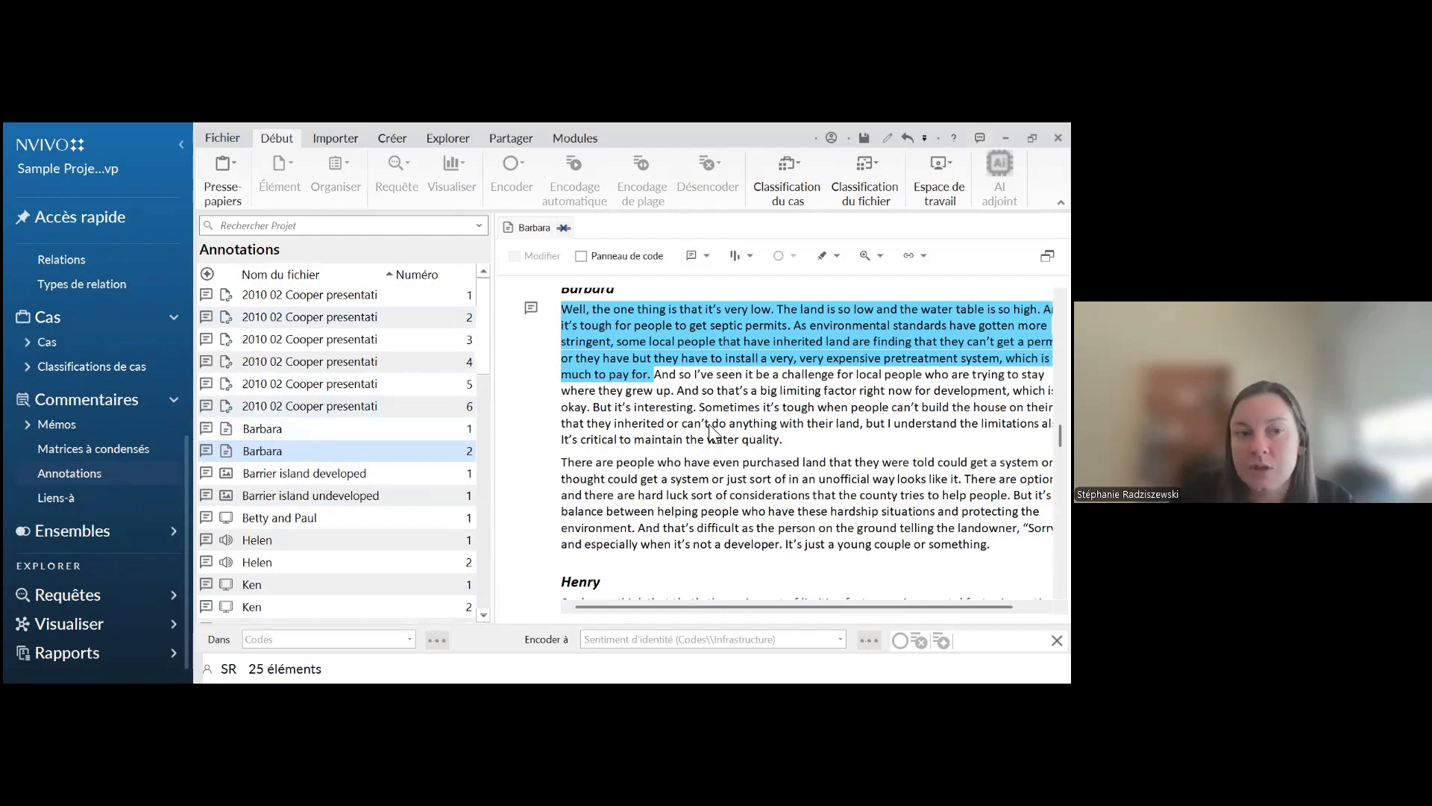
{"action": "scroll", "coordinate": [329, 451], "scroll_direction": "down", "scroll_amount": 5}
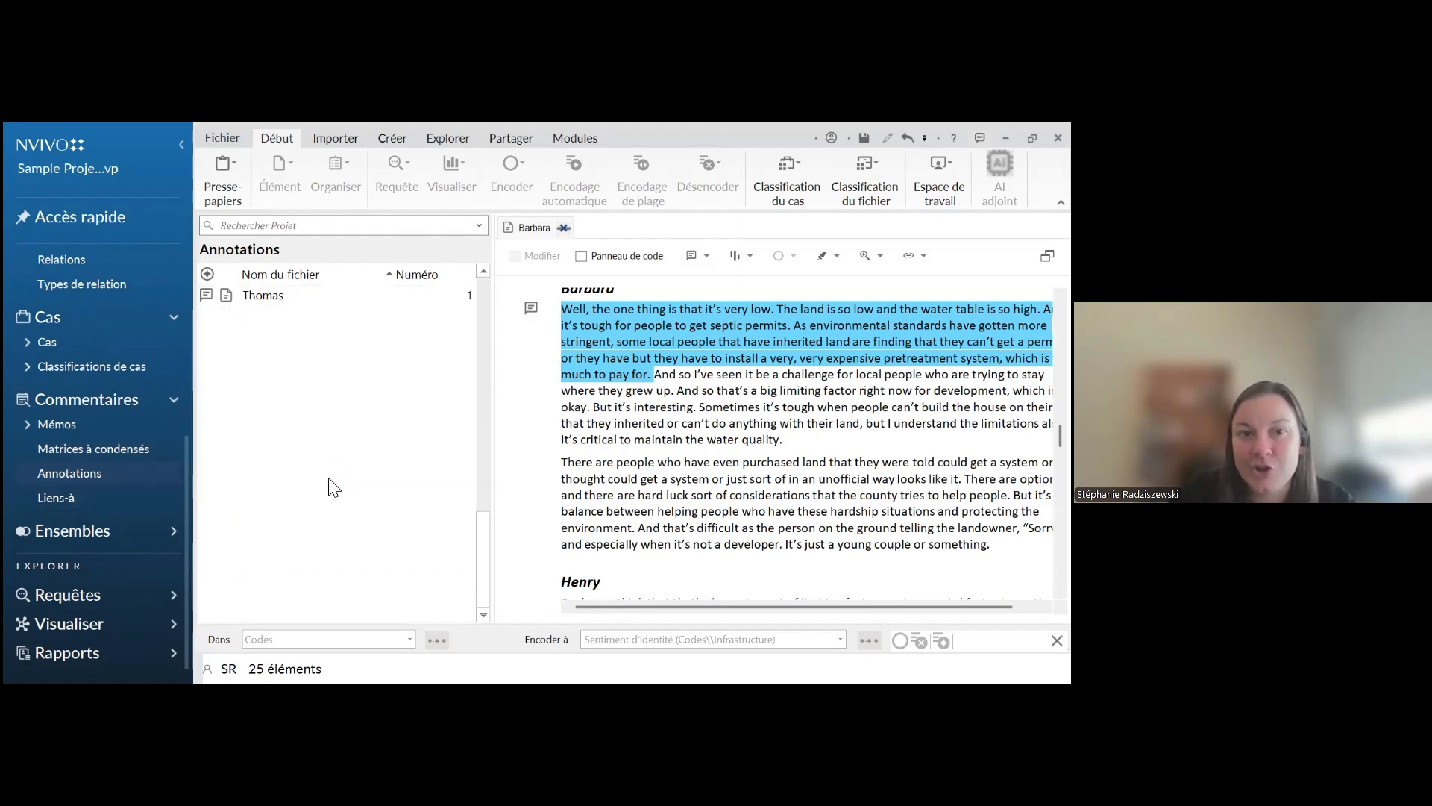
{"action": "scroll", "coordinate": [331, 470], "scroll_direction": "up", "scroll_amount": 5}
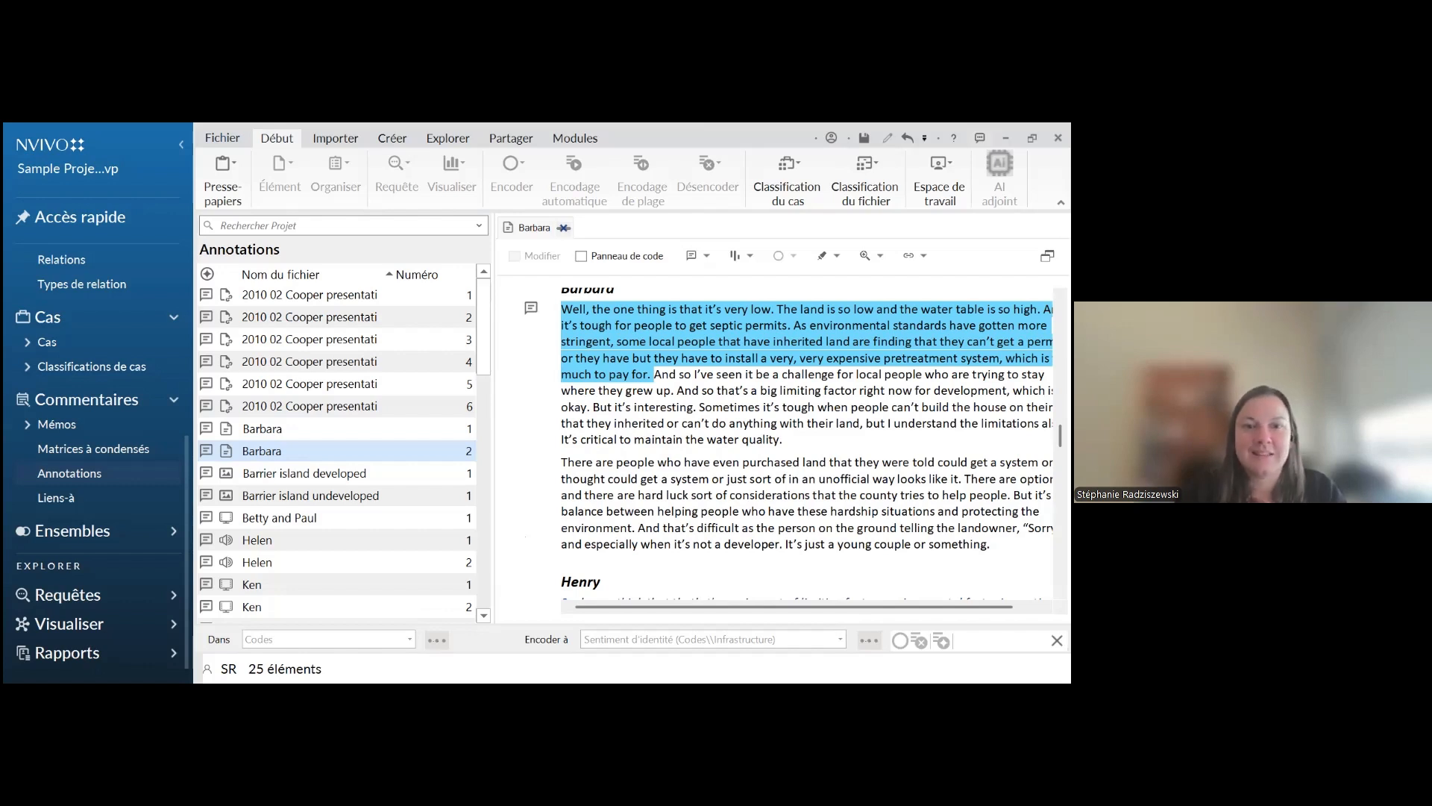
Switch to the presentation and go back to the "Début du codage" slide about coding methods, levels and display
{"action": "key", "text": "alt+Tab"}
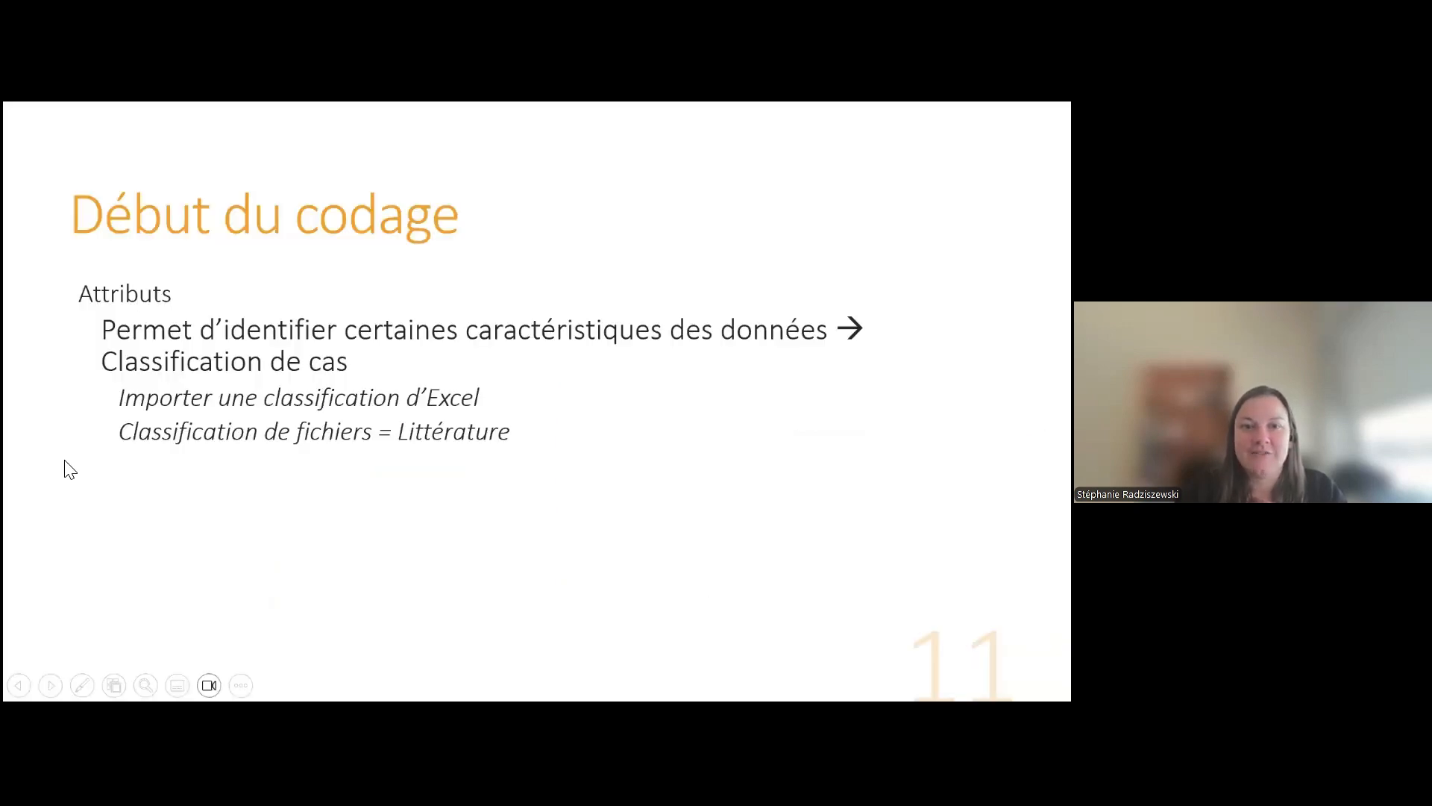
{"action": "key", "text": "Left"}
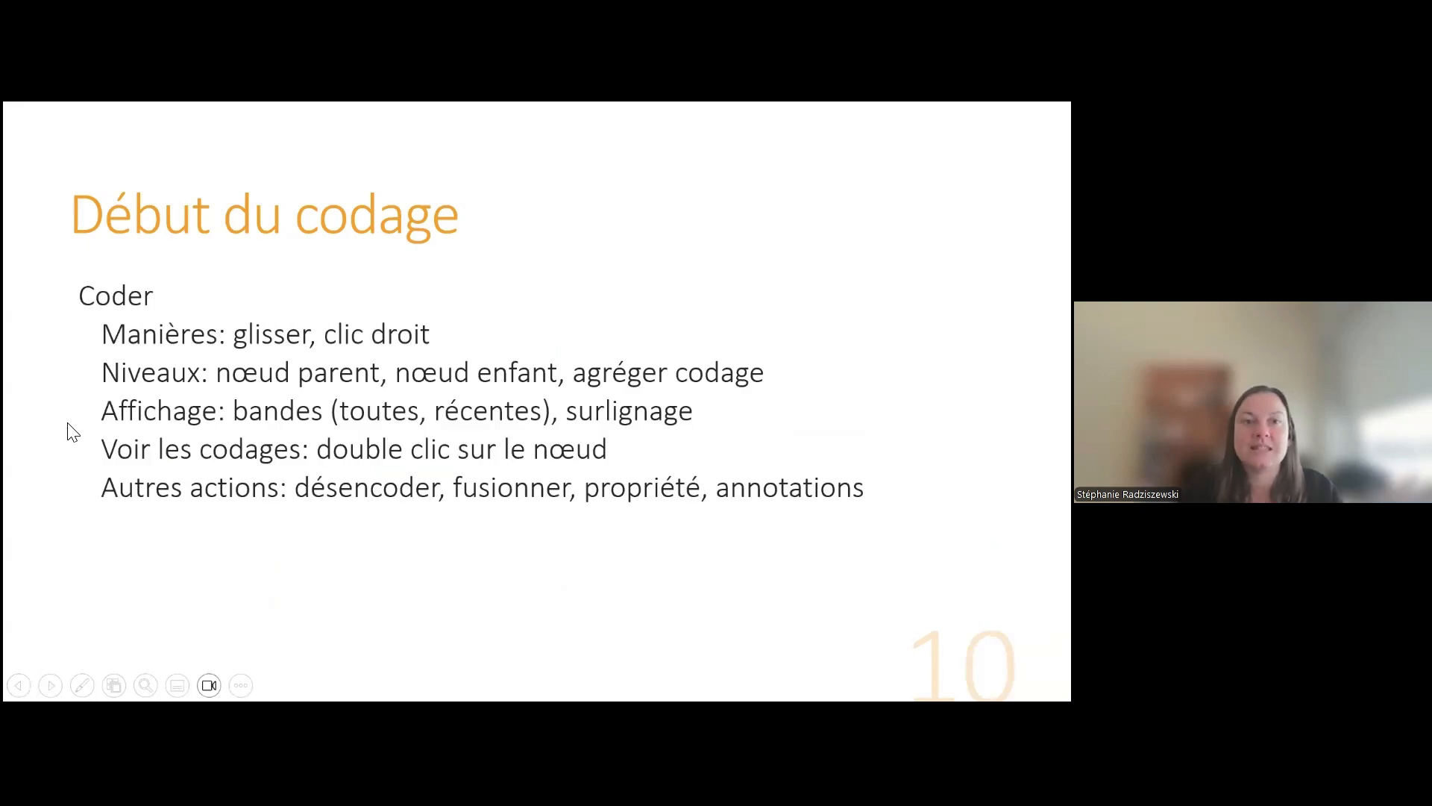
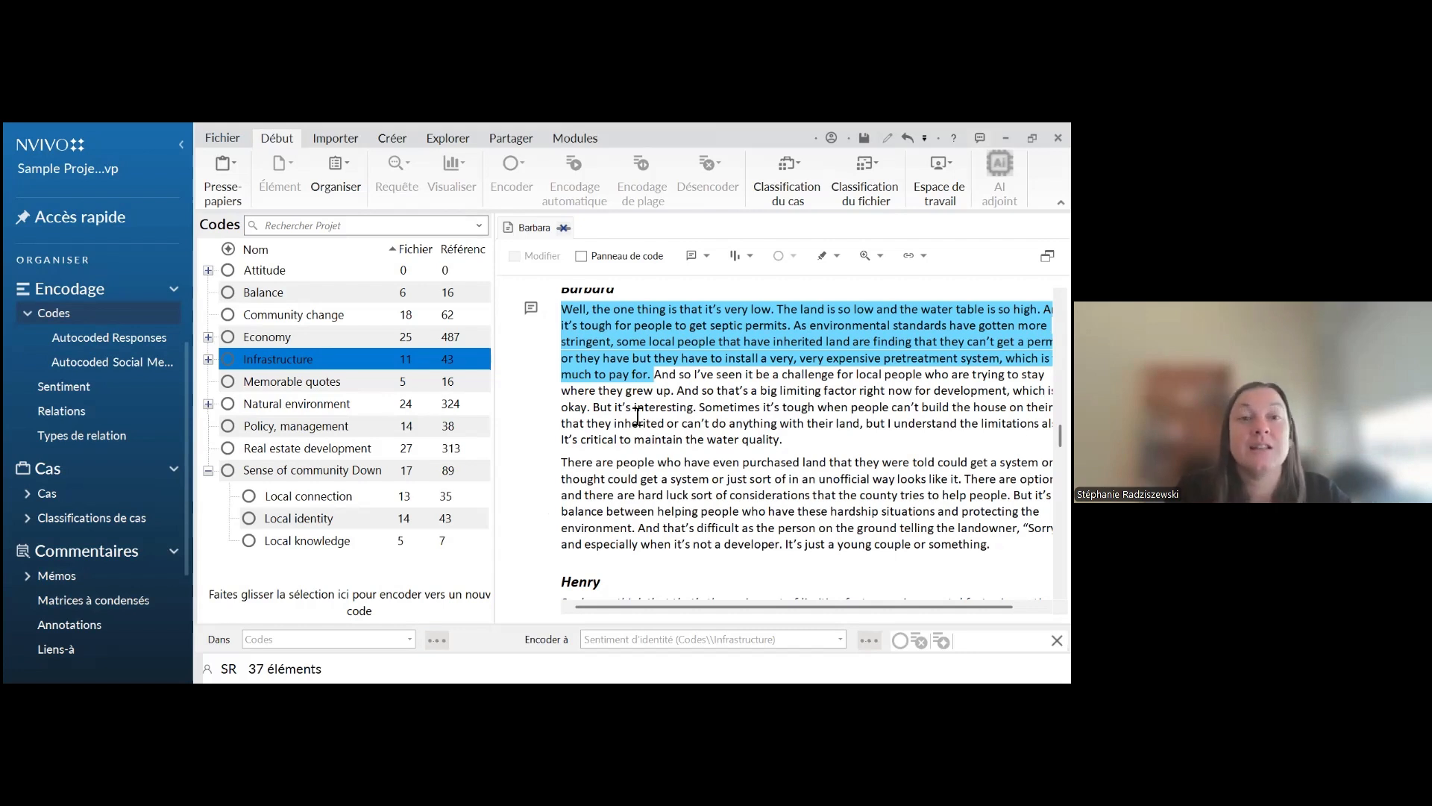
Expand the Economy and Infrastructure codes and review the parent and child codes throughout the hierarchy
{"action": "left_click", "coordinate": [210, 336]}
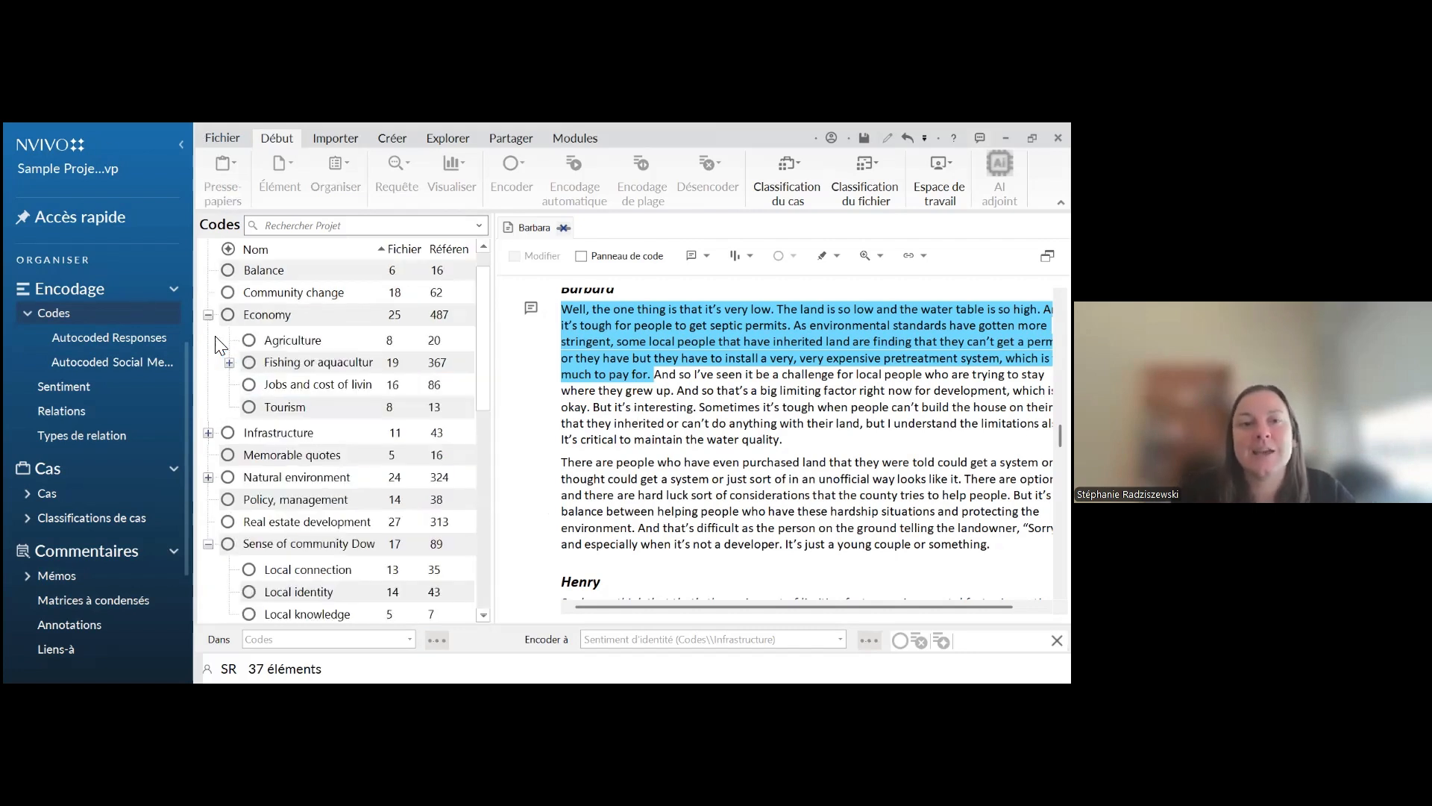
{"action": "left_click", "coordinate": [209, 432]}
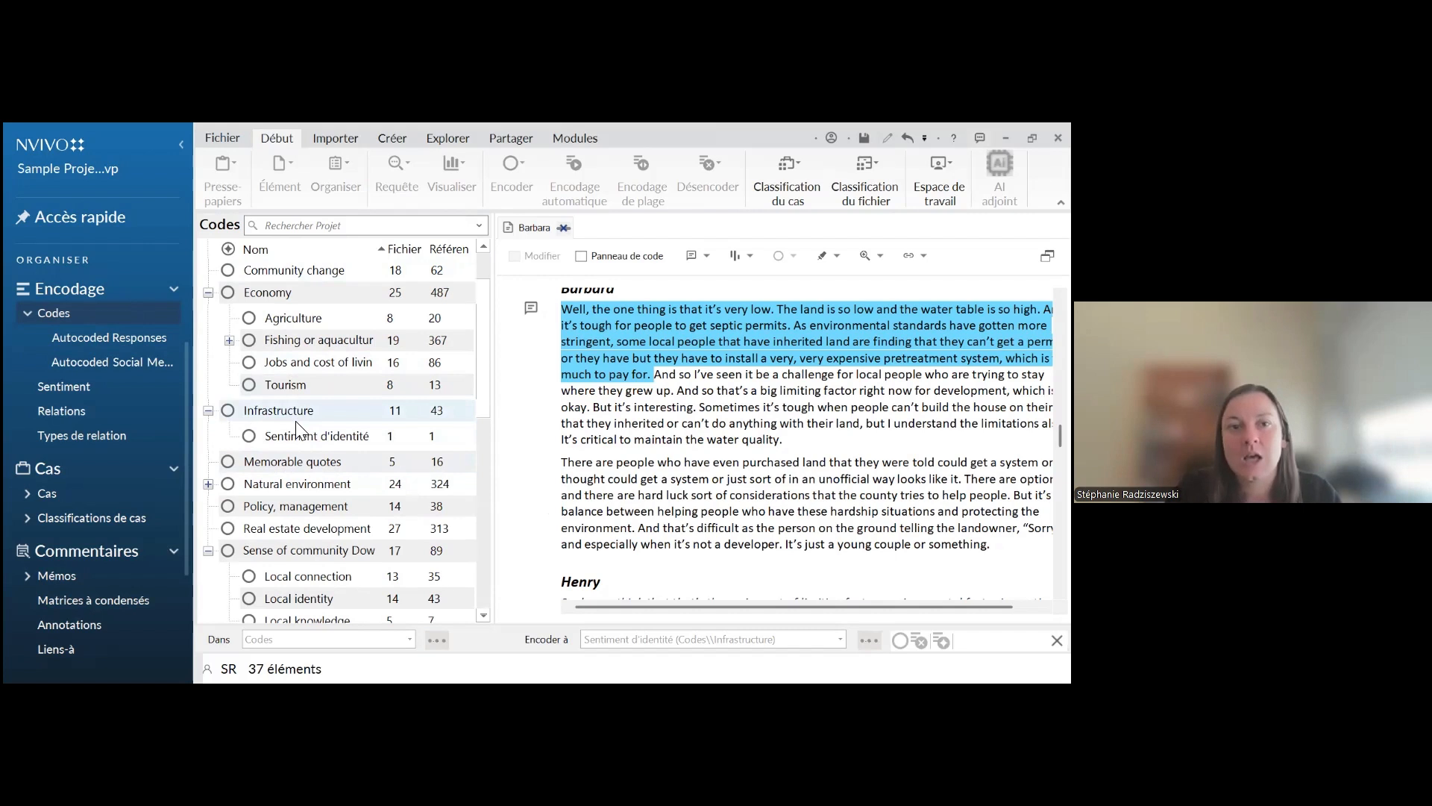
{"action": "scroll", "coordinate": [296, 422], "scroll_direction": "up", "scroll_amount": 1}
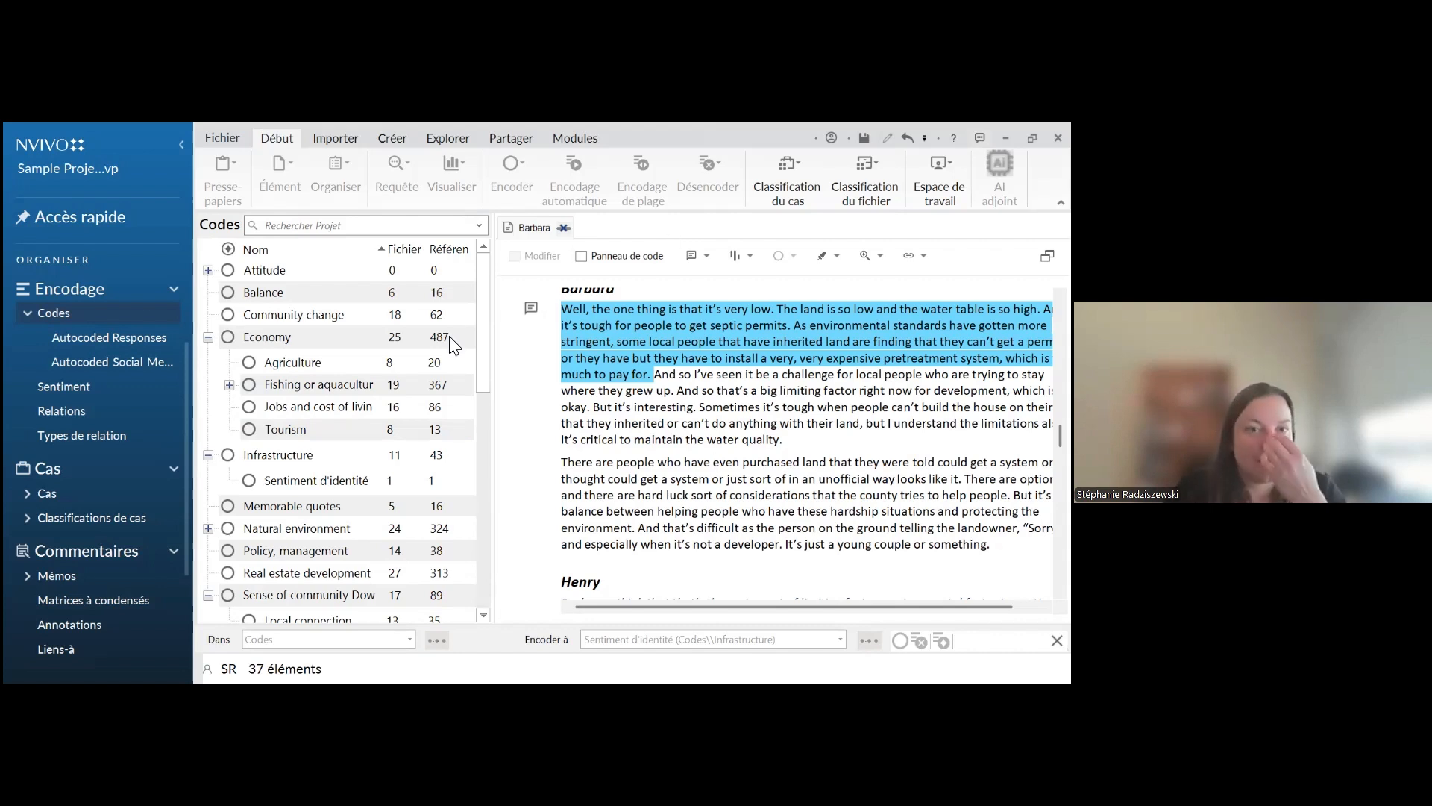
{"action": "scroll", "coordinate": [334, 448], "scroll_direction": "down", "scroll_amount": 2}
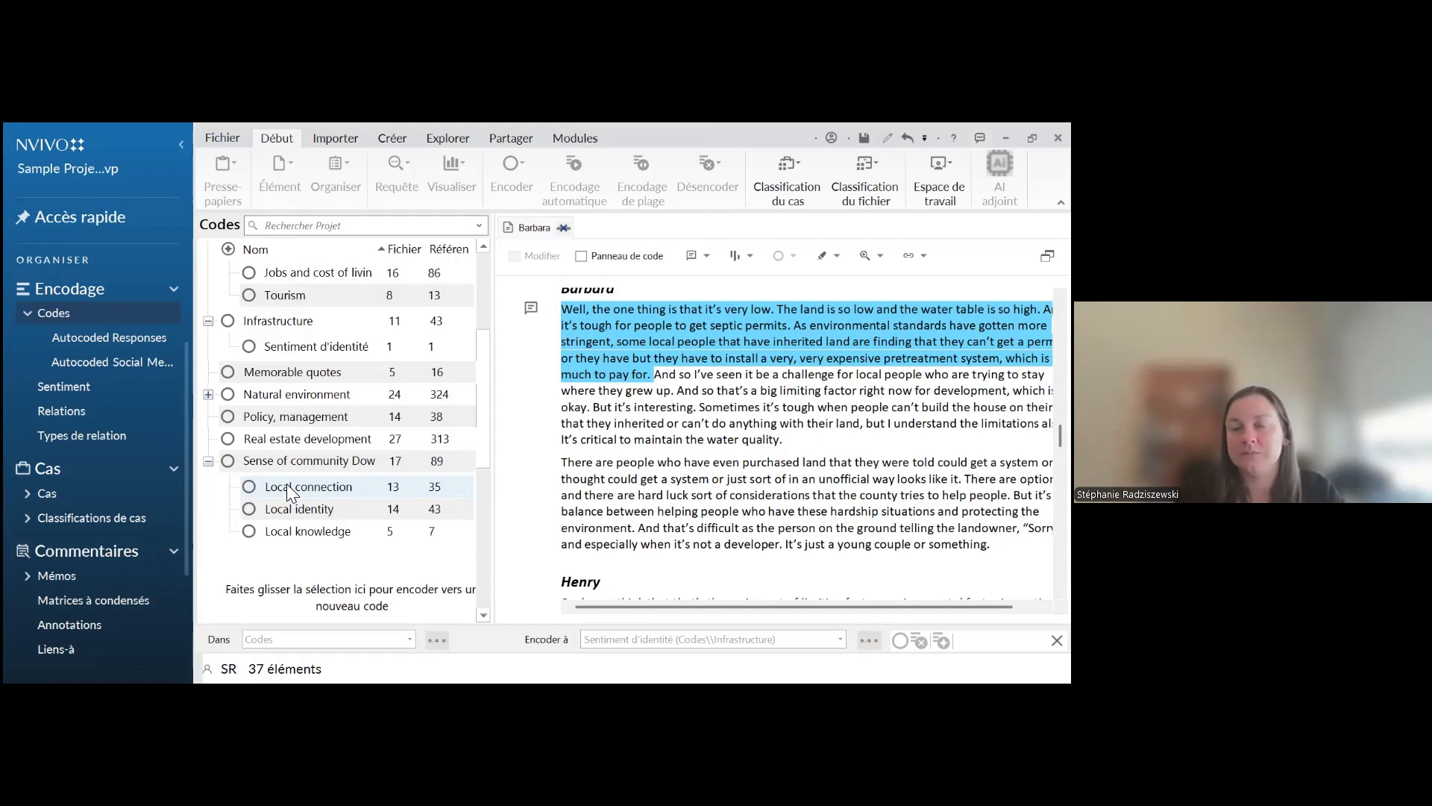
{"action": "scroll", "coordinate": [276, 478], "scroll_direction": "up", "scroll_amount": 2}
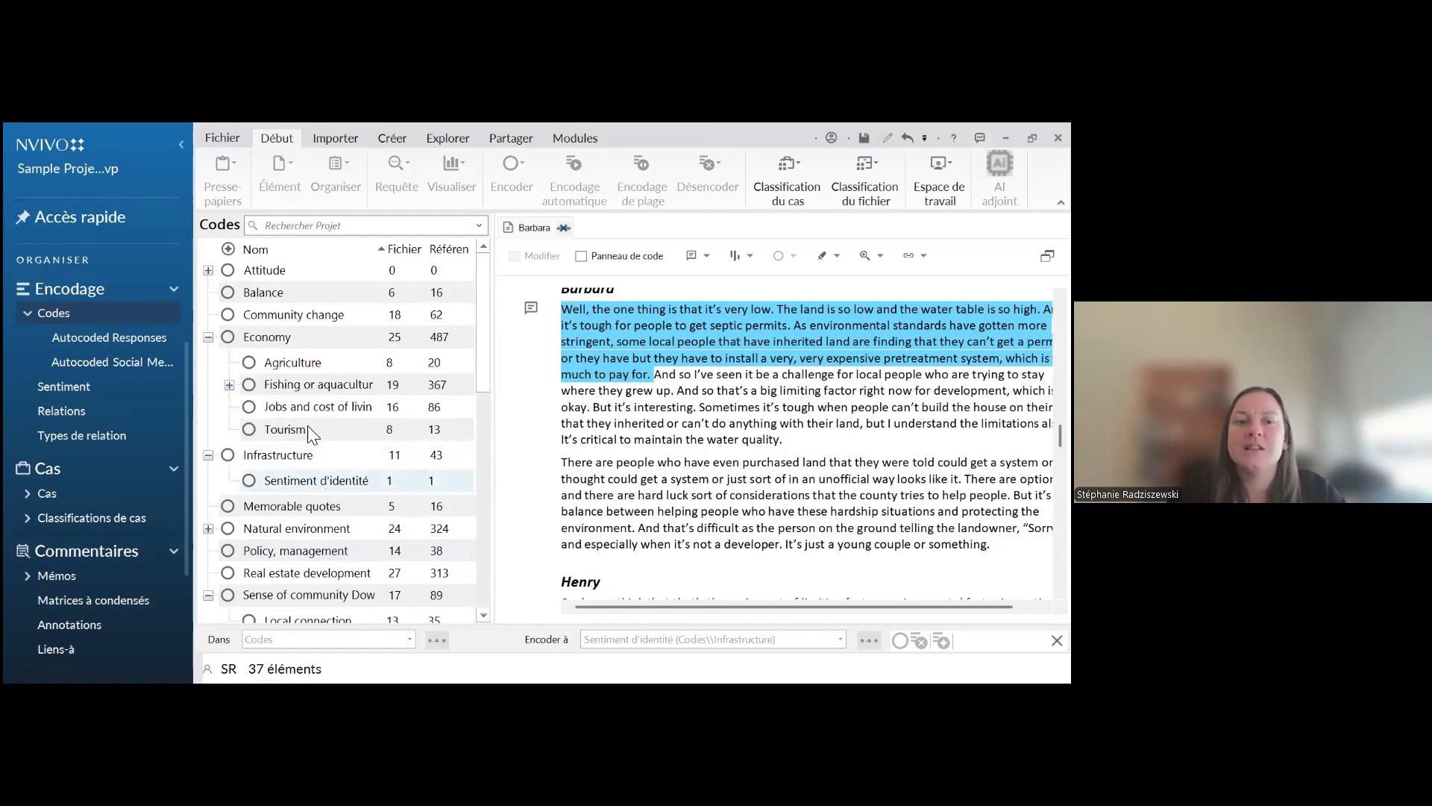
{"action": "scroll", "coordinate": [298, 477], "scroll_direction": "down", "scroll_amount": 4}
{"action": "scroll", "coordinate": [276, 476], "scroll_direction": "up", "scroll_amount": 4}
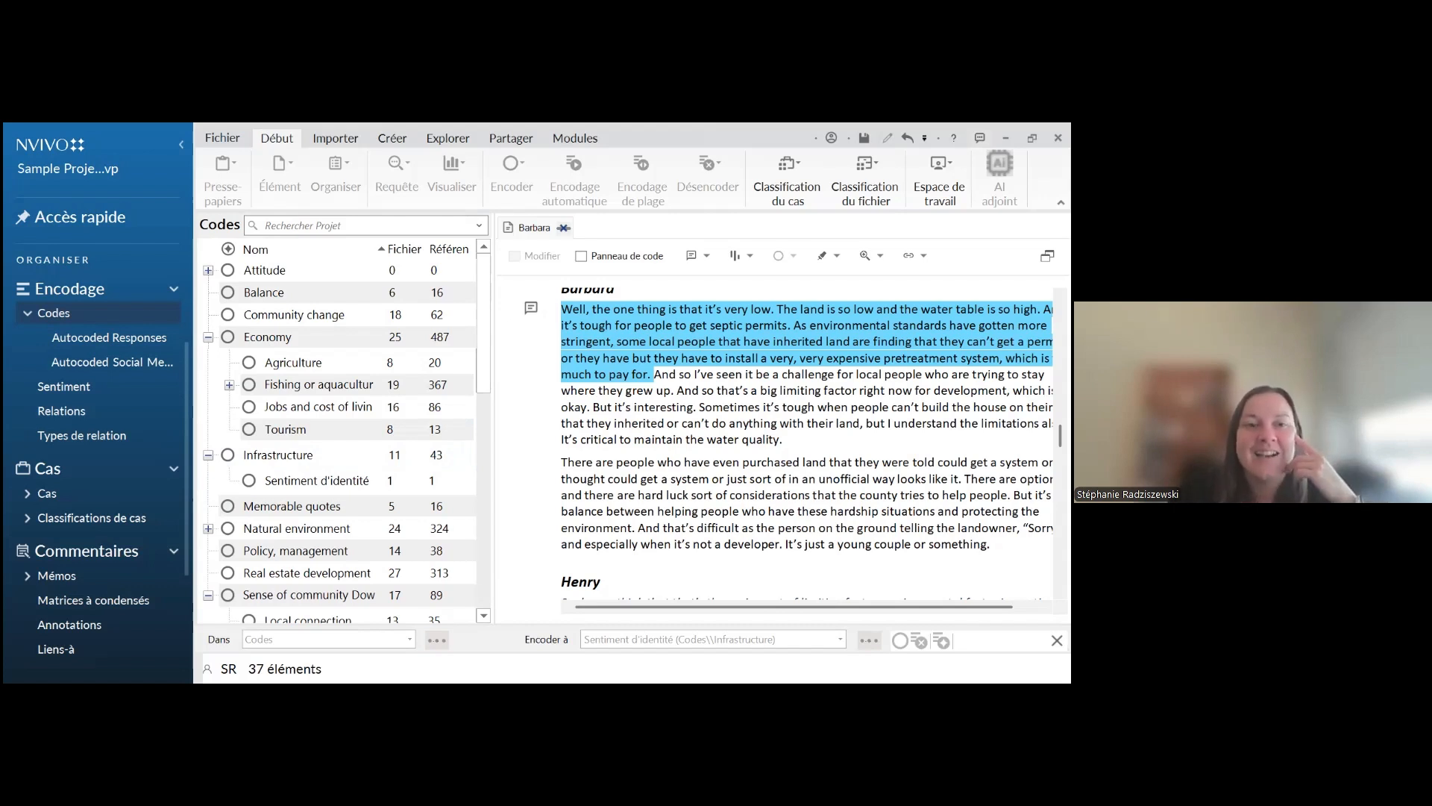
Switch to the presentation and advance to the "Début du codage" slide about attributes and case classification
{"action": "key", "text": "alt+Tab"}
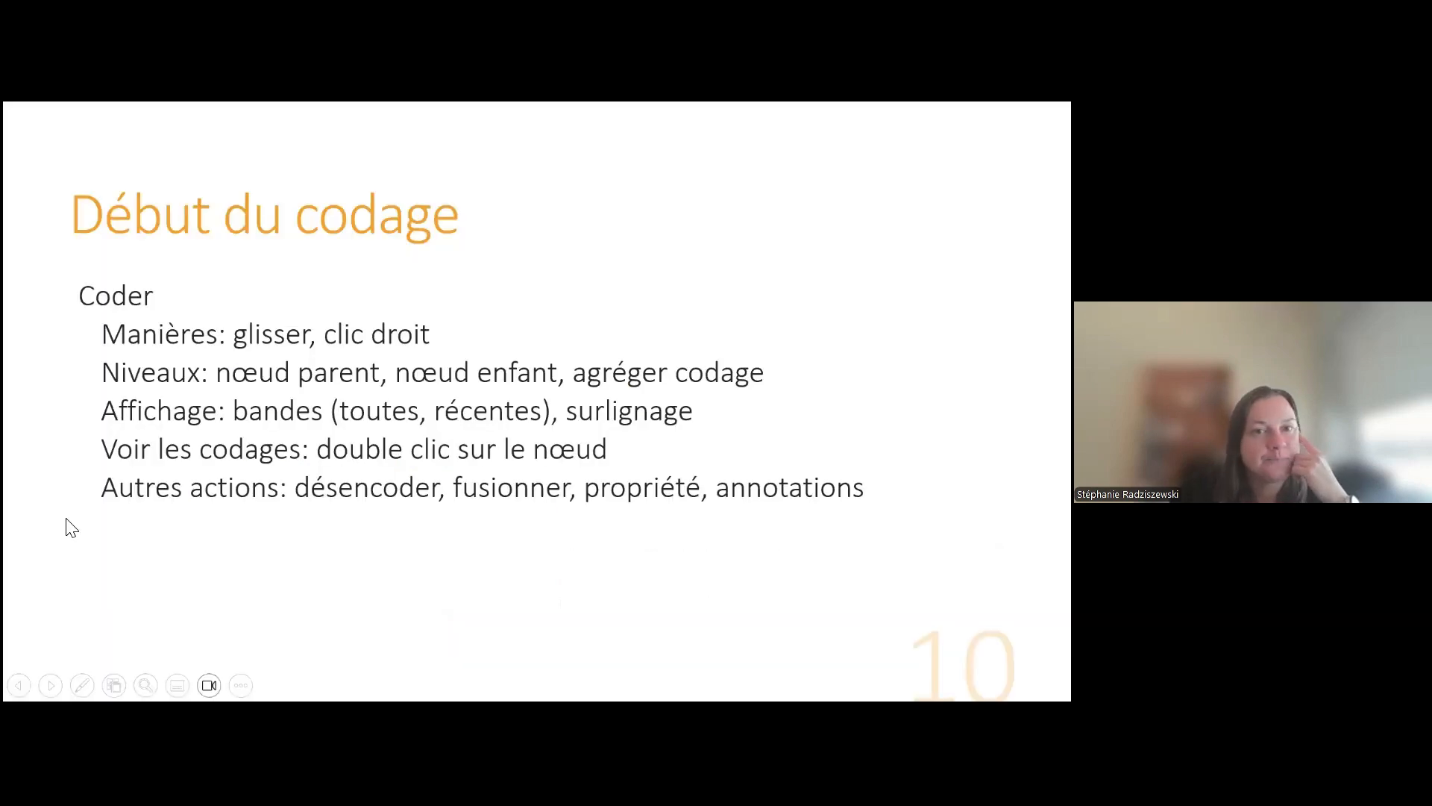
{"action": "key", "text": "Right"}
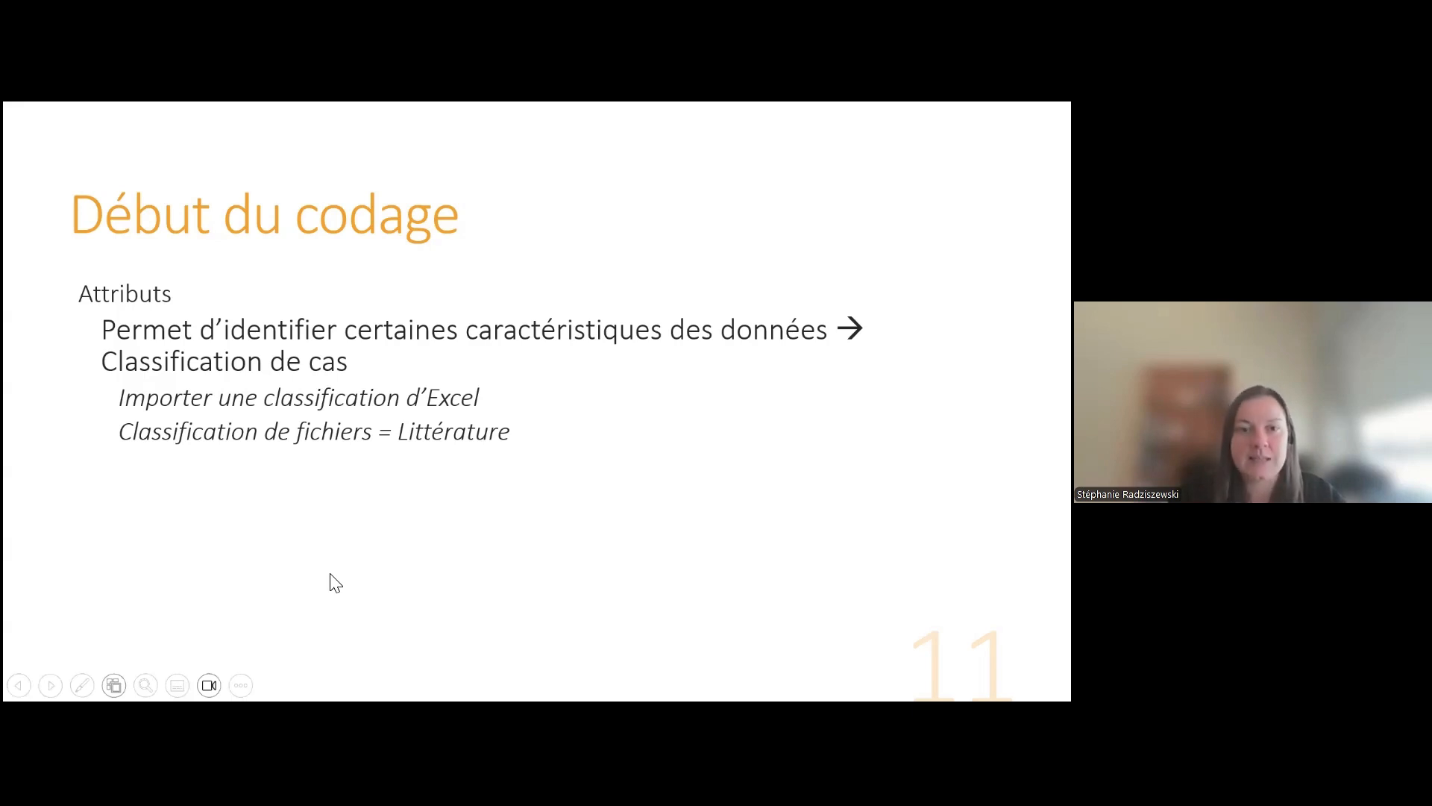
Switch back to NVivo and display the project's list of file classifications
{"action": "key", "text": "alt+Tab"}
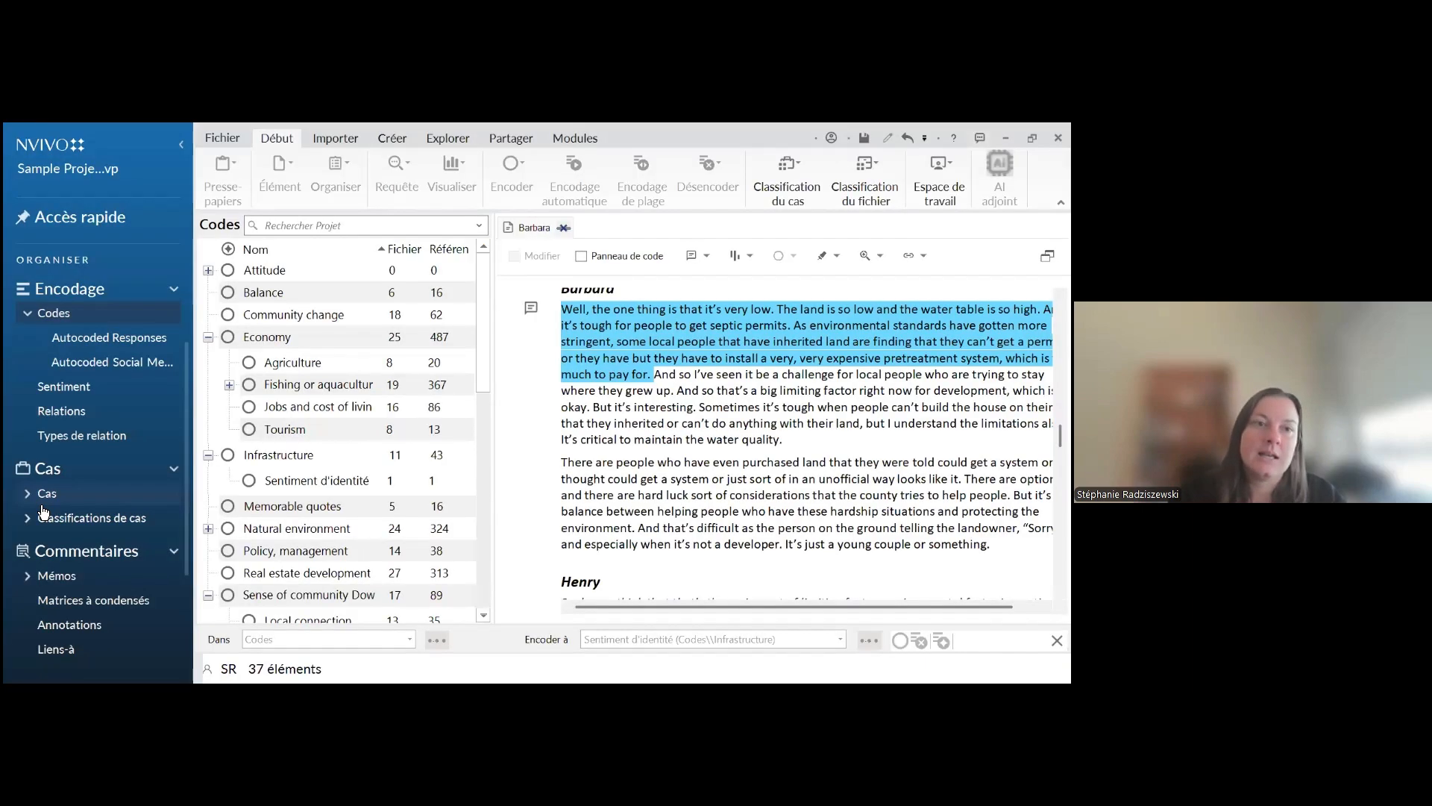
{"action": "scroll", "coordinate": [32, 382], "scroll_direction": "up", "scroll_amount": 2}
{"action": "scroll", "coordinate": [32, 386], "scroll_direction": "up", "scroll_amount": 1}
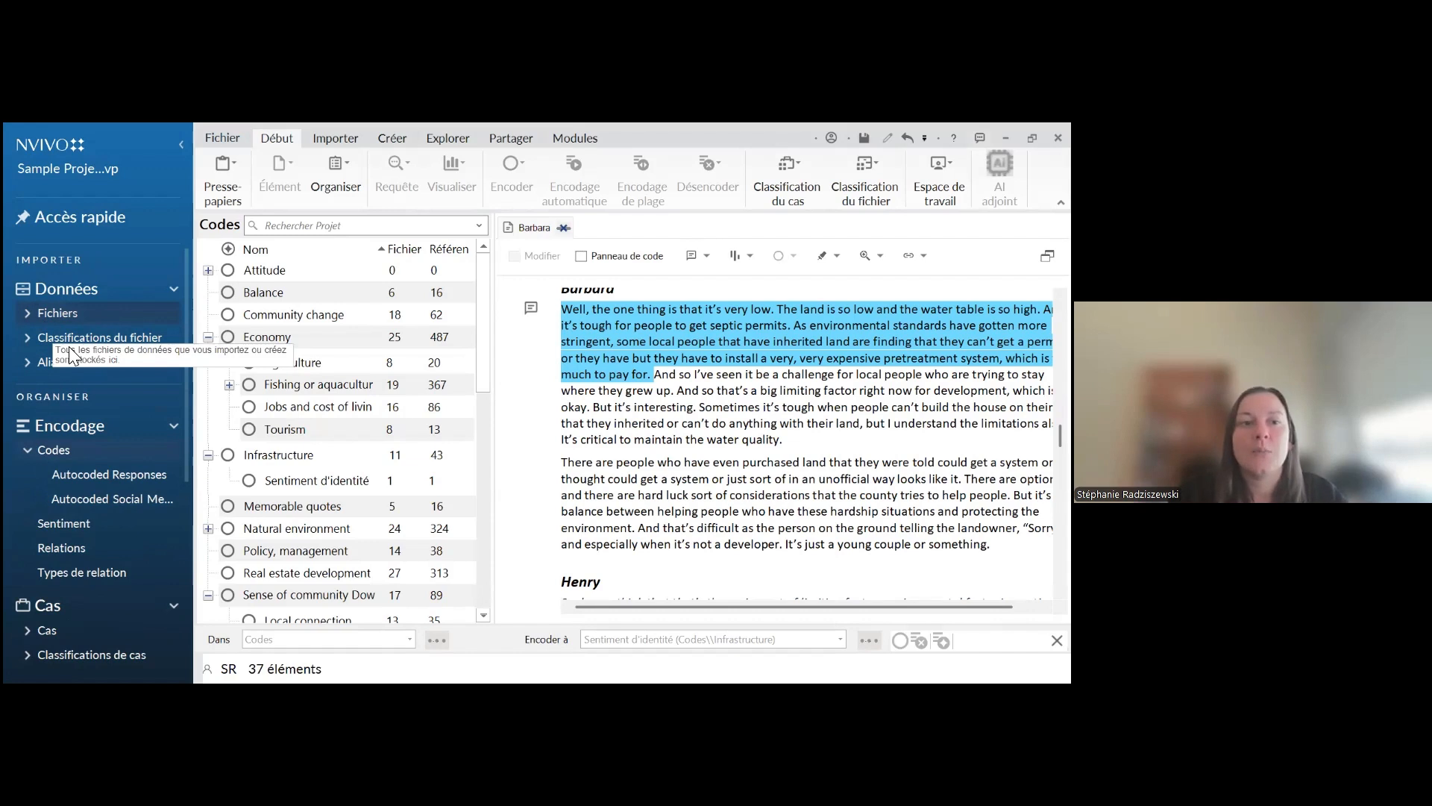
{"action": "left_click", "coordinate": [114, 340]}
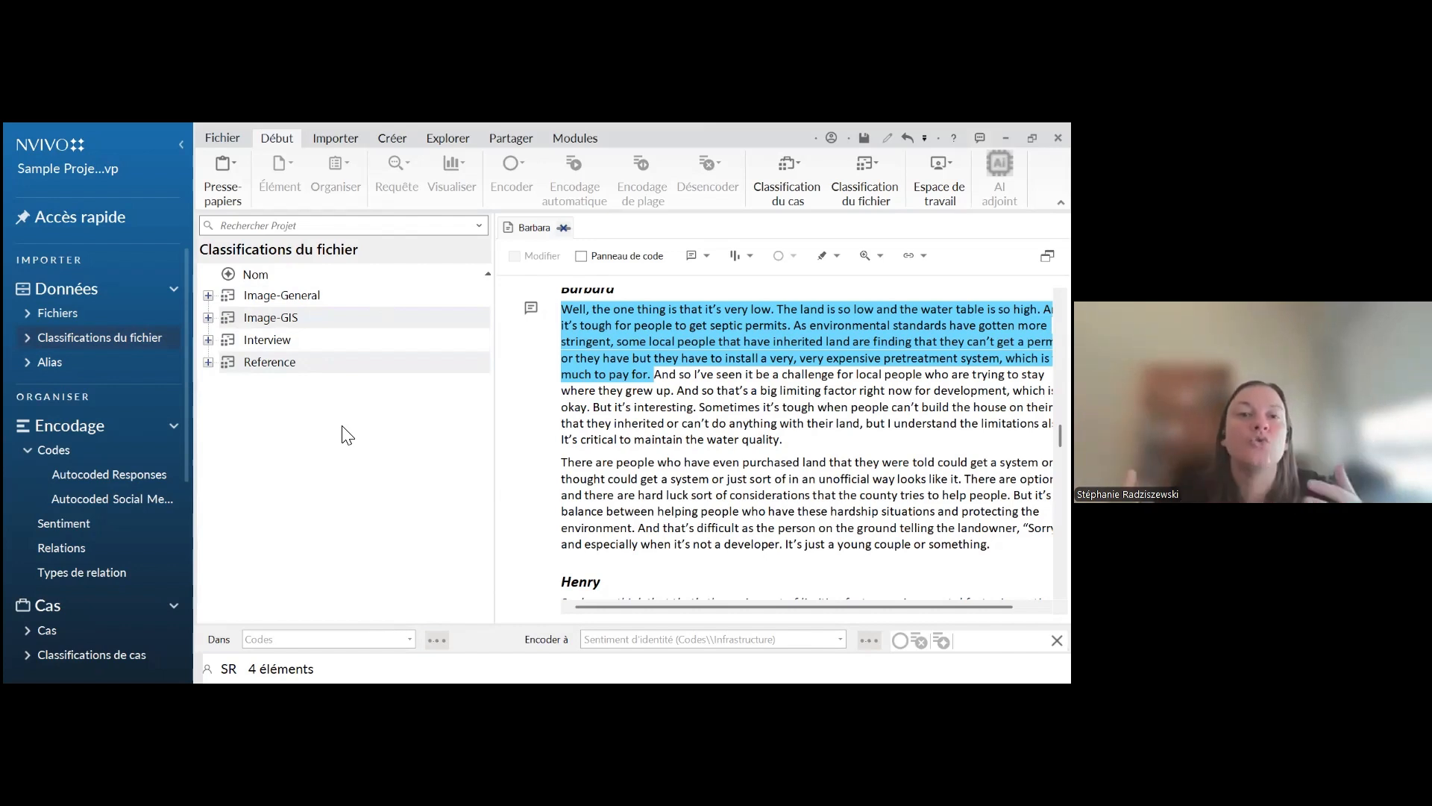
Open the Cas section and look over its introductory explanation of what cases are
{"action": "scroll", "coordinate": [29, 351], "scroll_direction": "down", "scroll_amount": 2}
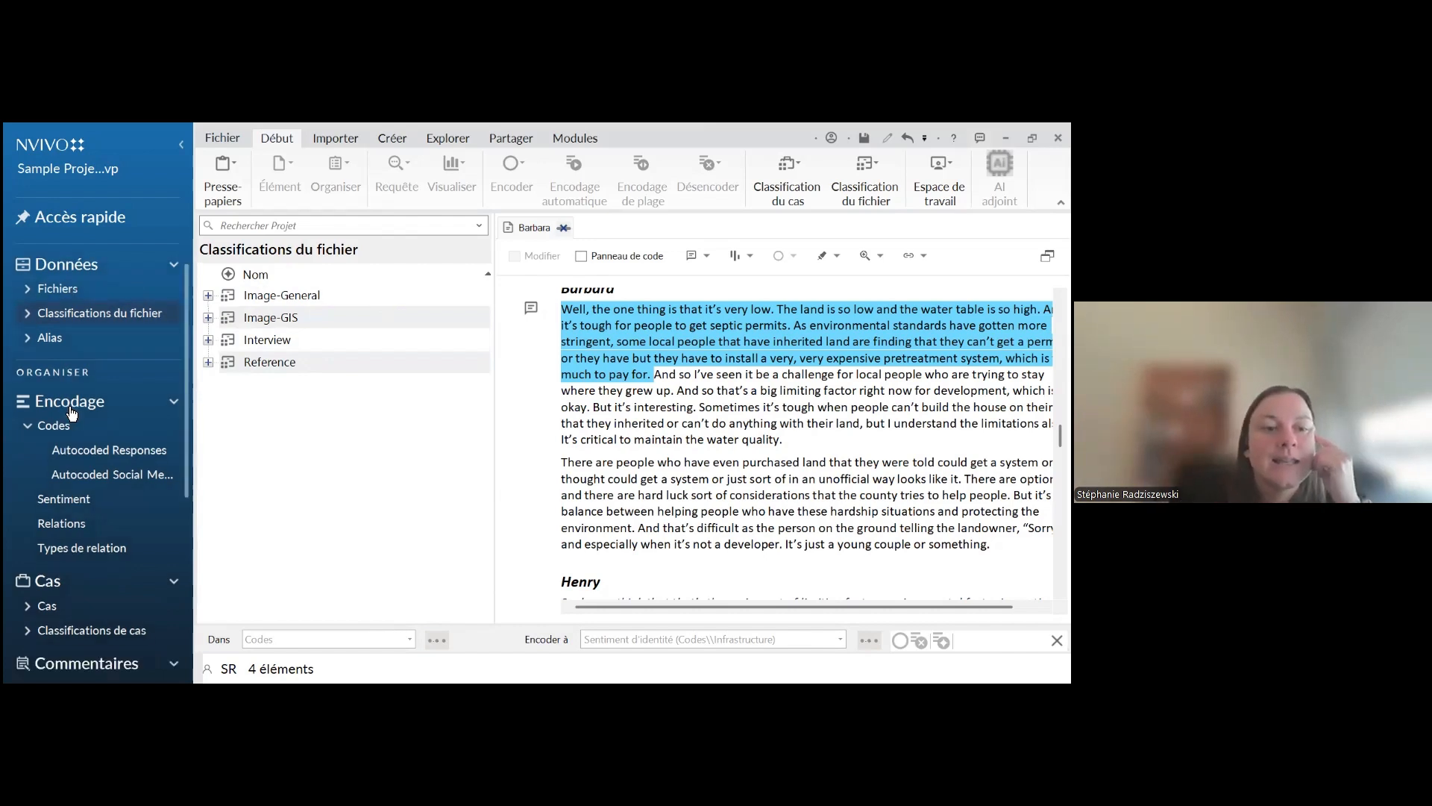
{"action": "left_click", "coordinate": [73, 529]}
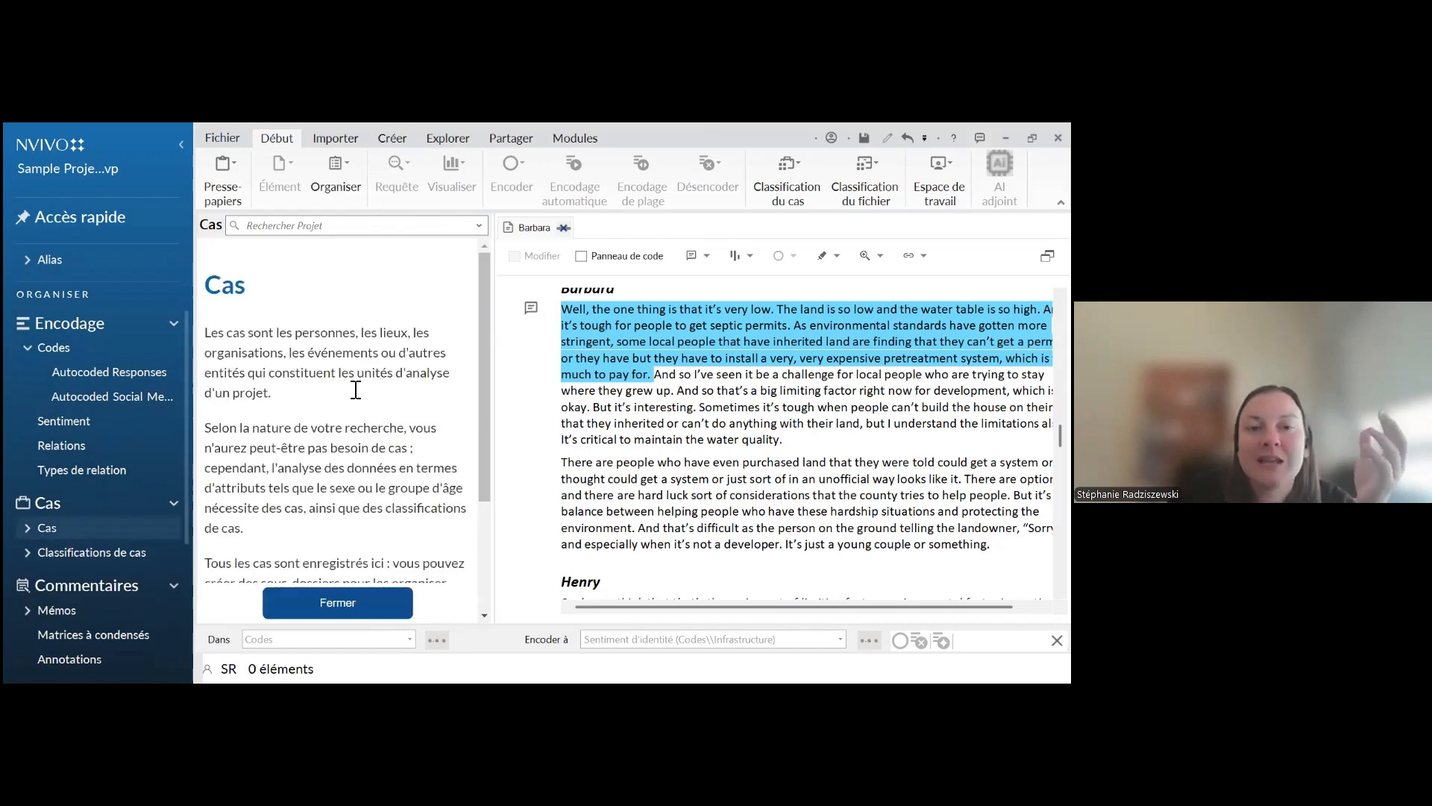
{"action": "scroll", "coordinate": [362, 394], "scroll_direction": "down", "scroll_amount": 3}
{"action": "scroll", "coordinate": [362, 394], "scroll_direction": "up", "scroll_amount": 3}
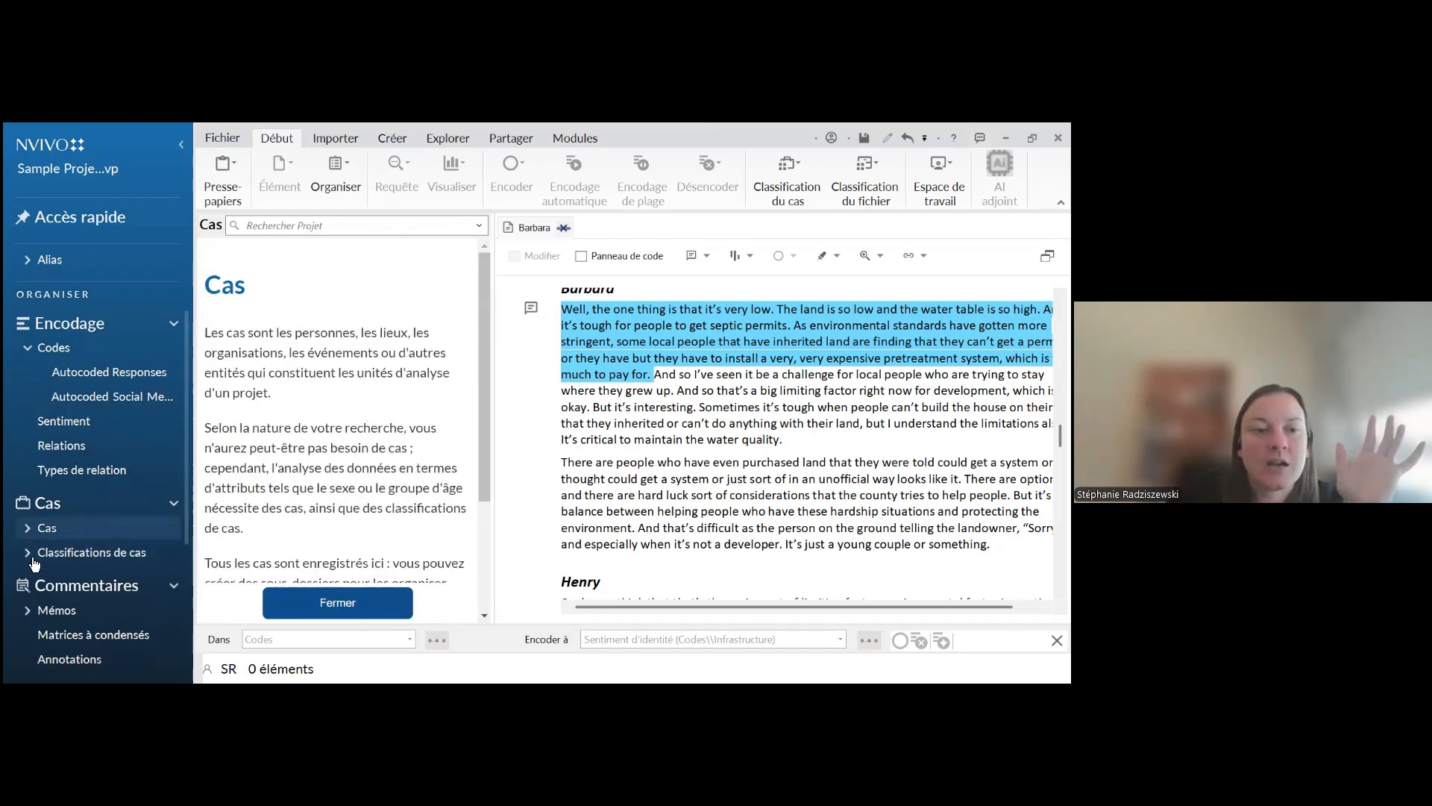
Open the People cases folder, expand Interview Participants and look through its individual cases
{"action": "left_click", "coordinate": [26, 529]}
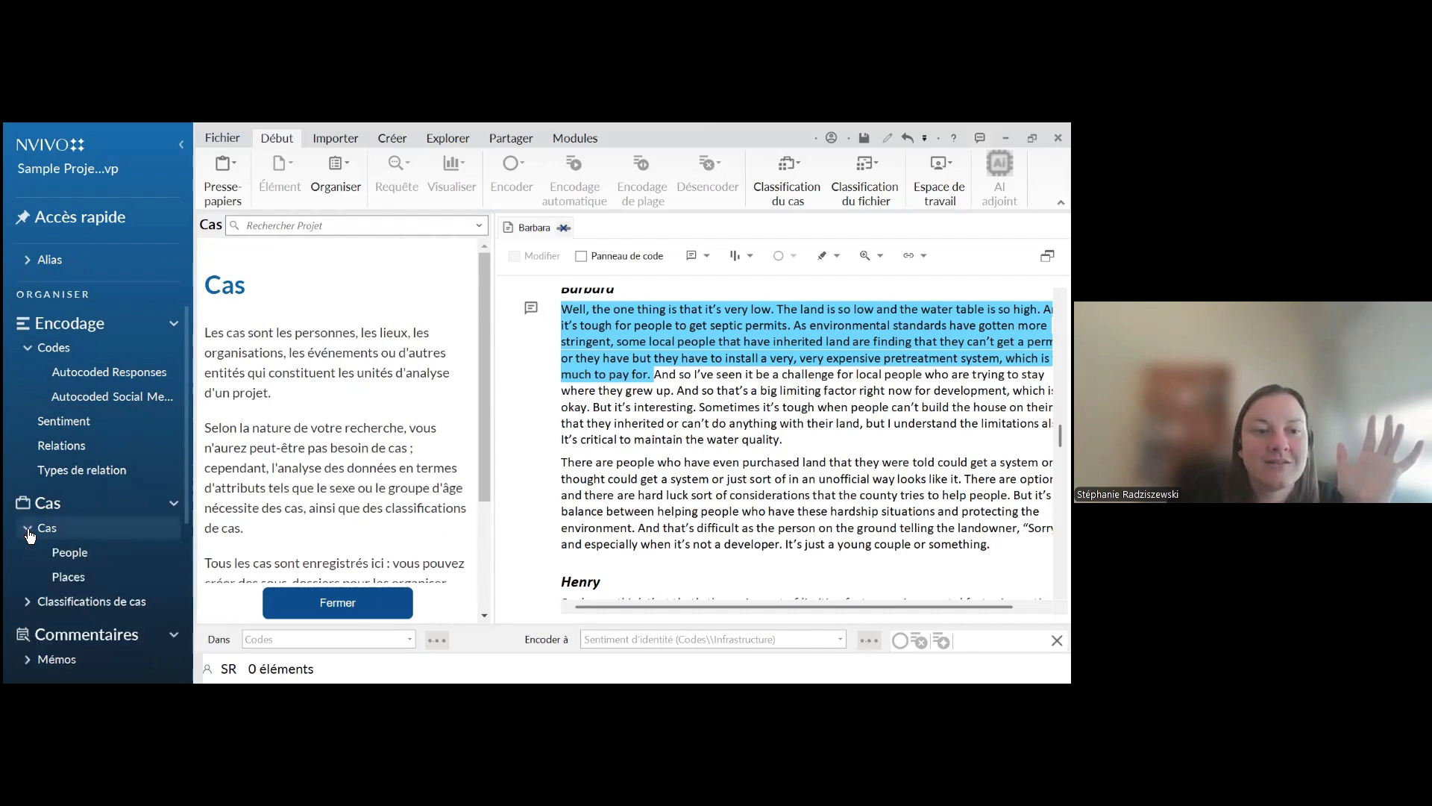
{"action": "left_click", "coordinate": [98, 559]}
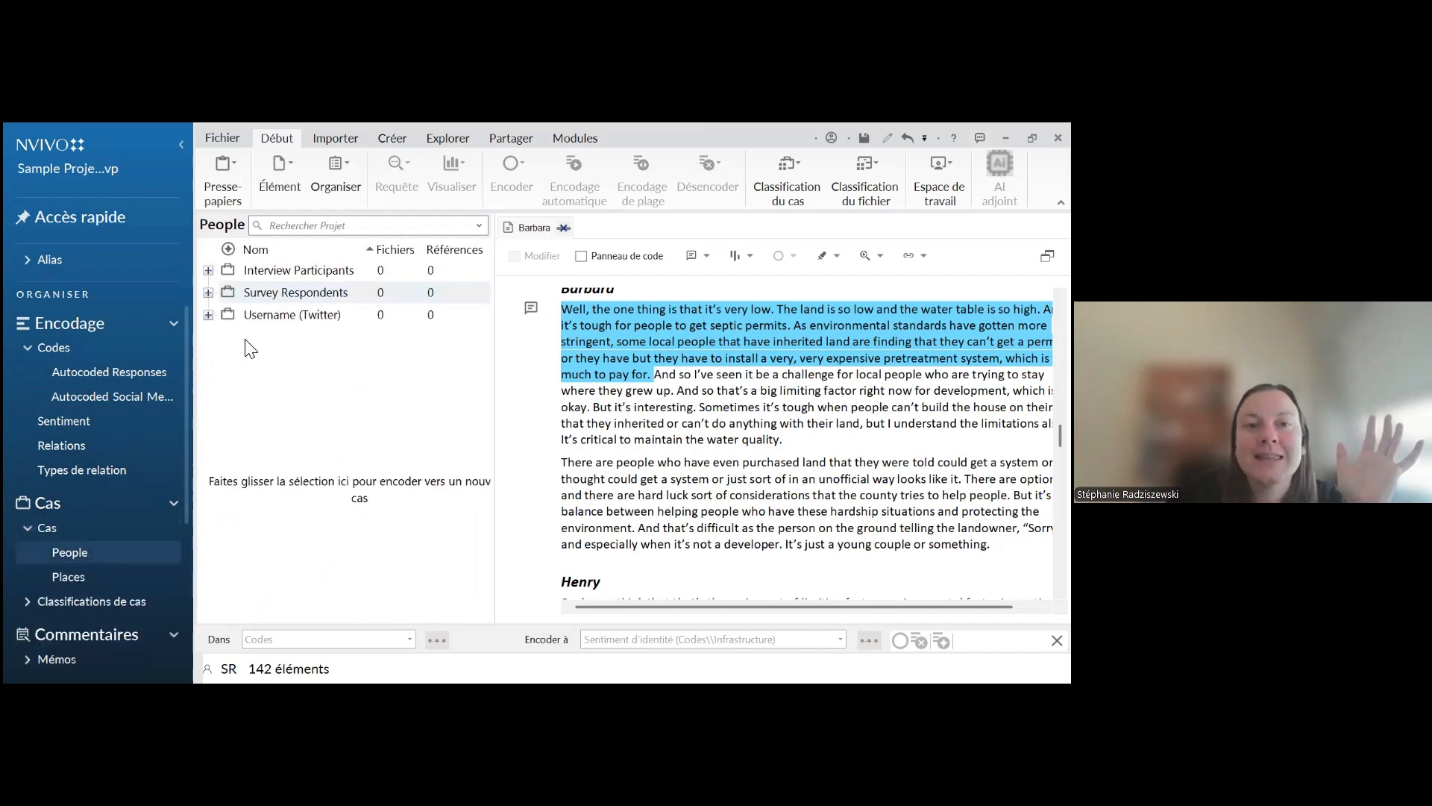
{"action": "left_click", "coordinate": [209, 270]}
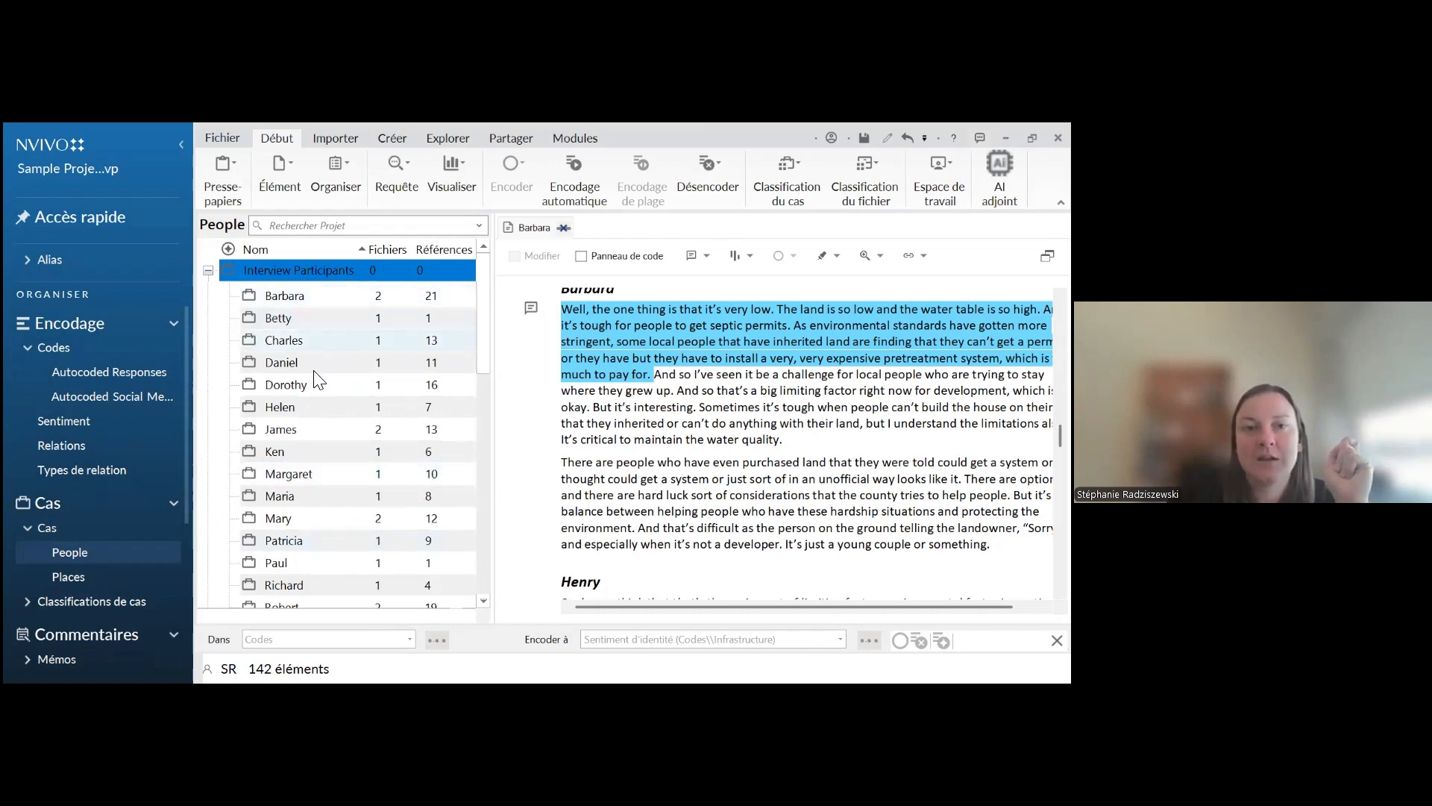
{"action": "scroll", "coordinate": [313, 373], "scroll_direction": "down", "scroll_amount": 3}
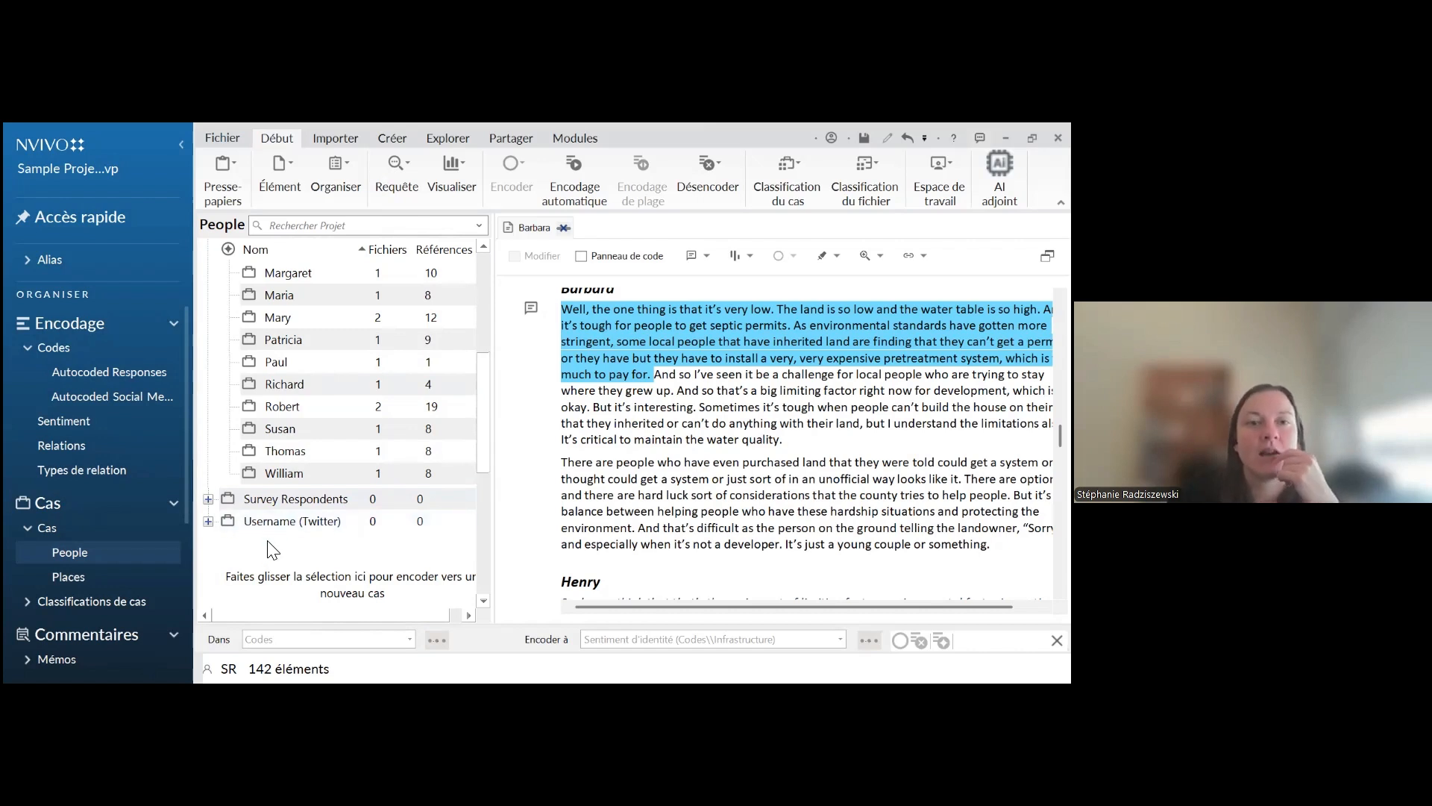
{"action": "scroll", "coordinate": [269, 543], "scroll_direction": "up", "scroll_amount": 3}
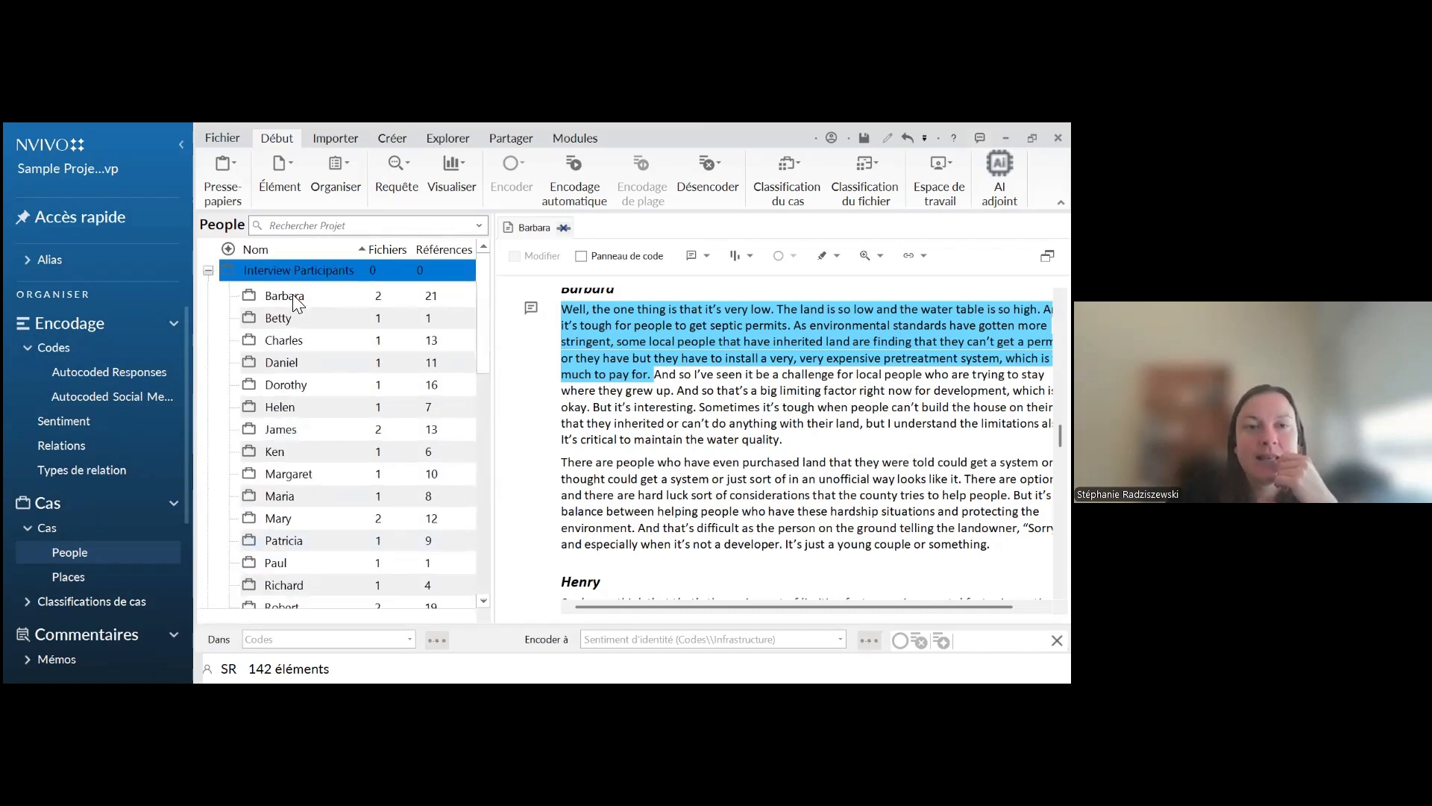
Open the first individual case under Interview Participants to view its coded references, and close it again
{"action": "left_click", "coordinate": [293, 297]}
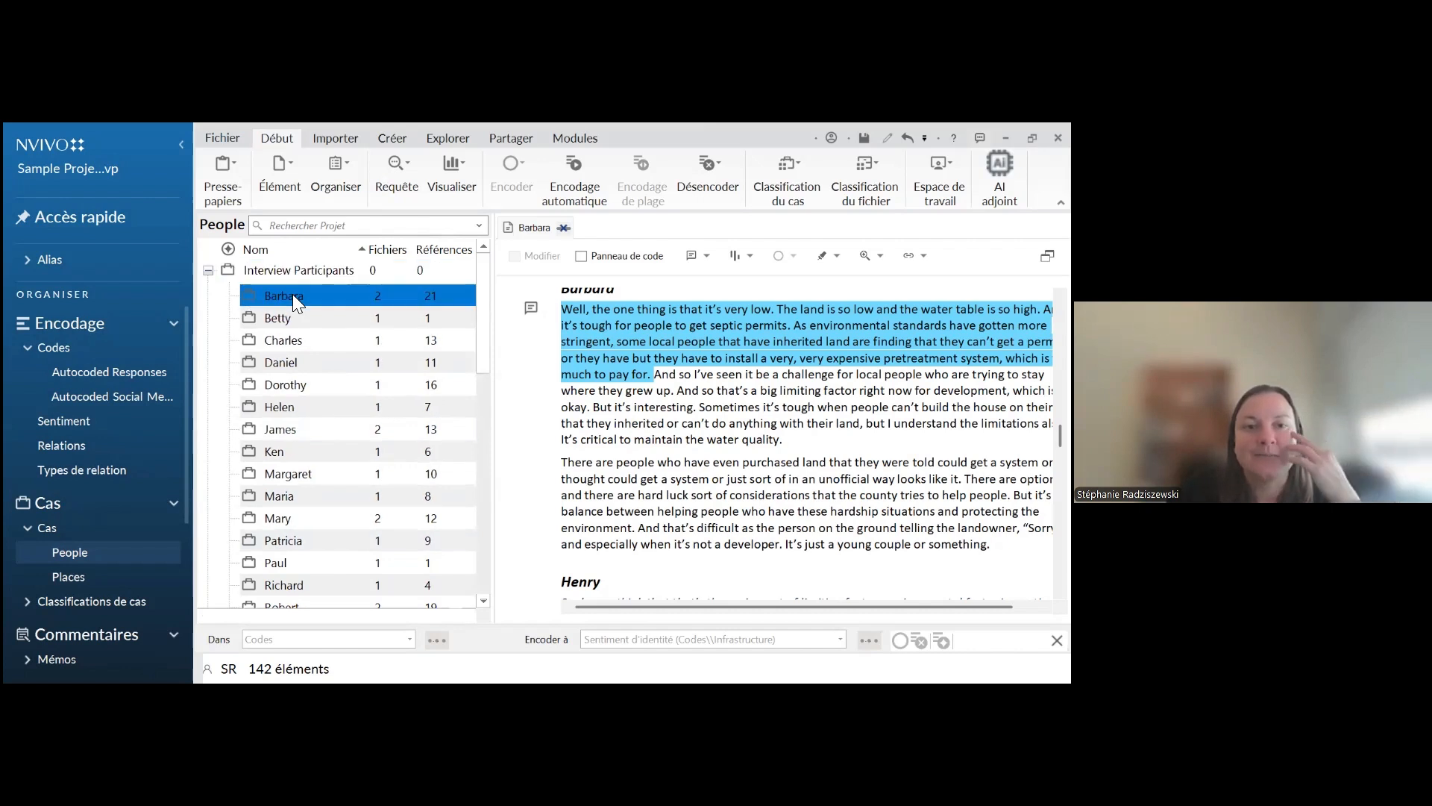
{"action": "double_click", "coordinate": [292, 295]}
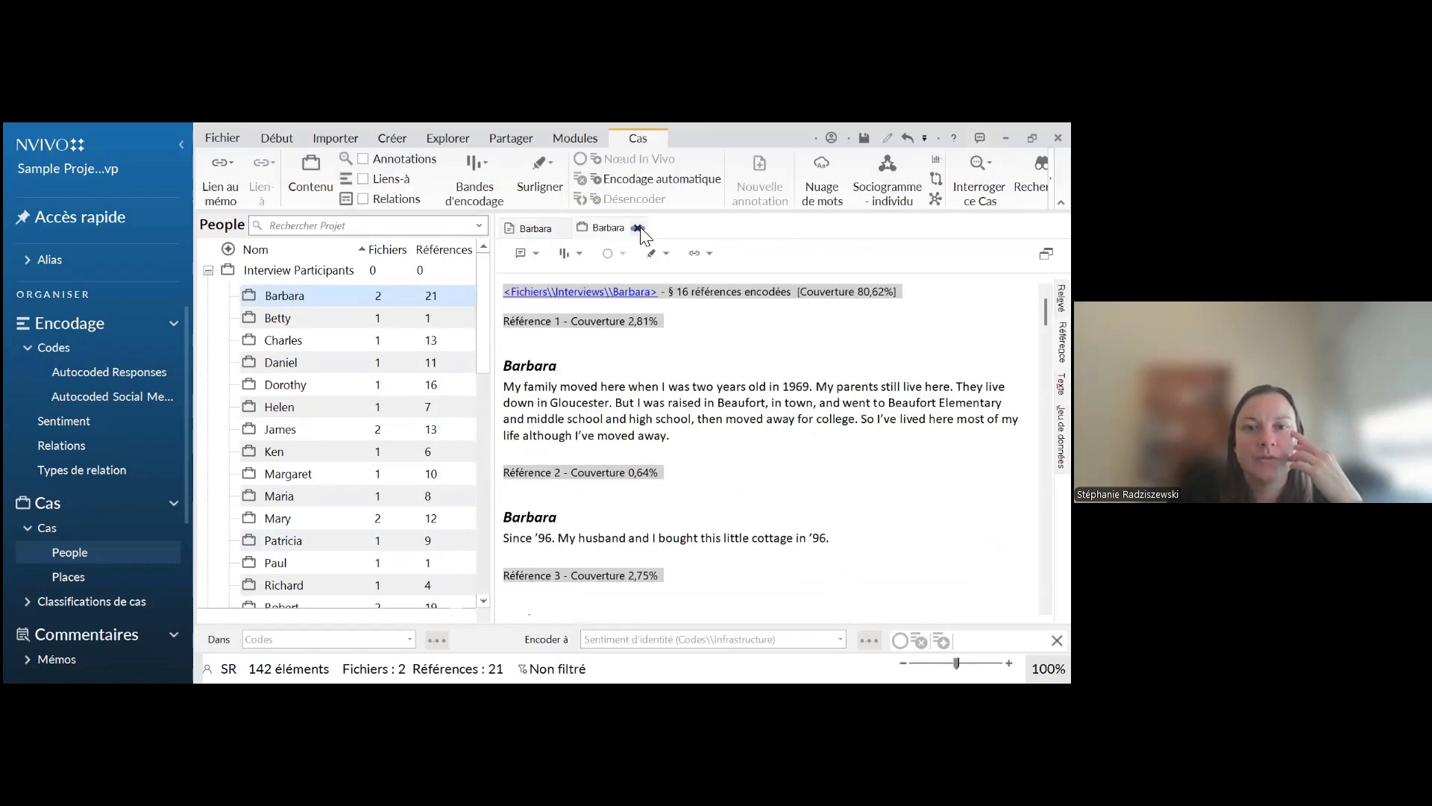
{"action": "left_click", "coordinate": [639, 229]}
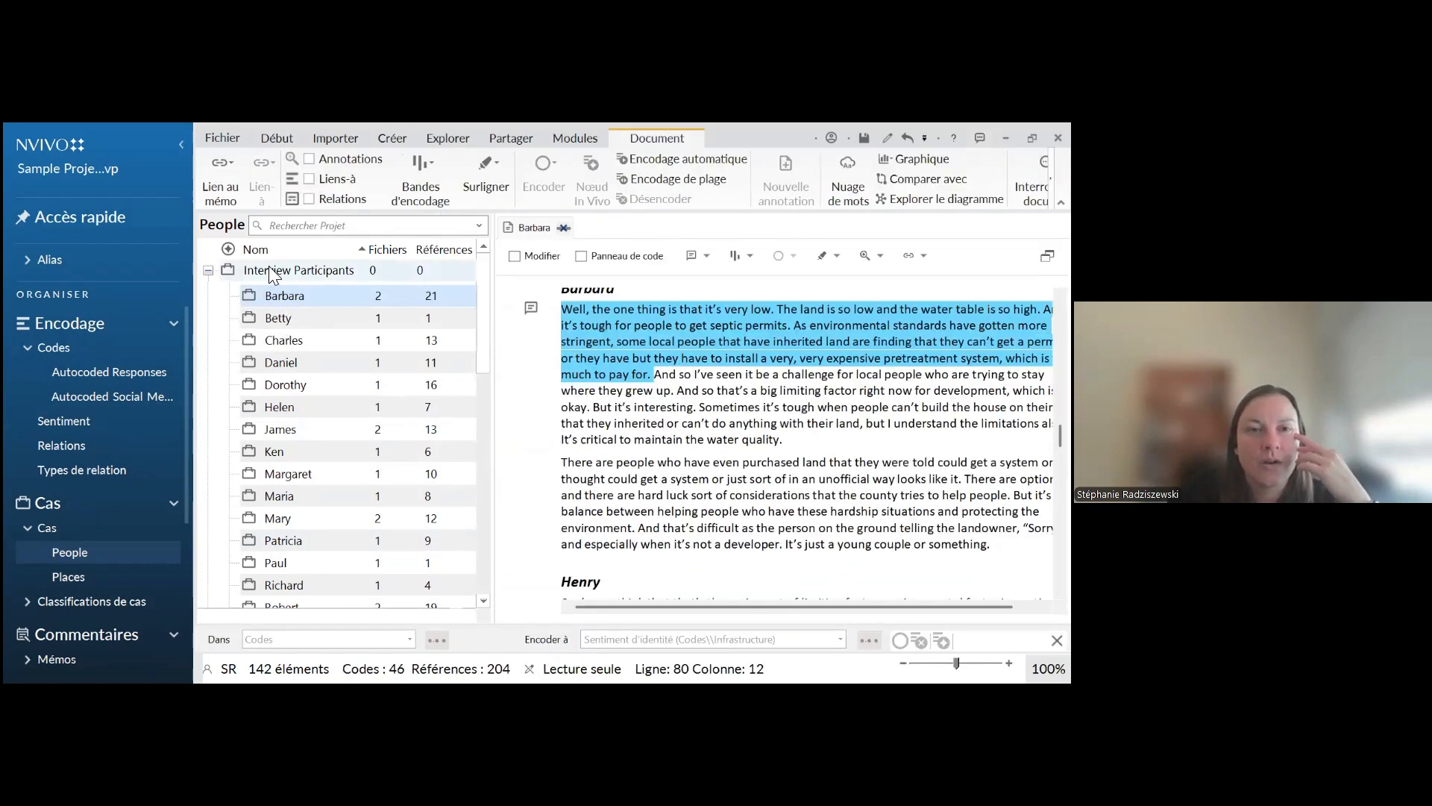
Open the properties of the Interview Participants case and set its case classification to Person in the attribute values
{"action": "right_click", "coordinate": [270, 273]}
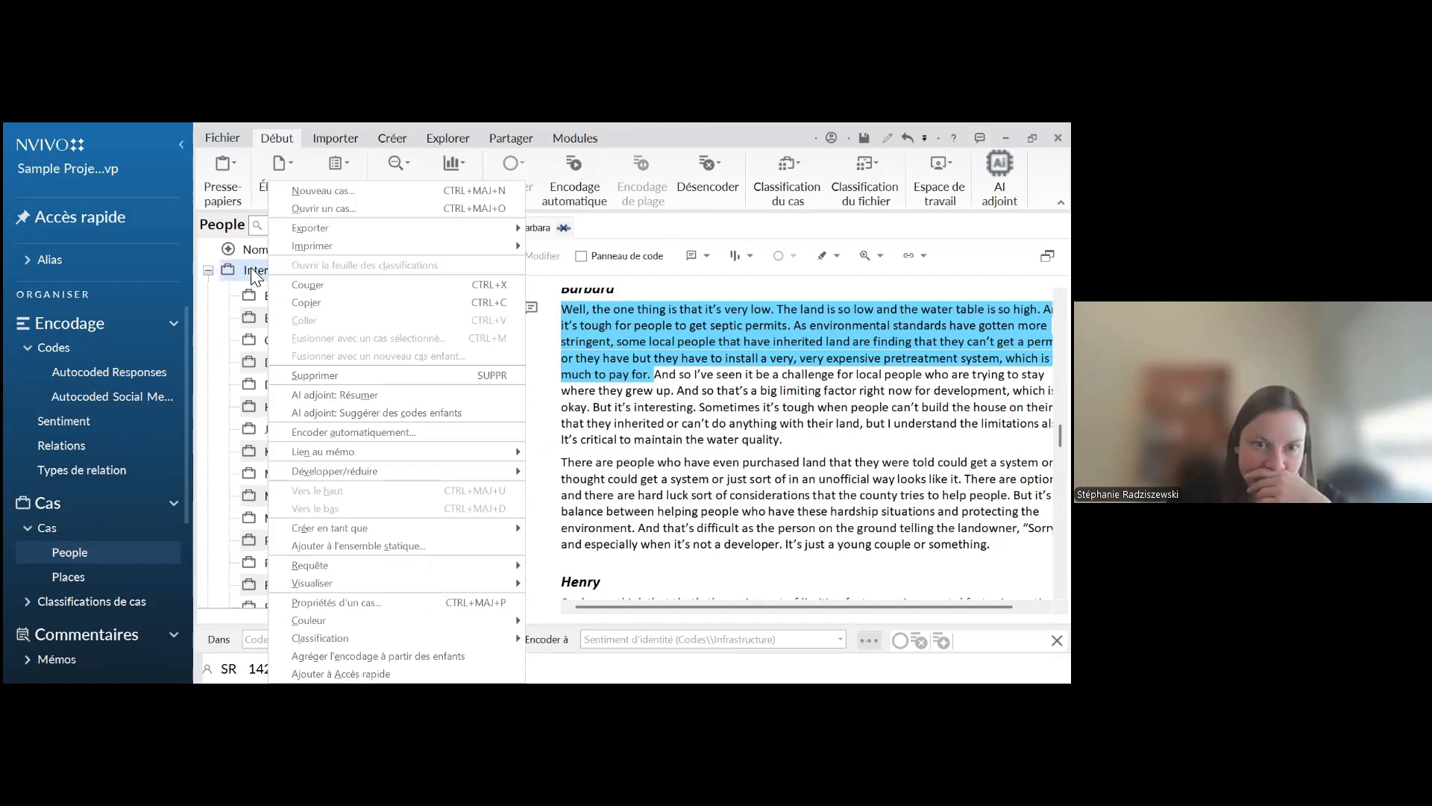
{"action": "left_click", "coordinate": [351, 601]}
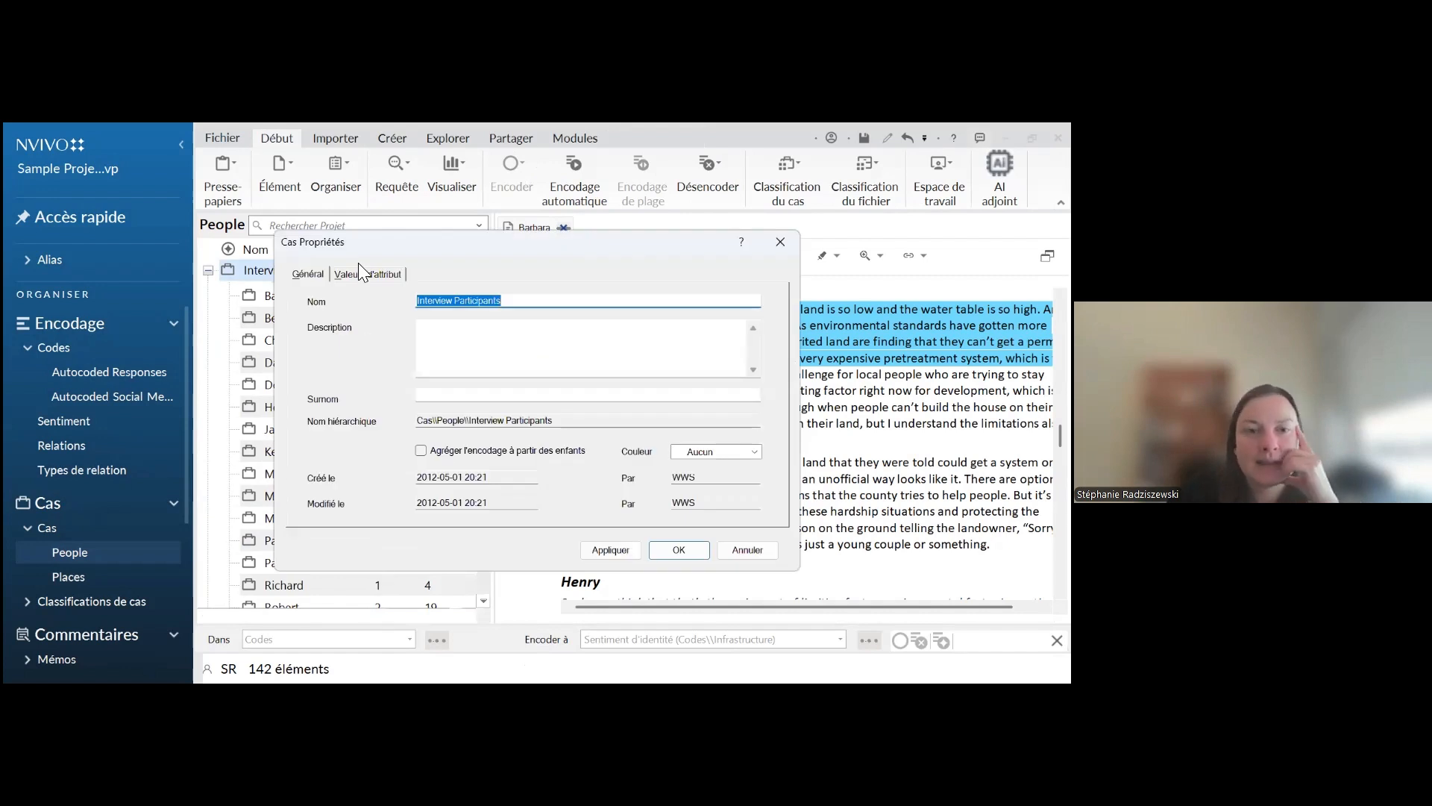
{"action": "left_click", "coordinate": [350, 274]}
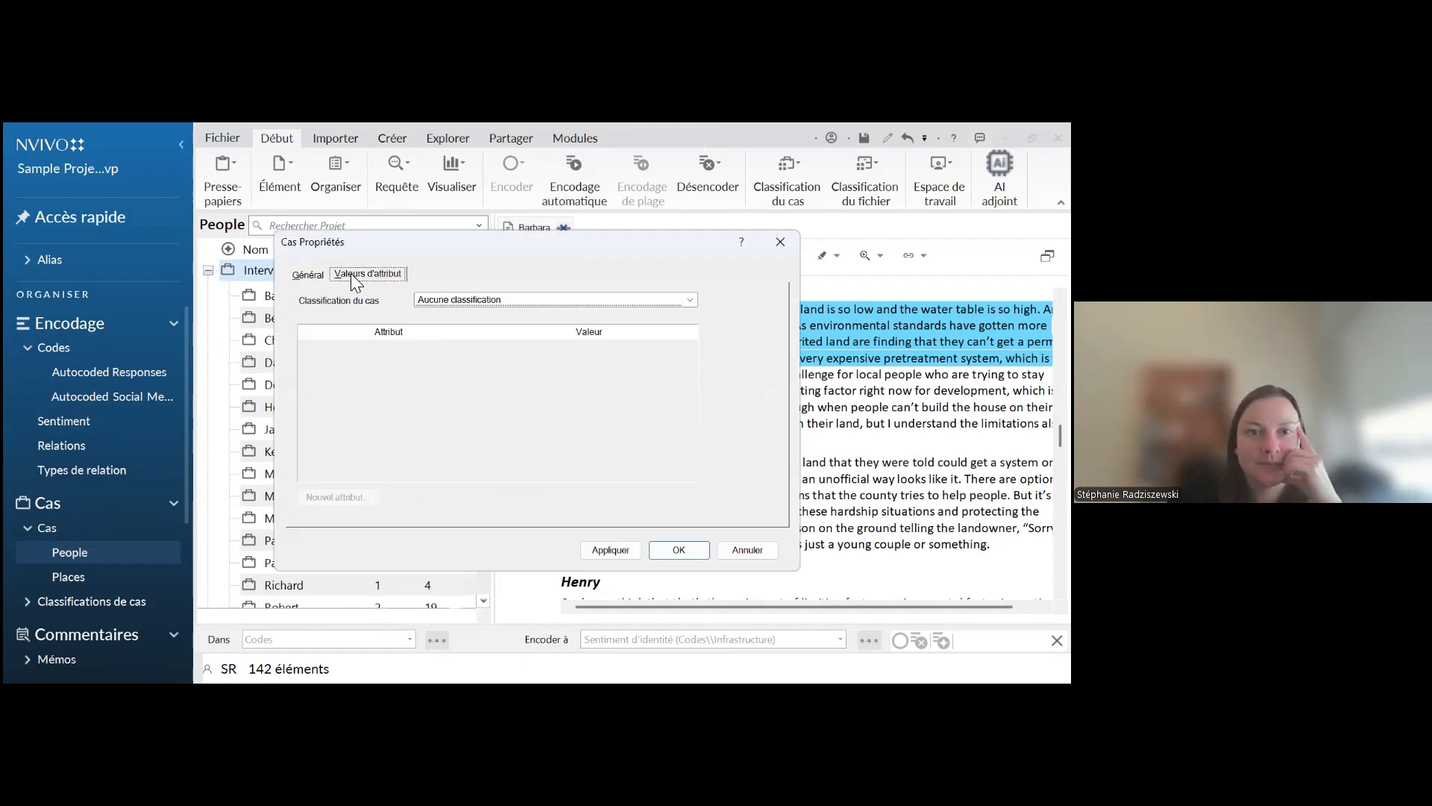
{"action": "left_click", "coordinate": [478, 301]}
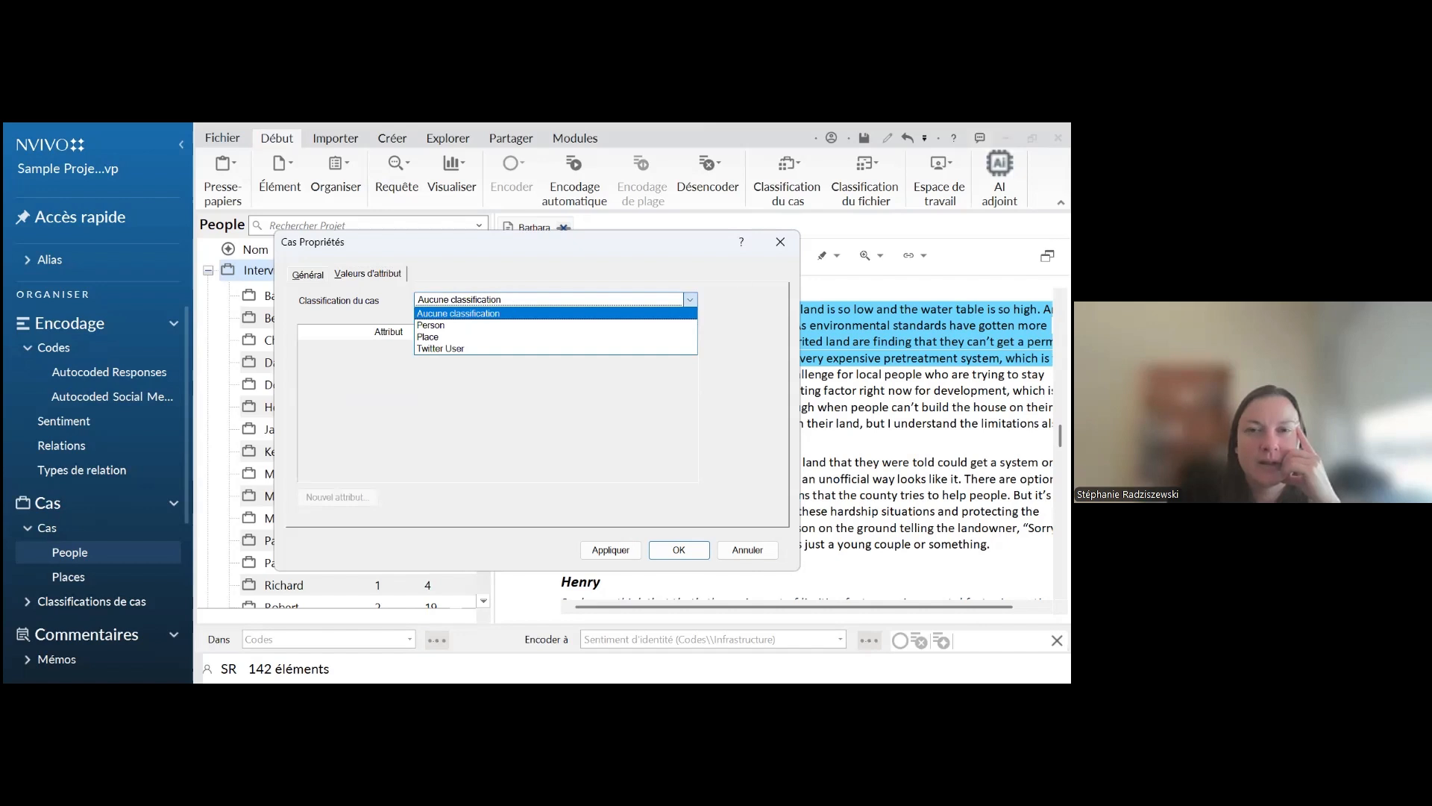
{"action": "left_click", "coordinate": [524, 303]}
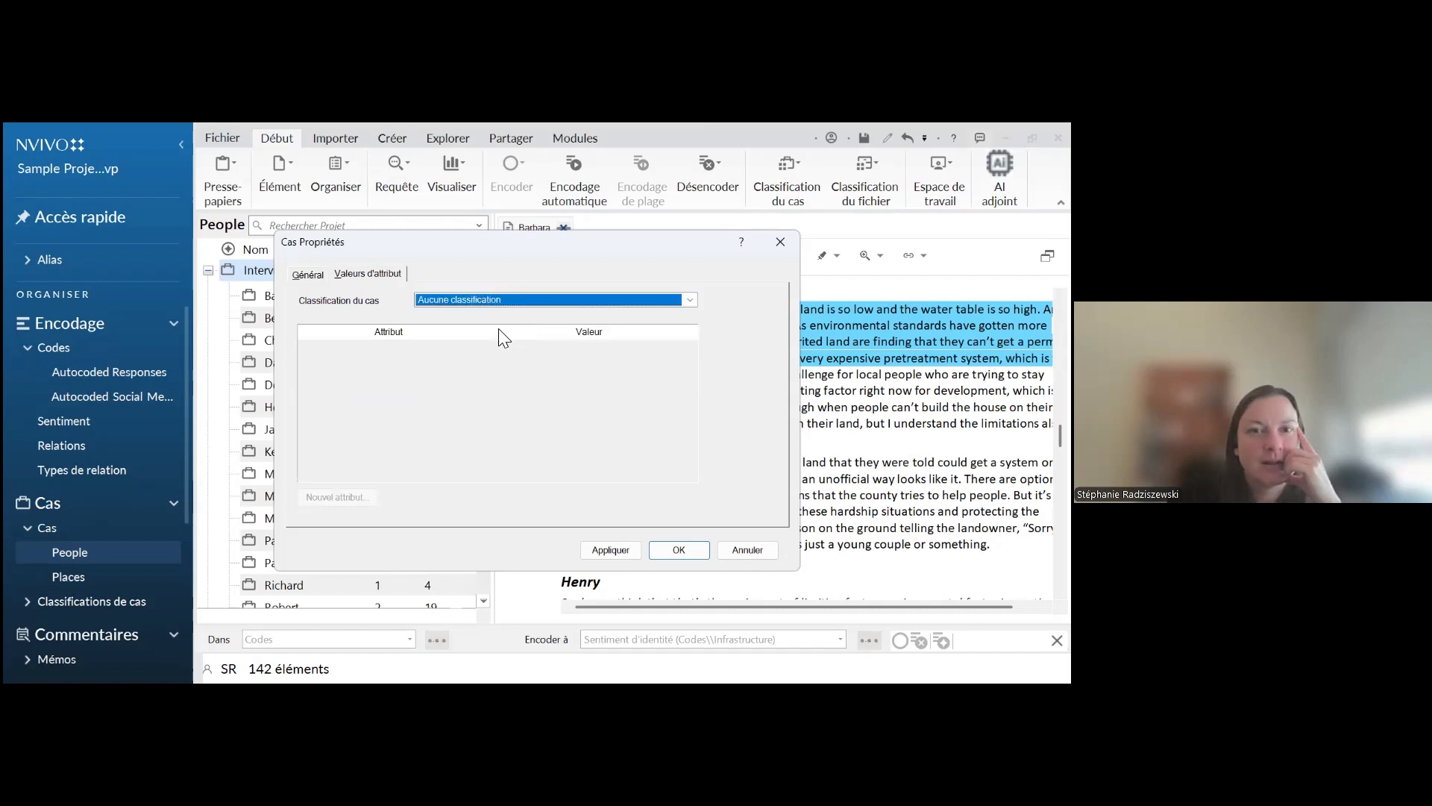
{"action": "key", "text": "Down"}
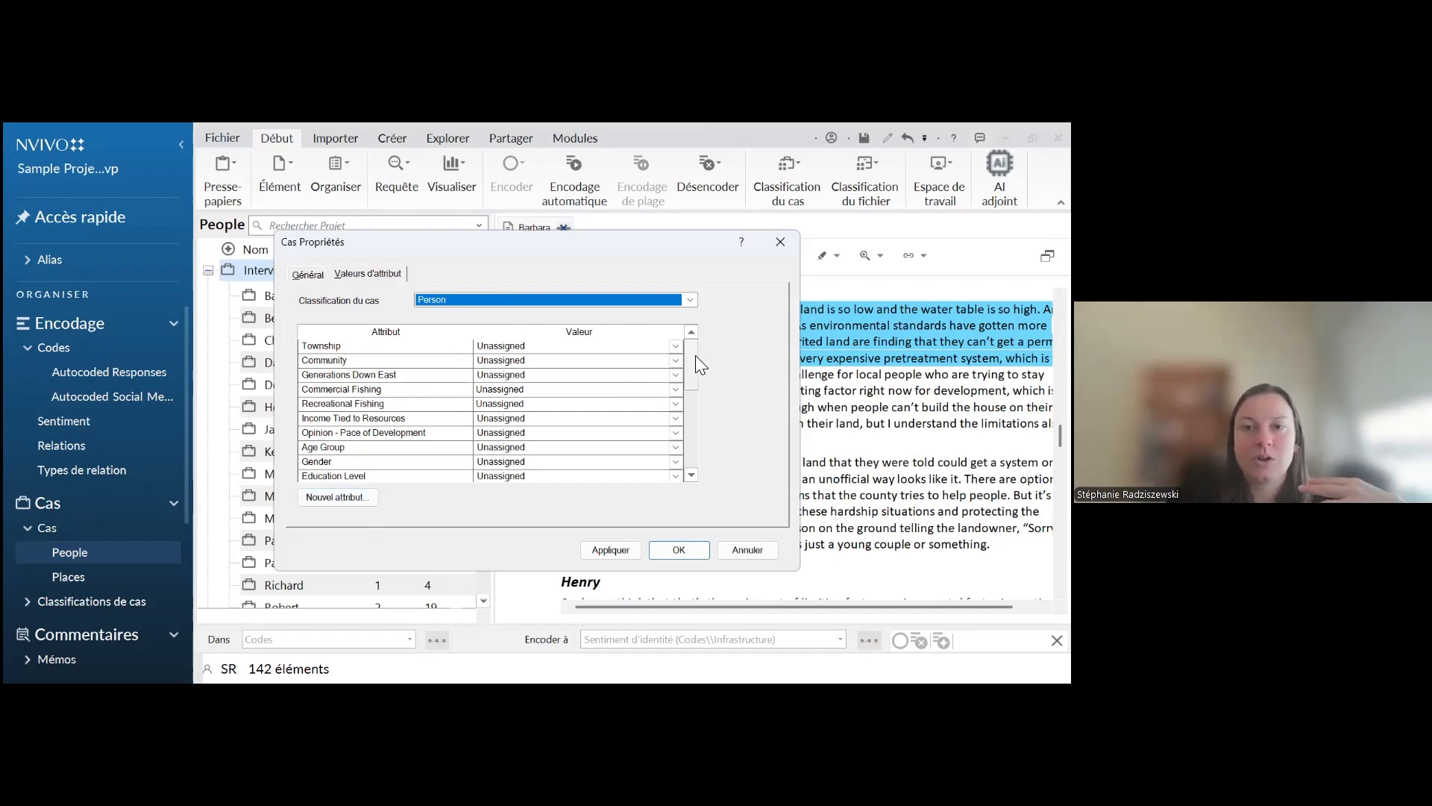
{"action": "key", "text": "Tab"}
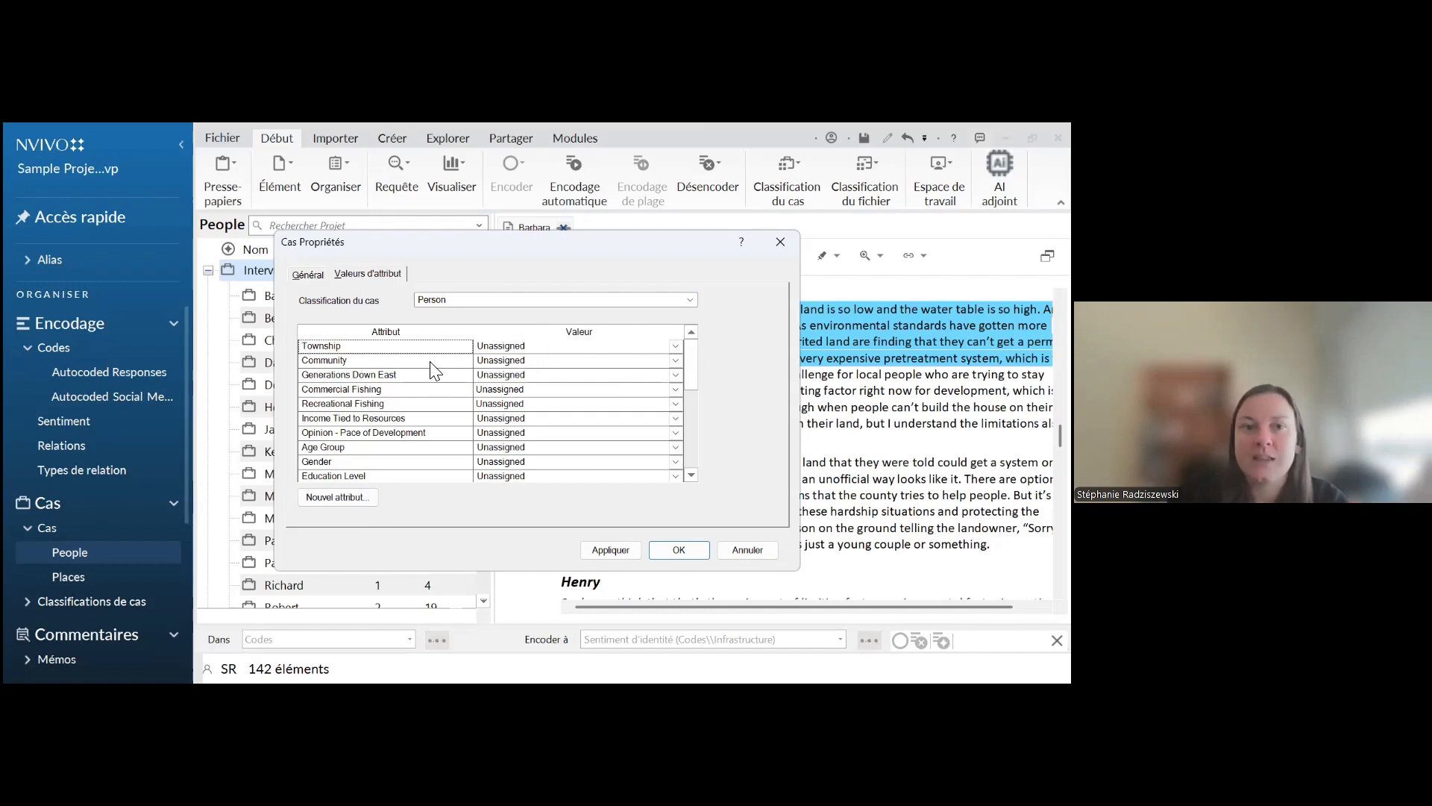
Examine the attributes of the Person classification, including the value choices available for Age Group
{"action": "left_click", "coordinate": [538, 392]}
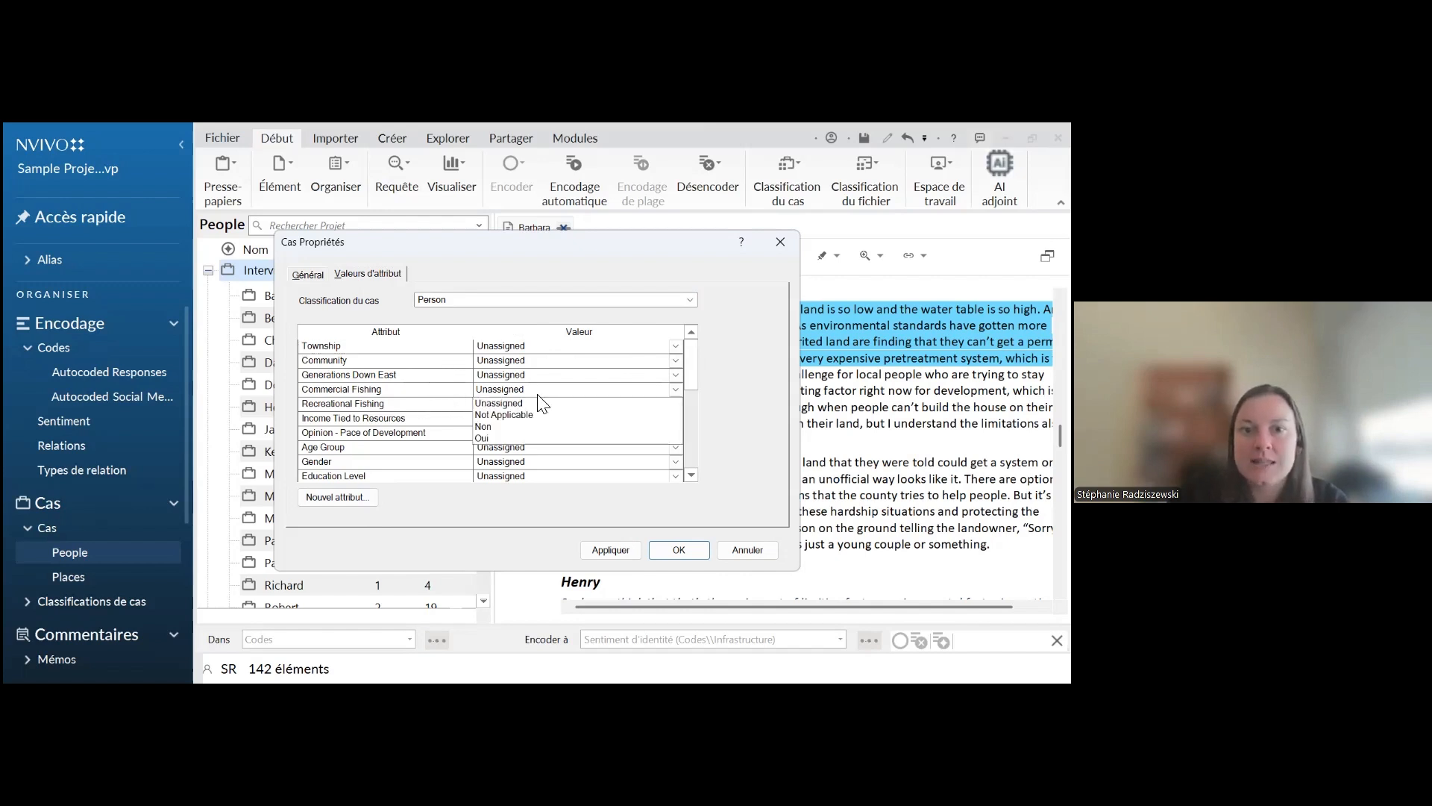
{"action": "left_click", "coordinate": [395, 400]}
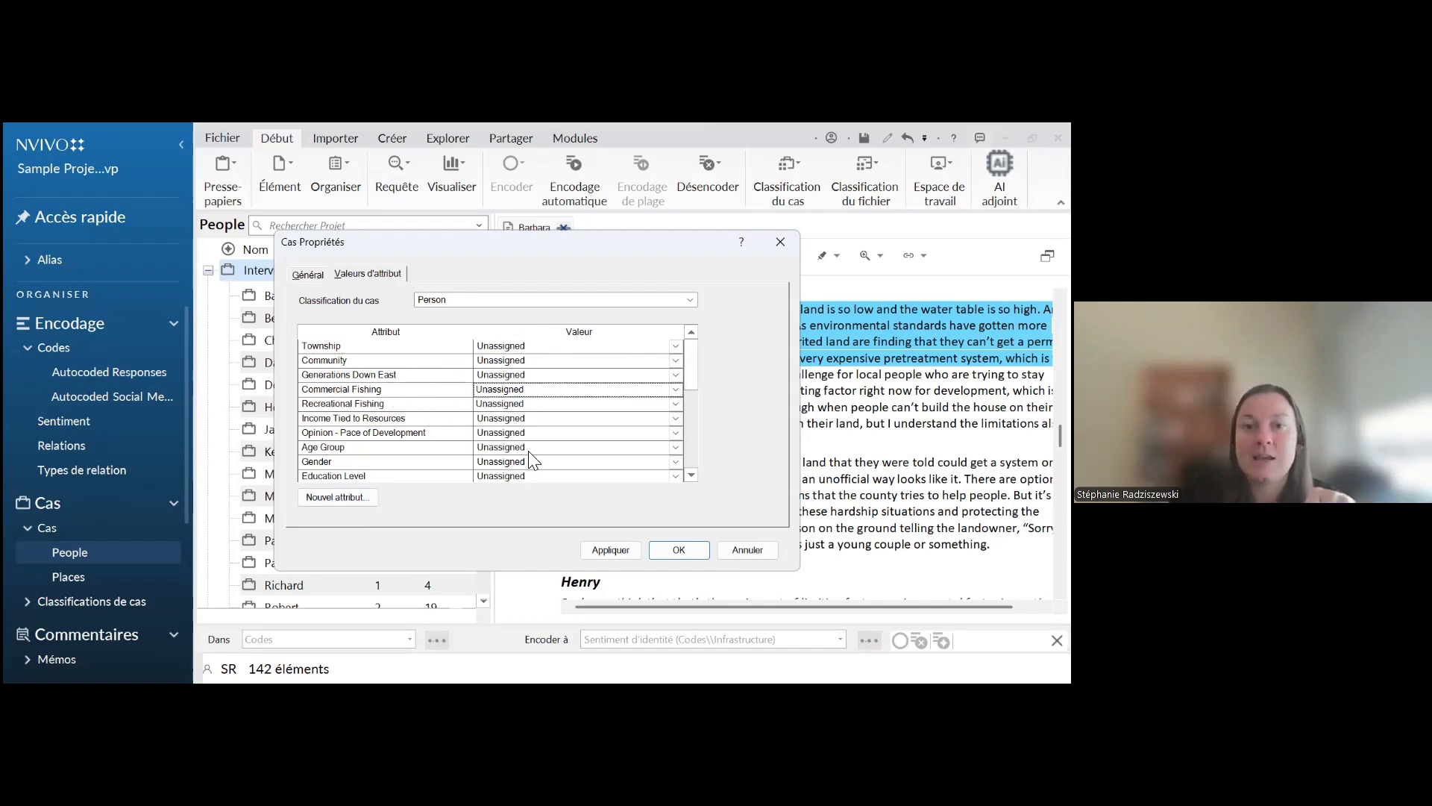
{"action": "left_click", "coordinate": [676, 448]}
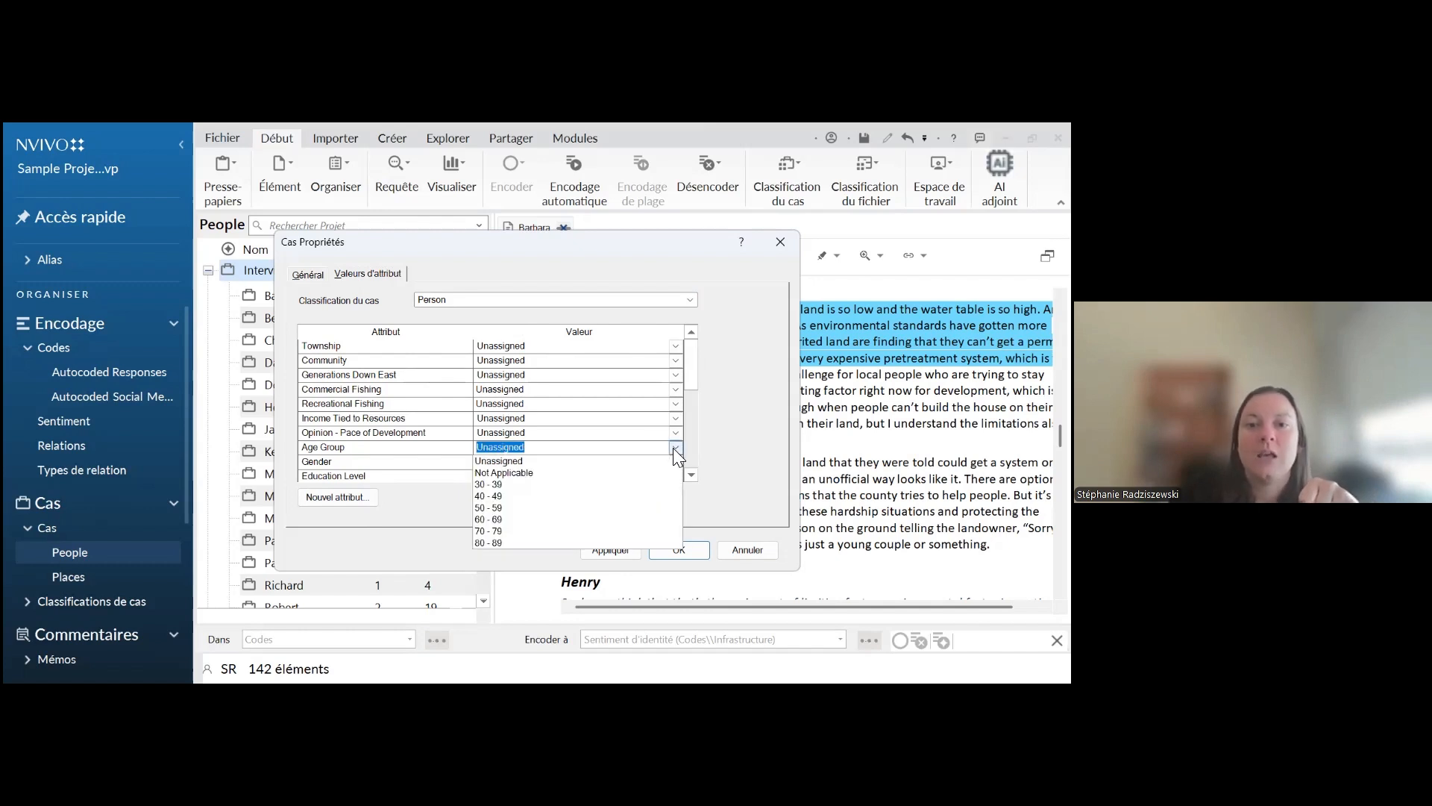
{"action": "left_click", "coordinate": [360, 467]}
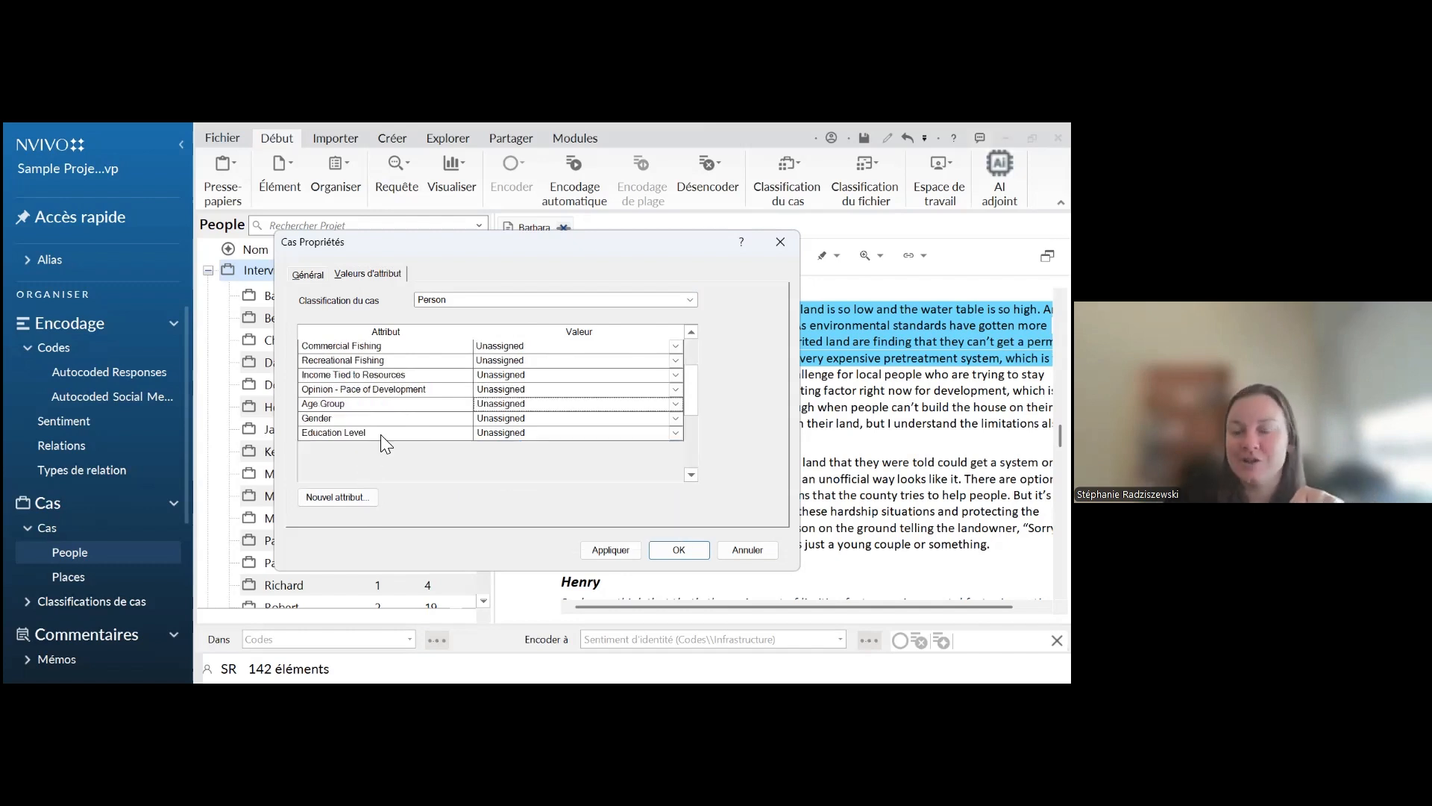
{"action": "scroll", "coordinate": [384, 445], "scroll_direction": "up", "scroll_amount": 1}
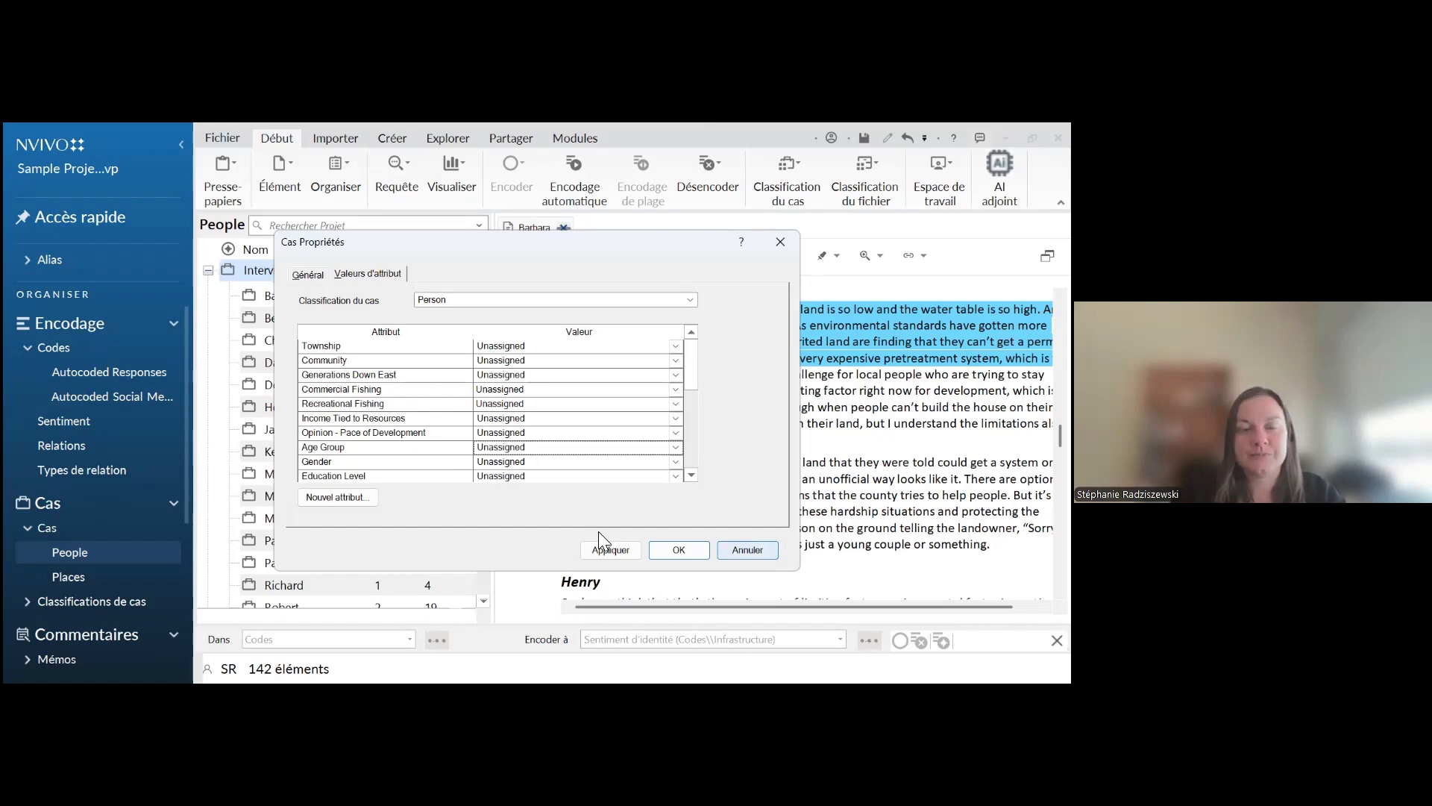
Switch to the presentation and show the "Personne" diagram slide with the Âge and Sport attributes
{"action": "key", "text": "alt+Tab"}
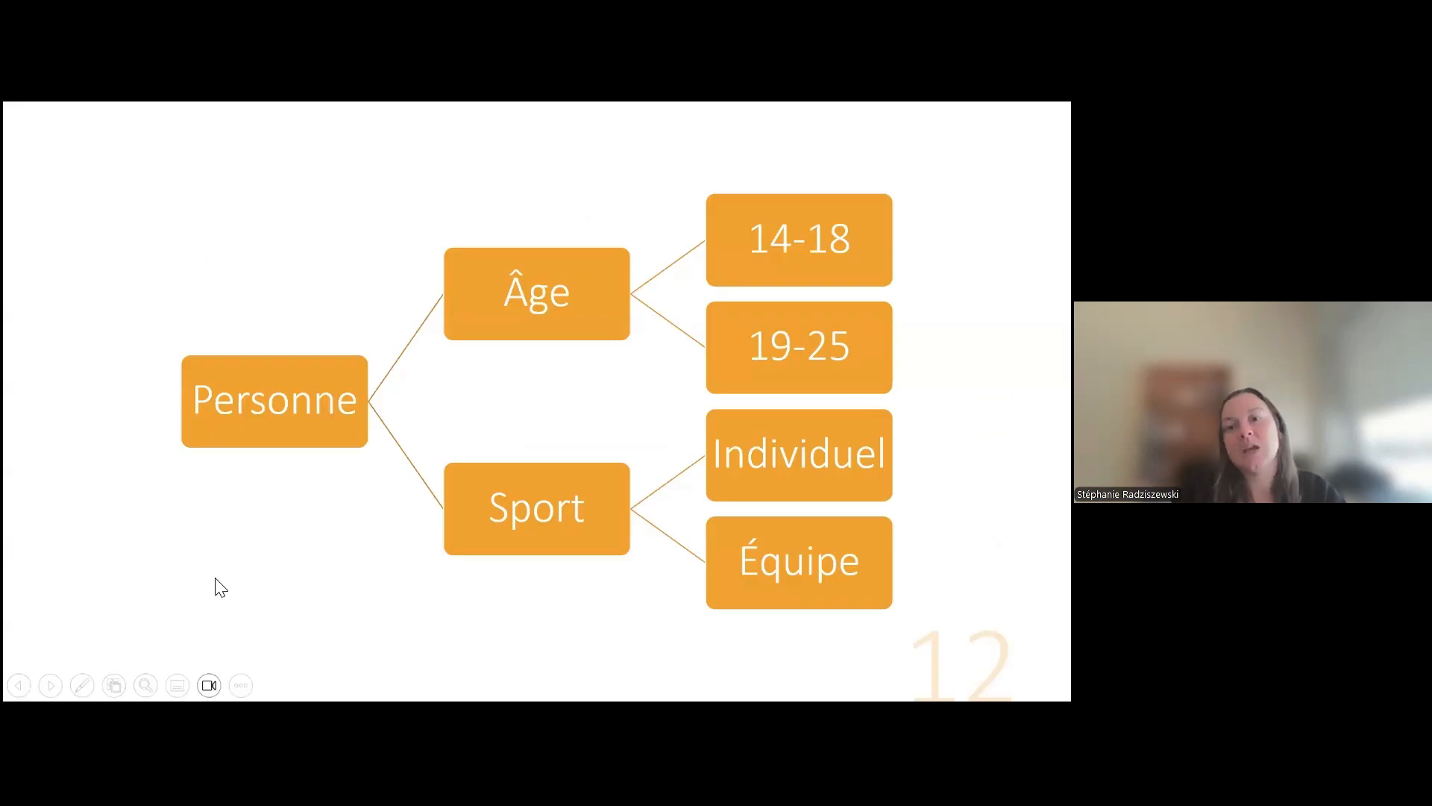
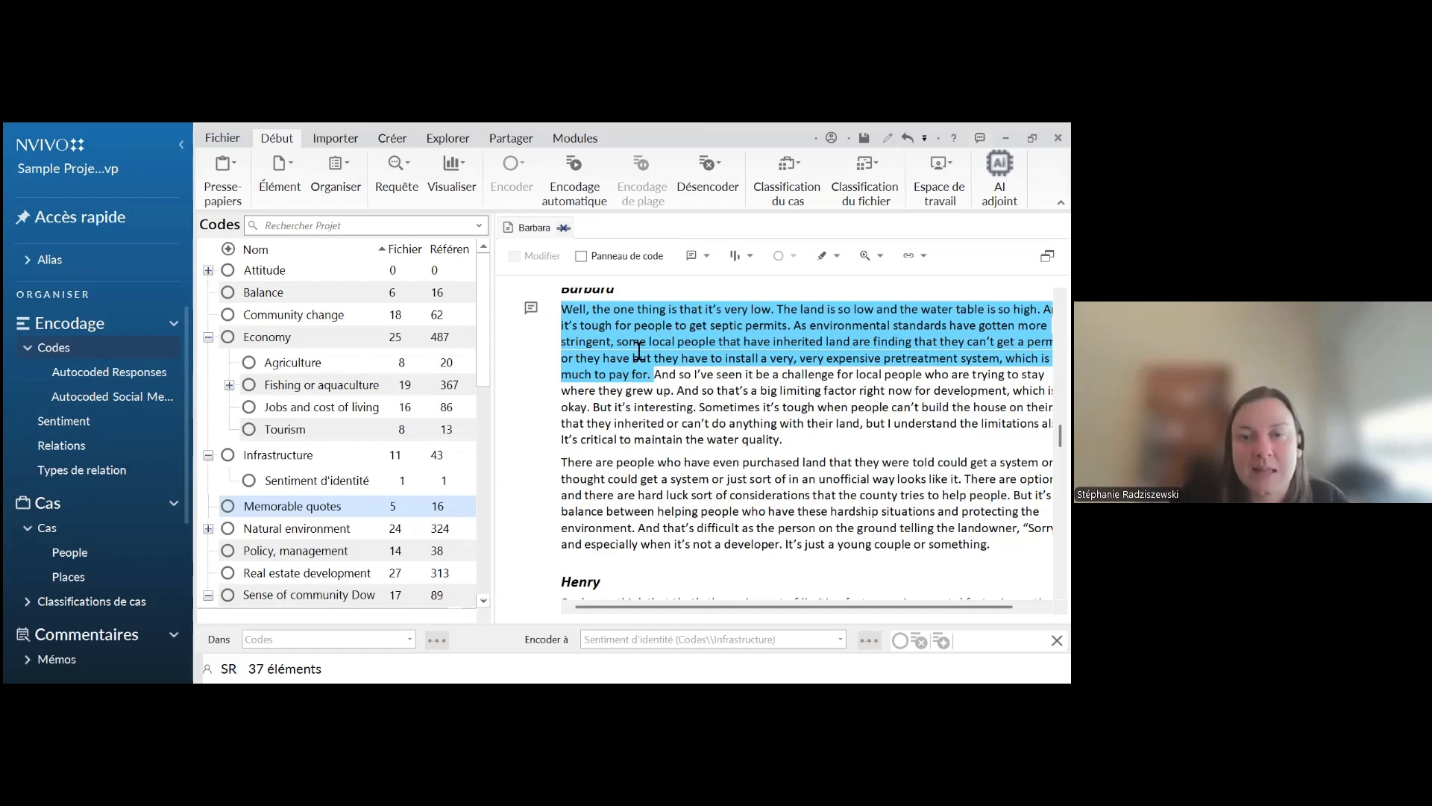
Code the passage from "There are people who have even purchased land" to "hard luck sort of considerations" at Infrastructure and at Memorable quotes
{"action": "left_click_drag", "start_coordinate": [619, 347], "coordinate": [612, 403]}
{"action": "left_click", "coordinate": [608, 466]}
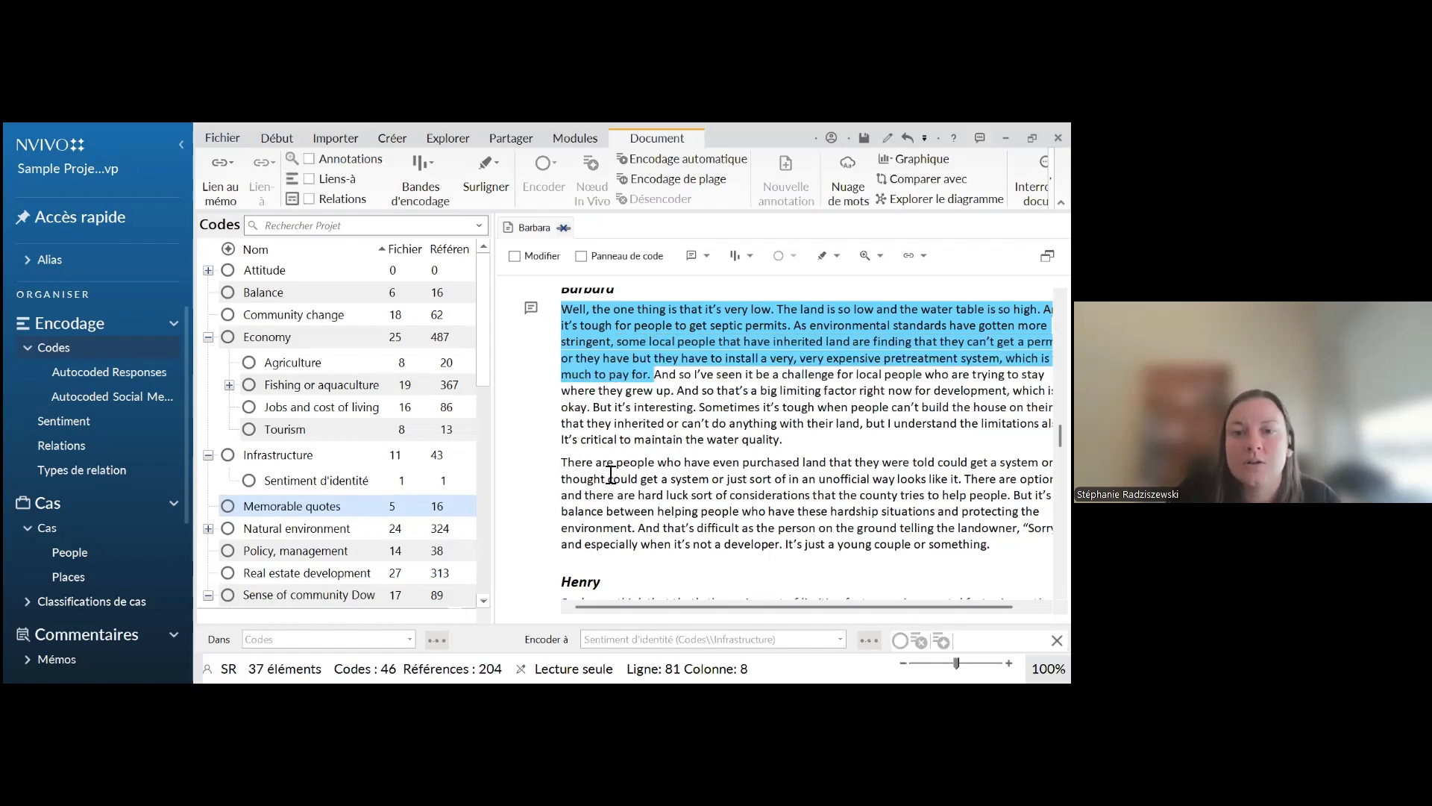
{"action": "left_click_drag", "start_coordinate": [561, 461], "coordinate": [645, 496]}
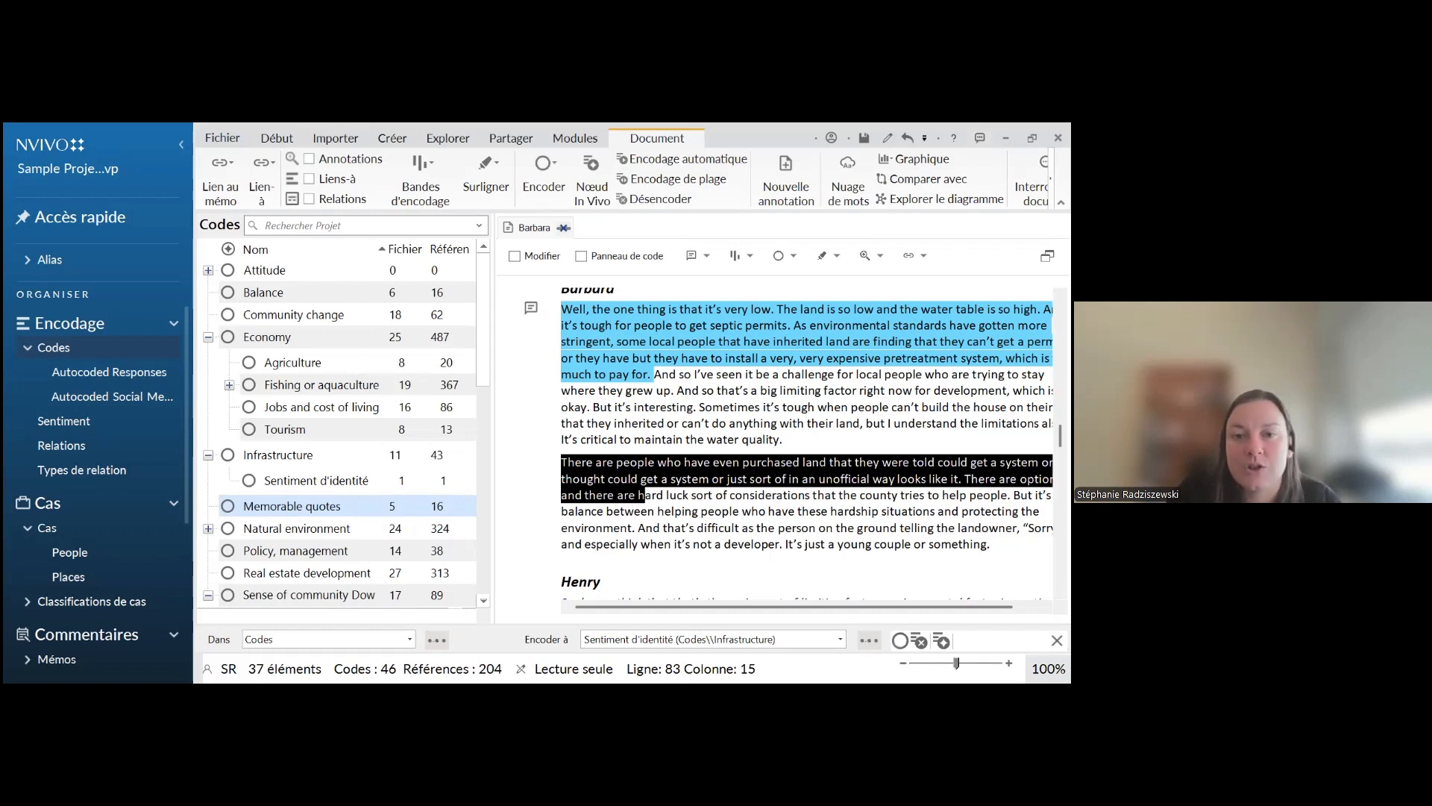
{"action": "left_click", "coordinate": [616, 513]}
{"action": "left_click_drag", "start_coordinate": [812, 496], "coordinate": [561, 466]}
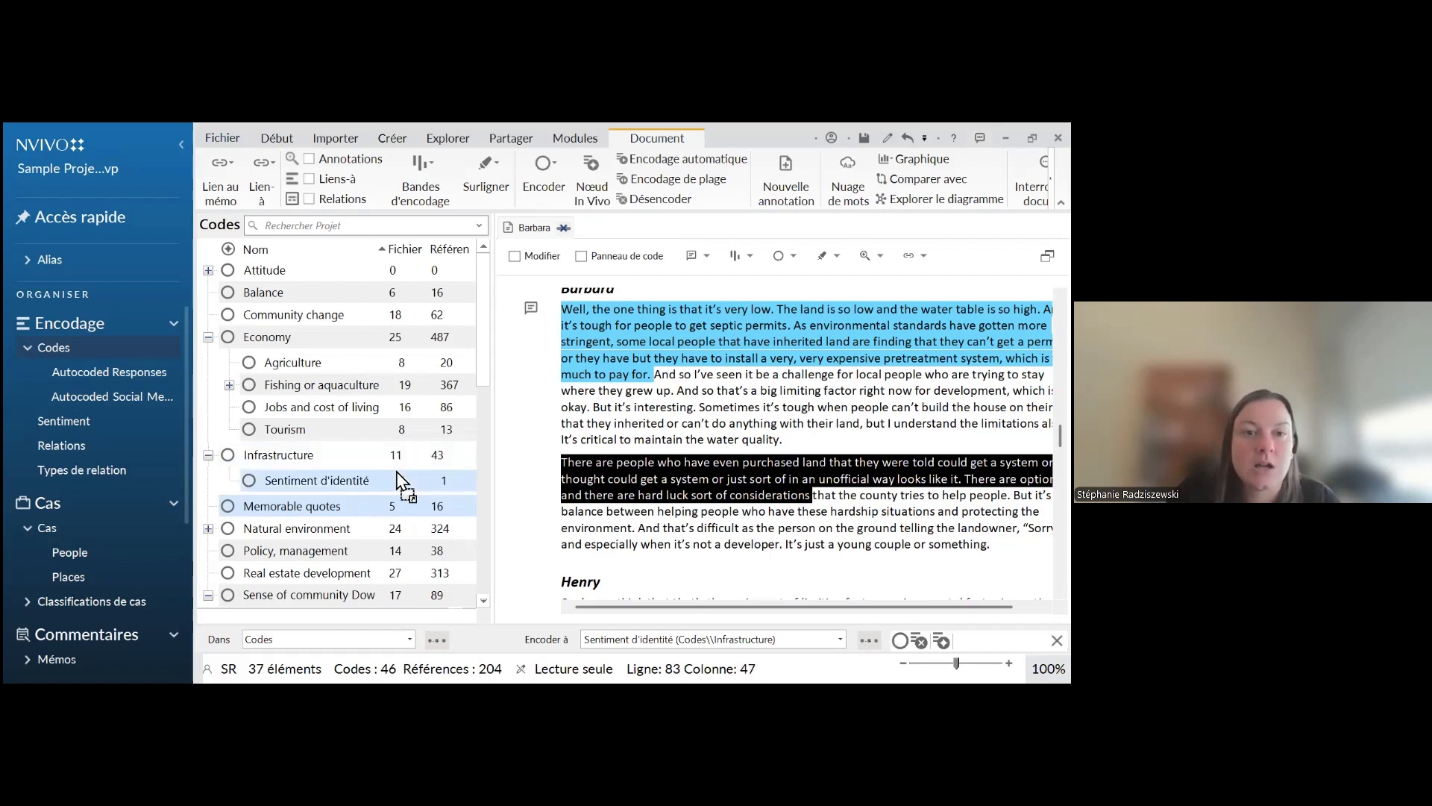
{"action": "left_click_drag", "start_coordinate": [345, 465], "coordinate": [340, 461]}
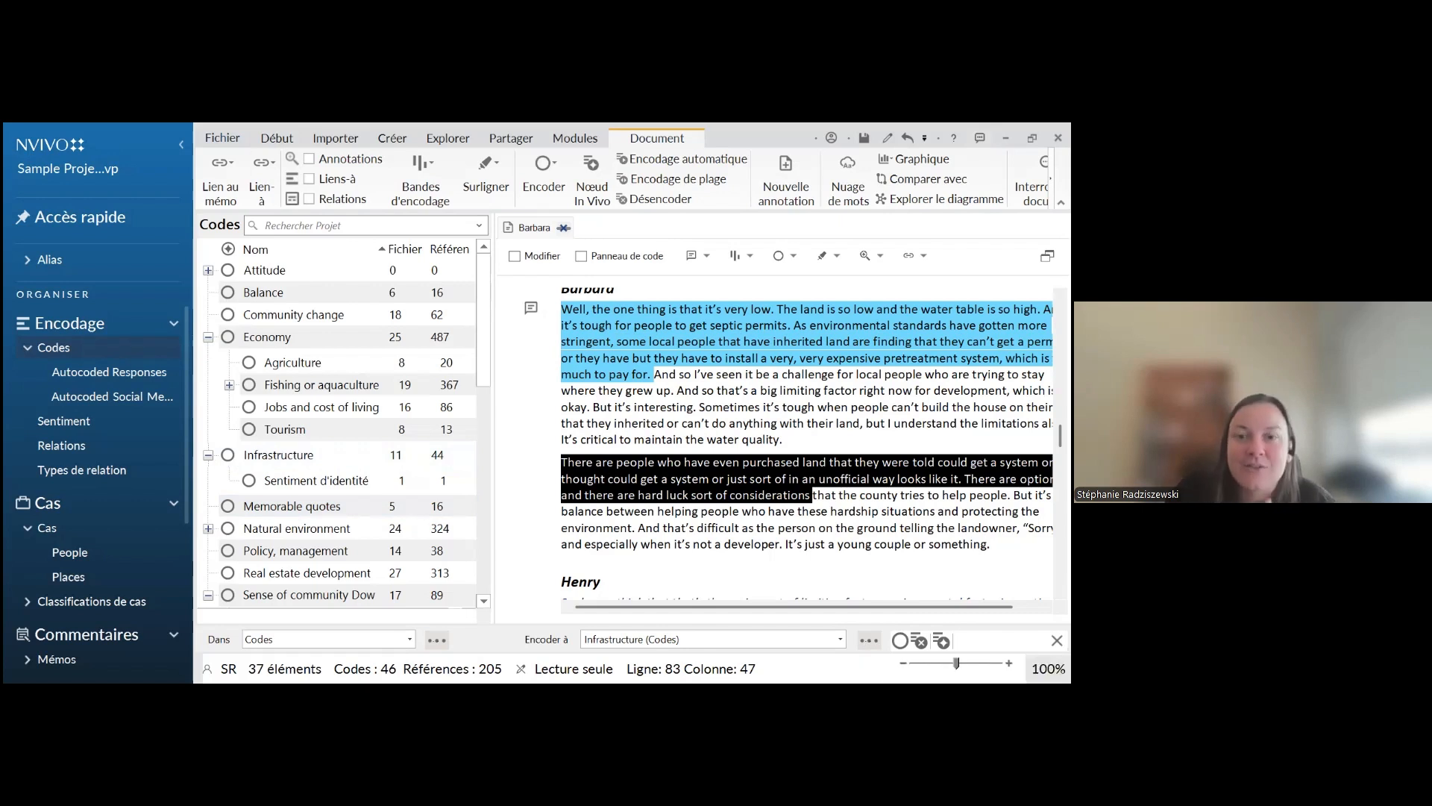
{"action": "left_click_drag", "start_coordinate": [625, 479], "coordinate": [327, 501]}
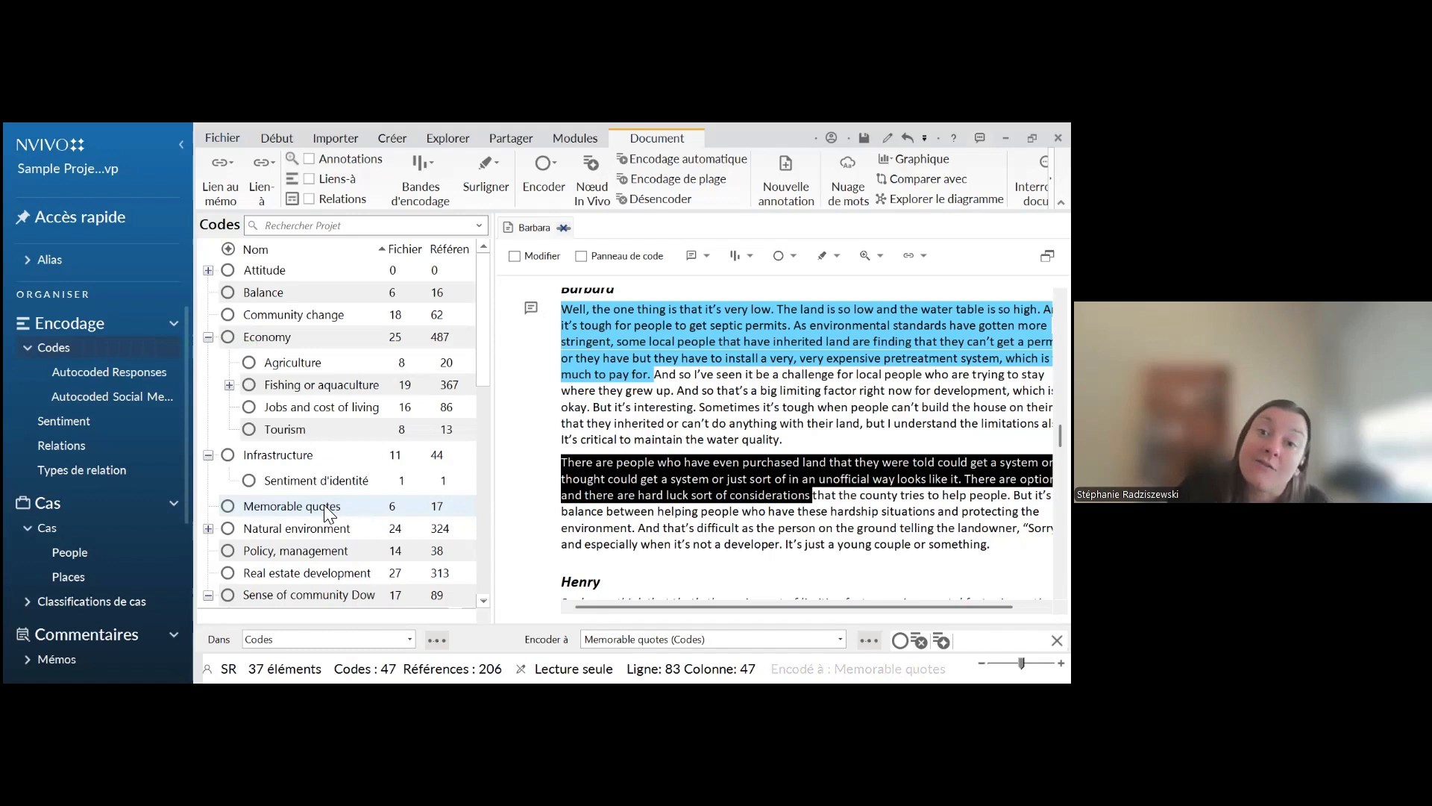
Open the Memorable quotes code, read through its coded references from the different interviews, and close it again
{"action": "left_click", "coordinate": [324, 505]}
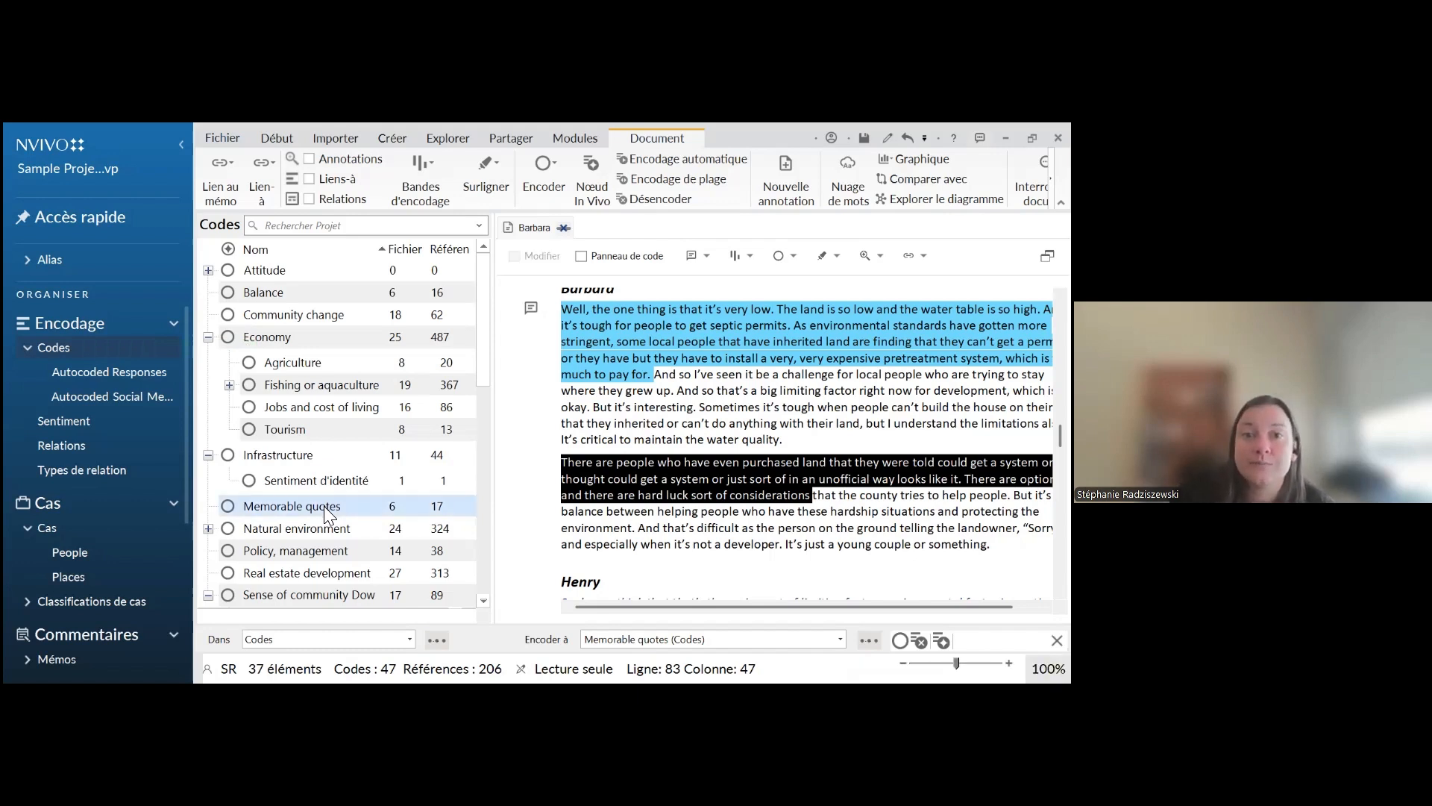
{"action": "double_click", "coordinate": [324, 505]}
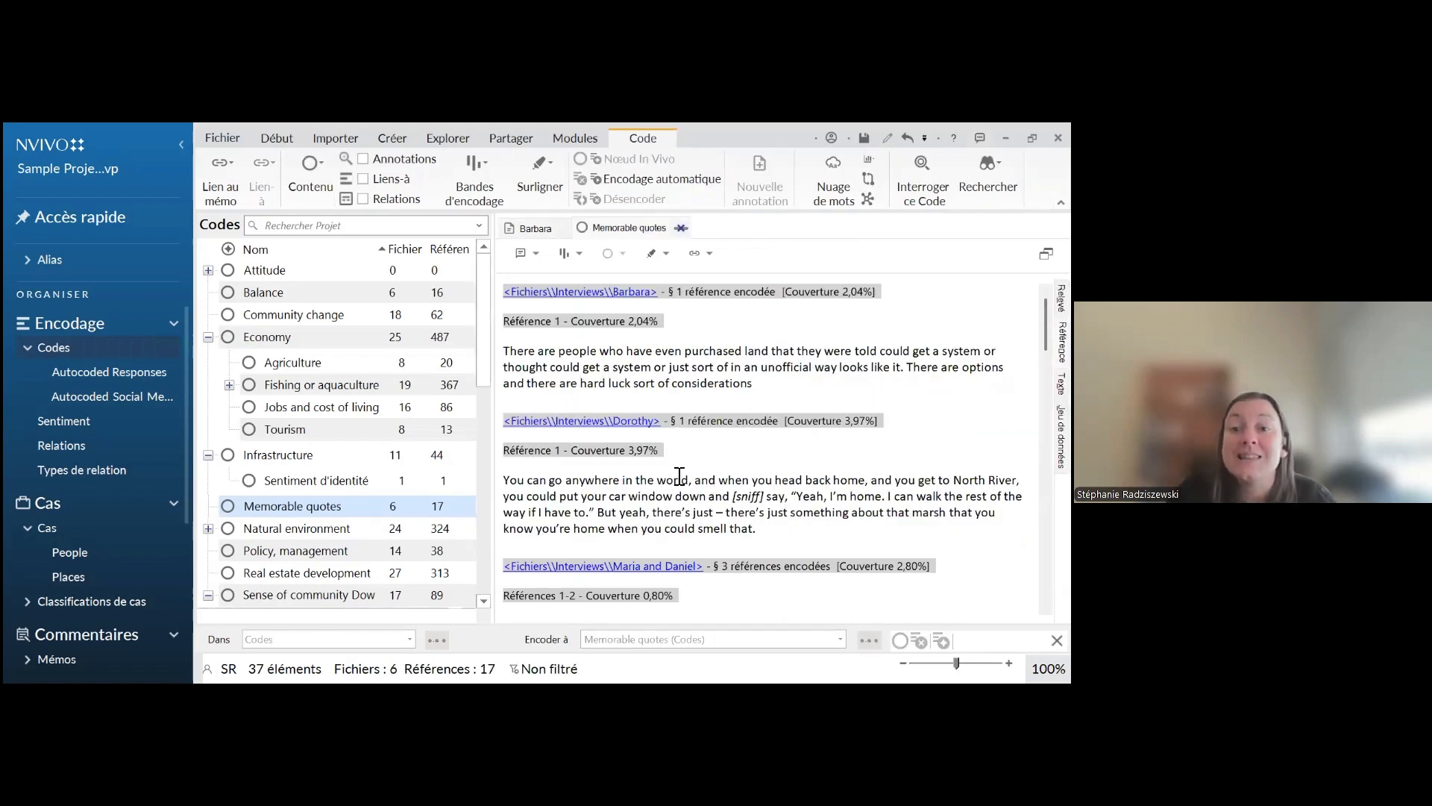
{"action": "scroll", "coordinate": [768, 489], "scroll_direction": "down", "scroll_amount": 4}
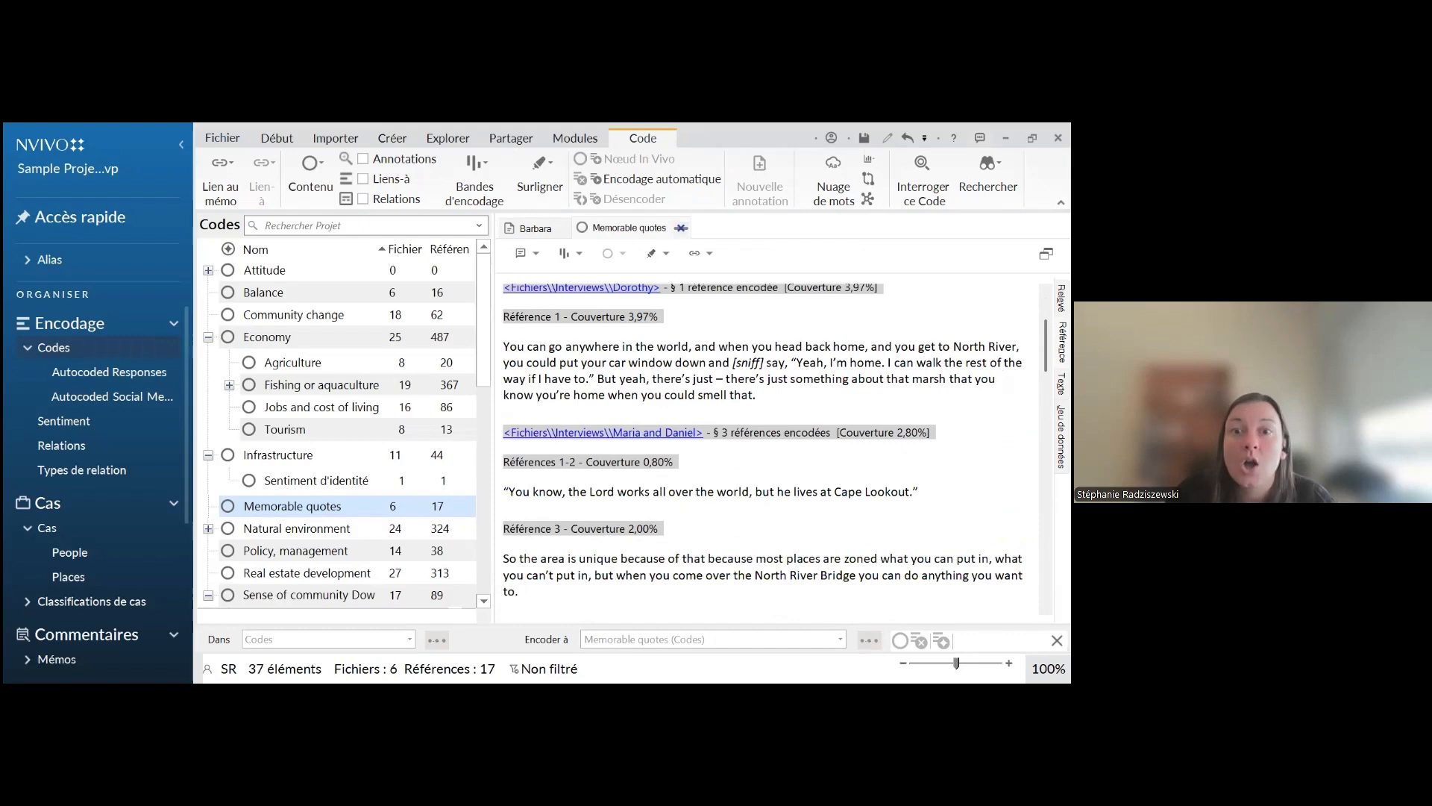
{"action": "scroll", "coordinate": [702, 475], "scroll_direction": "up", "scroll_amount": 3}
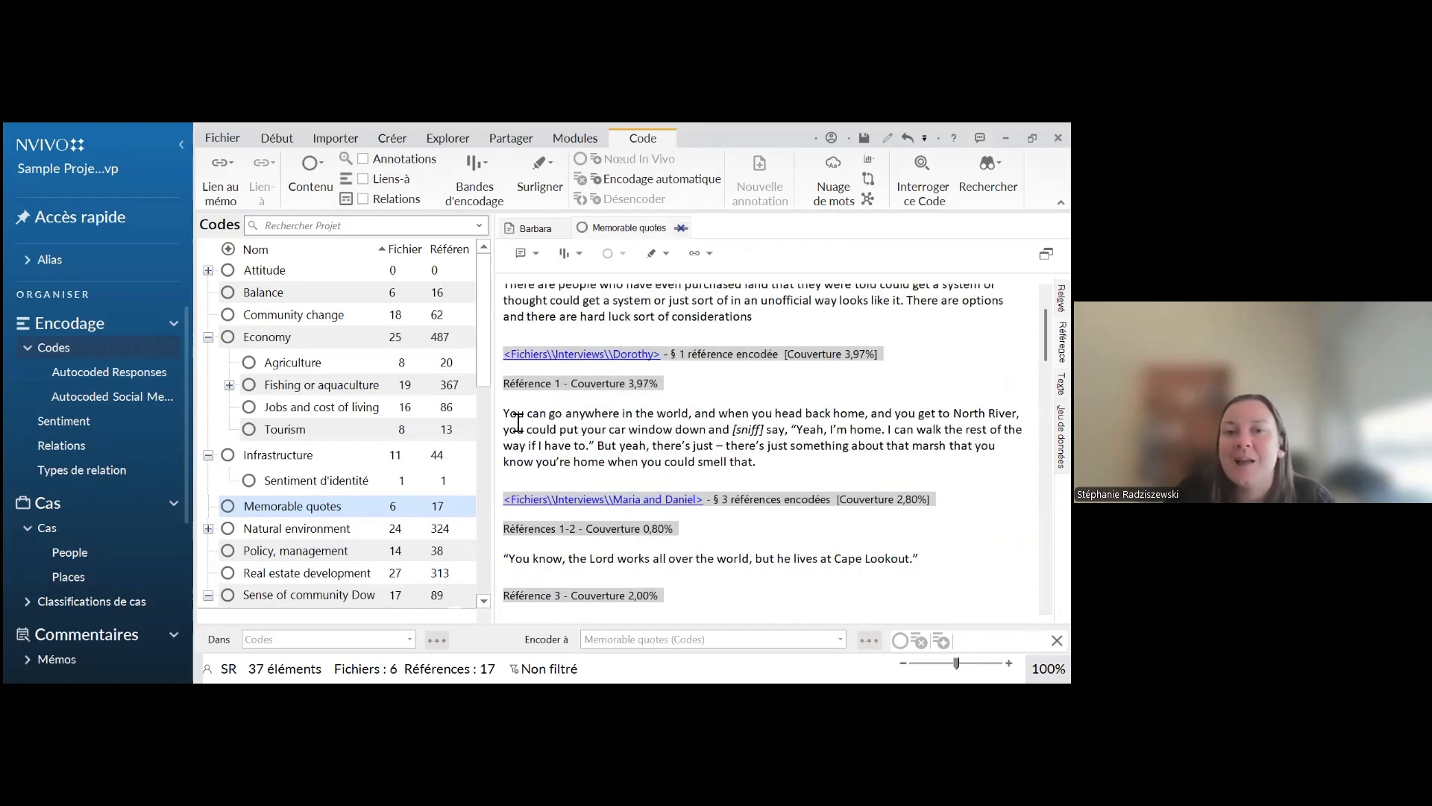
{"action": "left_click_drag", "start_coordinate": [517, 414], "coordinate": [649, 436]}
{"action": "left_click", "coordinate": [626, 453]}
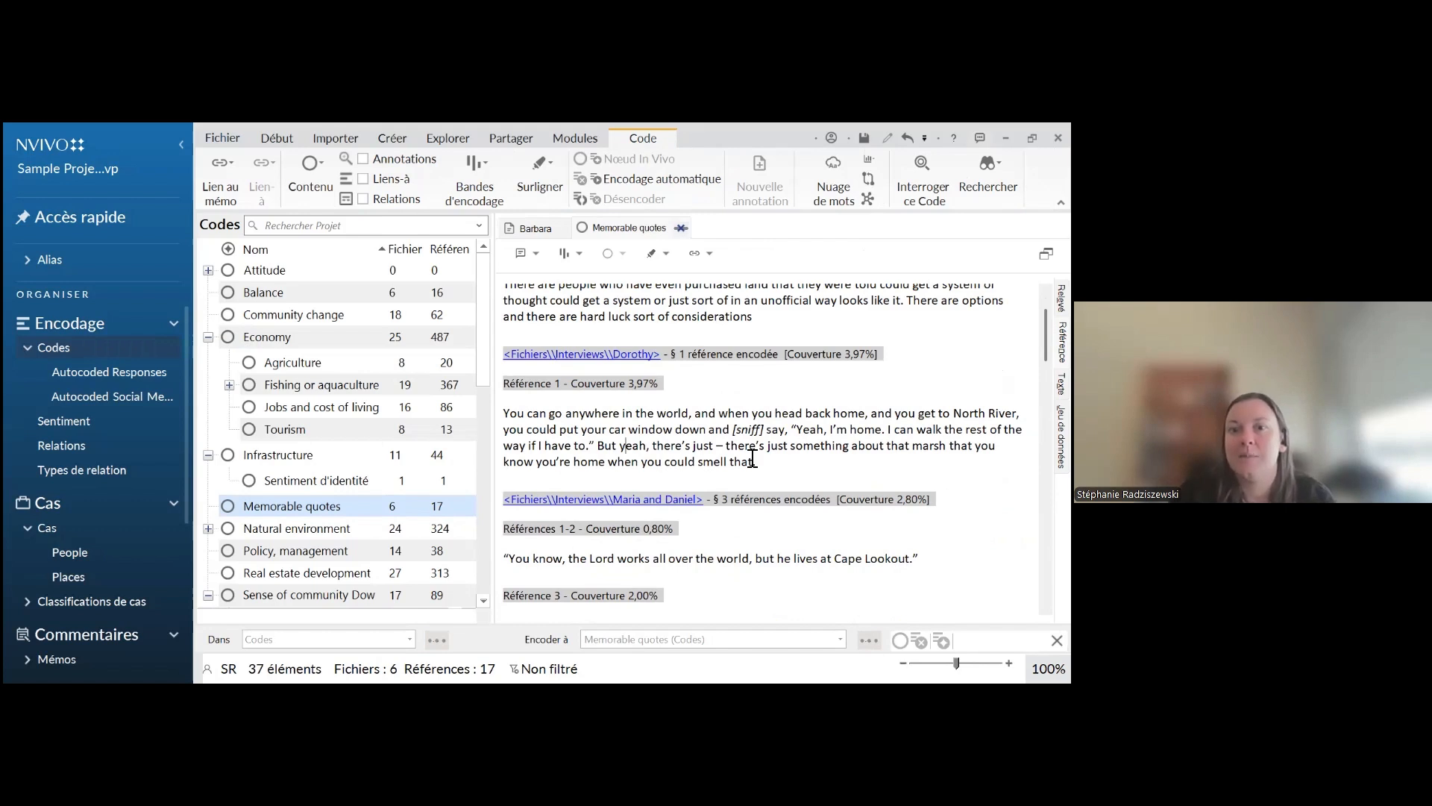
{"action": "left_click_drag", "start_coordinate": [756, 447], "coordinate": [573, 446]}
{"action": "left_click", "coordinate": [532, 440]}
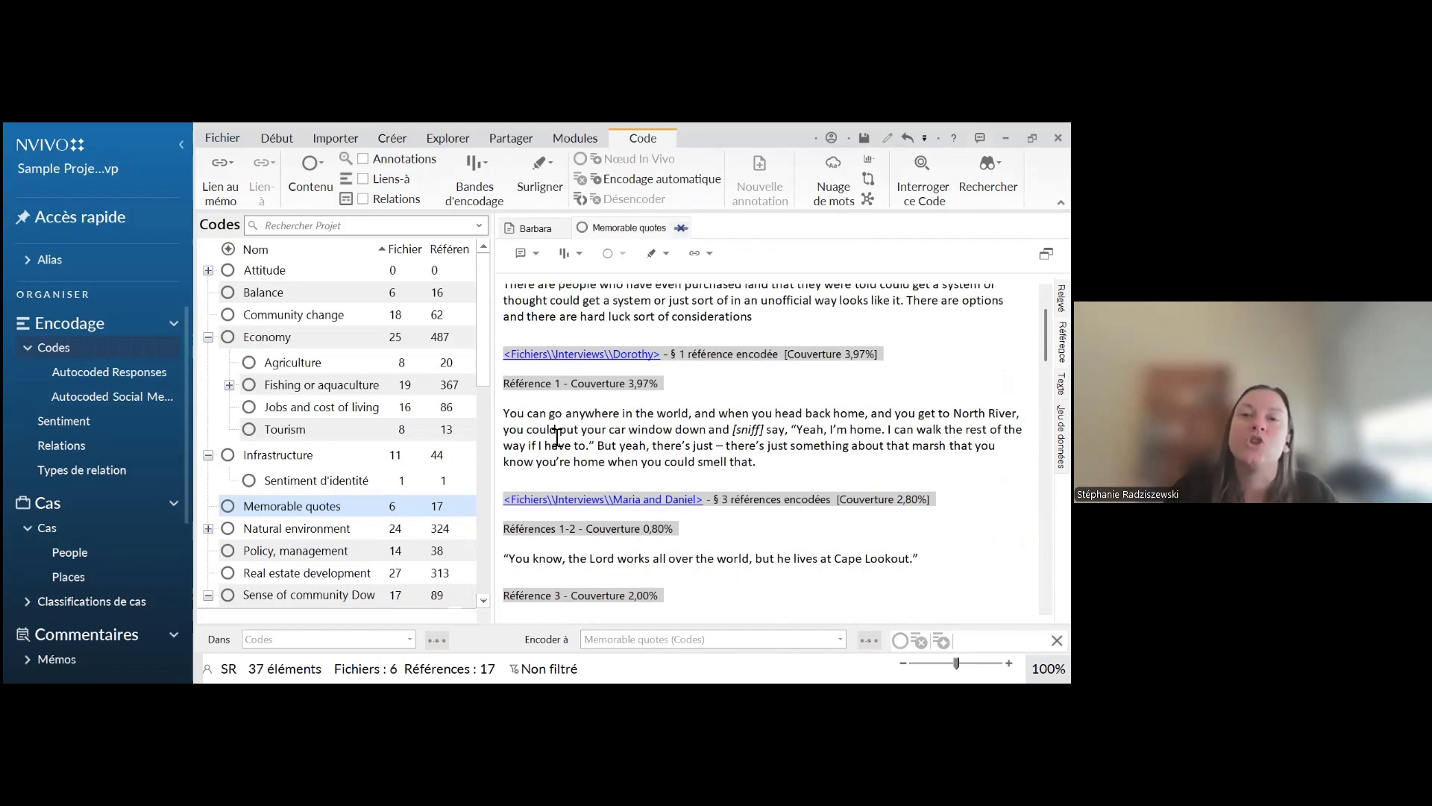
{"action": "scroll", "coordinate": [559, 436], "scroll_direction": "down", "scroll_amount": 1}
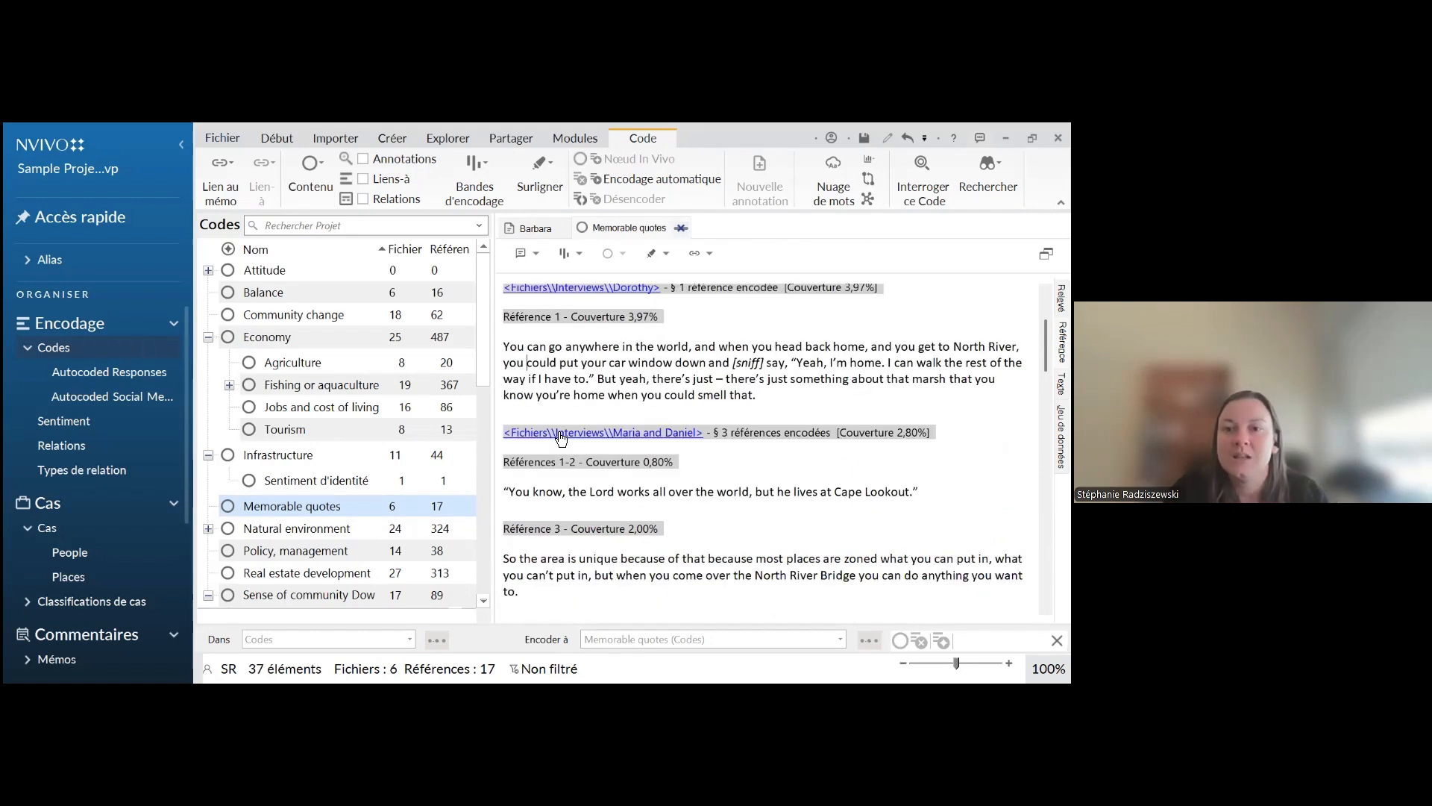
{"action": "scroll", "coordinate": [690, 443], "scroll_direction": "down", "scroll_amount": 1}
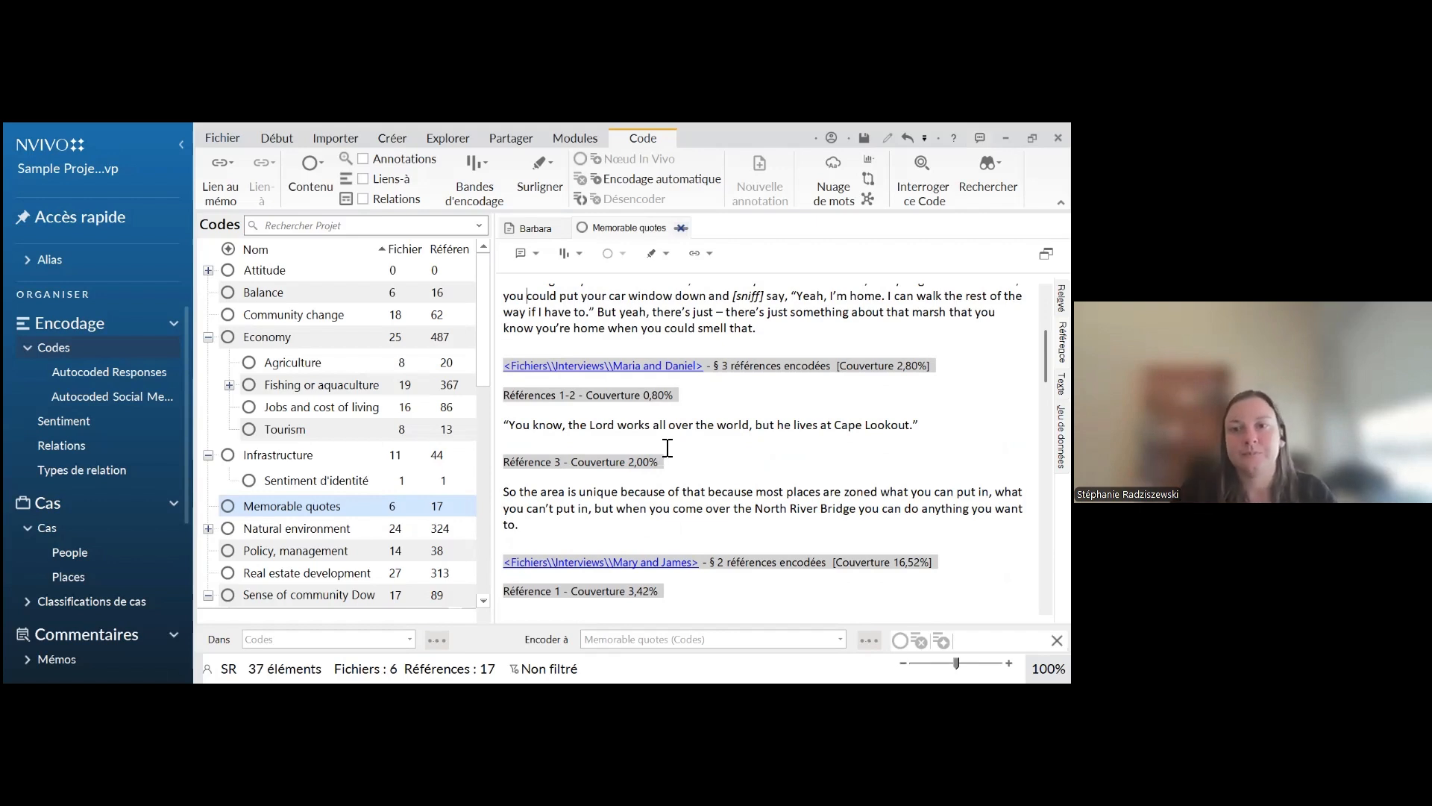
{"action": "scroll", "coordinate": [679, 441], "scroll_direction": "up", "scroll_amount": 3}
{"action": "left_click", "coordinate": [681, 227]}
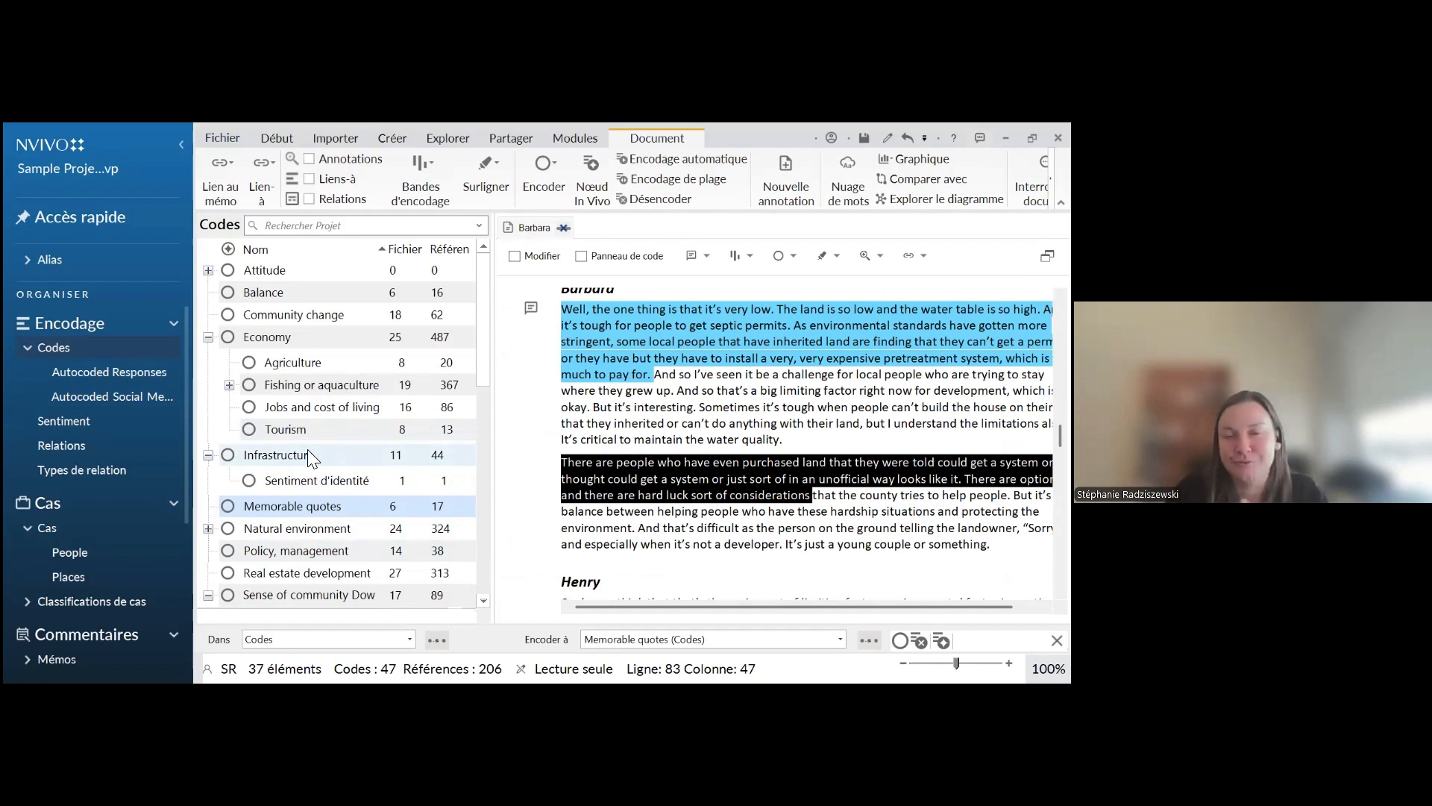
Collapse the Economy, Infrastructure and Sense of community codes to show only the top-level codes
{"action": "left_click", "coordinate": [211, 338]}
{"action": "left_click", "coordinate": [208, 359]}
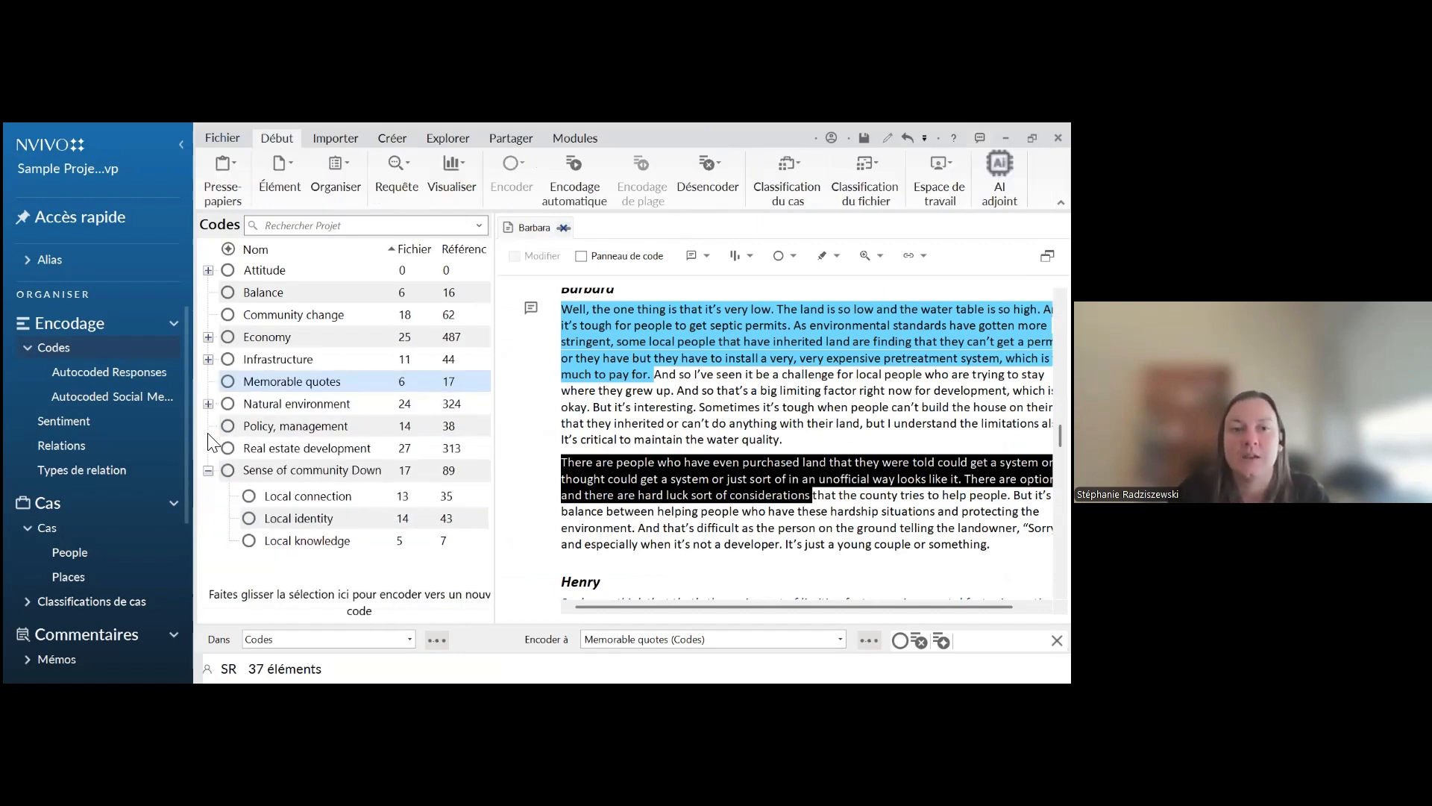
{"action": "left_click", "coordinate": [208, 470]}
{"action": "left_click", "coordinate": [248, 516]}
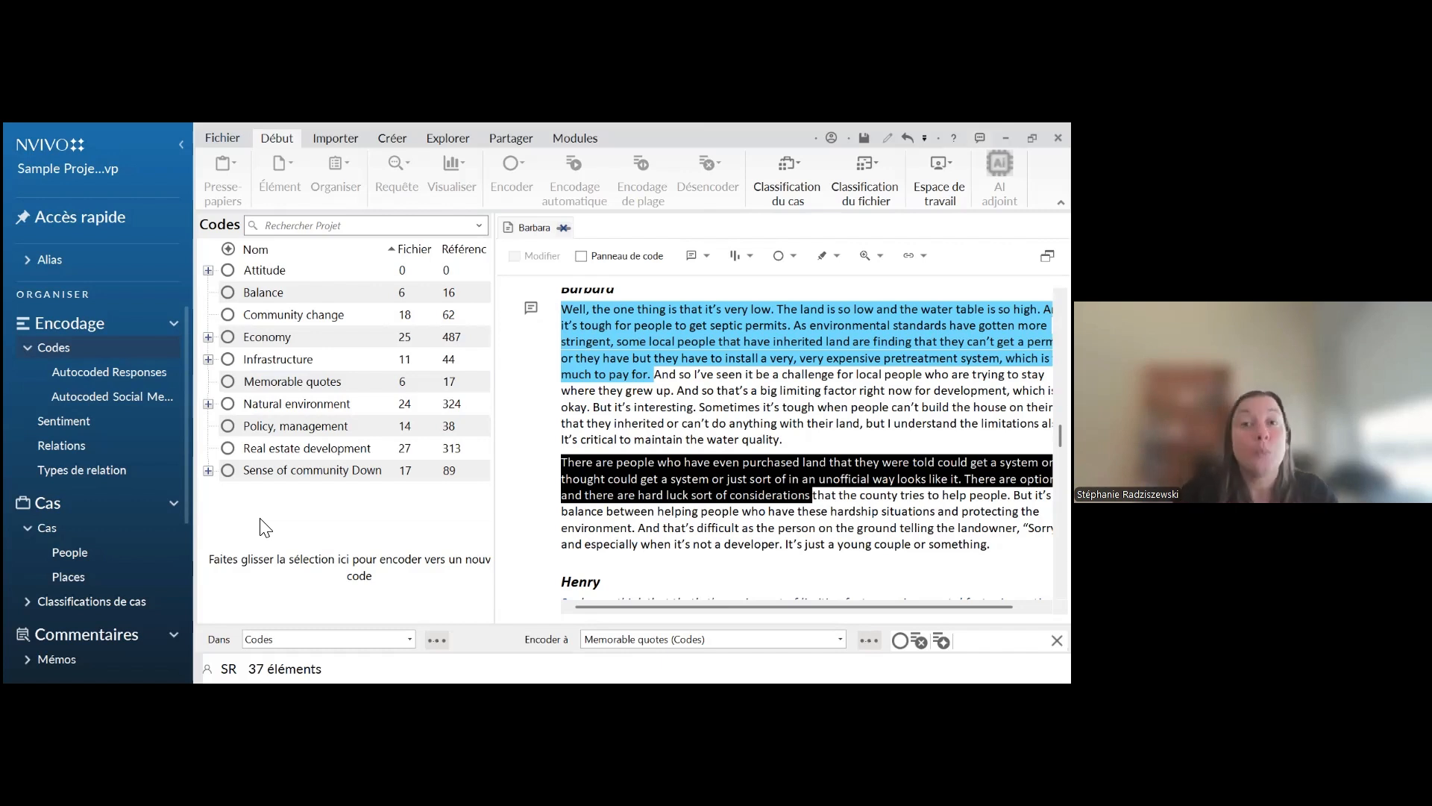
Create a new top-level code named "Version 20 Fev 25"
{"action": "right_click", "coordinate": [263, 531]}
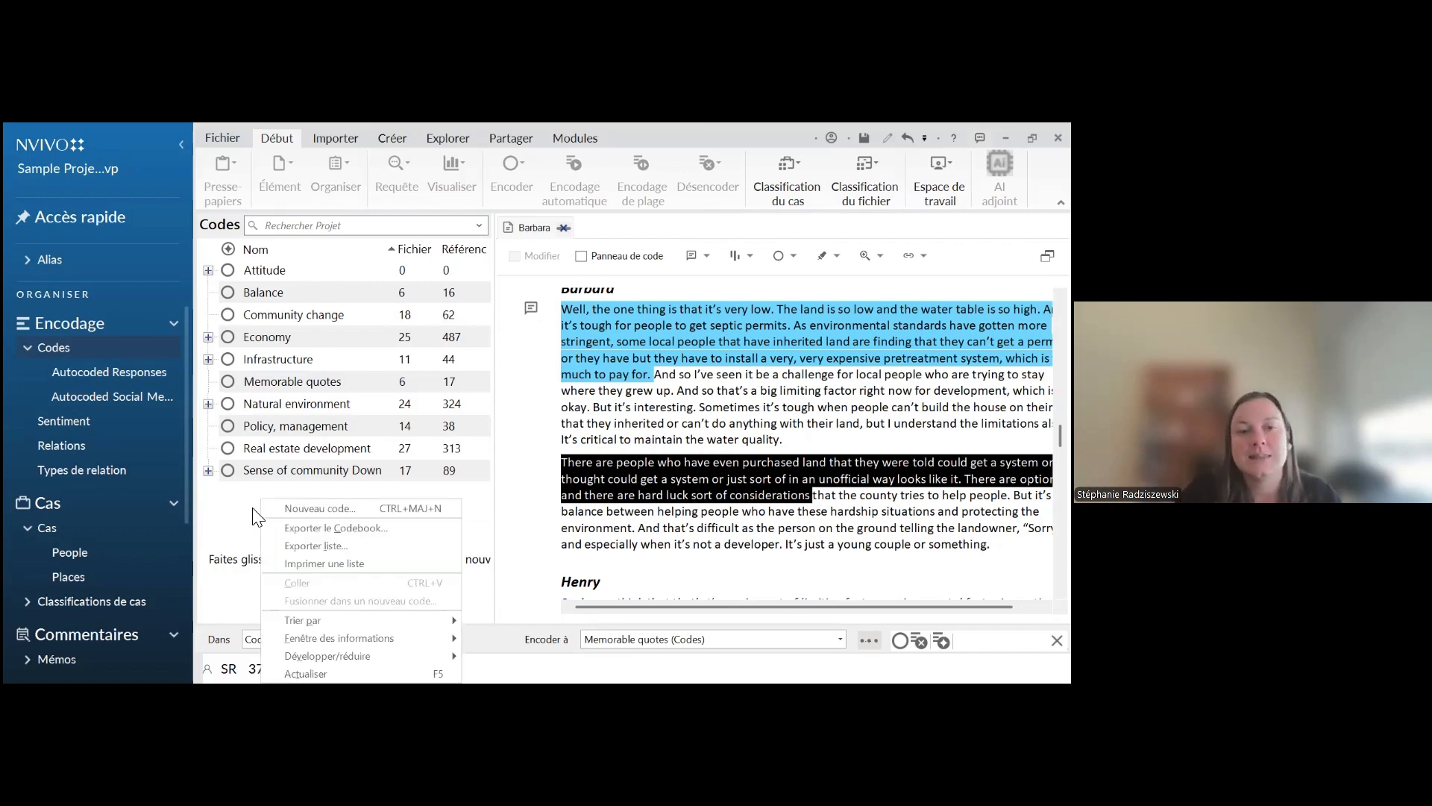
{"action": "left_click", "coordinate": [279, 507]}
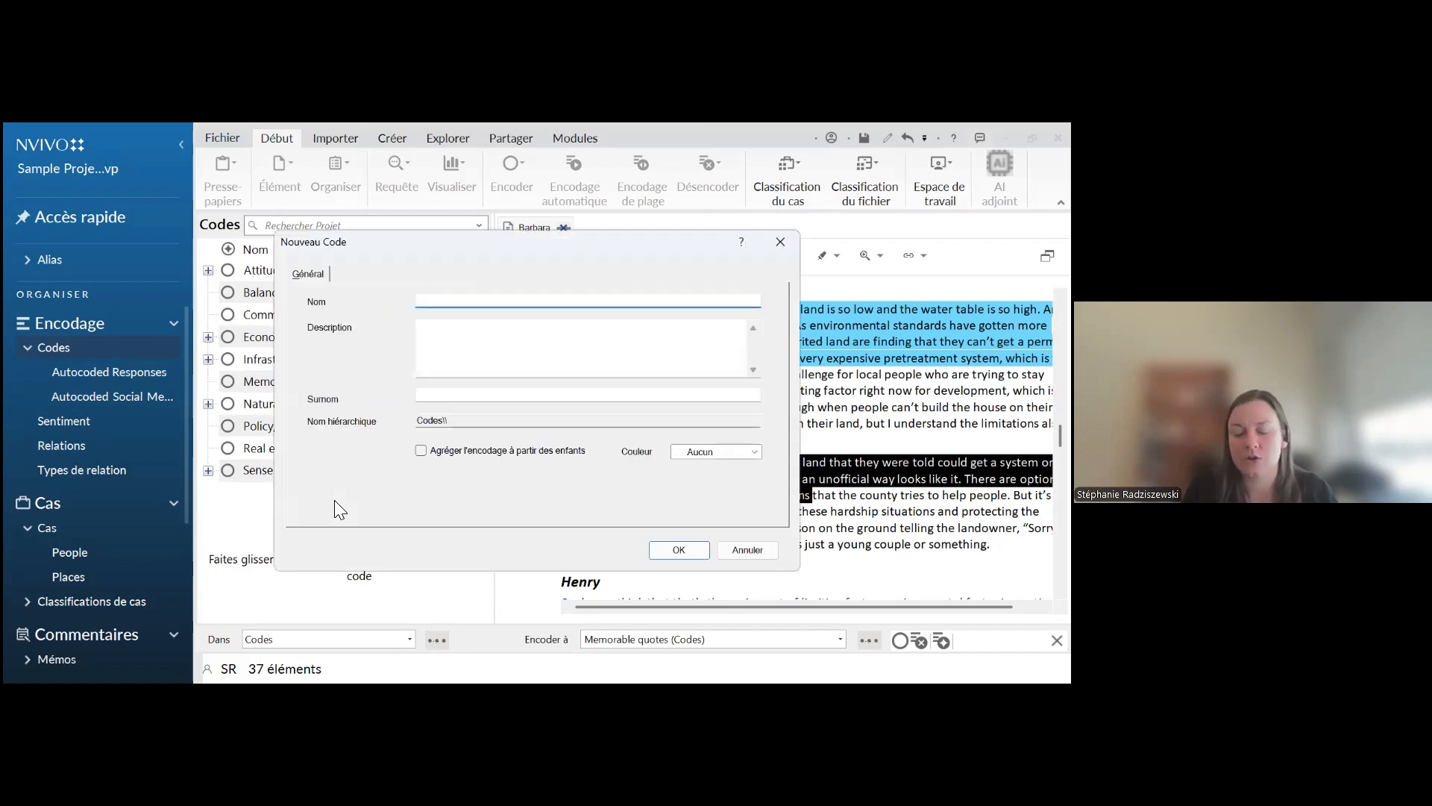
{"action": "type", "text": "Version"}
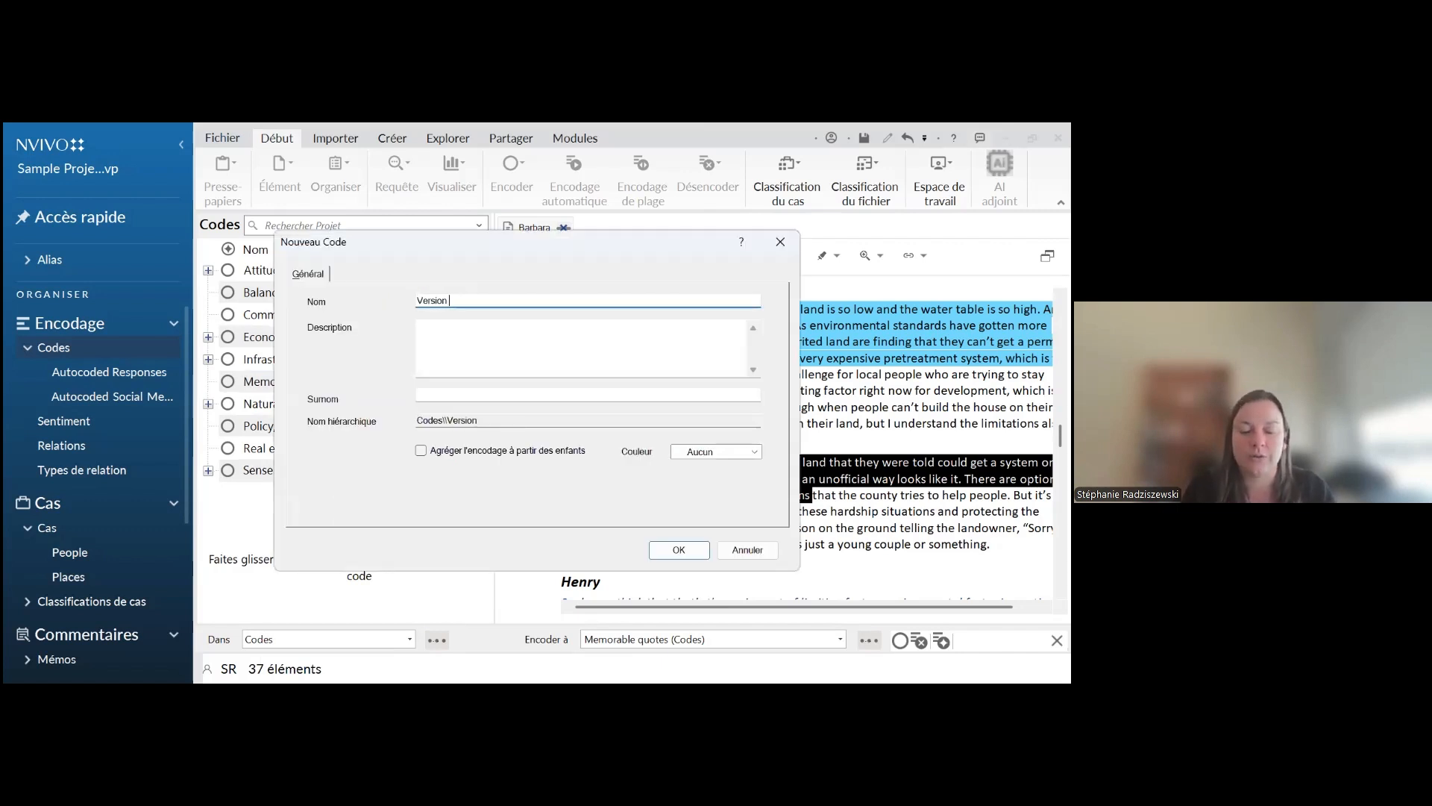
{"action": "type", "text": " 20"}
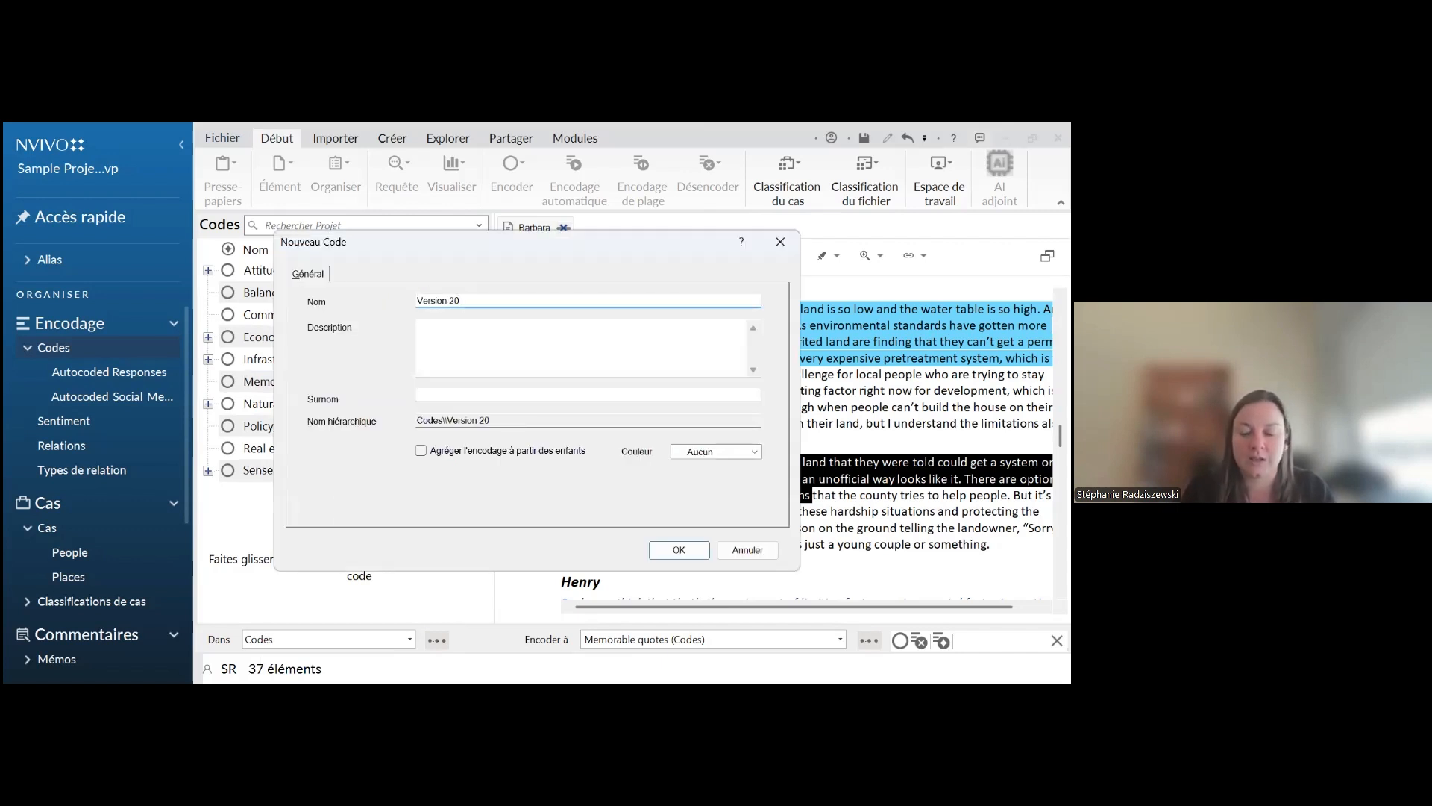
{"action": "type", "text": " Fev 25"}
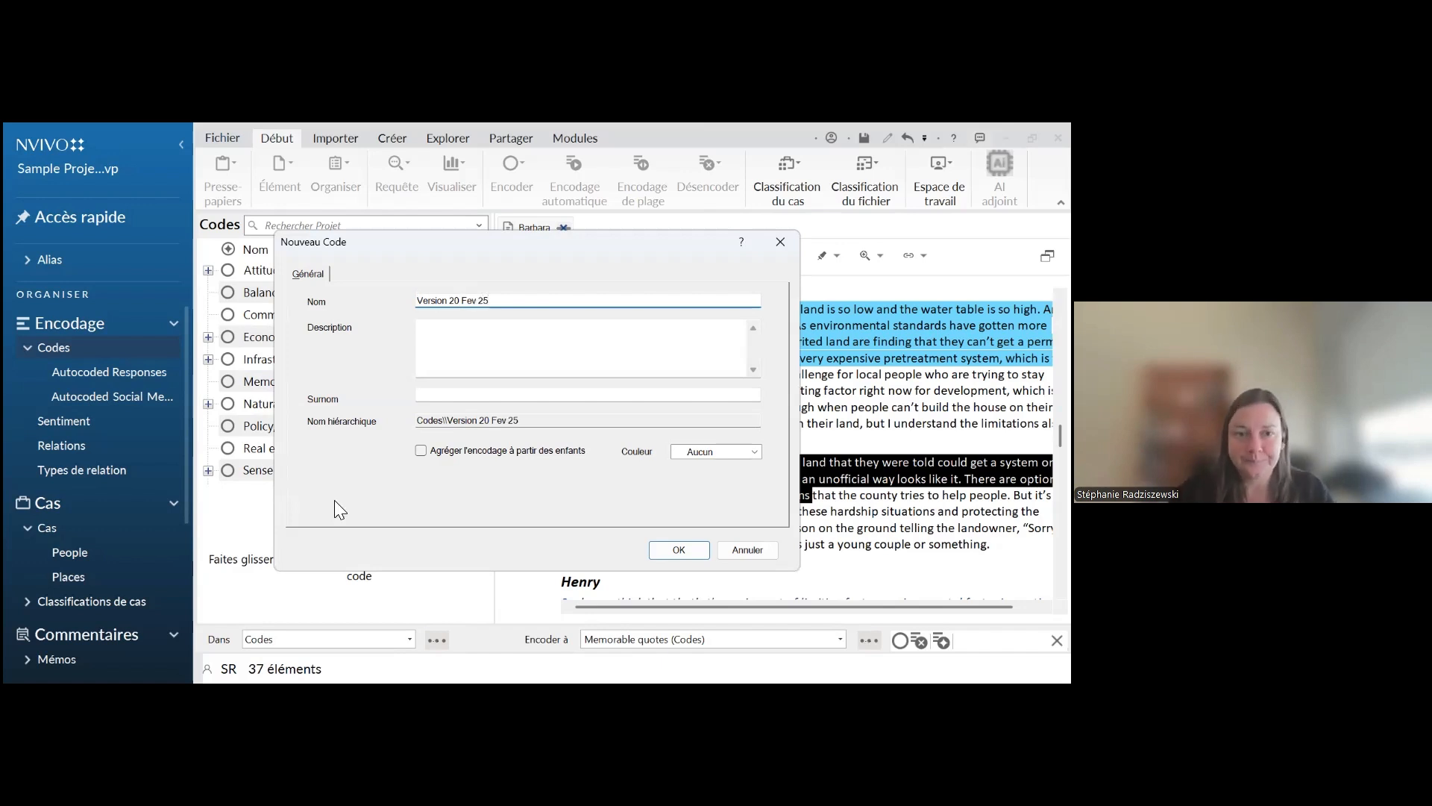
{"action": "key", "text": "Return"}
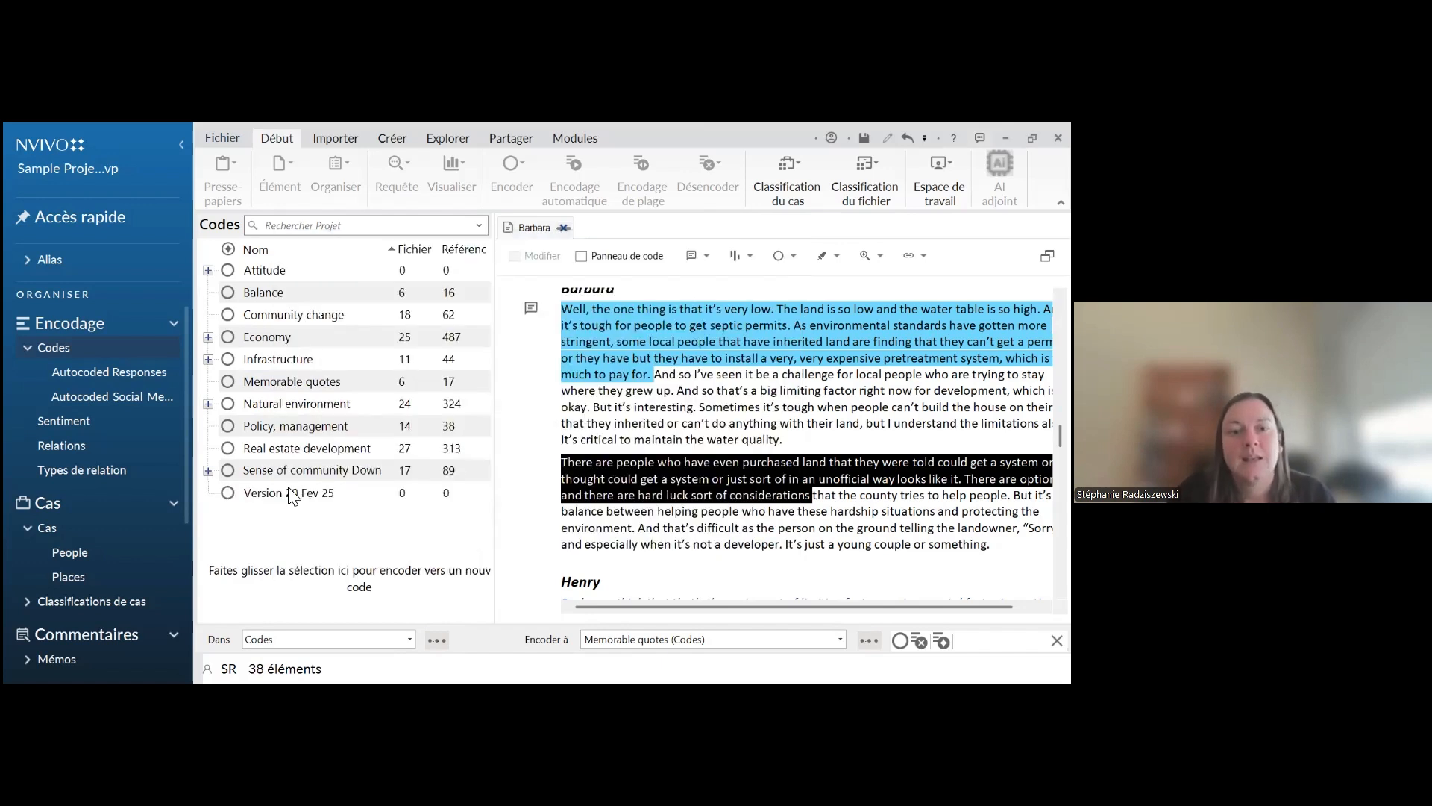
Copy all the top-level codes from Attitude through Sense of community
{"action": "left_click", "coordinate": [291, 272], "text": "ctrl"}
{"action": "left_click_drag", "start_coordinate": [291, 272], "coordinate": [294, 470]}
{"action": "right_click", "coordinate": [294, 470]}
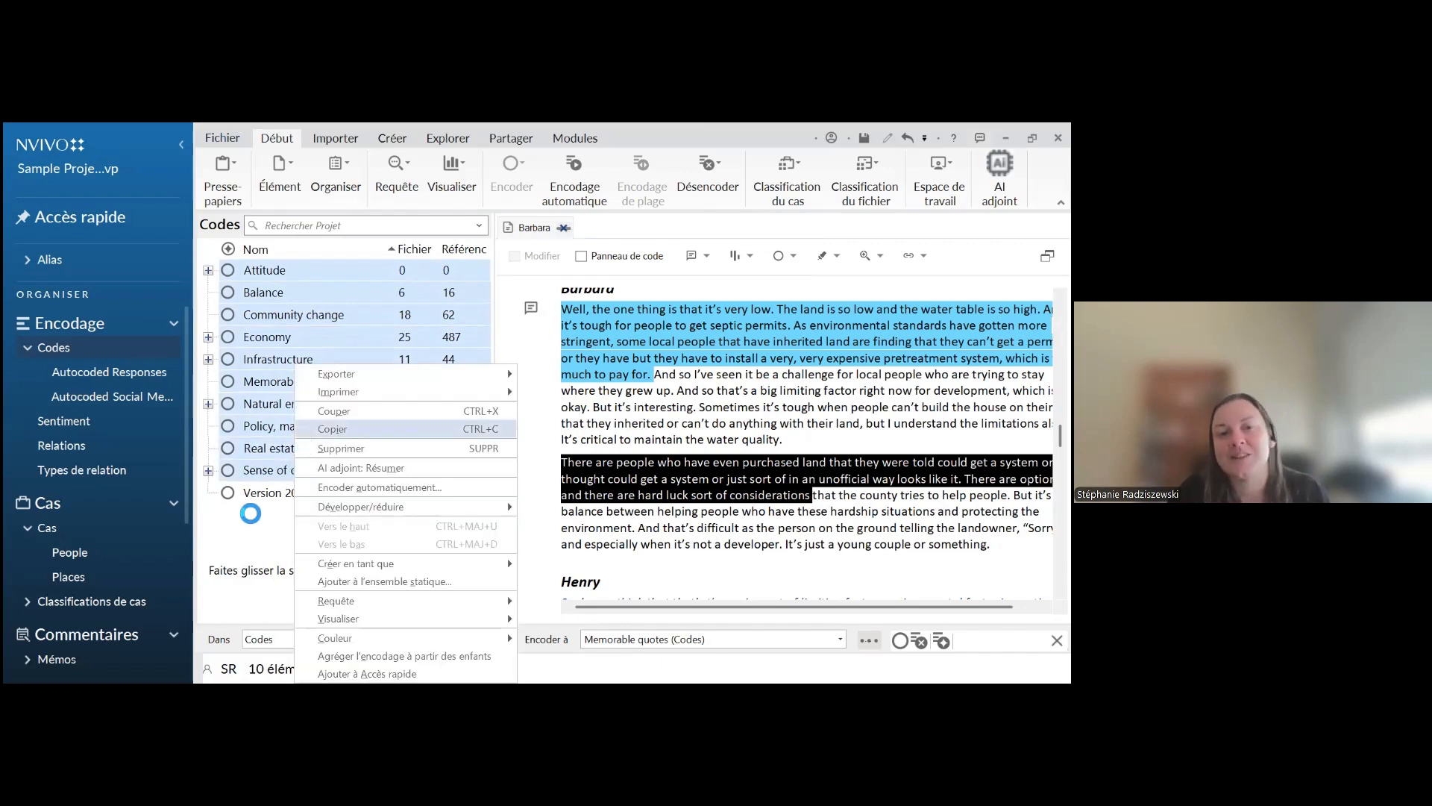
{"action": "left_click", "coordinate": [249, 520]}
Look at the paste command available for the Version 20 Fev 25 code without pasting, and leave that code selected
{"action": "left_click", "coordinate": [284, 501]}
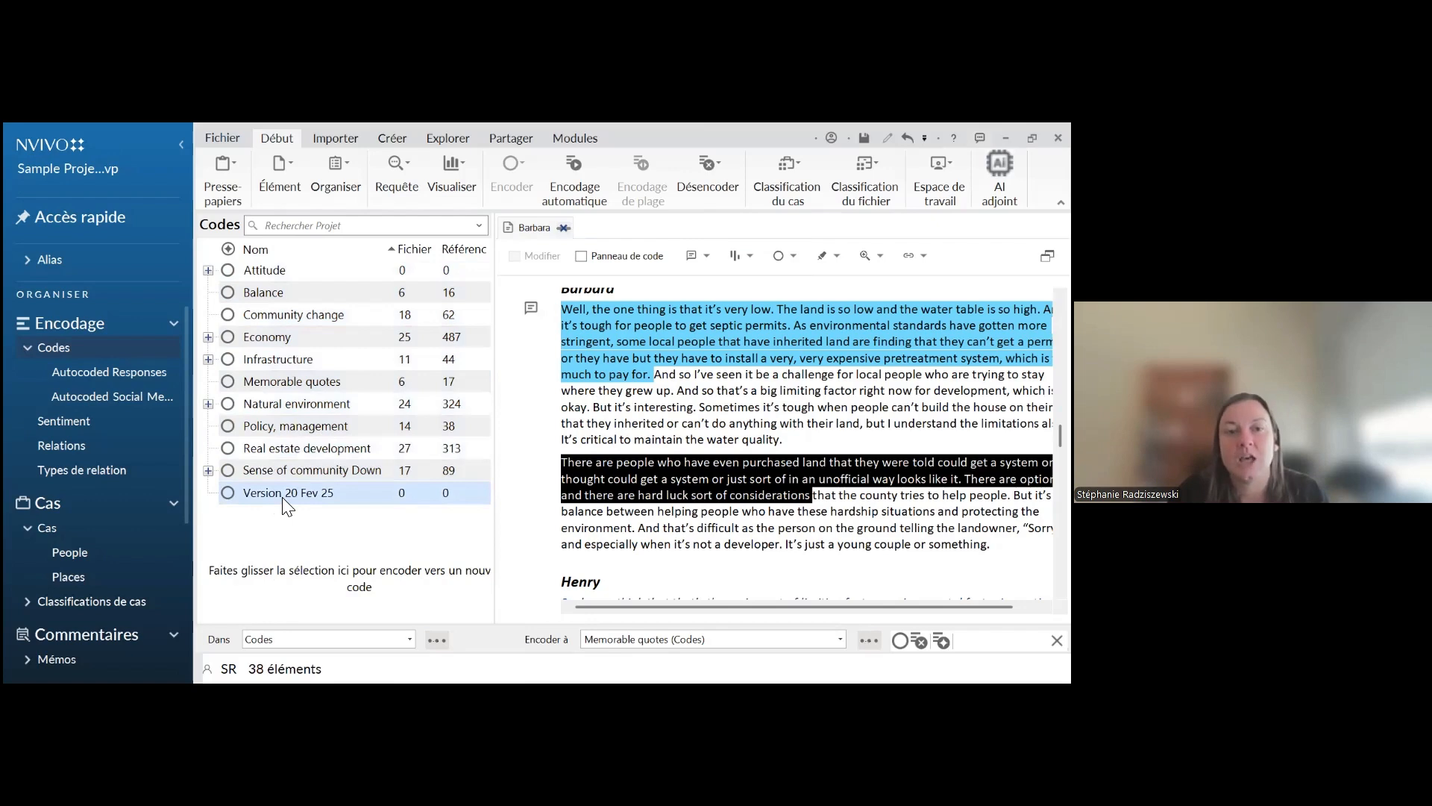
{"action": "right_click", "coordinate": [283, 505]}
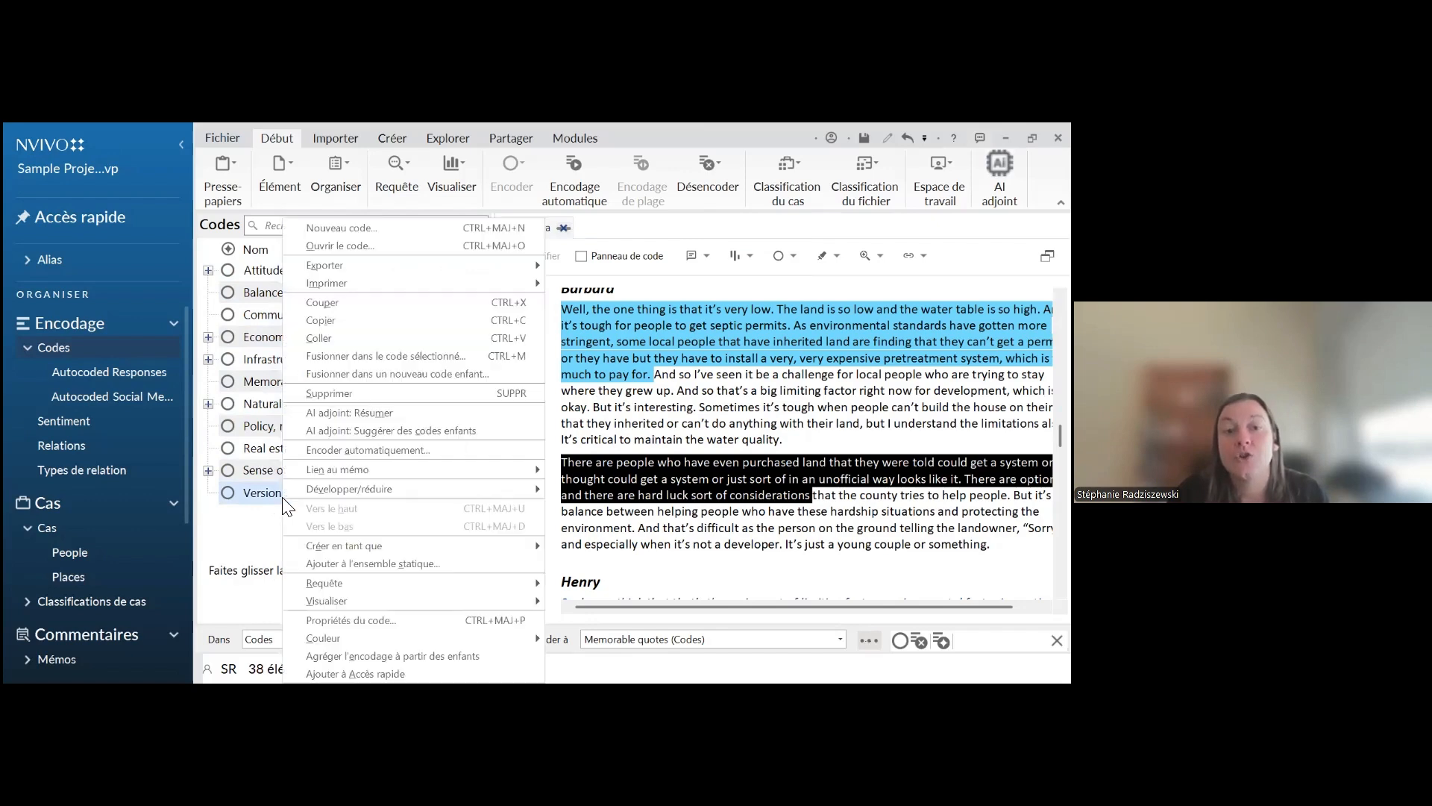
{"action": "left_click", "coordinate": [244, 537]}
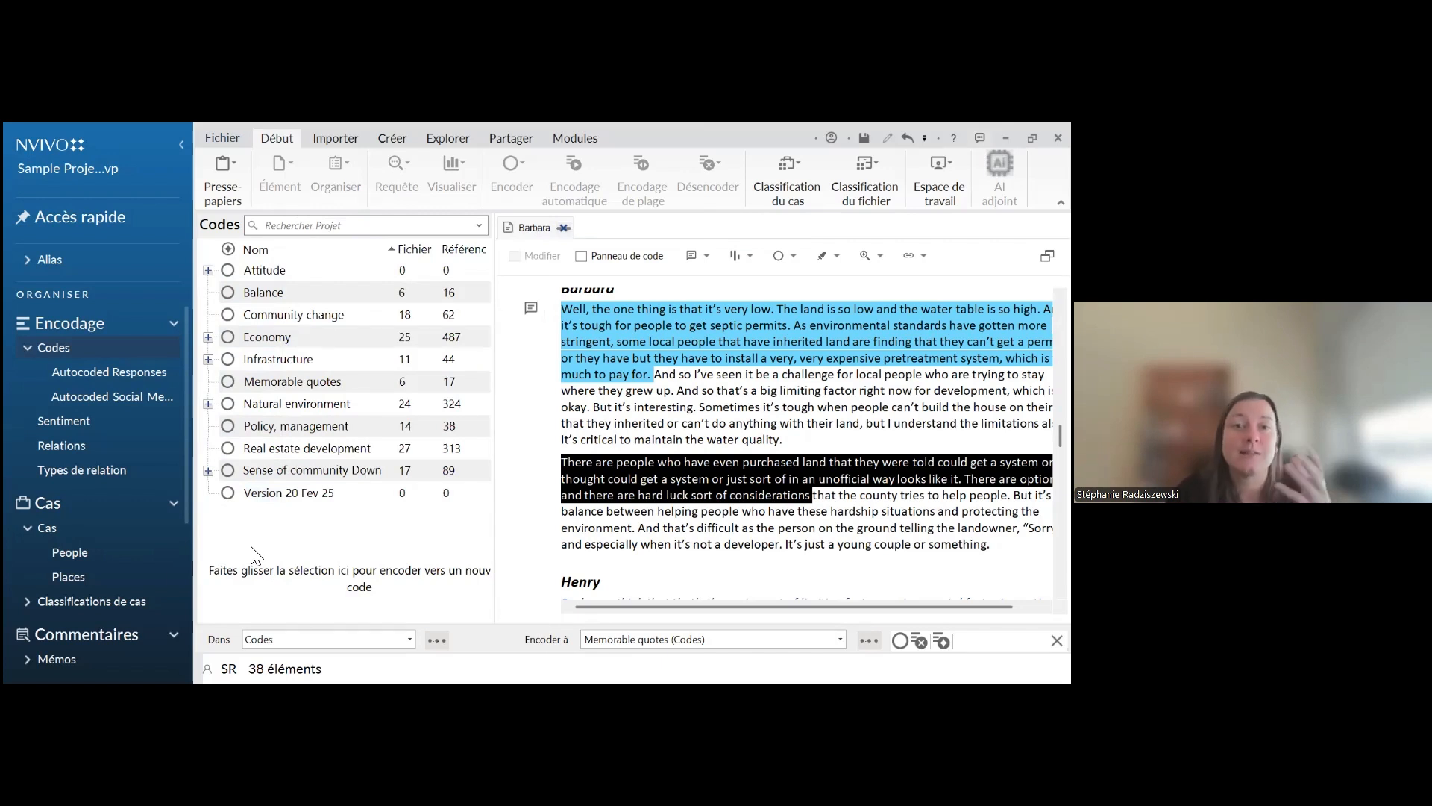
{"action": "left_click", "coordinate": [288, 499]}
{"action": "left_click", "coordinate": [302, 531]}
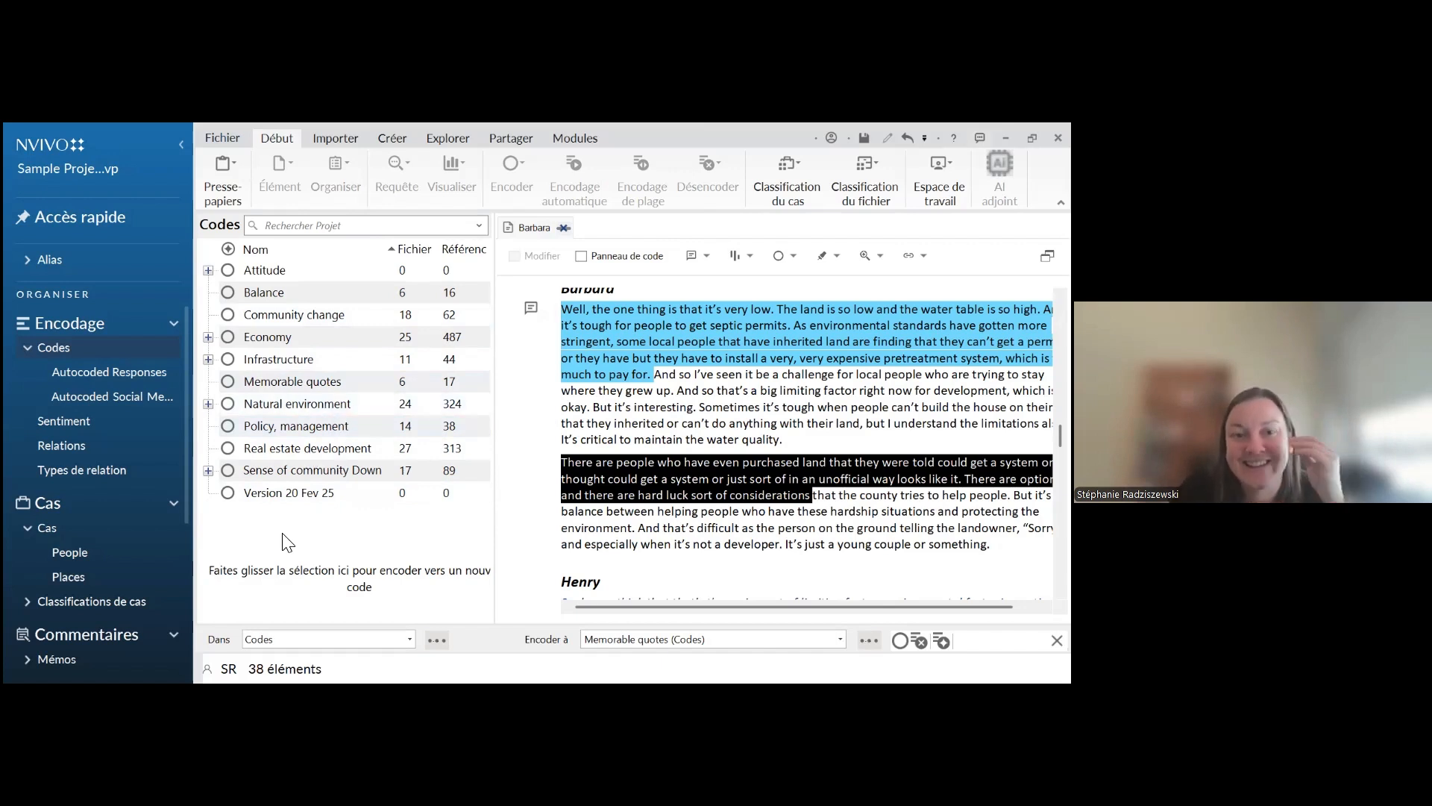
{"action": "left_click", "coordinate": [314, 499]}
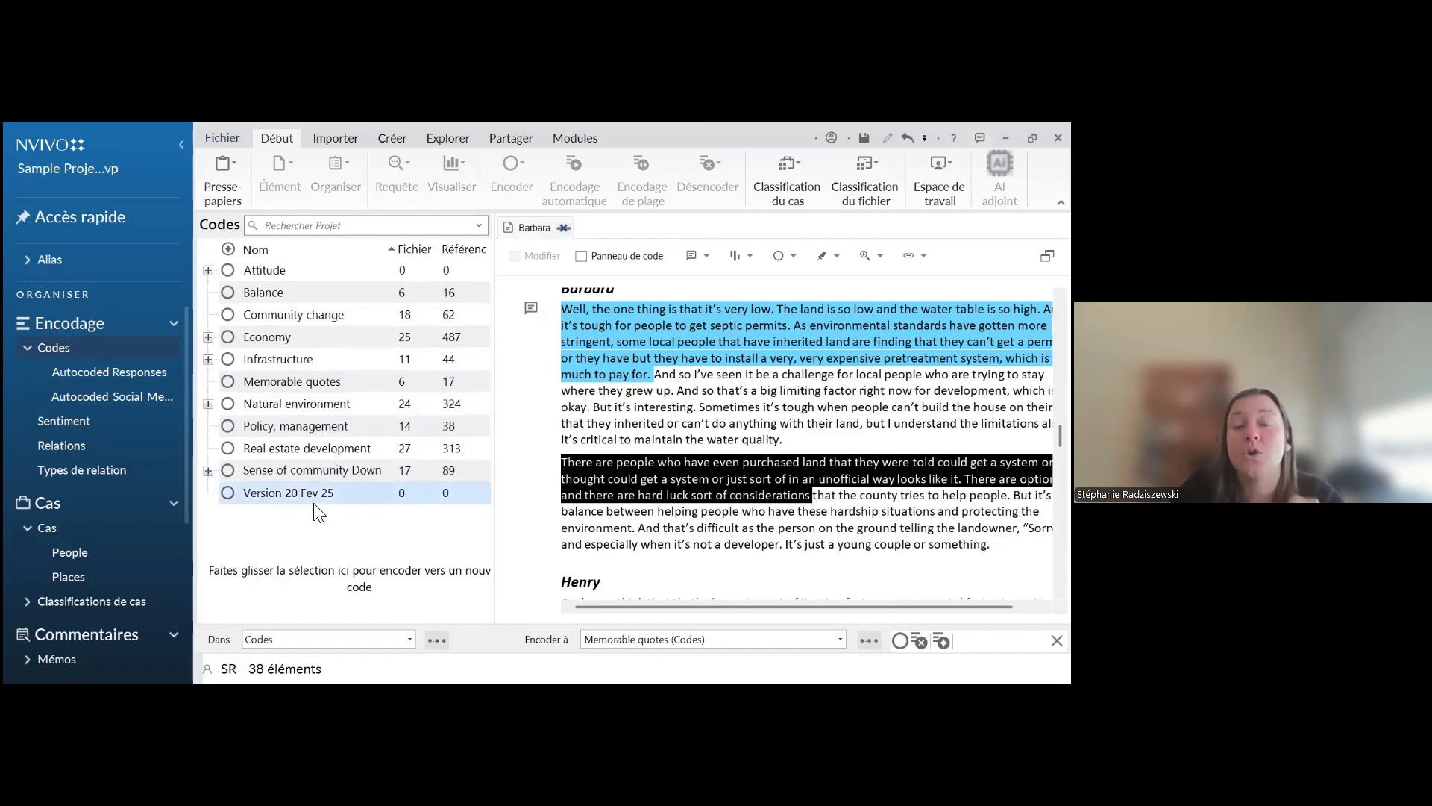
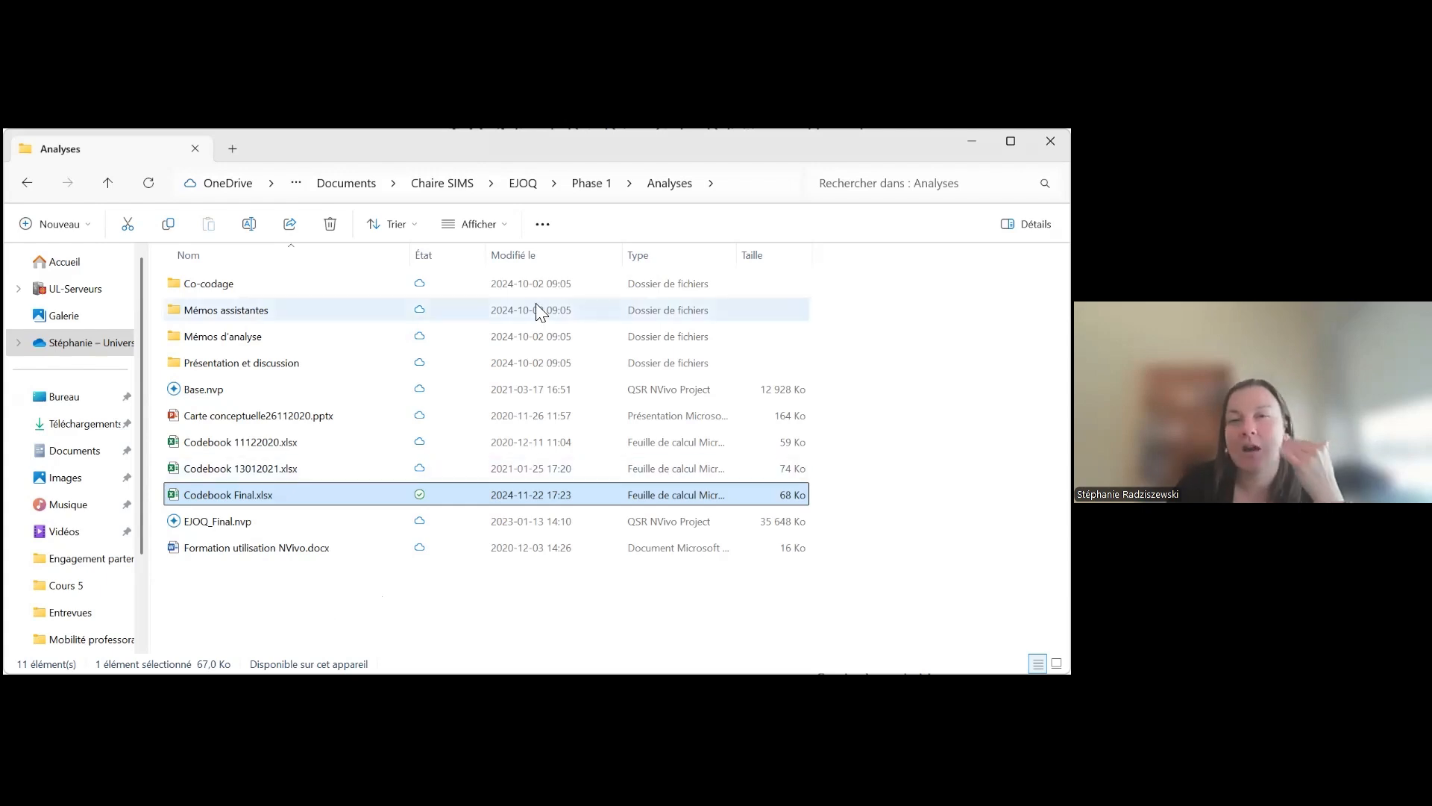
Switch to Excel with Codebook Final.xlsx from the Analyses folder and look at its Code Niveau 3 column and Citation en or row
{"action": "left_click", "coordinate": [561, 223]}
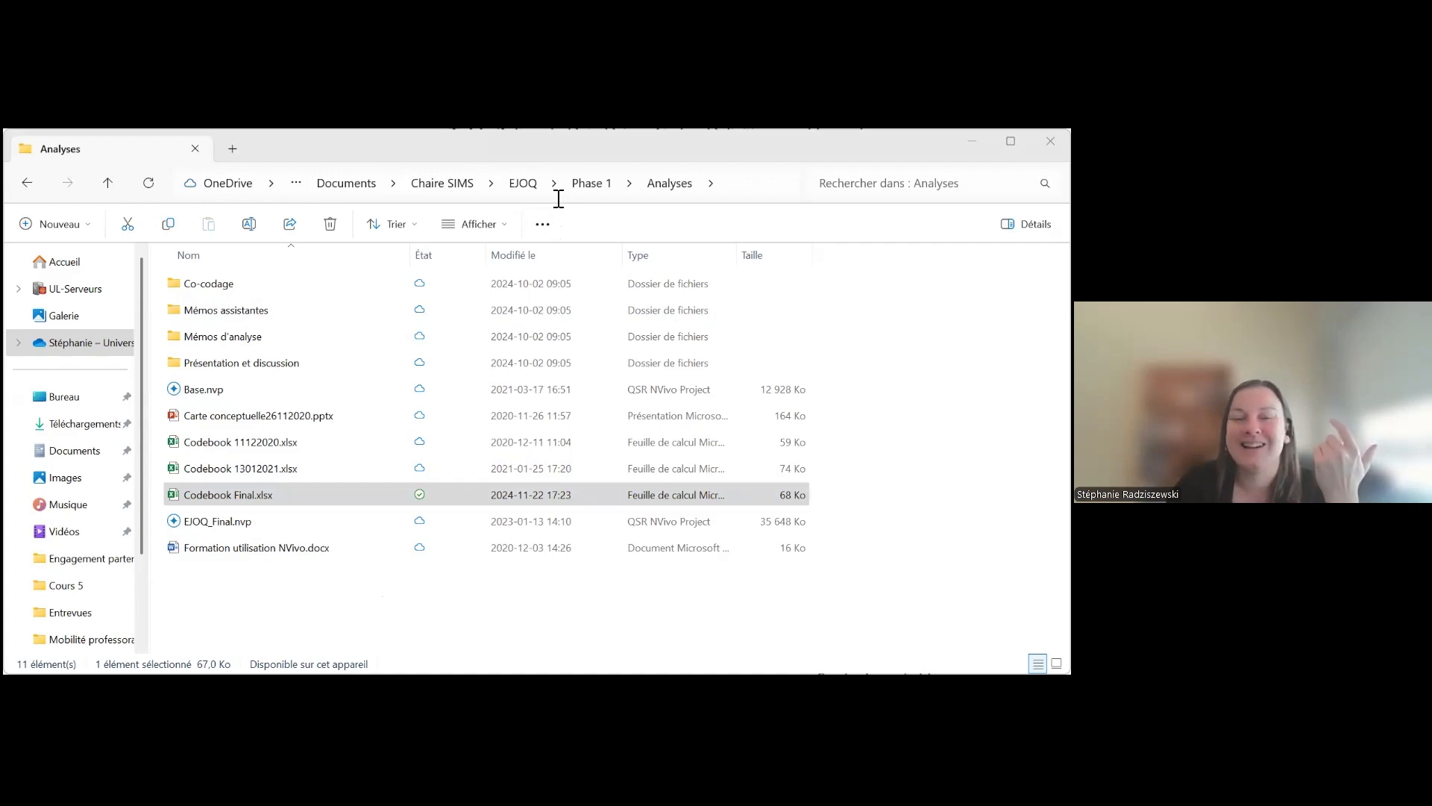
{"action": "left_click", "coordinate": [254, 558]}
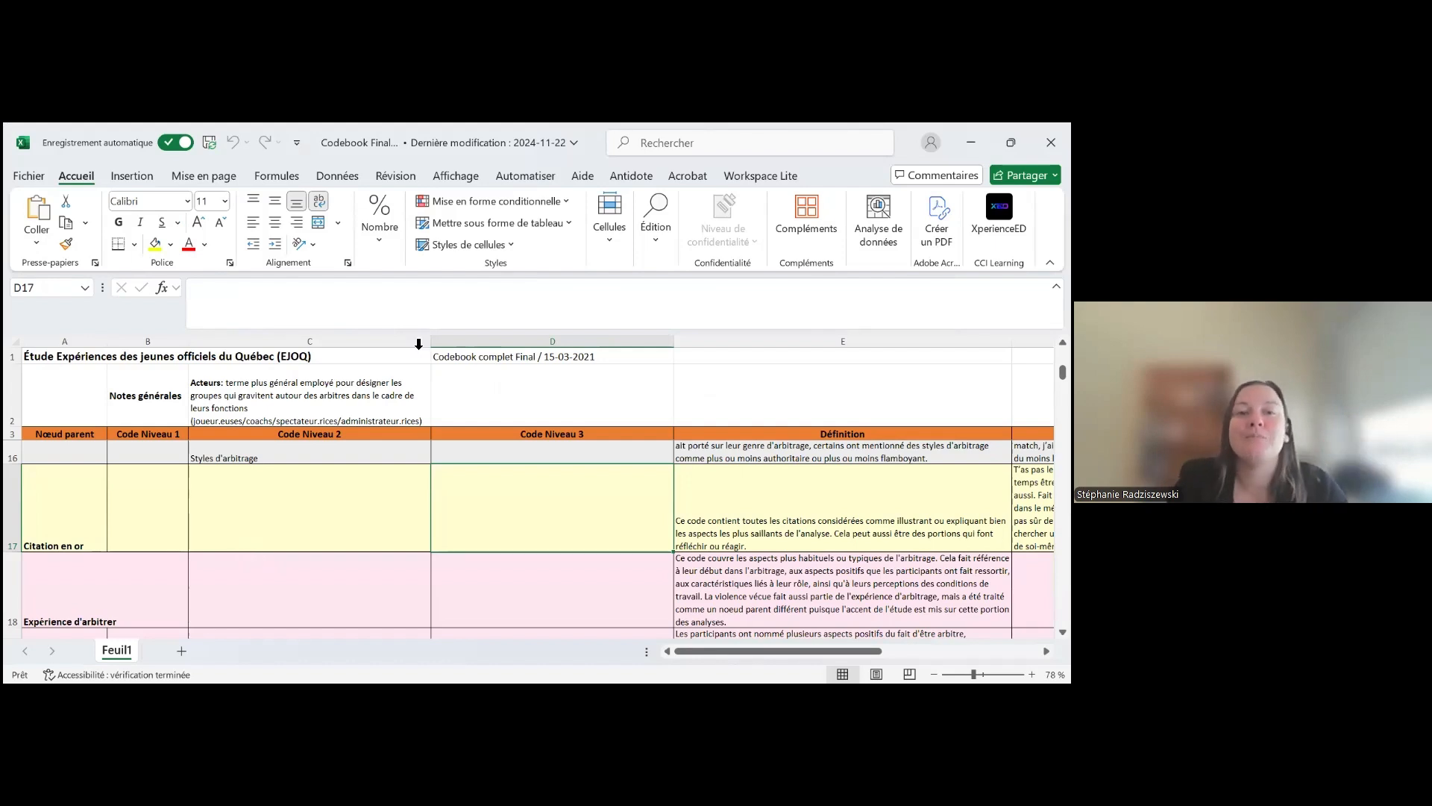
{"action": "left_click", "coordinate": [466, 344]}
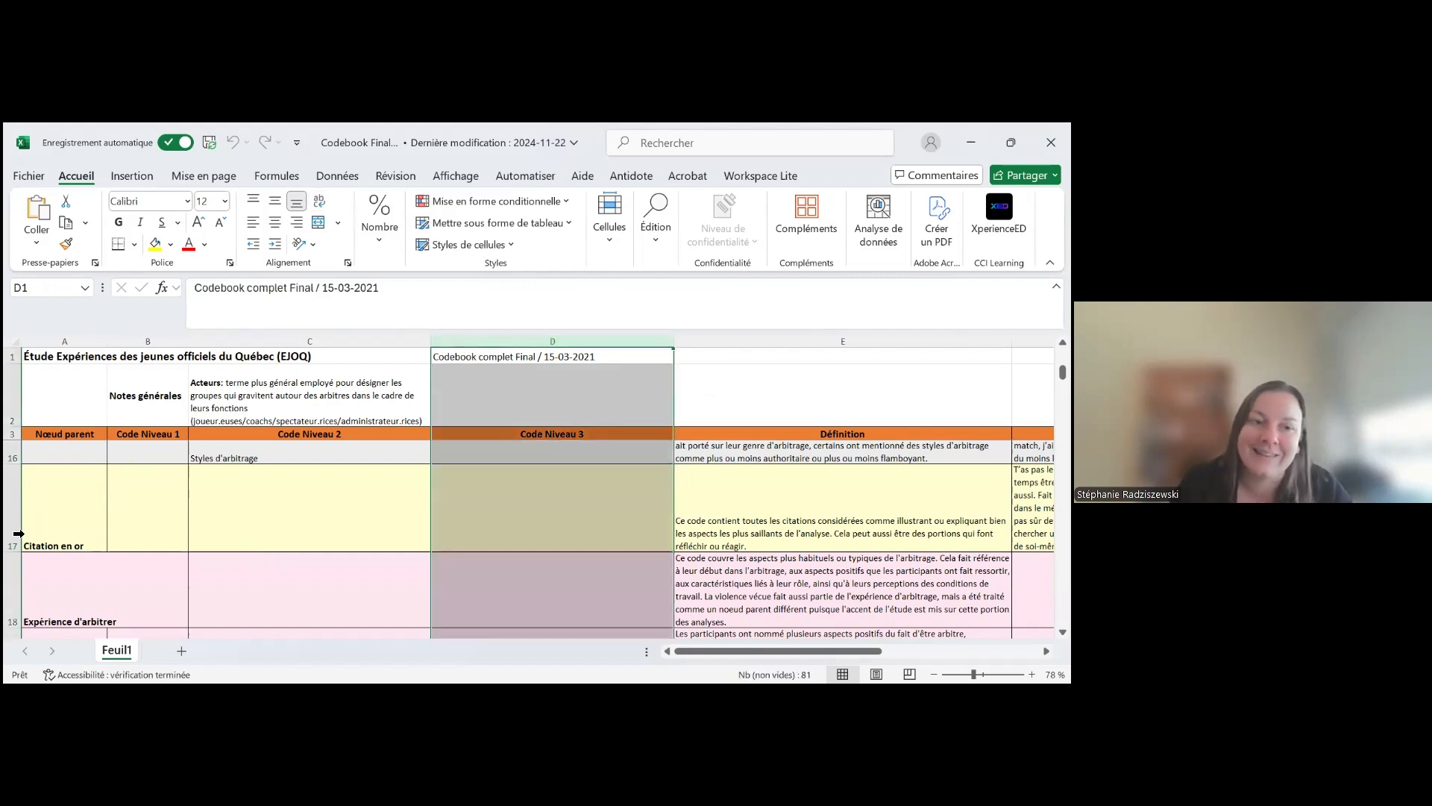
{"action": "left_click", "coordinate": [263, 515]}
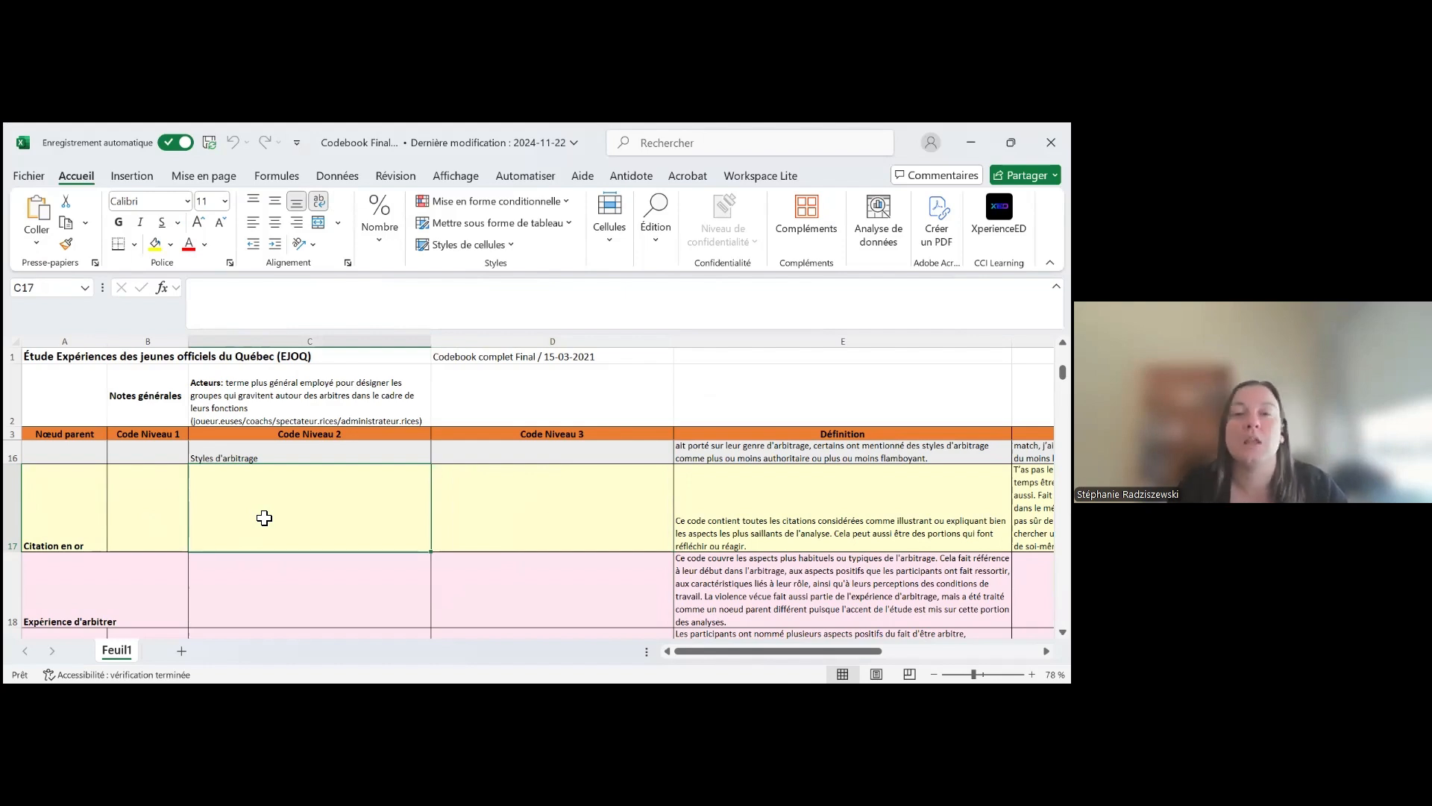
Look through the codebook's code levels from Expérience d'arbitrer down to the sanctions and awareness codes
{"action": "scroll", "coordinate": [249, 544], "scroll_direction": "down", "scroll_amount": 4}
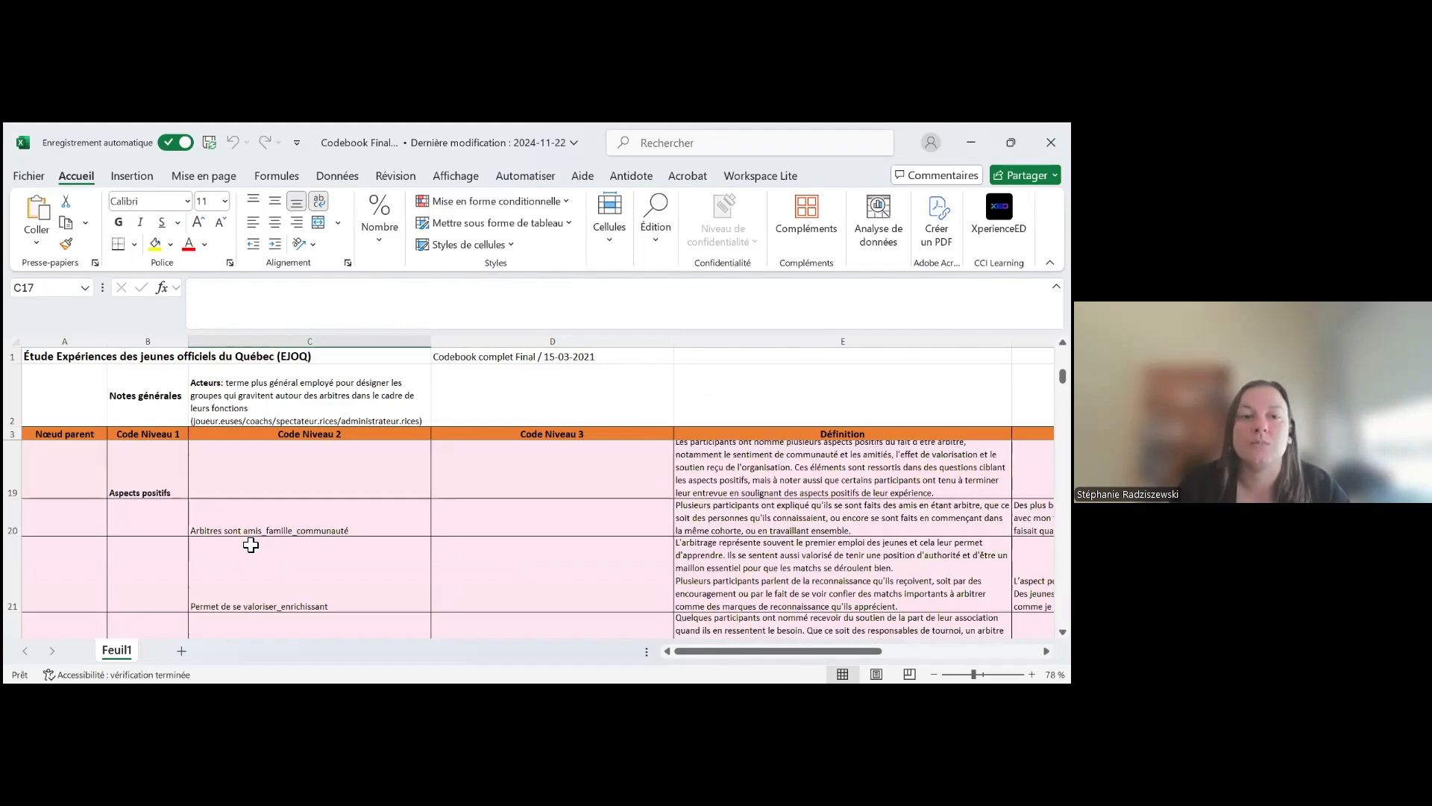
{"action": "scroll", "coordinate": [248, 558], "scroll_direction": "down", "scroll_amount": 4}
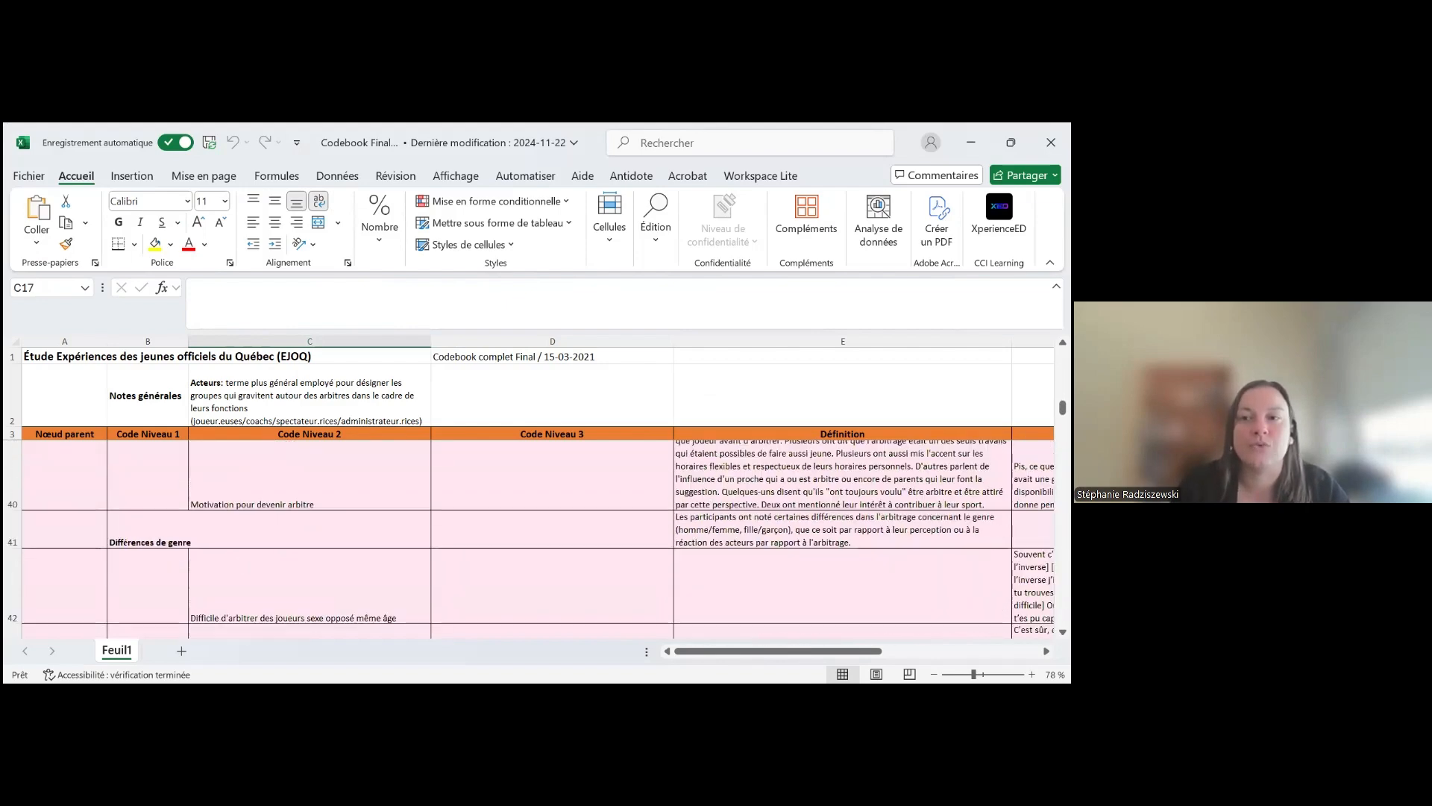
{"action": "left_click_drag", "start_coordinate": [1062, 406], "coordinate": [1062, 470]}
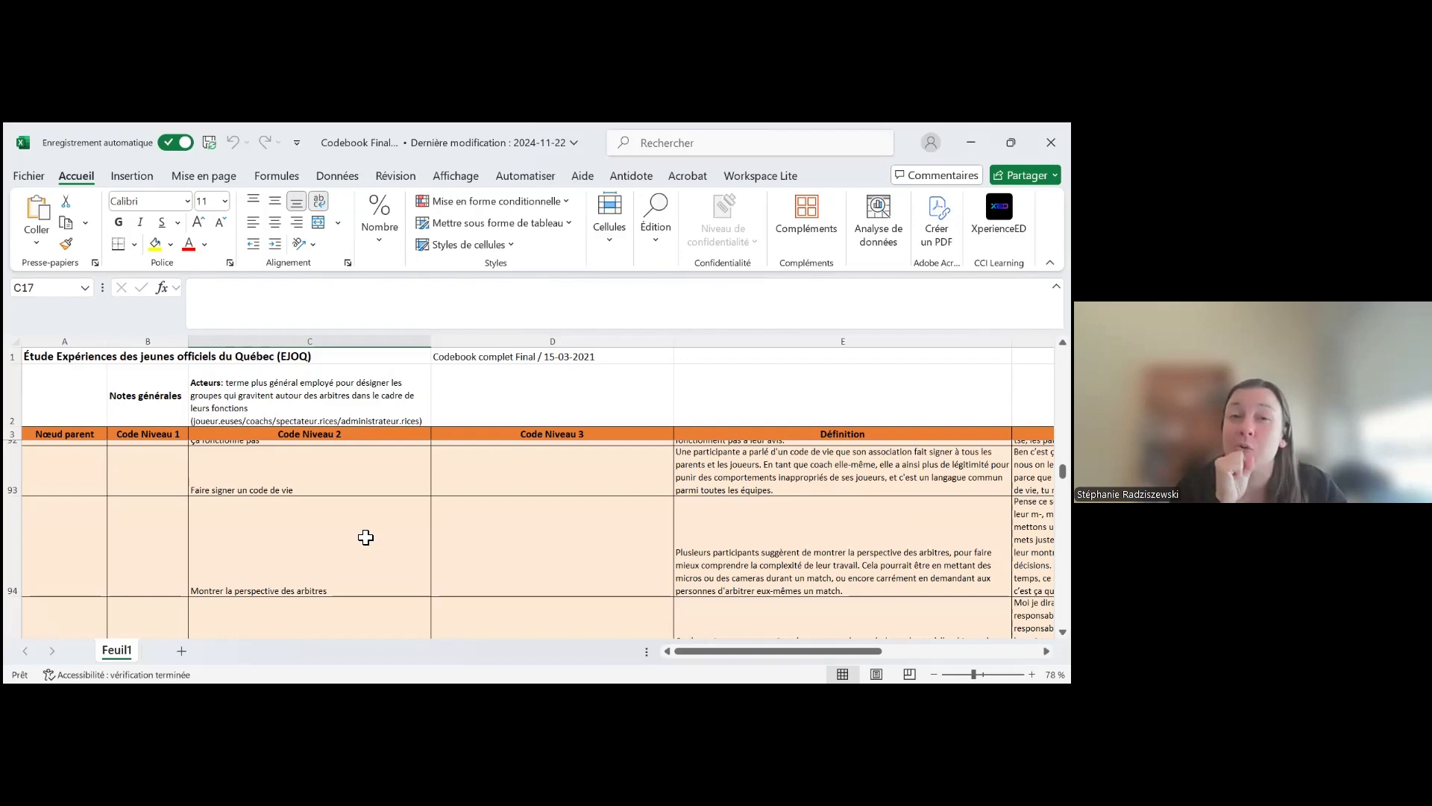
{"action": "scroll", "coordinate": [277, 552], "scroll_direction": "up", "scroll_amount": 3}
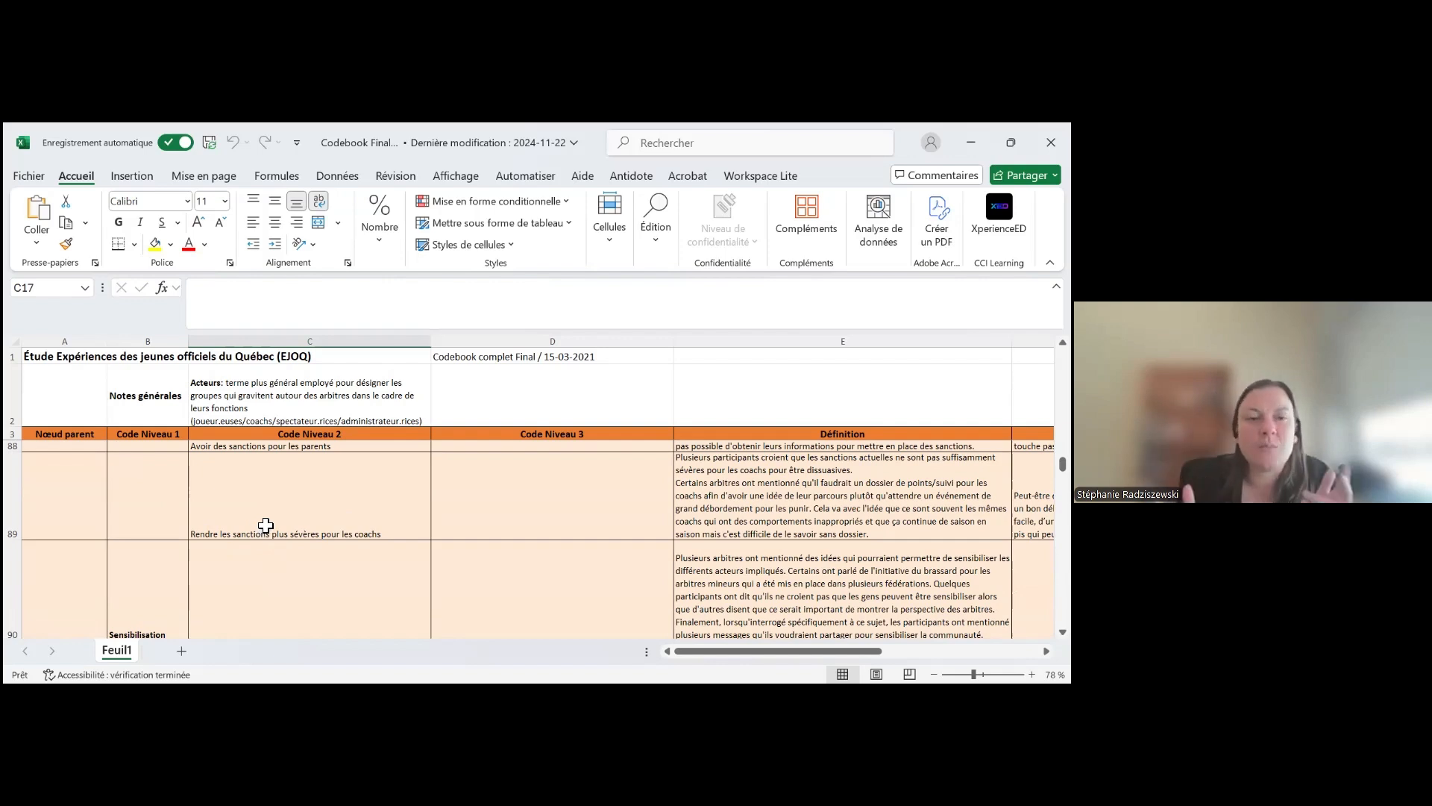
Examine the Définition, Exemple and Notes_Réf entries for the code "Rendre les sanctions plus sévères pour les coachs"
{"action": "left_click_drag", "start_coordinate": [703, 652], "coordinate": [780, 652]}
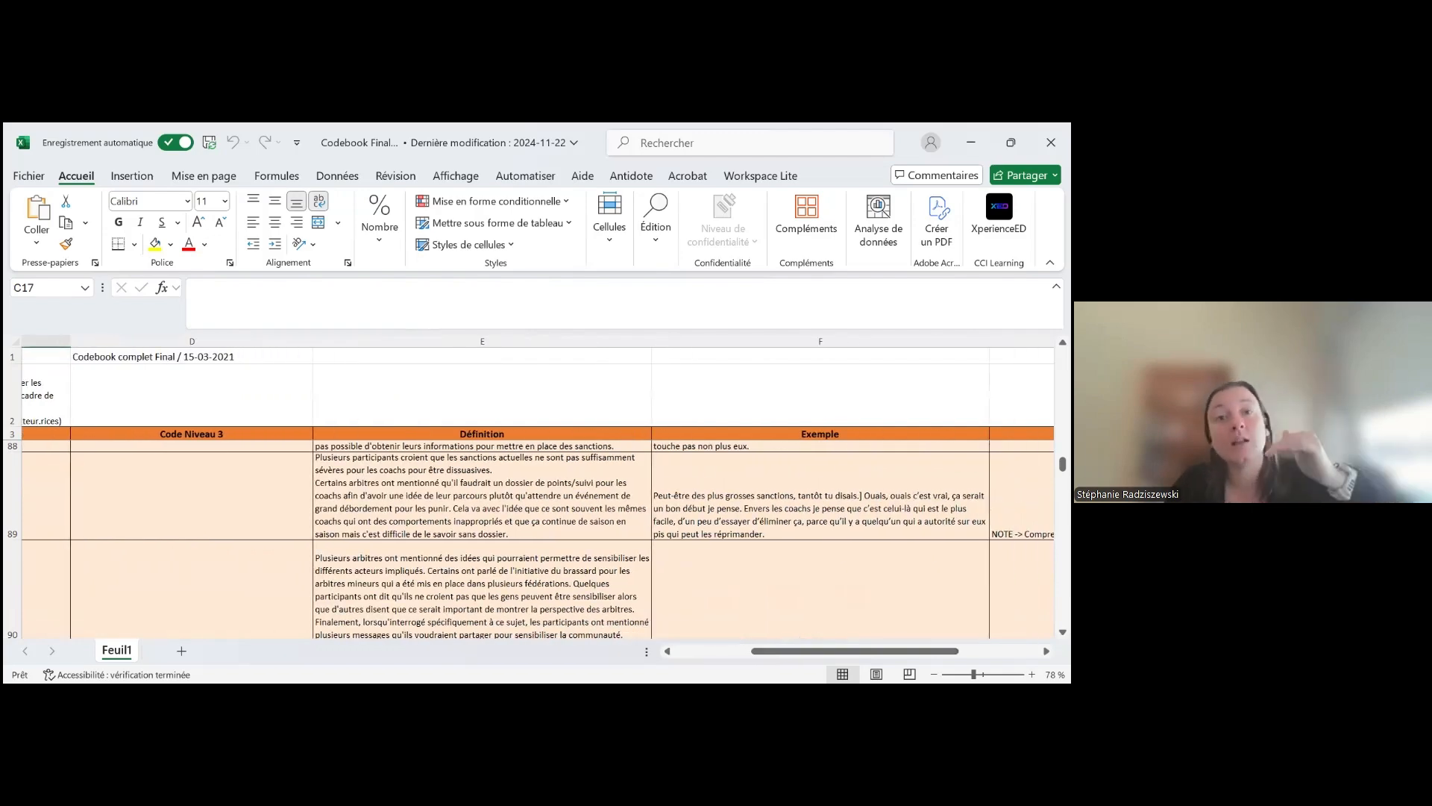
{"action": "left_click", "coordinate": [536, 528]}
{"action": "scroll", "coordinate": [642, 522], "scroll_direction": "right", "scroll_amount": 3}
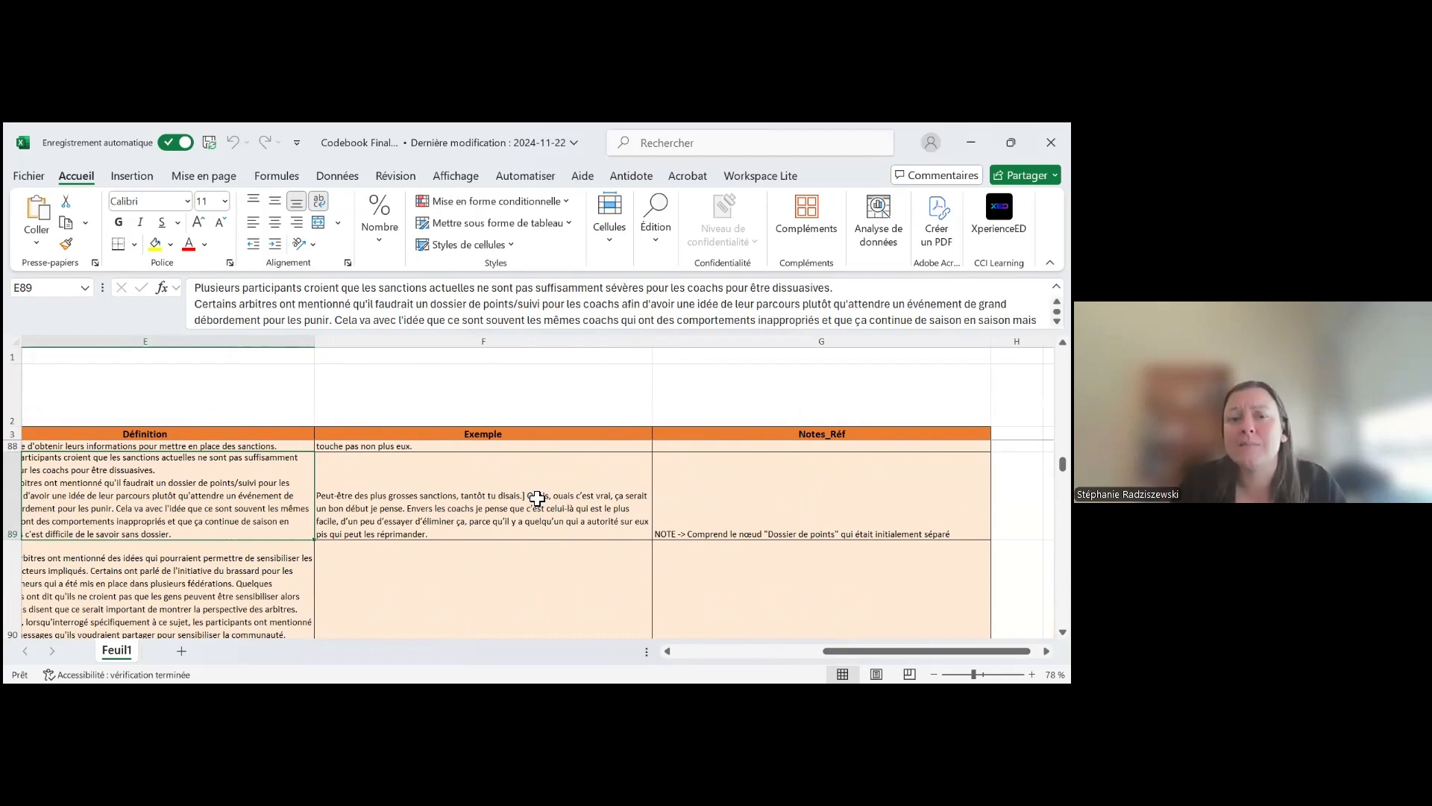
{"action": "left_click_drag", "start_coordinate": [836, 652], "coordinate": [687, 667]}
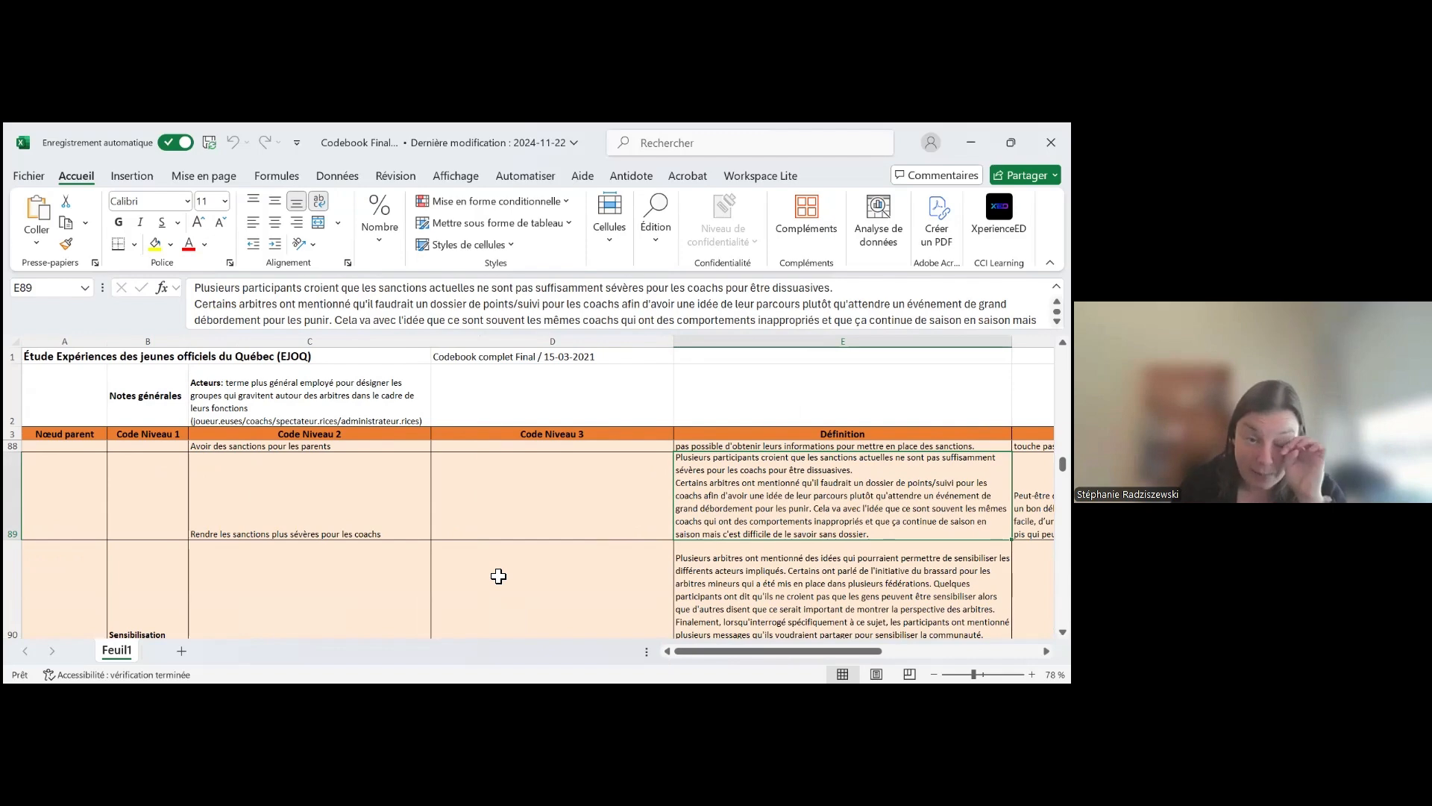
Review the level 2 codes under Sensibilisation, down to the Soutien_ressources organisationnel code
{"action": "scroll", "coordinate": [121, 557], "scroll_direction": "down", "scroll_amount": 1}
{"action": "scroll", "coordinate": [121, 557], "scroll_direction": "down", "scroll_amount": 2}
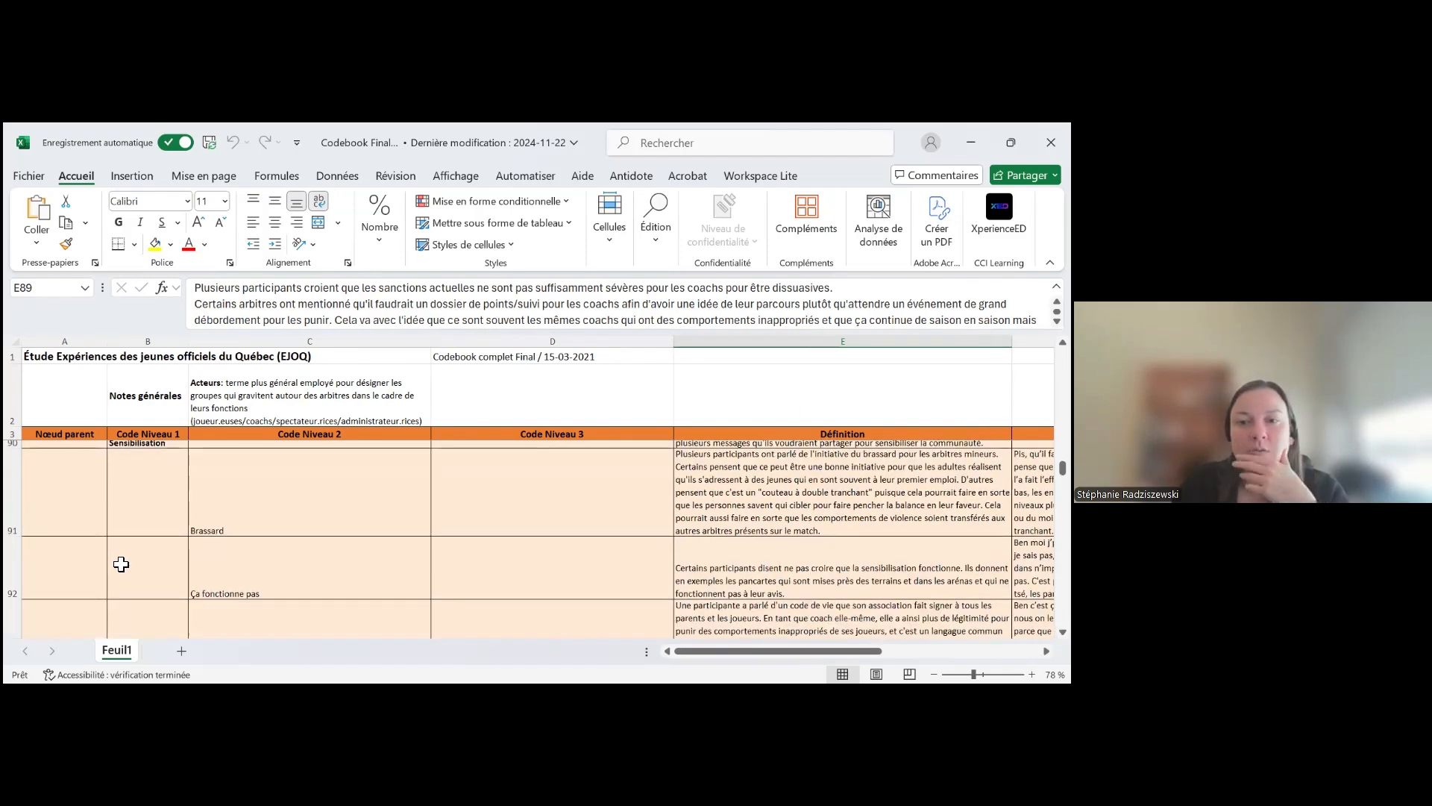
{"action": "scroll", "coordinate": [123, 565], "scroll_direction": "down", "scroll_amount": 1}
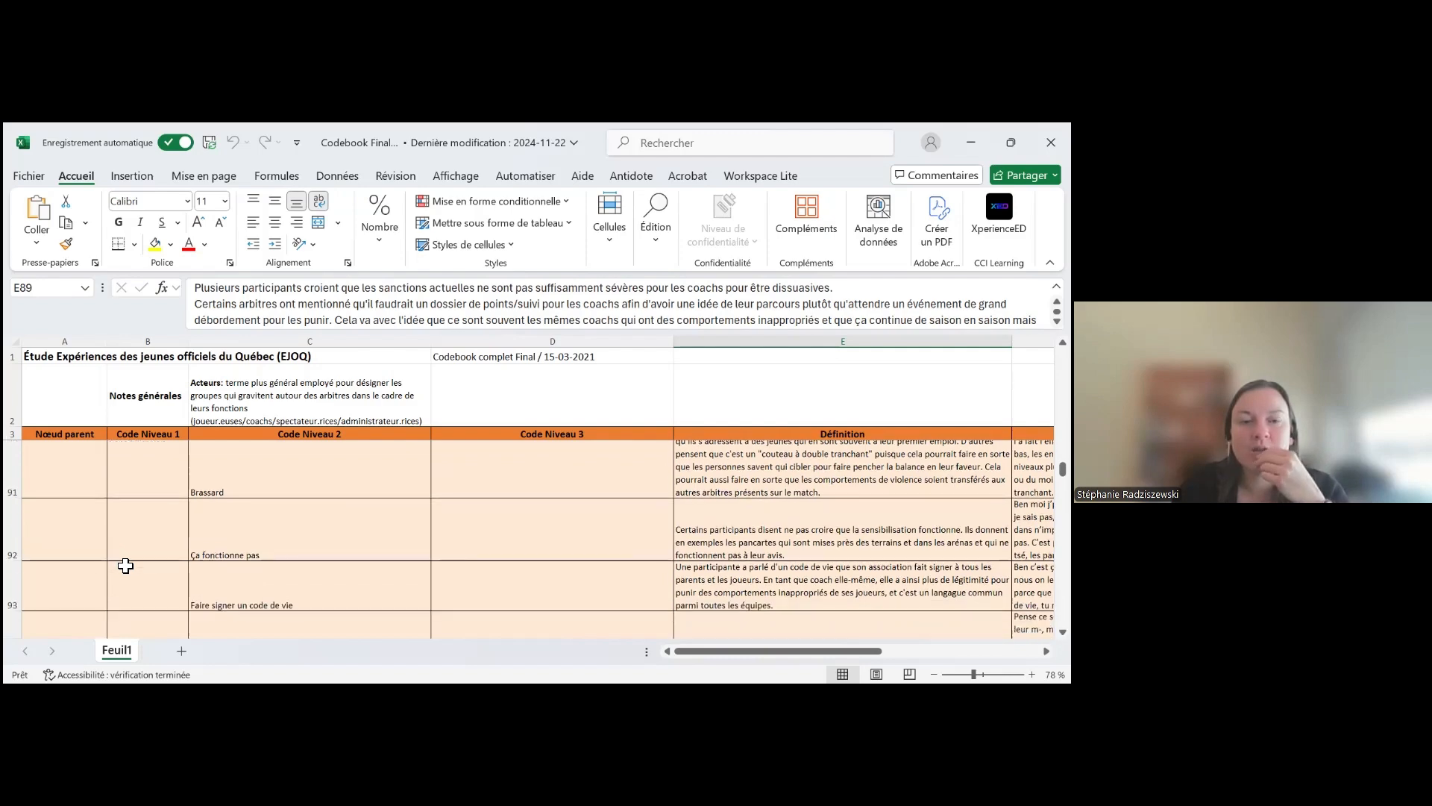
{"action": "scroll", "coordinate": [125, 566], "scroll_direction": "down", "scroll_amount": 2}
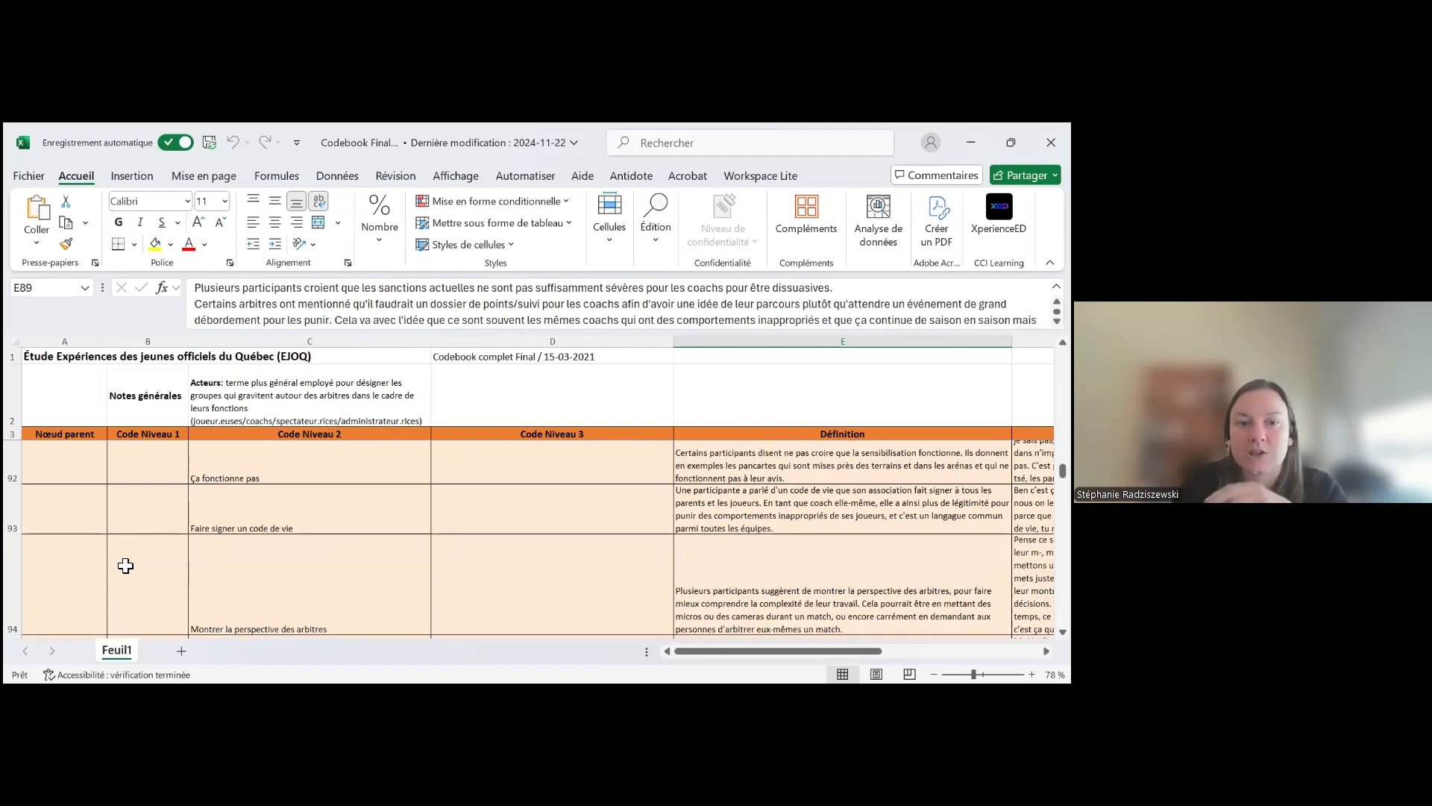
{"action": "scroll", "coordinate": [126, 566], "scroll_direction": "down", "scroll_amount": 2}
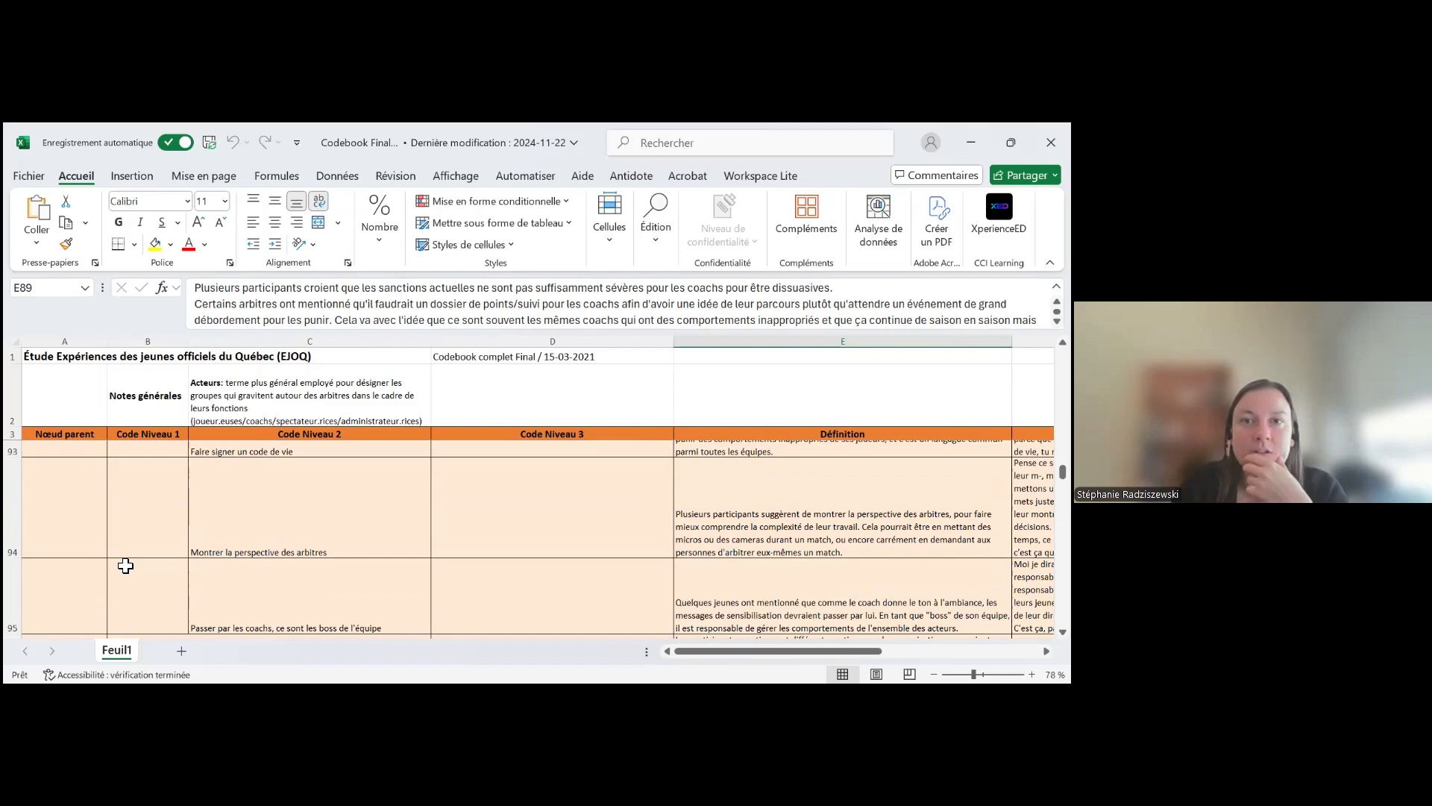
{"action": "scroll", "coordinate": [125, 566], "scroll_direction": "down", "scroll_amount": 2}
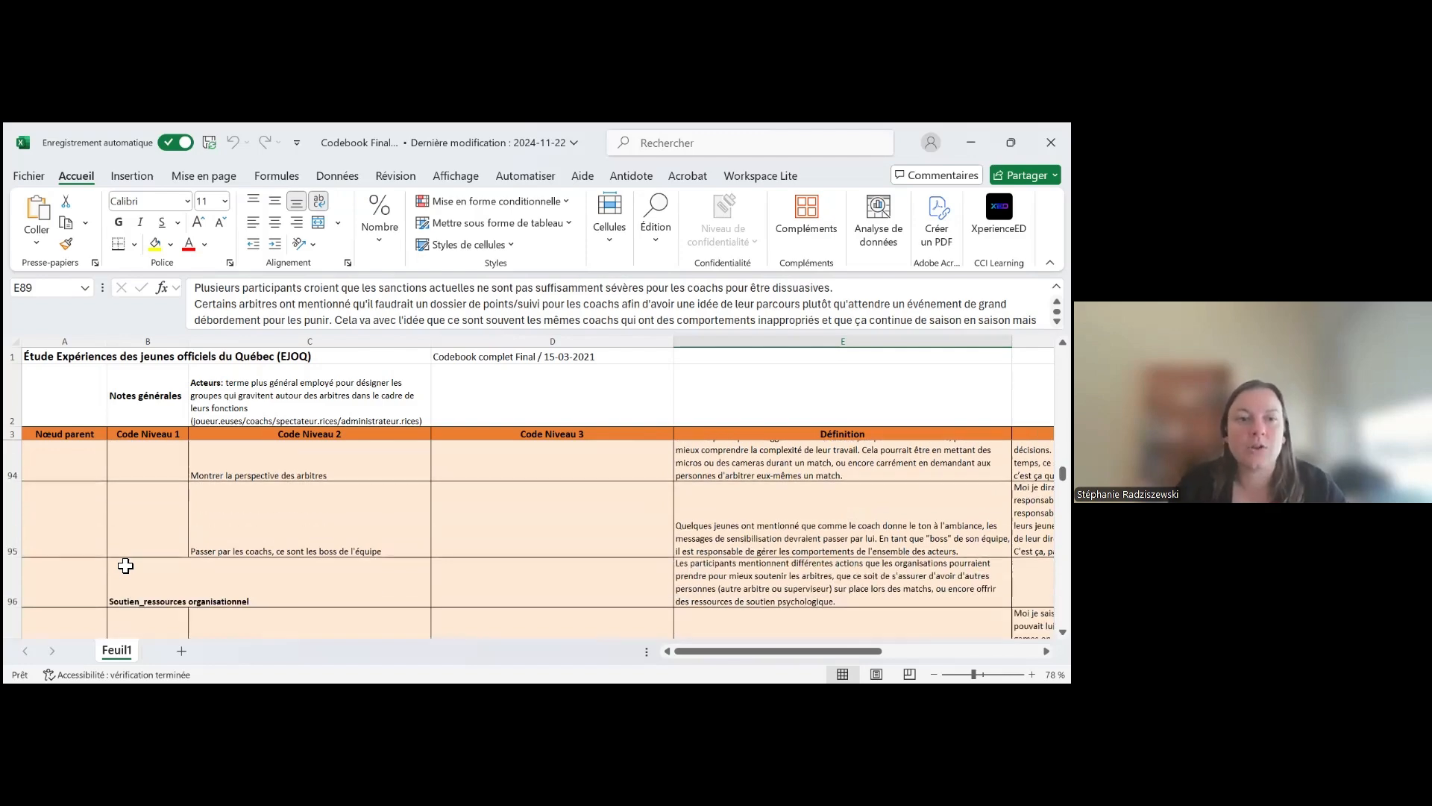
Go back up the codebook to the parent code Pistes de prévention and select its cell
{"action": "scroll", "coordinate": [125, 565], "scroll_direction": "up", "scroll_amount": 3}
{"action": "left_click", "coordinate": [81, 435]}
{"action": "scroll", "coordinate": [85, 545], "scroll_direction": "up", "scroll_amount": 2}
{"action": "scroll", "coordinate": [85, 545], "scroll_direction": "up", "scroll_amount": 5}
{"action": "scroll", "coordinate": [87, 556], "scroll_direction": "up", "scroll_amount": 5}
{"action": "scroll", "coordinate": [86, 555], "scroll_direction": "up", "scroll_amount": 2}
{"action": "left_click", "coordinate": [80, 532]}
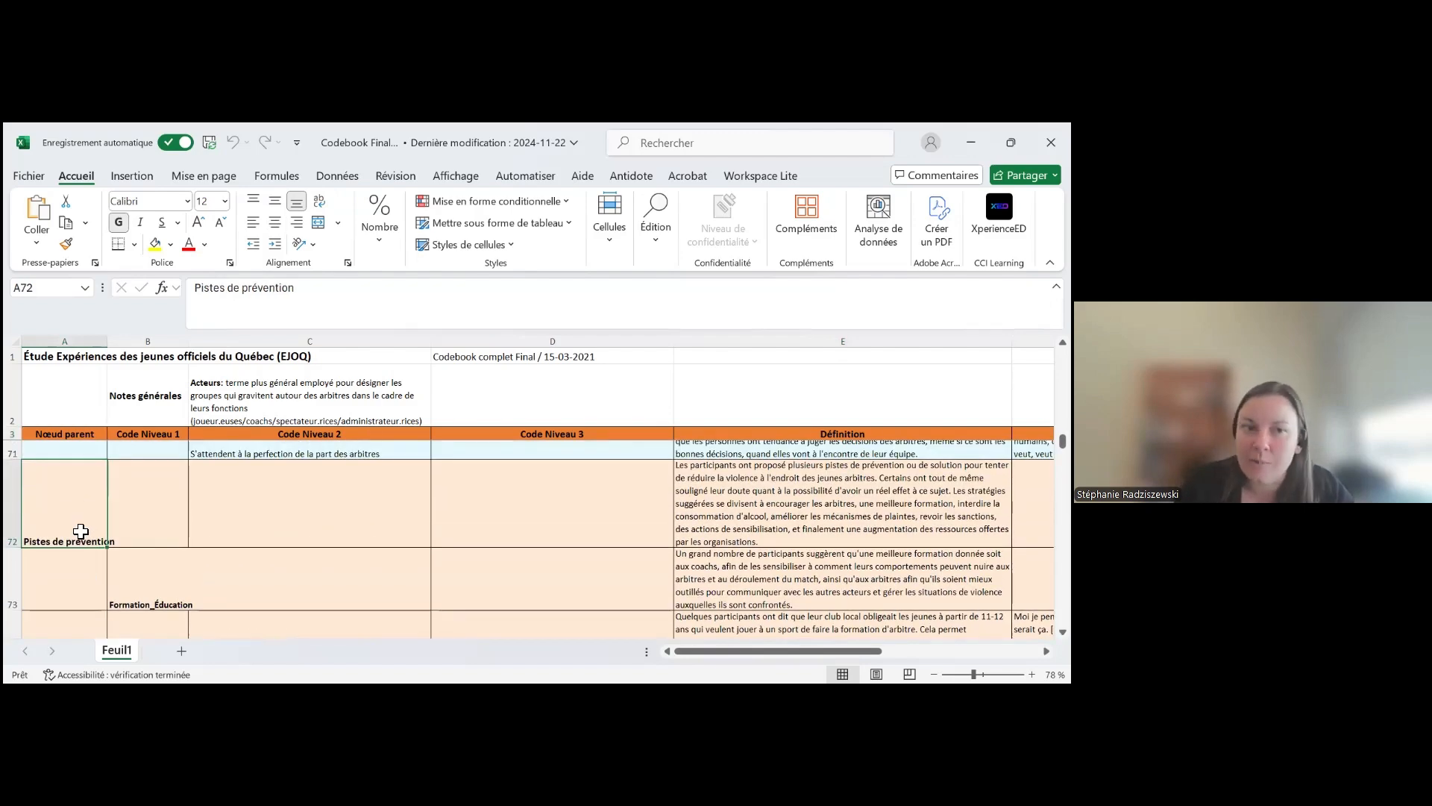
Examine how the level 1 and level 2 codes are arranged beneath Pistes de prévention, down to Mécanismes de plainte
{"action": "scroll", "coordinate": [142, 523], "scroll_direction": "down", "scroll_amount": 2}
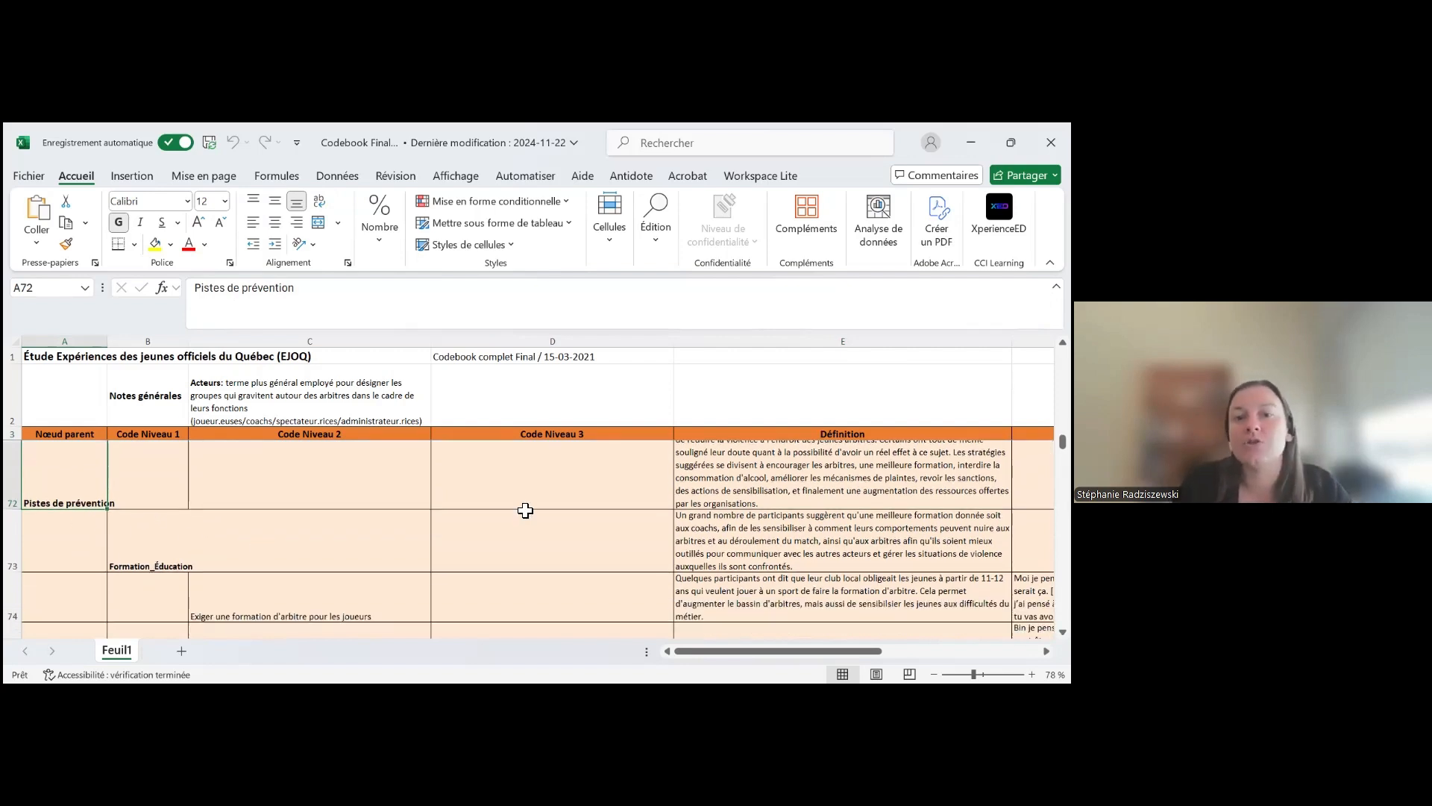
{"action": "left_click", "coordinate": [595, 489]}
{"action": "scroll", "coordinate": [552, 540], "scroll_direction": "down", "scroll_amount": 1}
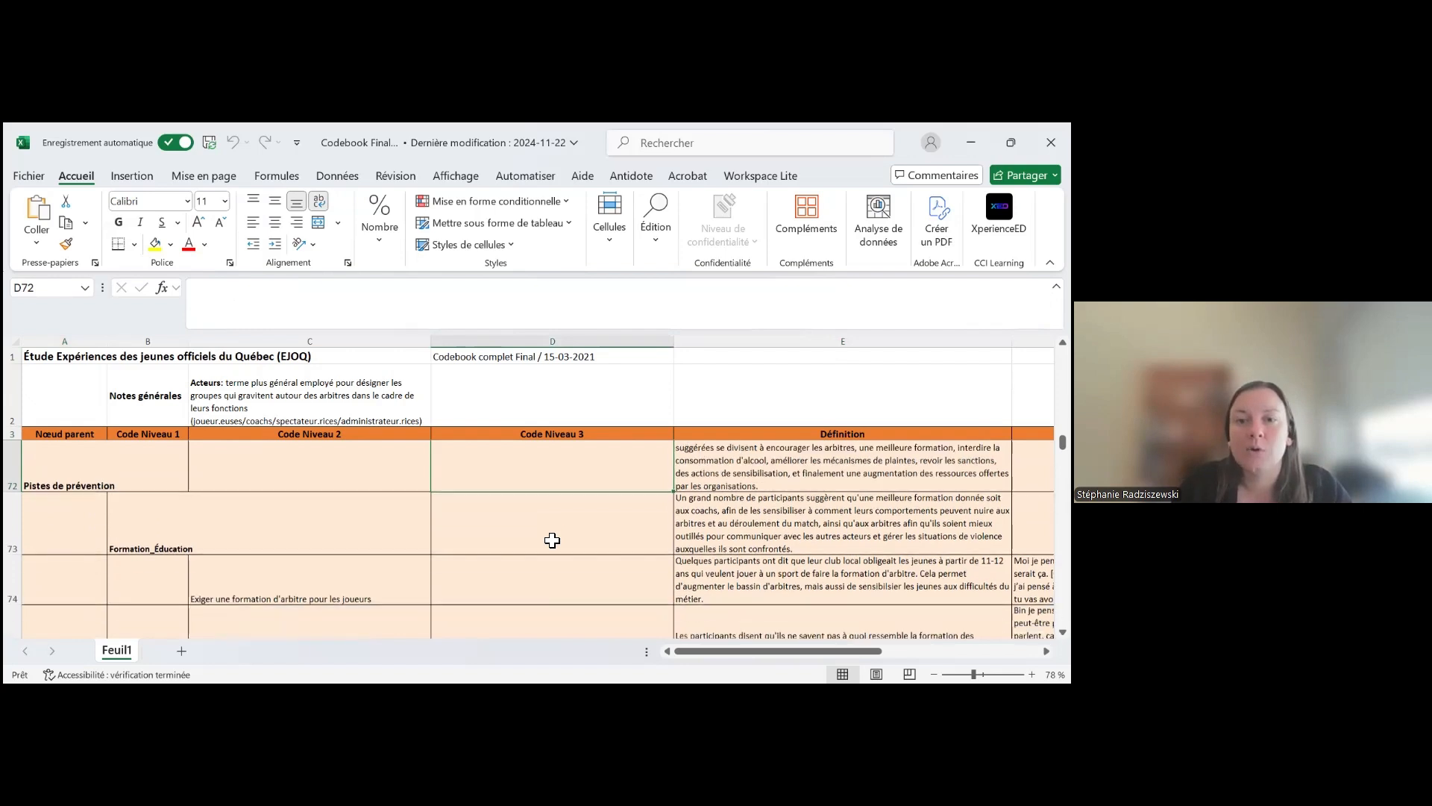
{"action": "left_click", "coordinate": [544, 565]}
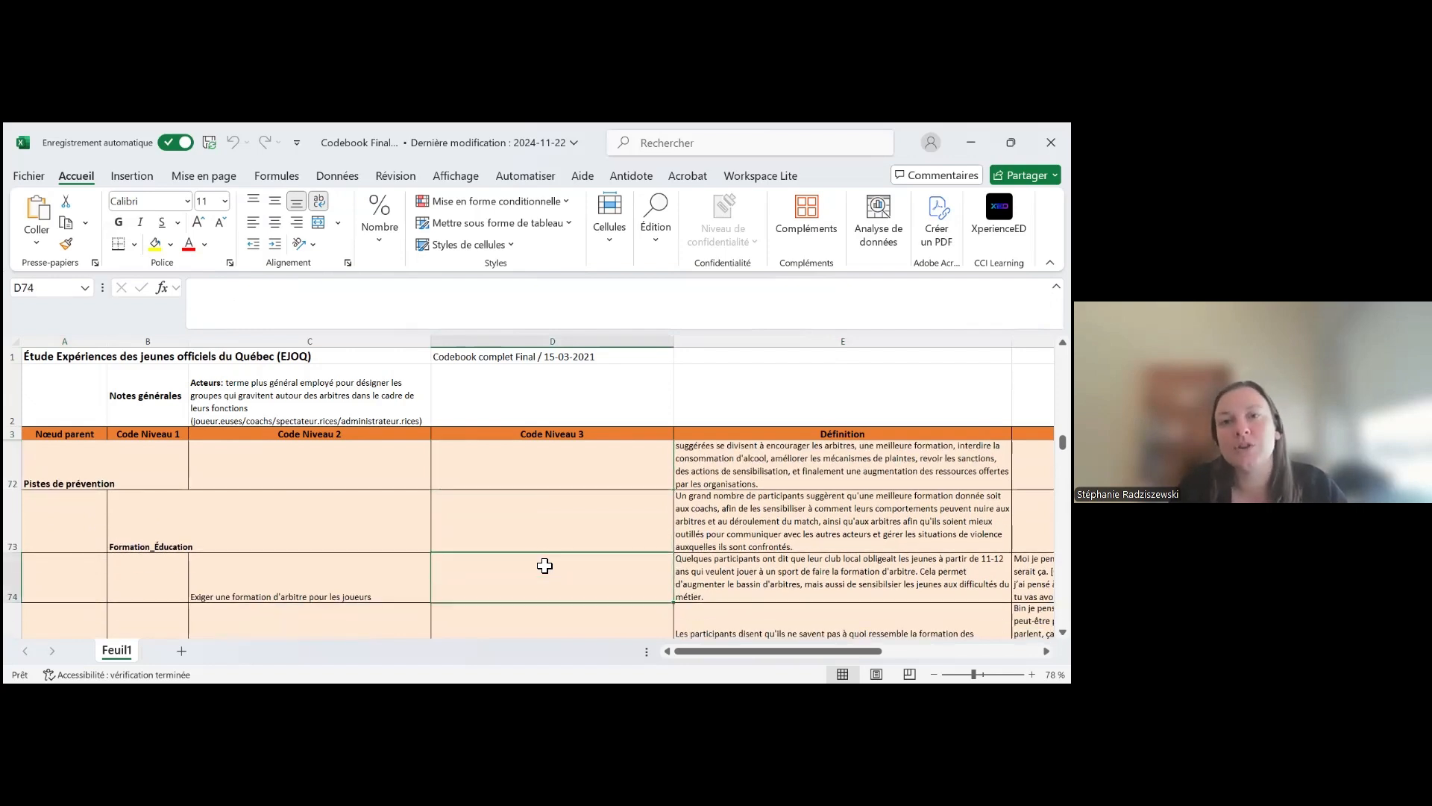
{"action": "scroll", "coordinate": [538, 576], "scroll_direction": "down", "scroll_amount": 1}
{"action": "scroll", "coordinate": [538, 576], "scroll_direction": "down", "scroll_amount": 8}
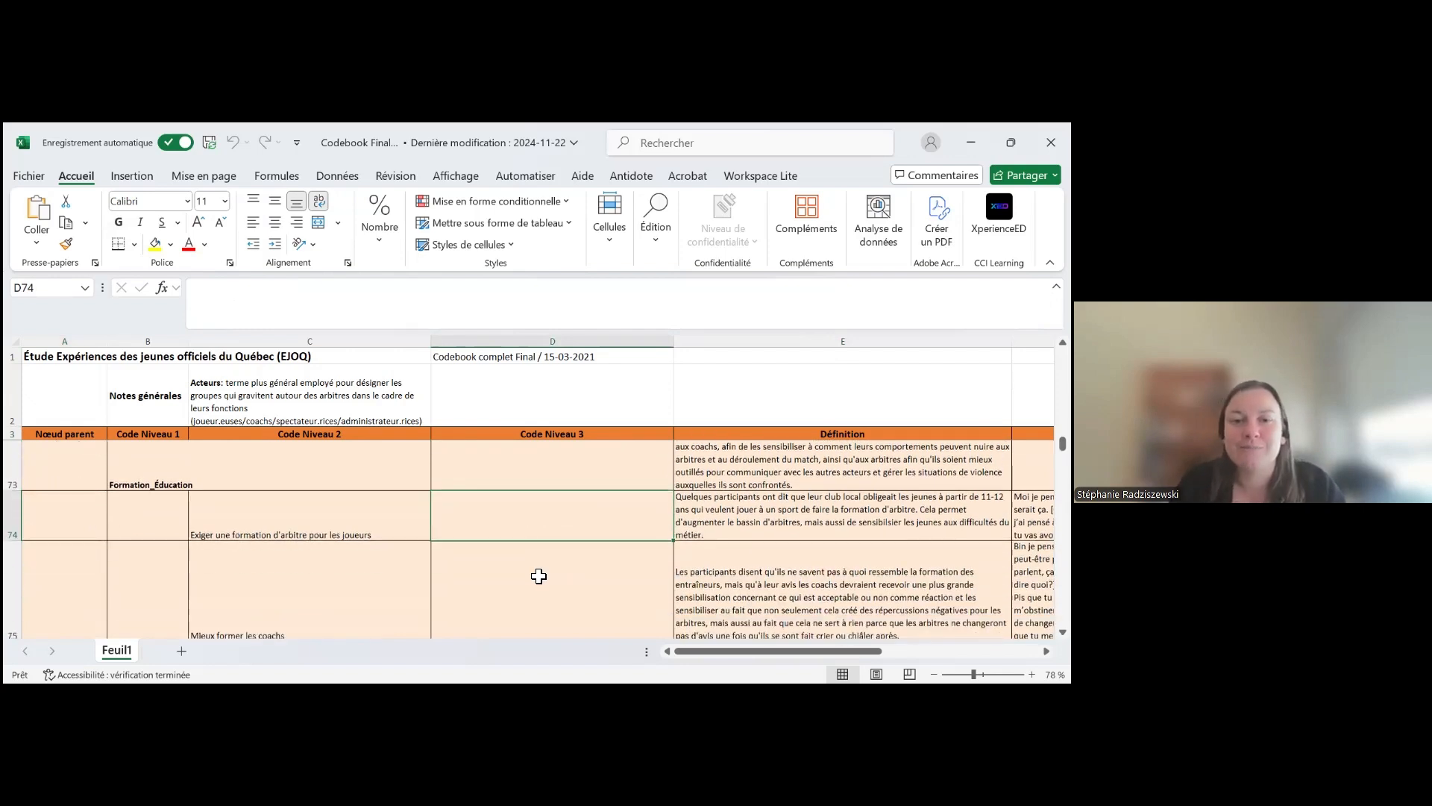
{"action": "scroll", "coordinate": [539, 576], "scroll_direction": "down", "scroll_amount": 1}
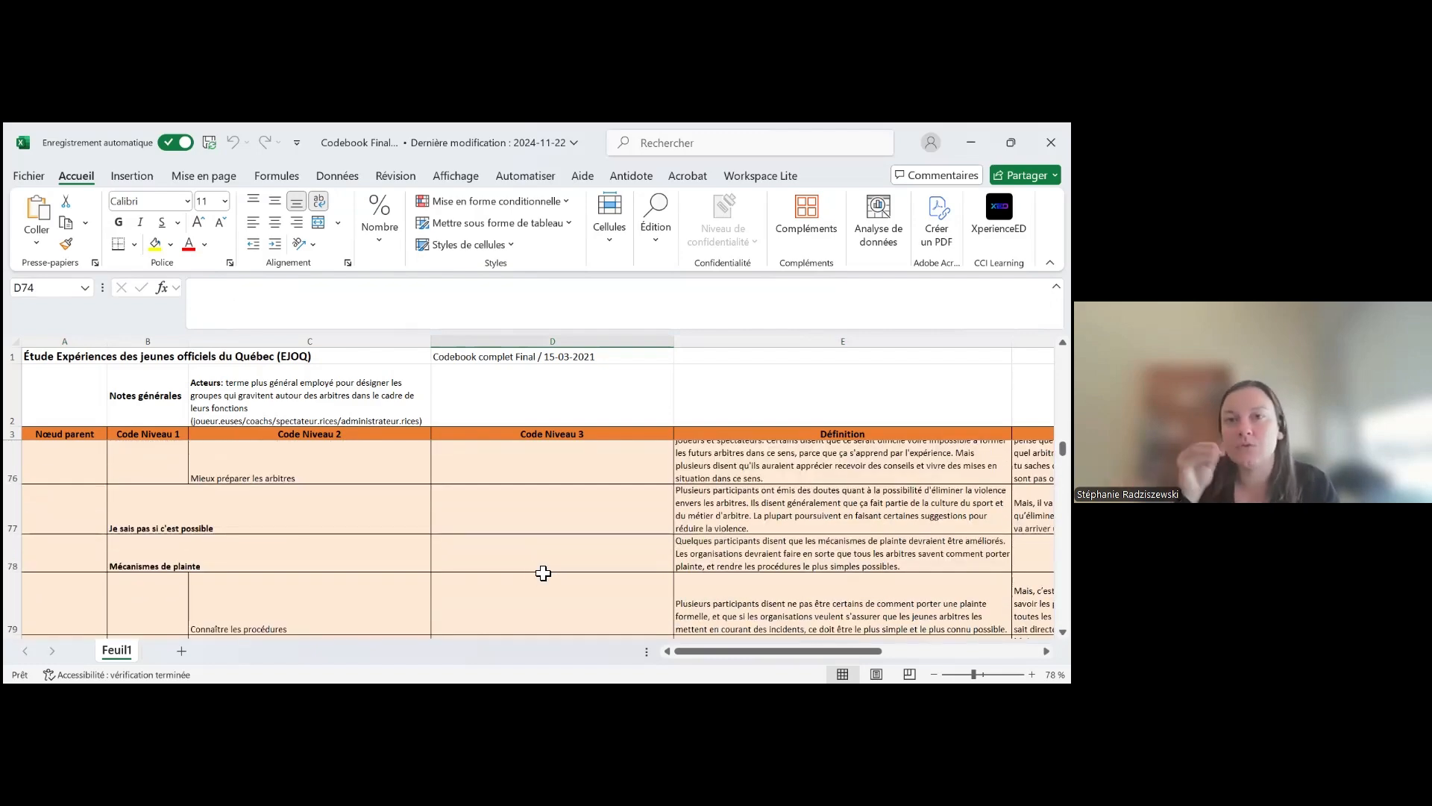
{"action": "scroll", "coordinate": [543, 572], "scroll_direction": "up", "scroll_amount": 2}
{"action": "scroll", "coordinate": [543, 572], "scroll_direction": "up", "scroll_amount": 3}
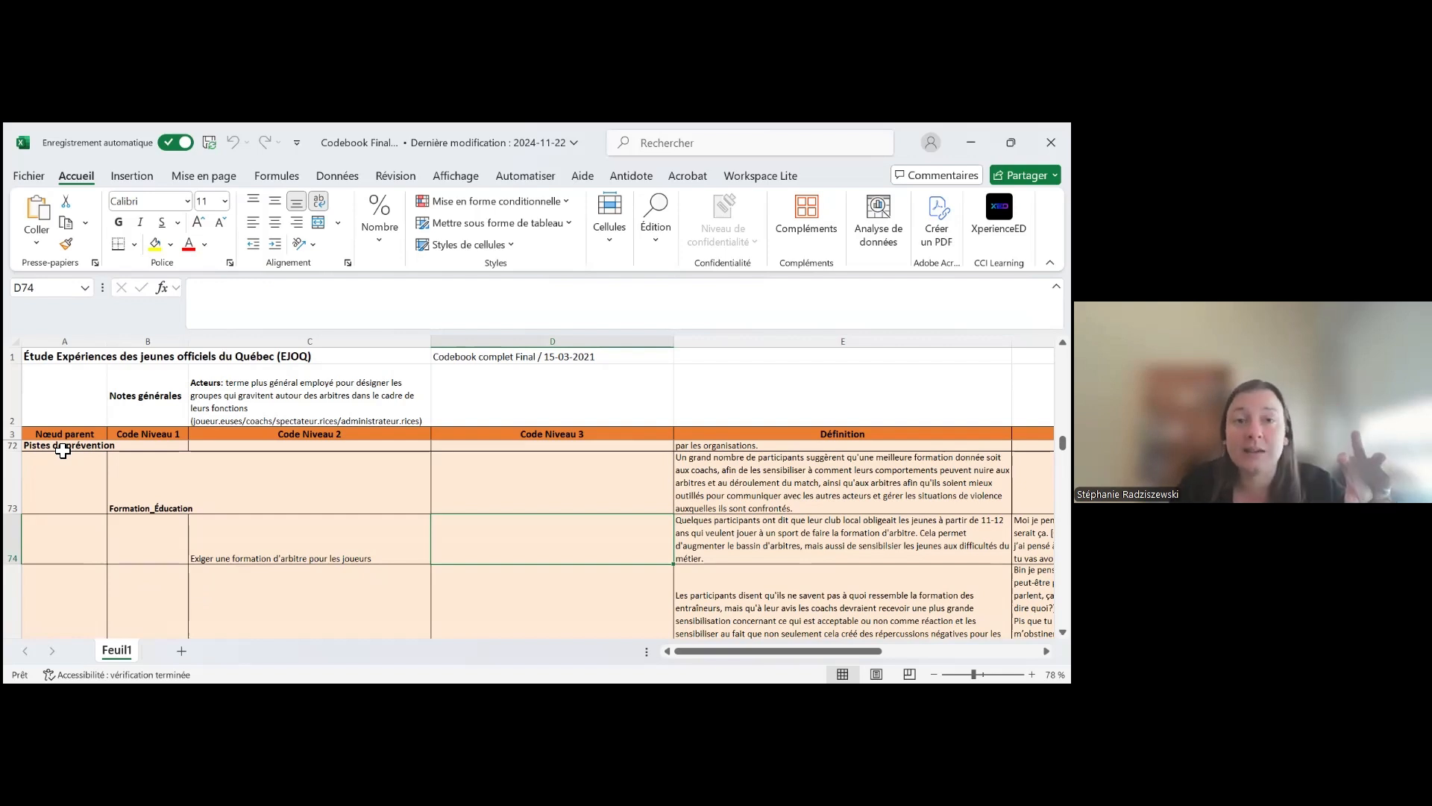
Look at the level 1 code Formation_Éducation and its level 2 codes, including Mieux former les coachs
{"action": "left_click", "coordinate": [135, 506]}
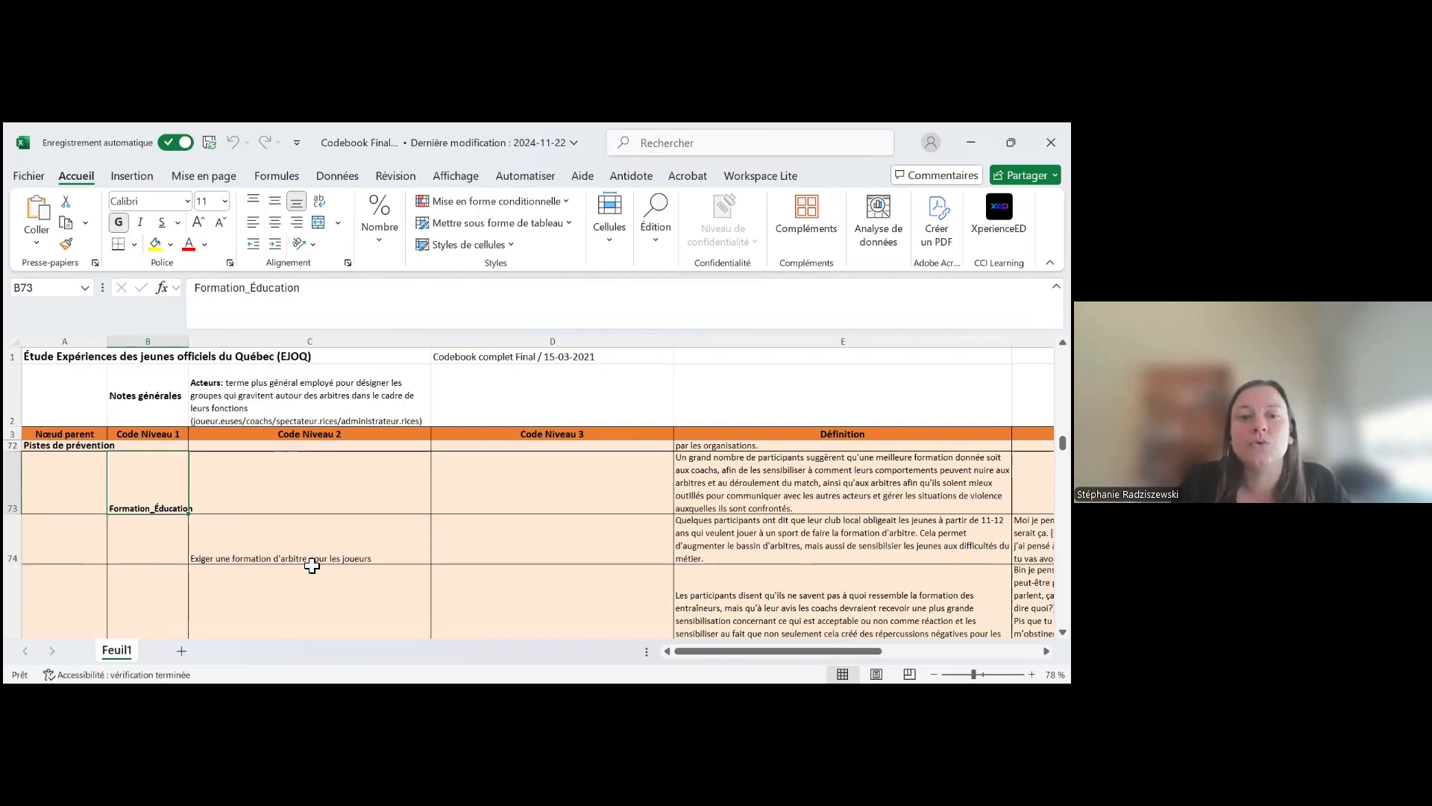
{"action": "scroll", "coordinate": [310, 563], "scroll_direction": "down", "scroll_amount": 1}
{"action": "scroll", "coordinate": [310, 571], "scroll_direction": "down", "scroll_amount": 1}
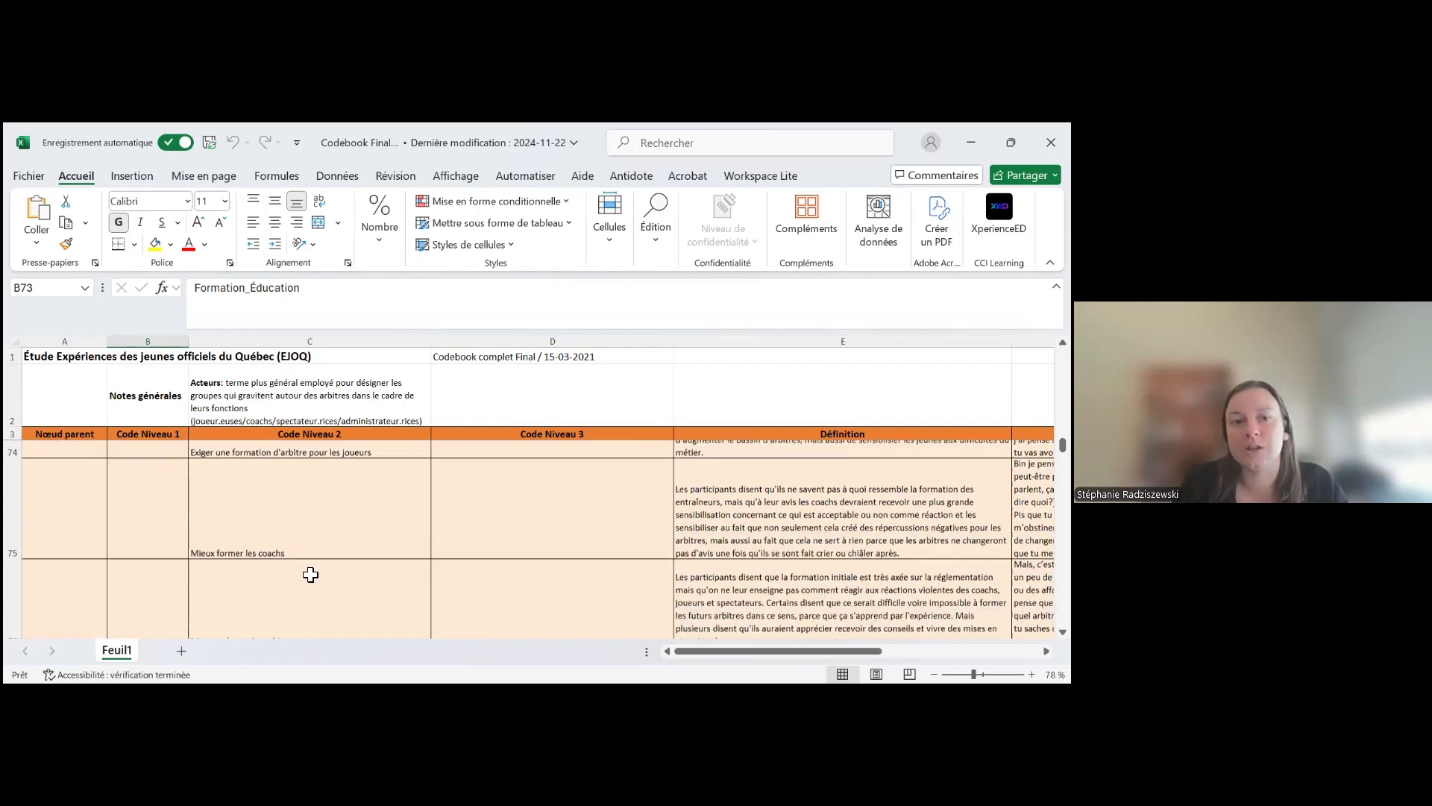
{"action": "scroll", "coordinate": [302, 584], "scroll_direction": "up", "scroll_amount": 2}
{"action": "scroll", "coordinate": [285, 591], "scroll_direction": "down", "scroll_amount": 1}
{"action": "left_click", "coordinate": [288, 578]}
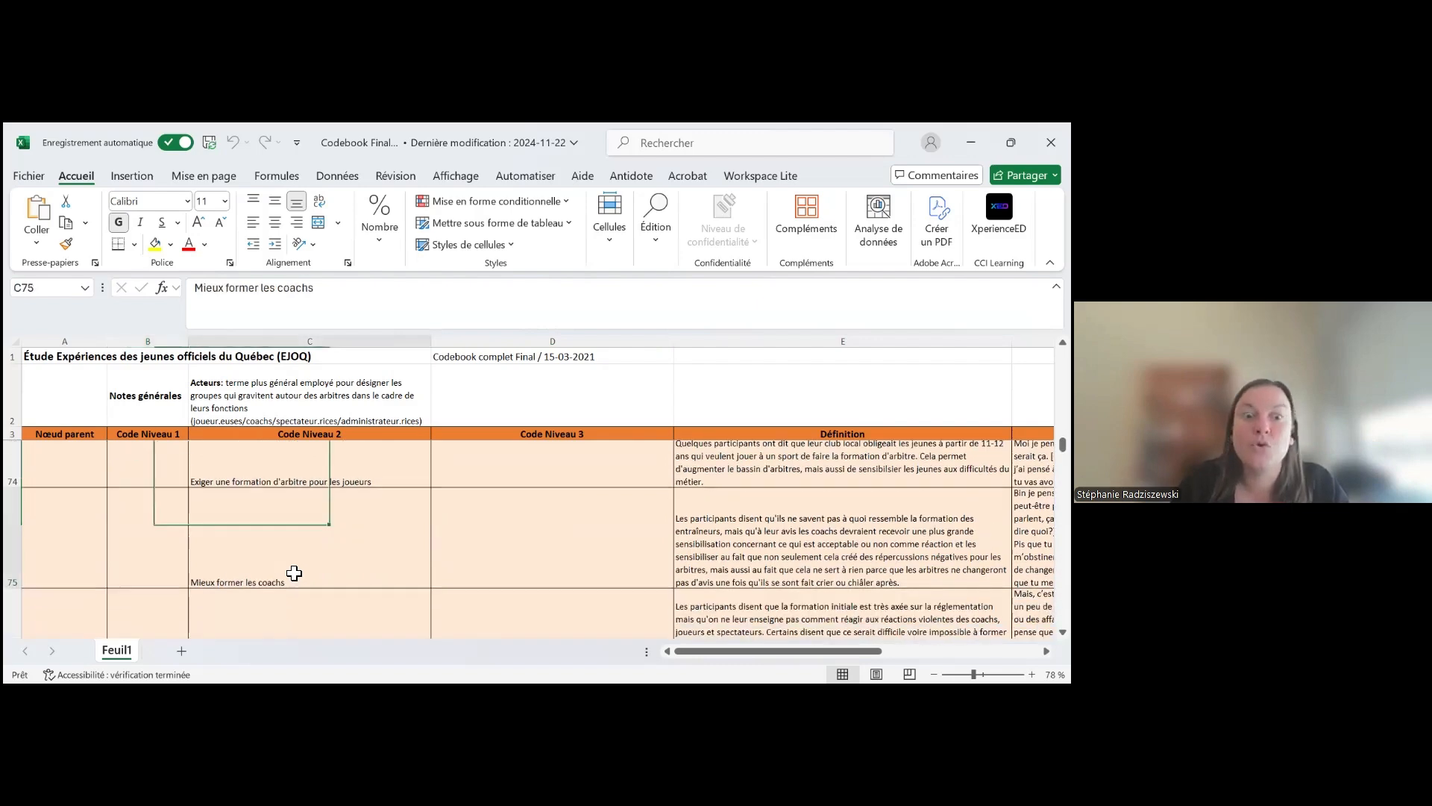
Review the level 2 codes Connaître les procédures and Rendre ça moins compliqué under Mécanismes de plainte
{"action": "scroll", "coordinate": [178, 591], "scroll_direction": "down", "scroll_amount": 4}
{"action": "scroll", "coordinate": [181, 612], "scroll_direction": "down", "scroll_amount": 2}
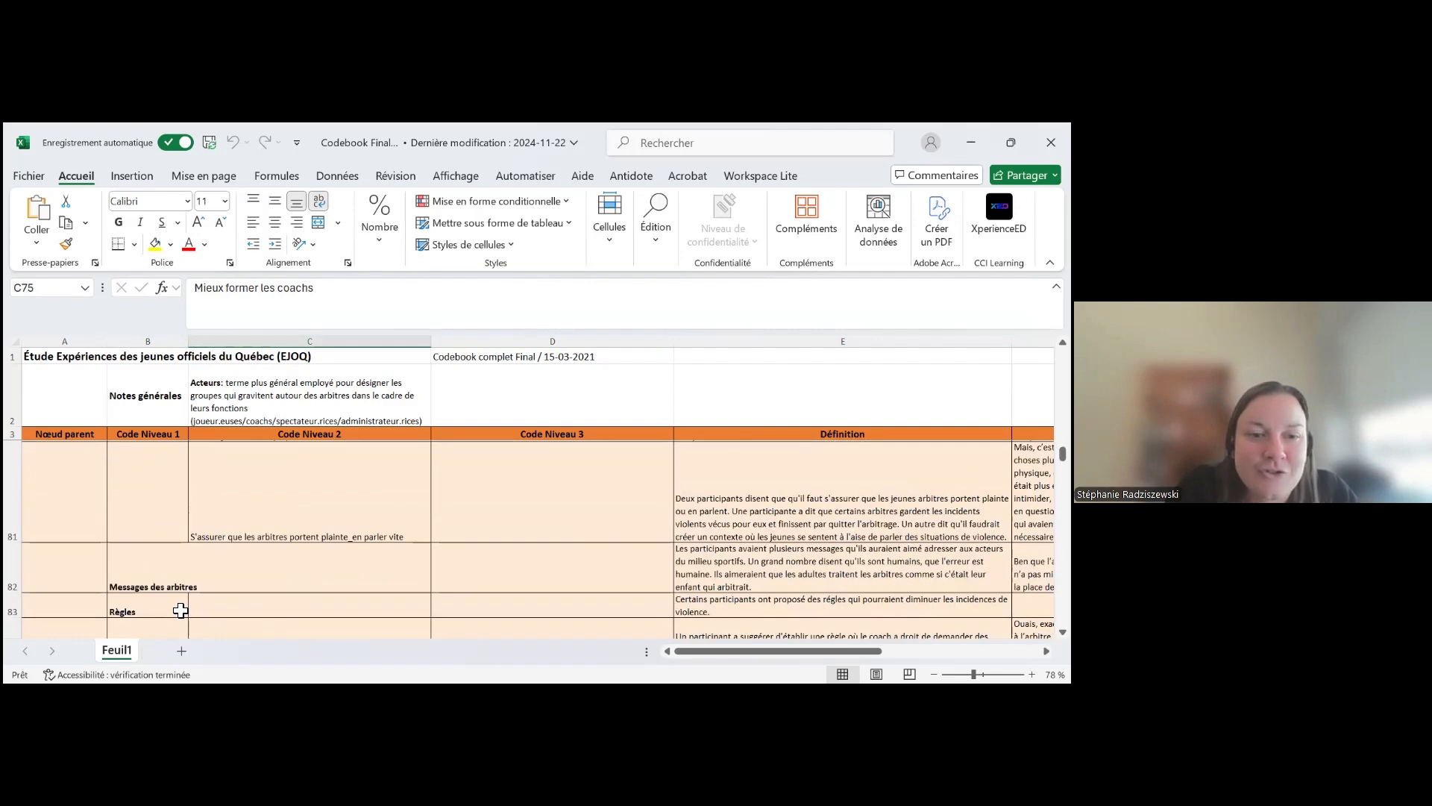
{"action": "scroll", "coordinate": [182, 607], "scroll_direction": "up", "scroll_amount": 1}
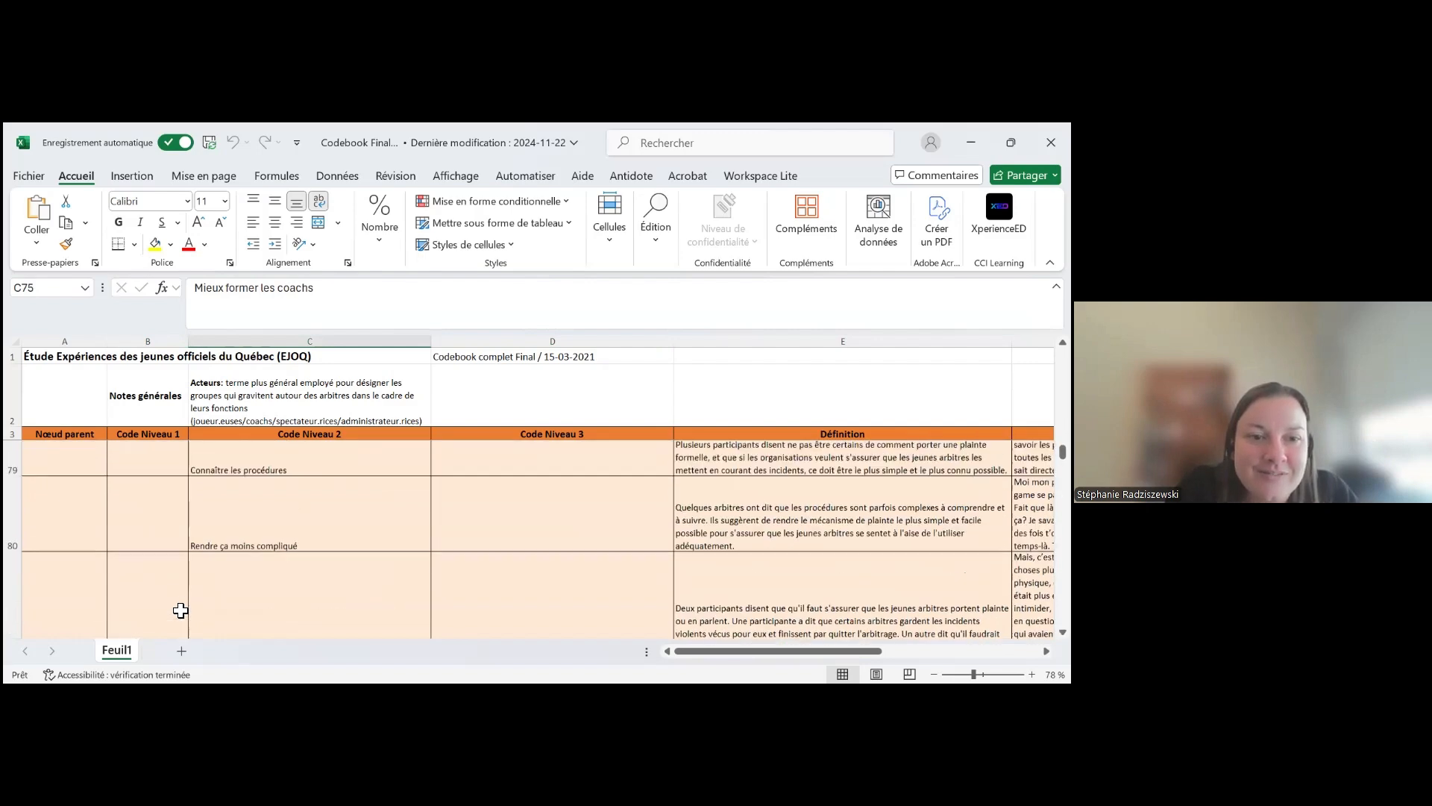
{"action": "left_click", "coordinate": [314, 520]}
{"action": "scroll", "coordinate": [197, 588], "scroll_direction": "up", "scroll_amount": 2}
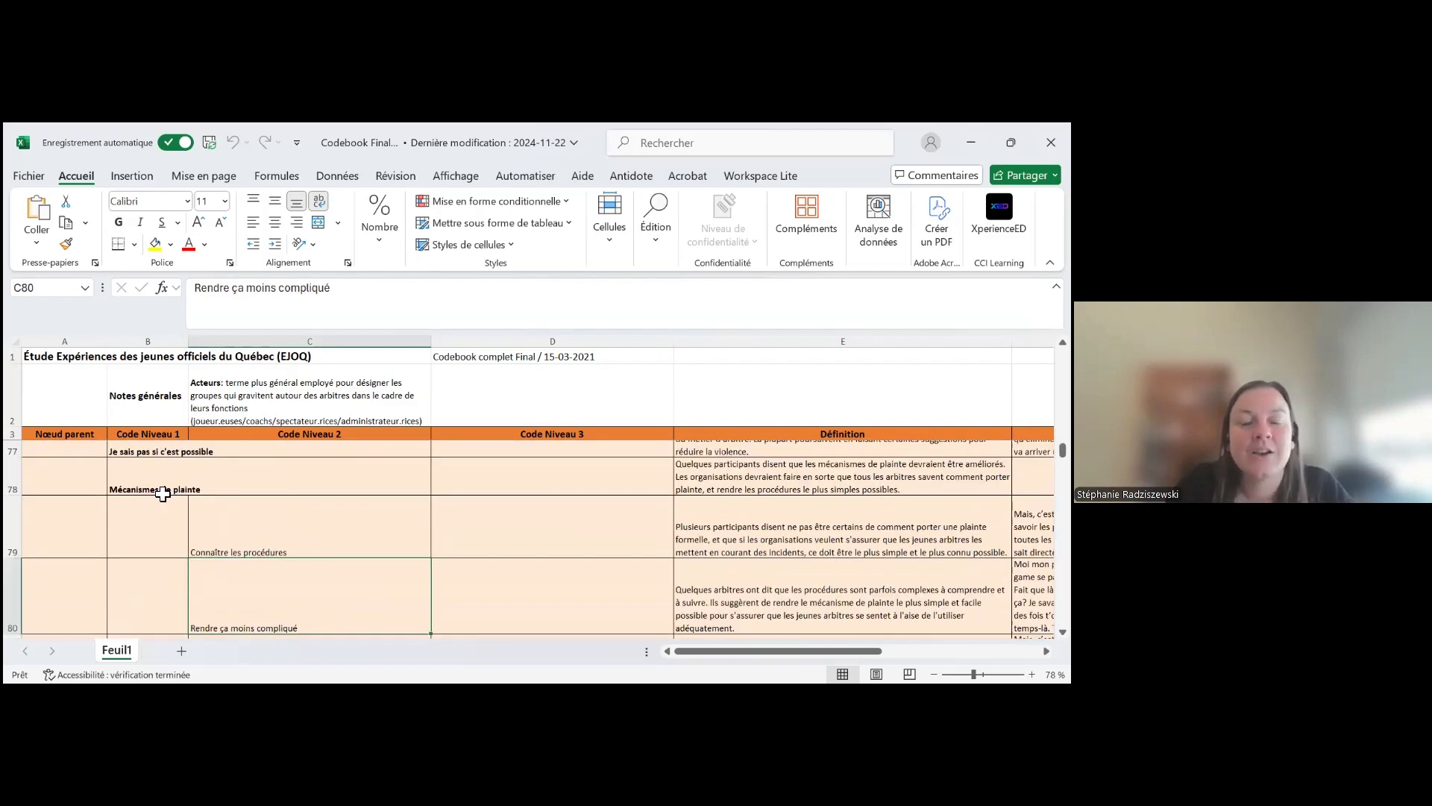
{"action": "scroll", "coordinate": [136, 521], "scroll_direction": "down", "scroll_amount": 1}
{"action": "scroll", "coordinate": [249, 579], "scroll_direction": "down", "scroll_amount": 1}
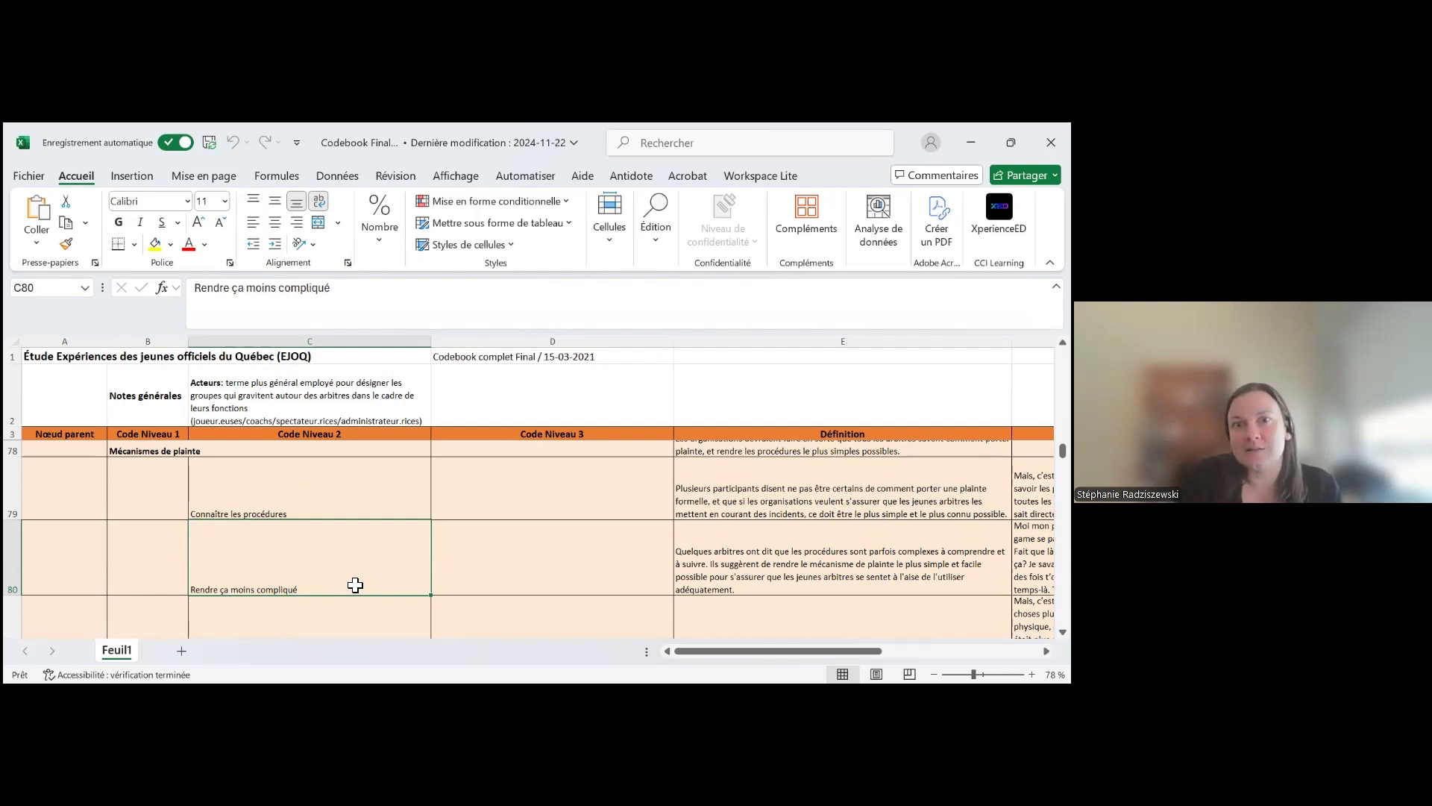
{"action": "left_click", "coordinate": [310, 497]}
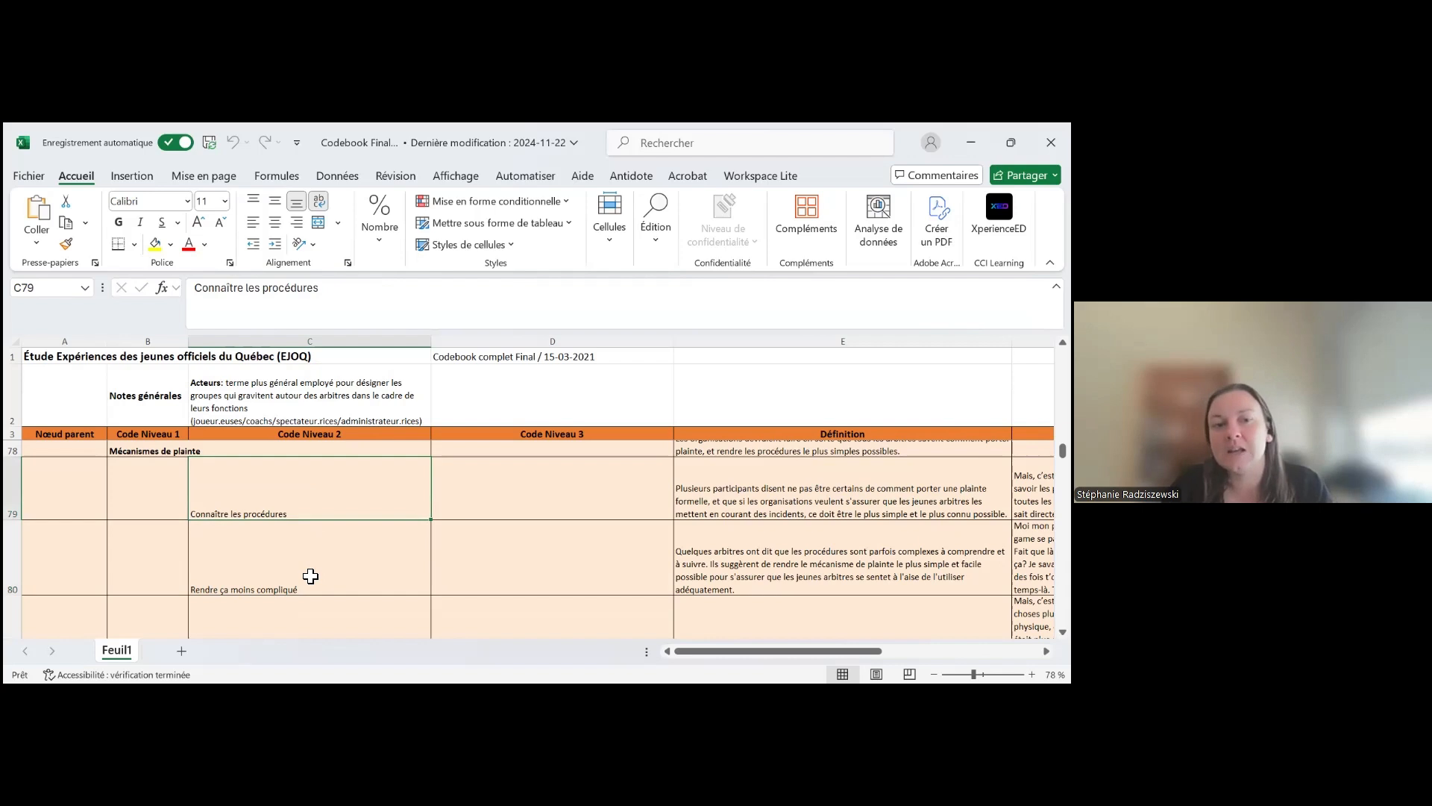
{"action": "left_click", "coordinate": [310, 576]}
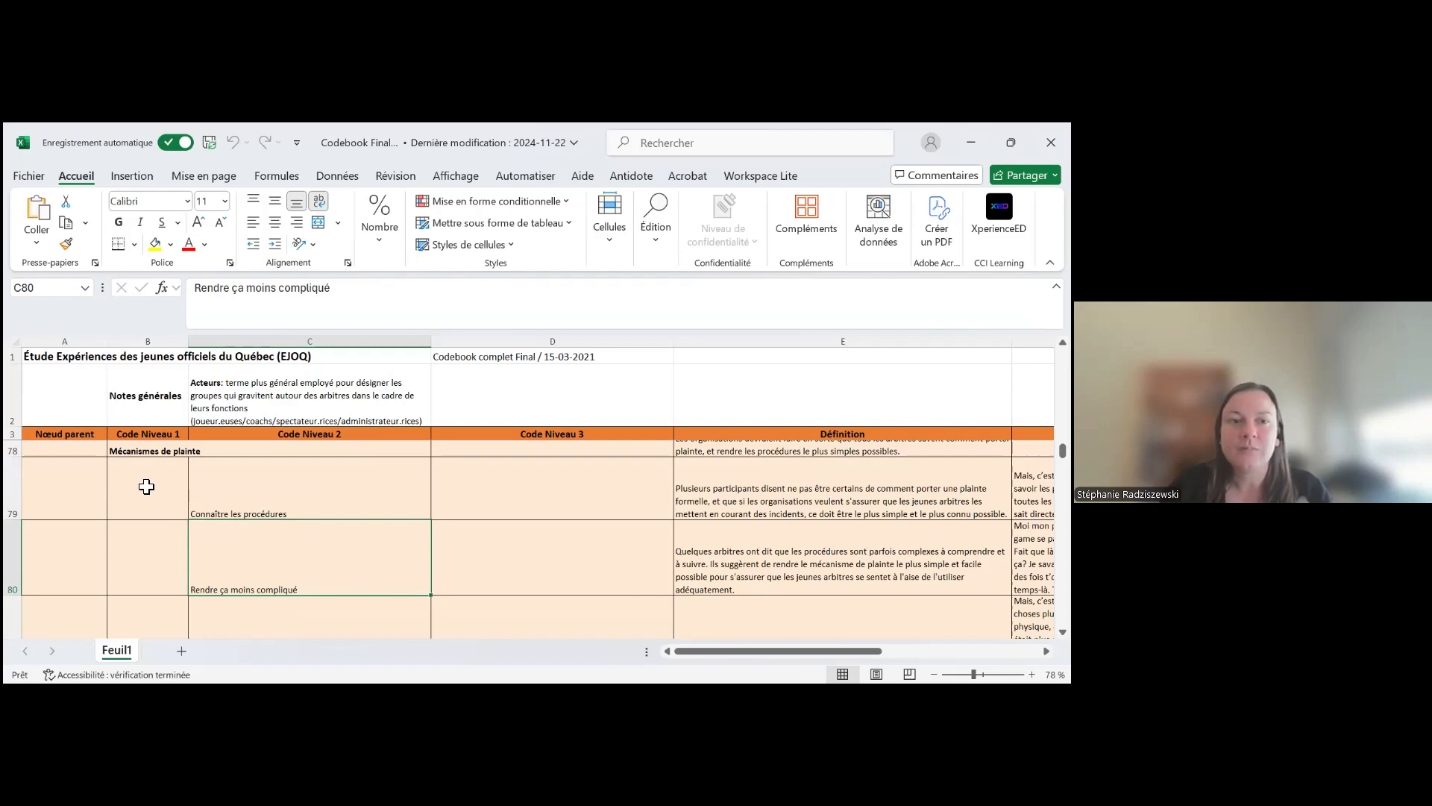
Compare the Définition and Exemple entries of Rendre ça moins compliqué with its place in the code hierarchy
{"action": "left_click_drag", "start_coordinate": [715, 653], "coordinate": [784, 652]}
{"action": "left_click", "coordinate": [560, 585]}
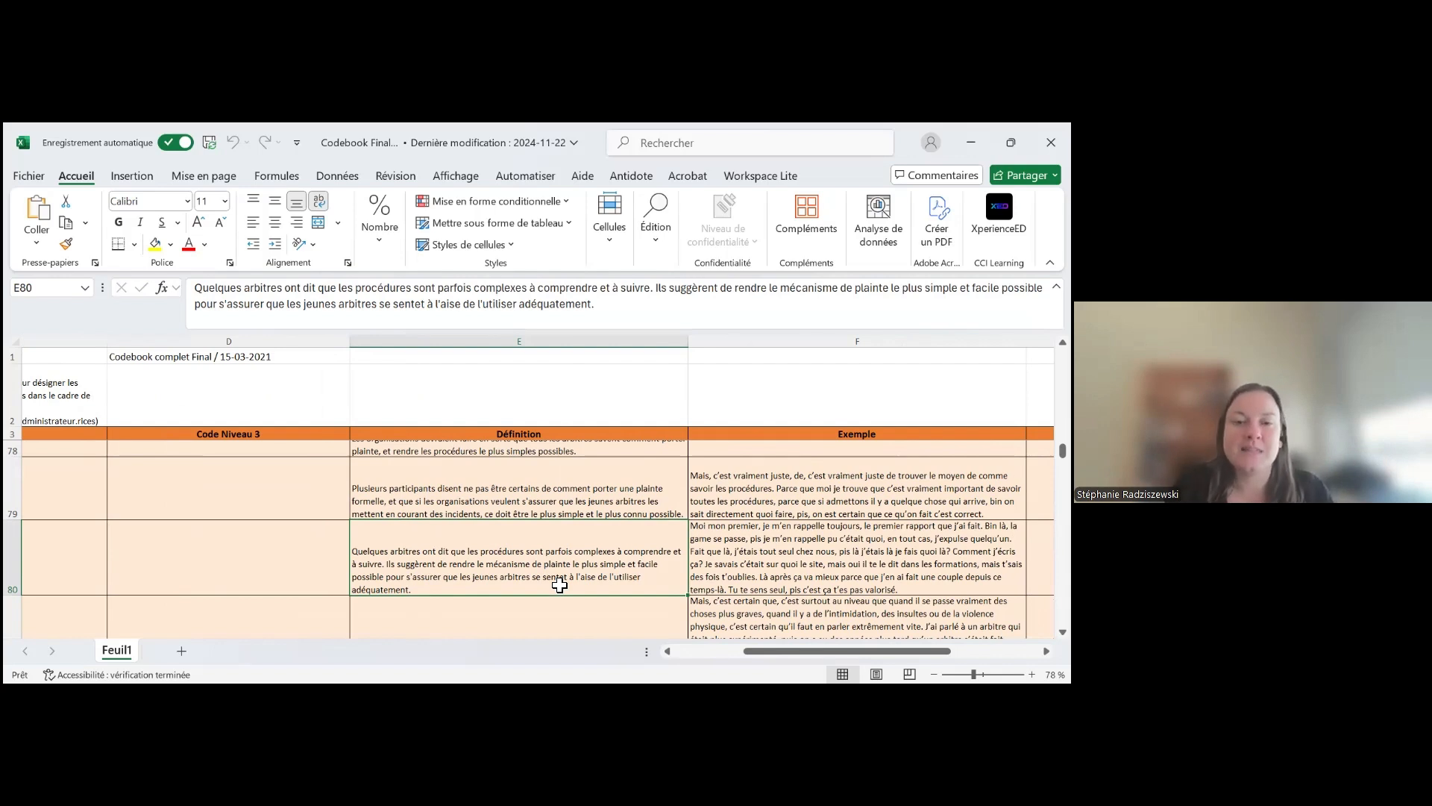
{"action": "scroll", "coordinate": [559, 585], "scroll_direction": "left", "scroll_amount": 3}
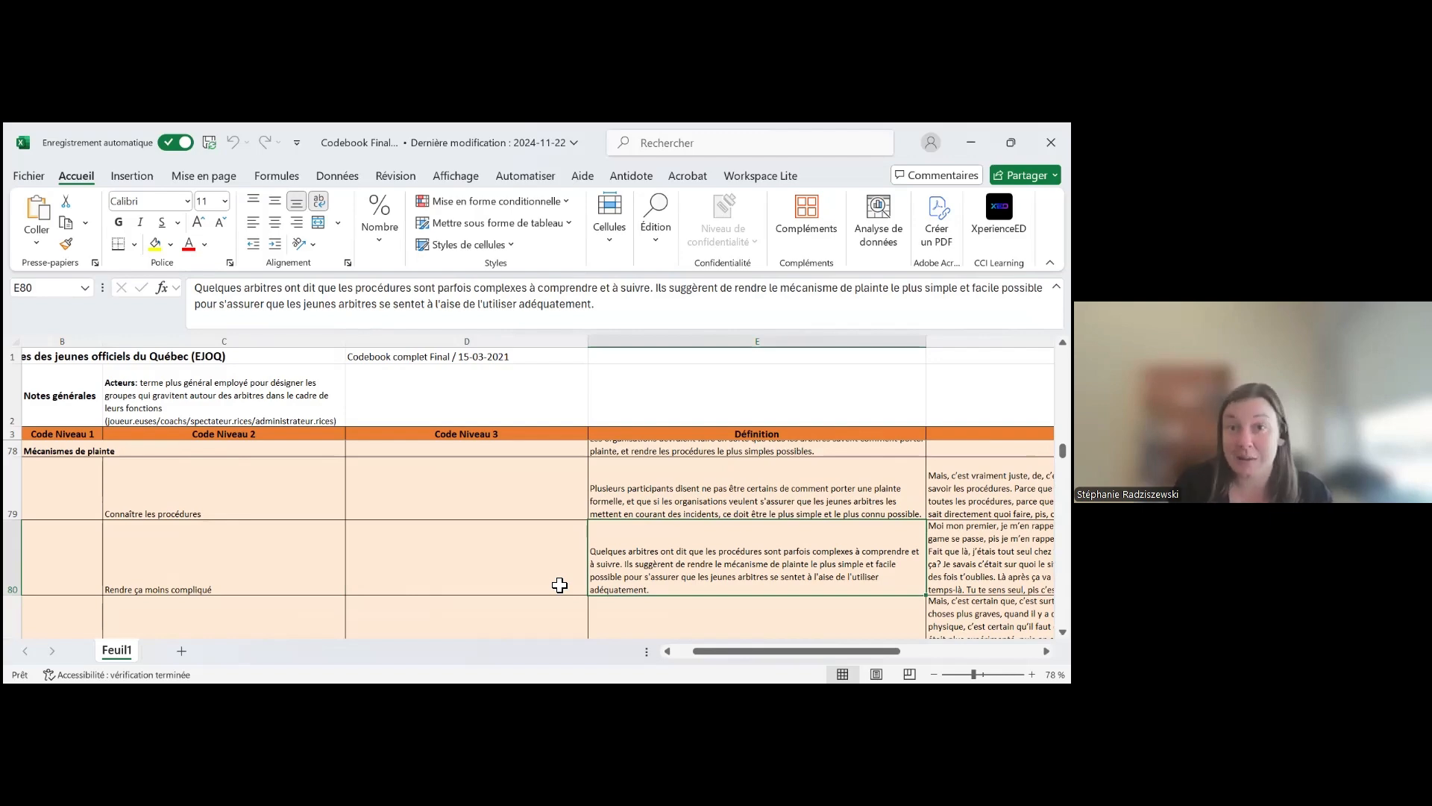
{"action": "scroll", "coordinate": [559, 585], "scroll_direction": "right", "scroll_amount": 3}
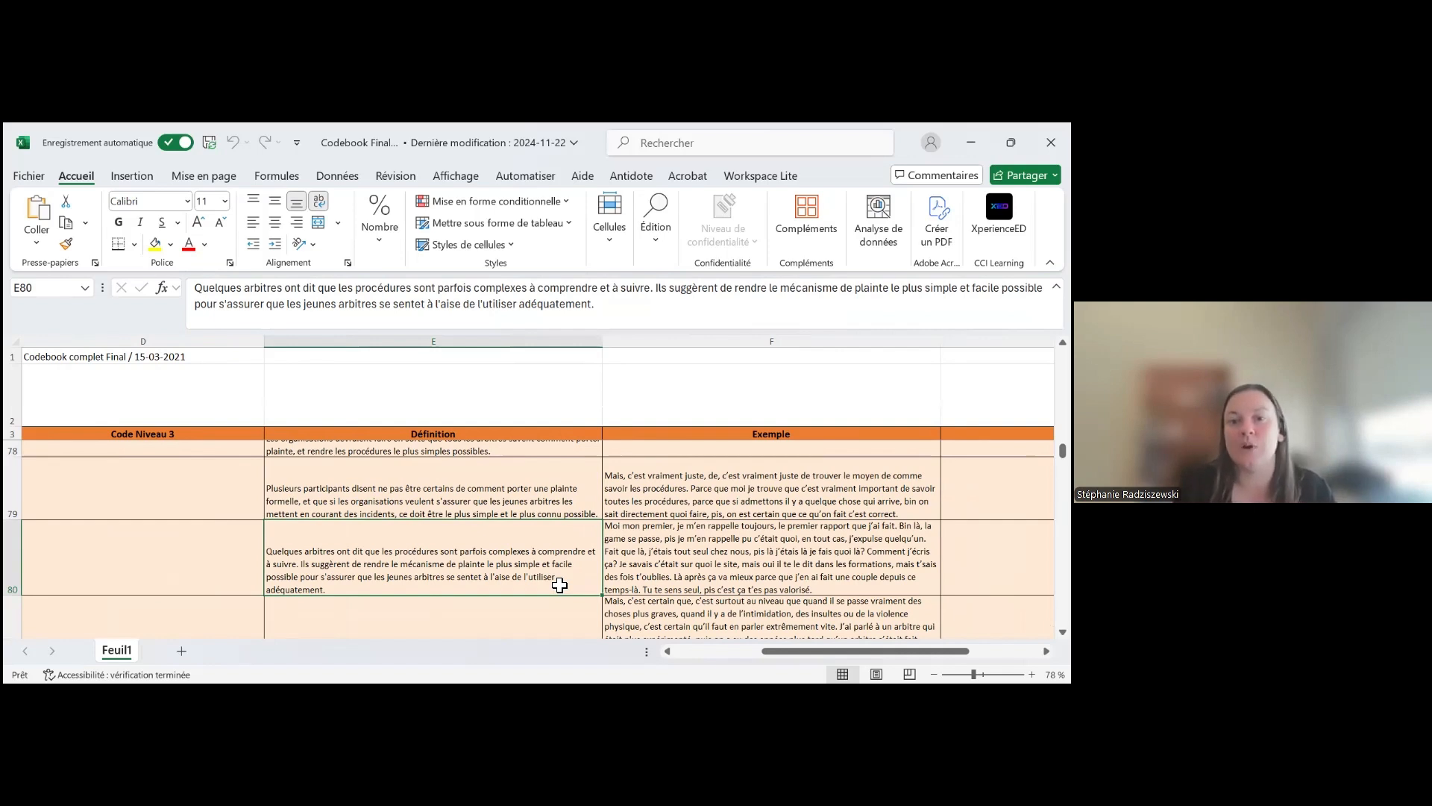
Read the Exemple entry of Rendre ça moins compliqué and the Notes_Réf entry about the node taken out of Sensibilisation
{"action": "key", "text": "Right"}
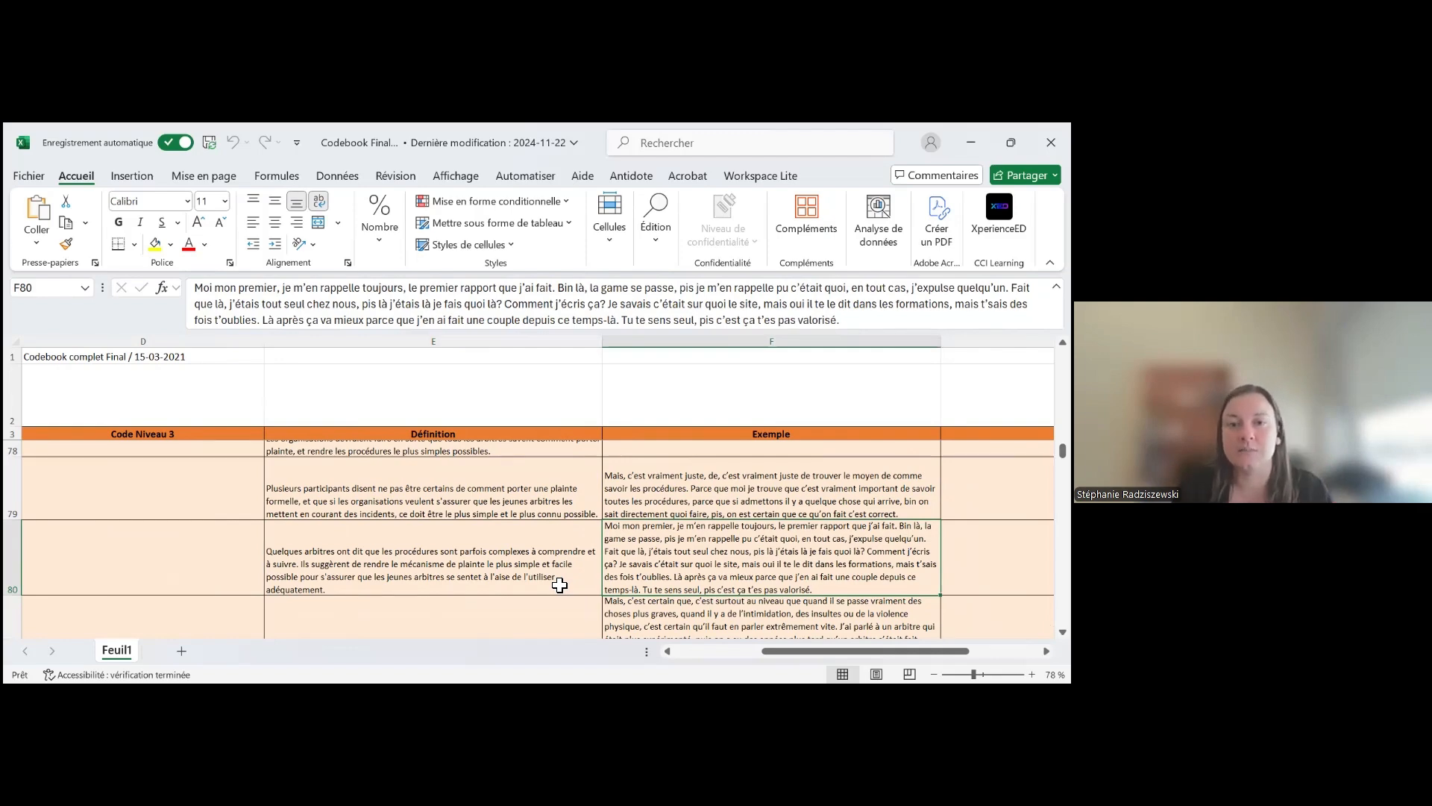
{"action": "key", "text": "Right"}
{"action": "key", "text": "Right"}
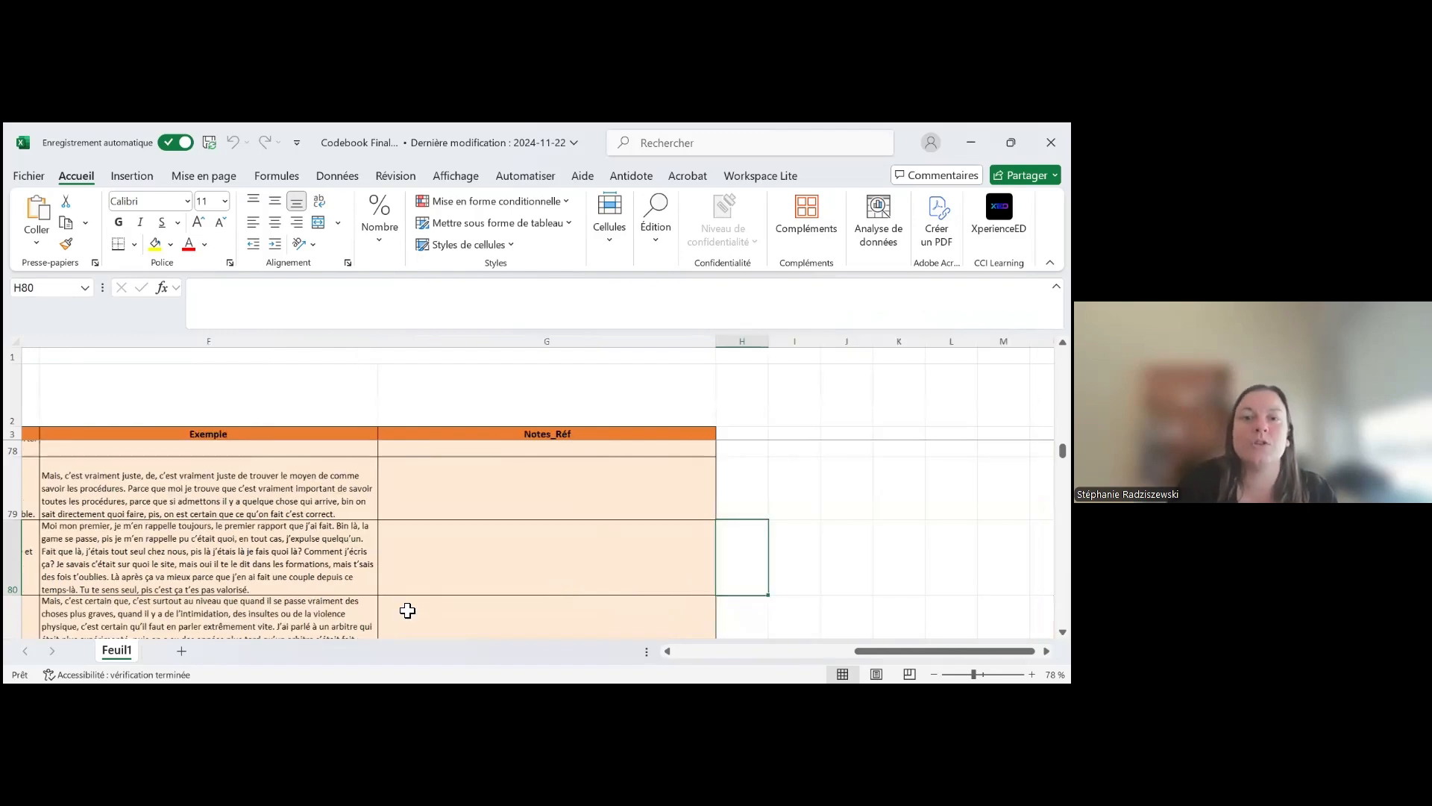
{"action": "scroll", "coordinate": [407, 610], "scroll_direction": "down", "scroll_amount": 3}
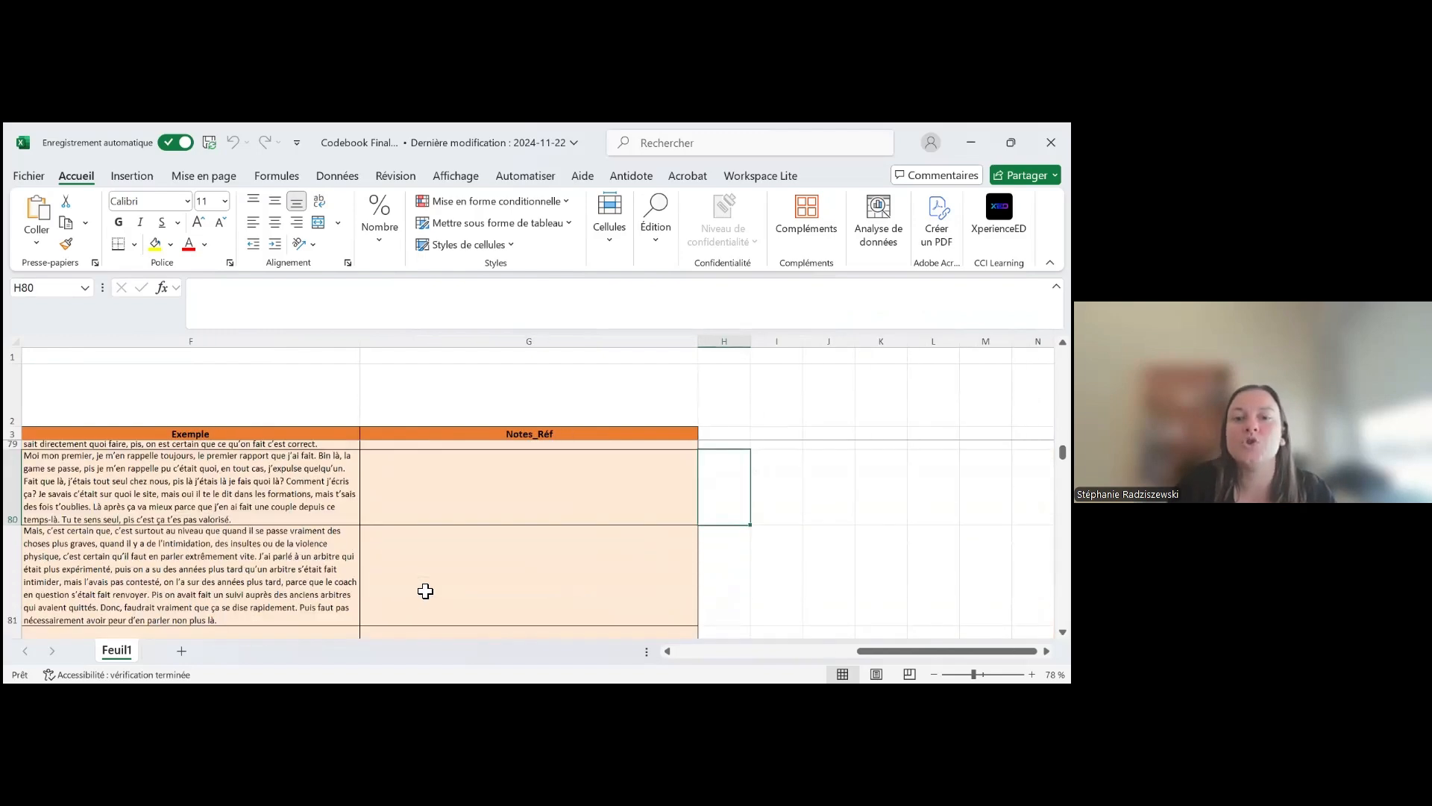
{"action": "scroll", "coordinate": [423, 591], "scroll_direction": "down", "scroll_amount": 2}
{"action": "left_click", "coordinate": [458, 494]}
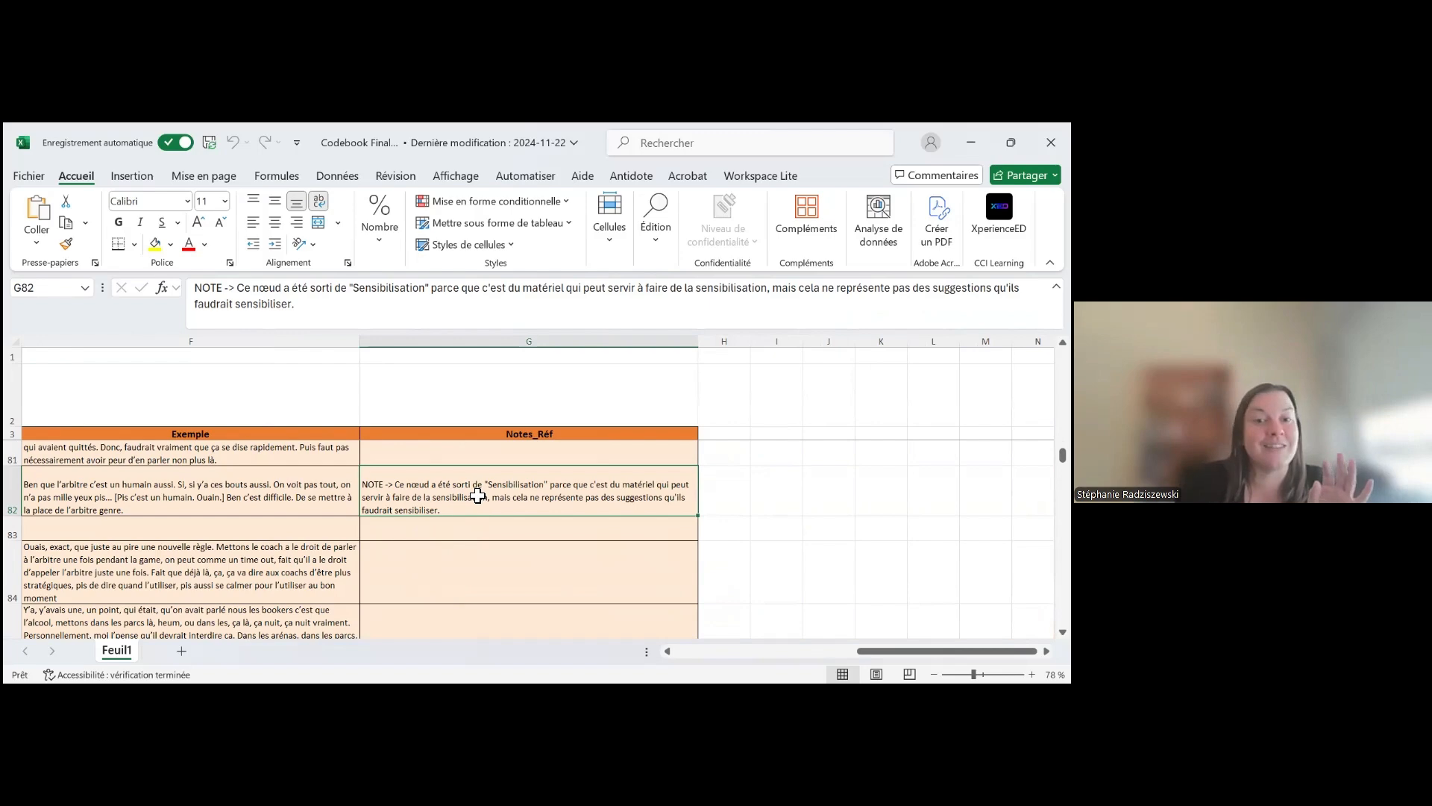
Read the Notes_Réf entry about the Dossier de points node and trace it back to its level 2 code
{"action": "scroll", "coordinate": [478, 513], "scroll_direction": "down", "scroll_amount": 3}
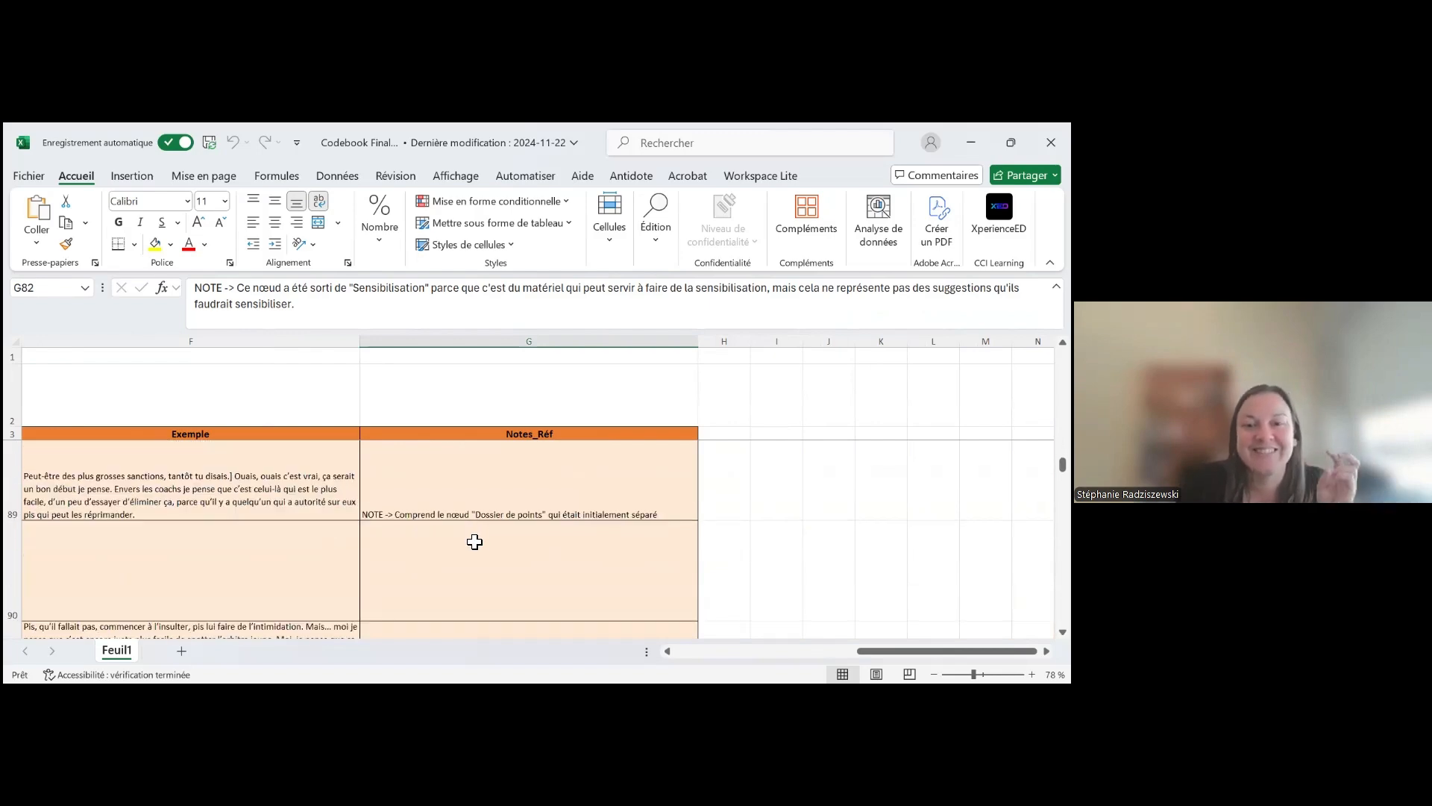
{"action": "left_click", "coordinate": [509, 505]}
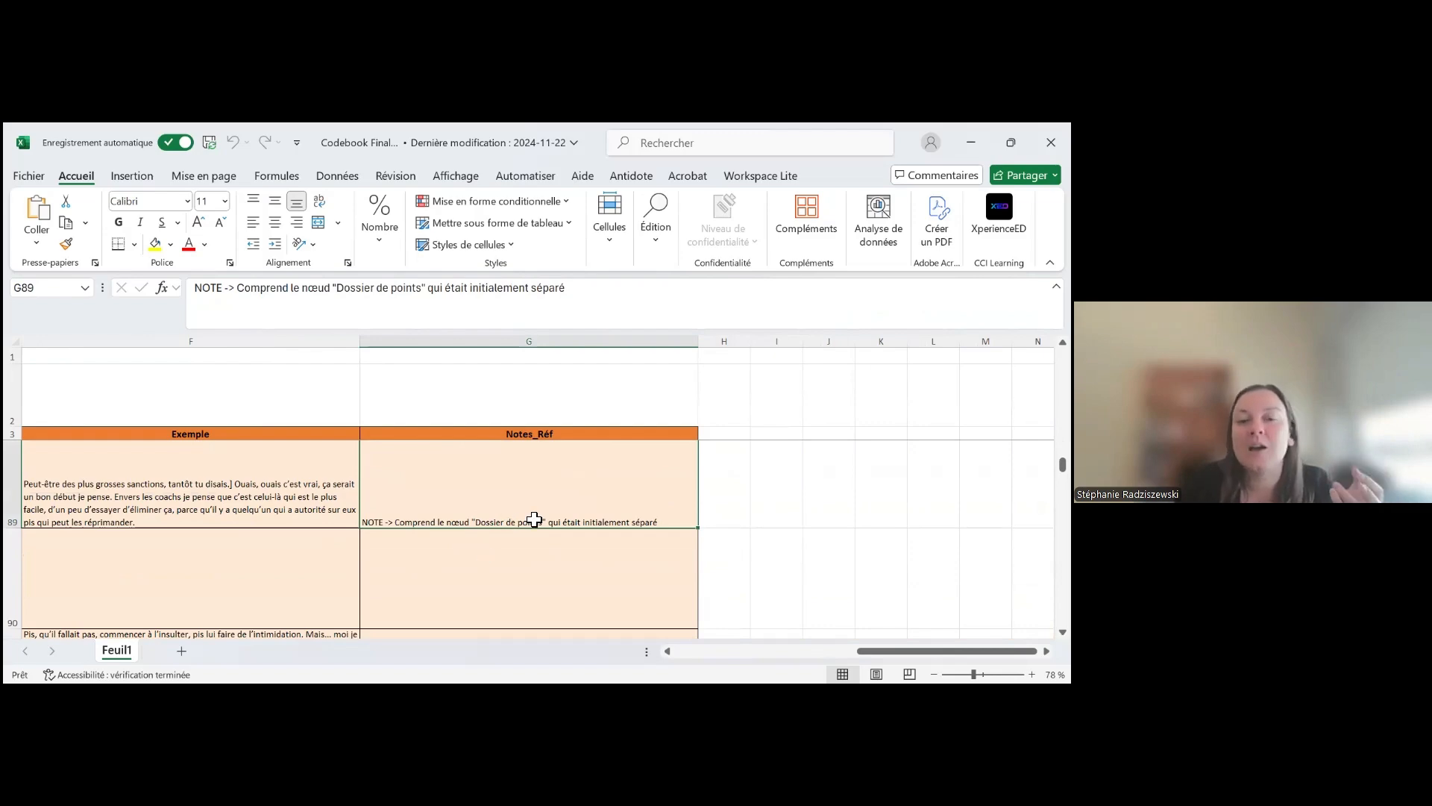
{"action": "left_click_drag", "start_coordinate": [896, 651], "coordinate": [637, 660]}
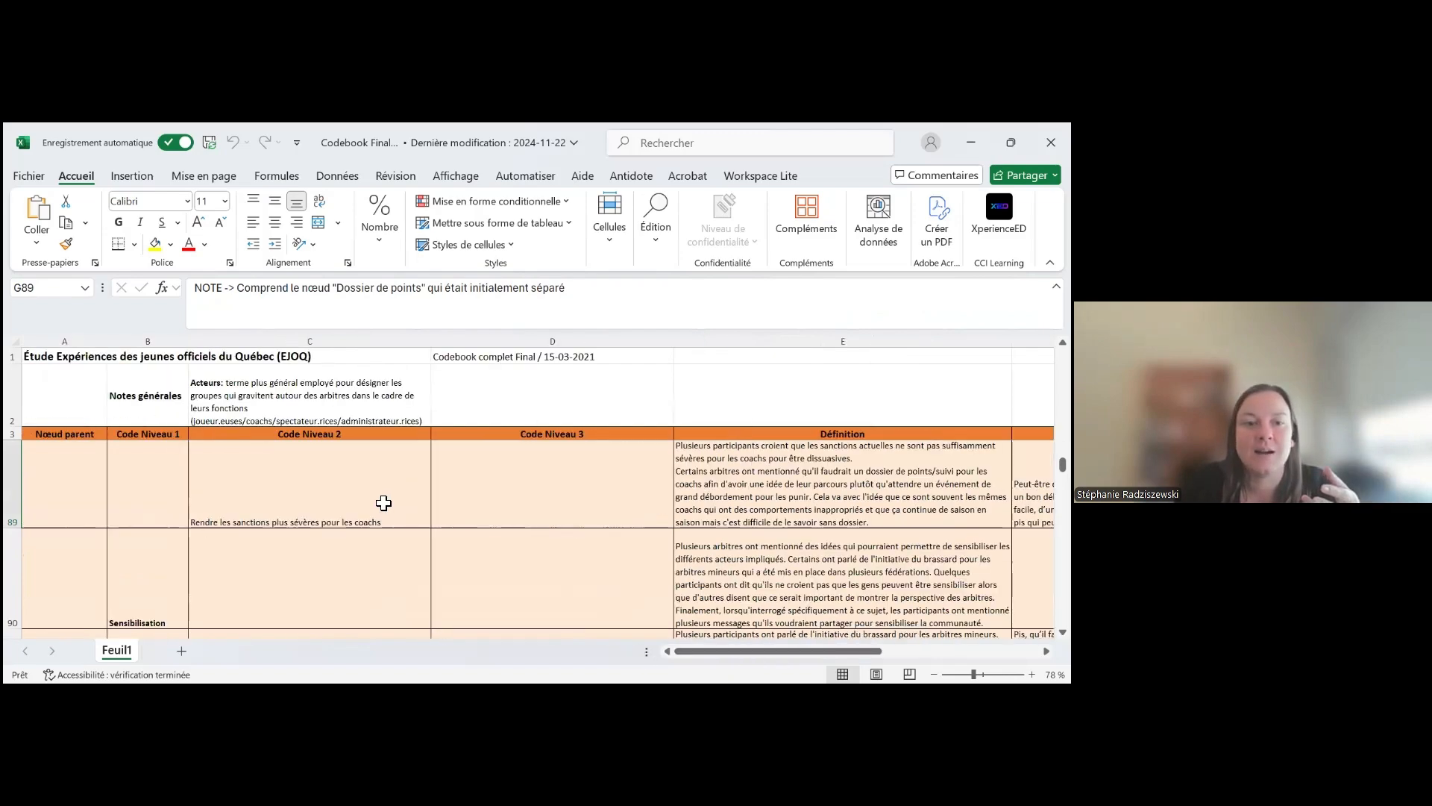
{"action": "left_click", "coordinate": [383, 502]}
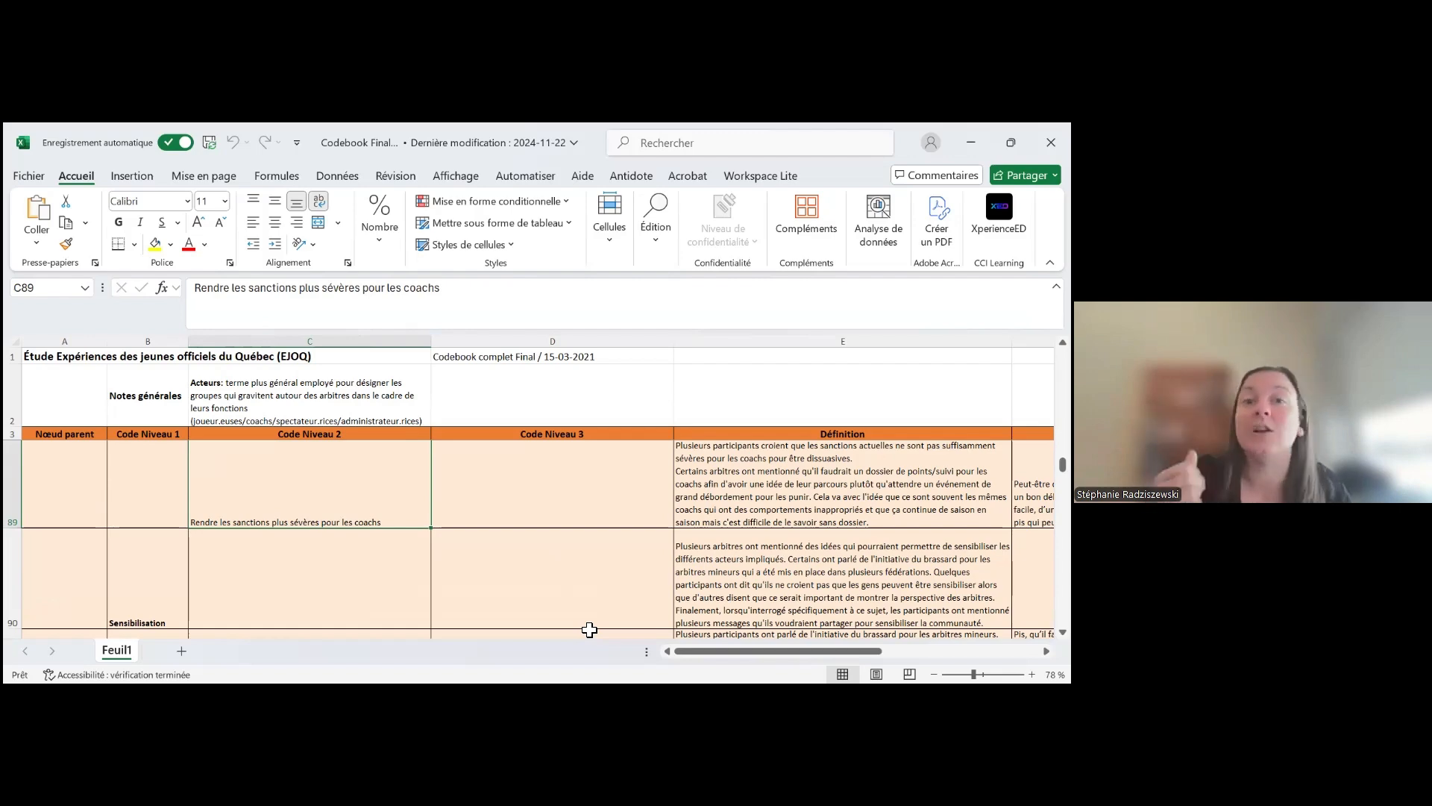
Look through the remaining prevention codes down to the parent node Violence vécue and read its Définition entry
{"action": "scroll", "coordinate": [342, 590], "scroll_direction": "down", "scroll_amount": 2}
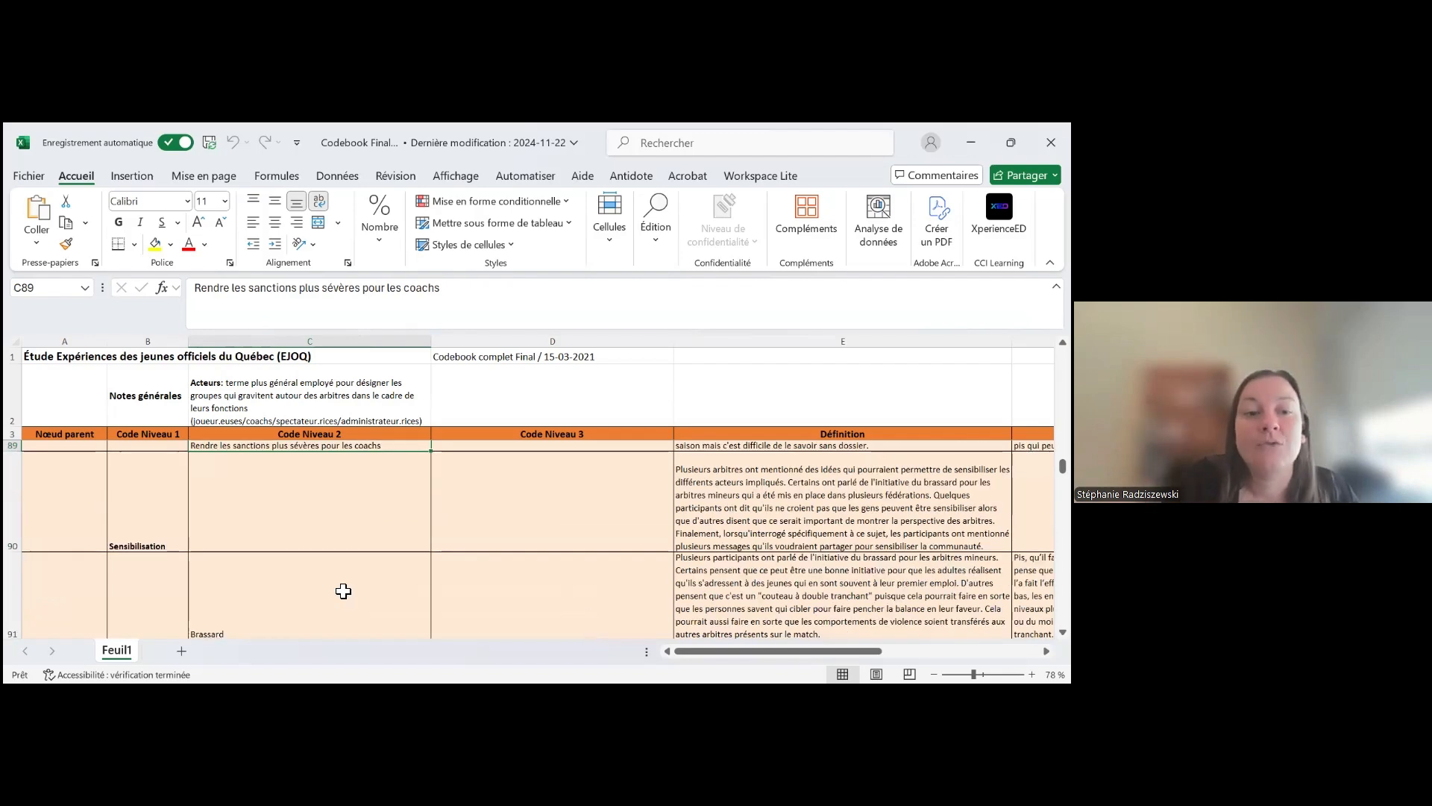
{"action": "scroll", "coordinate": [341, 592], "scroll_direction": "down", "scroll_amount": 5}
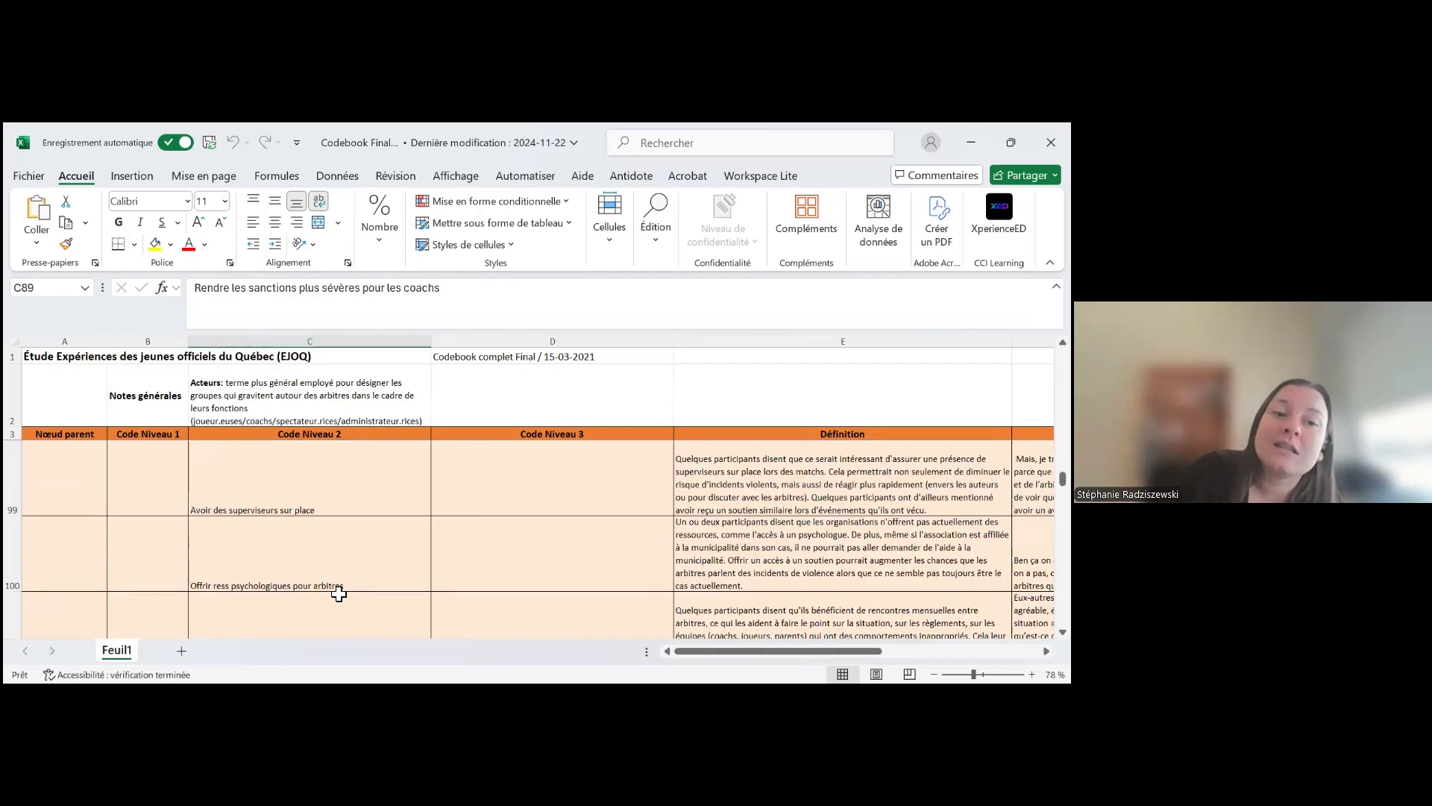
{"action": "scroll", "coordinate": [339, 593], "scroll_direction": "down", "scroll_amount": 1}
{"action": "scroll", "coordinate": [336, 592], "scroll_direction": "down", "scroll_amount": 1}
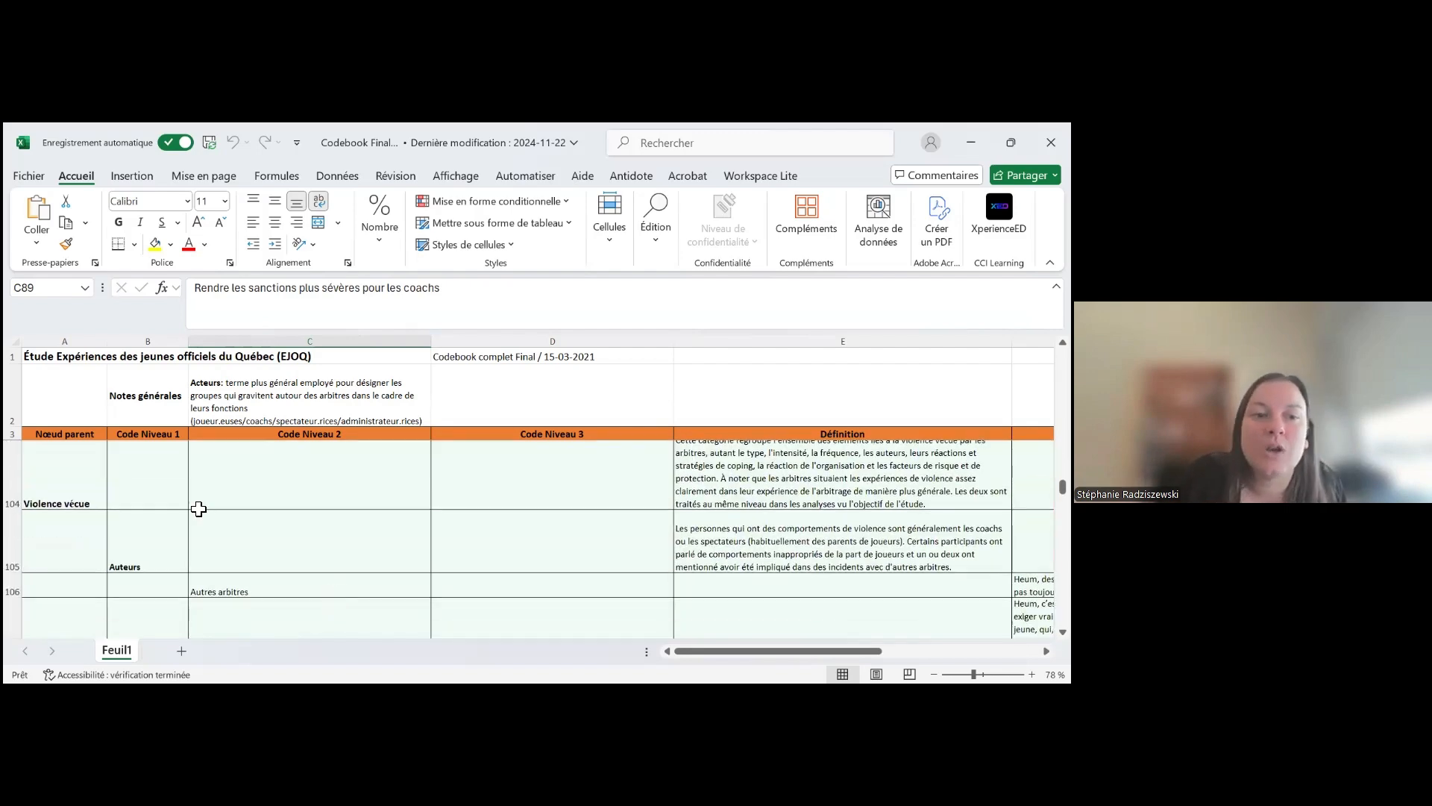
{"action": "left_click", "coordinate": [100, 495]}
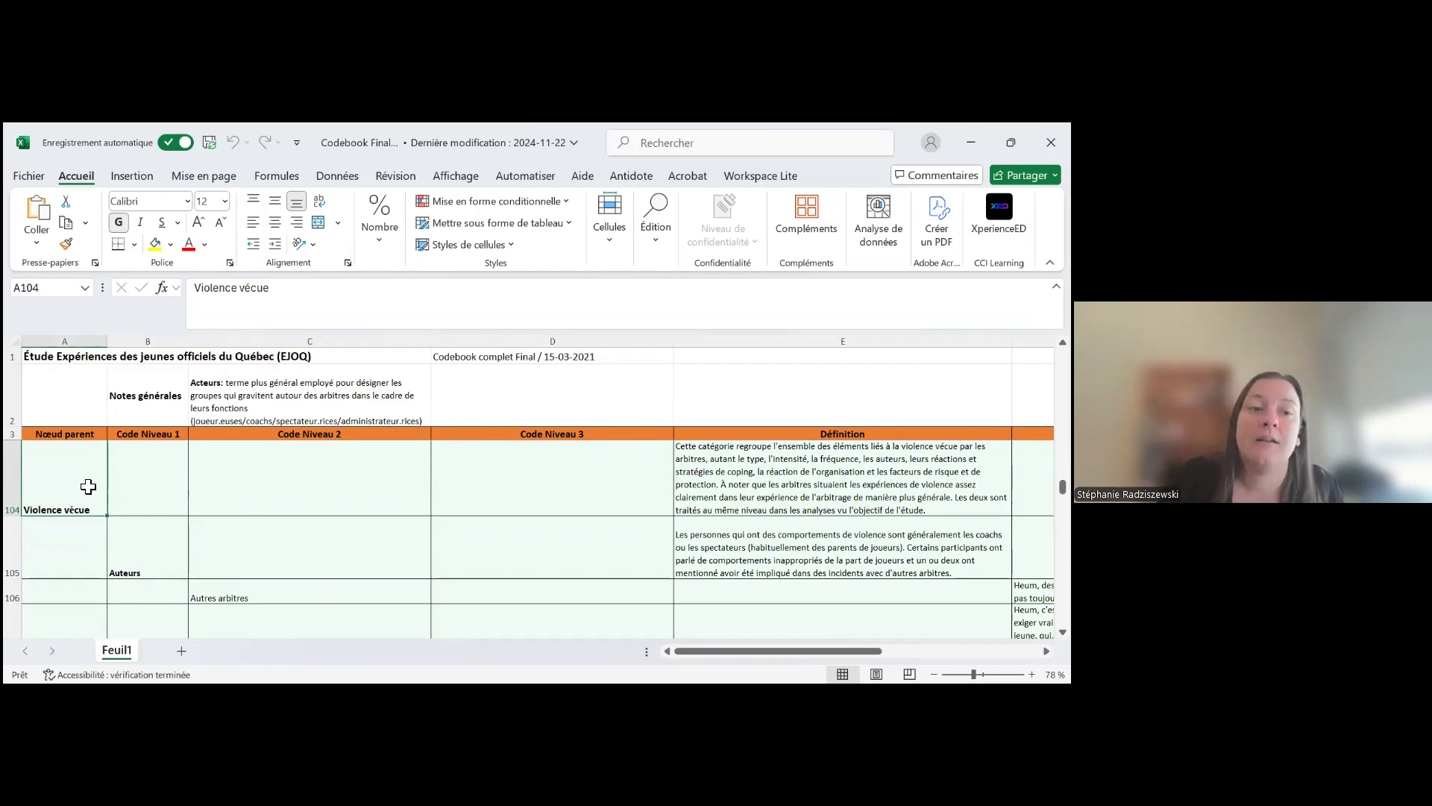
{"action": "left_click_drag", "start_coordinate": [691, 651], "coordinate": [768, 649]}
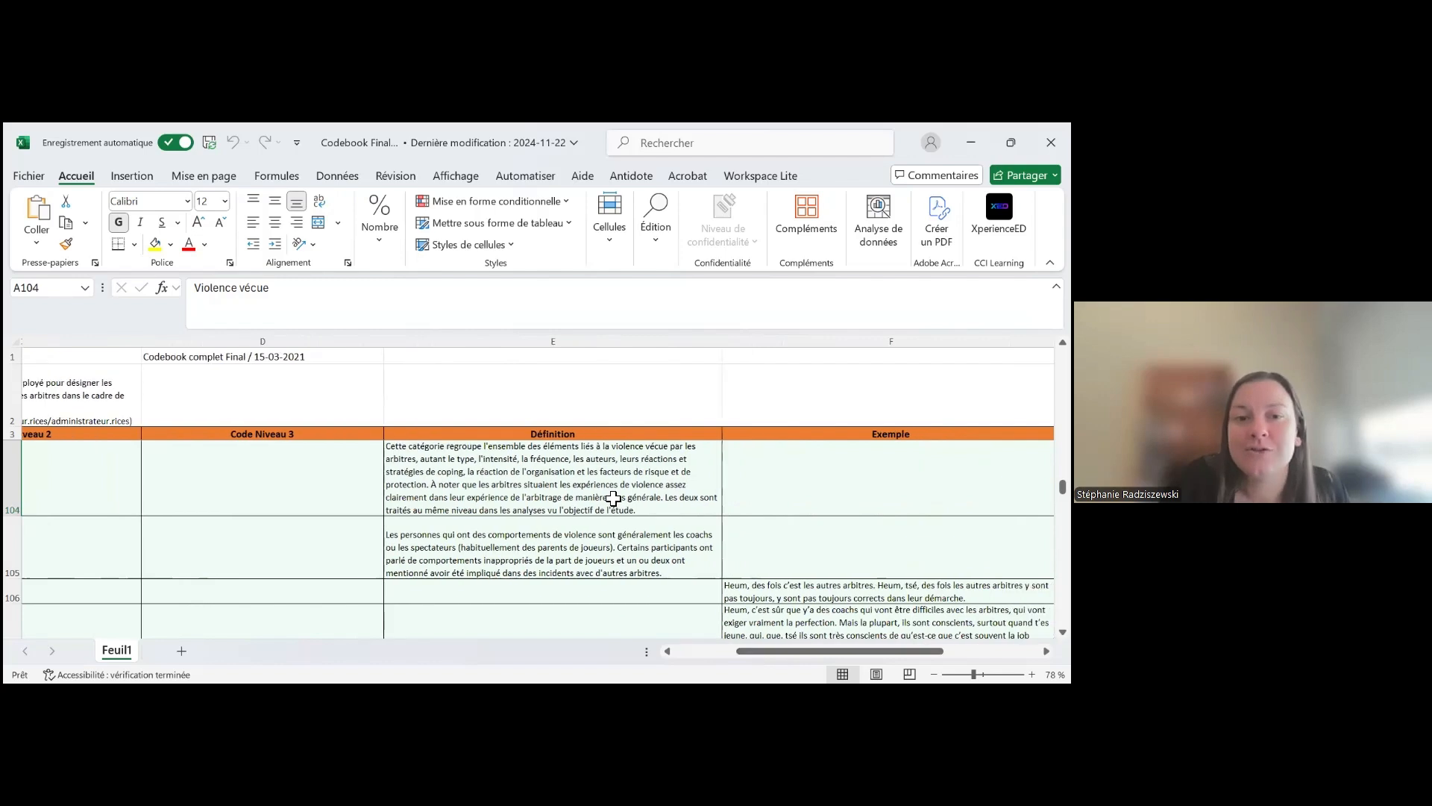
{"action": "left_click", "coordinate": [609, 496]}
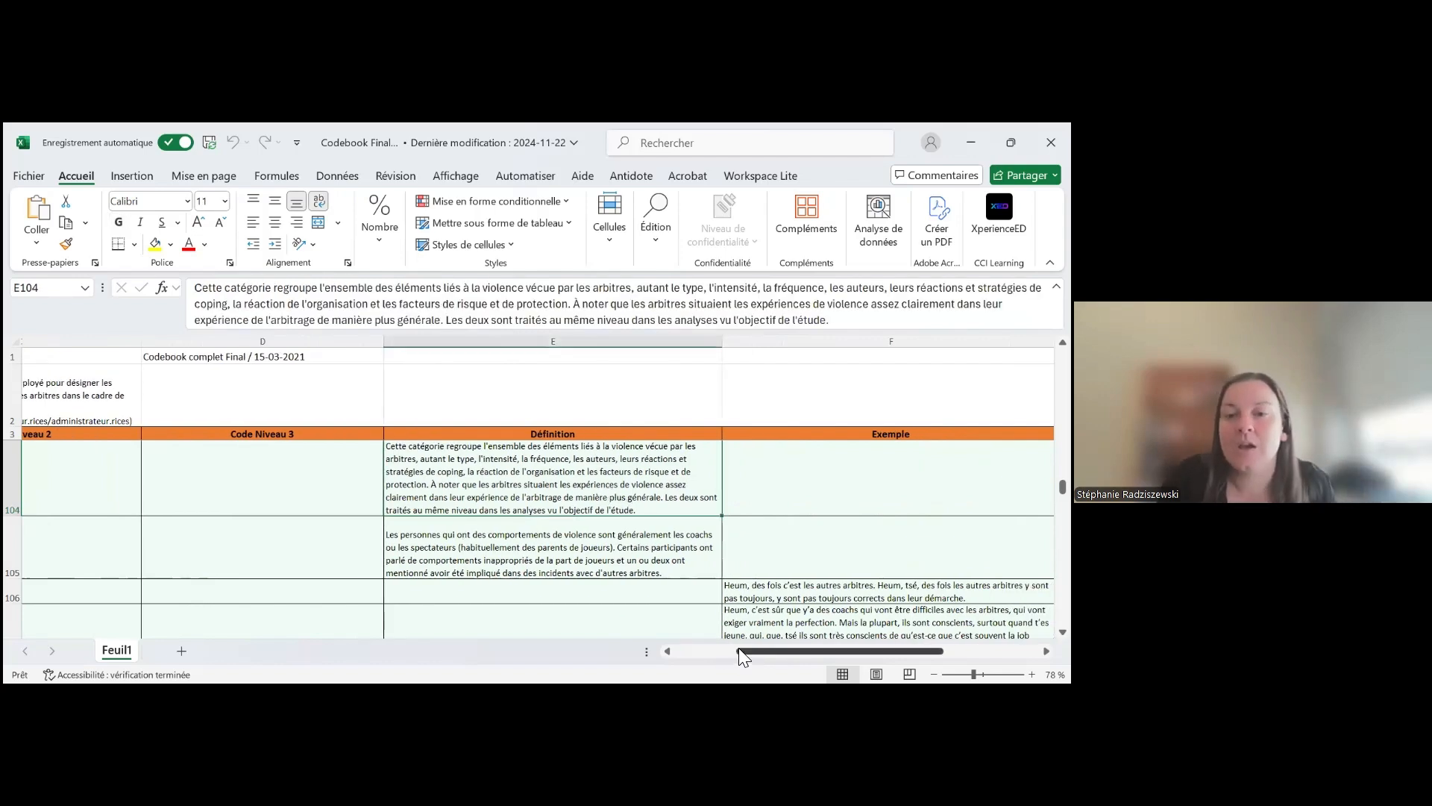
Review the level 2 codes under Auteurs, from Autres arbitres to Parents_Supporteurs
{"action": "left_click_drag", "start_coordinate": [749, 650], "coordinate": [656, 650]}
{"action": "scroll", "coordinate": [587, 556], "scroll_direction": "down", "scroll_amount": 2}
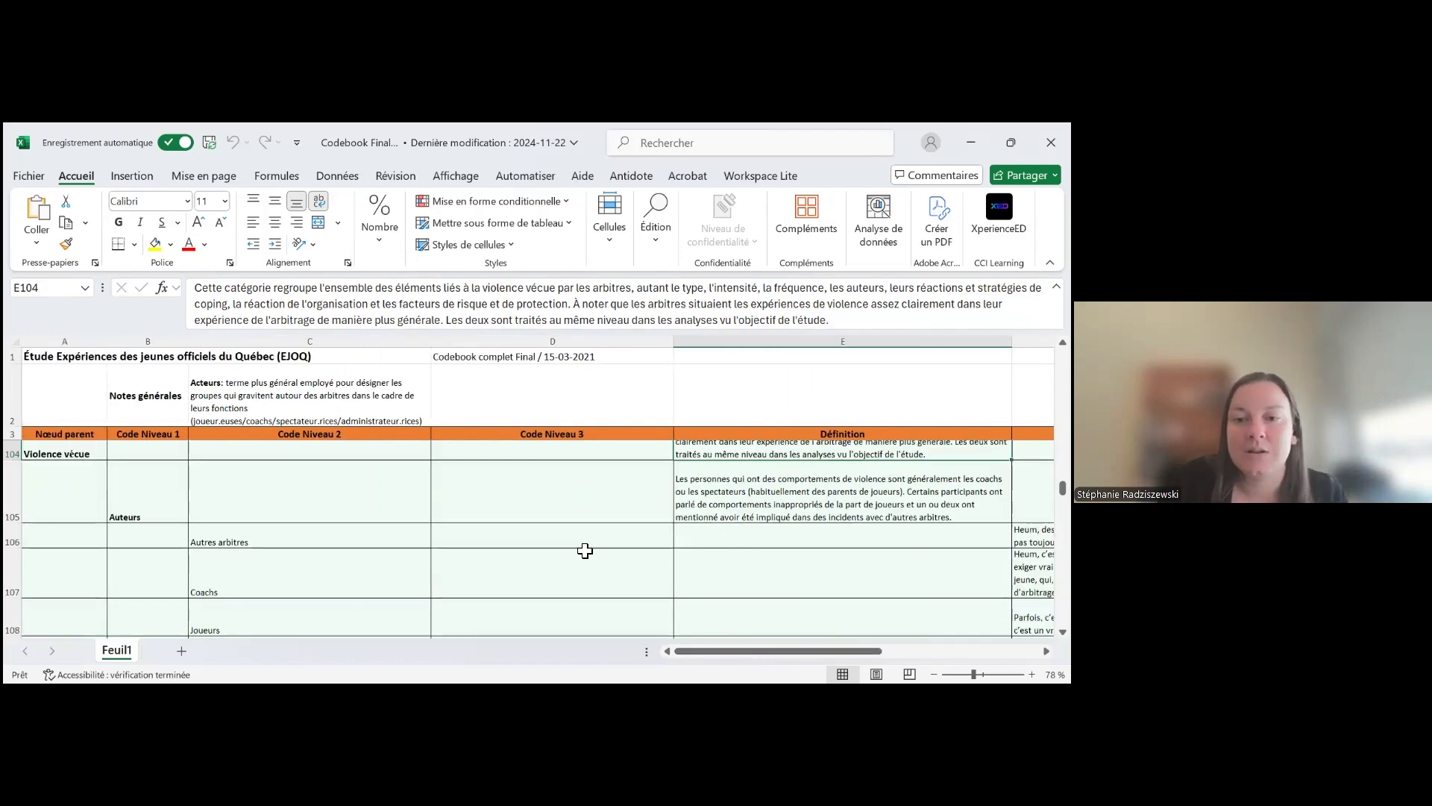
{"action": "scroll", "coordinate": [319, 527], "scroll_direction": "up", "scroll_amount": 1}
{"action": "left_click", "coordinate": [320, 549]}
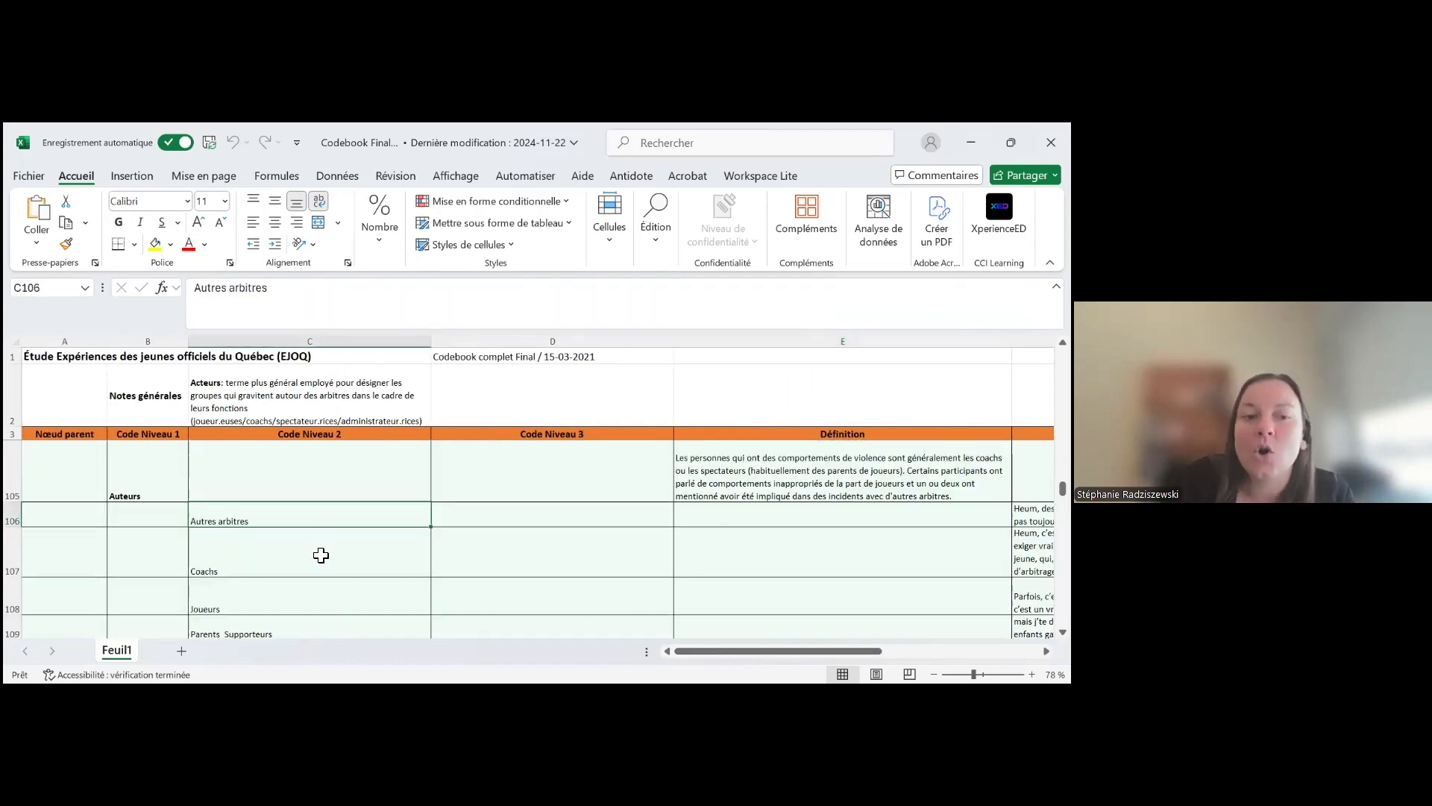
{"action": "left_click", "coordinate": [323, 593]}
{"action": "scroll", "coordinate": [323, 594], "scroll_direction": "down", "scroll_amount": 2}
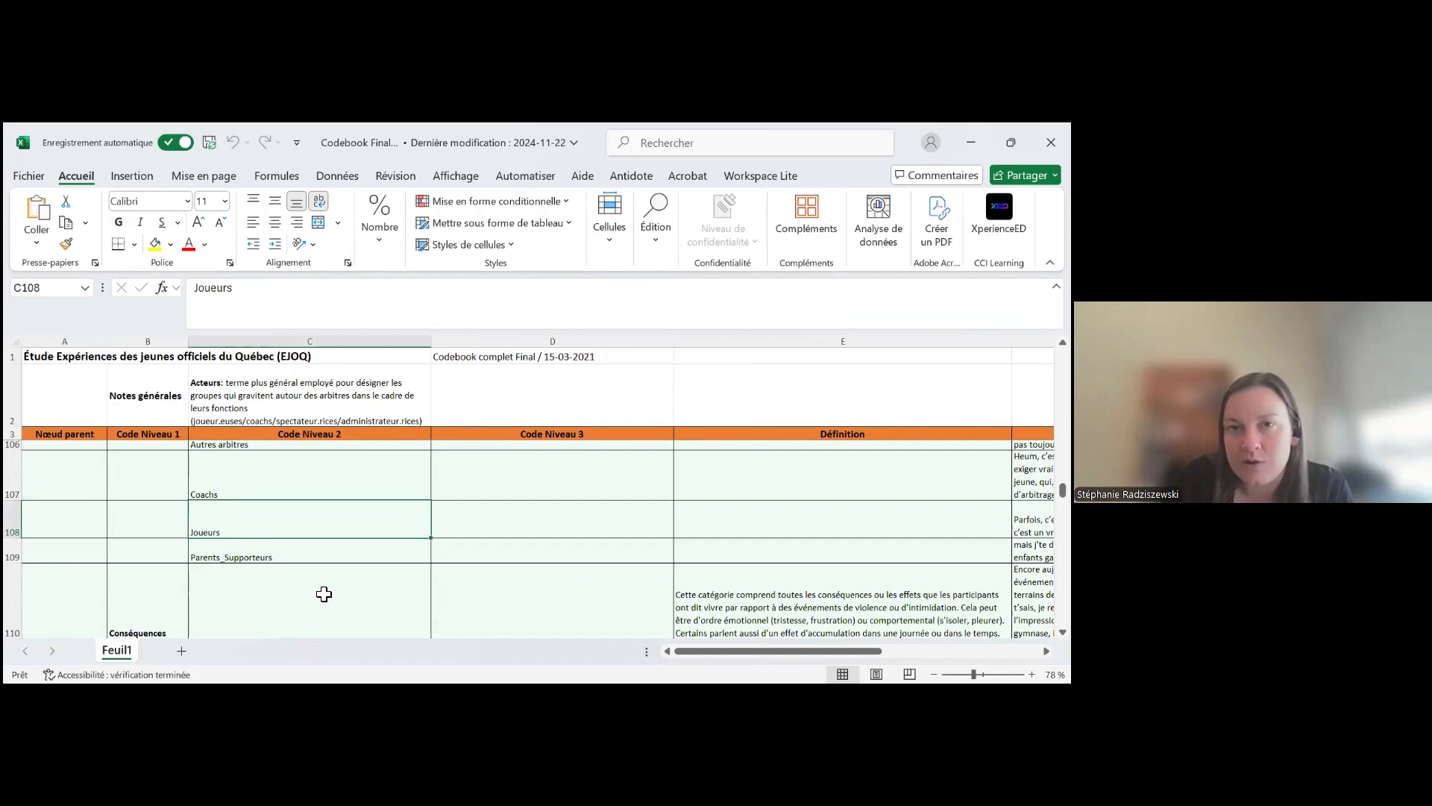
Examine the Définition and Exemple entries of the level 1 code Conséquences
{"action": "scroll", "coordinate": [324, 594], "scroll_direction": "down", "scroll_amount": 2}
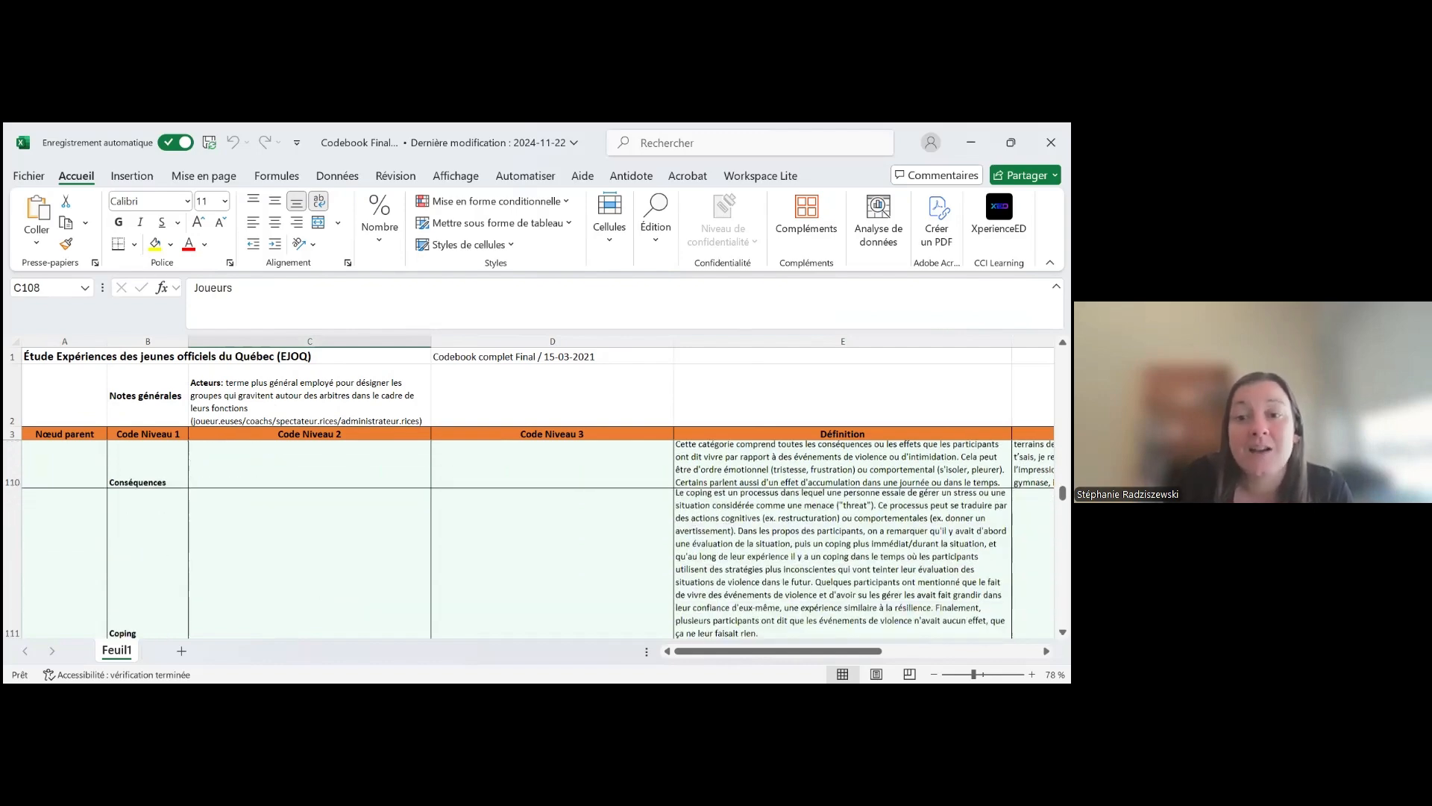
{"action": "left_click", "coordinate": [755, 479]}
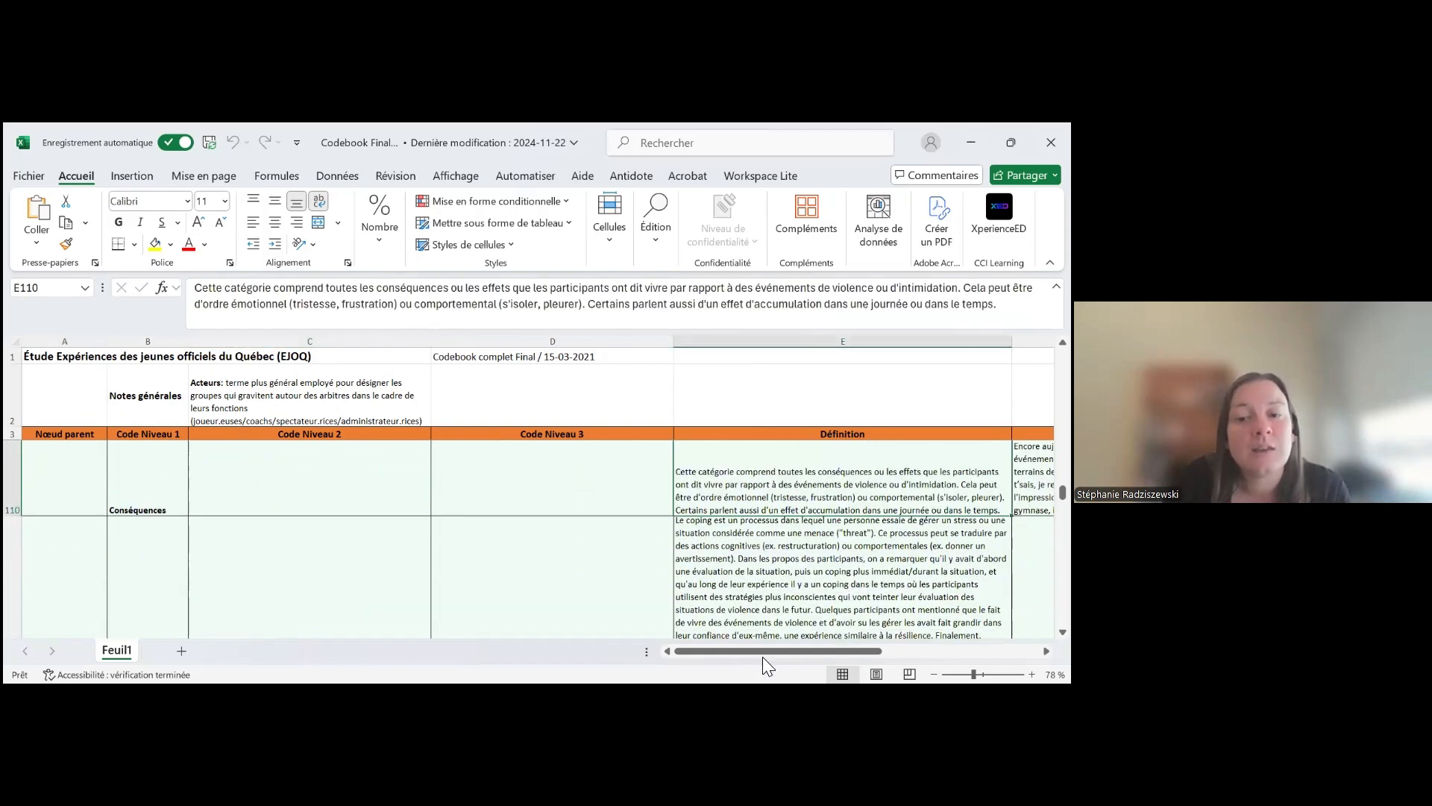
{"action": "left_click_drag", "start_coordinate": [761, 651], "coordinate": [804, 650]}
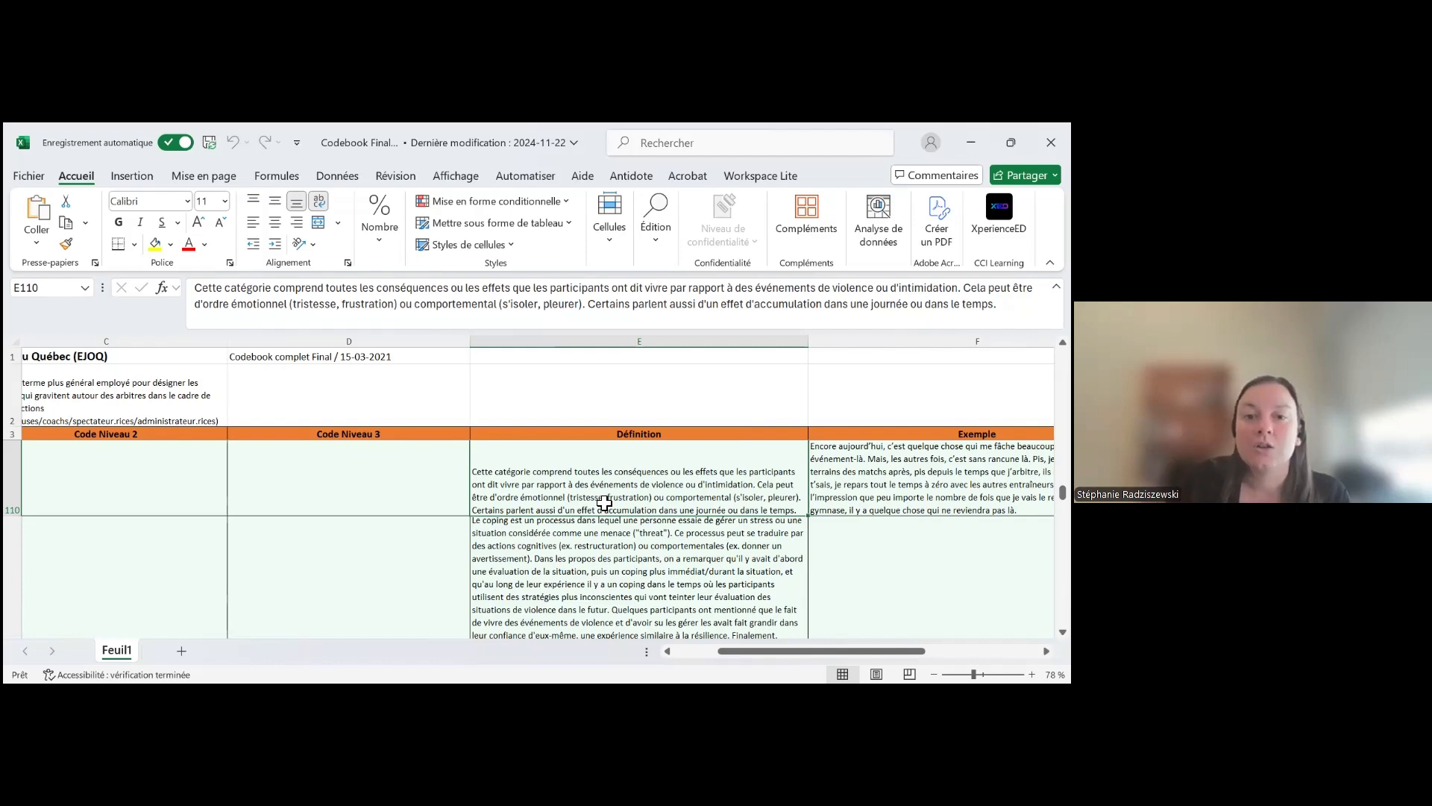
{"action": "left_click_drag", "start_coordinate": [764, 651], "coordinate": [665, 652]}
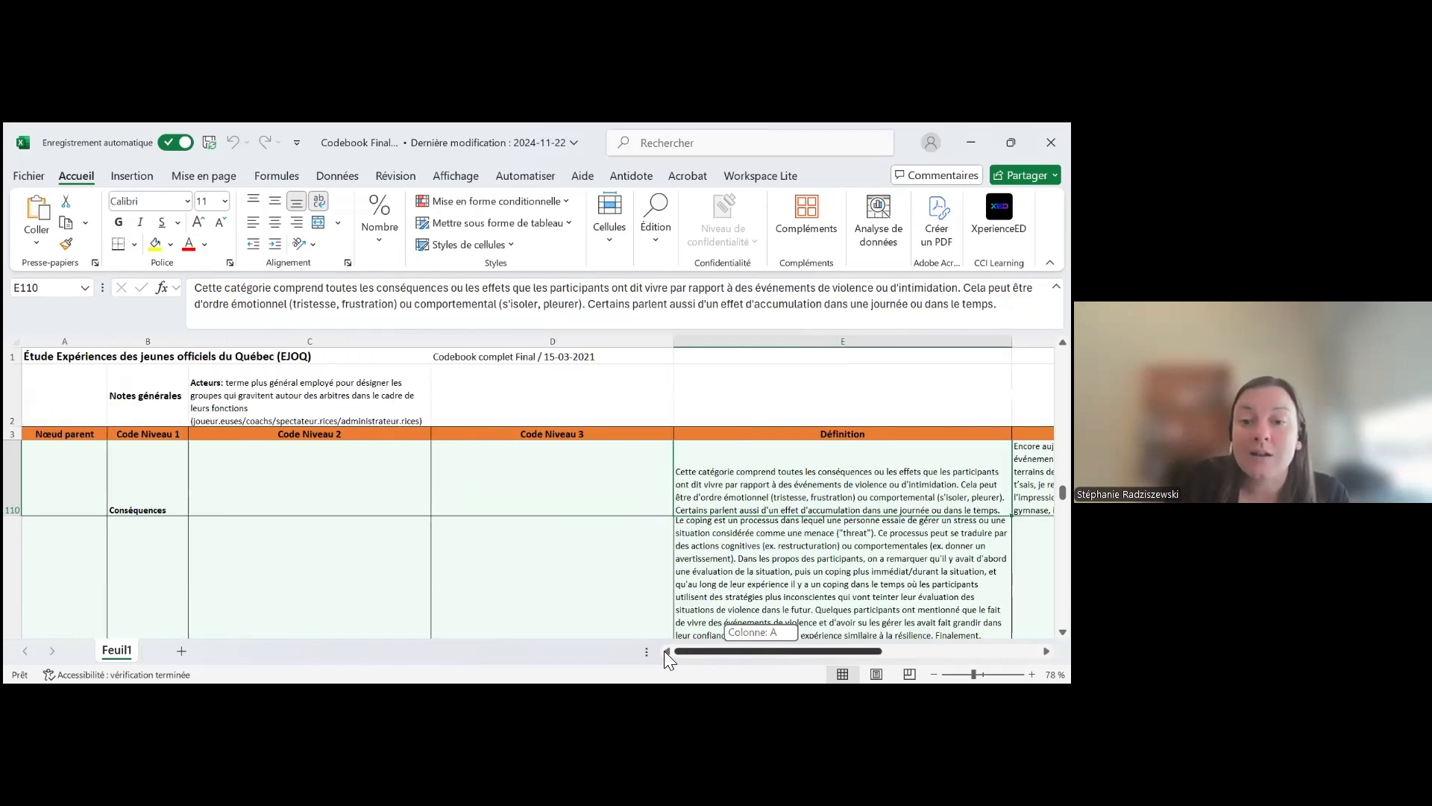
Read the Définition entry of the level 1 code Coping
{"action": "left_click", "coordinate": [456, 594]}
{"action": "scroll", "coordinate": [465, 592], "scroll_direction": "down", "scroll_amount": 1}
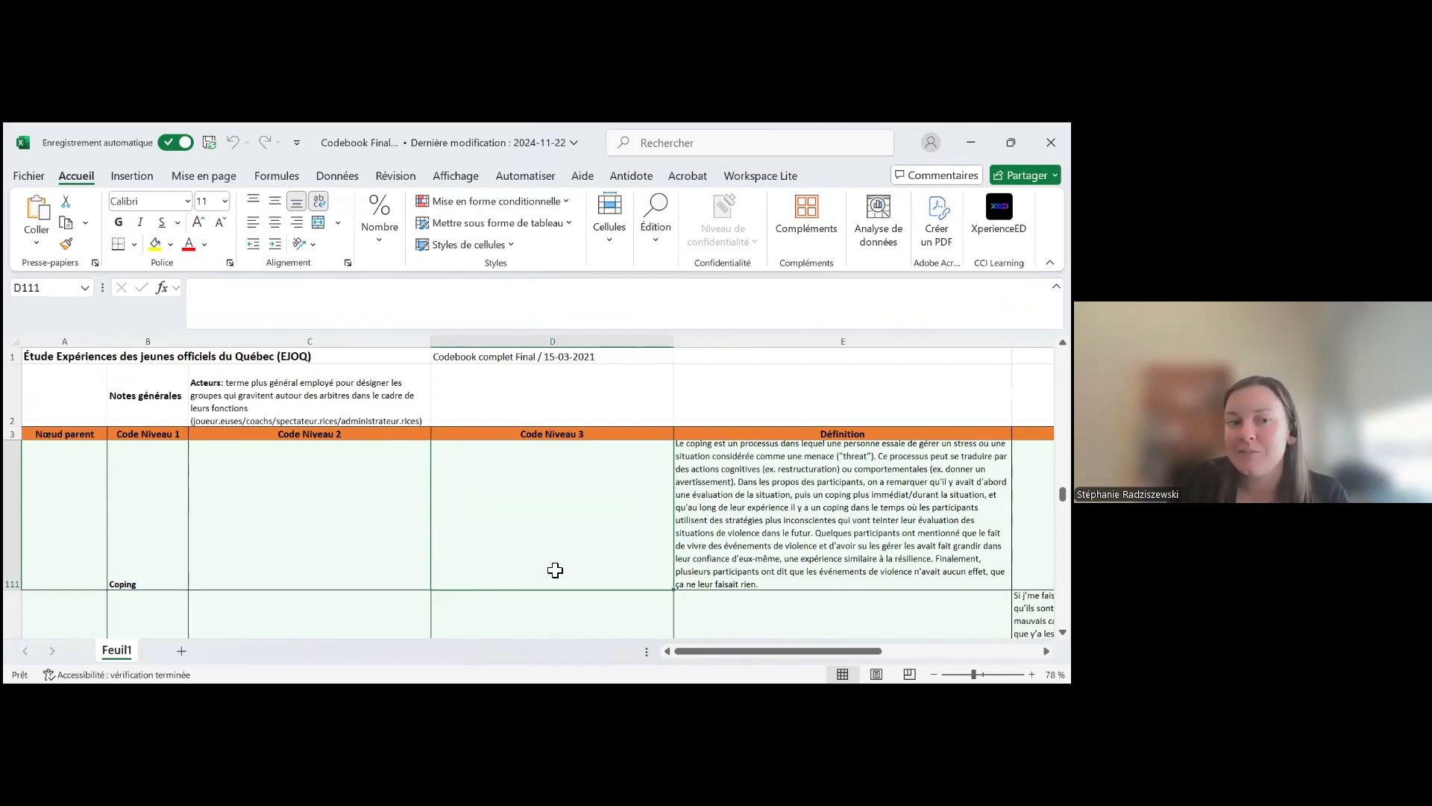
{"action": "key", "text": "Right"}
{"action": "scroll", "coordinate": [555, 571], "scroll_direction": "down", "scroll_amount": 1}
{"action": "scroll", "coordinate": [555, 571], "scroll_direction": "down", "scroll_amount": 1}
{"action": "scroll", "coordinate": [513, 579], "scroll_direction": "up", "scroll_amount": 2}
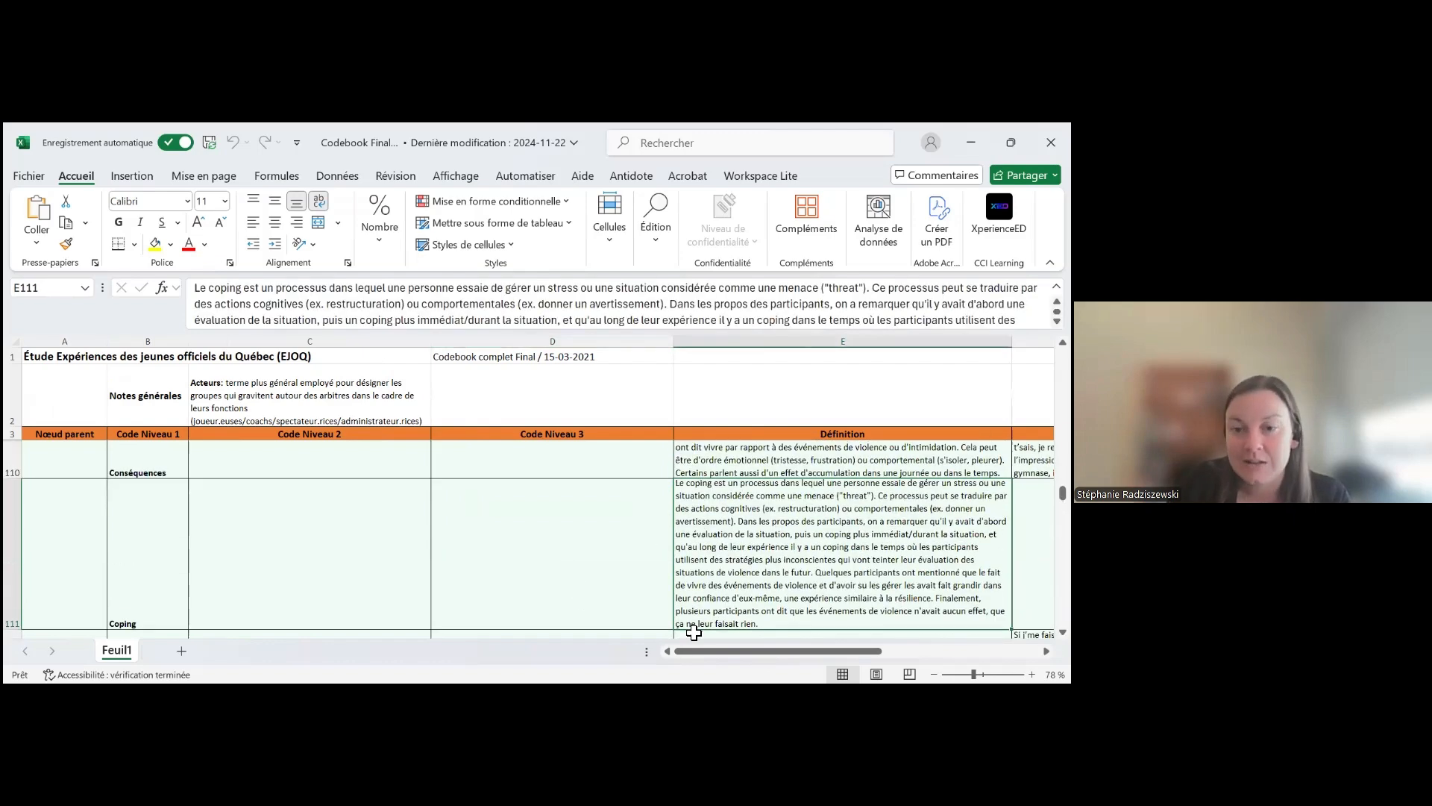
Examine the Notes_Réf entries of Coping and Conséquences, comparing the literature reference with the note on missing subcategories
{"action": "left_click_drag", "start_coordinate": [700, 651], "coordinate": [858, 650]}
{"action": "scroll", "coordinate": [677, 576], "scroll_direction": "down", "scroll_amount": 1}
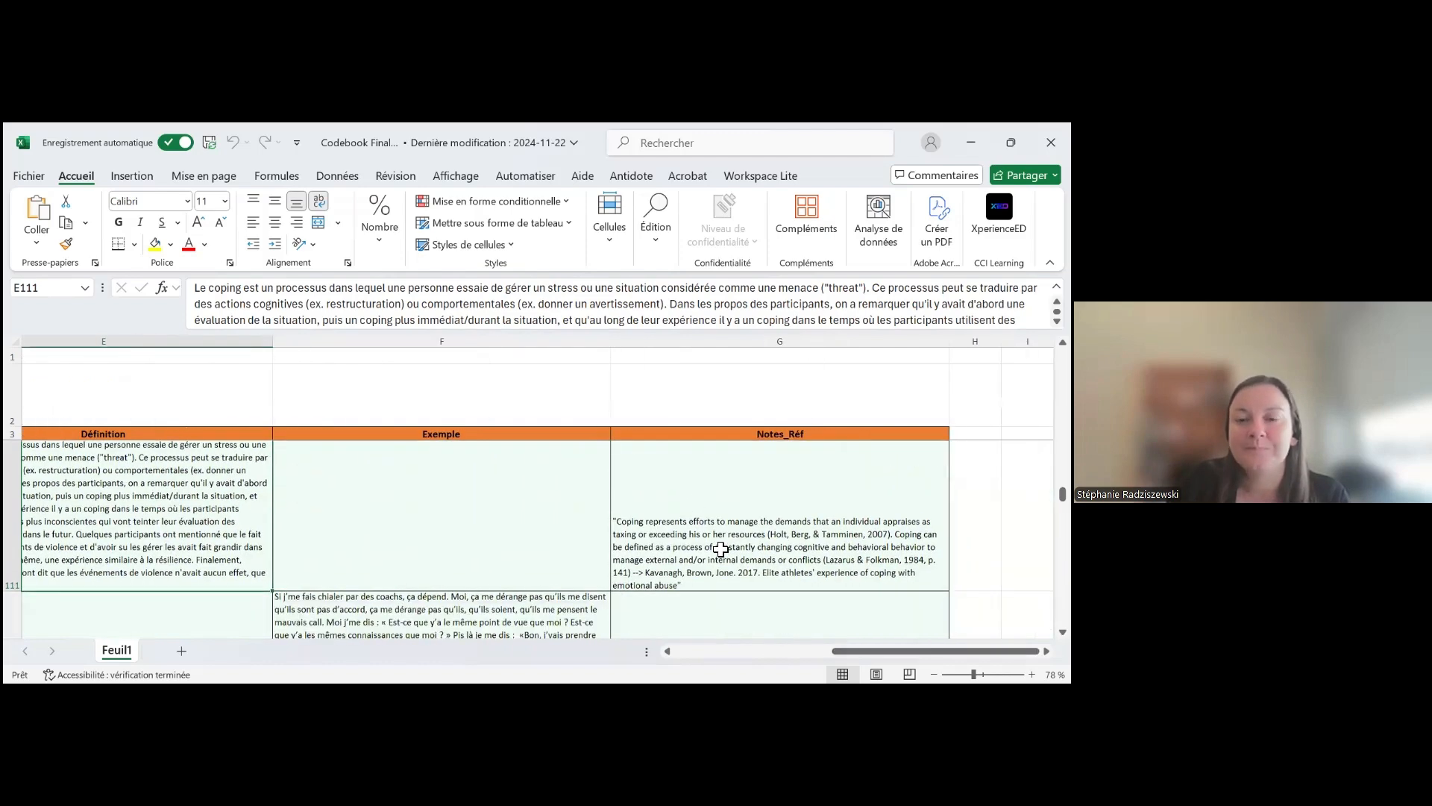
{"action": "left_click", "coordinate": [713, 561]}
{"action": "scroll", "coordinate": [527, 617], "scroll_direction": "up", "scroll_amount": 1}
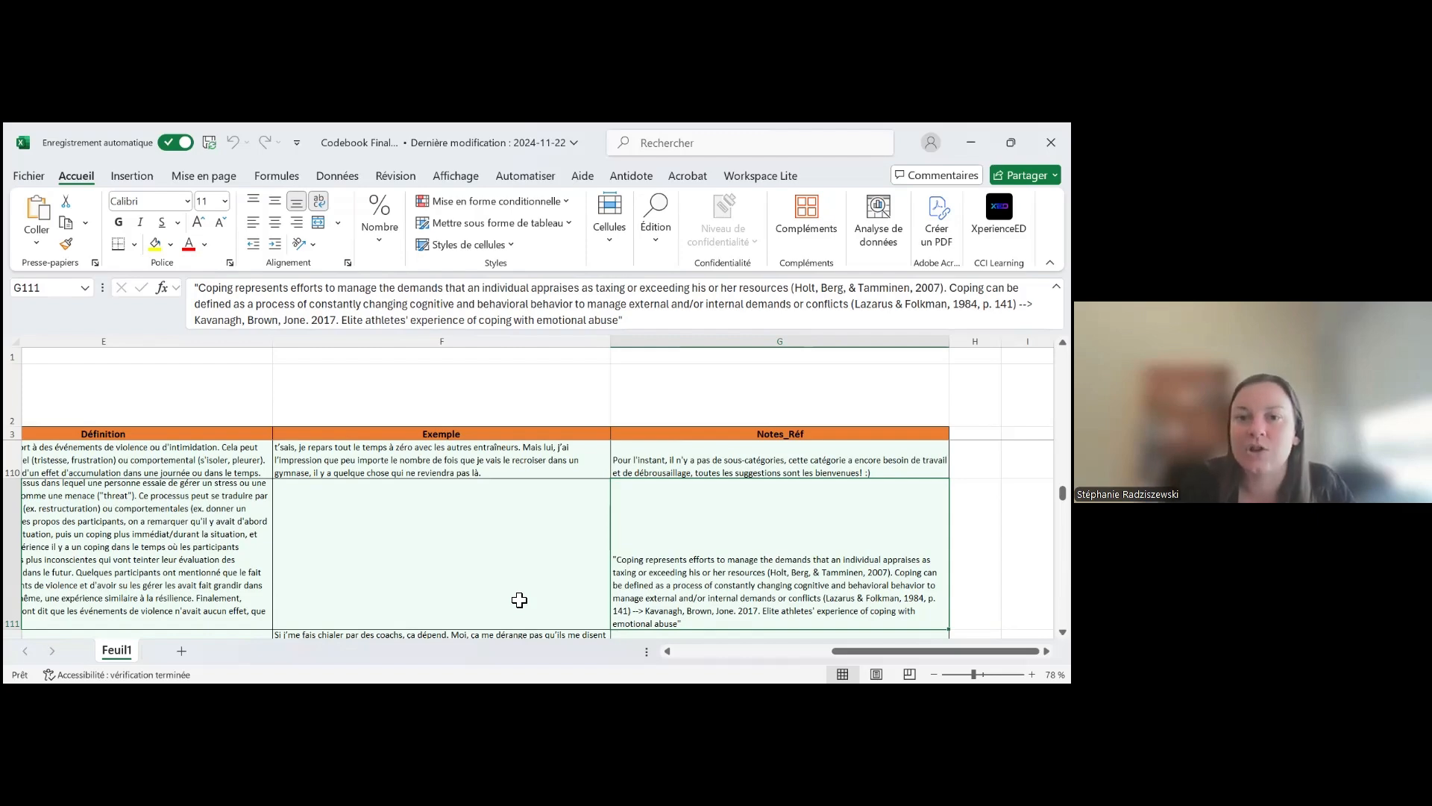
{"action": "left_click", "coordinate": [750, 474]}
{"action": "left_click", "coordinate": [734, 529]}
{"action": "scroll", "coordinate": [721, 564], "scroll_direction": "down", "scroll_amount": 1}
{"action": "scroll", "coordinate": [721, 564], "scroll_direction": "down", "scroll_amount": 1}
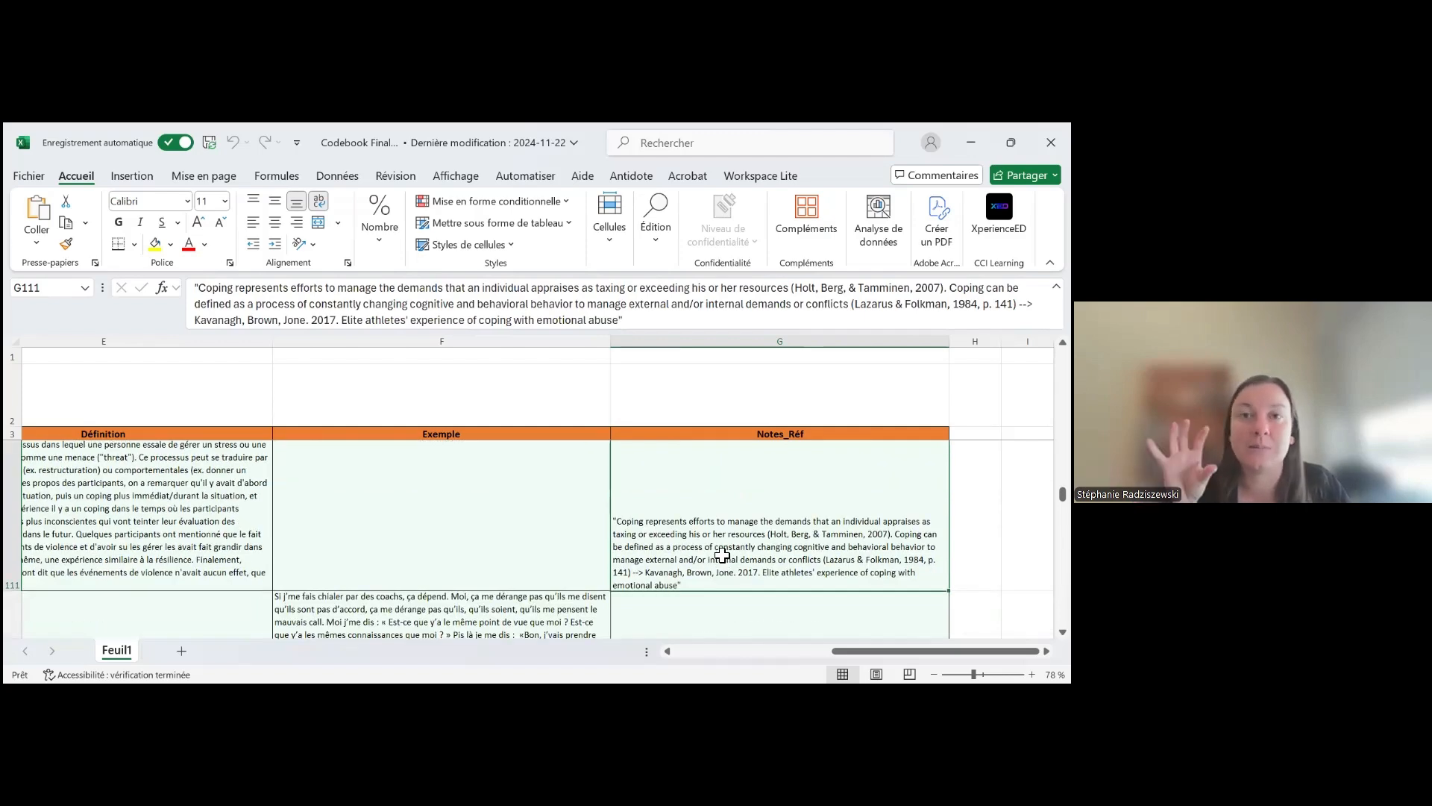
Highlight the cited source and part of the quoted definition in the Notes_Réf entry of Coping
{"action": "double_click", "coordinate": [655, 579]}
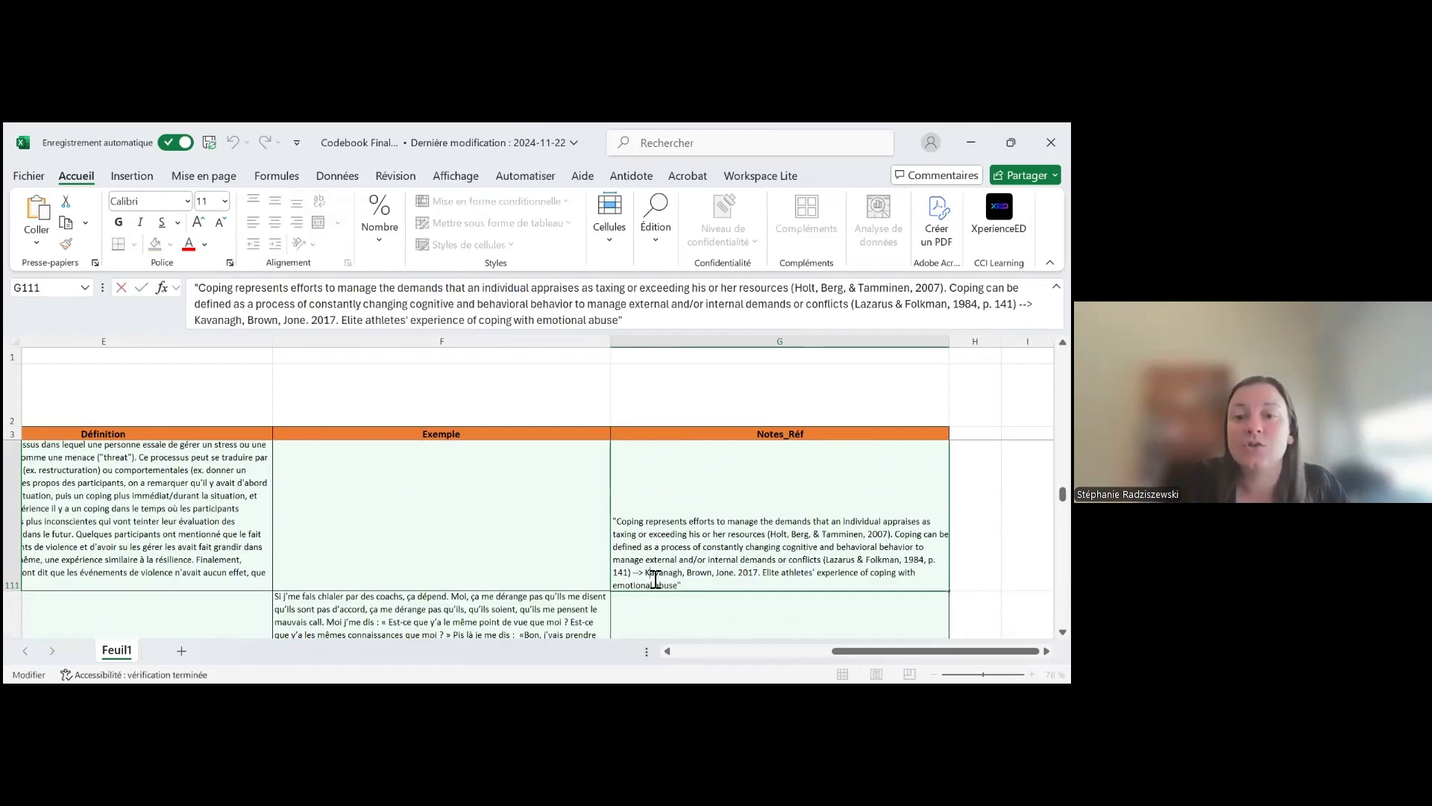
{"action": "left_click_drag", "start_coordinate": [678, 583], "coordinate": [646, 572]}
{"action": "left_click", "coordinate": [589, 567]}
{"action": "left_click", "coordinate": [623, 566]}
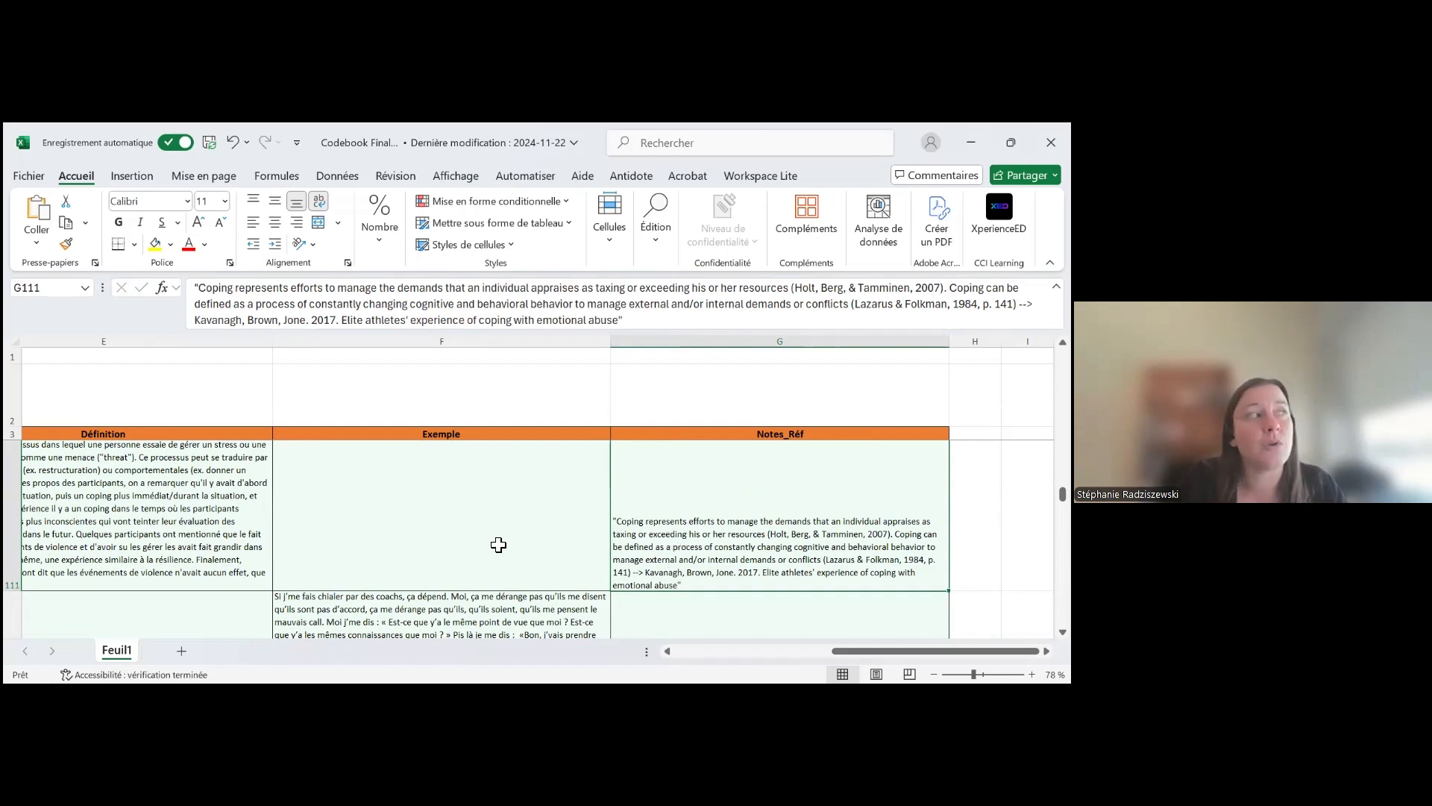
{"action": "double_click", "coordinate": [710, 522]}
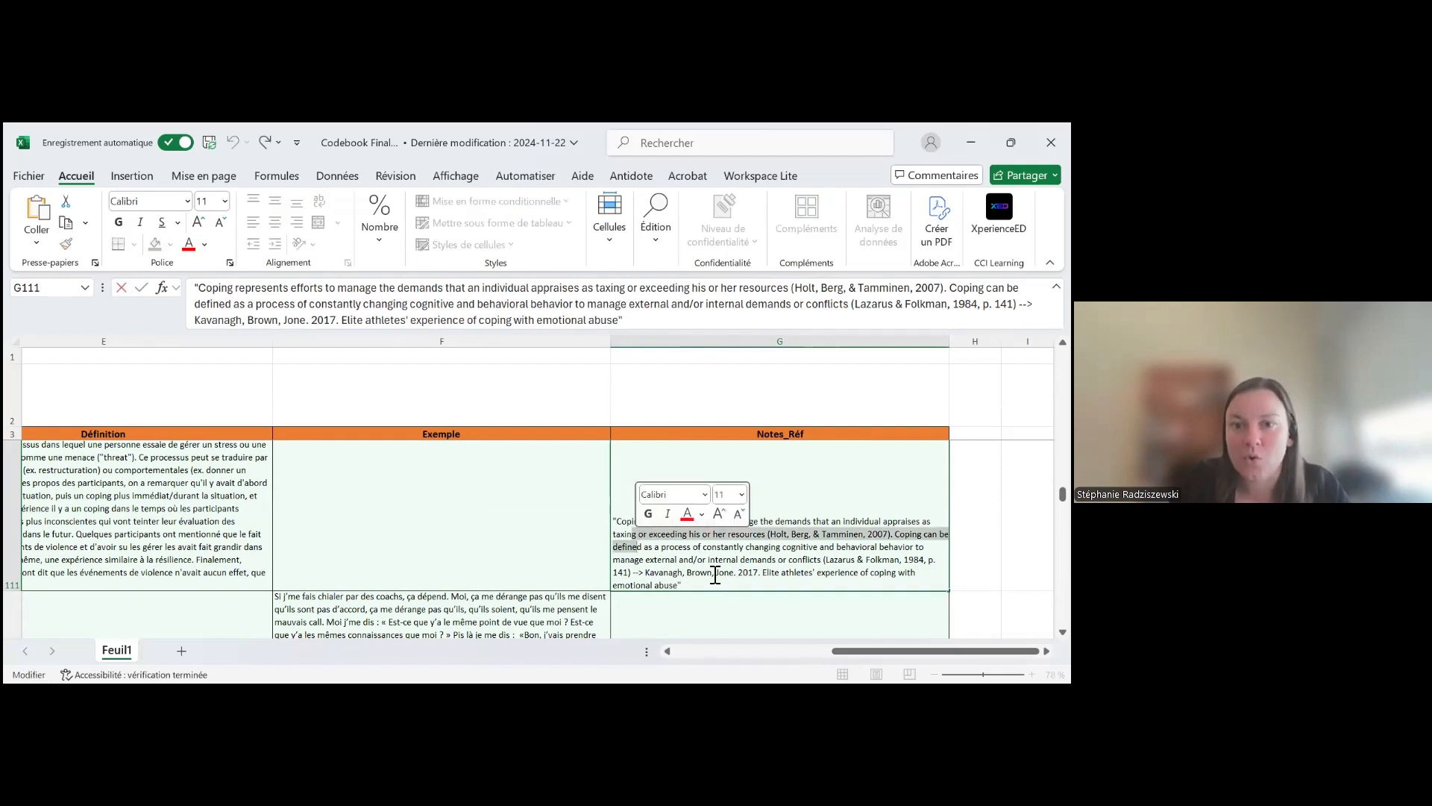
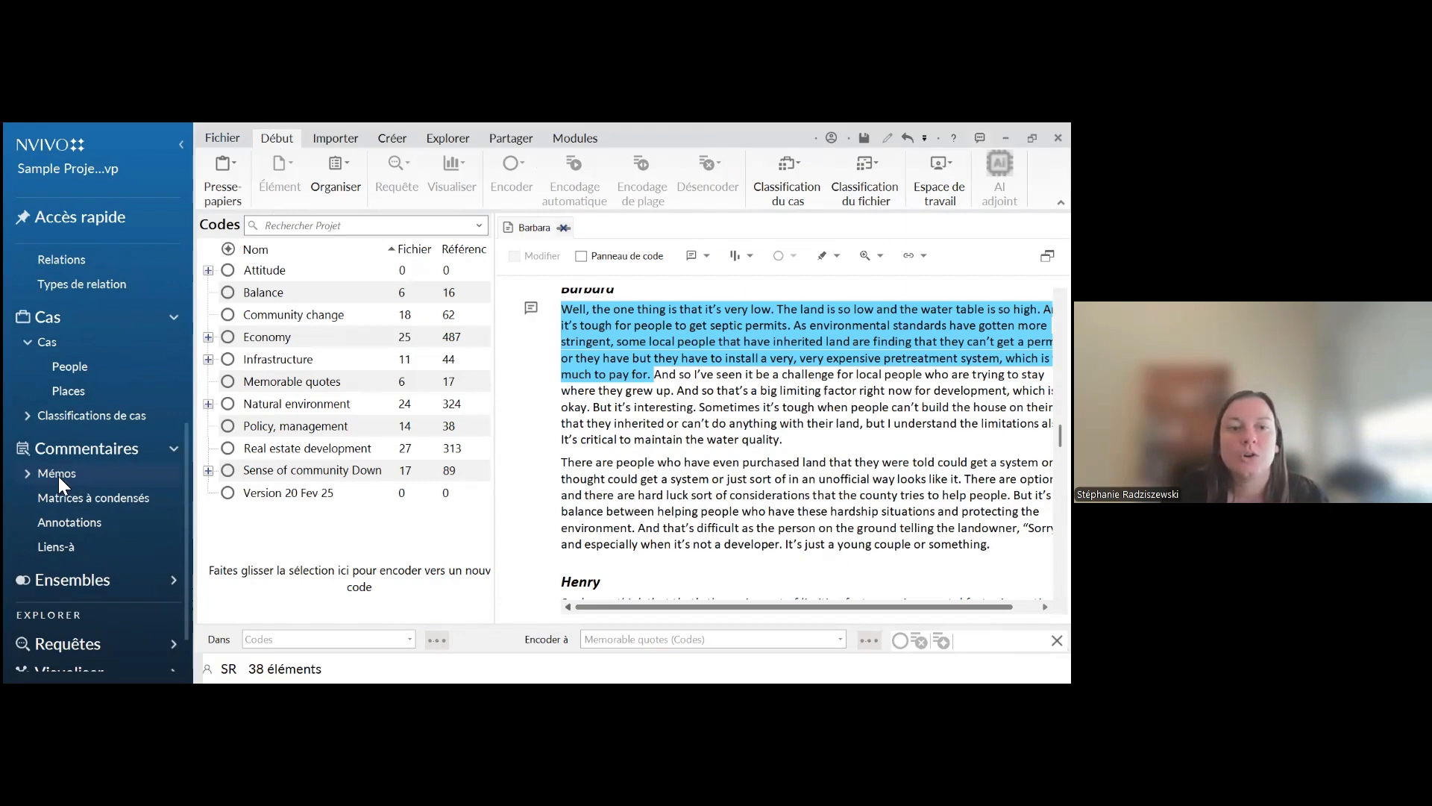
Open the memo "_Project protocol memo" from the Mémos folder and look through its team procedures
{"action": "left_click", "coordinate": [27, 476]}
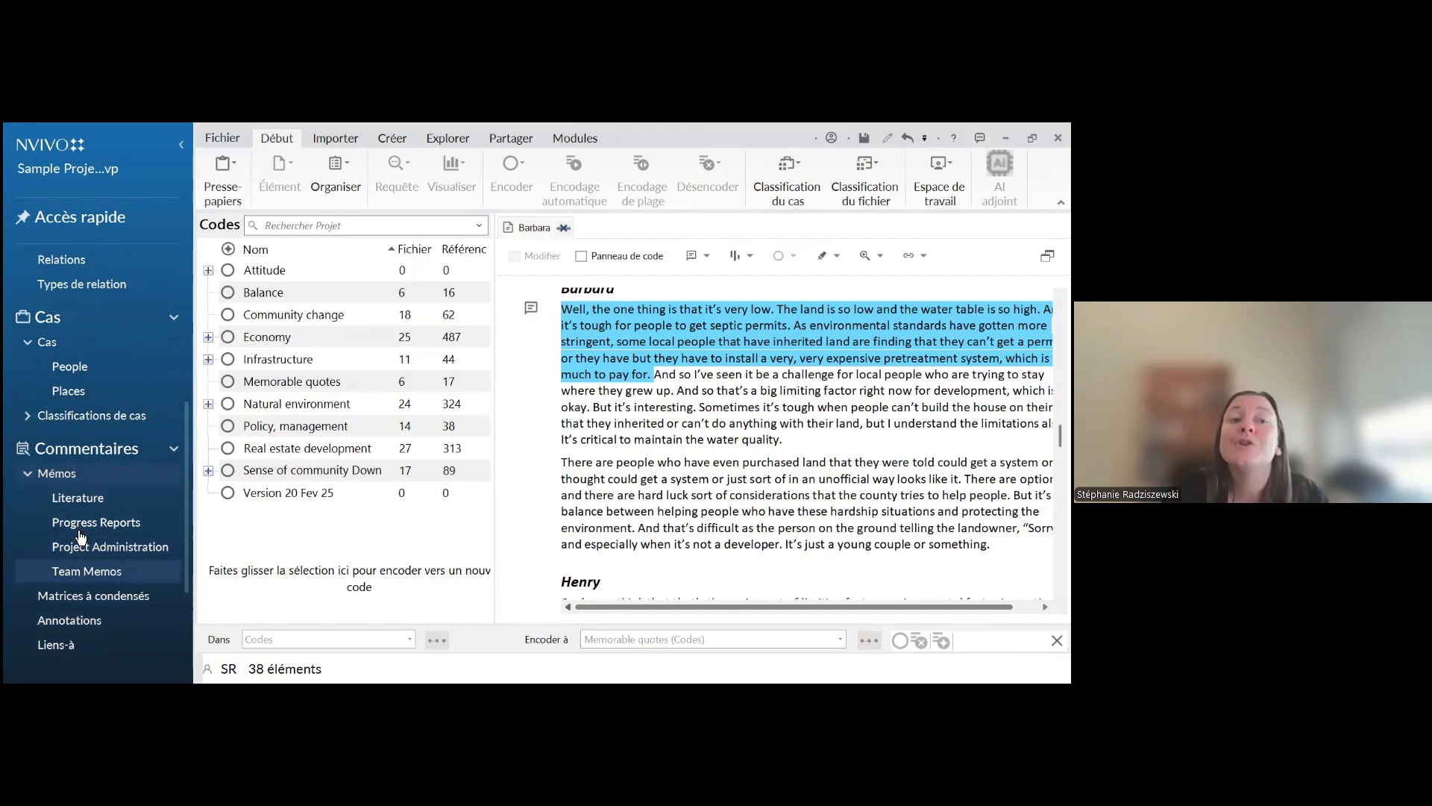
{"action": "left_click", "coordinate": [61, 480]}
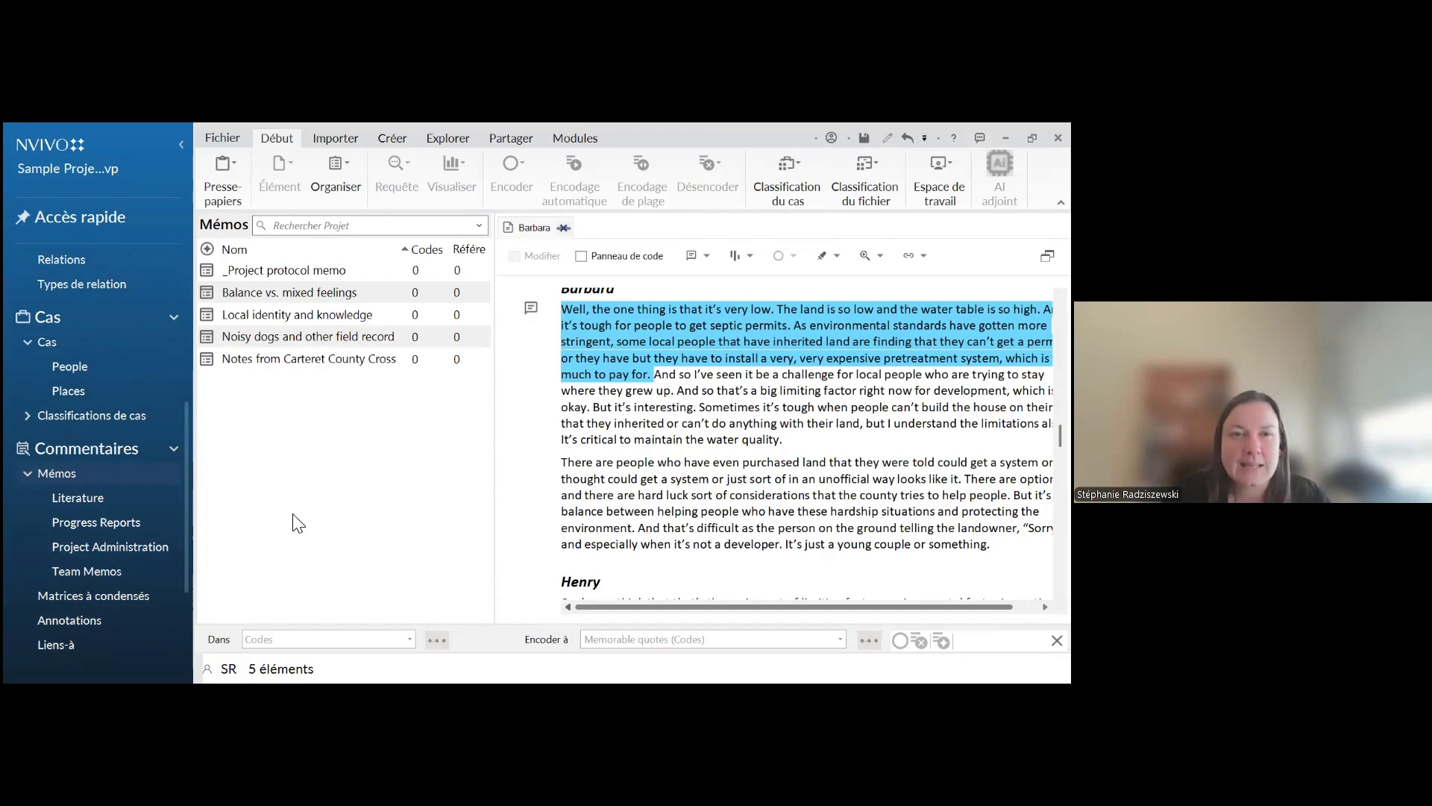
{"action": "double_click", "coordinate": [263, 270]}
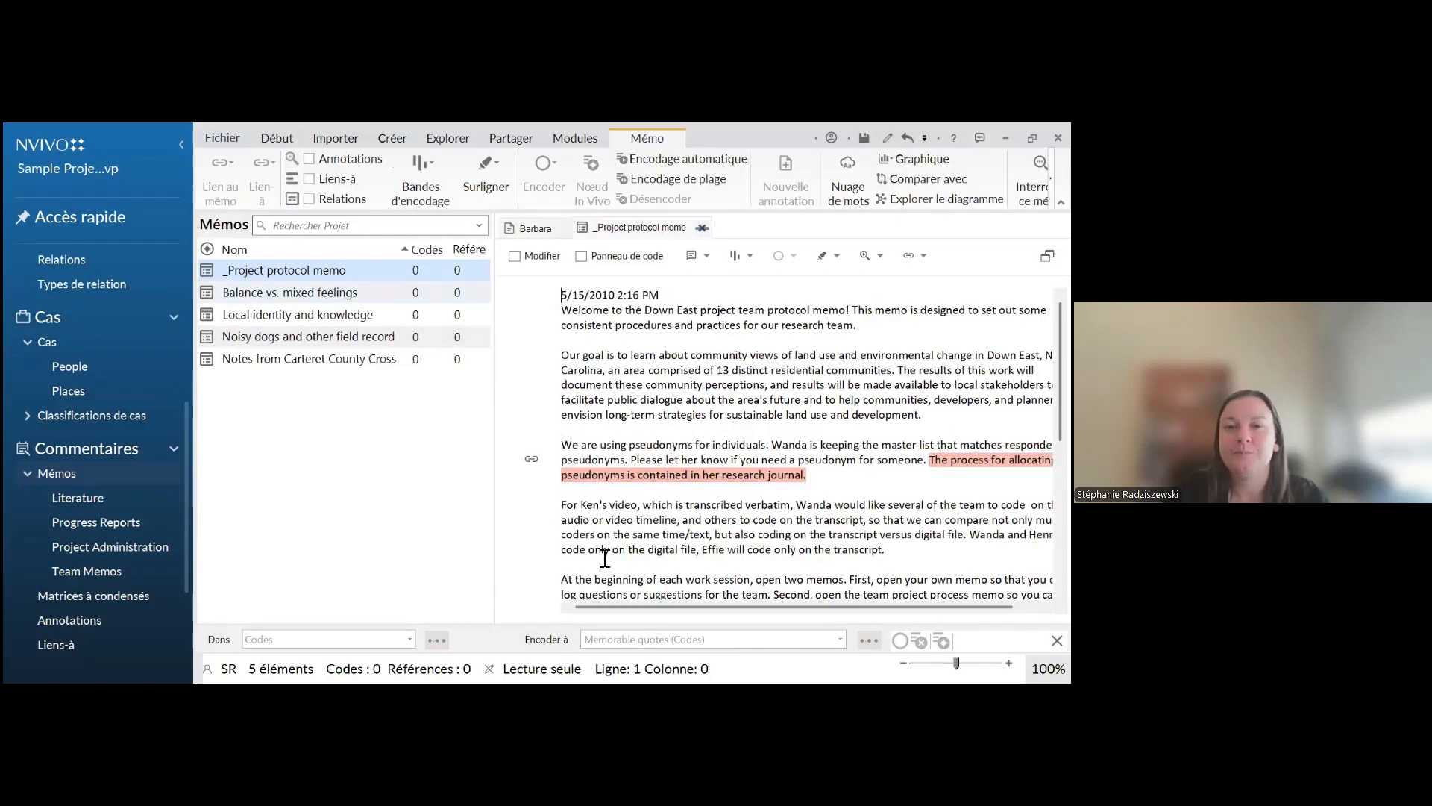
{"action": "scroll", "coordinate": [605, 558], "scroll_direction": "down", "scroll_amount": 6}
{"action": "scroll", "coordinate": [605, 558], "scroll_direction": "up", "scroll_amount": 6}
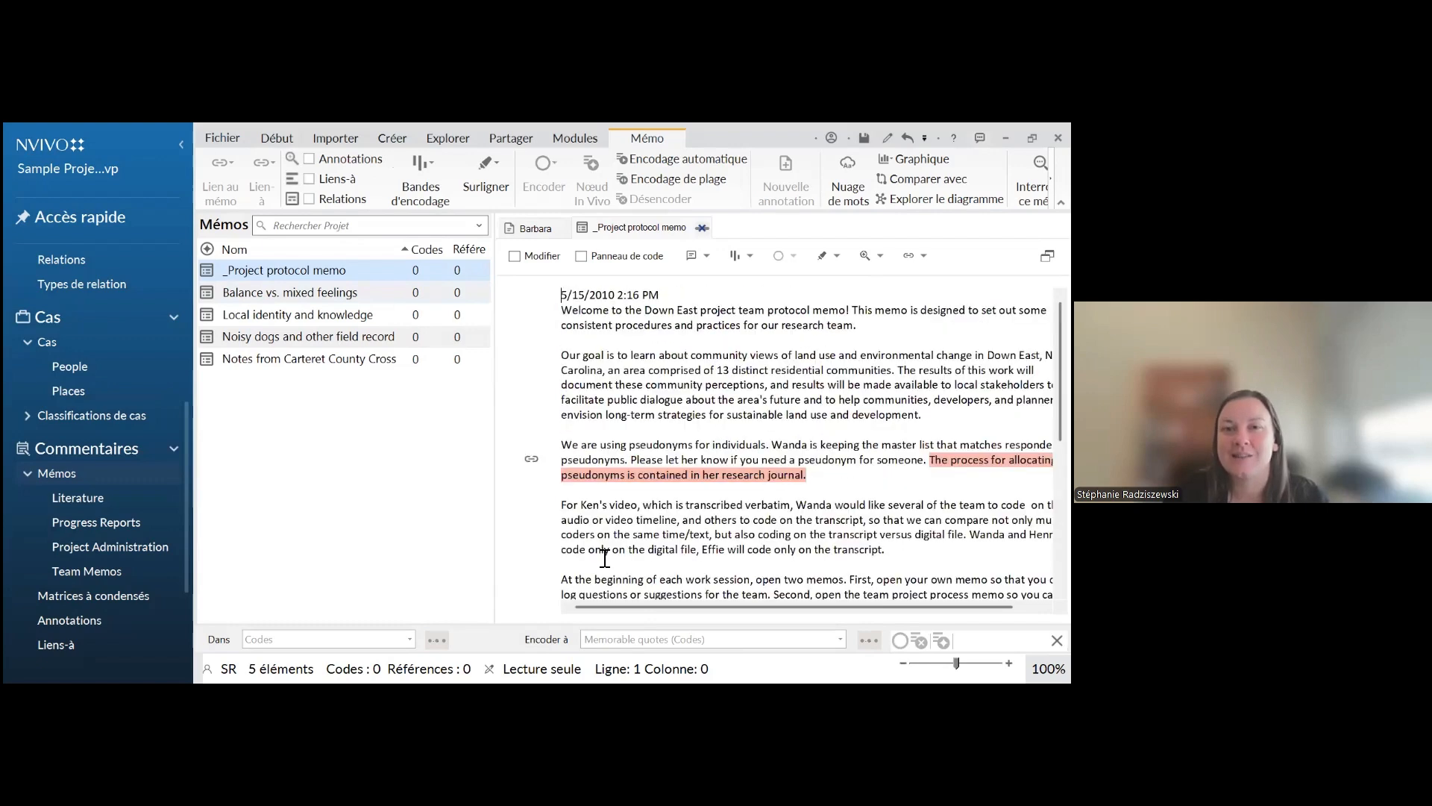
{"action": "scroll", "coordinate": [639, 526], "scroll_direction": "down", "scroll_amount": 2}
{"action": "scroll", "coordinate": [639, 526], "scroll_direction": "down", "scroll_amount": 4}
{"action": "scroll", "coordinate": [639, 526], "scroll_direction": "up", "scroll_amount": 6}
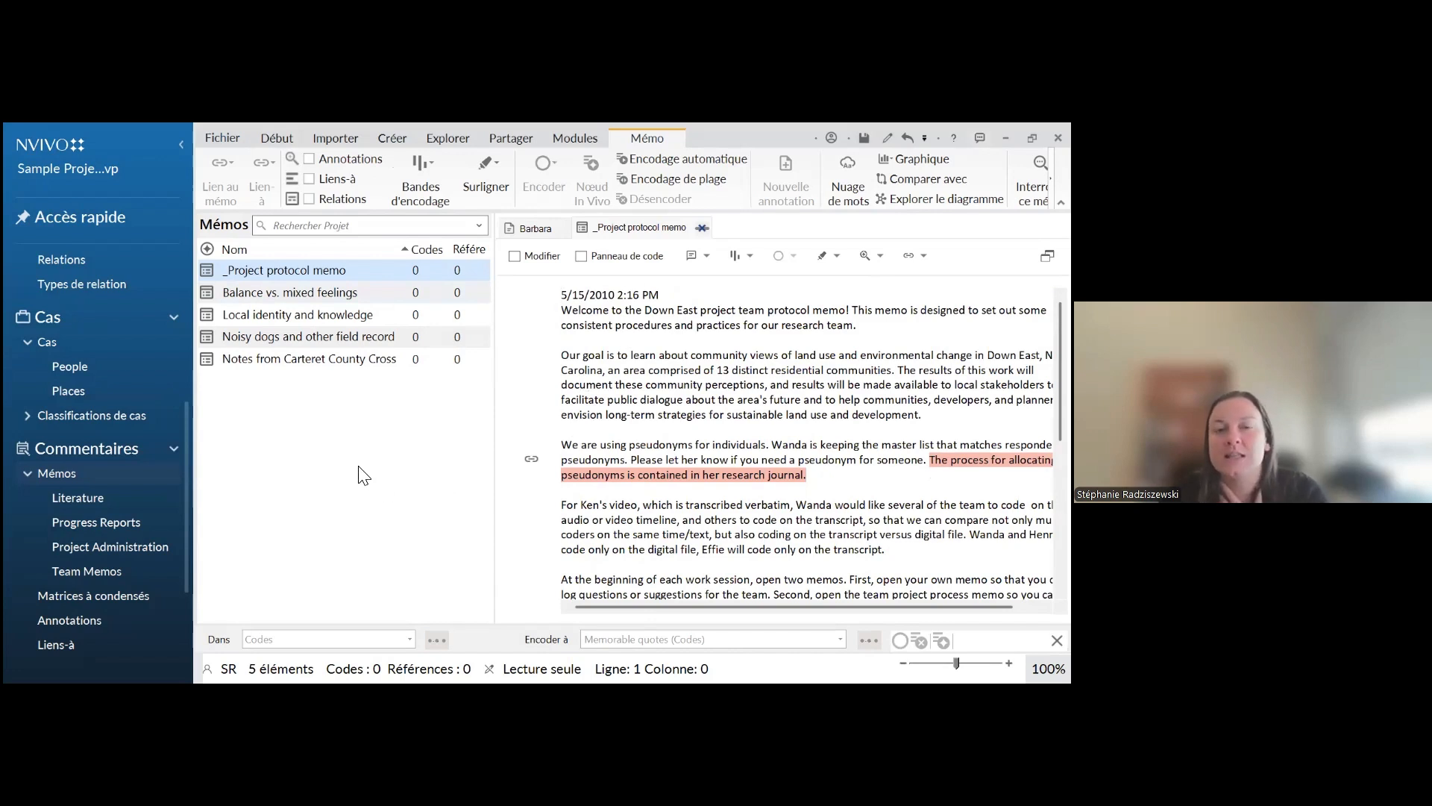
Create a new memo named "Journal d'analyses" in the Mémos folder
{"action": "right_click", "coordinate": [311, 443]}
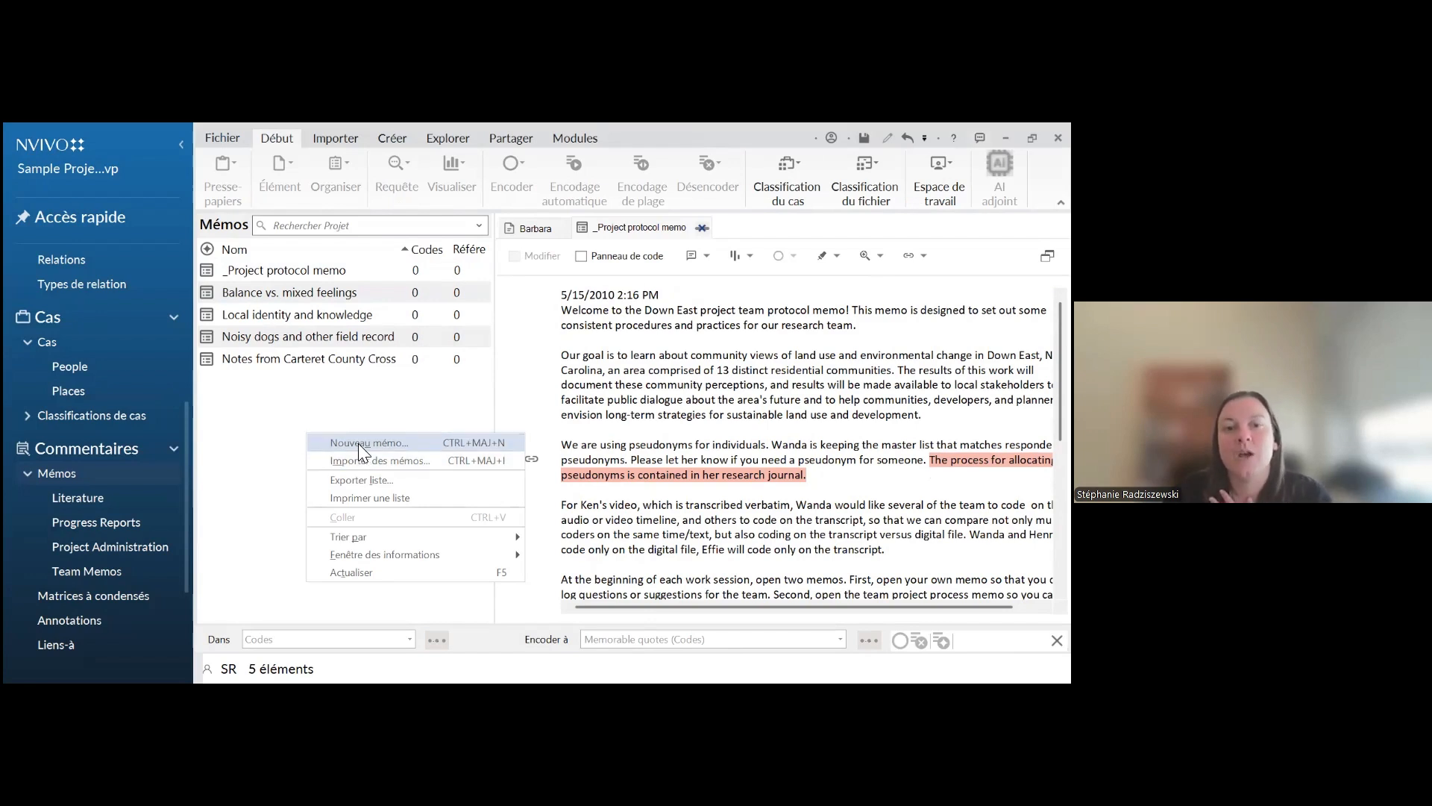
{"action": "left_click", "coordinate": [359, 443]}
{"action": "type", "text": "Journal d'analyses"}
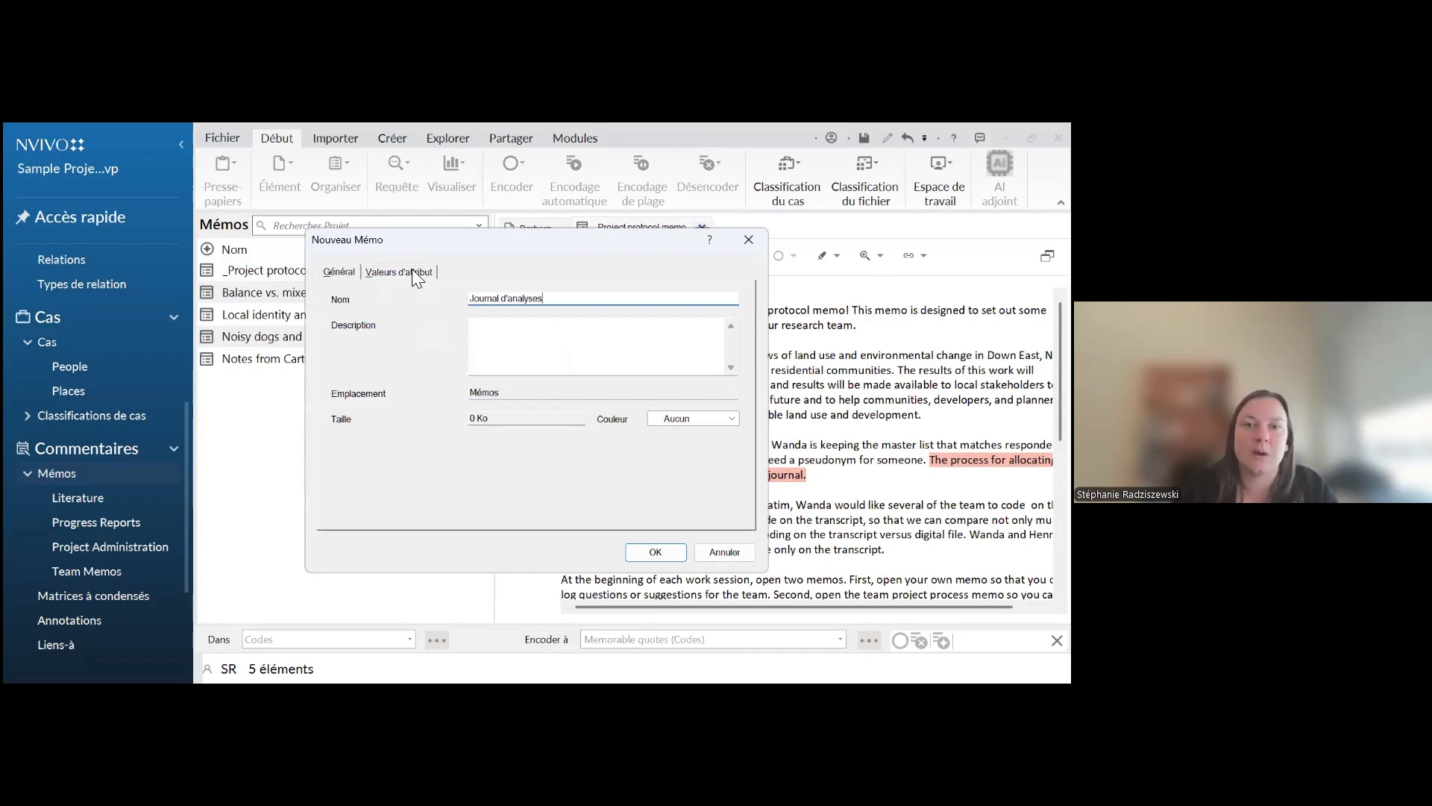
{"action": "left_click", "coordinate": [412, 272]}
{"action": "left_click", "coordinate": [341, 272]}
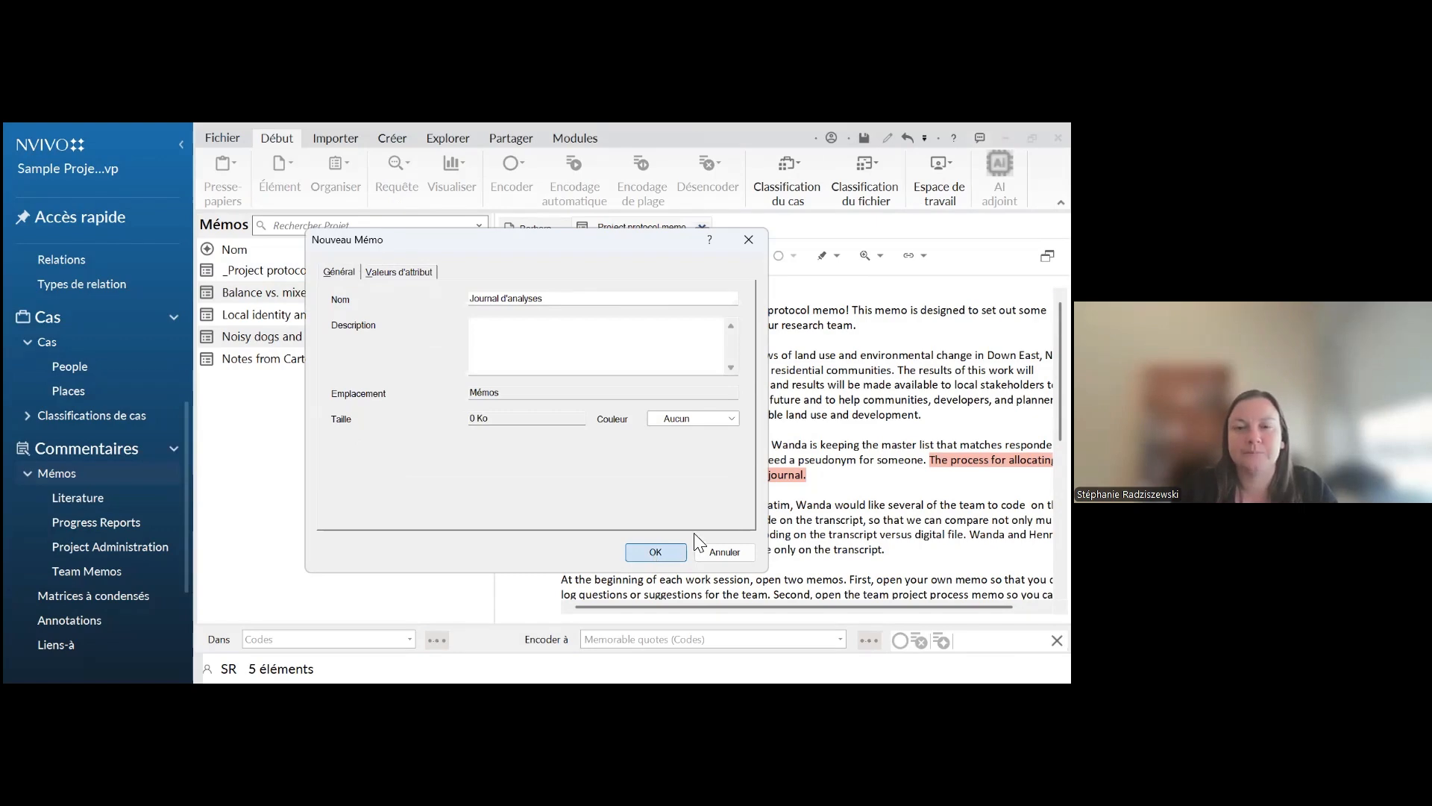
{"action": "left_click", "coordinate": [663, 551]}
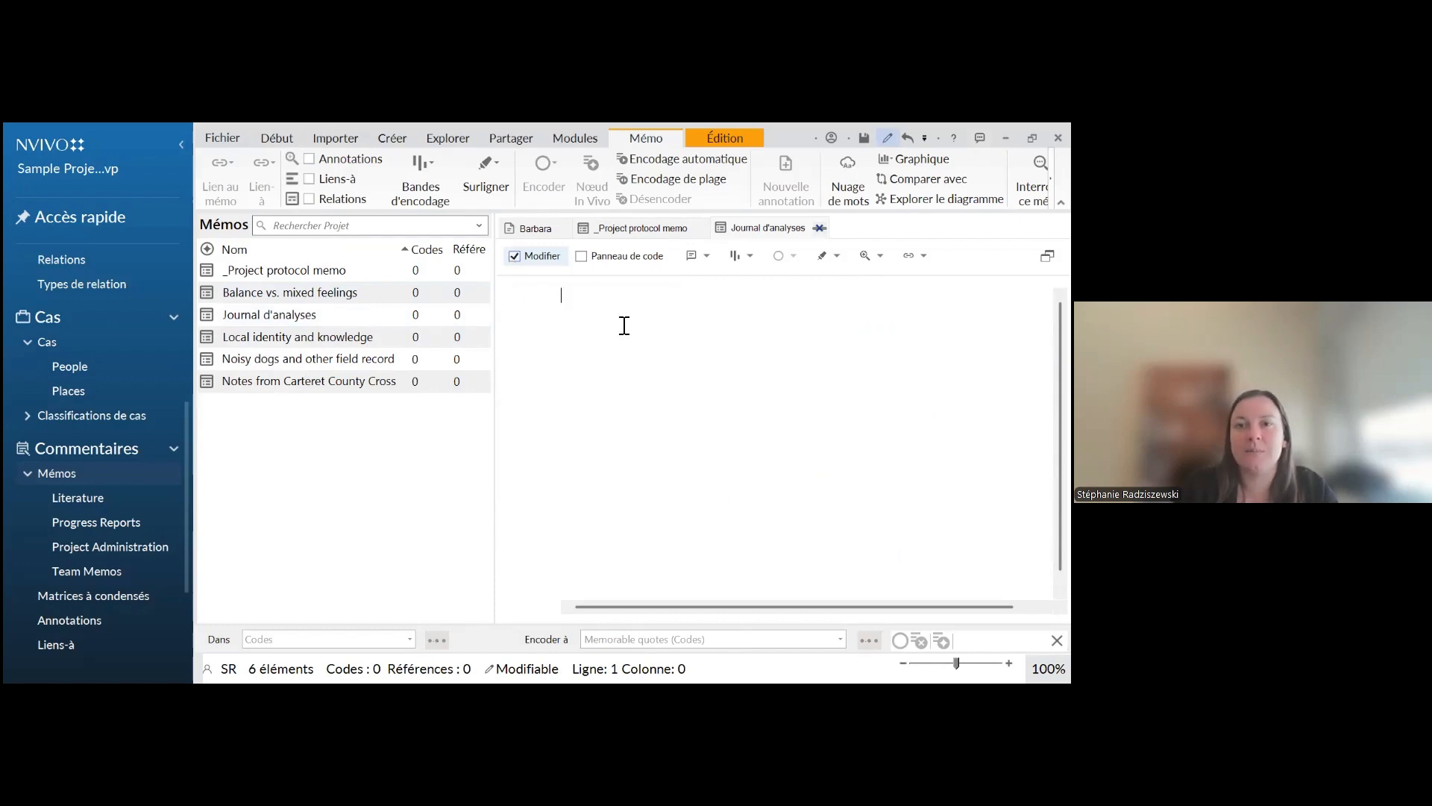
{"action": "type", "text": "nvc"}
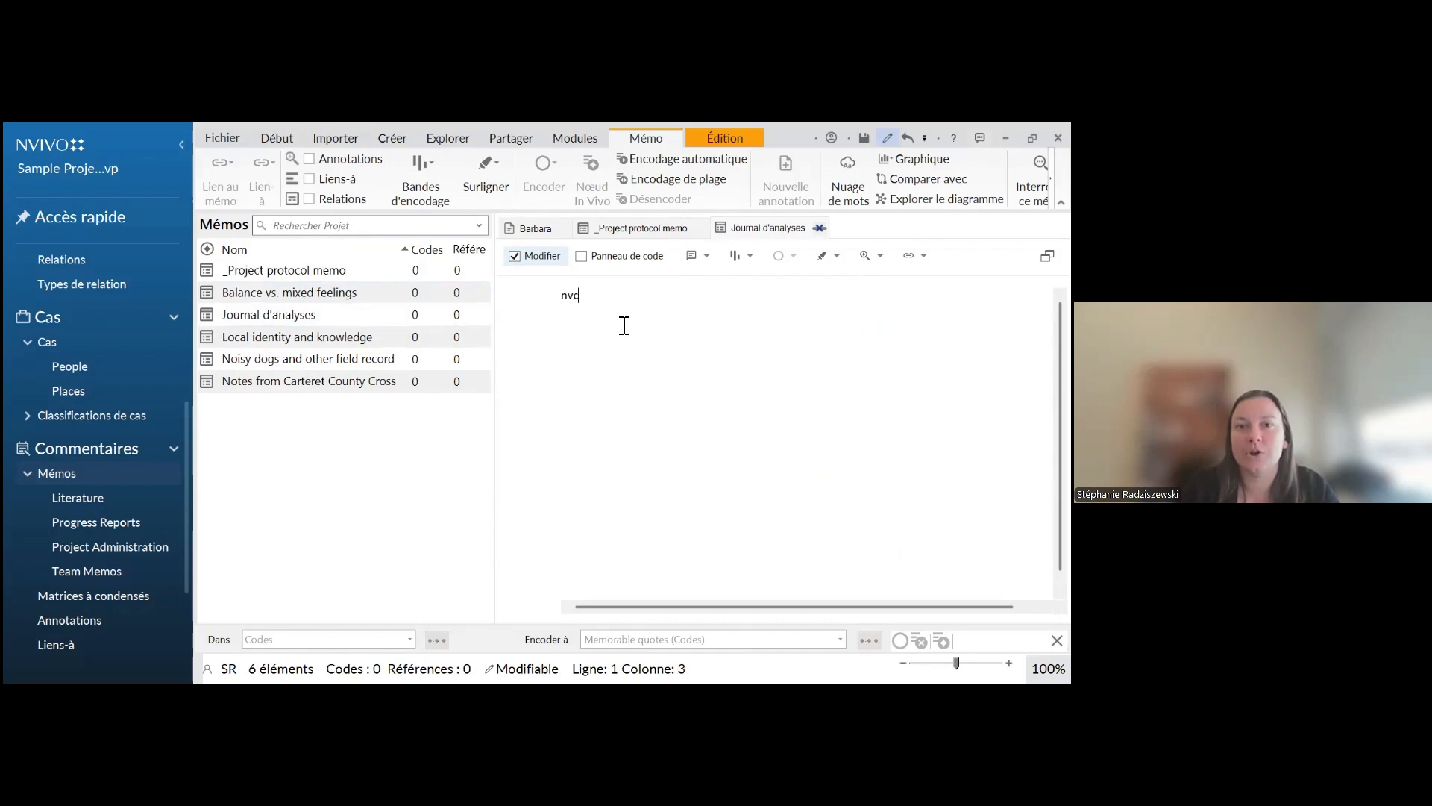
{"action": "key", "text": "BackSpace"}
{"action": "key", "text": "BackSpace"}
{"action": "key", "text": "BackSpace"}
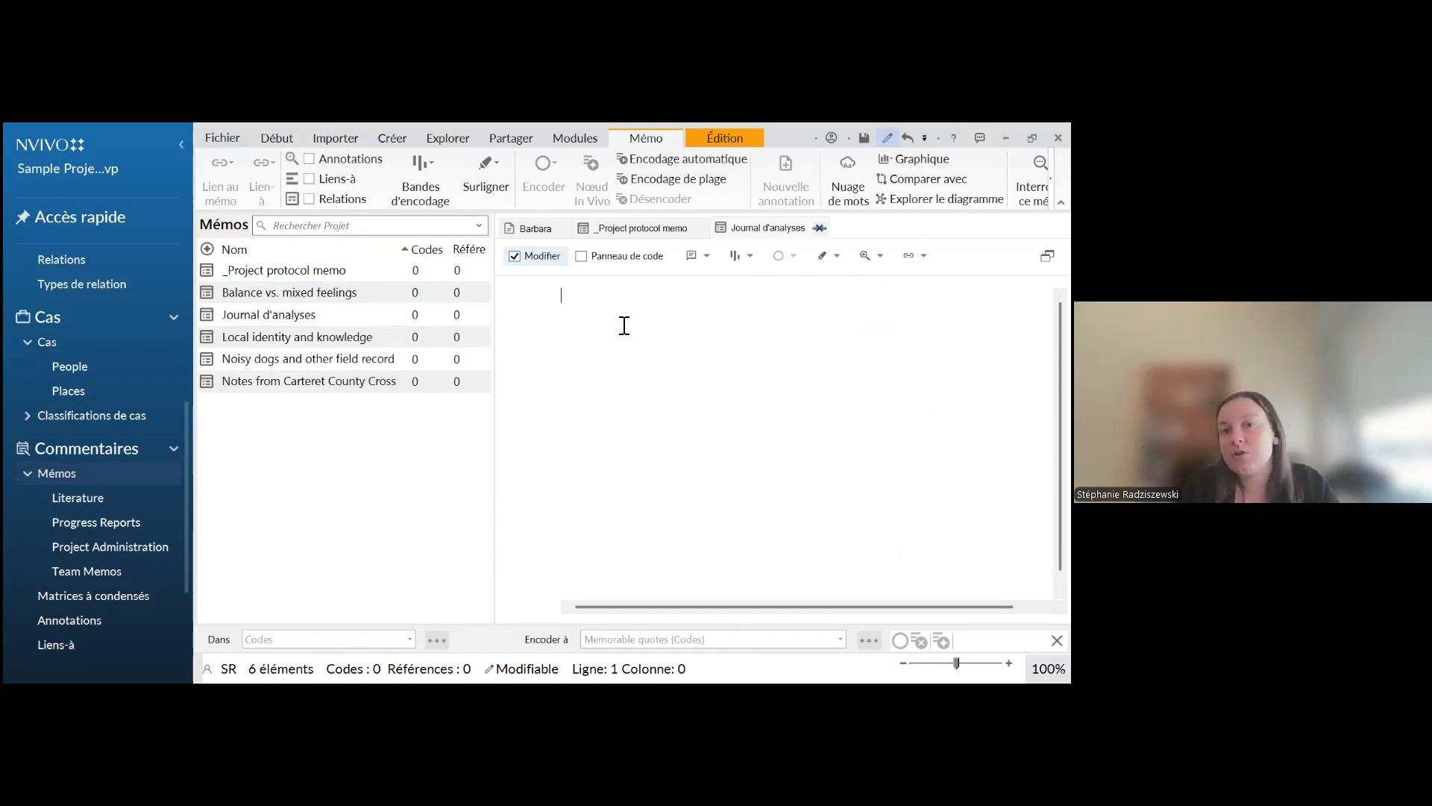
Add a 20-02-2025 entry reading "J'ai révisé la codification de [participant name] à la suite de ma lecture de l'article sur les accents que j'avais beaucoup aimé."
{"action": "type", "text": "20-02-2025"}
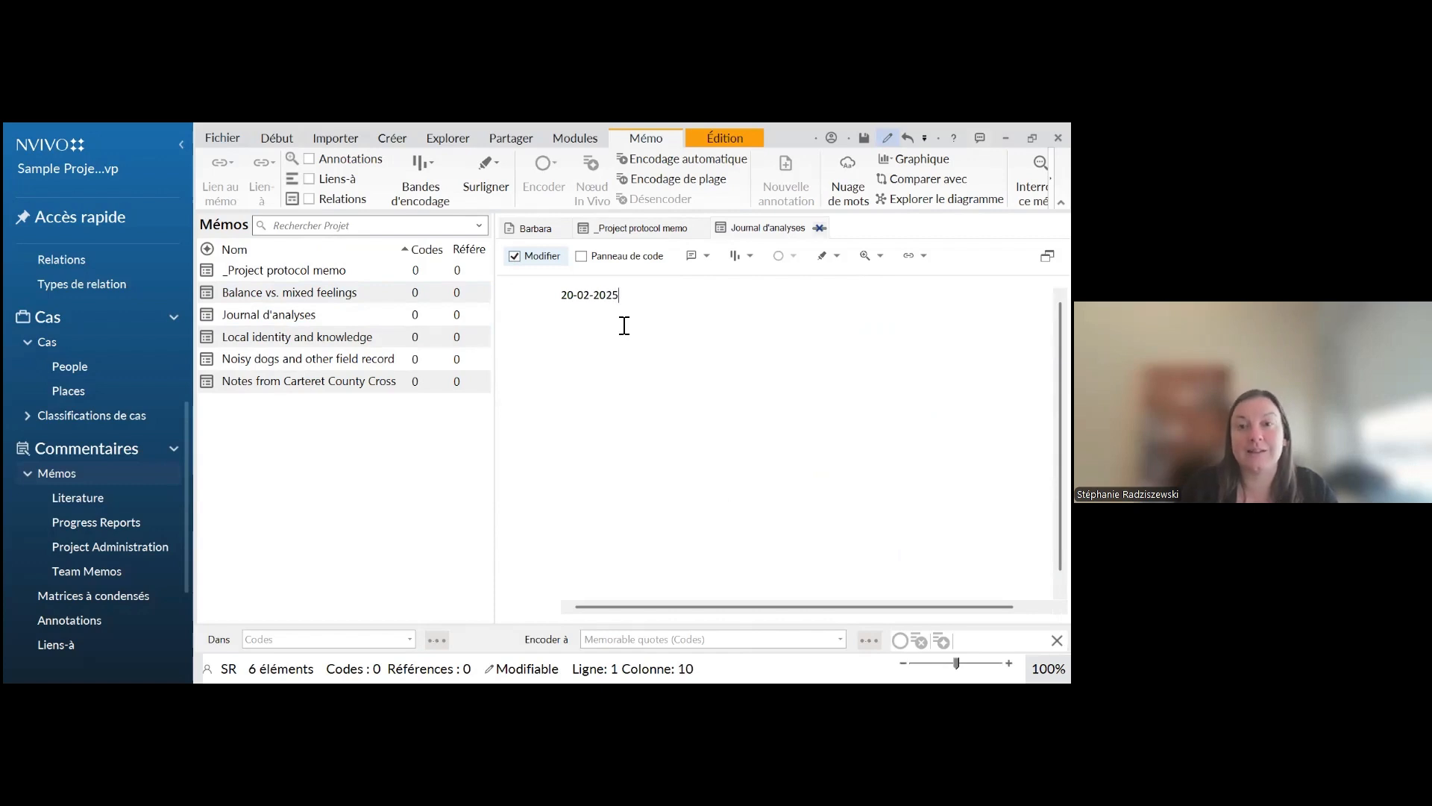
{"action": "key", "text": "Return"}
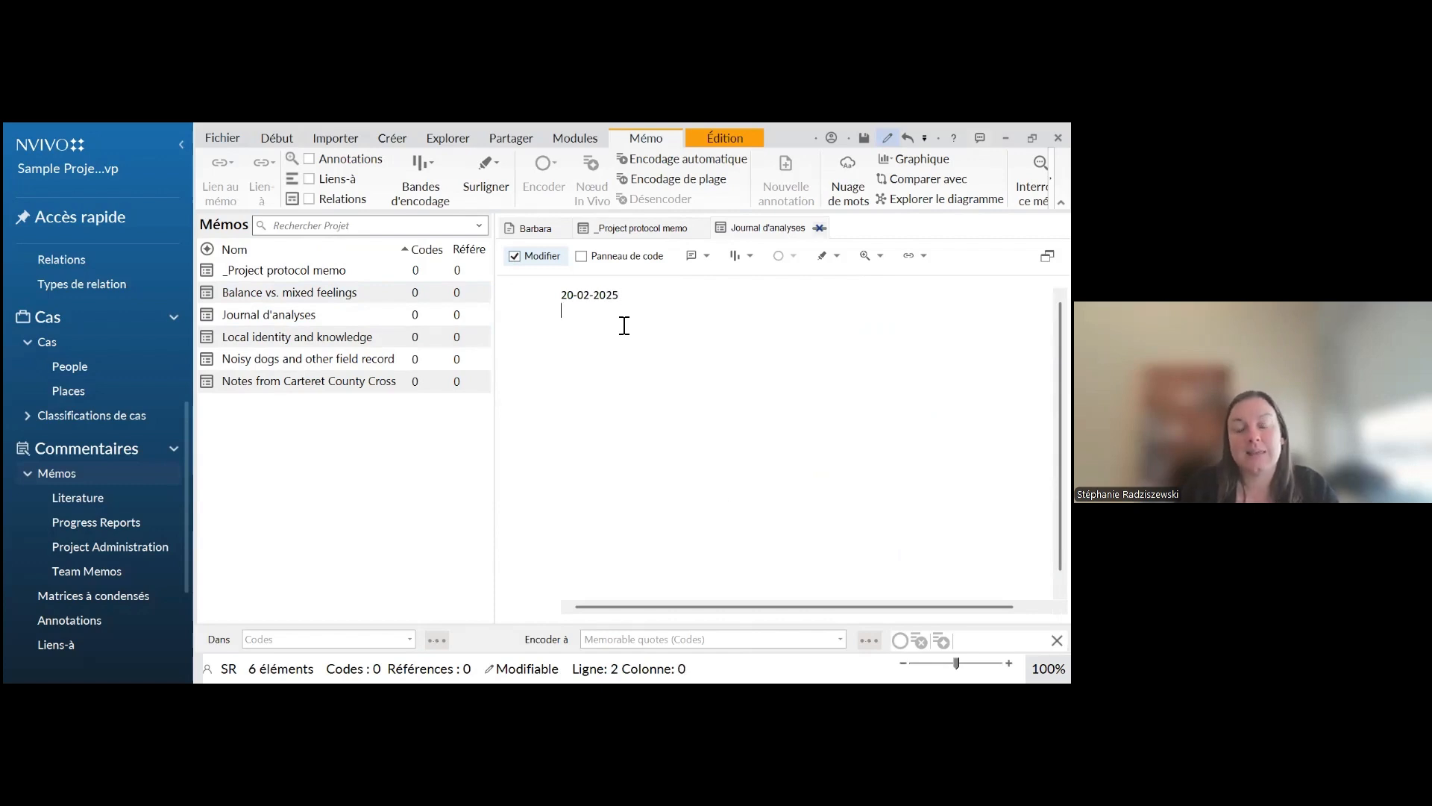
{"action": "type", "text": "J'ai r"}
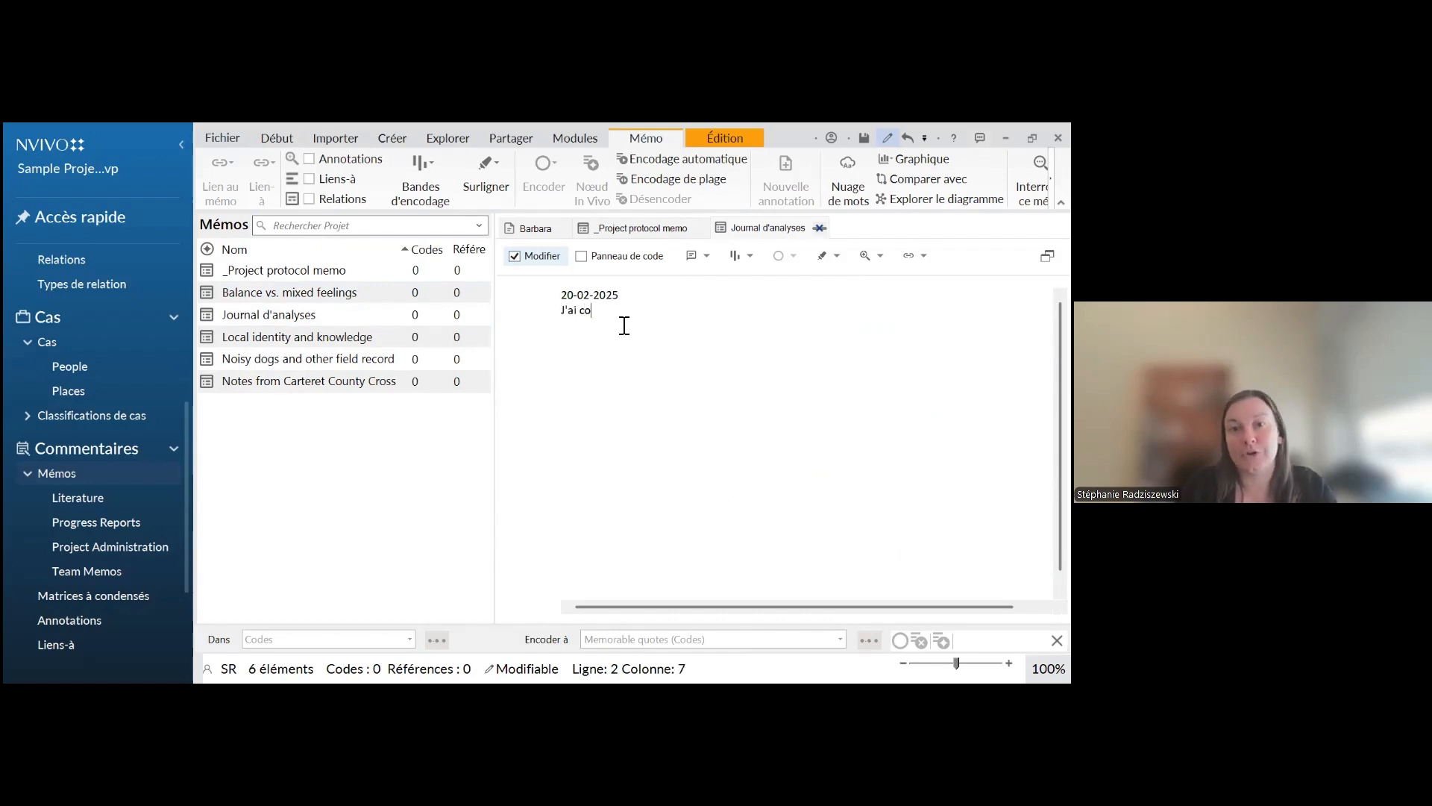
{"action": "type", "text": "évisé la codi"}
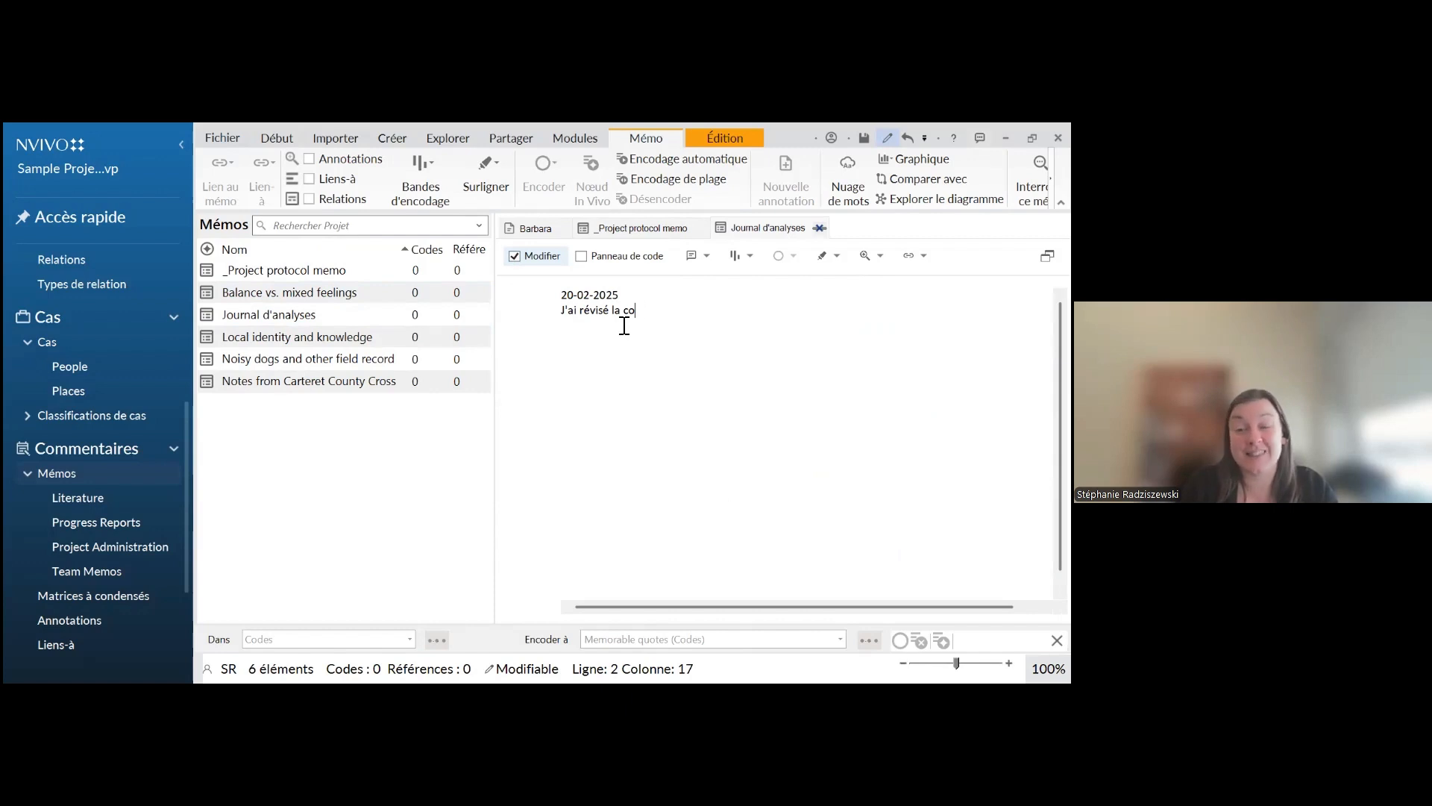
{"action": "type", "text": "f"}
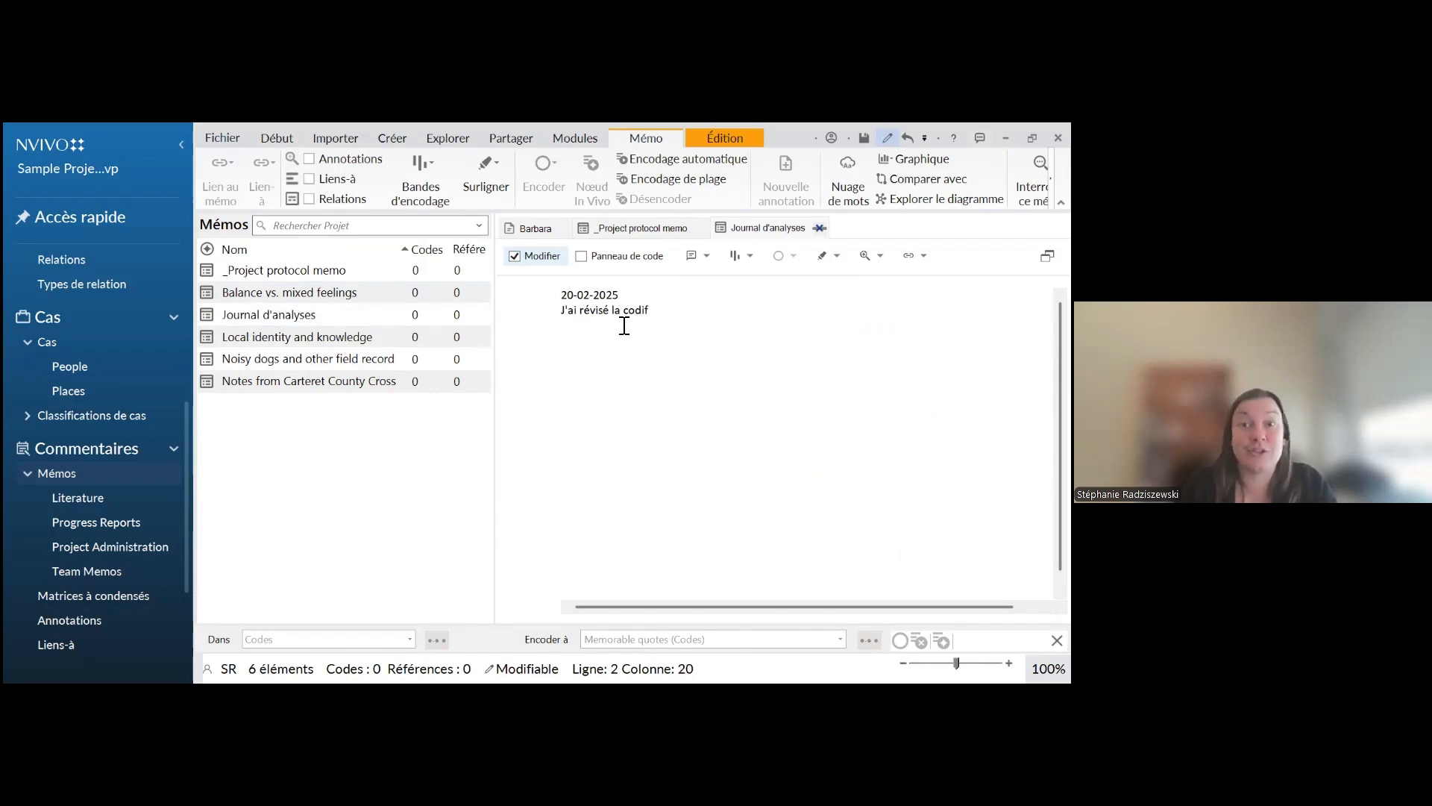
{"action": "type", "text": "ication de B"}
{"action": "type", "text": "arbara à la suite de"}
{"action": "type", "text": " ma lecture "}
{"action": "type", "text": "de l'article sur l"}
{"action": "type", "text": "es accents que j'a"}
{"action": "type", "text": "vais beaucou"}
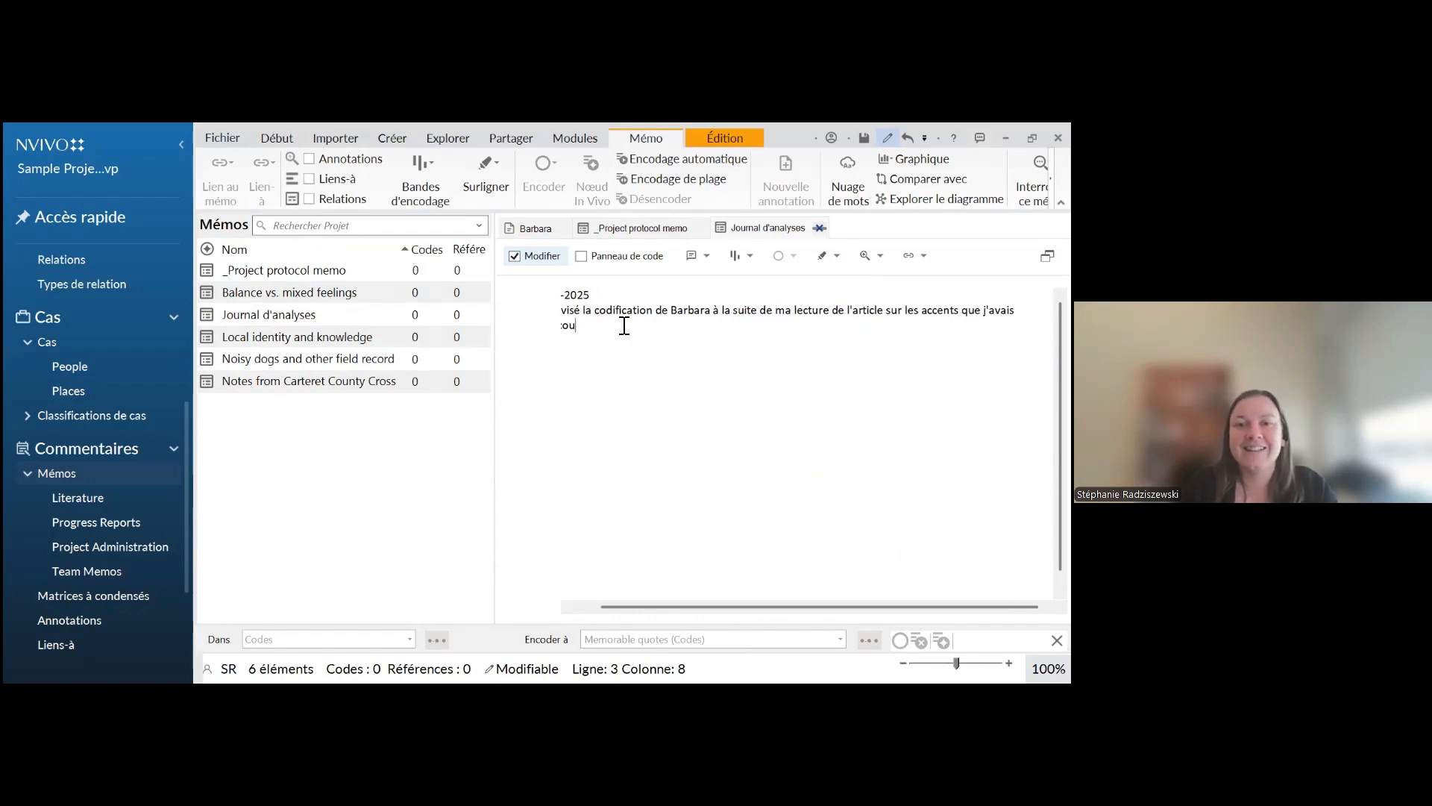
{"action": "type", "text": "p aimé."}
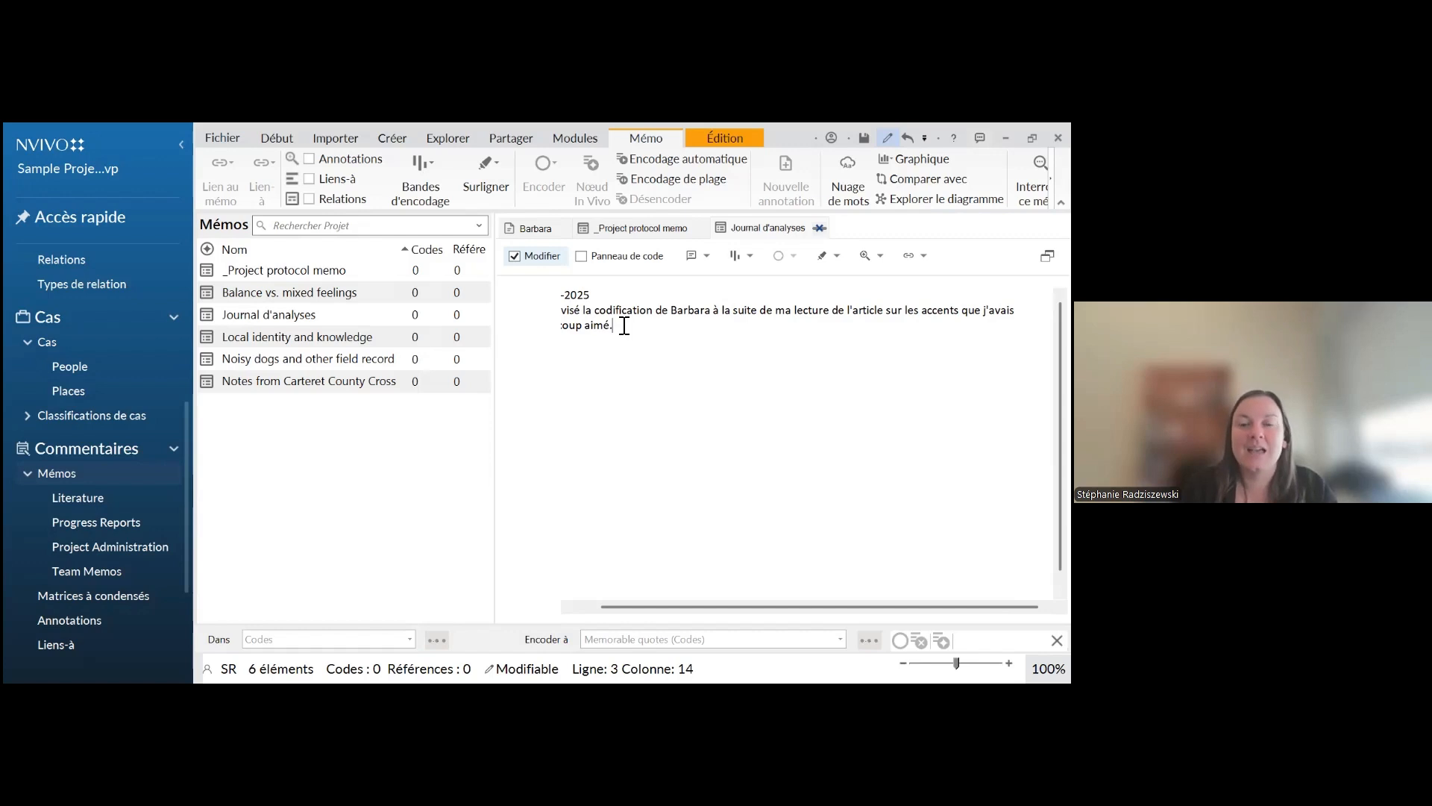
{"action": "left_click", "coordinate": [586, 606]}
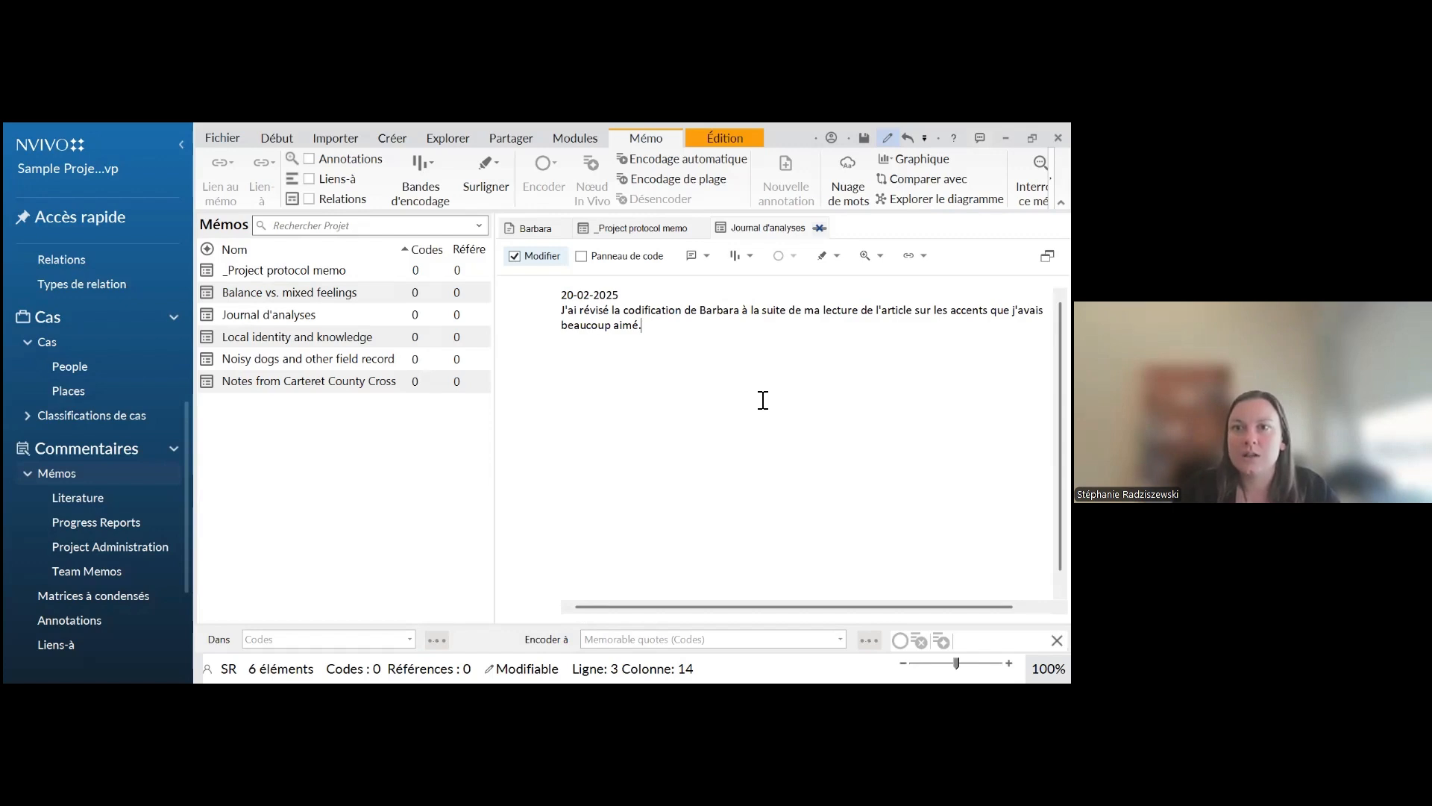
{"action": "left_click", "coordinate": [724, 138]}
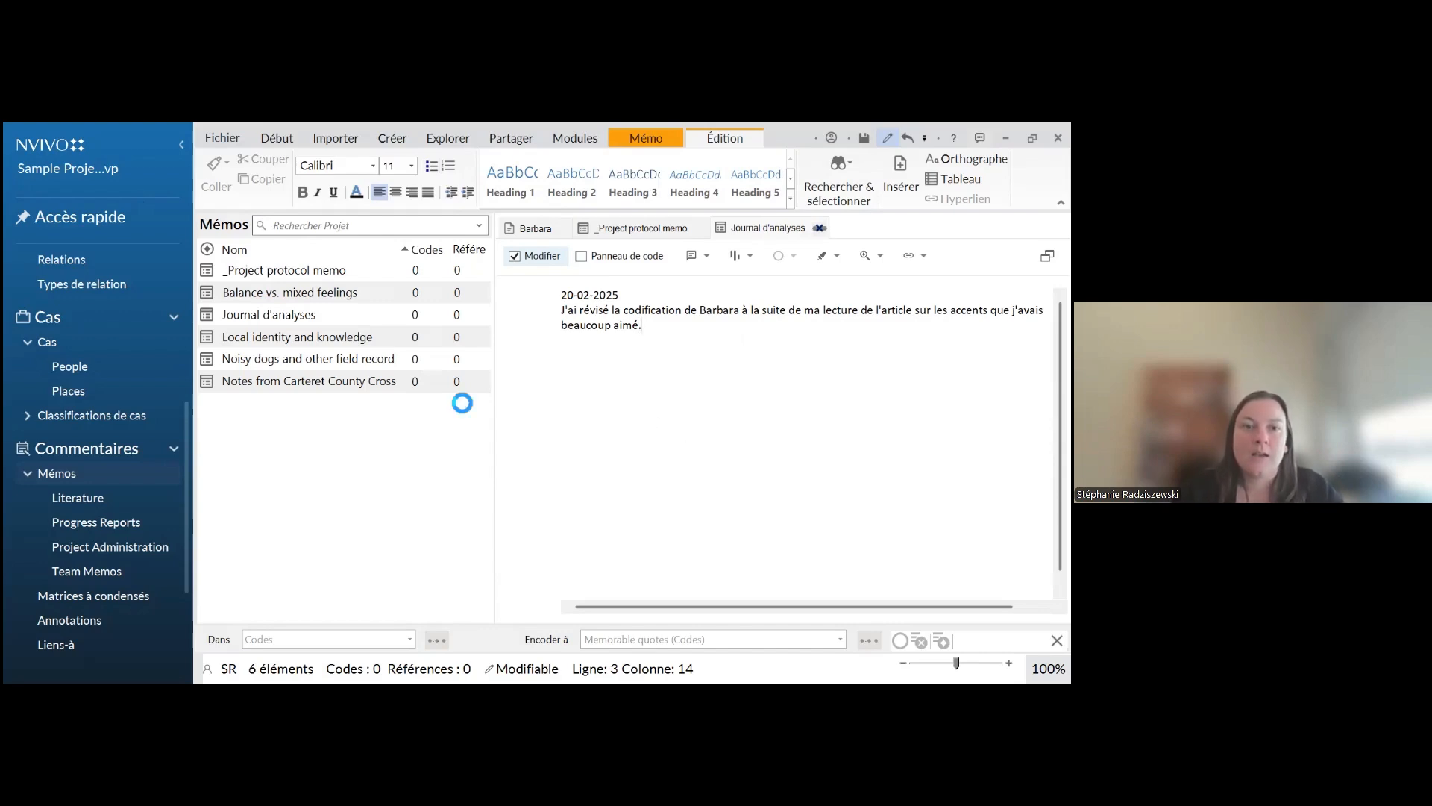
Open the memo "Noisy dogs and other field recording challenges" and look through its text
{"action": "left_click", "coordinate": [269, 362]}
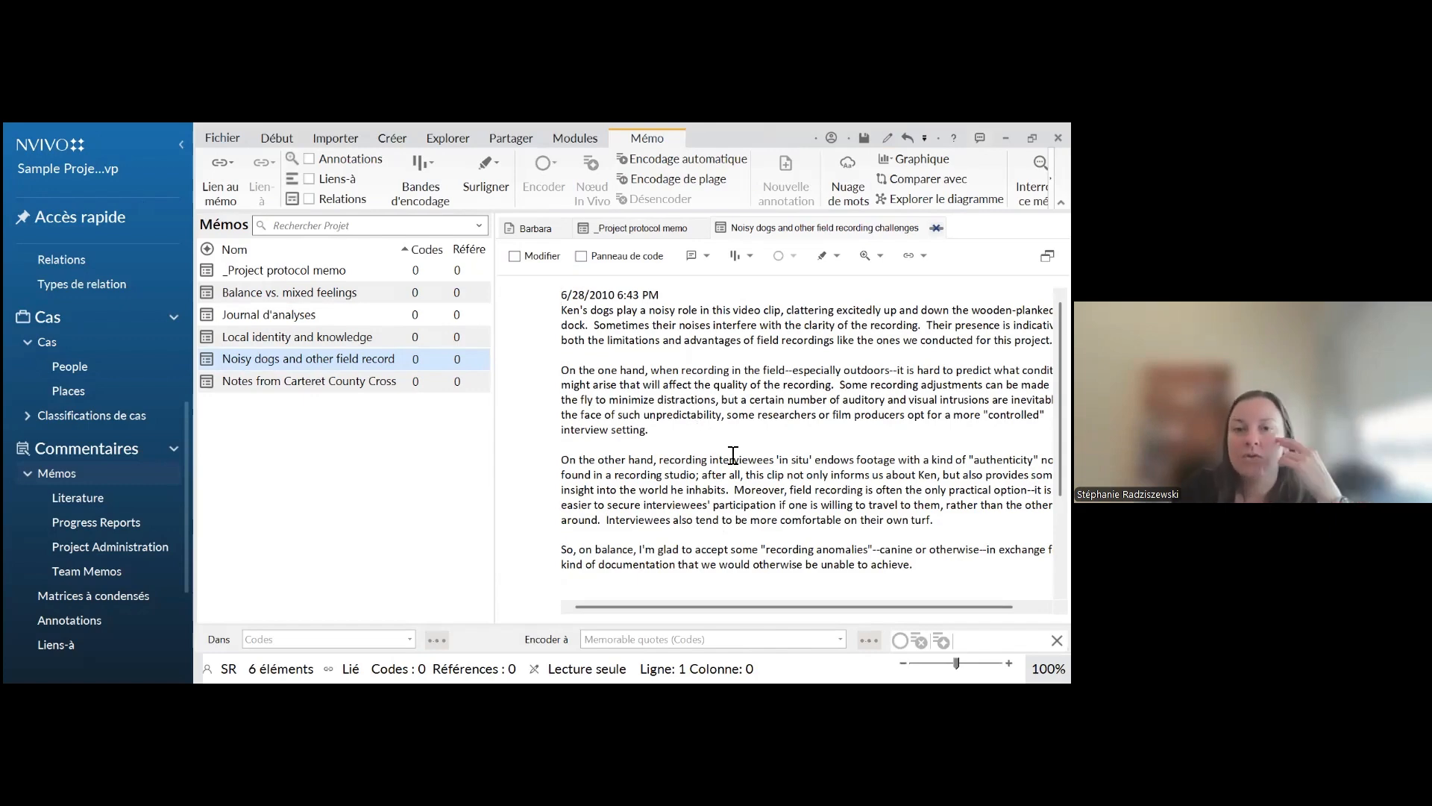
{"action": "scroll", "coordinate": [735, 452], "scroll_direction": "down", "scroll_amount": 3}
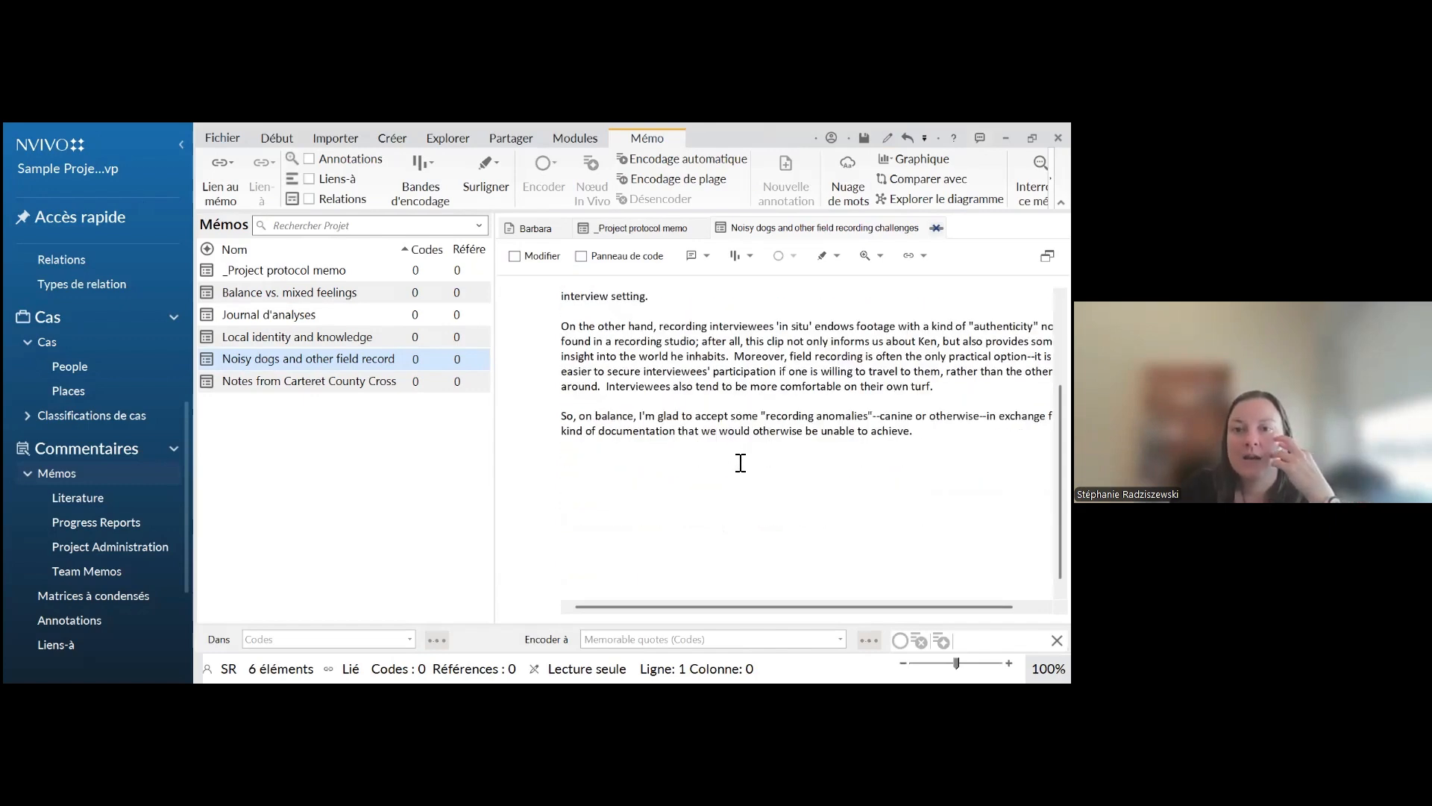
{"action": "scroll", "coordinate": [736, 463], "scroll_direction": "up", "scroll_amount": 3}
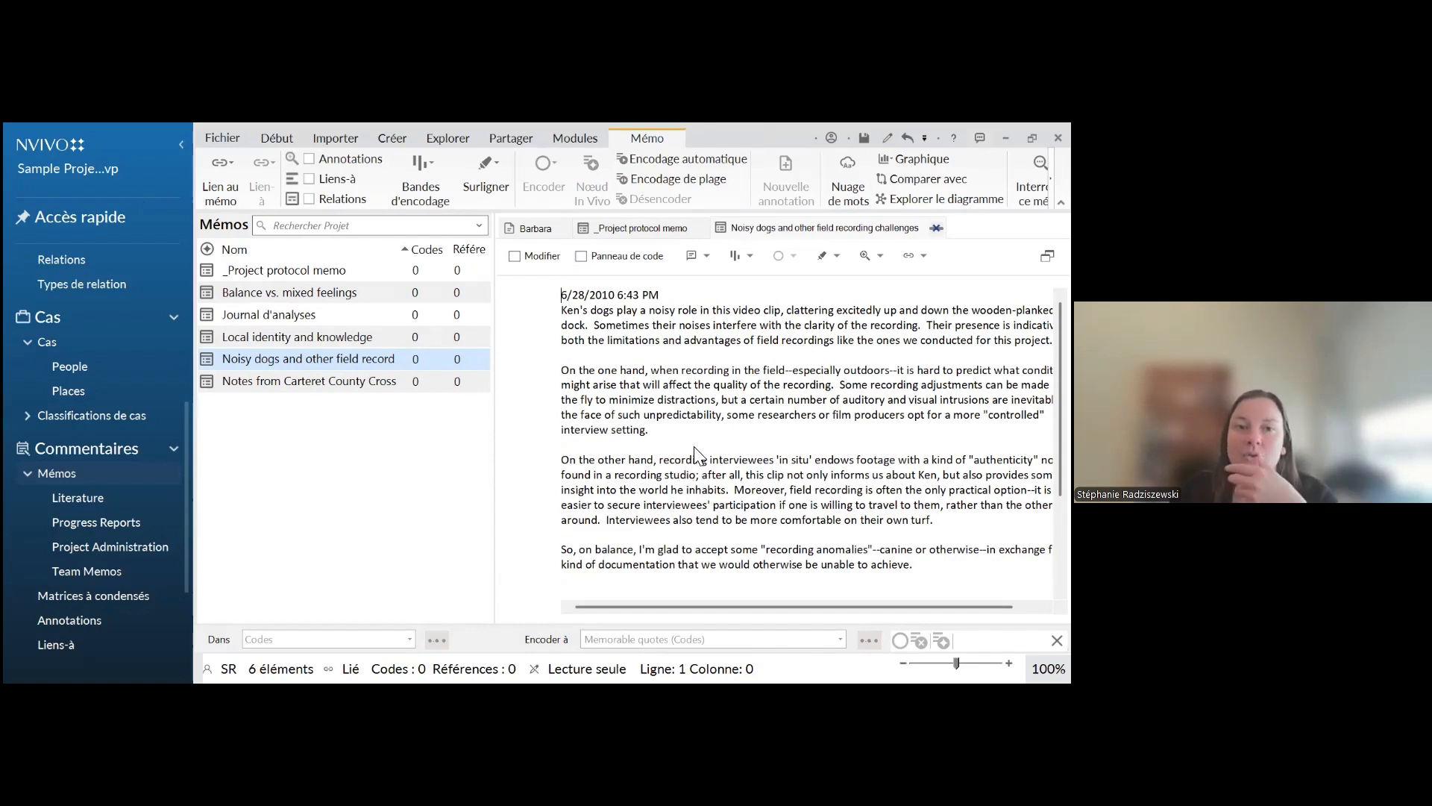
Open the memo "Local identity and knowledge" and look through its dated team entries and linked passages
{"action": "left_click", "coordinate": [291, 343]}
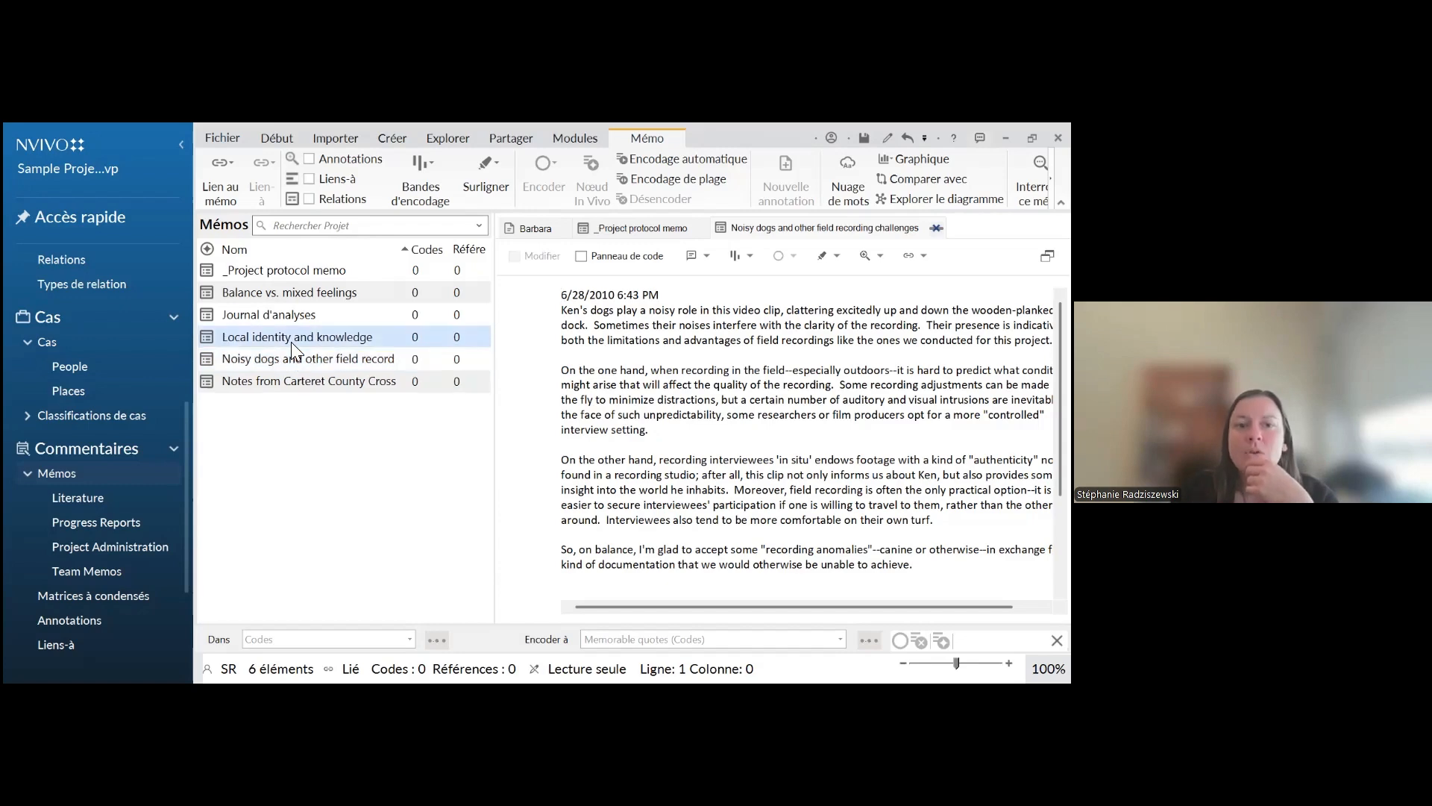
{"action": "double_click", "coordinate": [291, 342]}
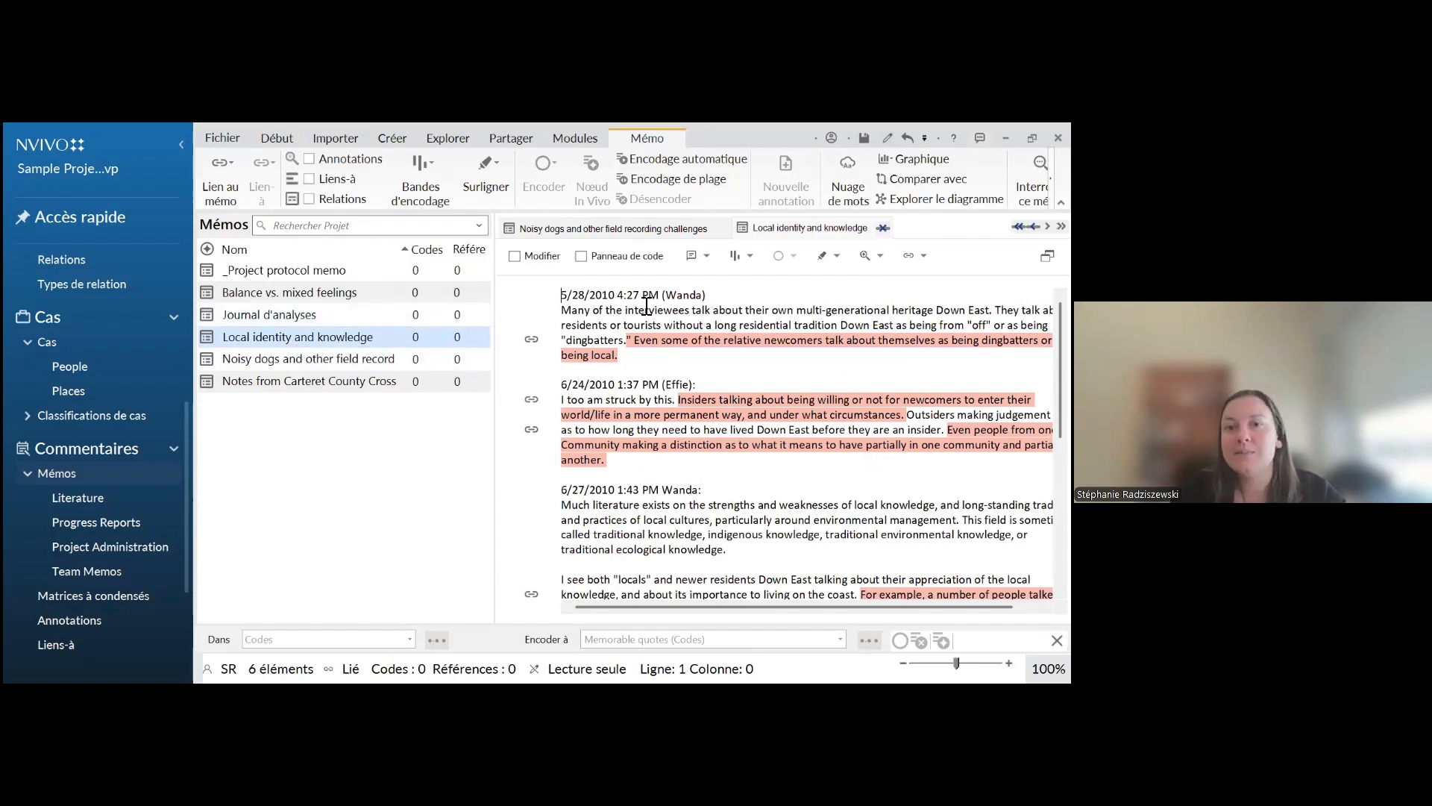
{"action": "scroll", "coordinate": [692, 421], "scroll_direction": "down", "scroll_amount": 5}
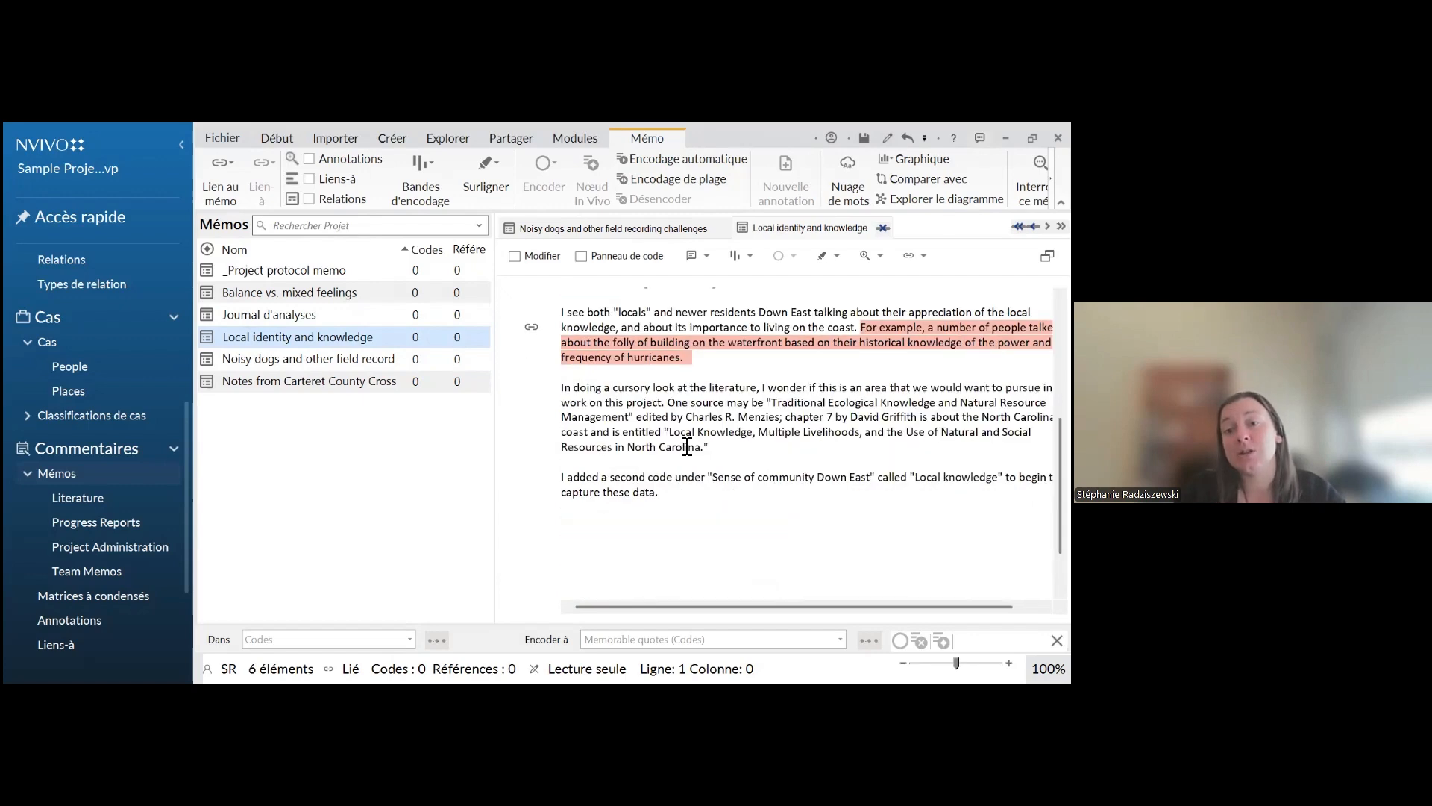
{"action": "scroll", "coordinate": [691, 446], "scroll_direction": "up", "scroll_amount": 5}
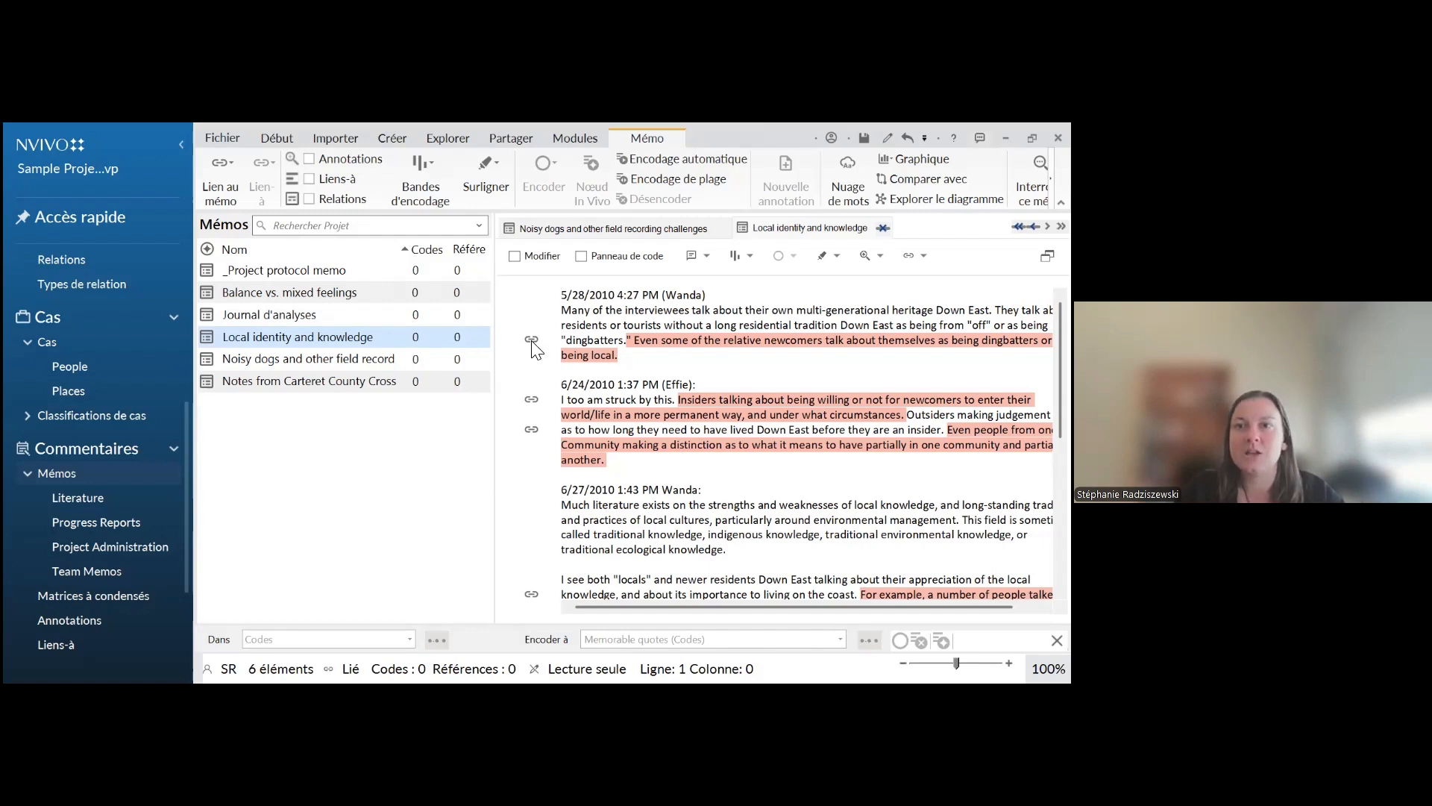
Follow the Lien-à of the passage on insiders and newcomers to its interview excerpt, and return to the "Local identity and knowledge" memo
{"action": "left_click", "coordinate": [719, 415]}
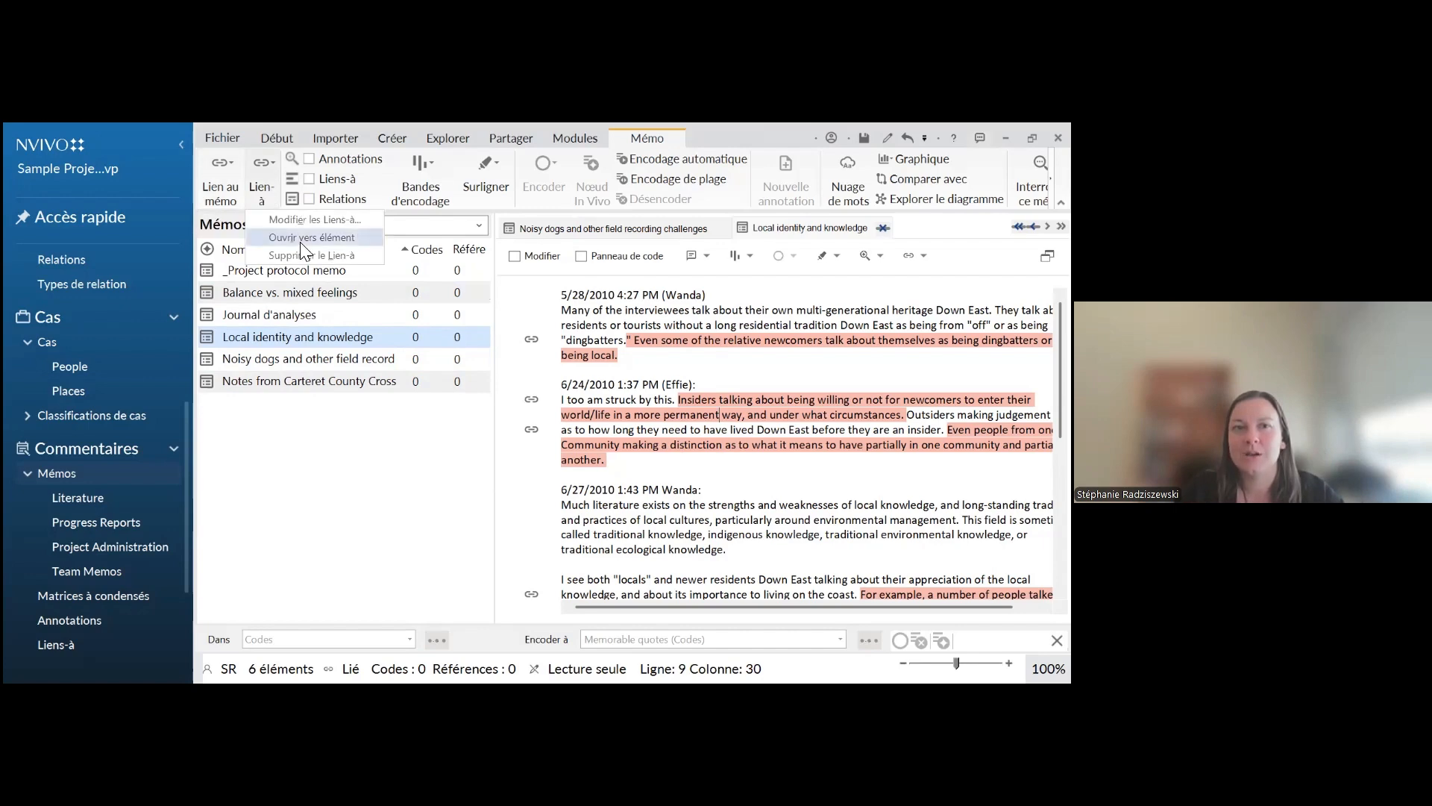
{"action": "left_click", "coordinate": [591, 353]}
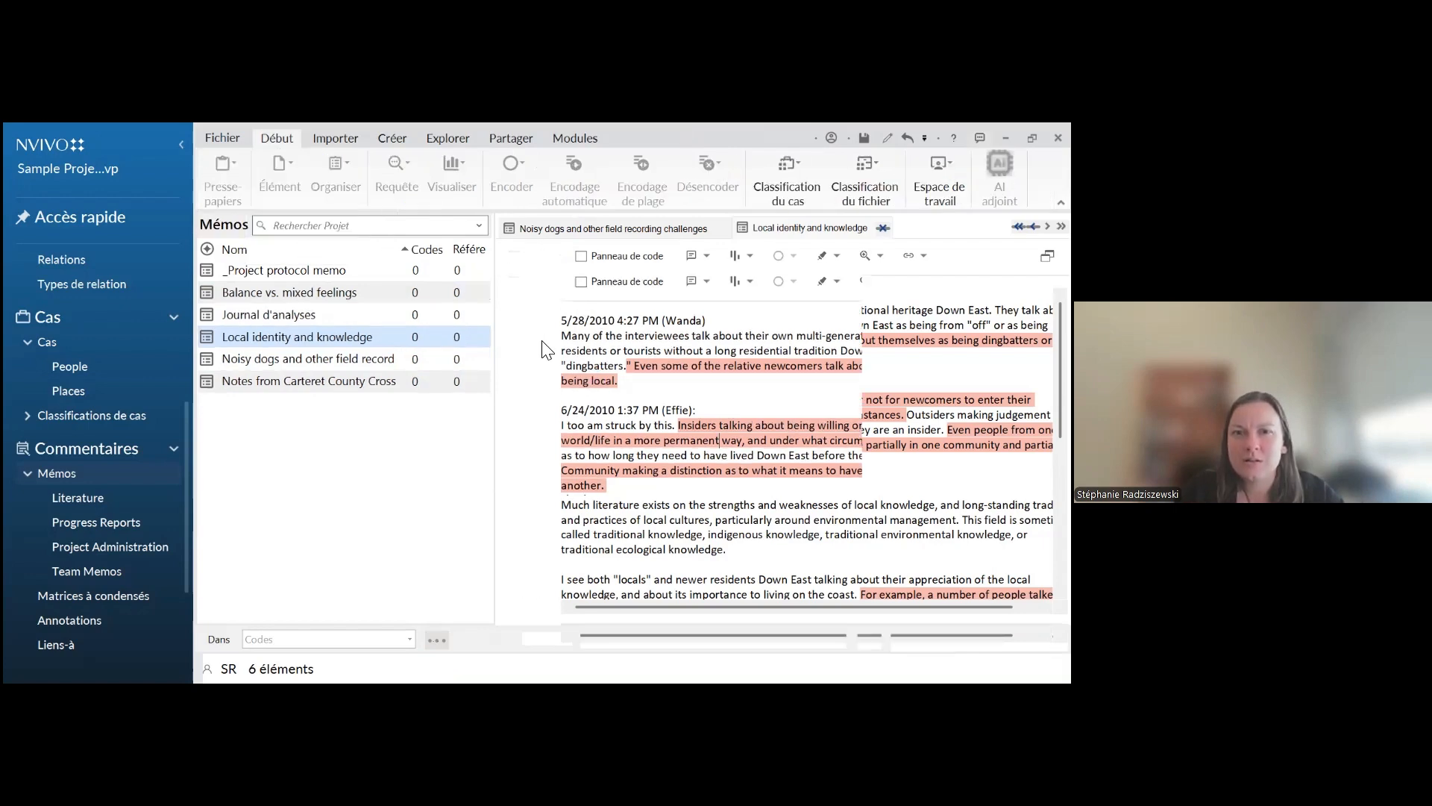
{"action": "scroll", "coordinate": [646, 503], "scroll_direction": "down", "scroll_amount": 1}
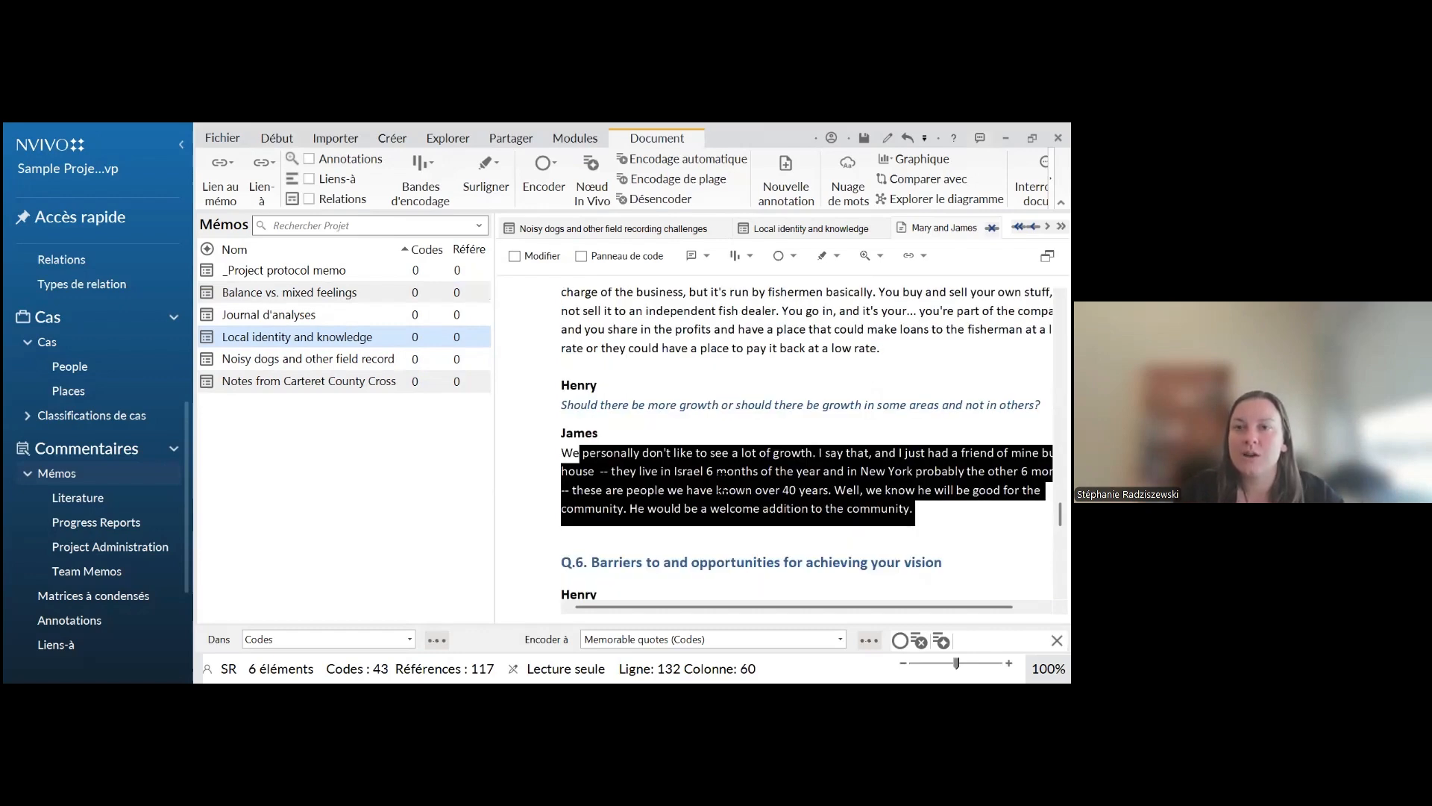
{"action": "left_click", "coordinate": [811, 228]}
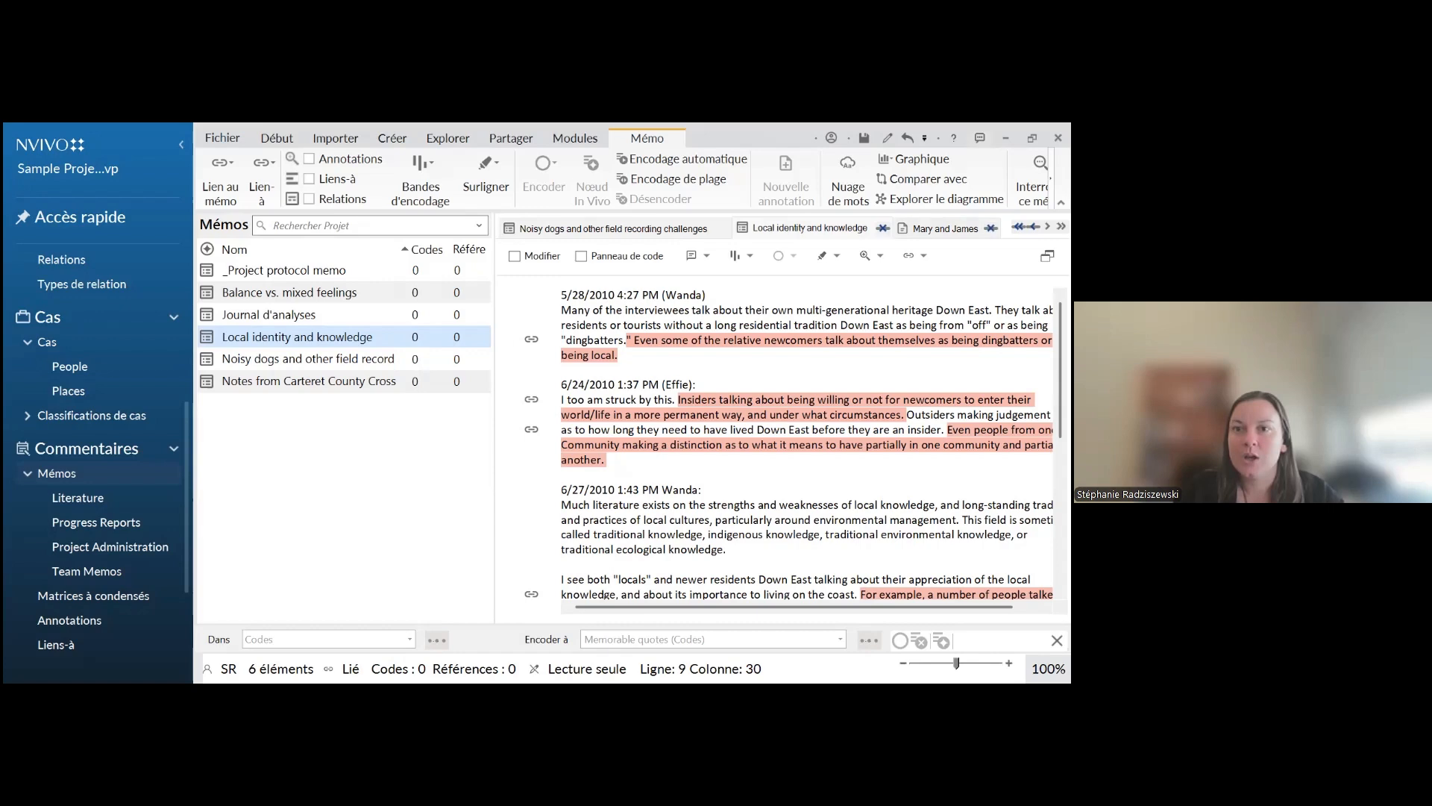
Return to the linked interview and view the new Lien-à settings for its selected passage on growth
{"action": "left_click", "coordinate": [945, 228]}
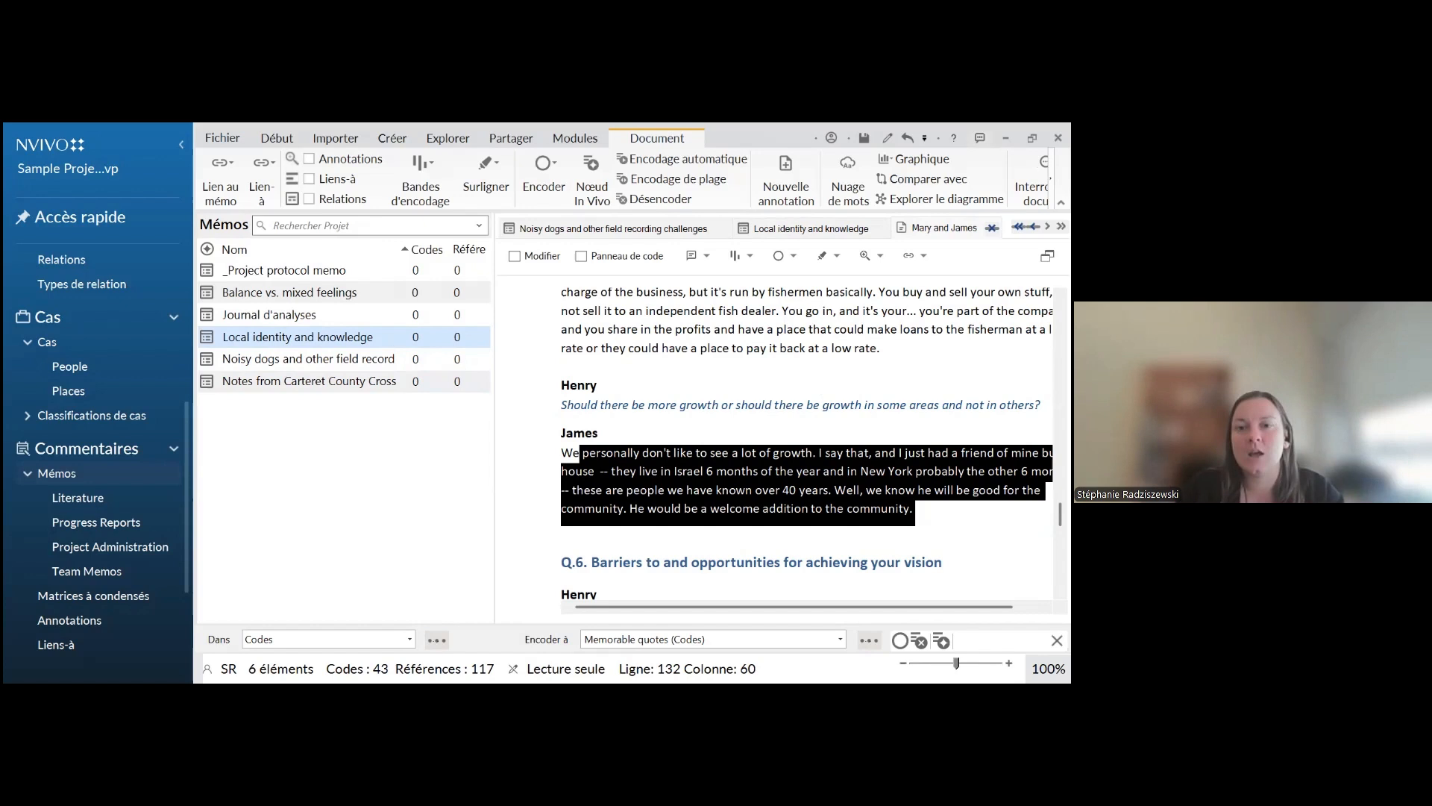
{"action": "right_click", "coordinate": [644, 471]}
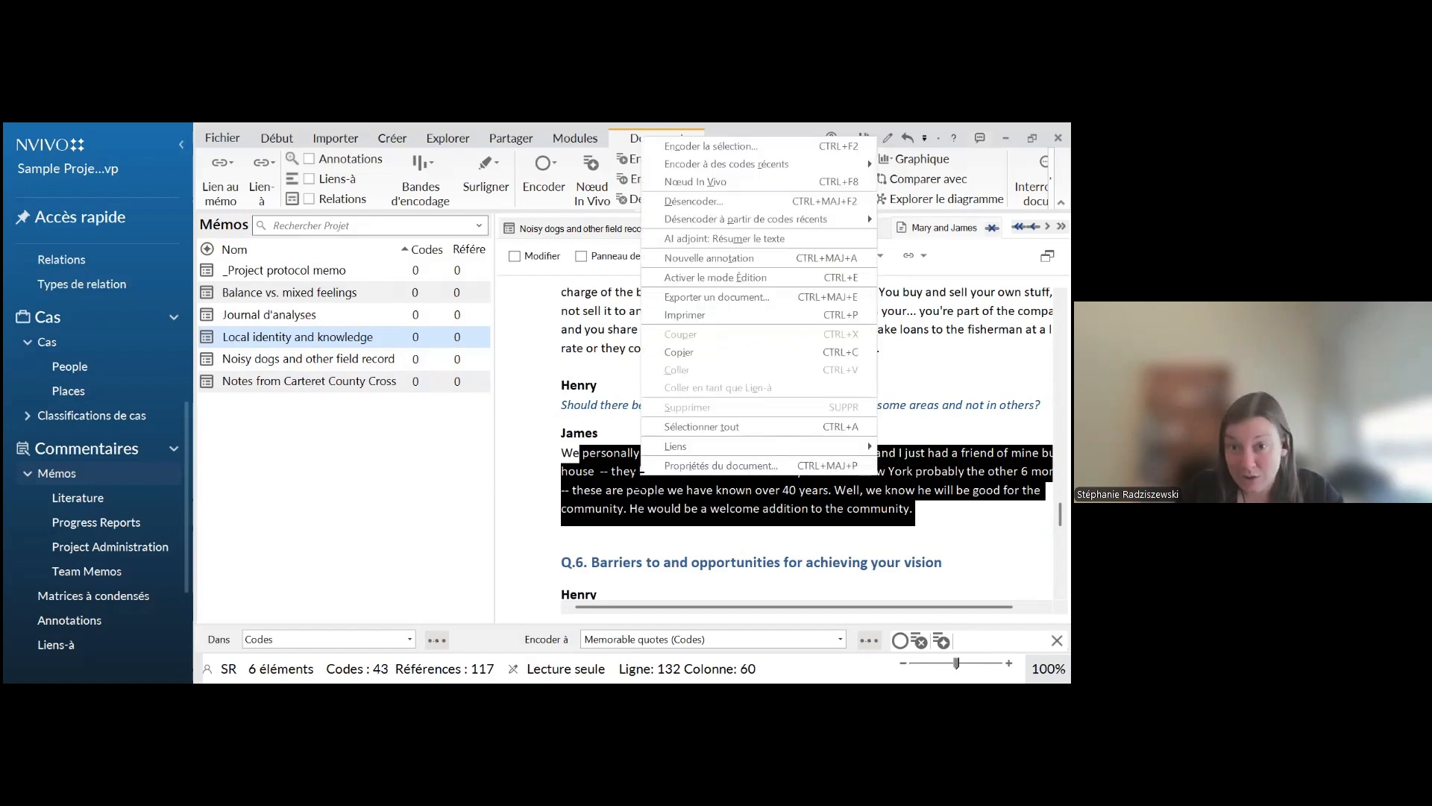
{"action": "mouse_move", "coordinate": [673, 447]}
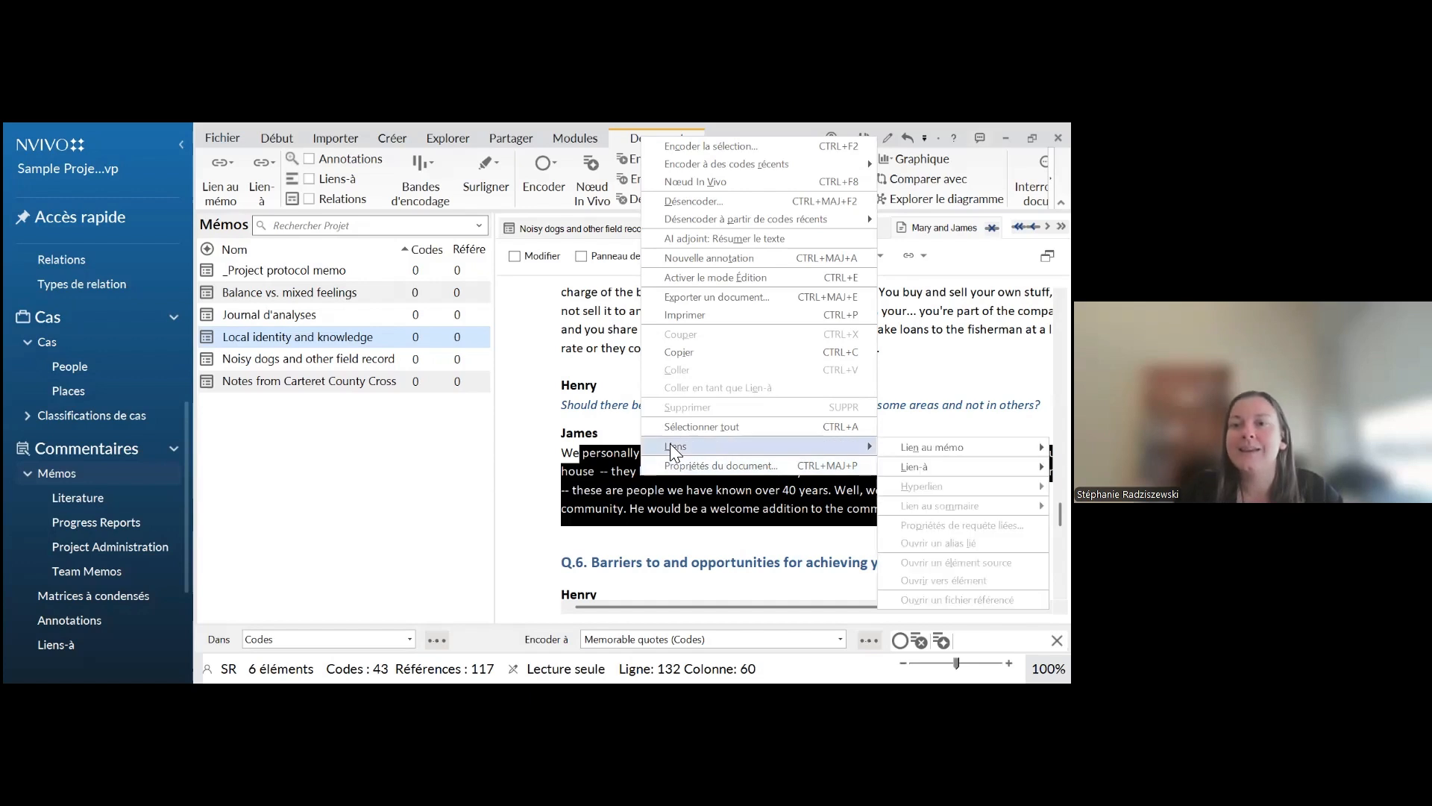
{"action": "mouse_move", "coordinate": [933, 447]}
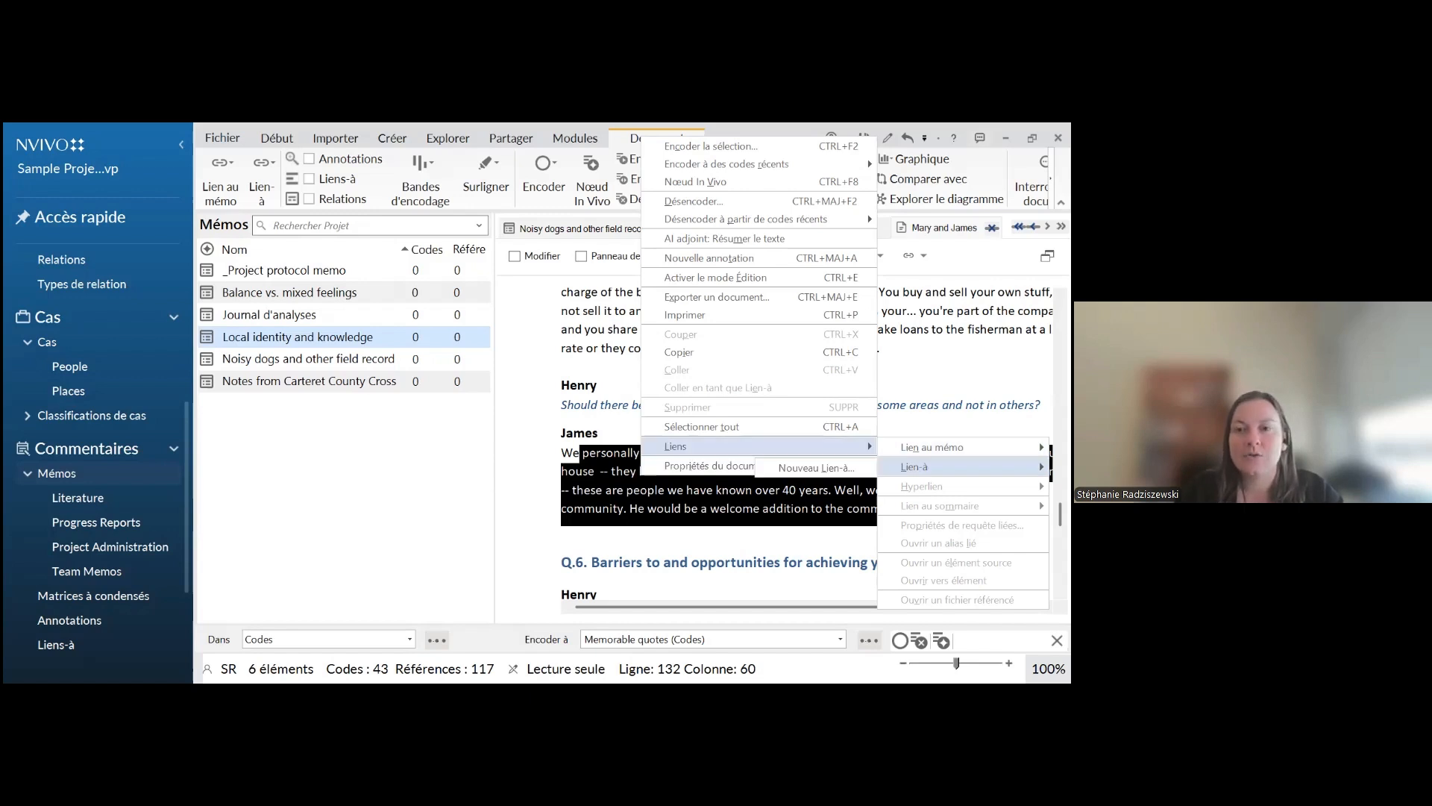
{"action": "left_click", "coordinate": [816, 468]}
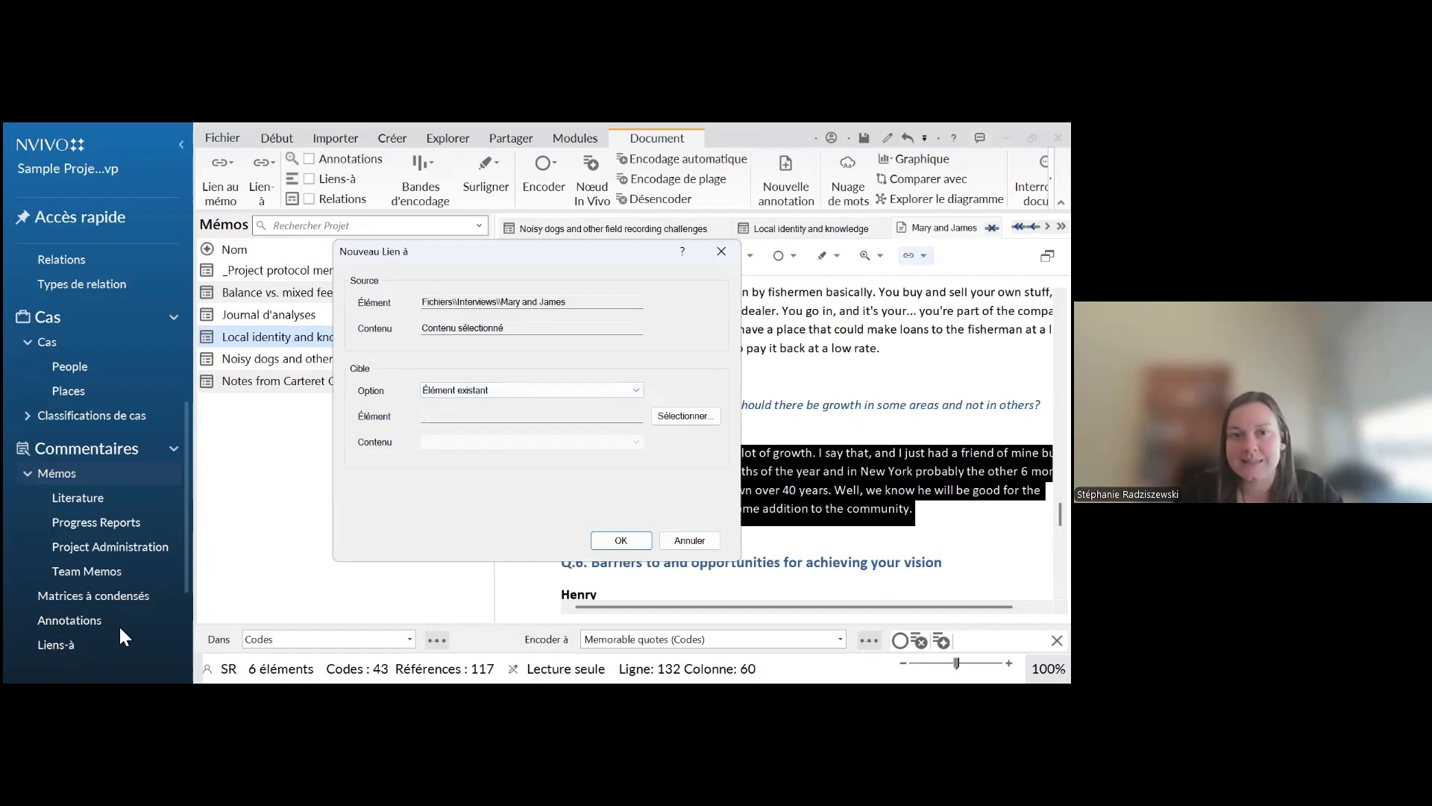
{"action": "left_click", "coordinate": [697, 544]}
Link the interview to a new memo named "Sentiment communauté"
{"action": "right_click", "coordinate": [813, 500]}
{"action": "mouse_move", "coordinate": [845, 473]}
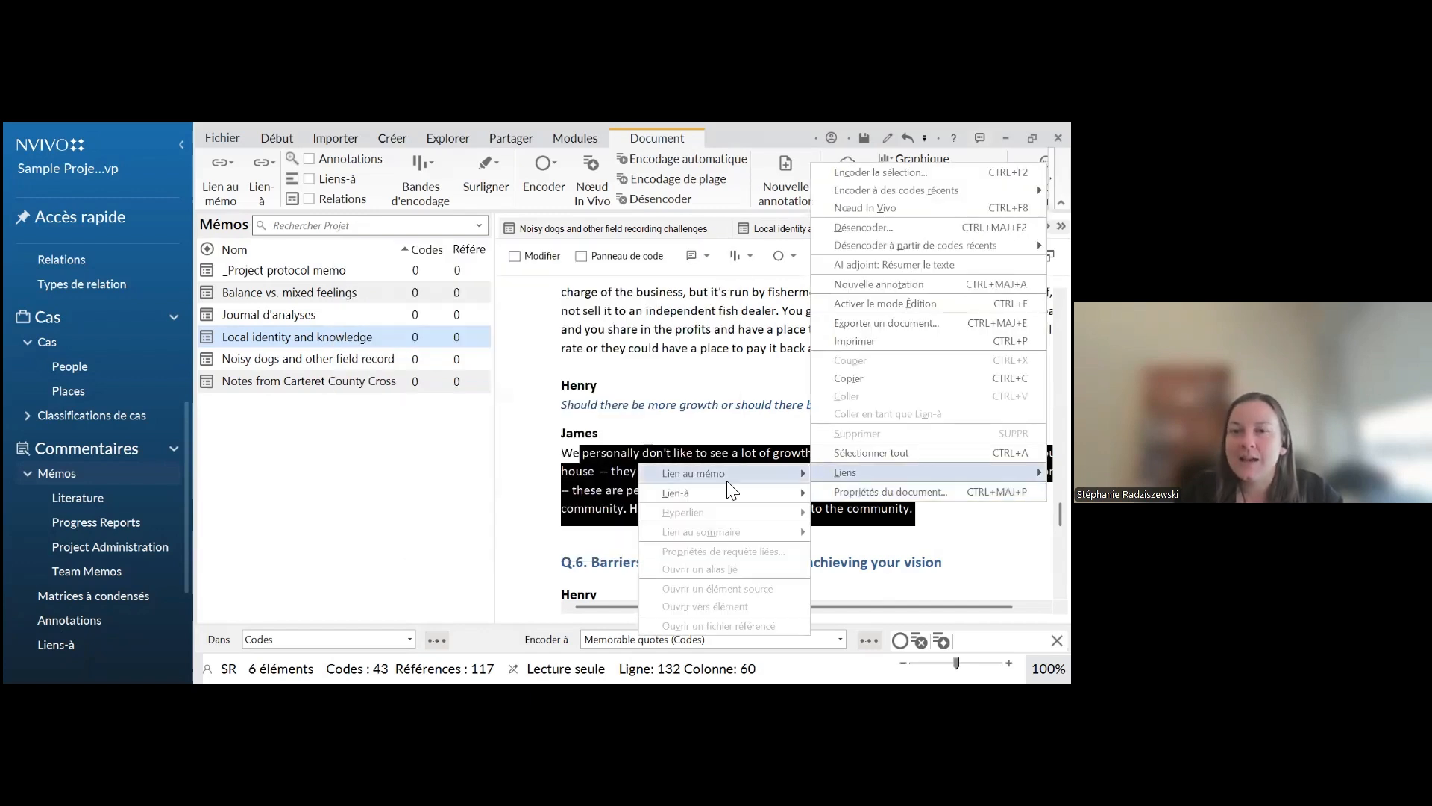
{"action": "mouse_move", "coordinate": [718, 477]}
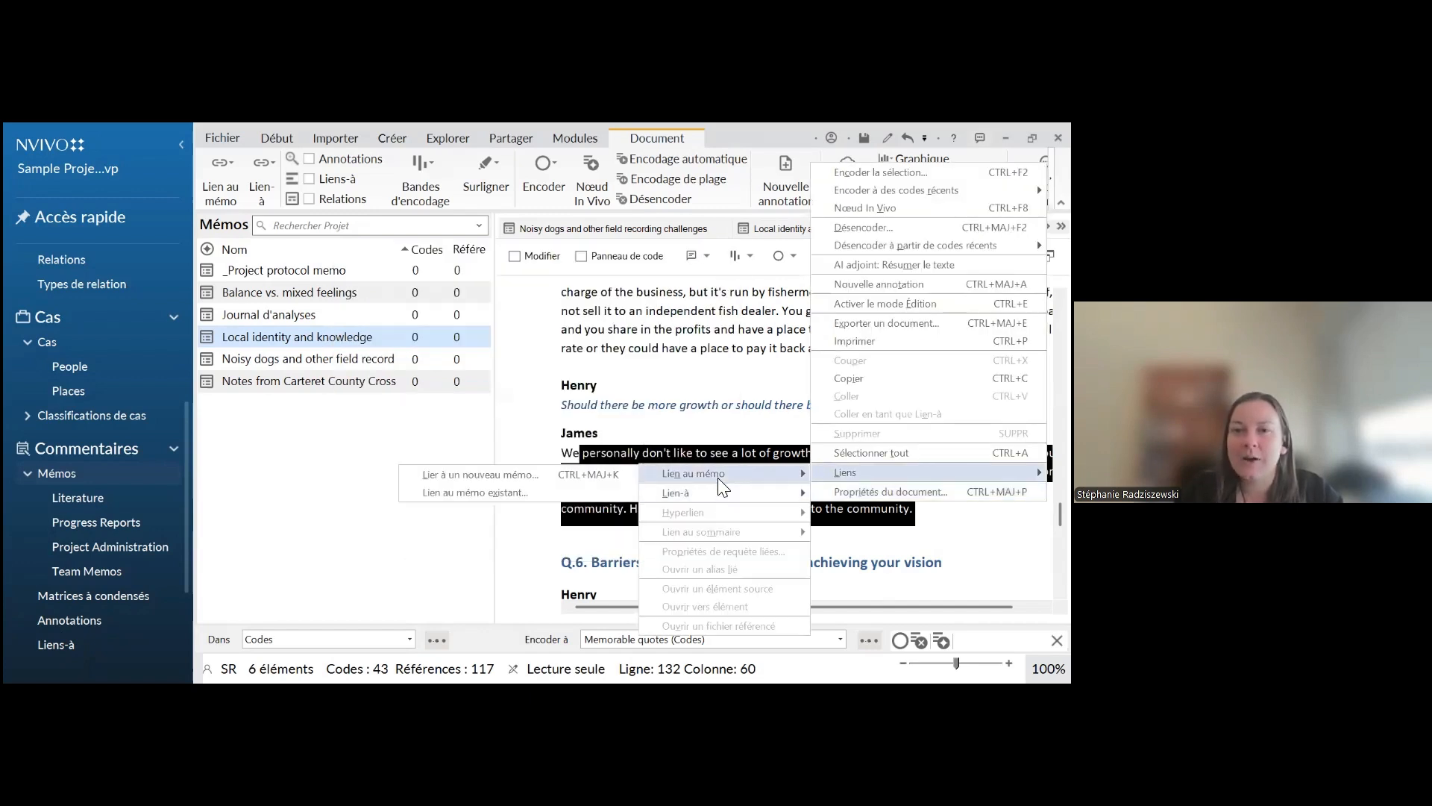
{"action": "left_click", "coordinate": [448, 475]}
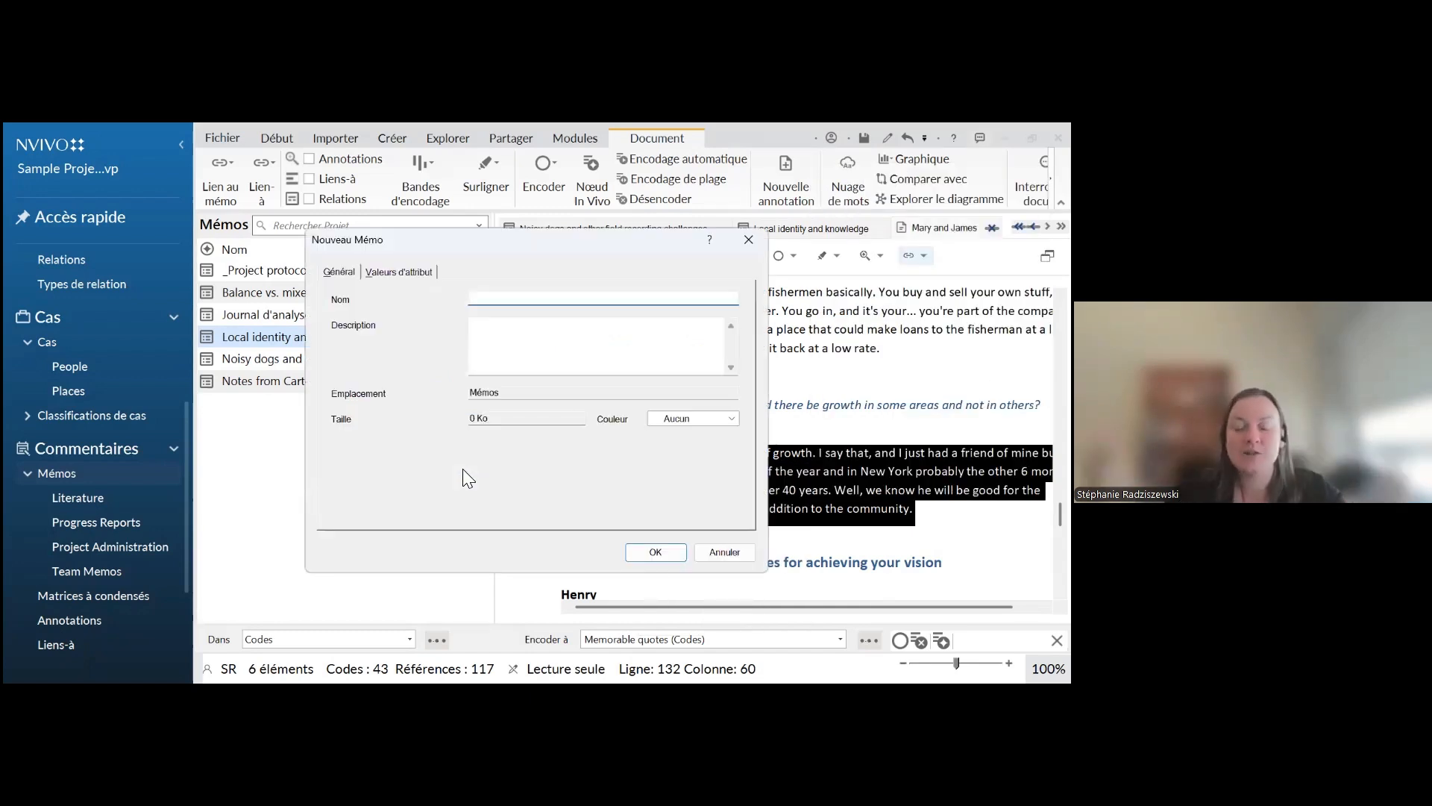
{"action": "type", "text": "Sentiment communauté"}
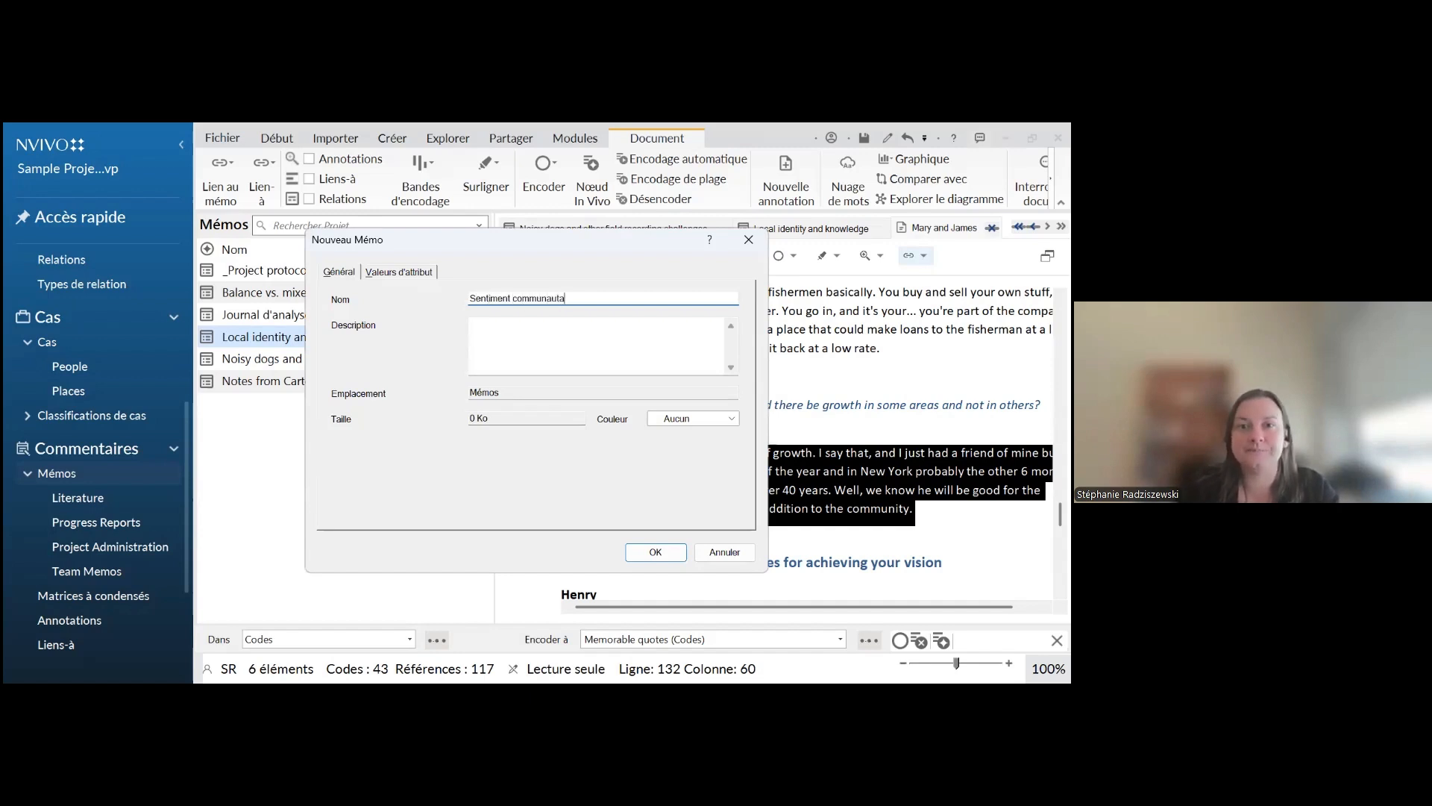
{"action": "key", "text": "Return"}
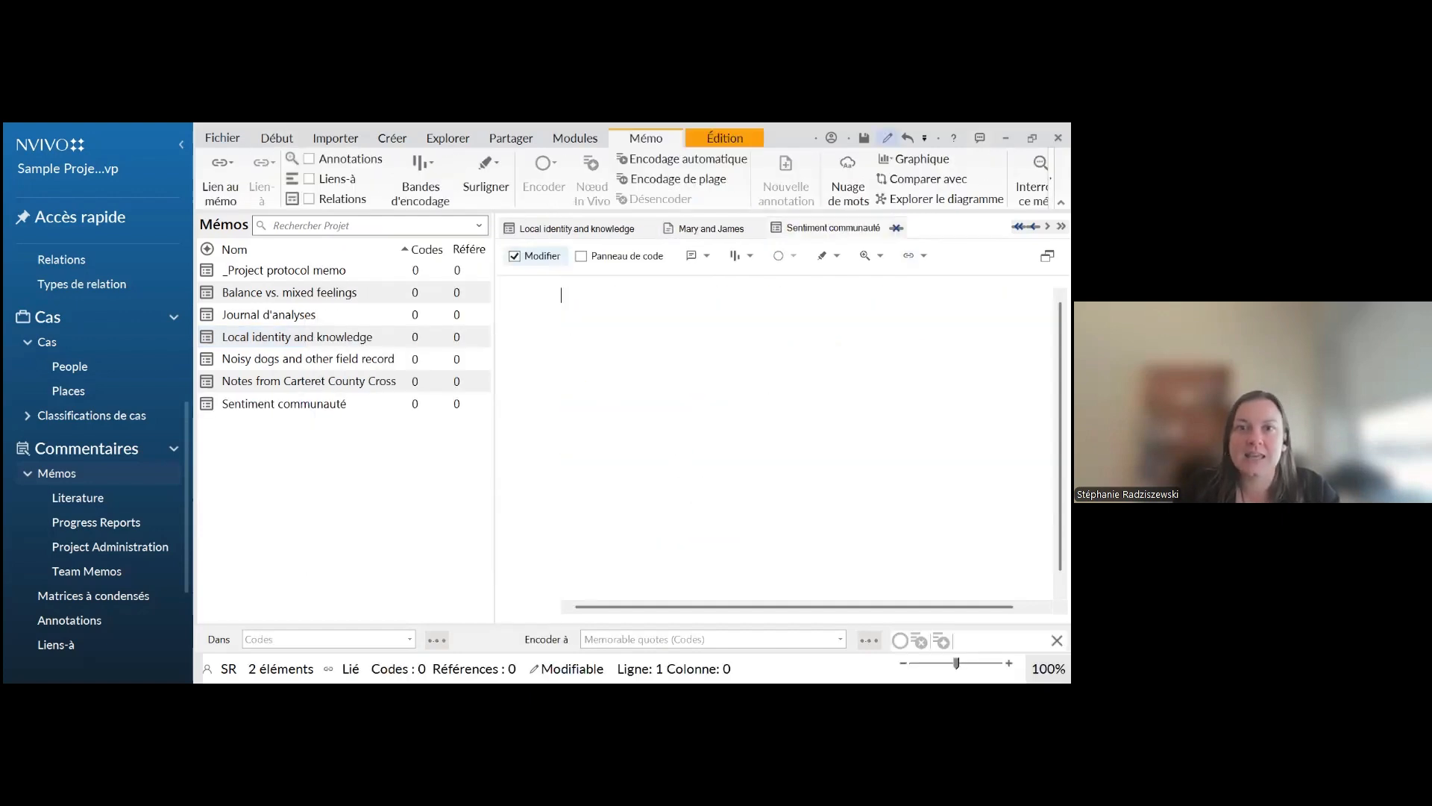
Close the new memo and the interview, and reopen "Sentiment communauté" from the project's memos
{"action": "left_click", "coordinate": [896, 228]}
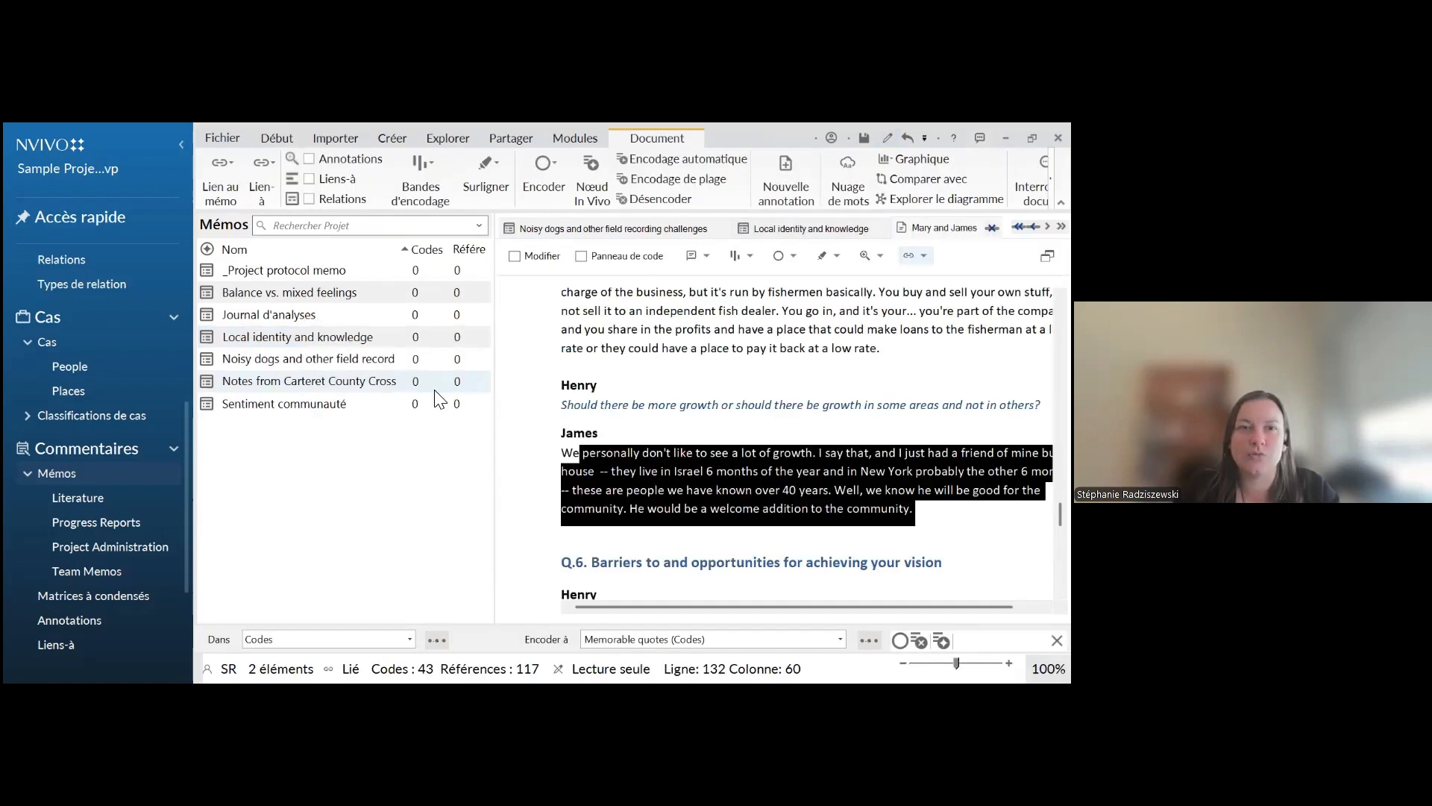
{"action": "left_click", "coordinate": [270, 405]}
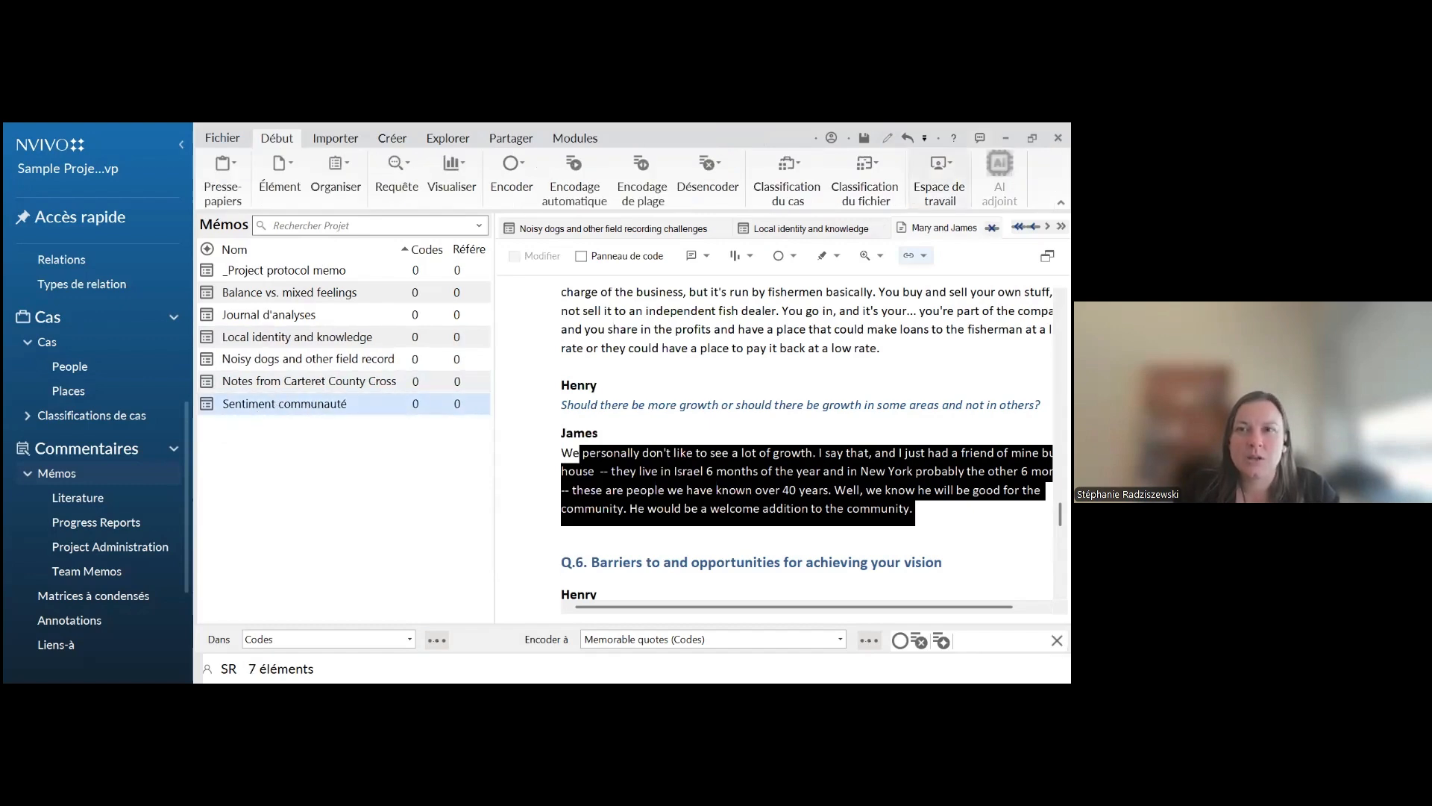
{"action": "left_click", "coordinate": [991, 228]}
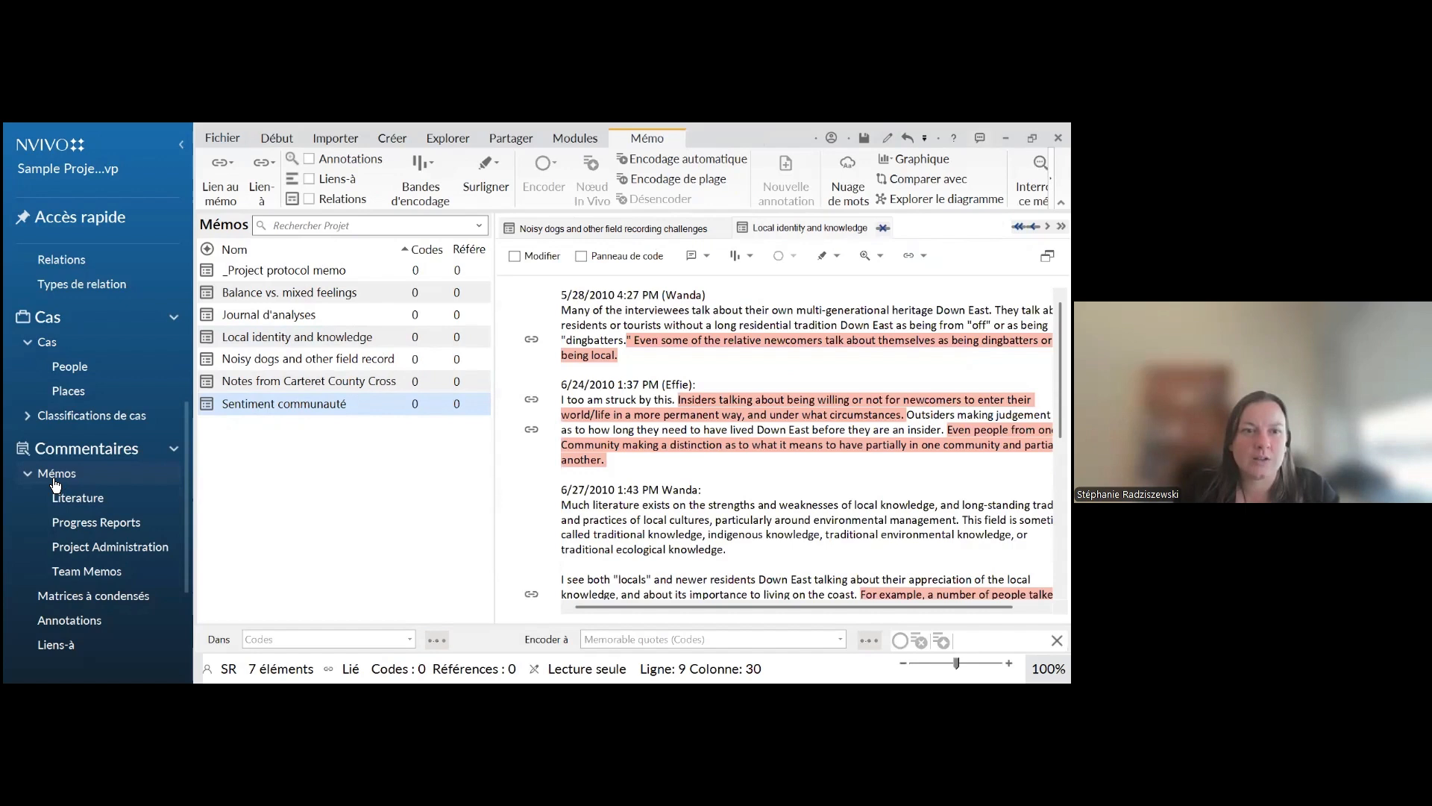
{"action": "left_click", "coordinate": [56, 482]}
{"action": "left_click", "coordinate": [262, 406]}
{"action": "double_click", "coordinate": [267, 406]}
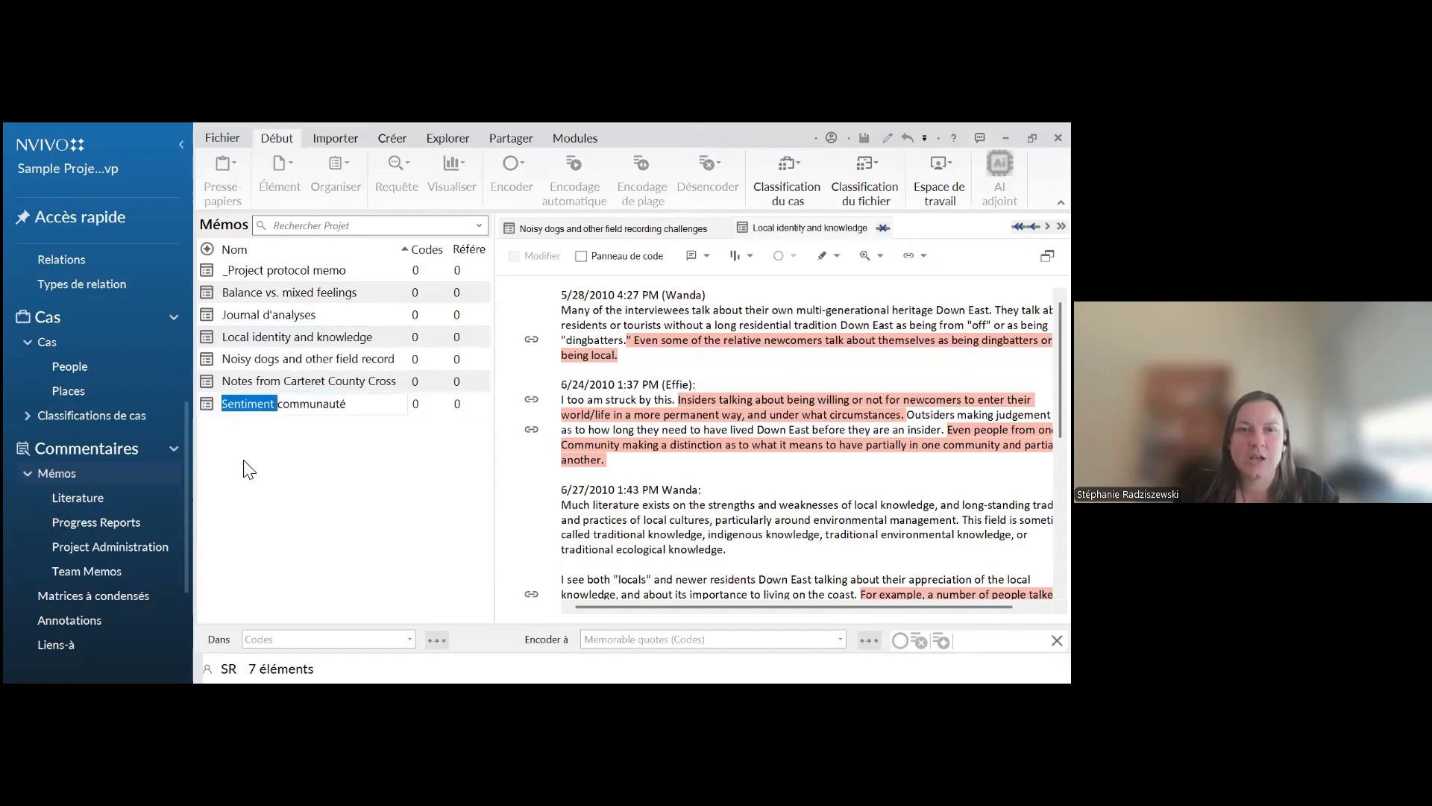
{"action": "double_click", "coordinate": [215, 404]}
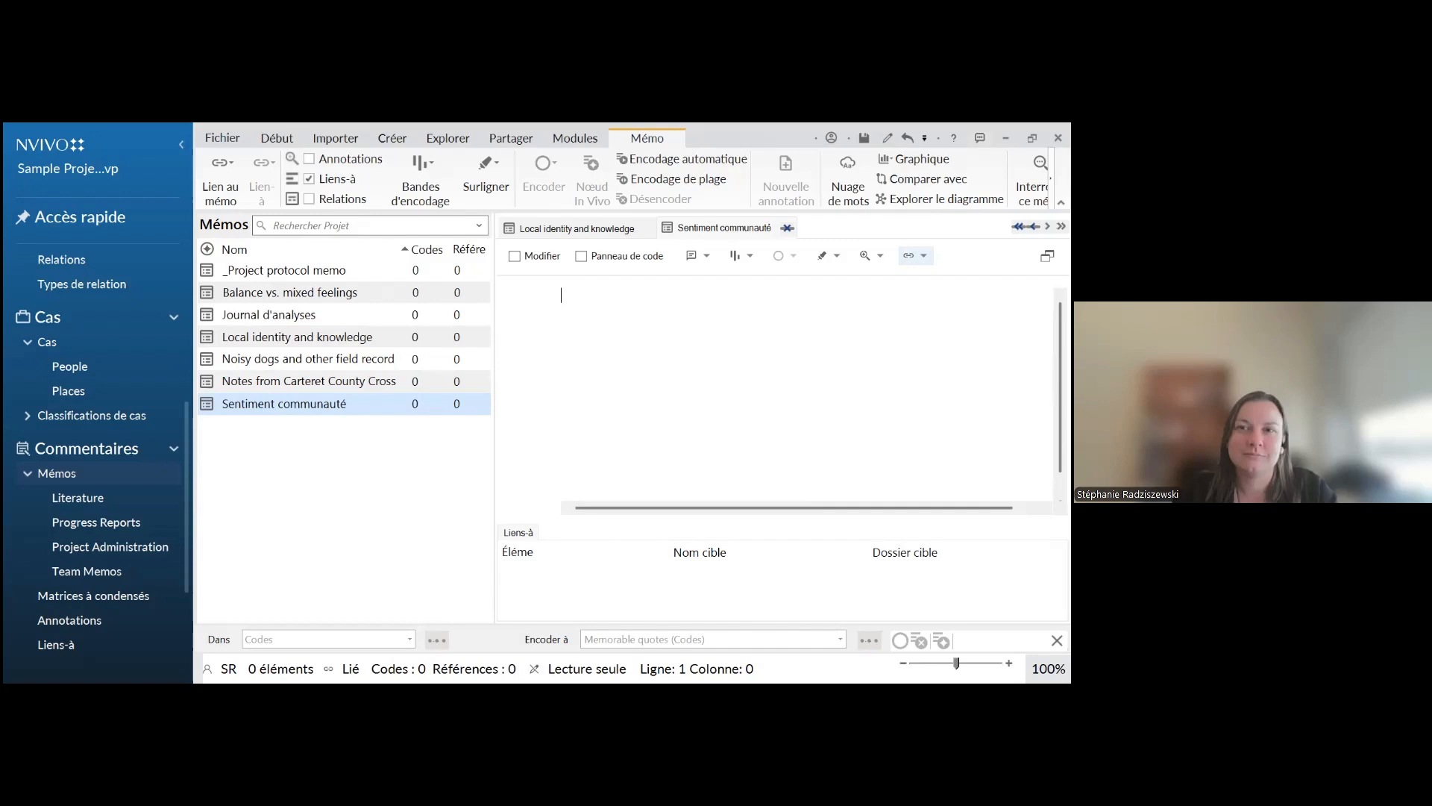
Hide the memo's Liens-à list and open the interview linked to the memo
{"action": "left_click", "coordinate": [923, 256]}
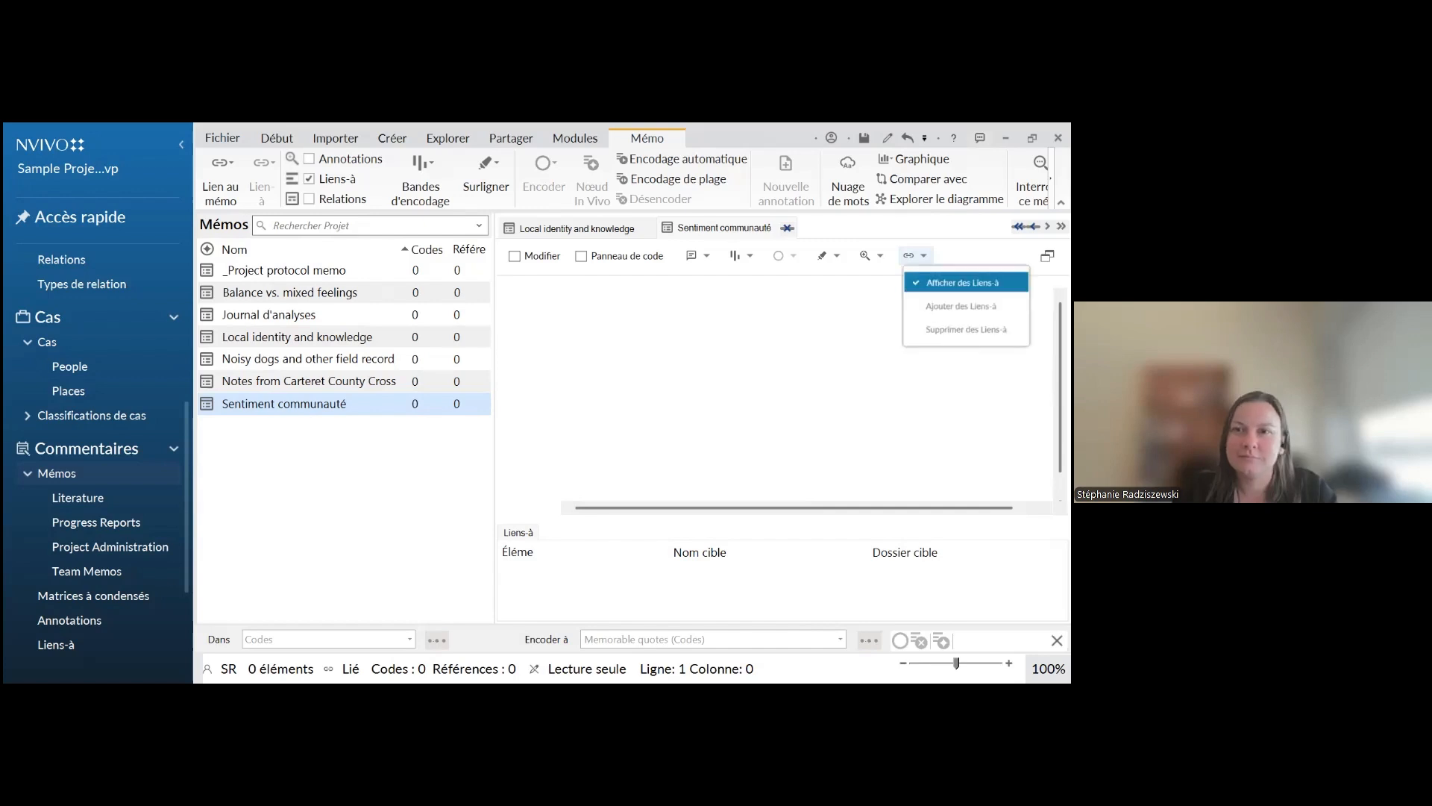
{"action": "left_click", "coordinate": [962, 282]}
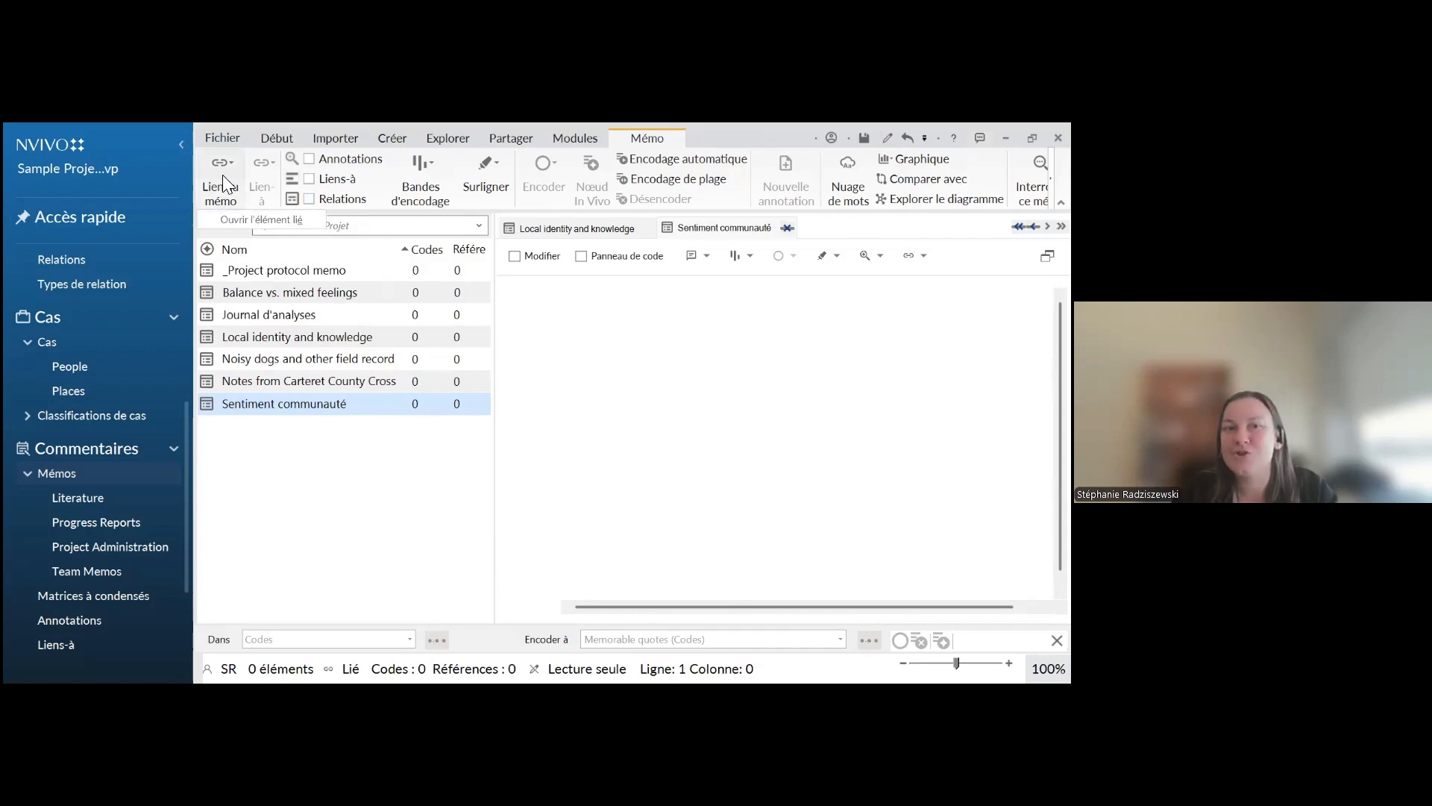
{"action": "left_click", "coordinate": [242, 220]}
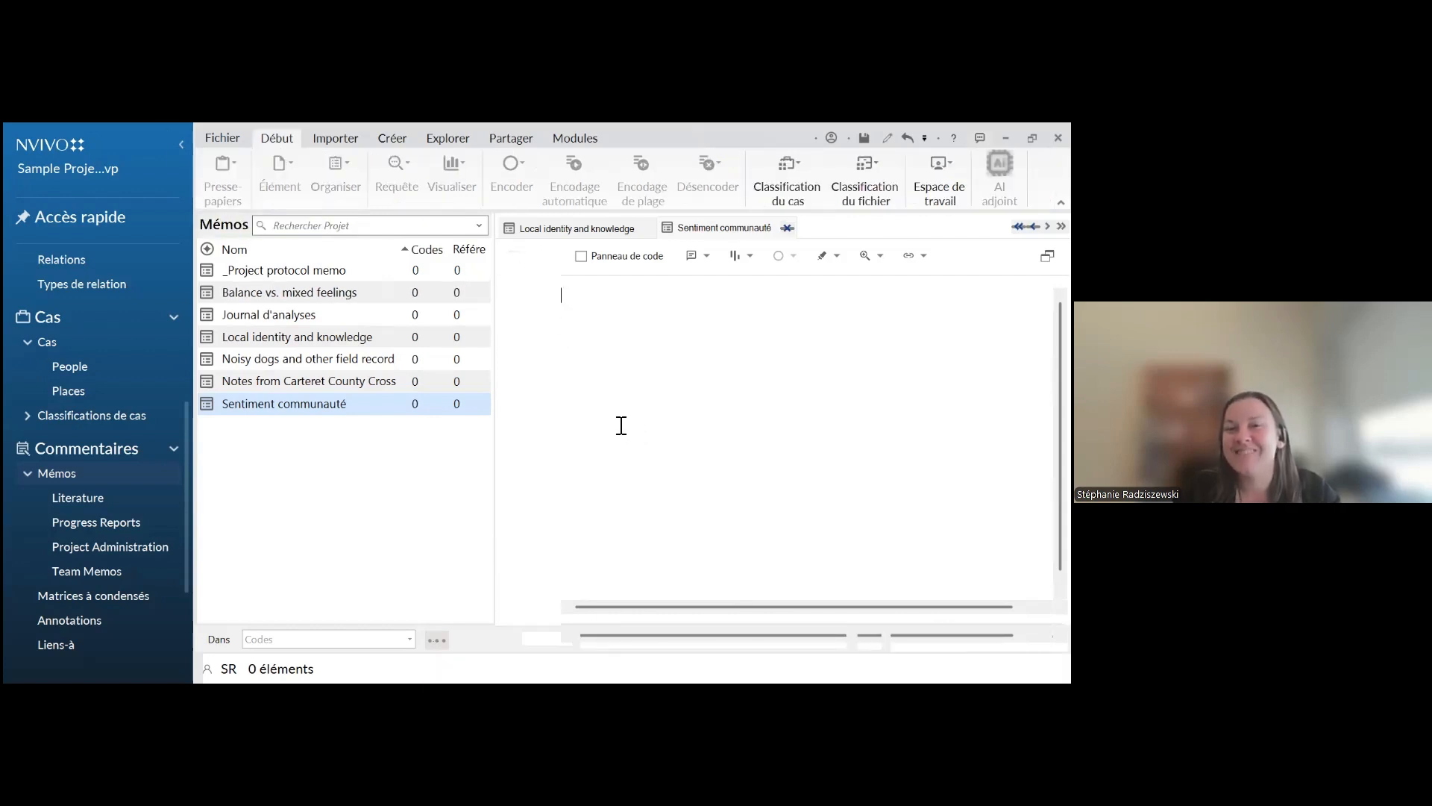
{"action": "scroll", "coordinate": [694, 453], "scroll_direction": "down", "scroll_amount": 10}
{"action": "scroll", "coordinate": [694, 453], "scroll_direction": "up", "scroll_amount": 10}
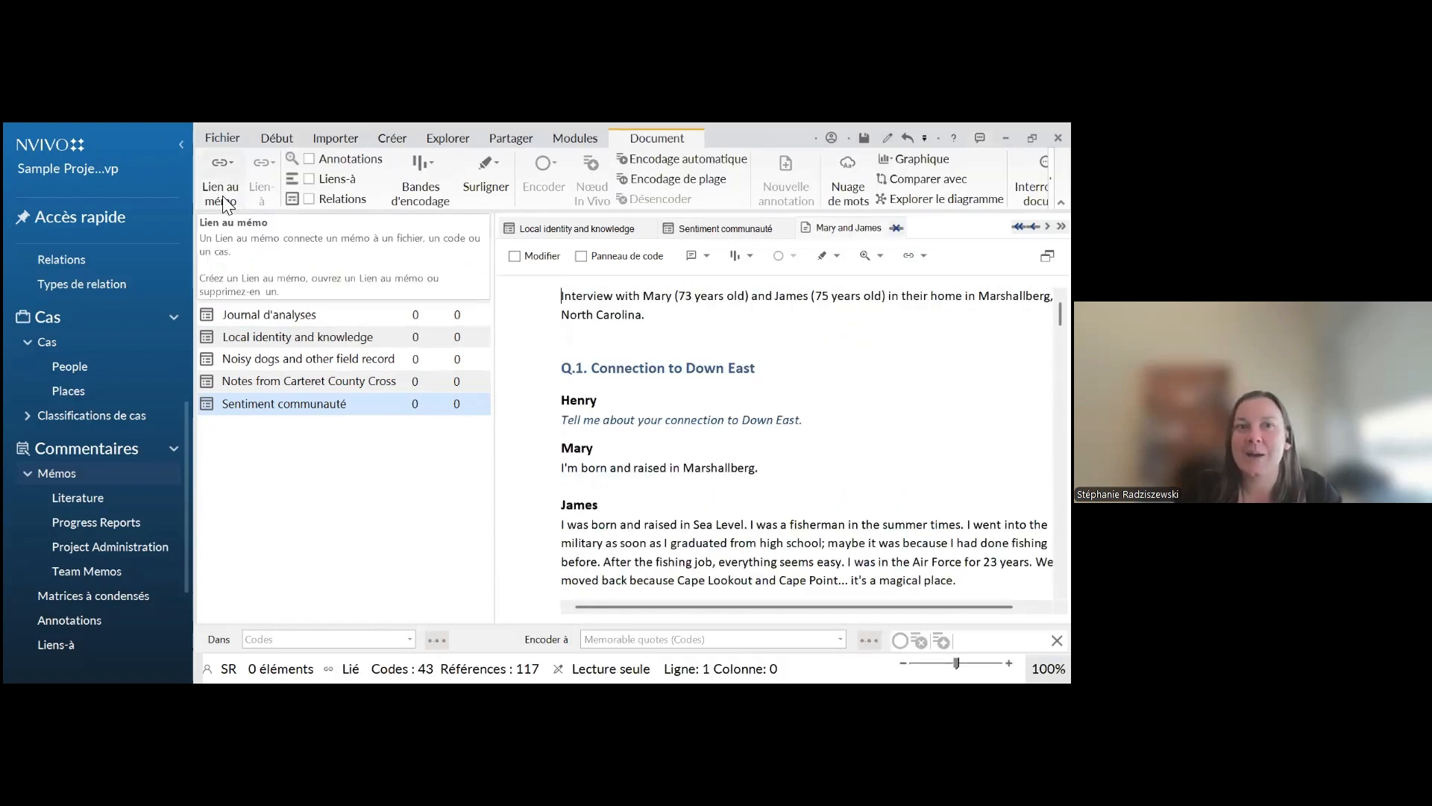
Examine the interview's memo-link options and the commands available for a selected passage about finishing high school and fishing
{"action": "left_click", "coordinate": [213, 172]}
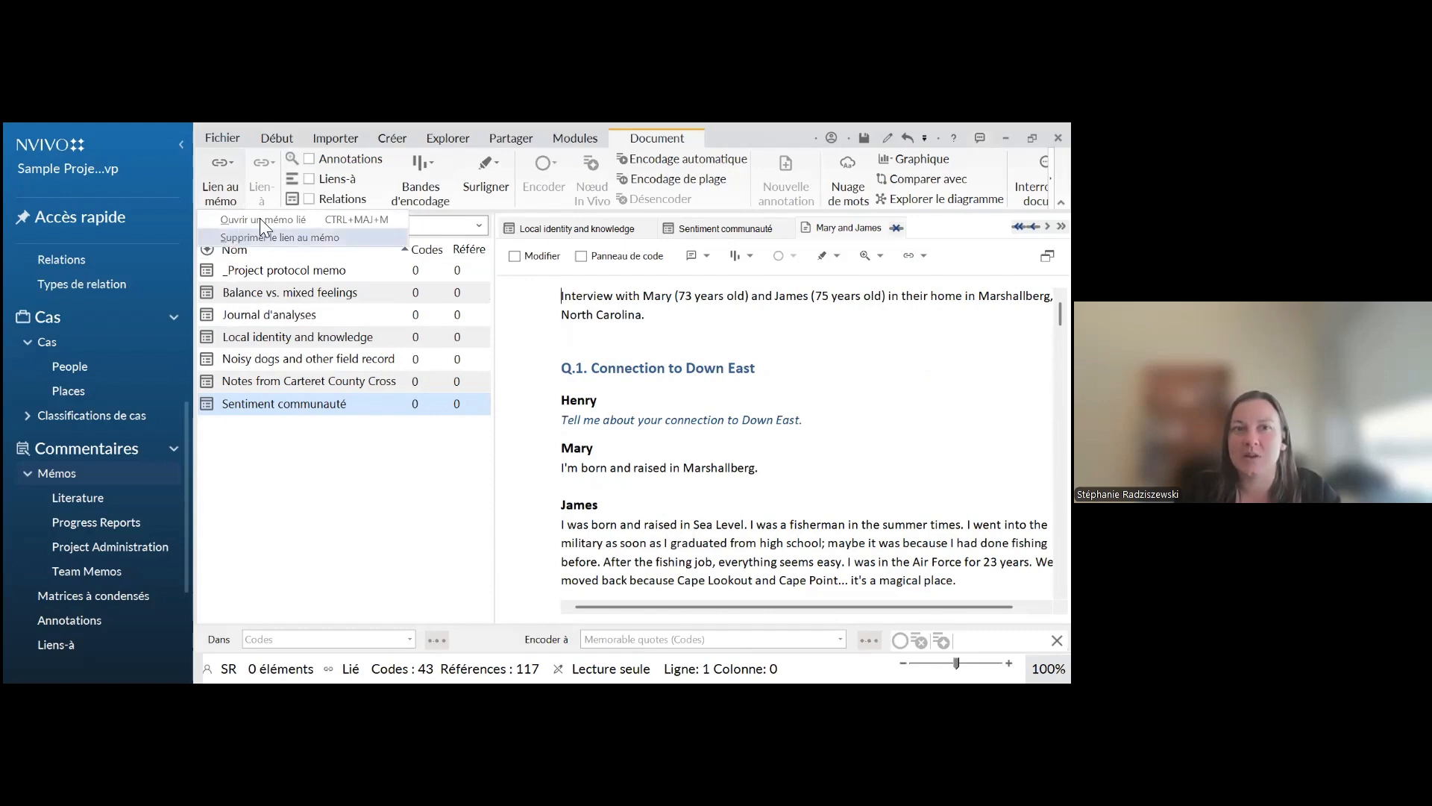
{"action": "left_click", "coordinate": [687, 400]}
{"action": "scroll", "coordinate": [686, 400], "scroll_direction": "down", "scroll_amount": 3}
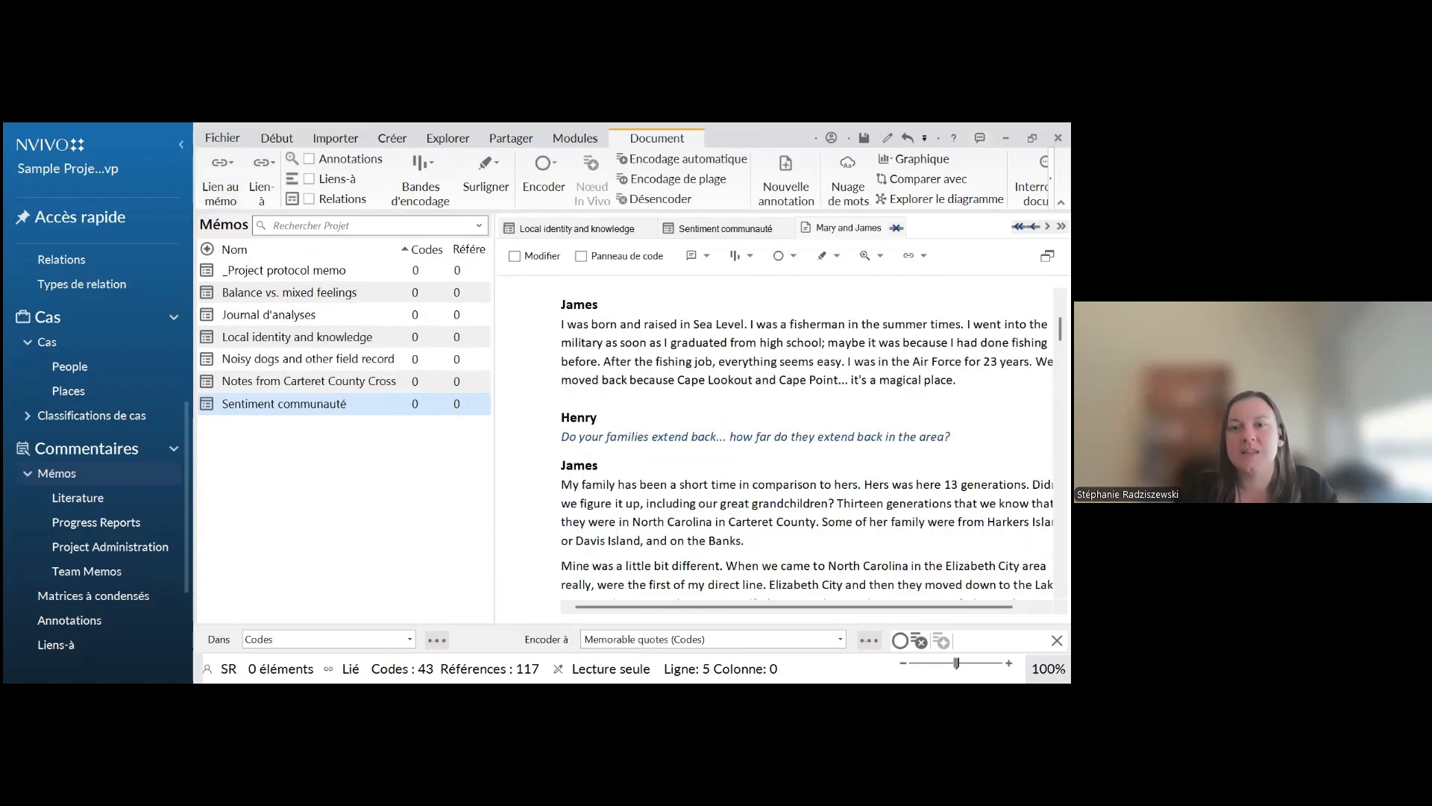
{"action": "left_click_drag", "start_coordinate": [814, 362], "coordinate": [669, 343]}
{"action": "right_click", "coordinate": [683, 358]}
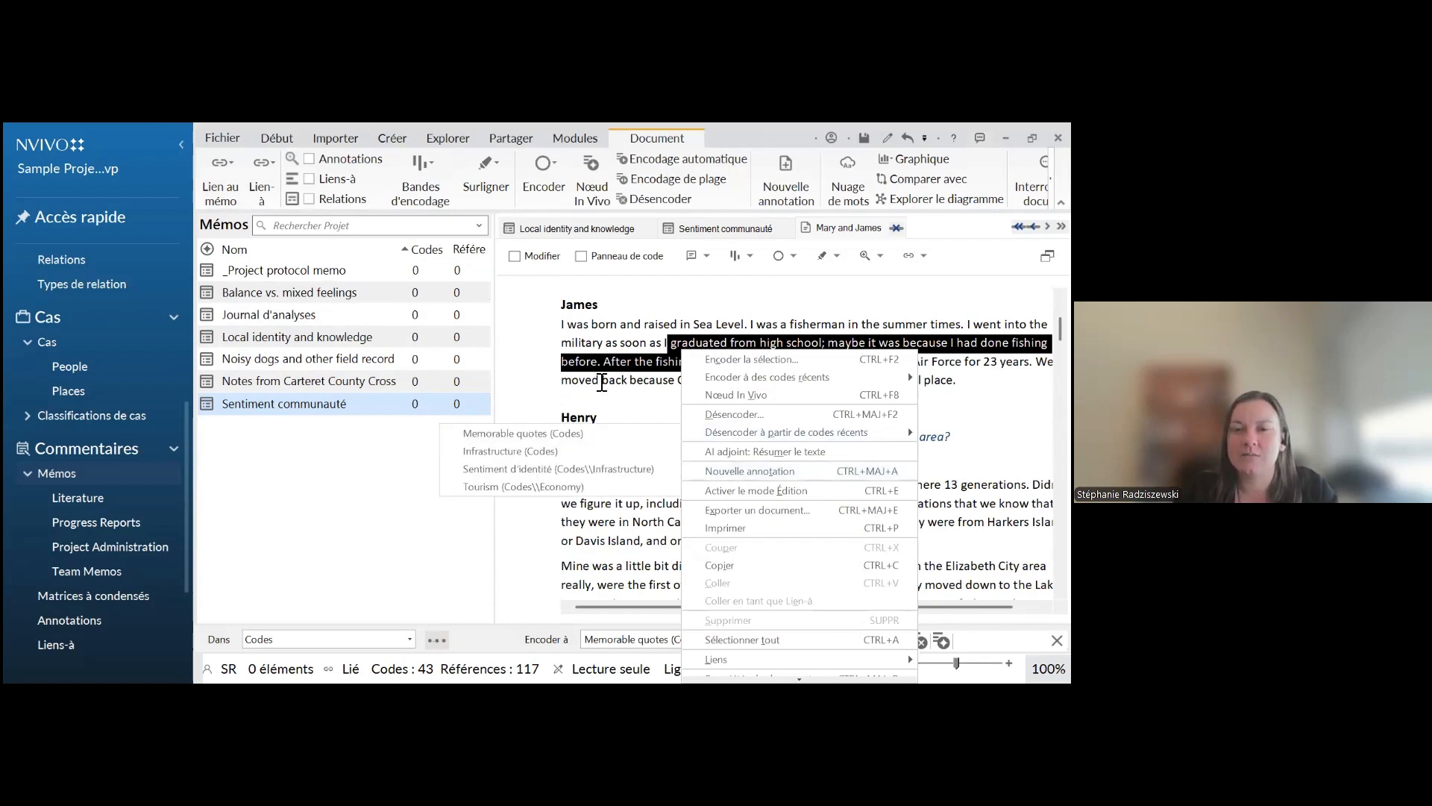
{"action": "right_click", "coordinate": [665, 368]}
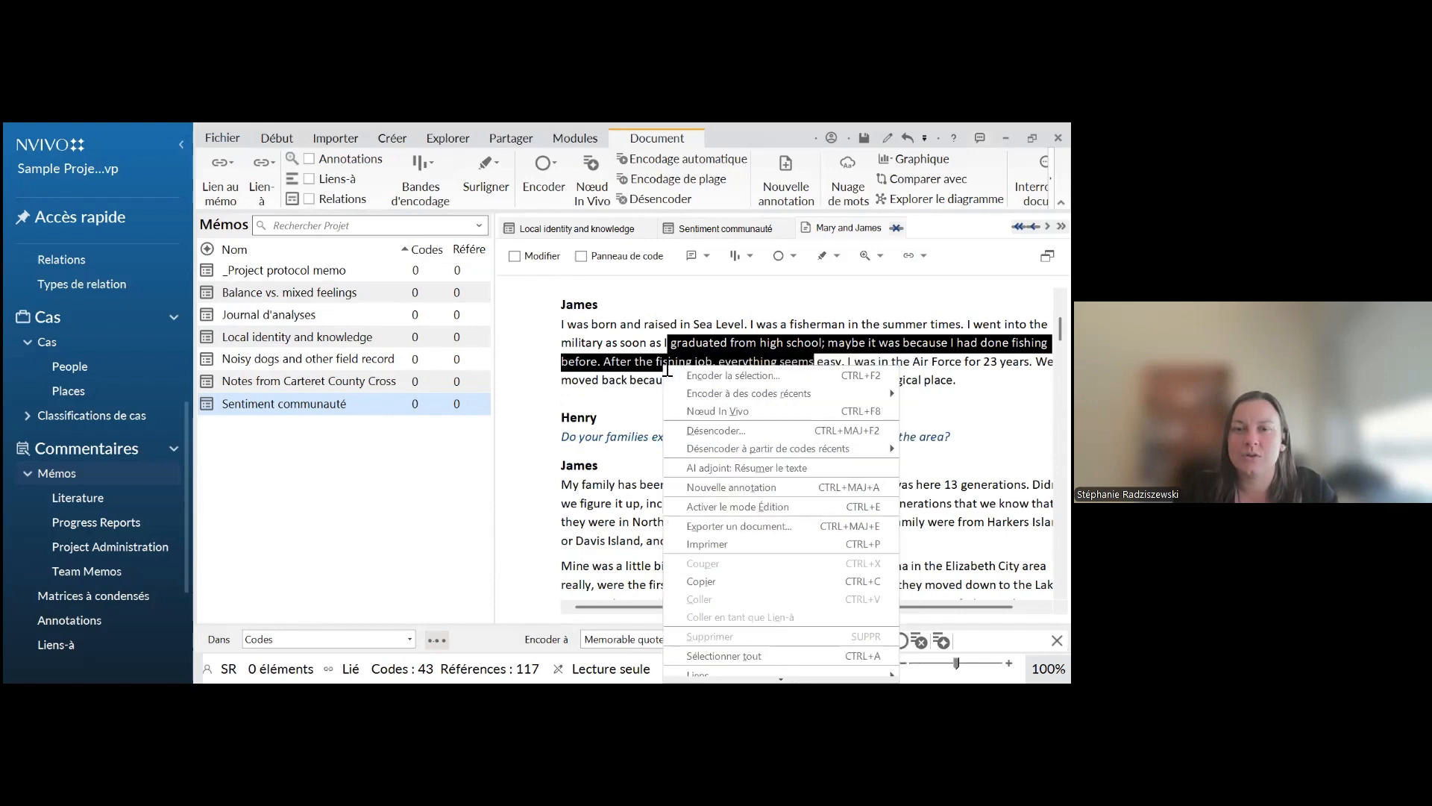
{"action": "right_click", "coordinate": [612, 378]}
{"action": "scroll", "coordinate": [731, 454], "scroll_direction": "down", "scroll_amount": 2}
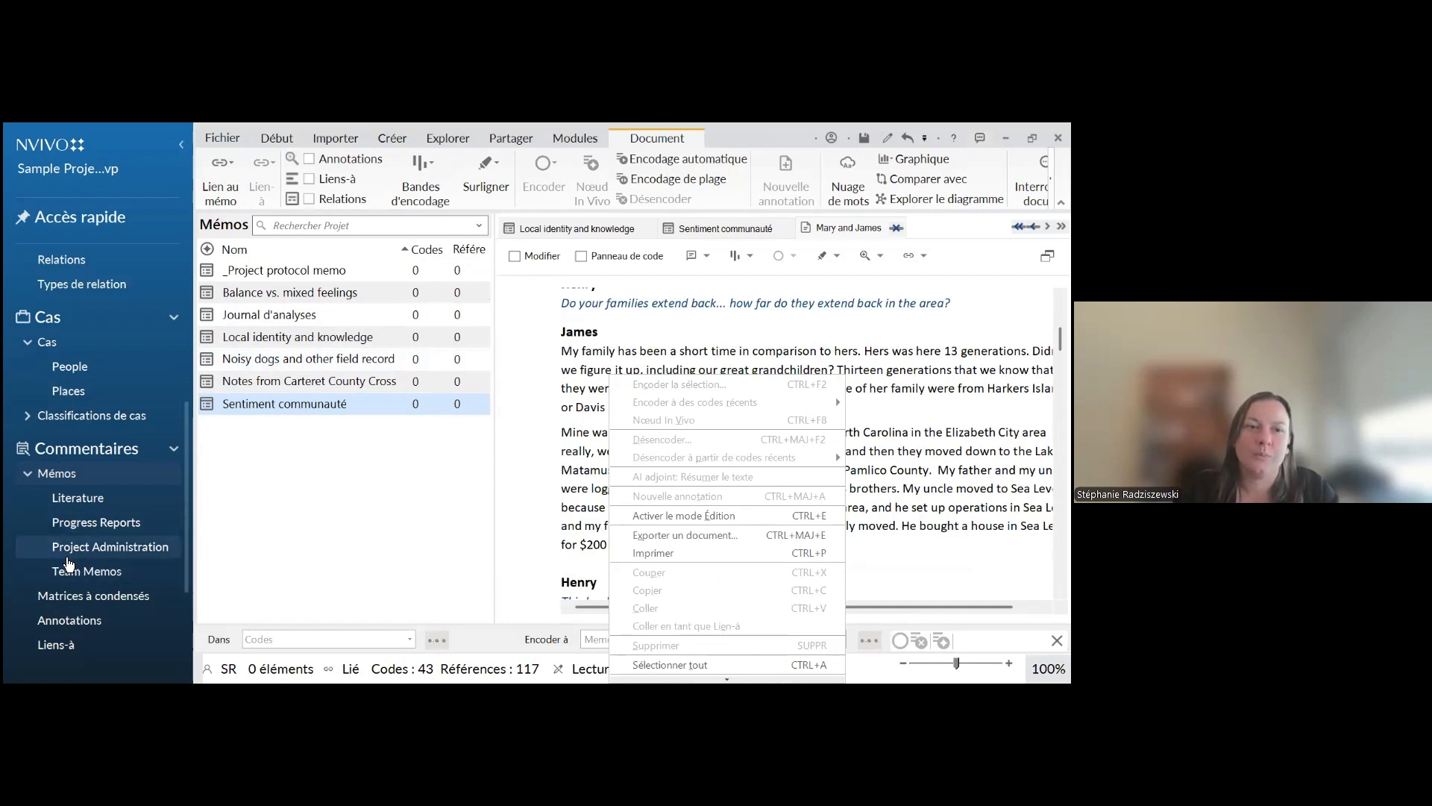
Return to the "Sentiment communauté" memo, make it editable and write "J'ai remarqué dans les entrevues bla bla bla"
{"action": "left_click", "coordinate": [69, 498]}
{"action": "left_click", "coordinate": [69, 478]}
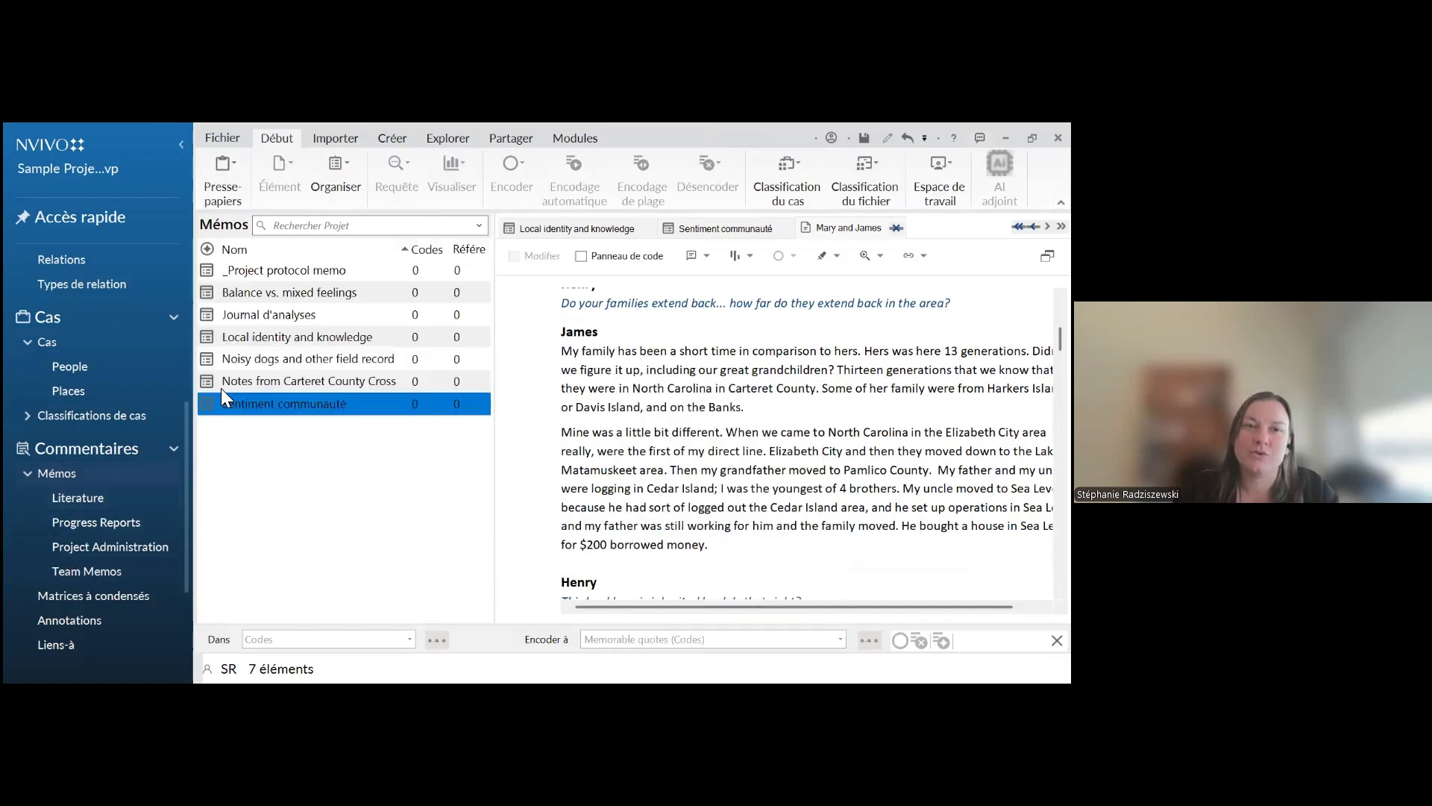
{"action": "left_click", "coordinate": [717, 229]}
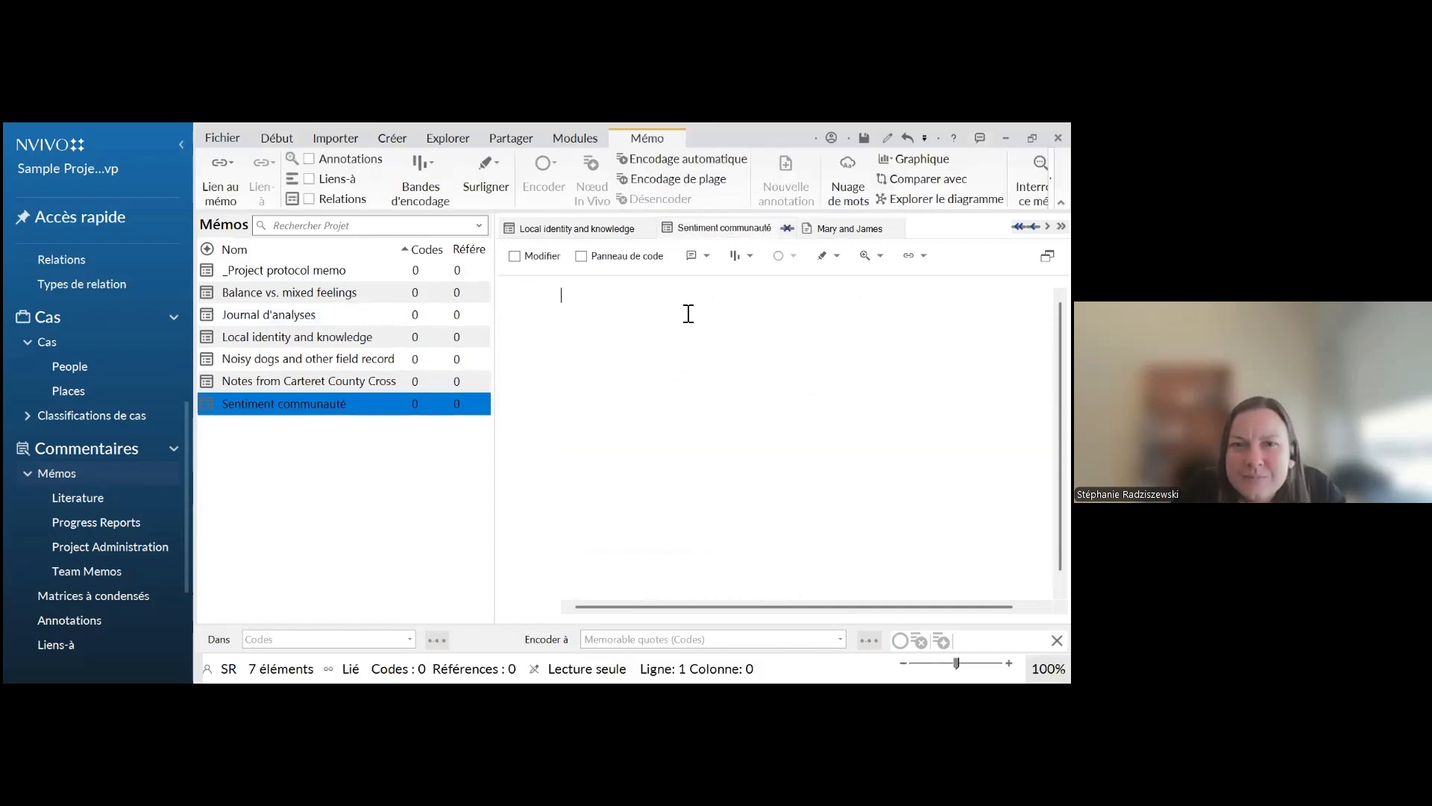
{"action": "left_click", "coordinate": [516, 257]}
{"action": "type", "text": "J'ai remarqué dn s"}
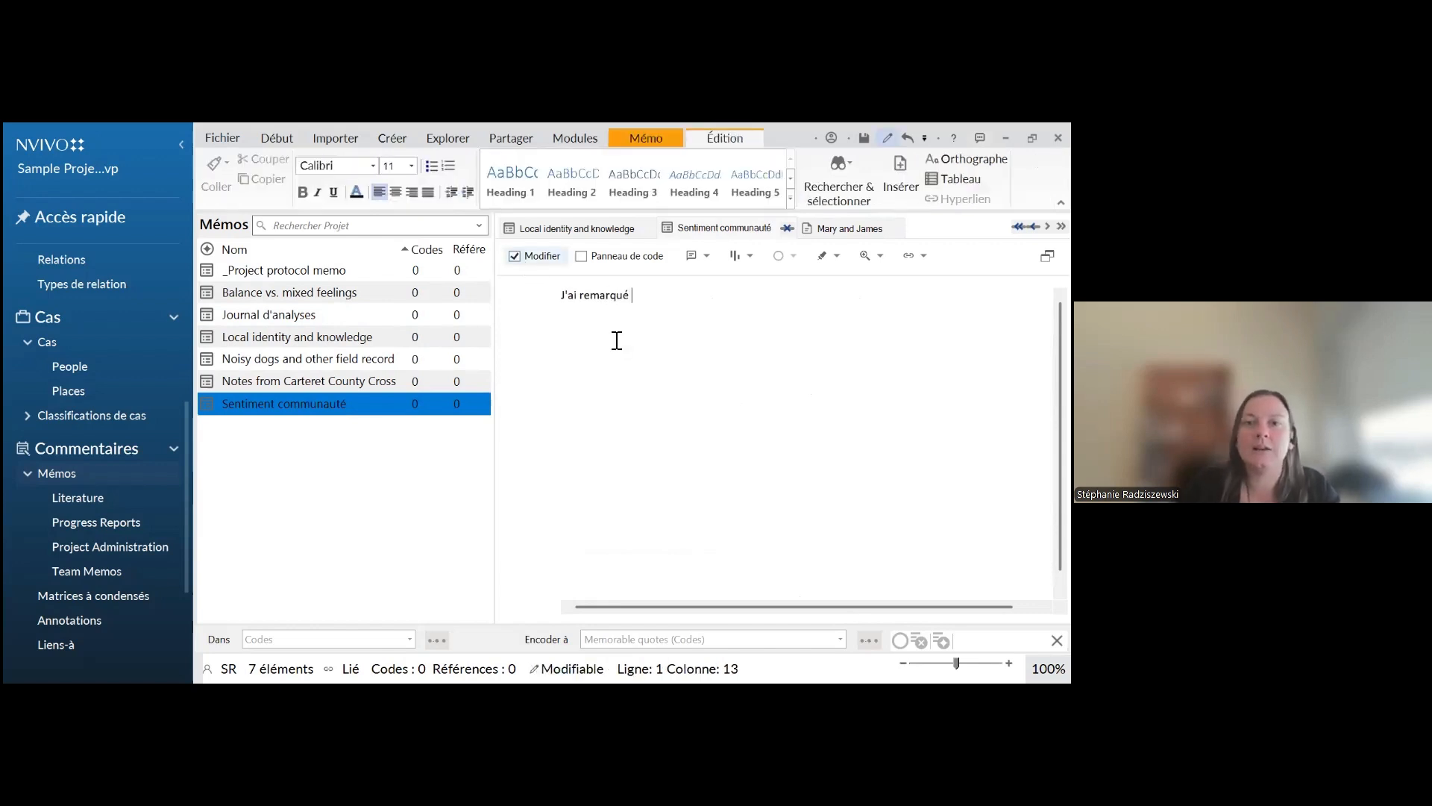
{"action": "key", "text": "BackSpace"}
{"action": "key", "text": "BackSpace"}
{"action": "key", "text": "BackSpace"}
{"action": "type", "text": "ans les ent"}
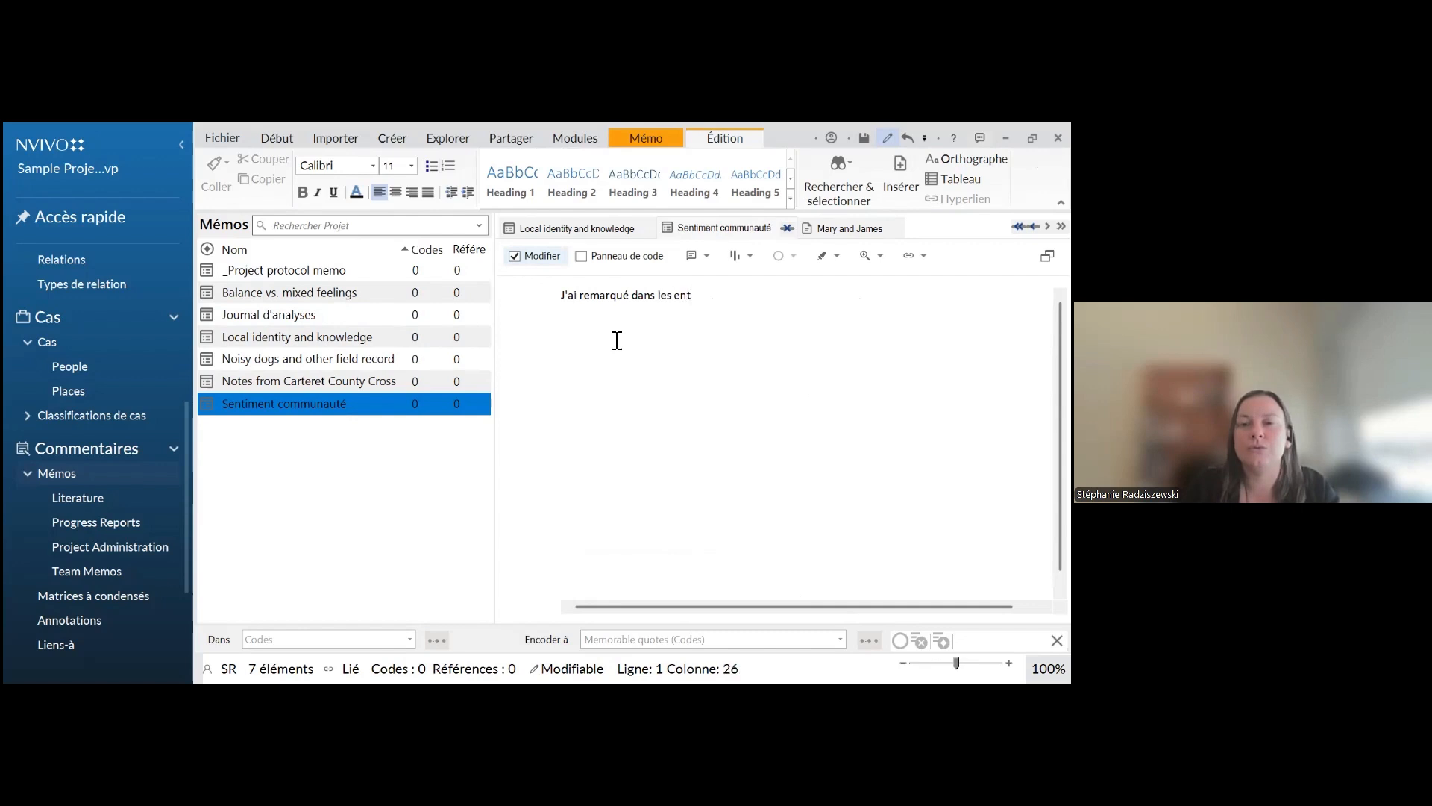
{"action": "type", "text": "revues bla bla bla"}
Start a new Lien-à from the memo passage "qué dans les entr" to an existing project item
{"action": "left_click_drag", "start_coordinate": [695, 297], "coordinate": [612, 297]}
{"action": "right_click", "coordinate": [612, 297]}
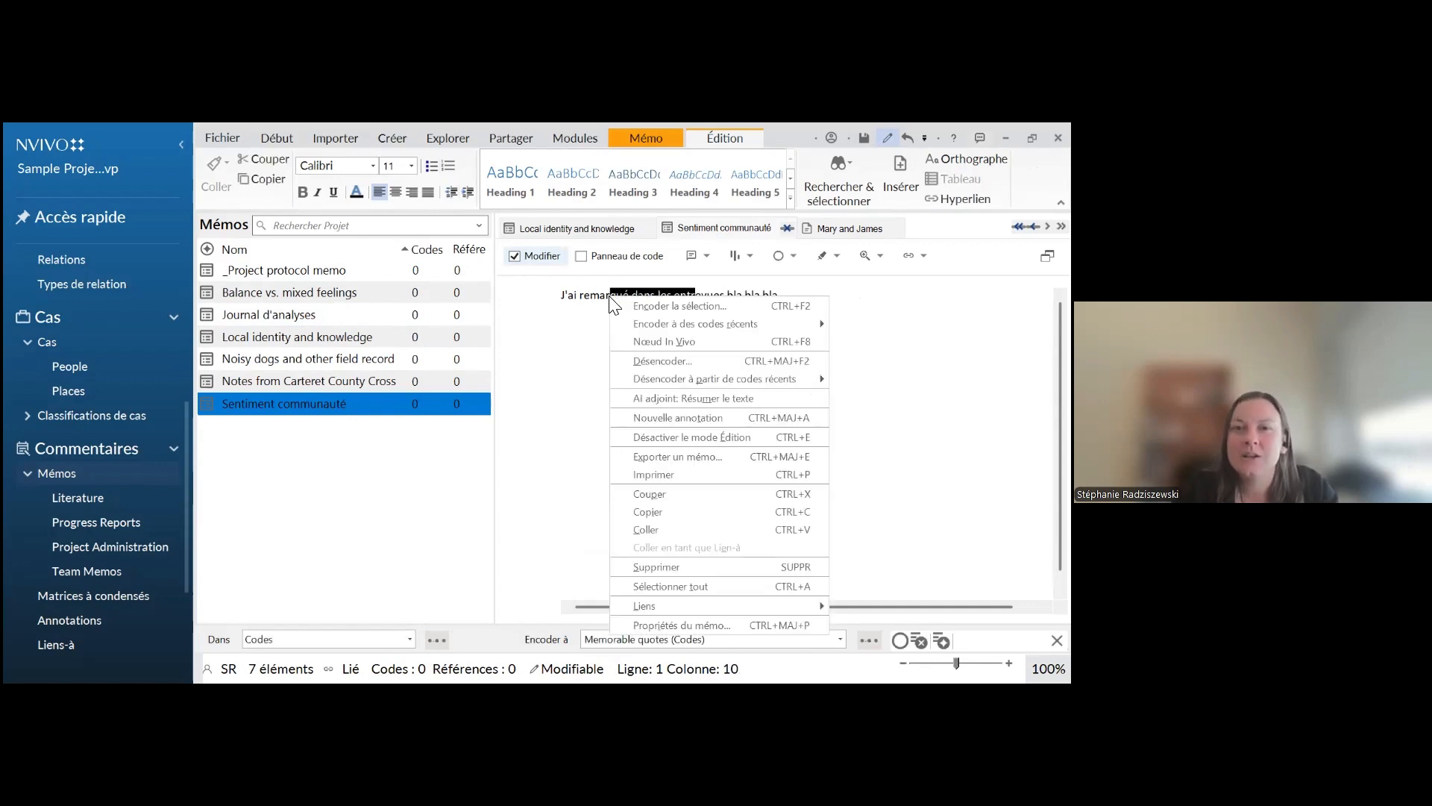
{"action": "mouse_move", "coordinate": [687, 381]}
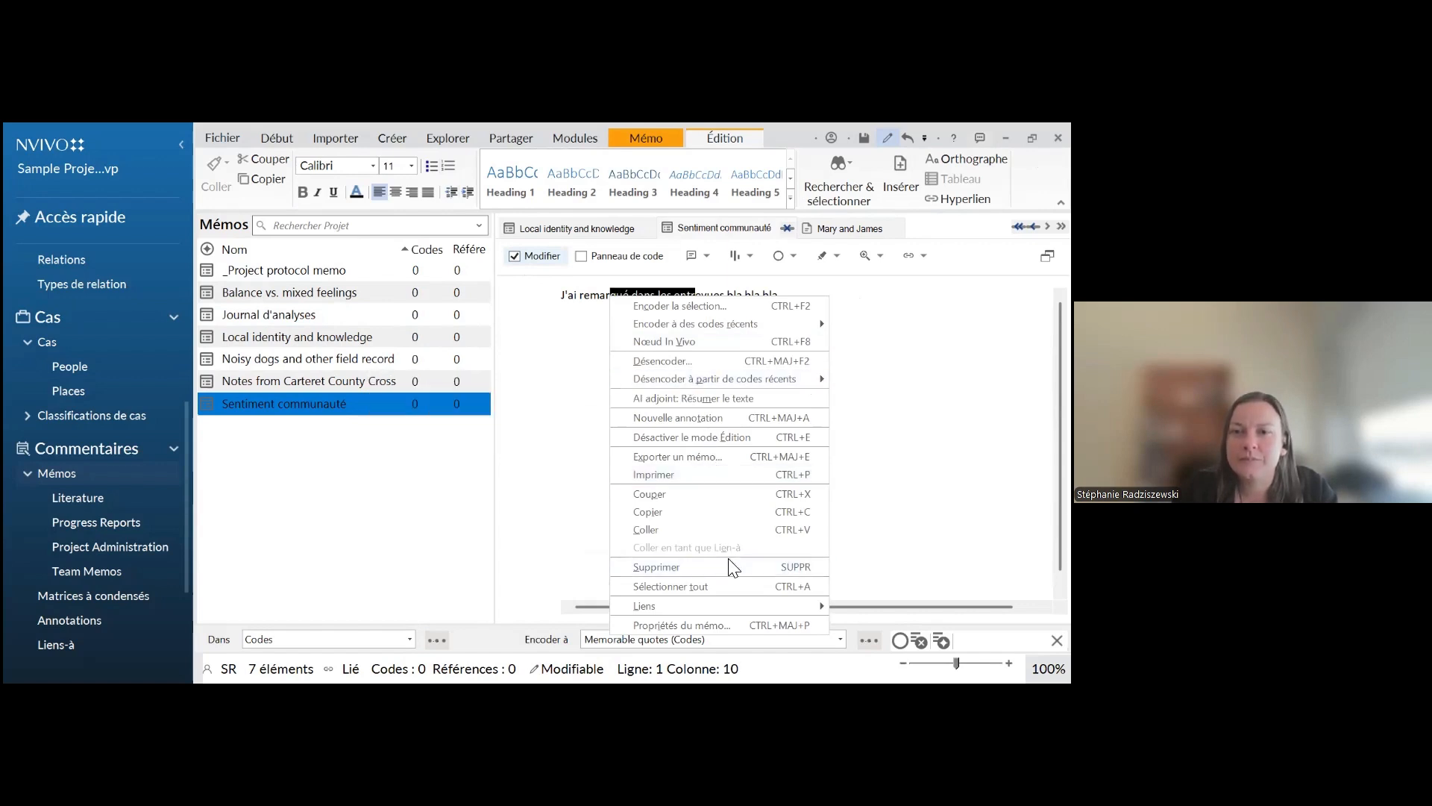
{"action": "mouse_move", "coordinate": [671, 605]}
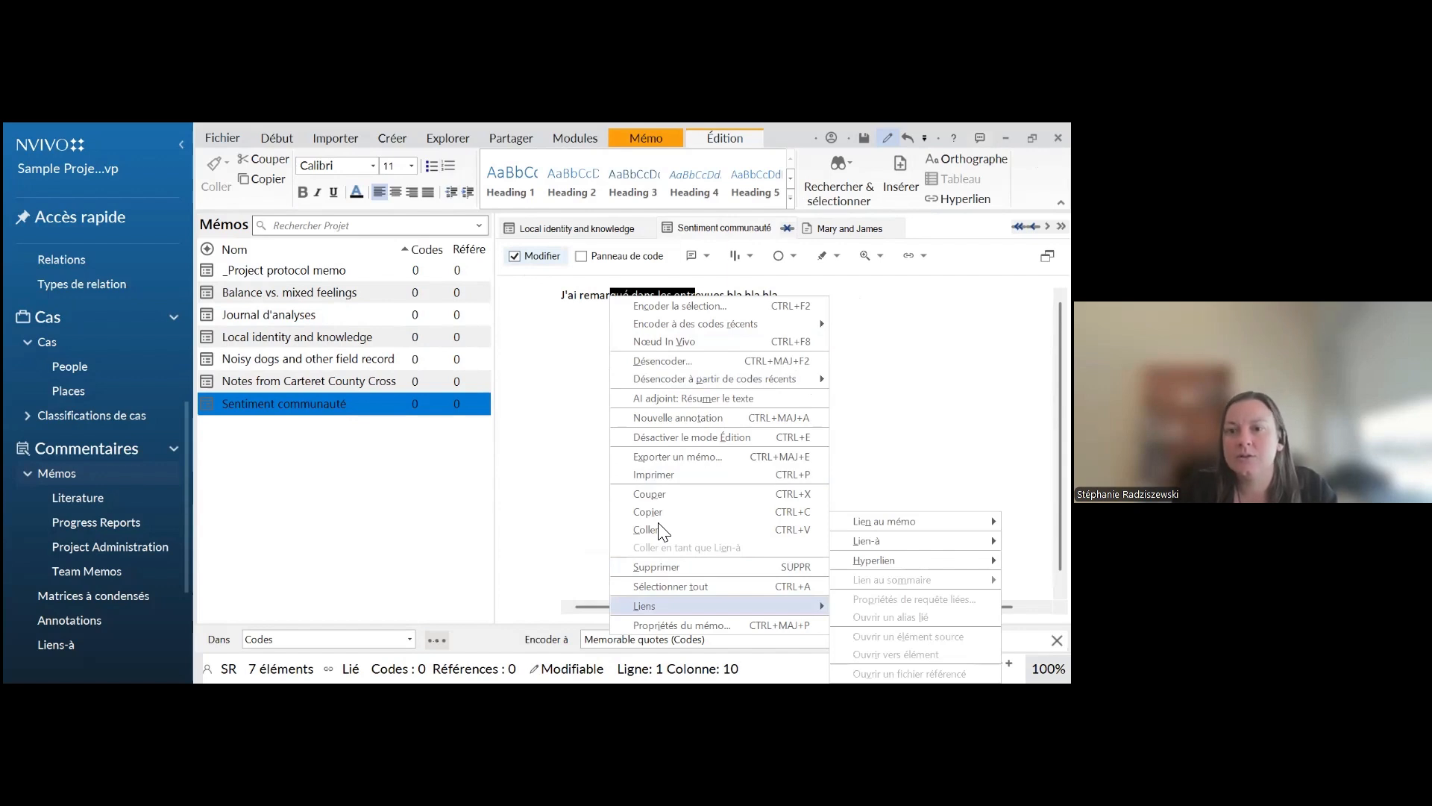
{"action": "mouse_move", "coordinate": [895, 540]}
{"action": "left_click", "coordinate": [769, 542]}
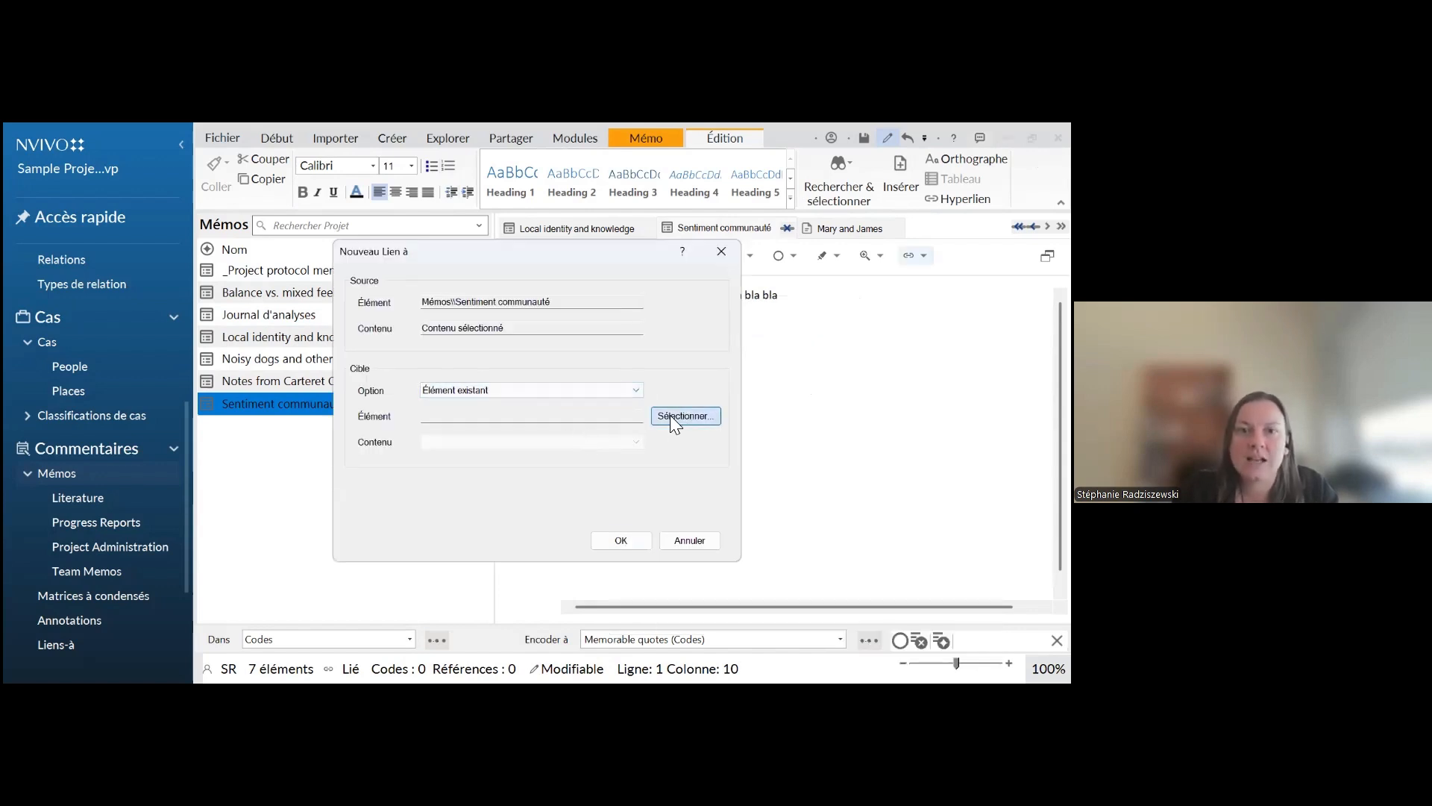
Choose the first interview in the Interviews folder as the link's target and create the Lien-à
{"action": "left_click", "coordinate": [670, 414]}
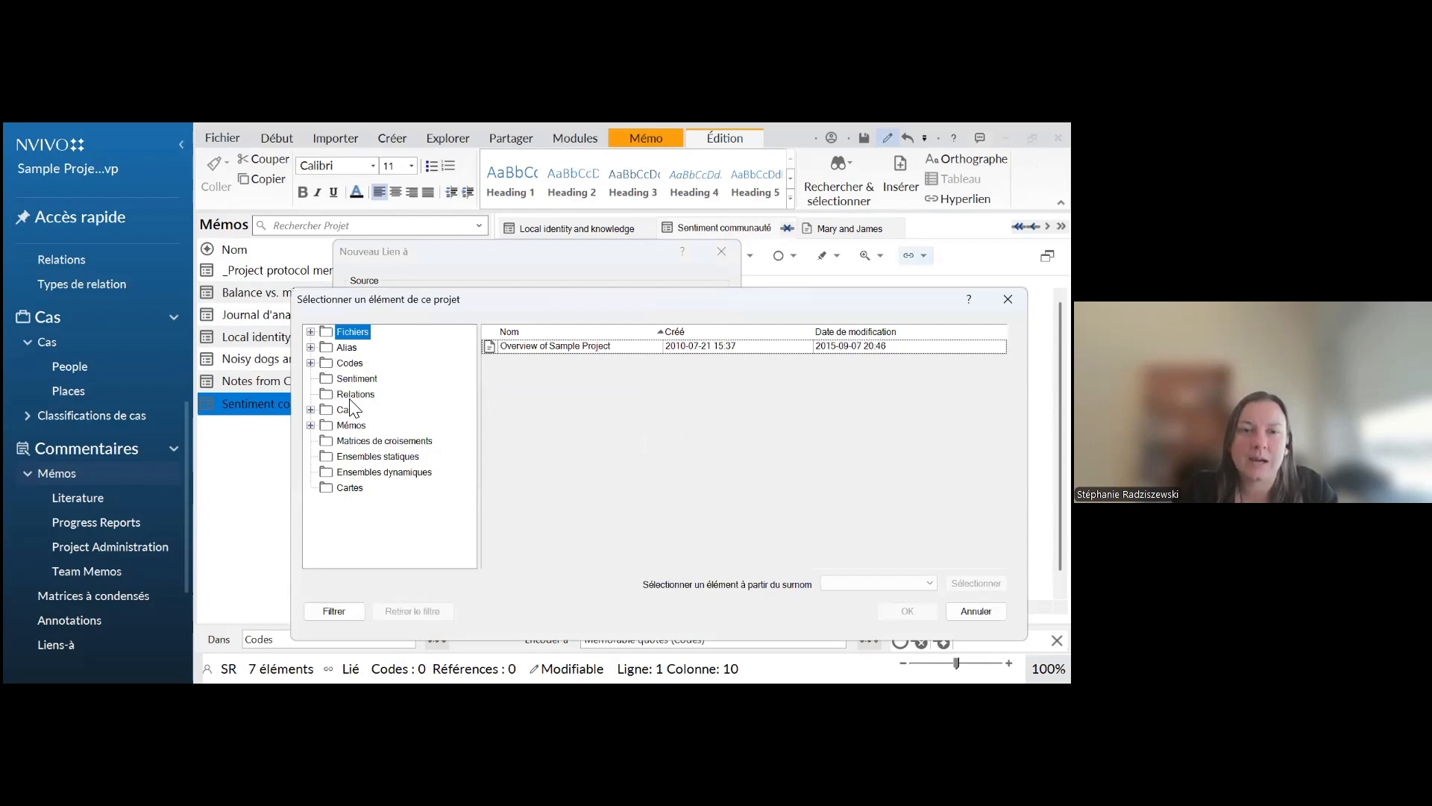
{"action": "left_click", "coordinate": [310, 331]}
{"action": "left_click", "coordinate": [361, 362]}
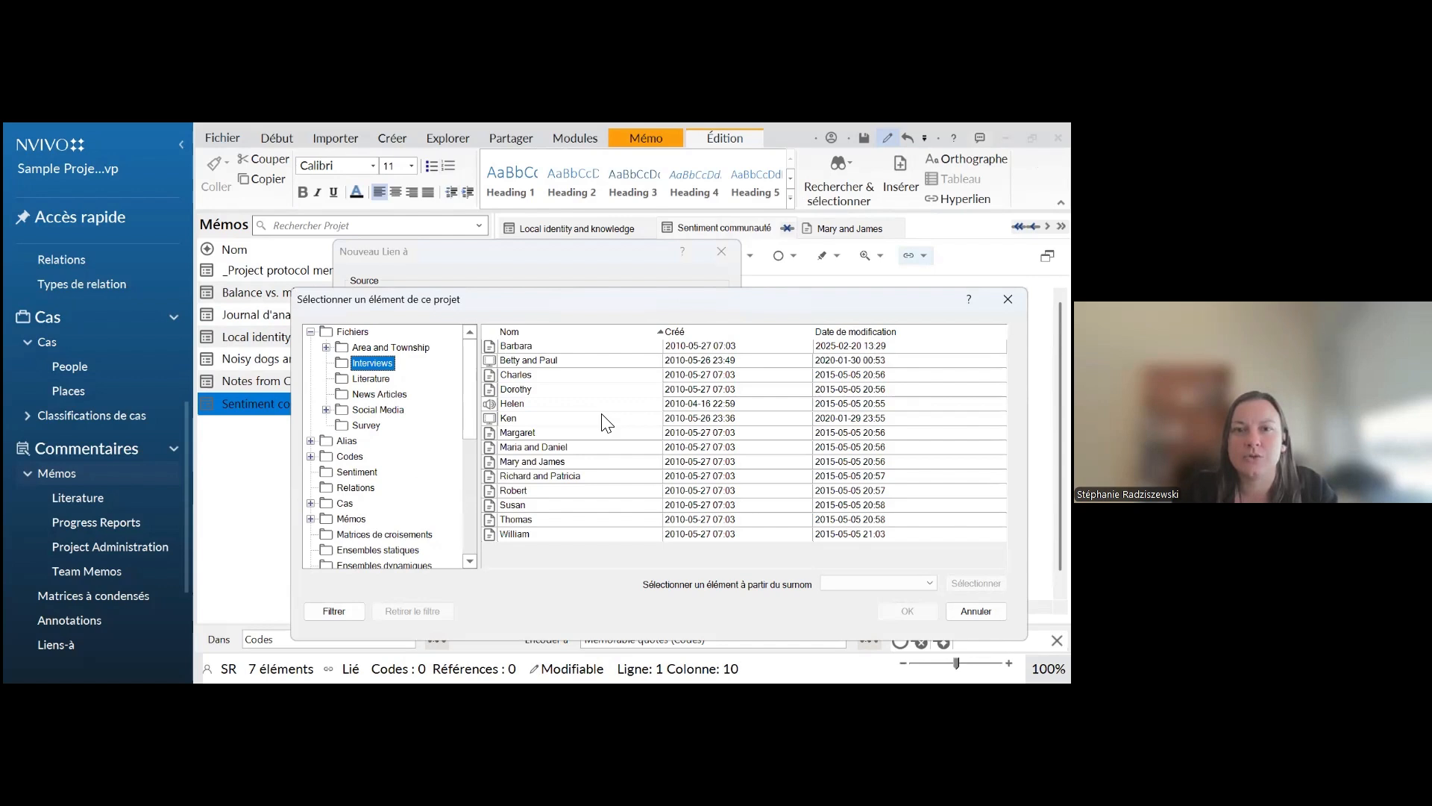
{"action": "left_click", "coordinate": [547, 348]}
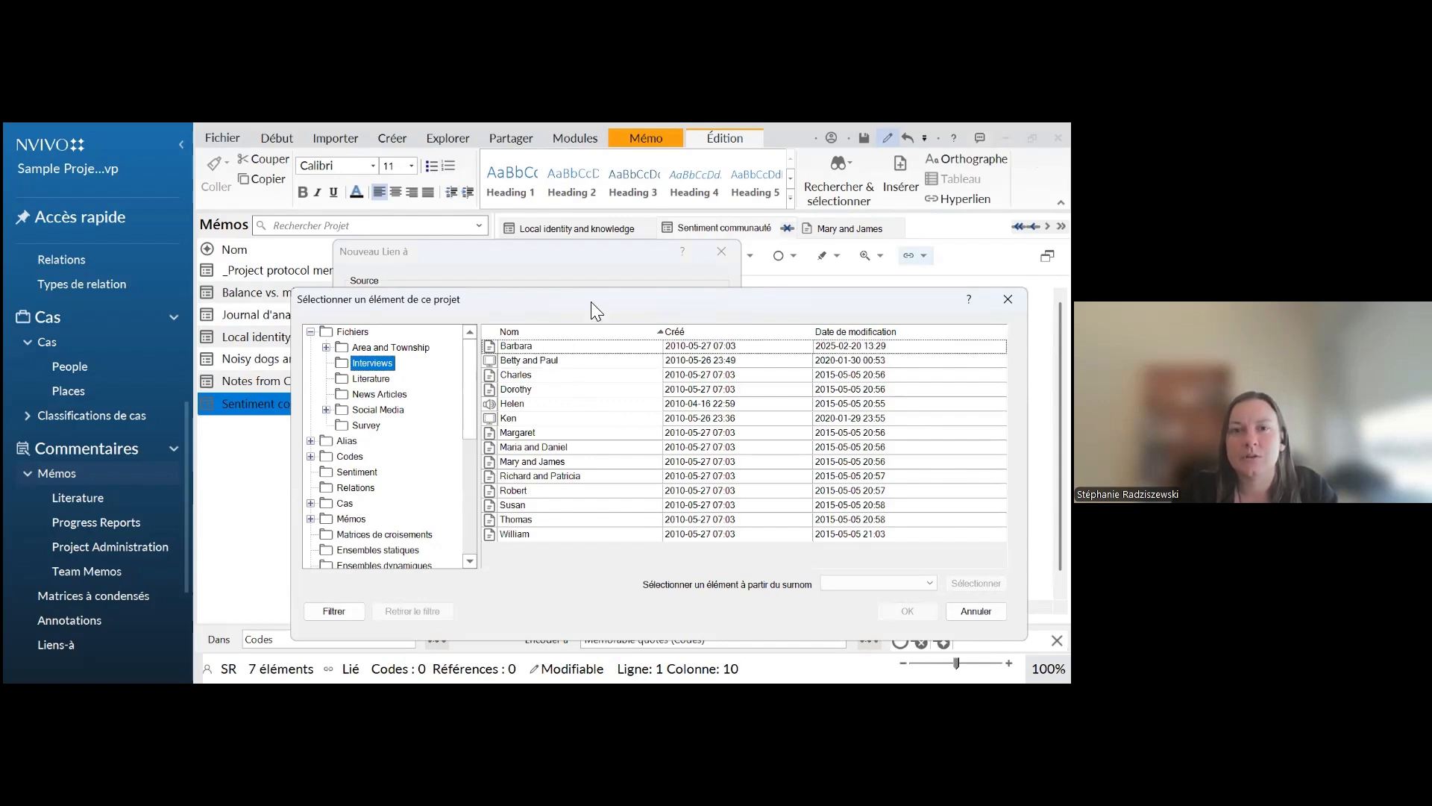
{"action": "left_click", "coordinate": [531, 230]}
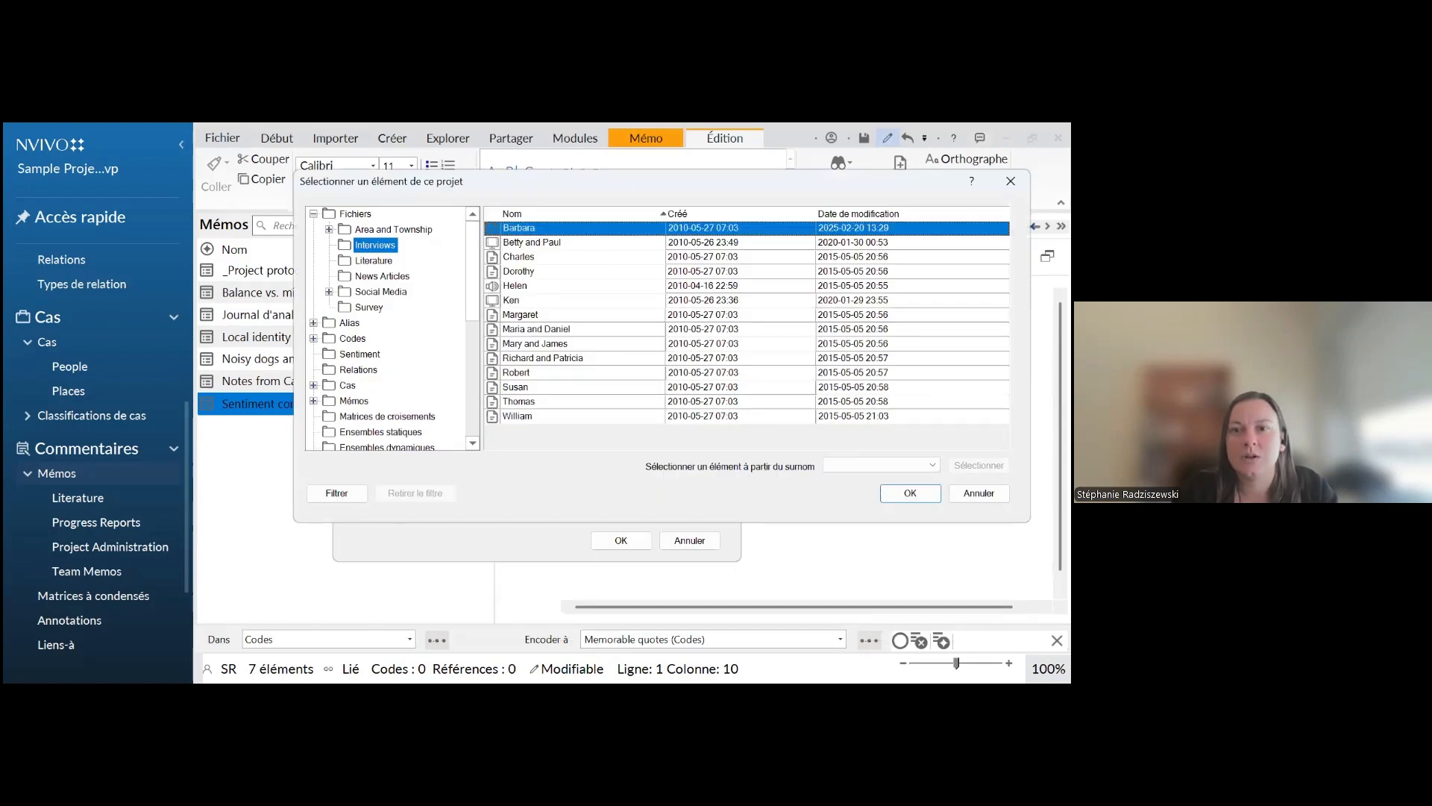
{"action": "key", "text": "Return"}
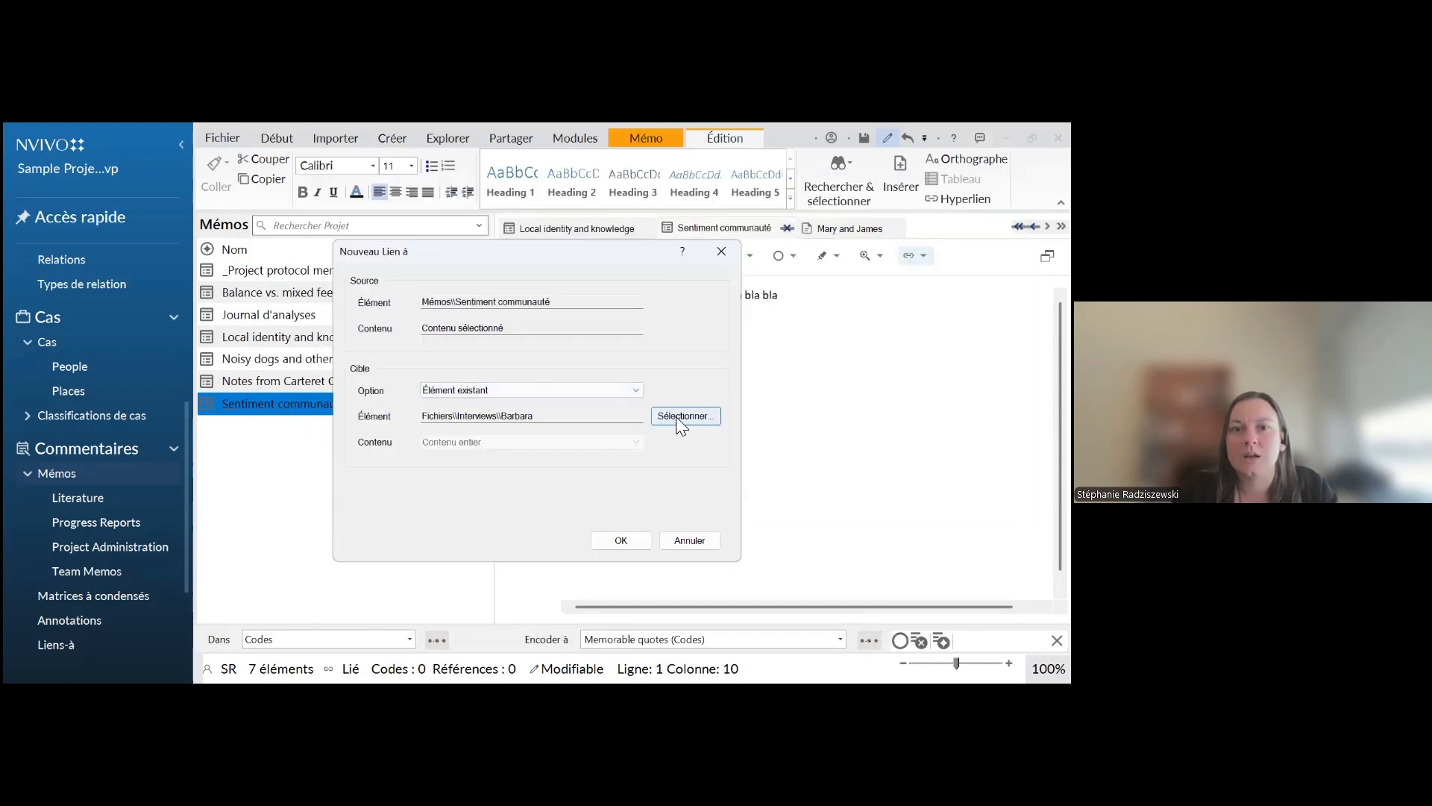
{"action": "key", "text": "Return"}
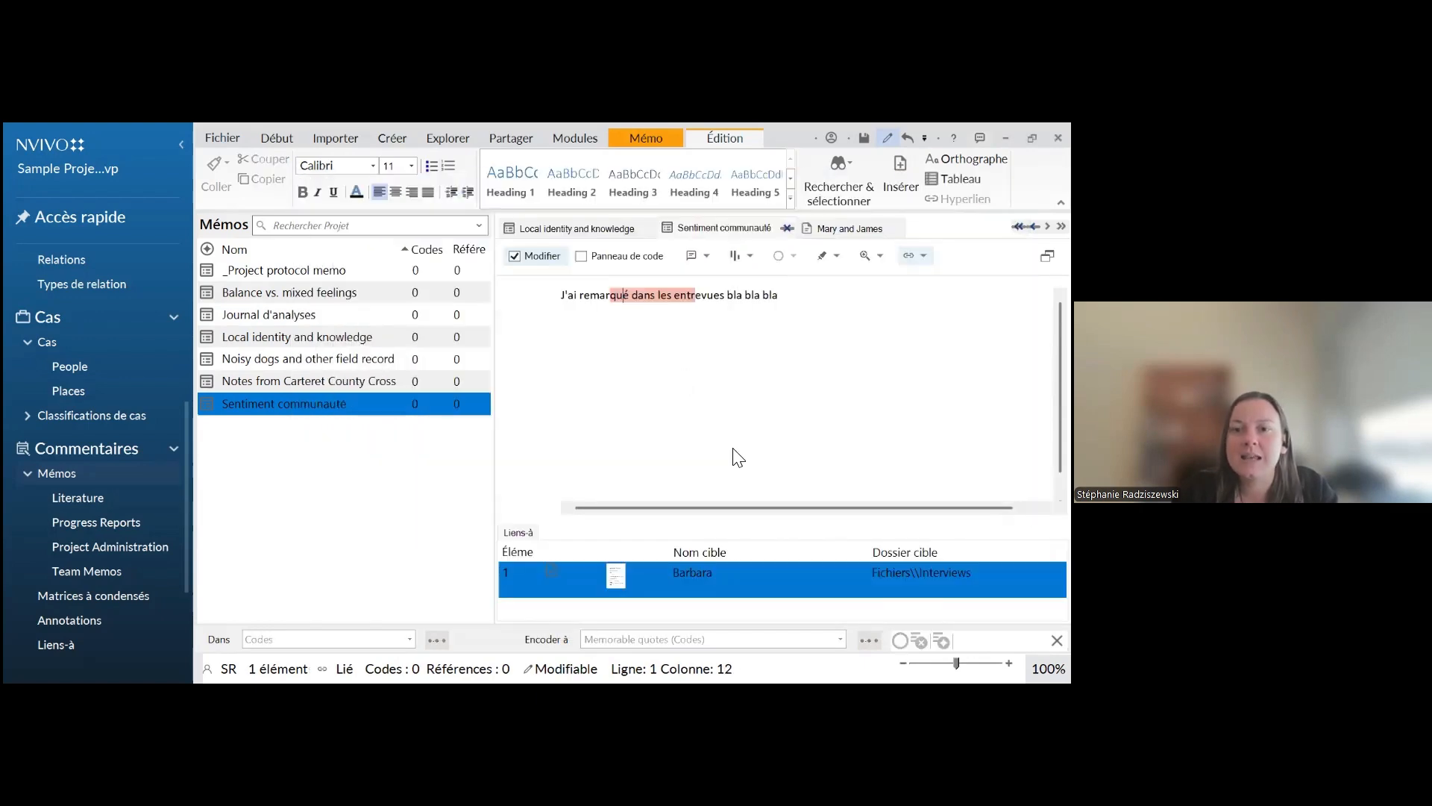
Examine the memo's linked passage, its entry in the Liens-à list and the commands available for "bla bla bla"
{"action": "left_click", "coordinate": [605, 296]}
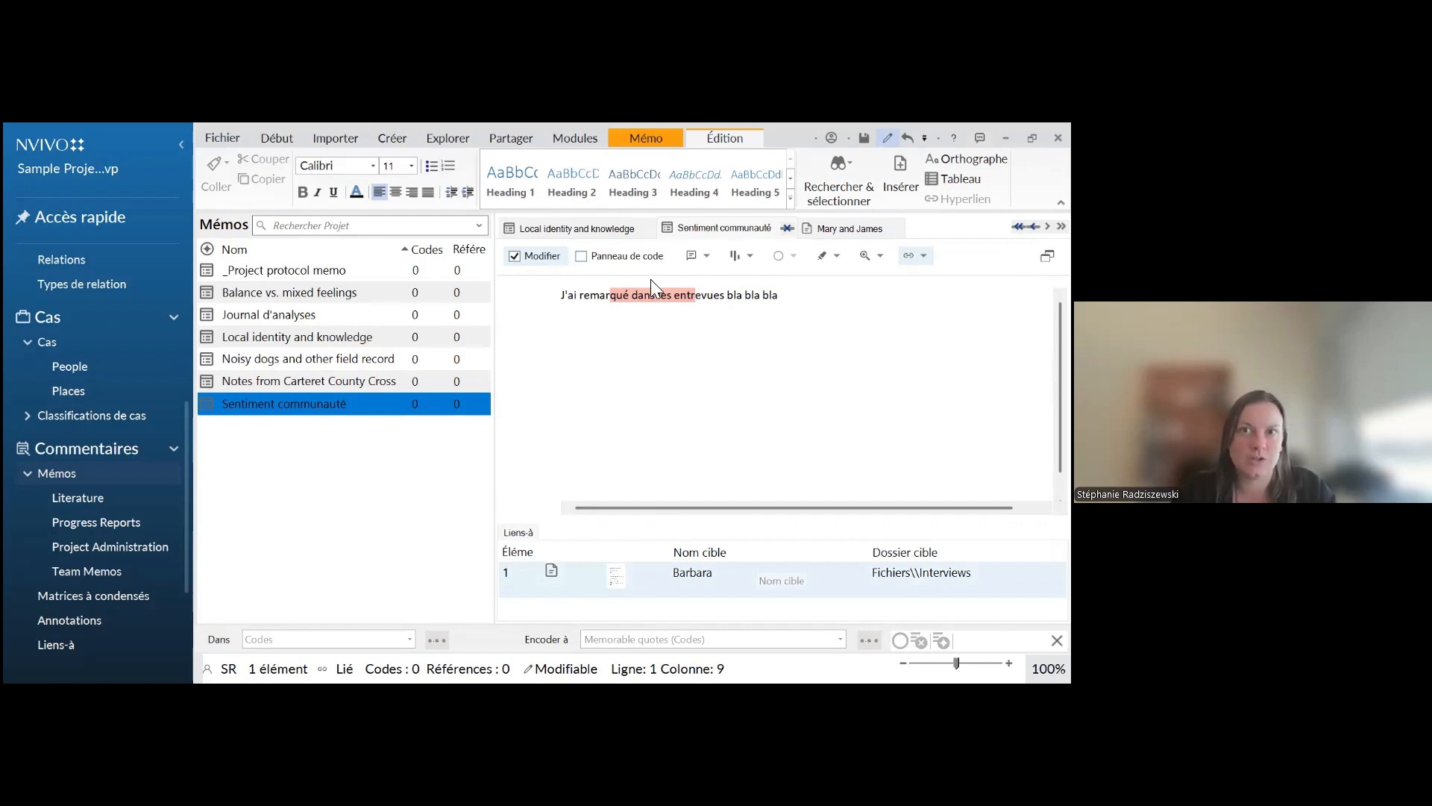
{"action": "left_click", "coordinate": [616, 139]}
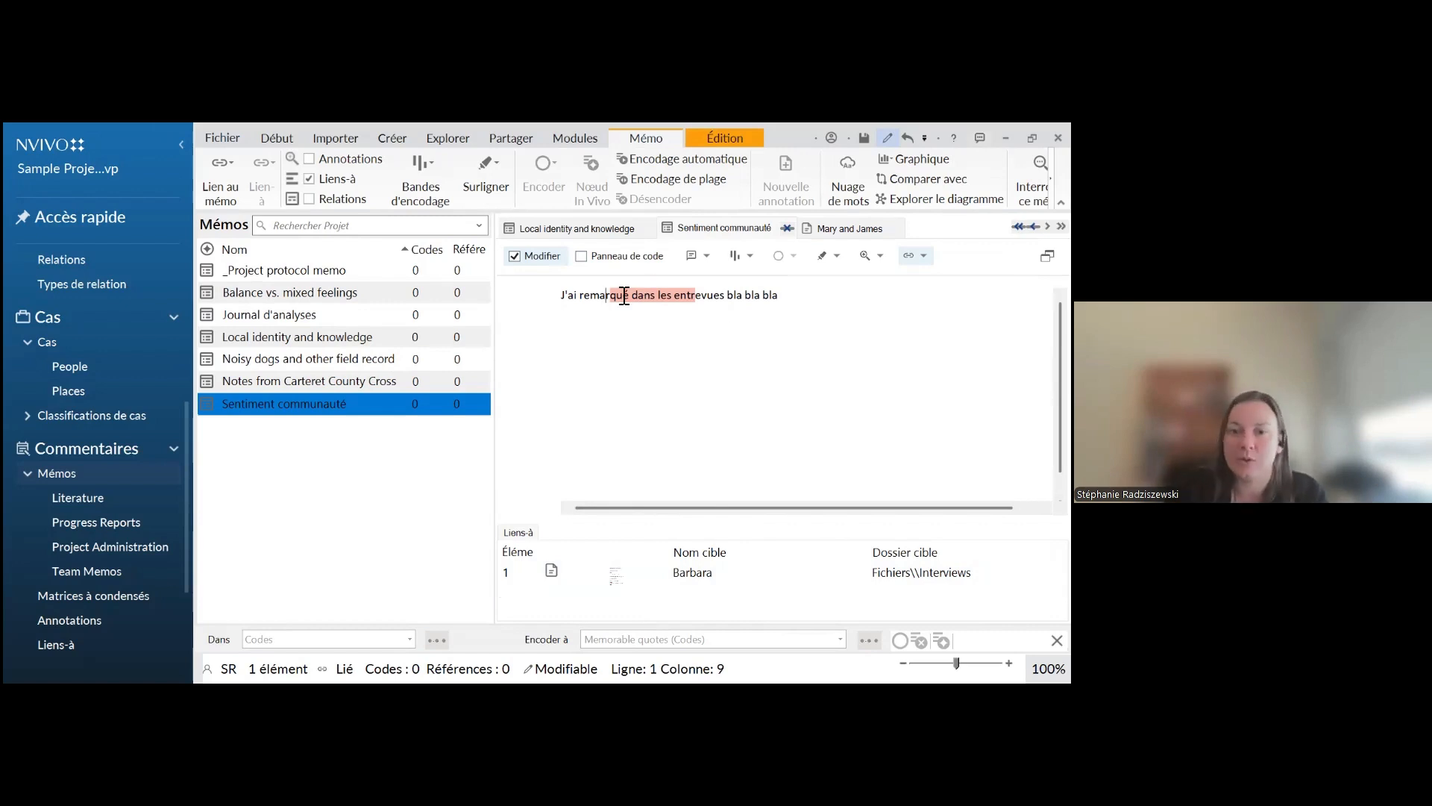
{"action": "left_click", "coordinate": [694, 593]}
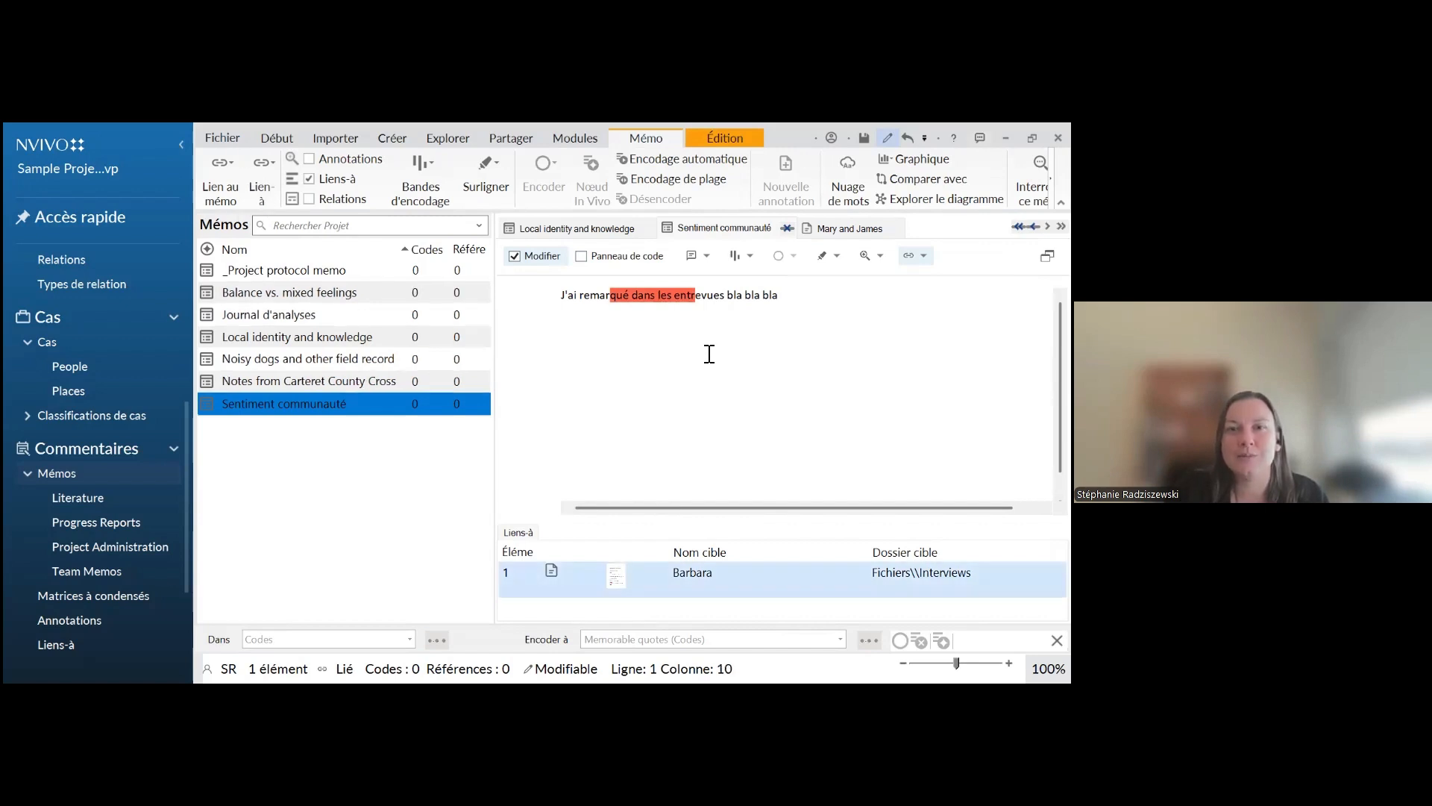
{"action": "left_click", "coordinate": [709, 301]}
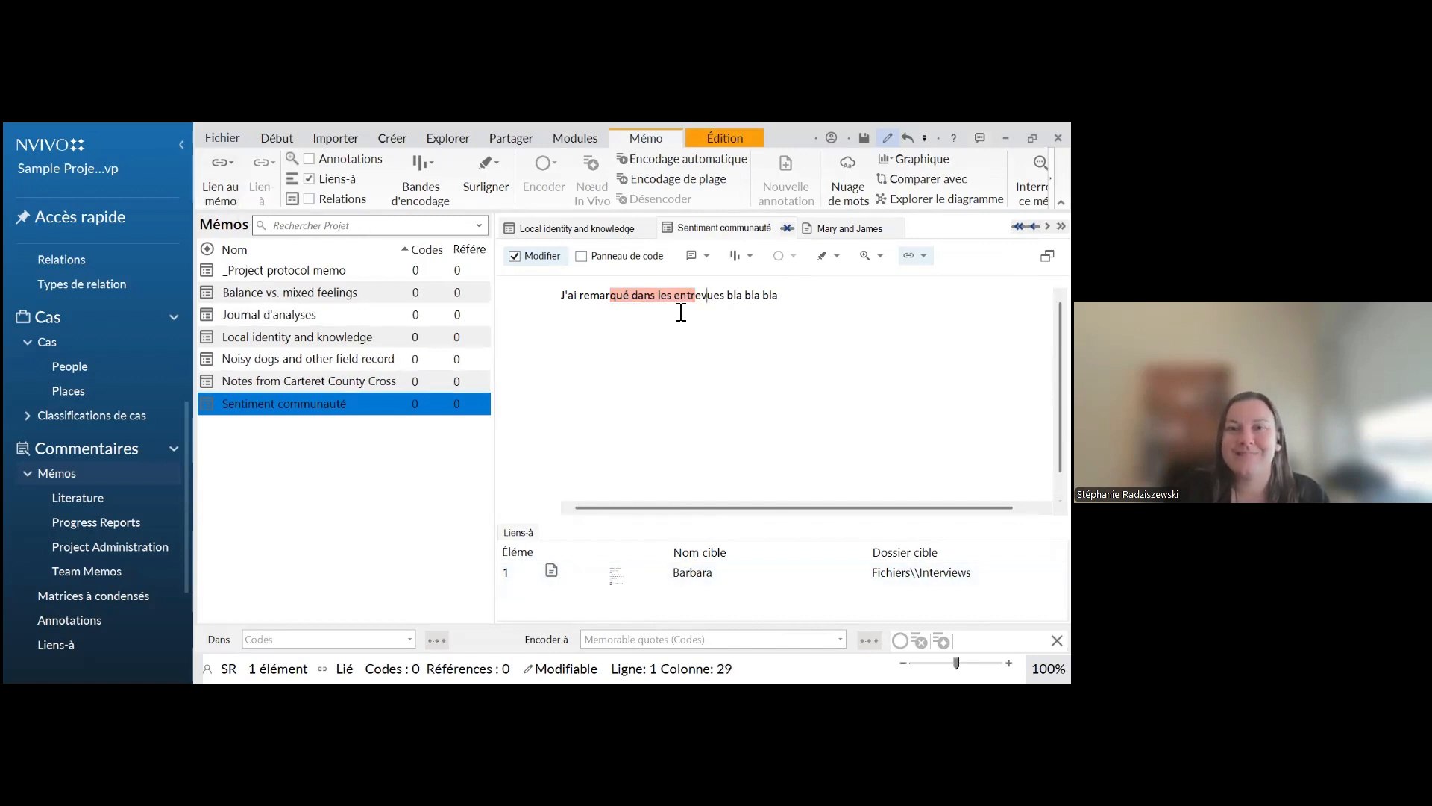
{"action": "left_click_drag", "start_coordinate": [771, 298], "coordinate": [731, 296]}
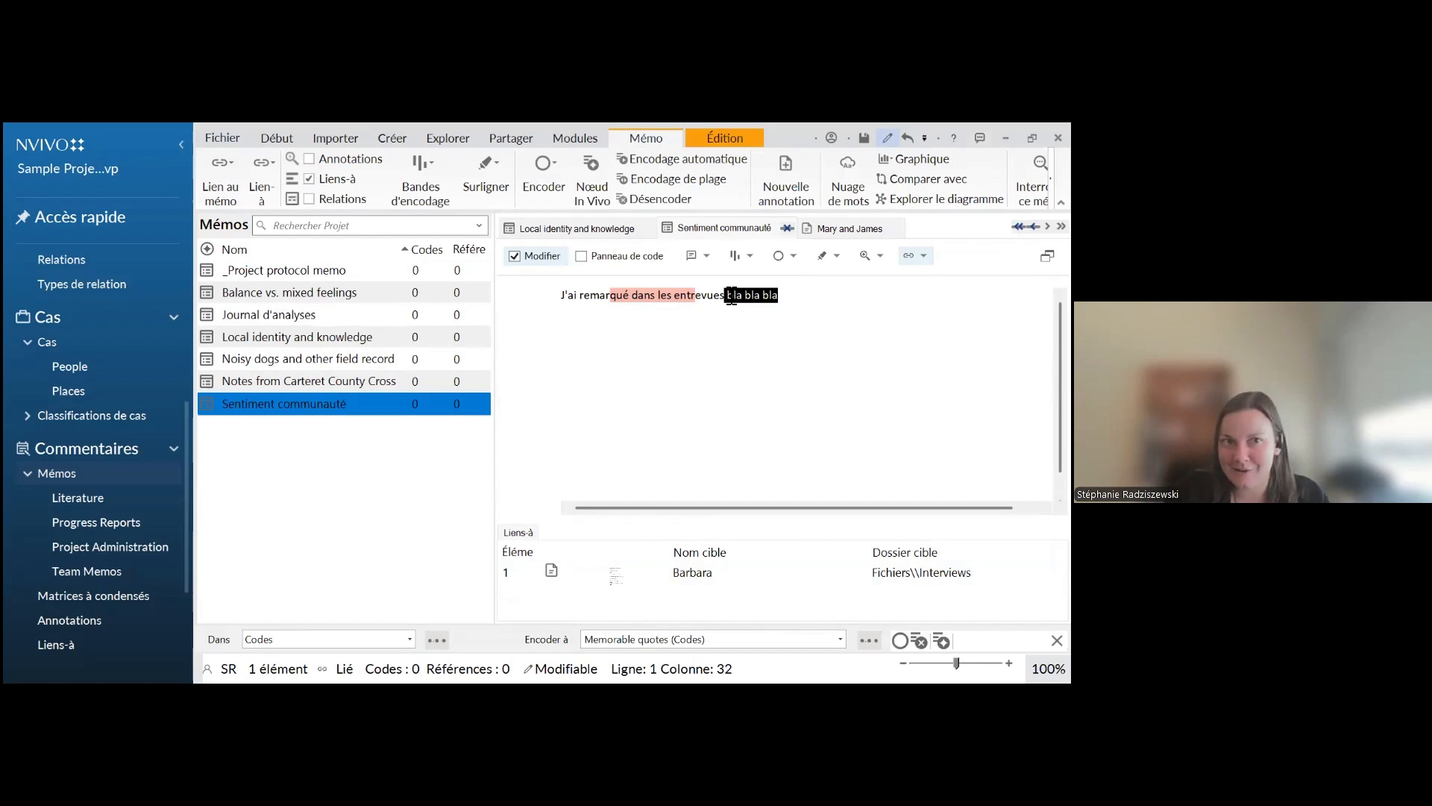
{"action": "right_click", "coordinate": [753, 298]}
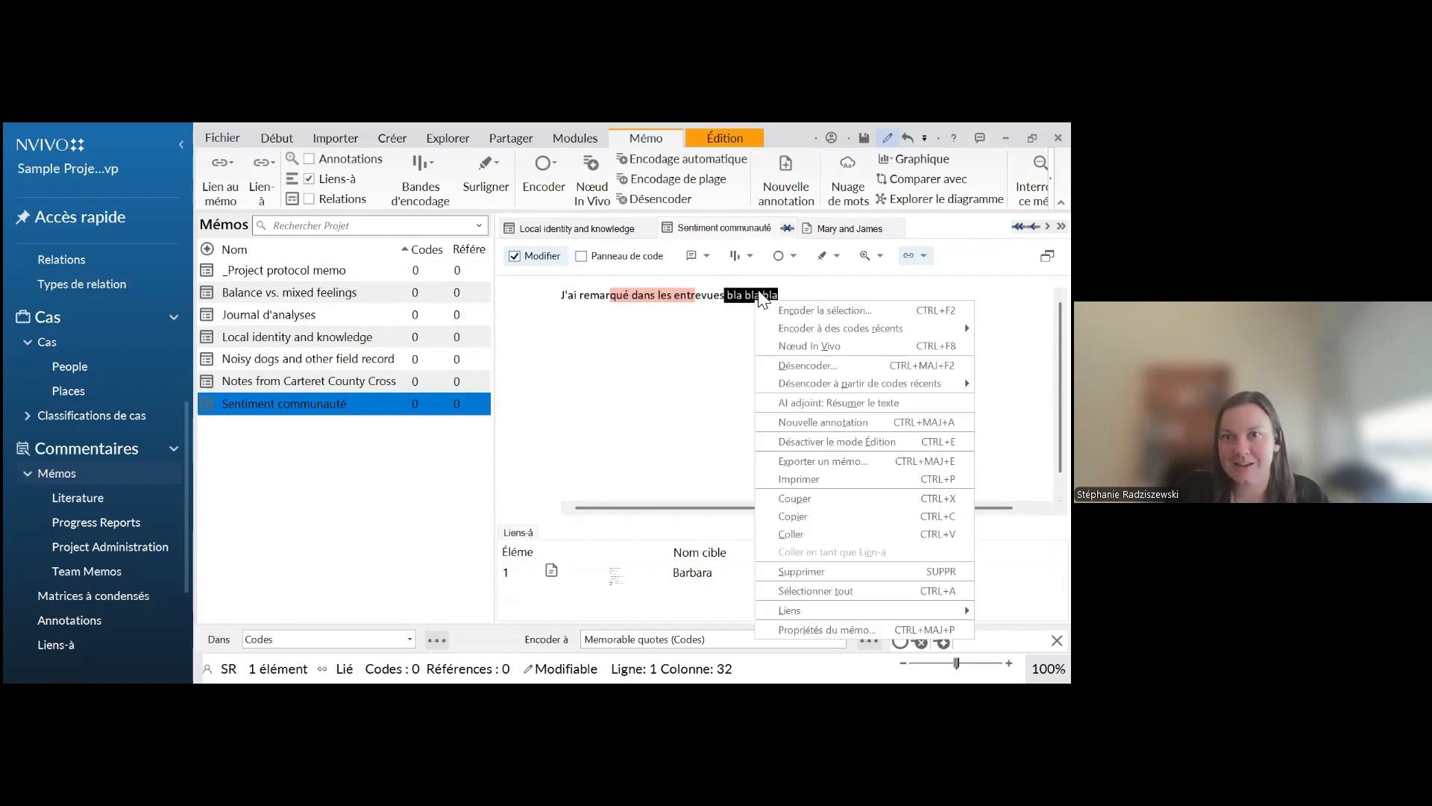
{"action": "left_click", "coordinate": [690, 347]}
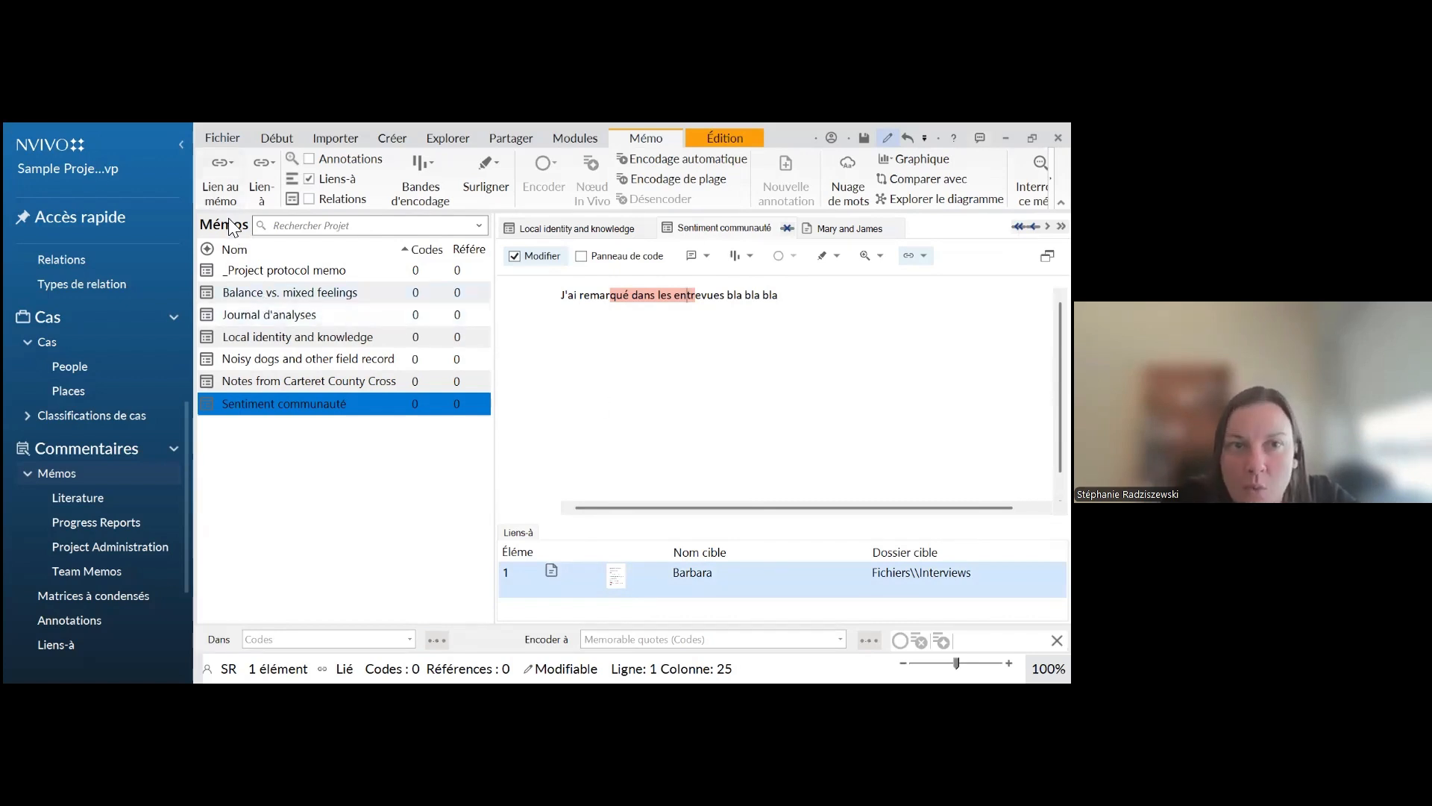
{"action": "left_click", "coordinate": [727, 398]}
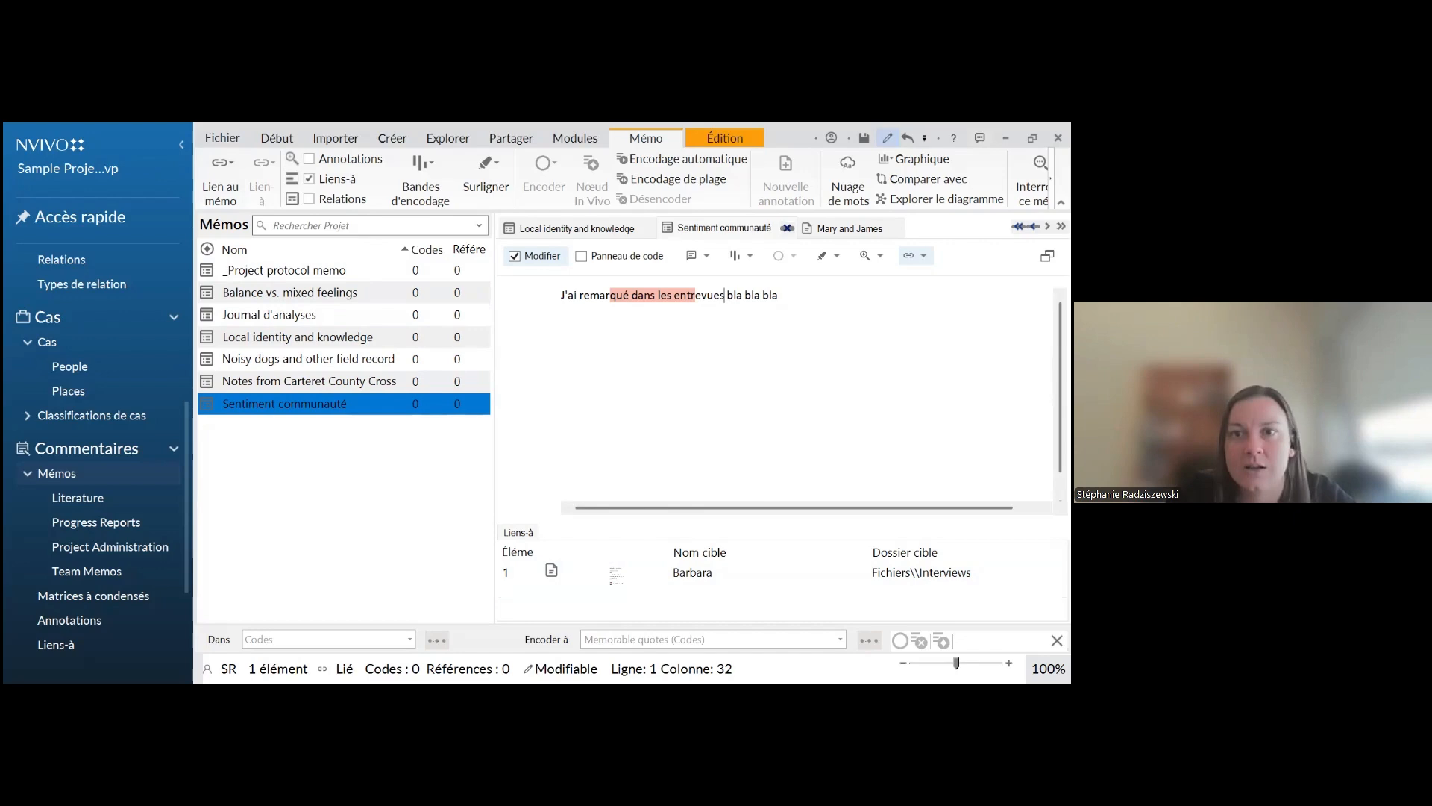
Browse the project's Liens-à and view the properties of a link from "Overview of Sample Project" to a project location item
{"action": "left_click", "coordinate": [56, 645]}
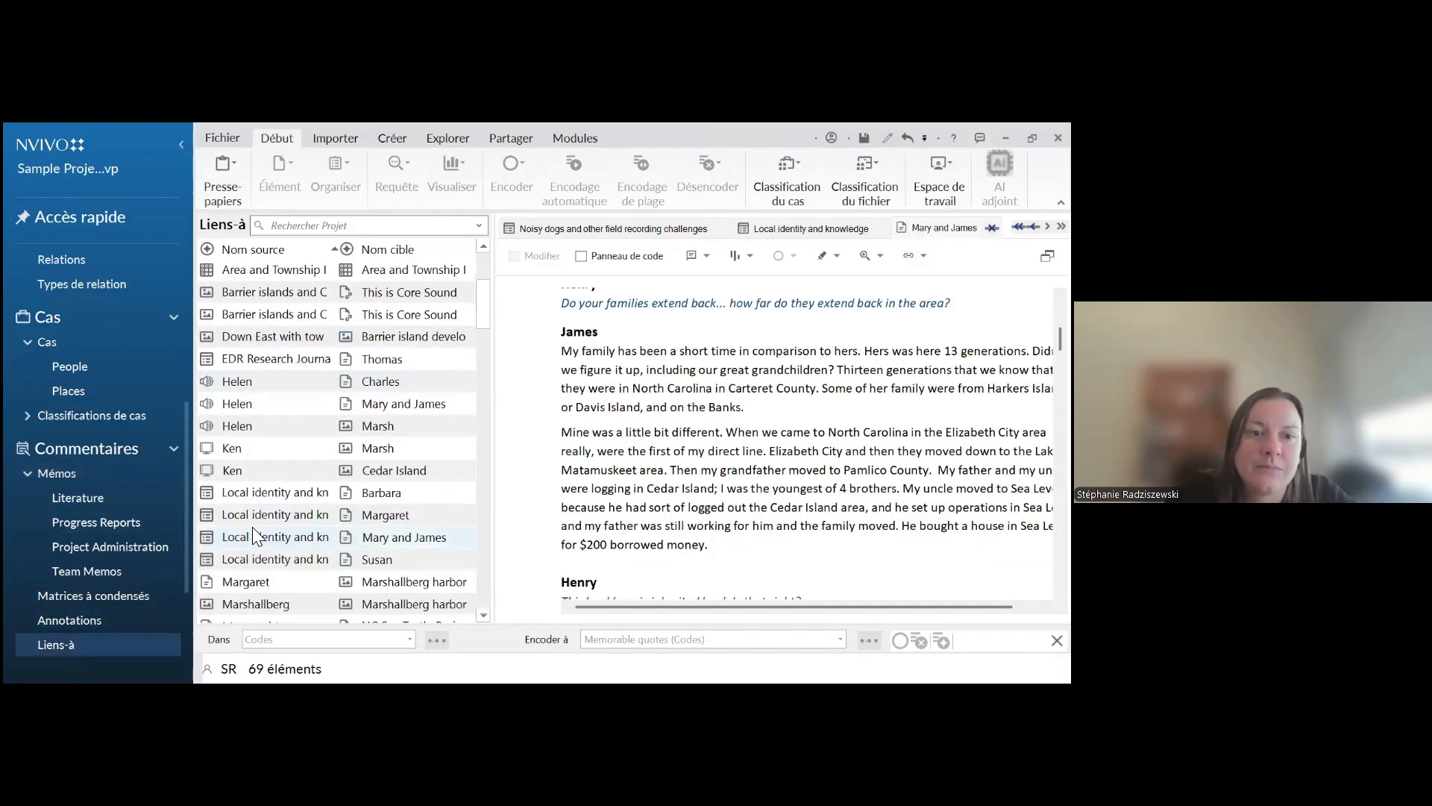
{"action": "scroll", "coordinate": [269, 486], "scroll_direction": "down", "scroll_amount": 15}
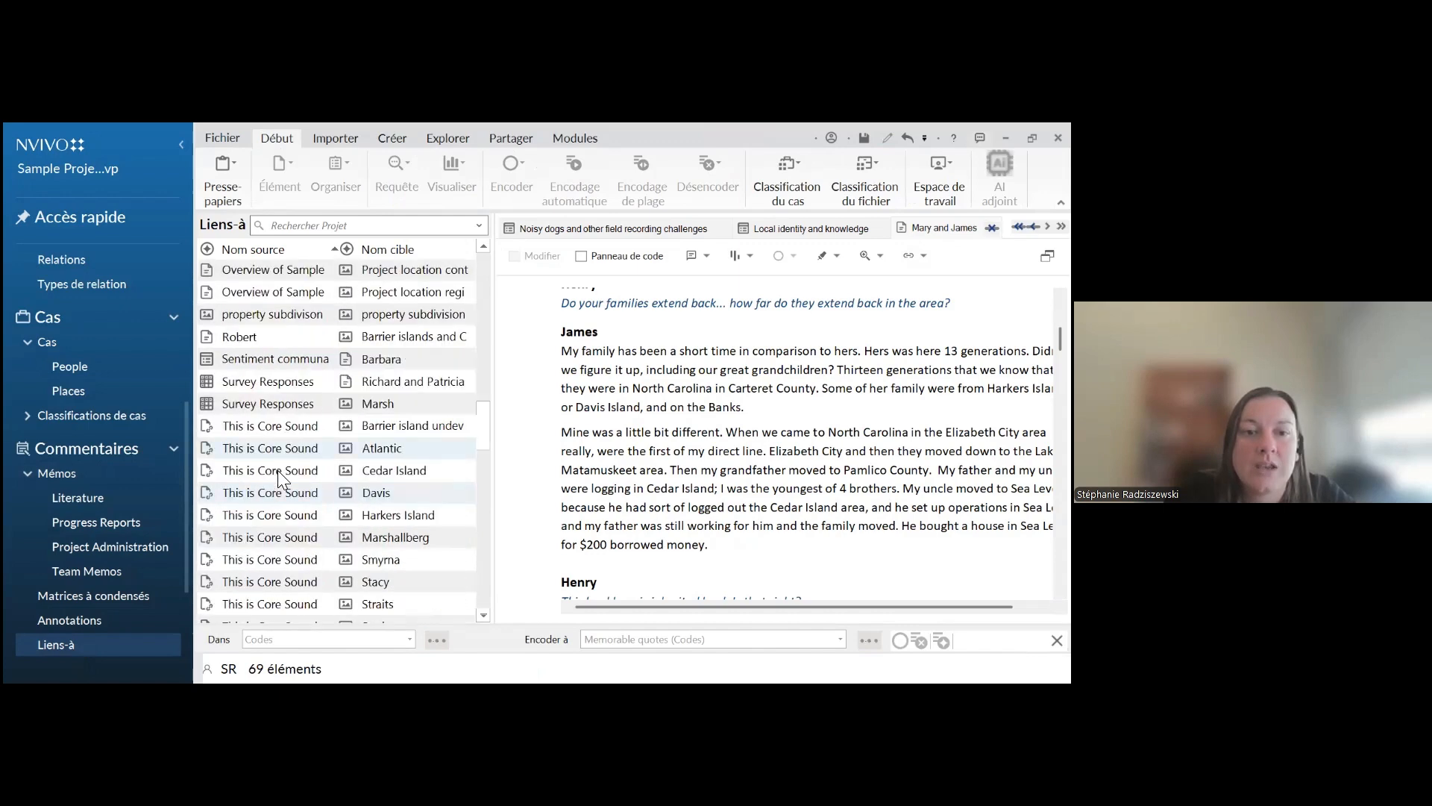
{"action": "scroll", "coordinate": [279, 470], "scroll_direction": "down", "scroll_amount": 3}
{"action": "scroll", "coordinate": [250, 298], "scroll_direction": "up", "scroll_amount": 10}
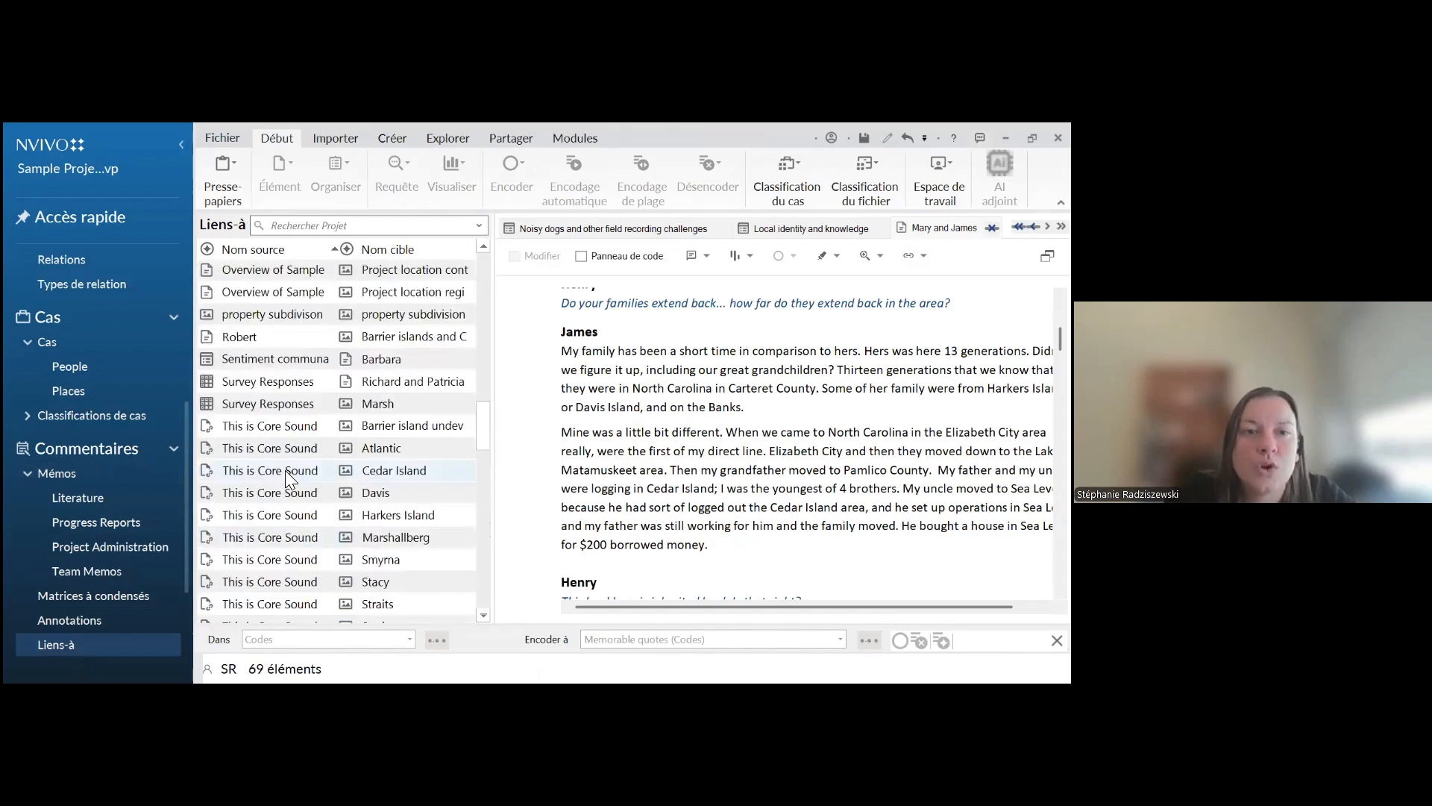
{"action": "double_click", "coordinate": [249, 298]}
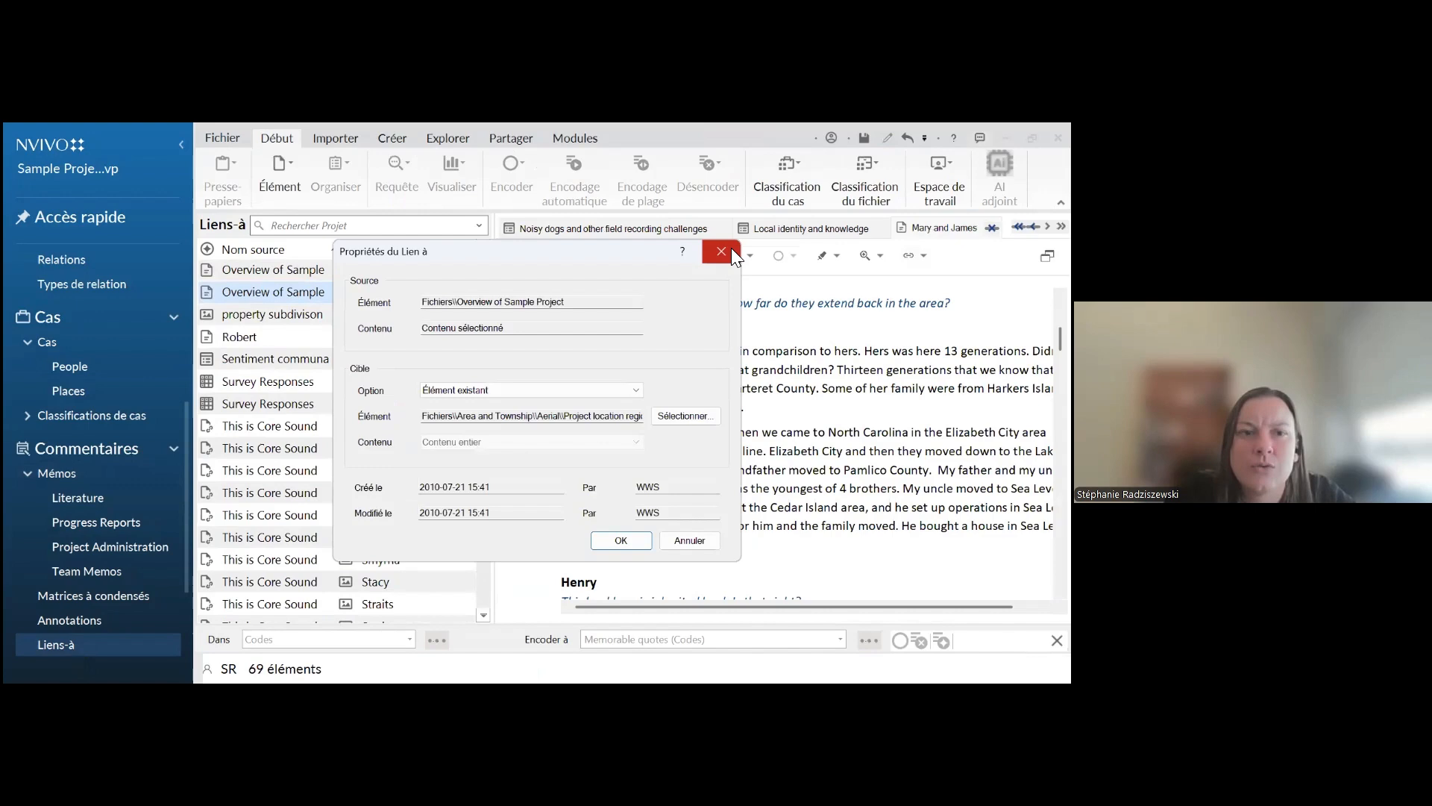
{"action": "left_click", "coordinate": [731, 249]}
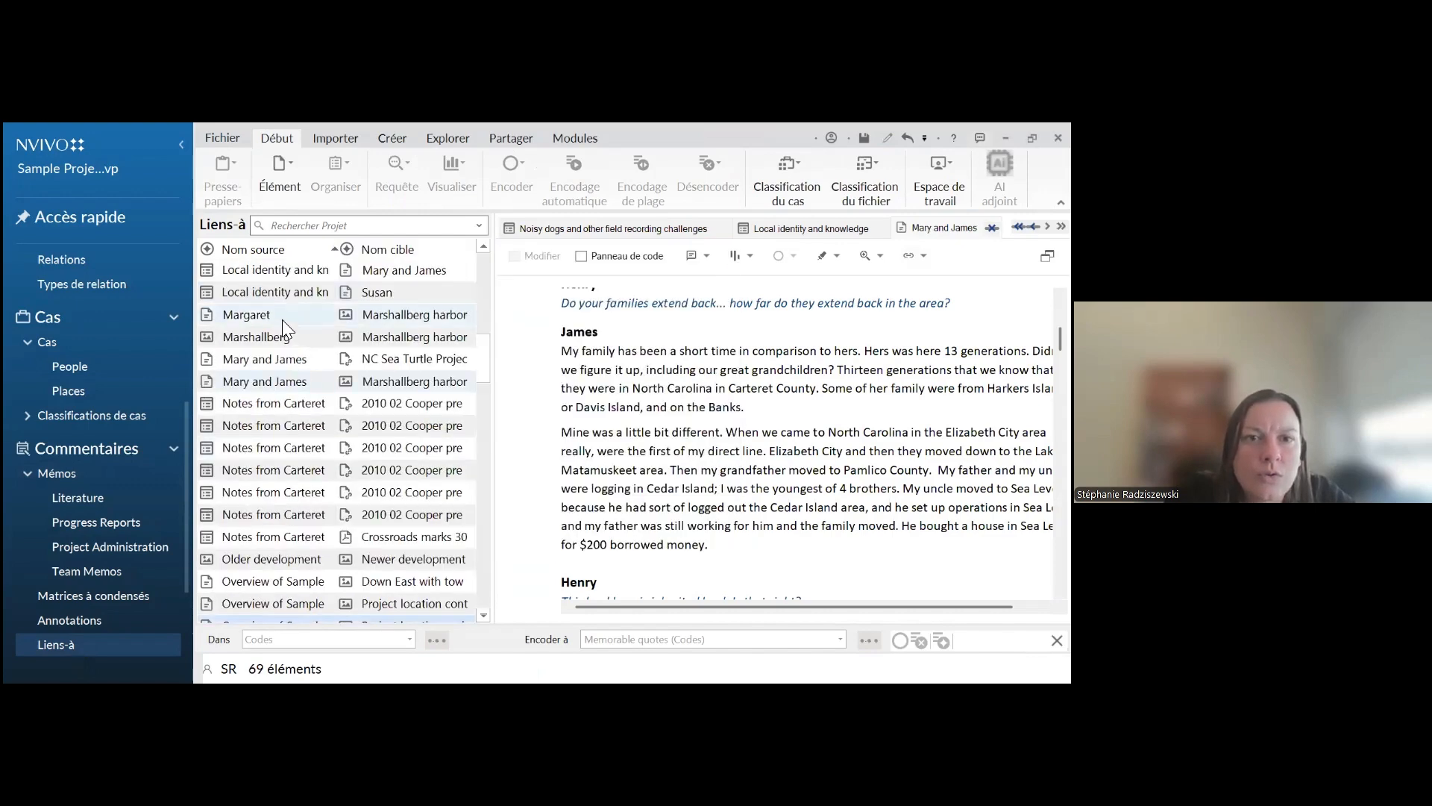
Look further through the project's Liens-à and view the properties of an interview's link to "Marshallberg harbor"
{"action": "scroll", "coordinate": [270, 470], "scroll_direction": "down", "scroll_amount": 5}
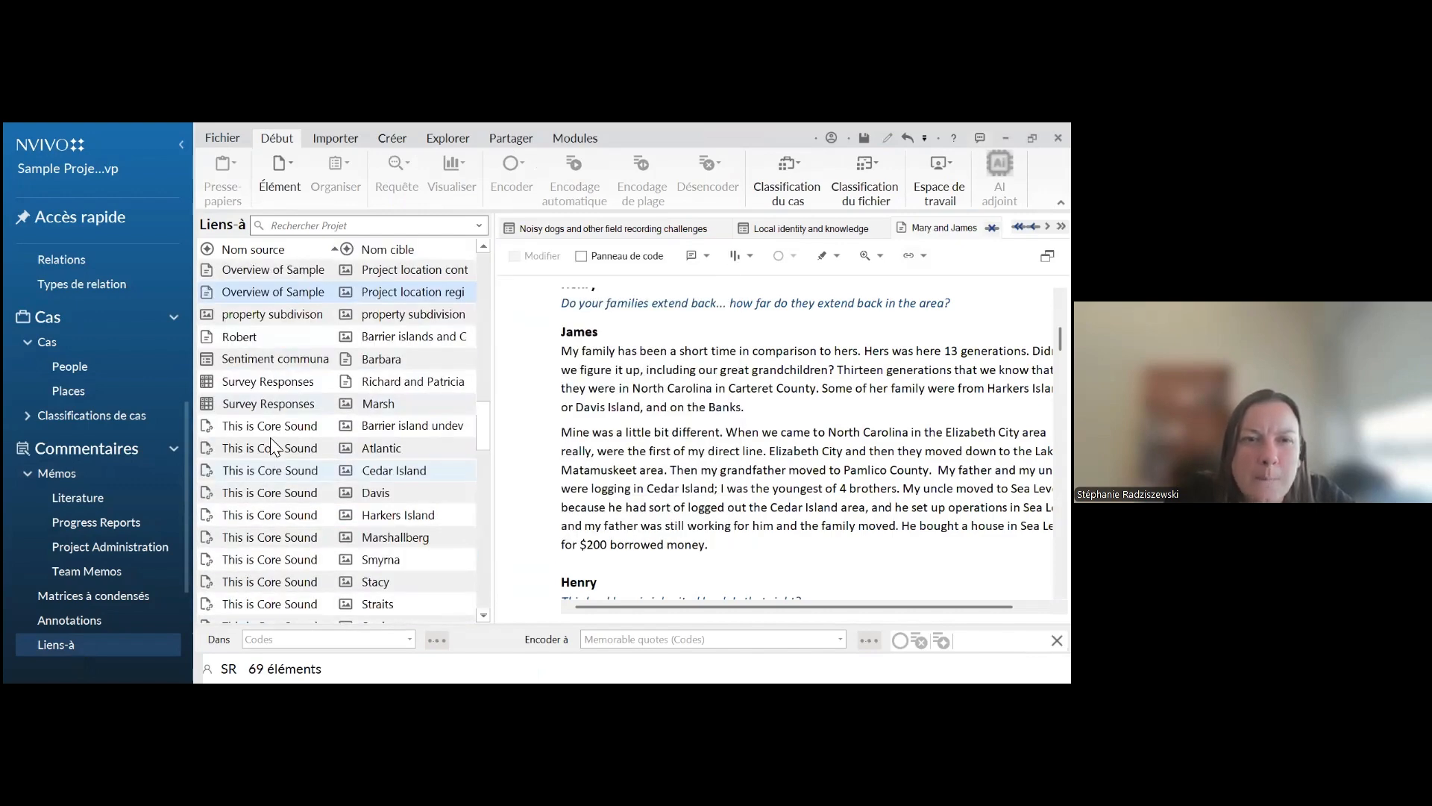
{"action": "scroll", "coordinate": [272, 445], "scroll_direction": "down", "scroll_amount": 7}
{"action": "scroll", "coordinate": [237, 467], "scroll_direction": "up", "scroll_amount": 3}
{"action": "scroll", "coordinate": [238, 466], "scroll_direction": "up", "scroll_amount": 9}
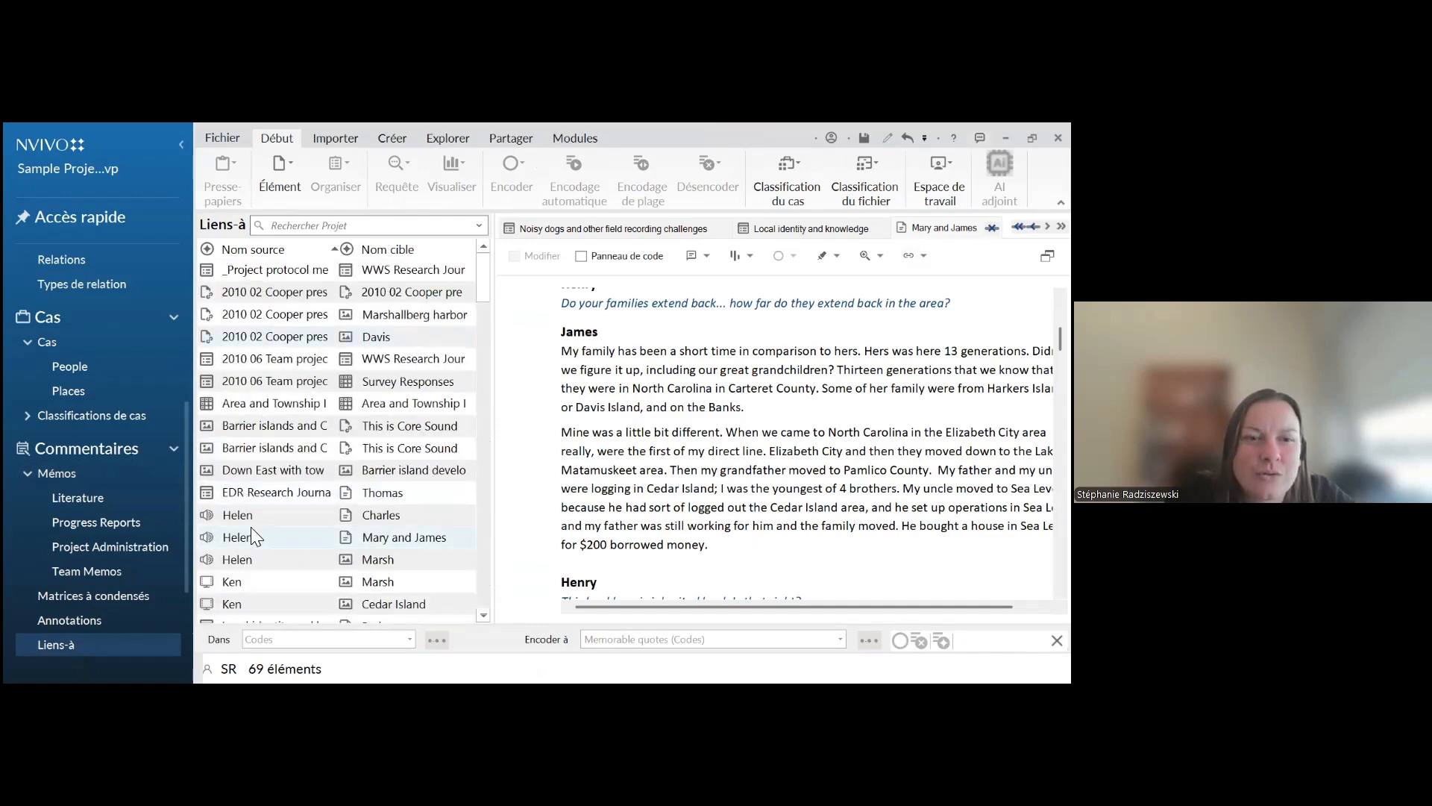
{"action": "scroll", "coordinate": [252, 542], "scroll_direction": "down", "scroll_amount": 3}
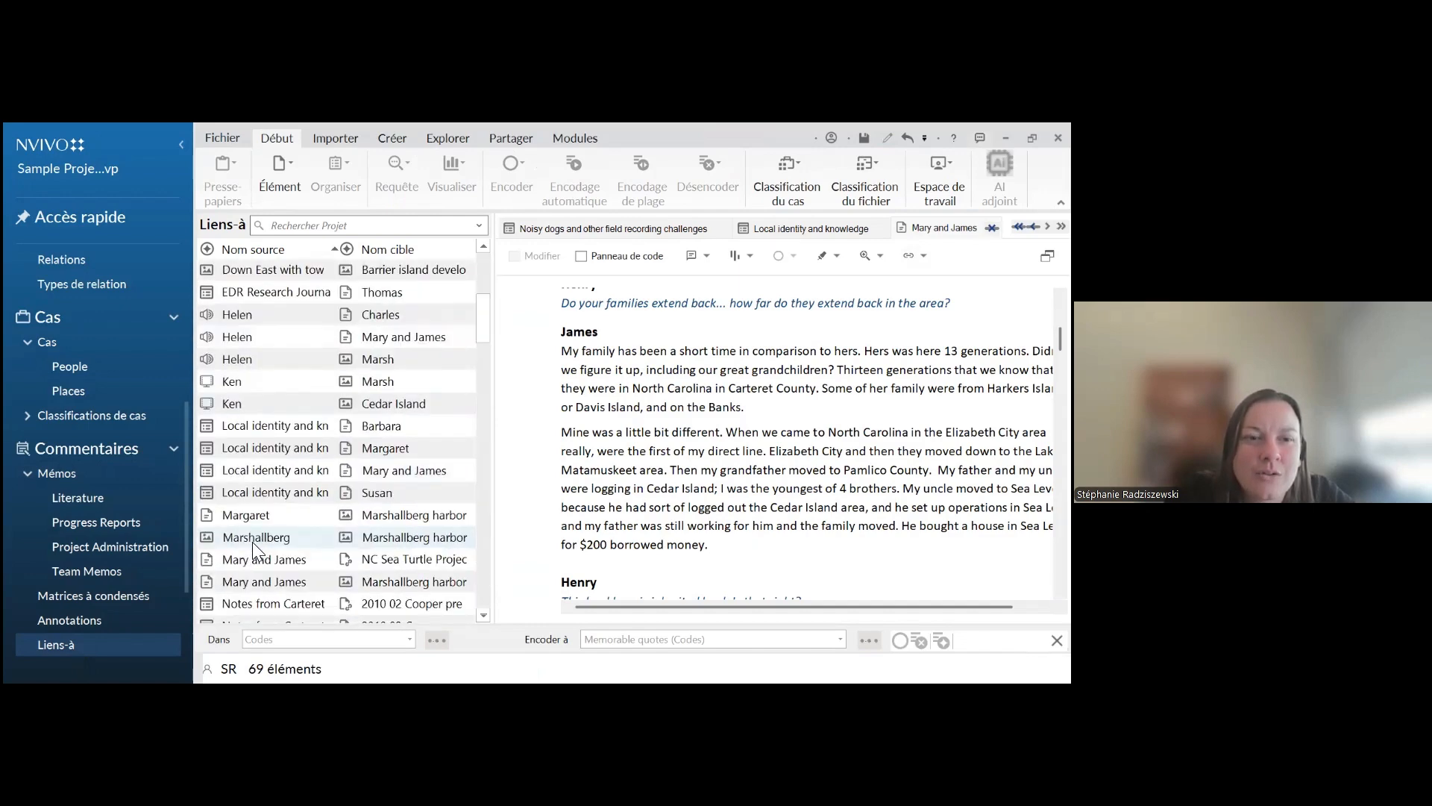
{"action": "left_click", "coordinate": [258, 519]}
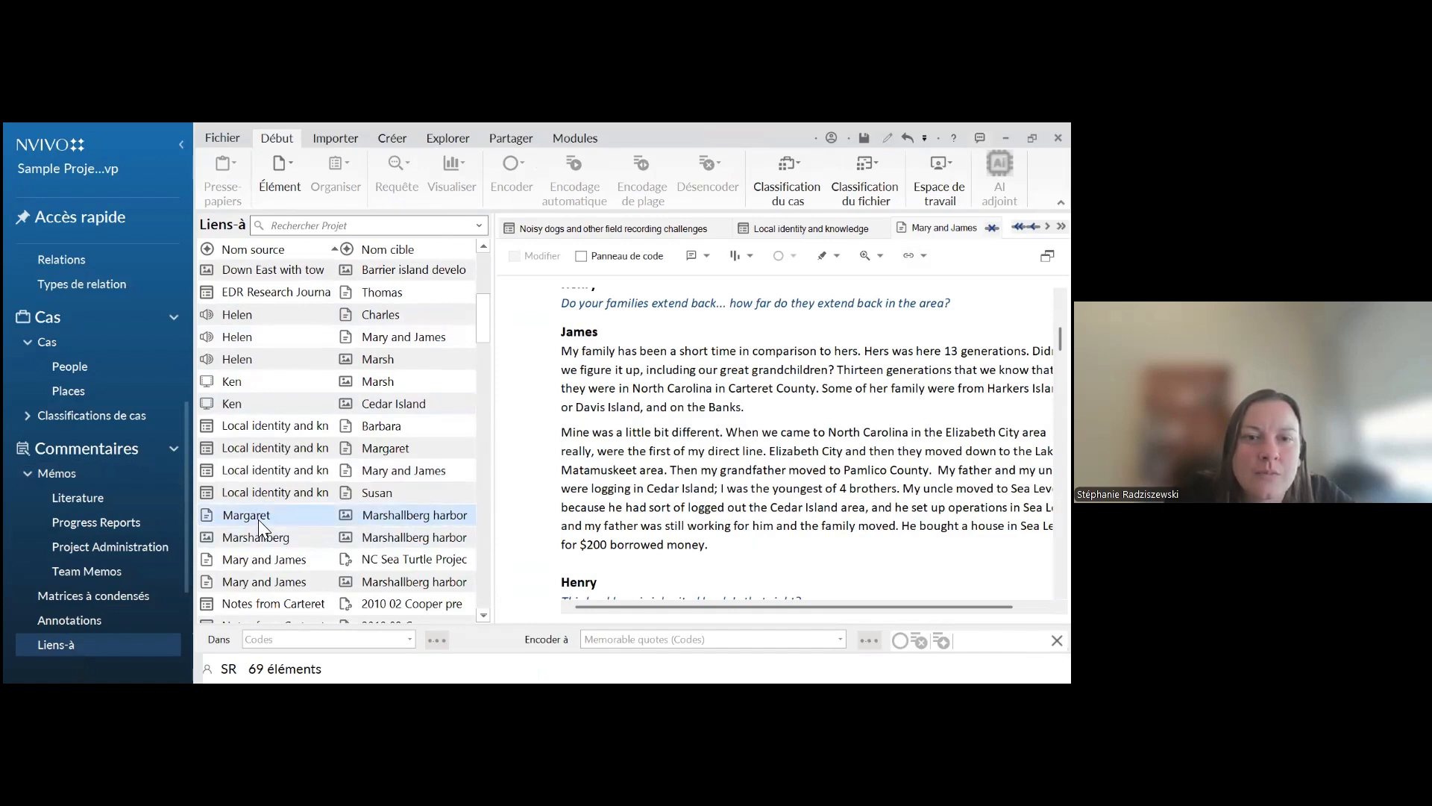
{"action": "double_click", "coordinate": [258, 519]}
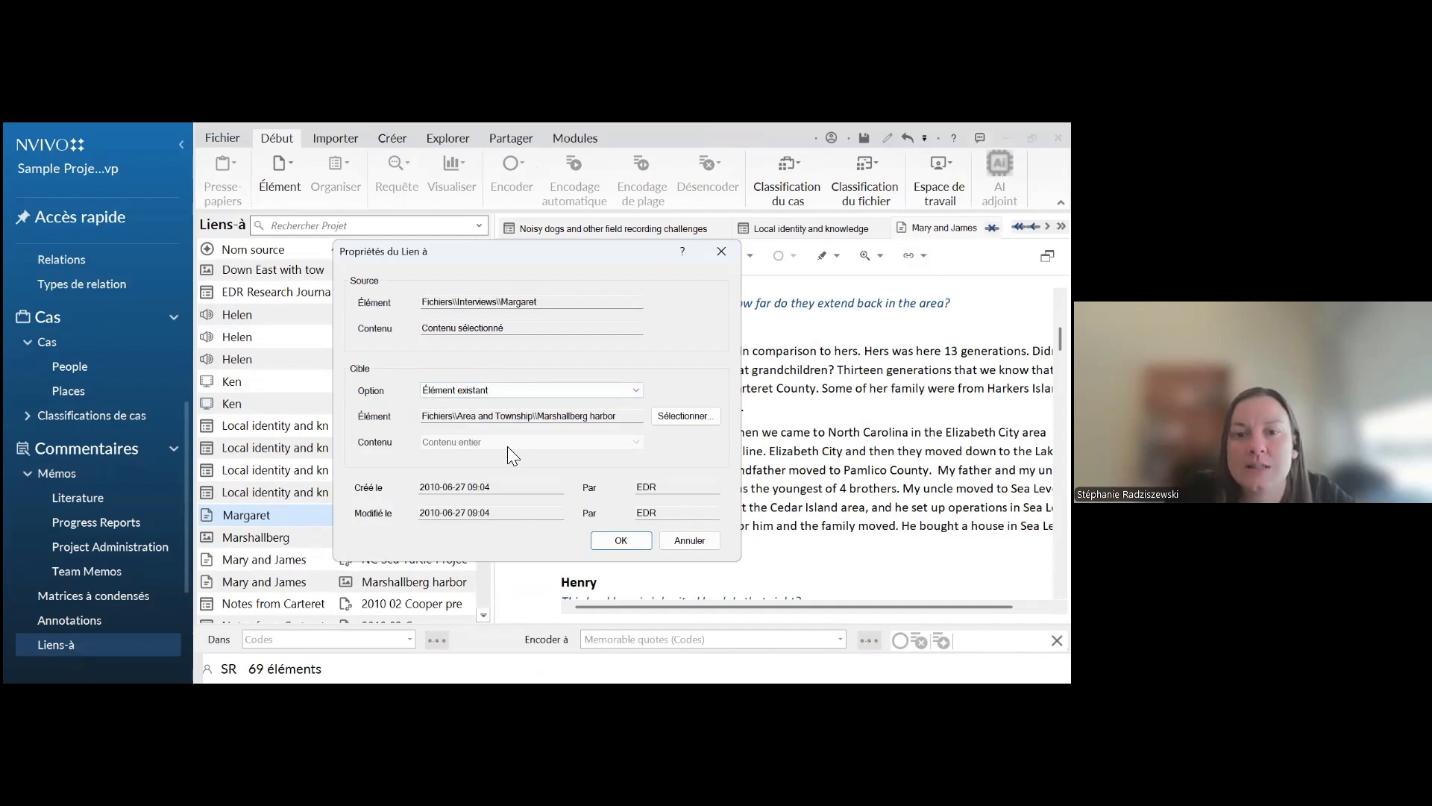
{"action": "key", "text": "Escape"}
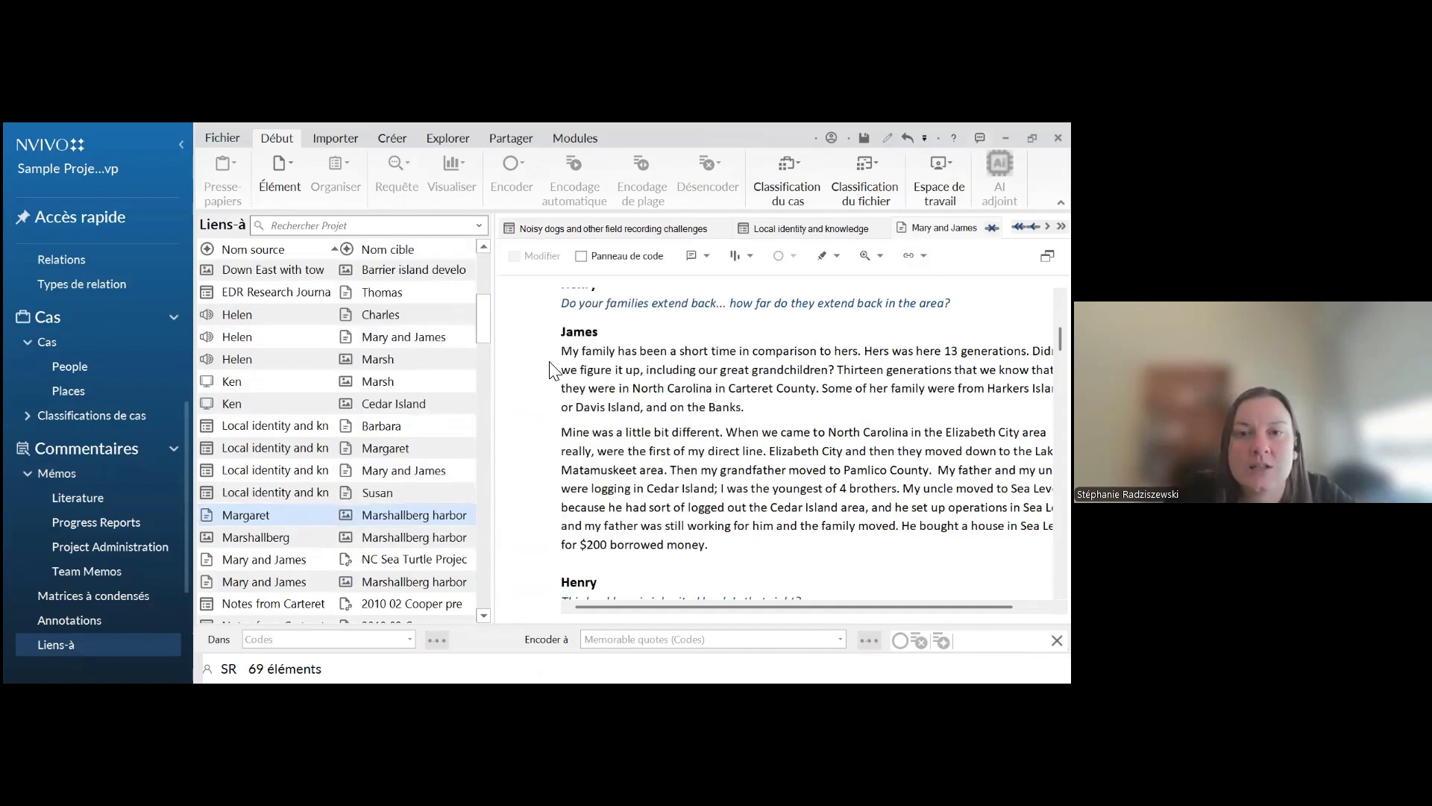
Copy the open interview's passage comparing the family's short time in the area with 13 generations
{"action": "left_click_drag", "start_coordinate": [603, 351], "coordinate": [640, 386]}
{"action": "right_click", "coordinate": [639, 387]}
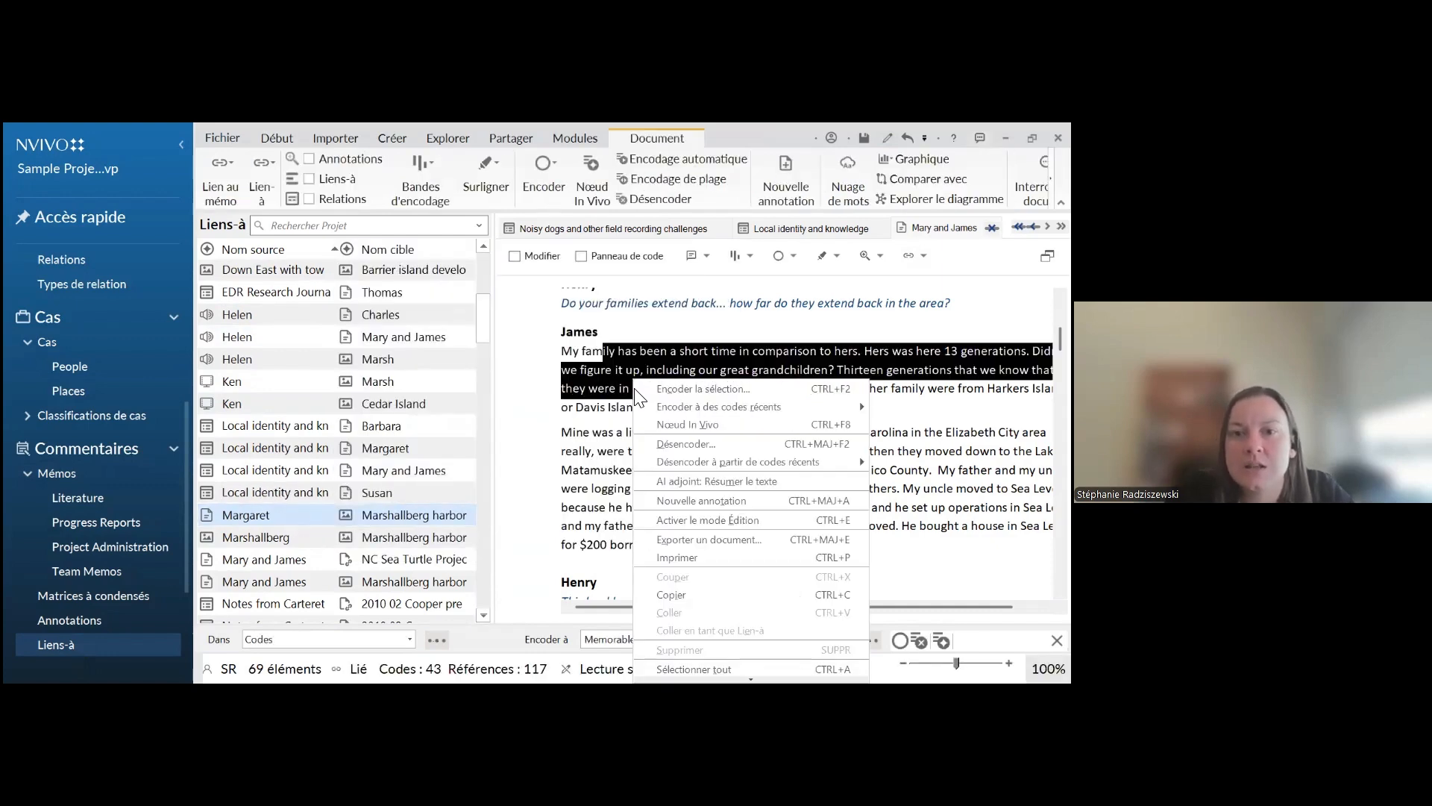
{"action": "left_click", "coordinate": [674, 595]}
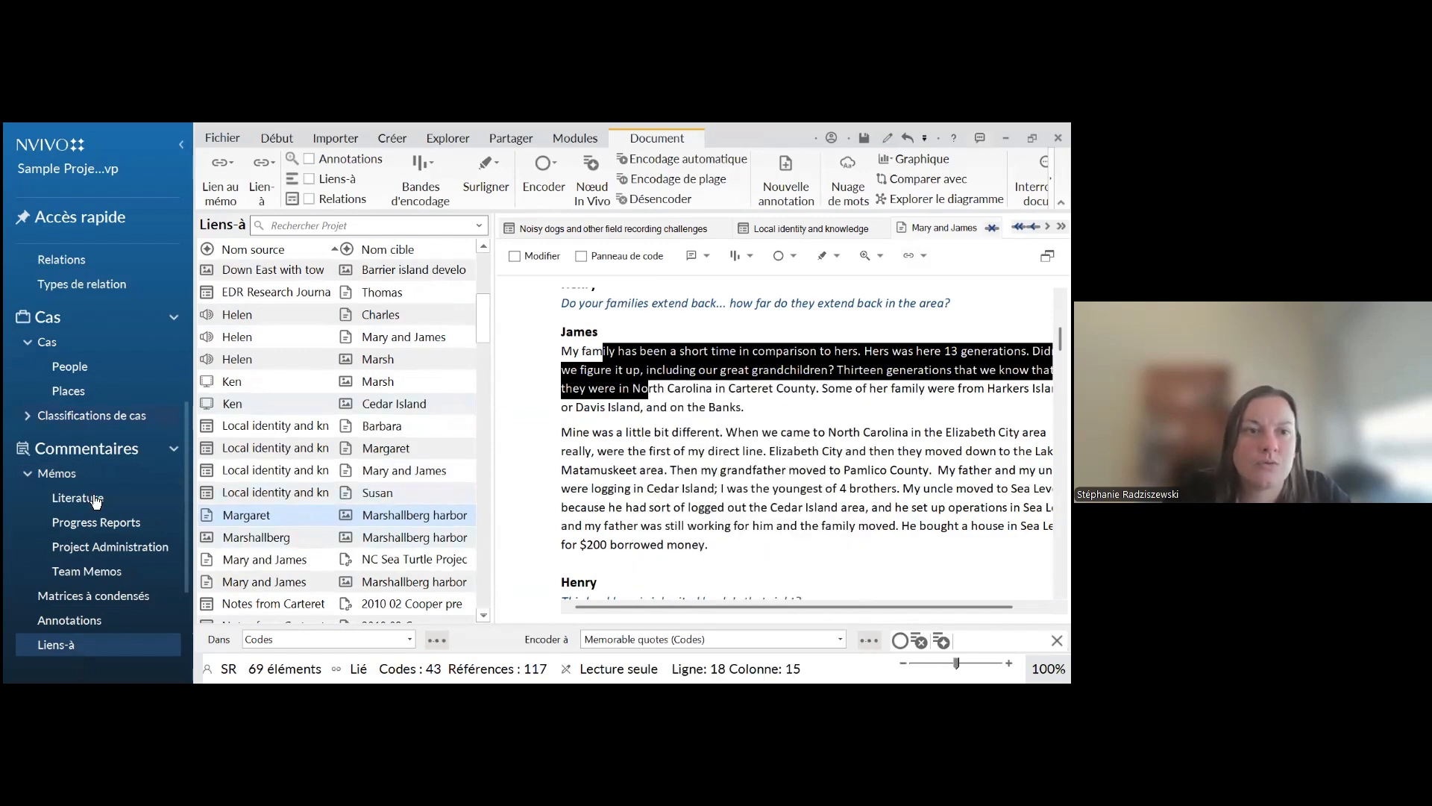
Reopen the "Sentiment communauté" memo and paste the copied interview passage as a Lien-à at the end of its text
{"action": "left_click", "coordinate": [63, 471]}
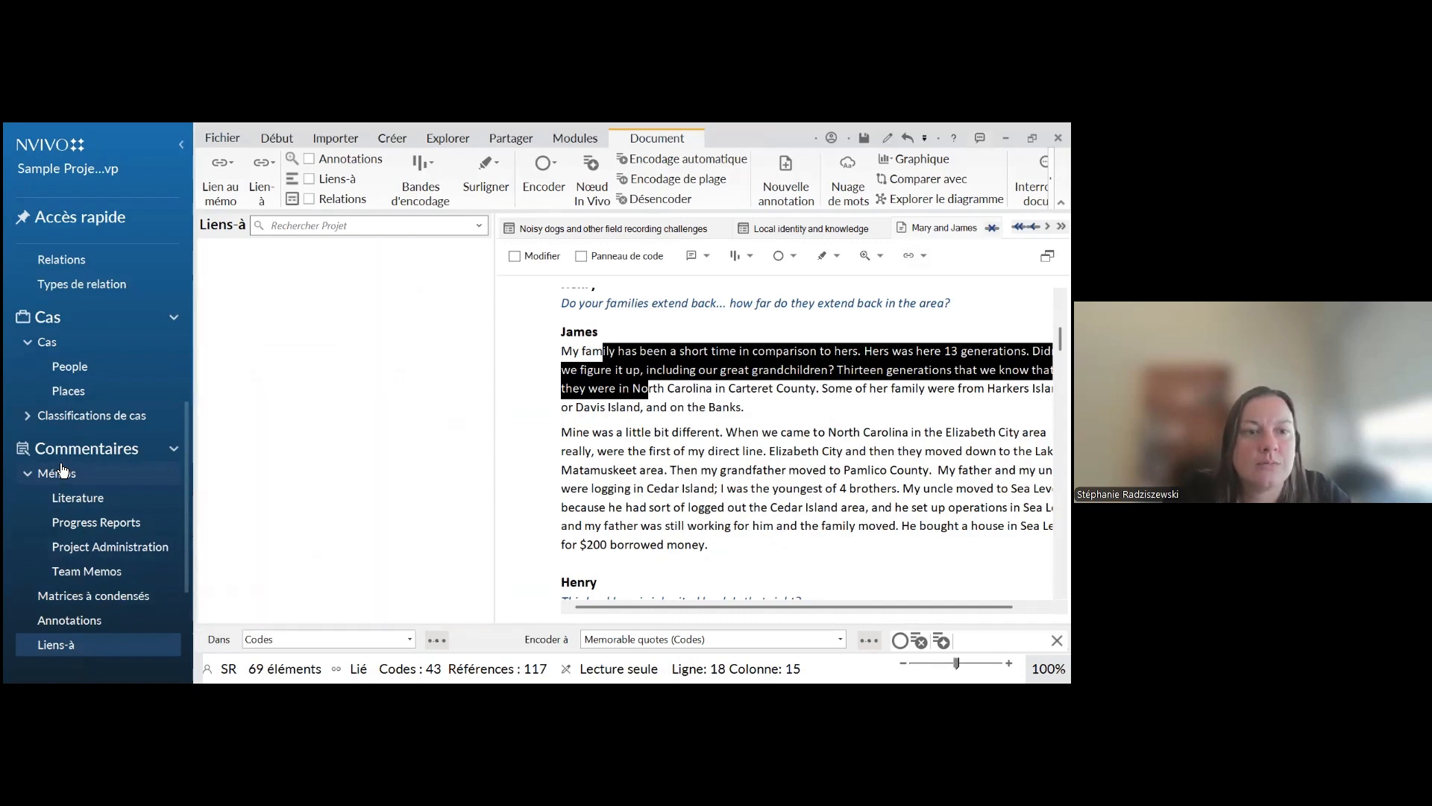
{"action": "left_click", "coordinate": [270, 407]}
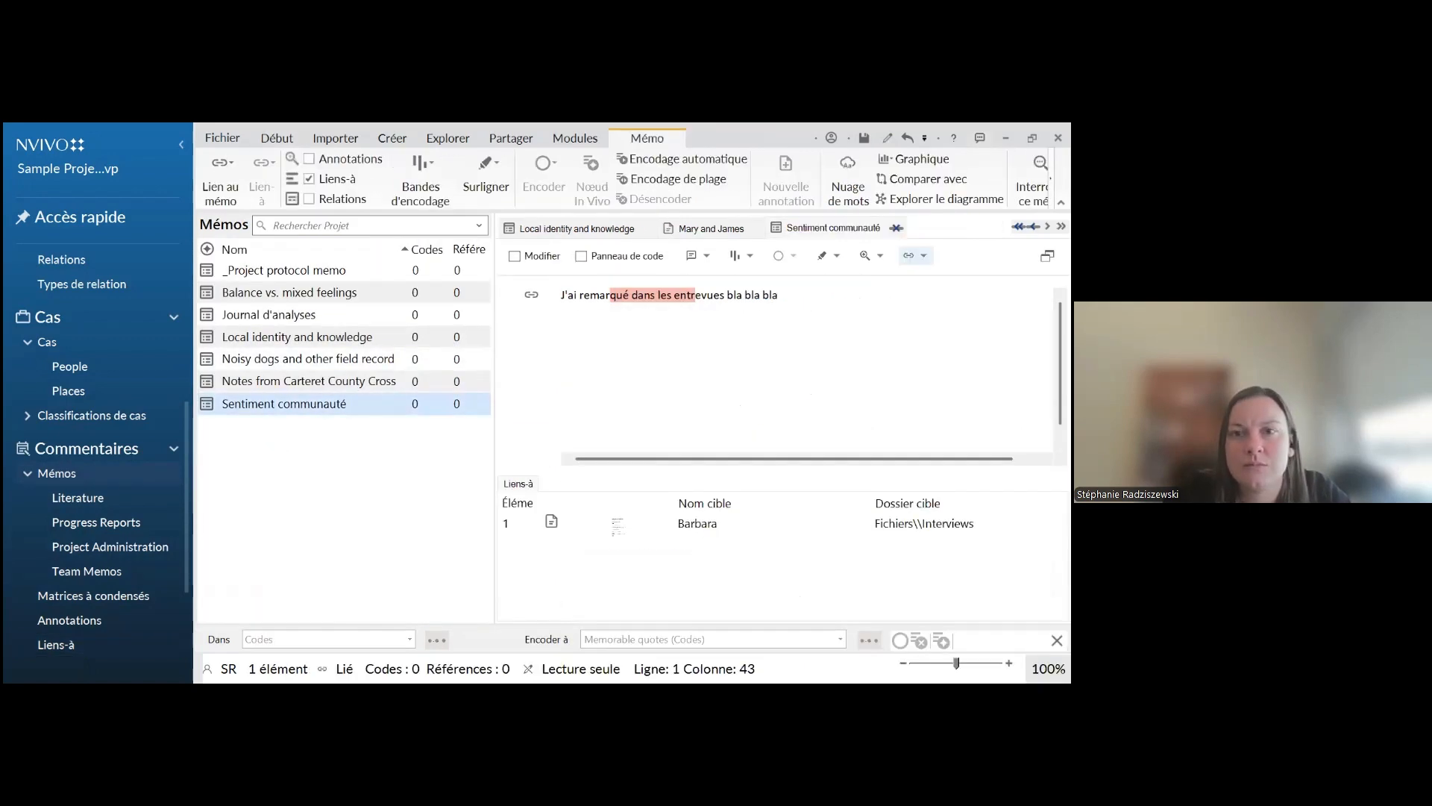
{"action": "right_click", "coordinate": [837, 294]}
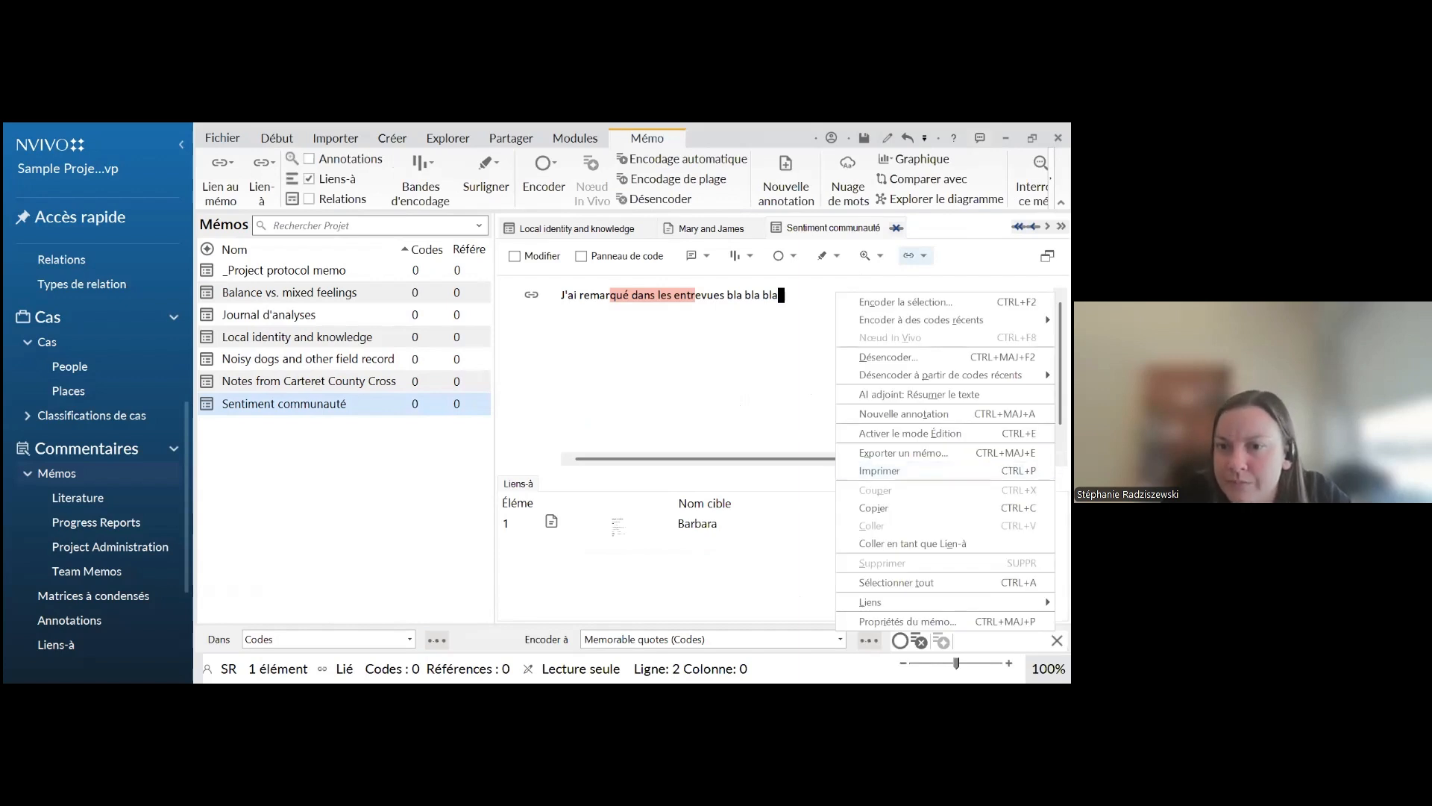
{"action": "left_click", "coordinate": [913, 543]}
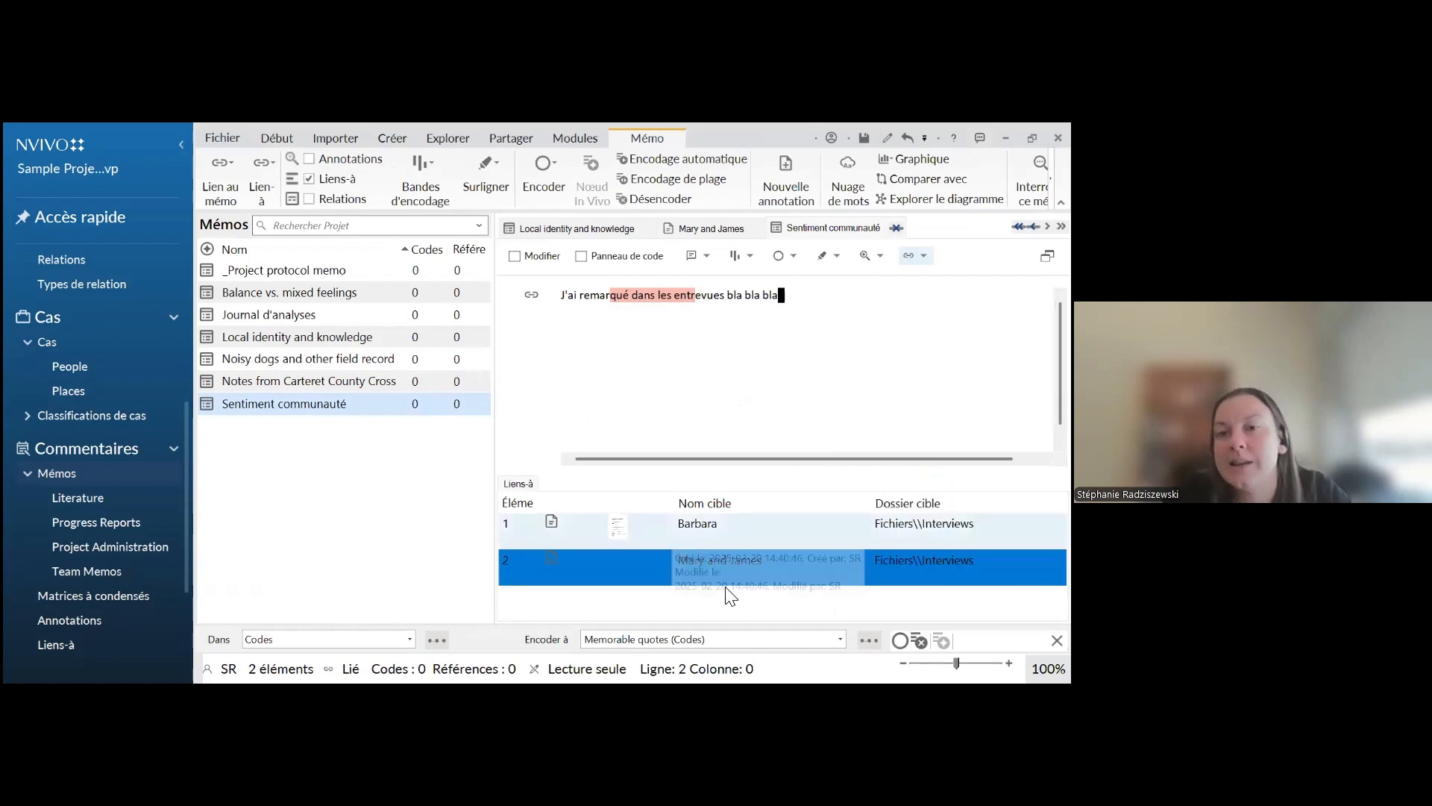
{"action": "left_click", "coordinate": [593, 364]}
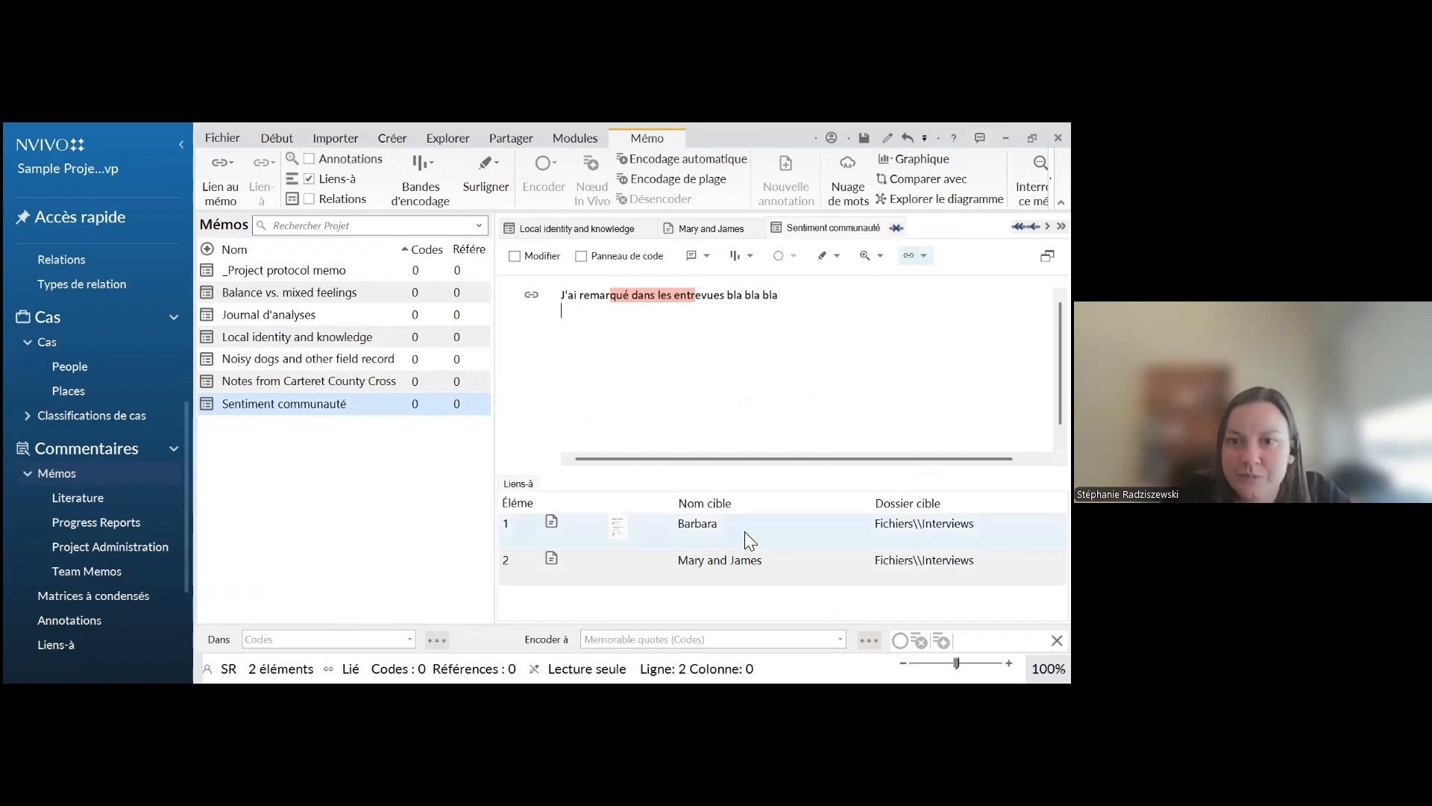
{"action": "key", "text": "shift+Left"}
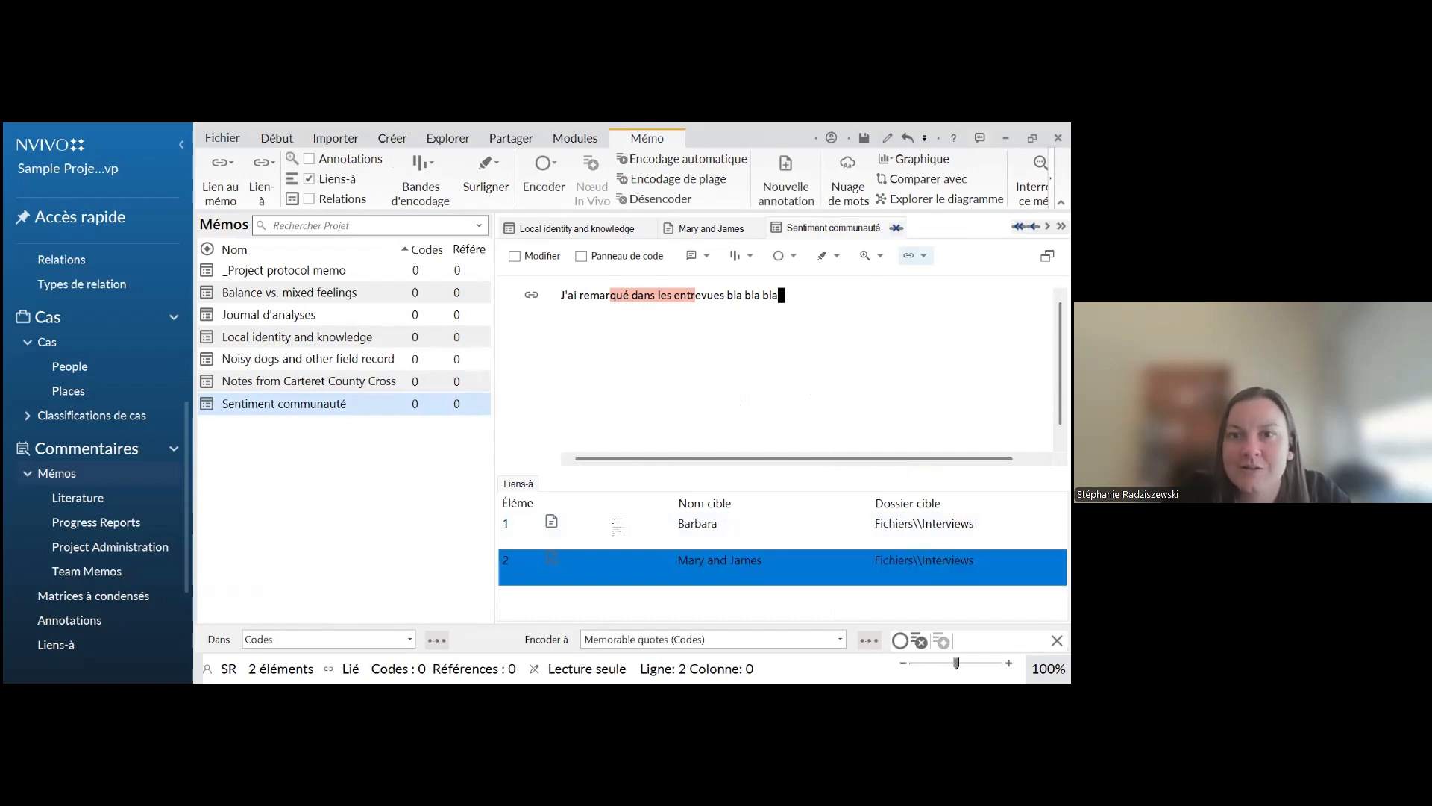
{"action": "left_click", "coordinate": [780, 301]}
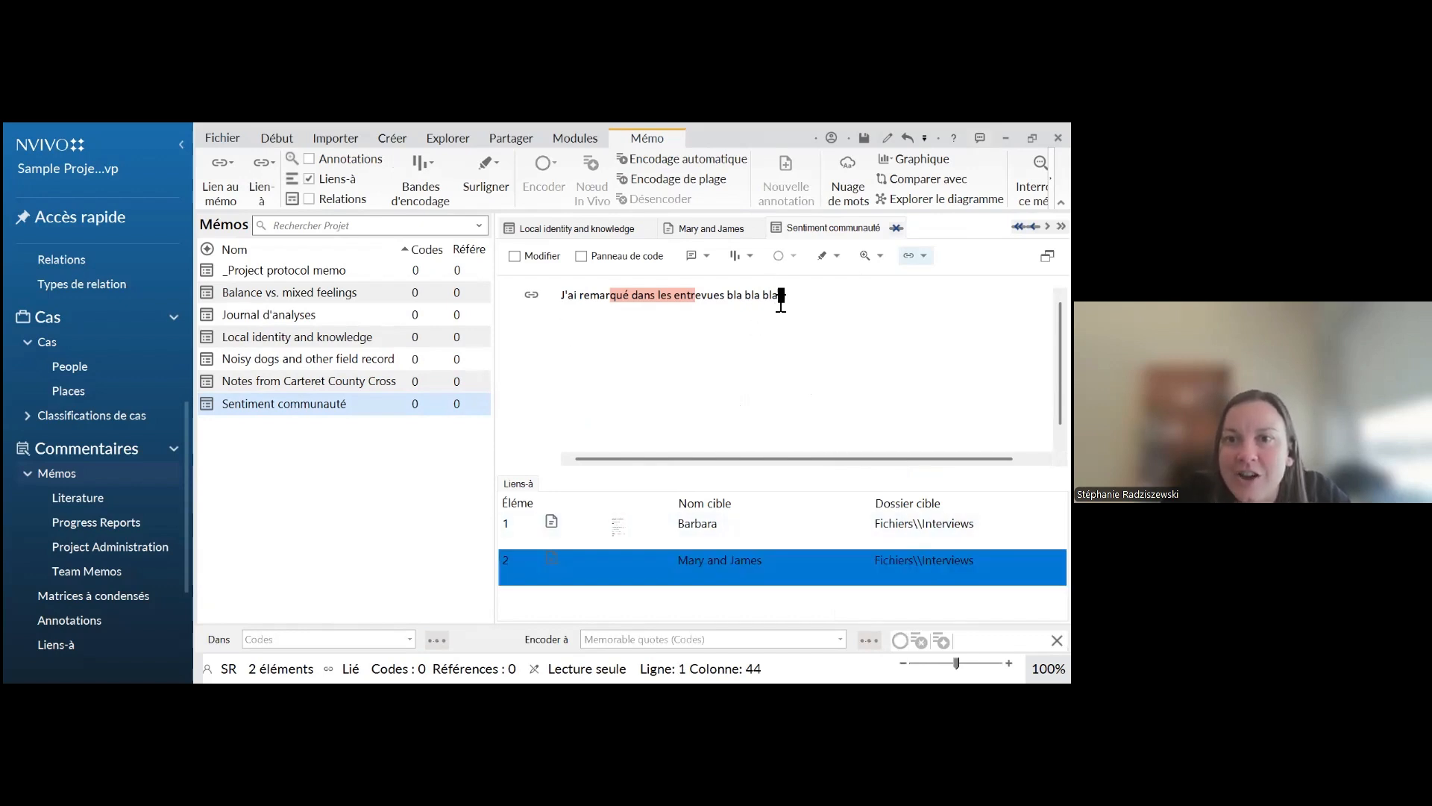
{"action": "key", "text": "Left"}
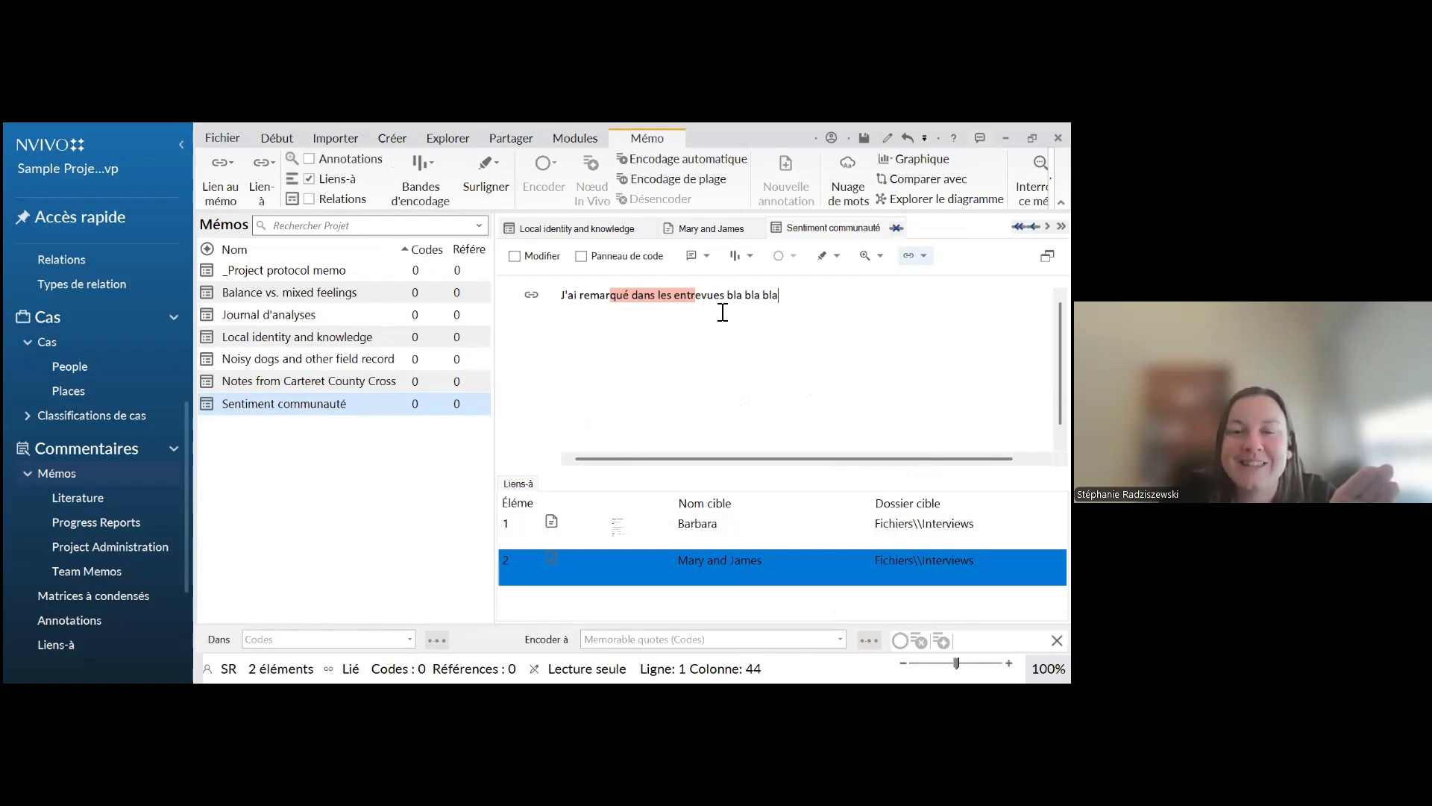
{"action": "double_click", "coordinate": [746, 304]}
{"action": "left_click", "coordinate": [749, 303]}
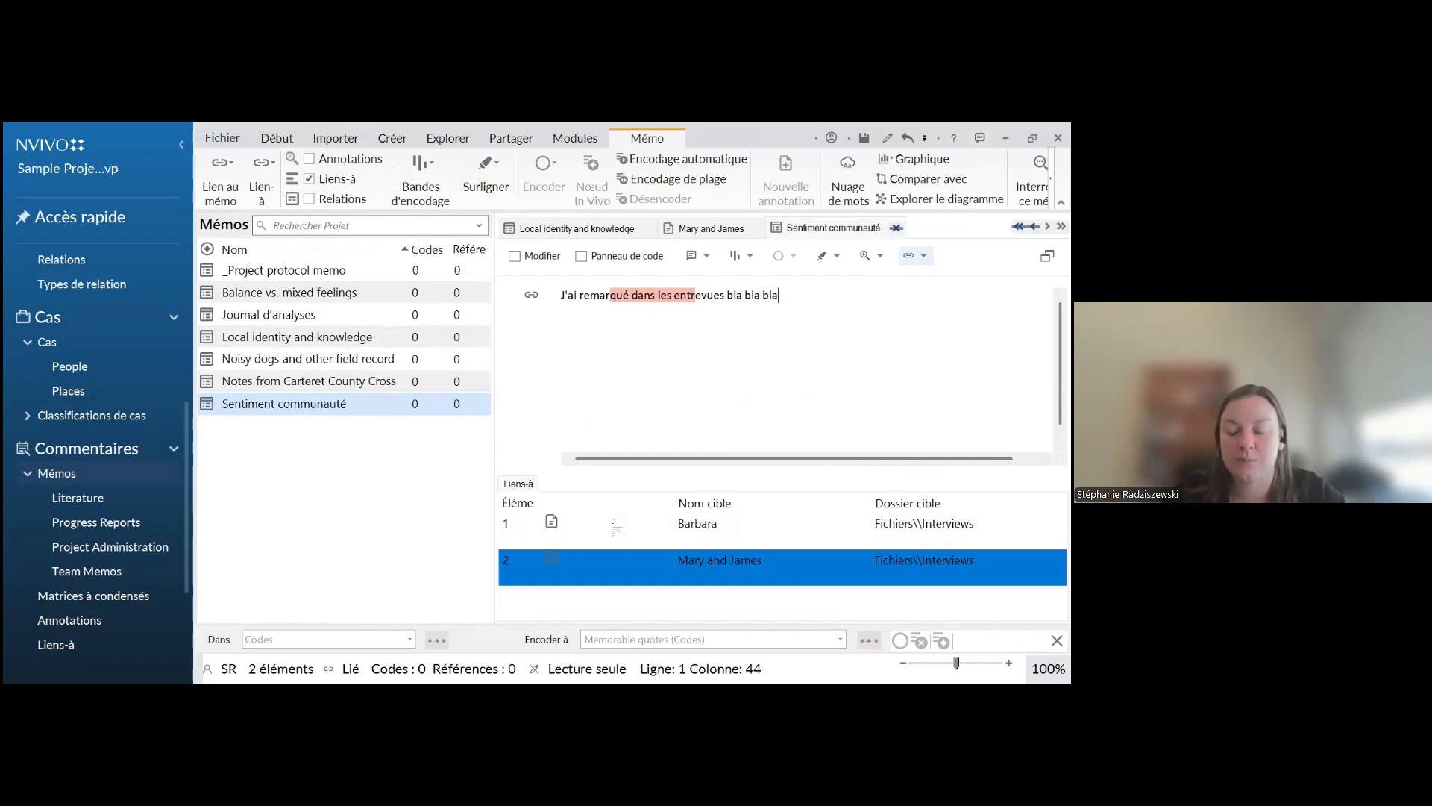
Enable editing of the "Sentiment communauté" memo and add "Le sentiment de communauté est très fort" as a separate line below the existing text
{"action": "left_click", "coordinate": [515, 256]}
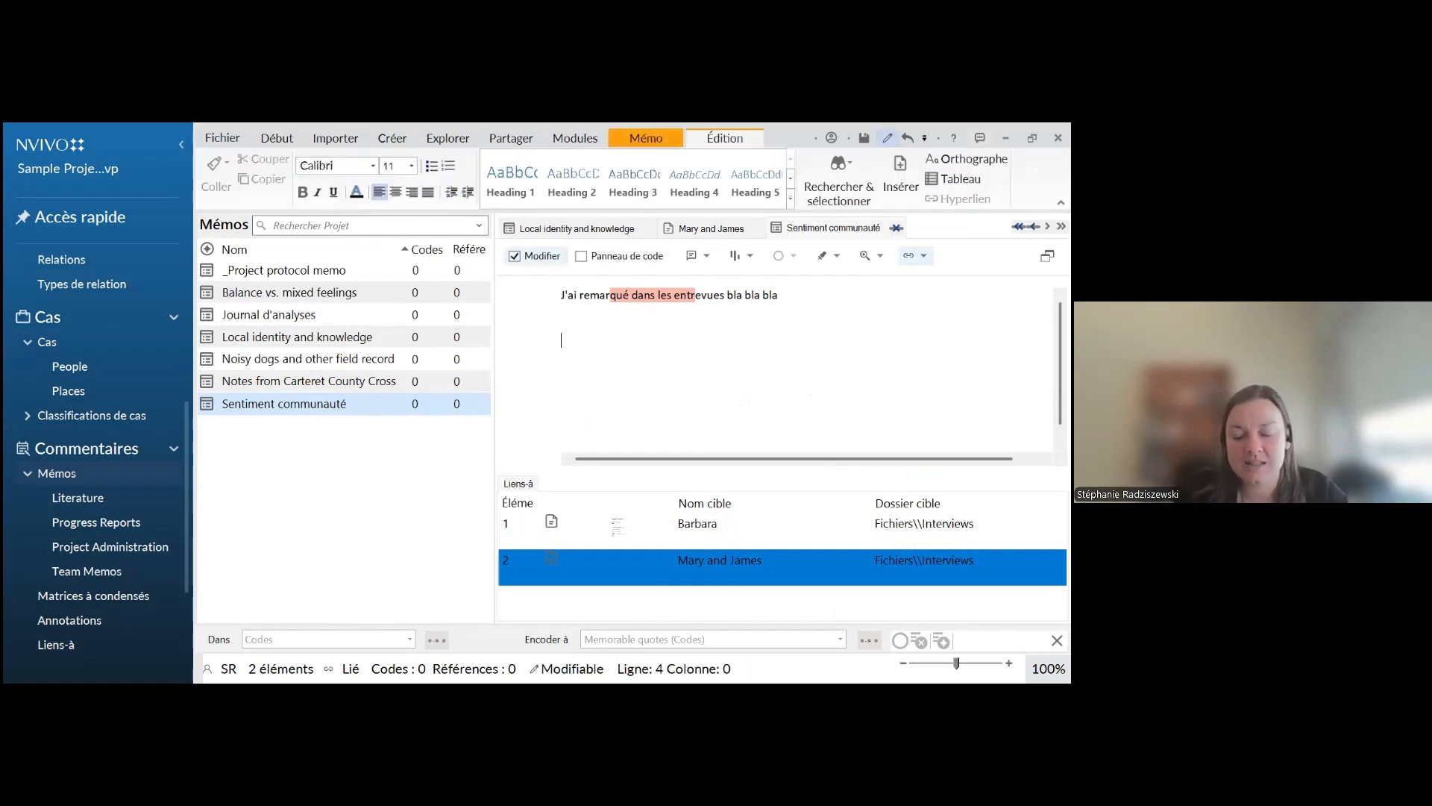
{"action": "type", "text": "Sentiment"}
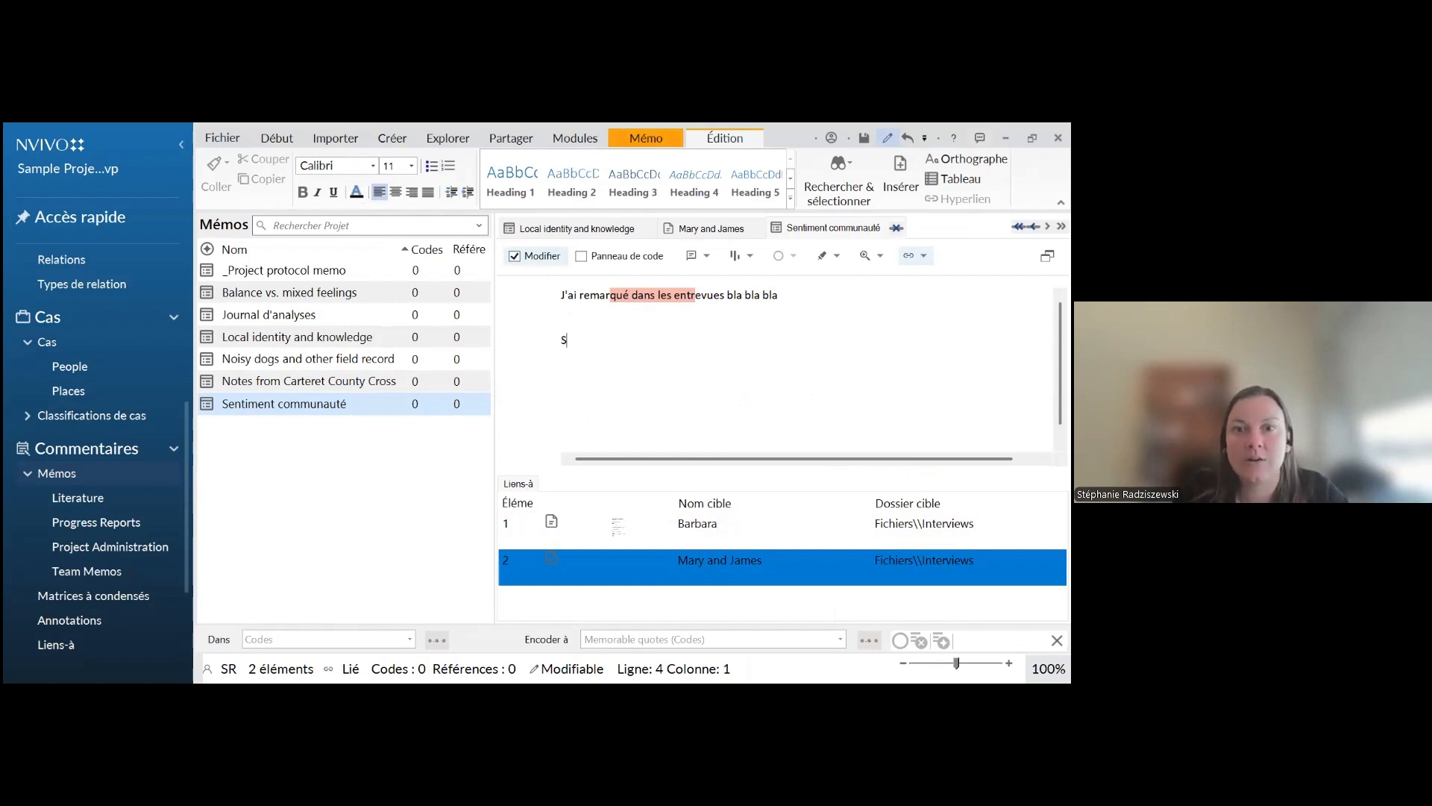
{"action": "key", "text": "BackSpace"}
{"action": "key", "text": "BackSpace"}
{"action": "key", "text": "BackSpace"}
{"action": "key", "text": "BackSpace"}
{"action": "key", "text": "BackSpace"}
{"action": "key", "text": "BackSpace"}
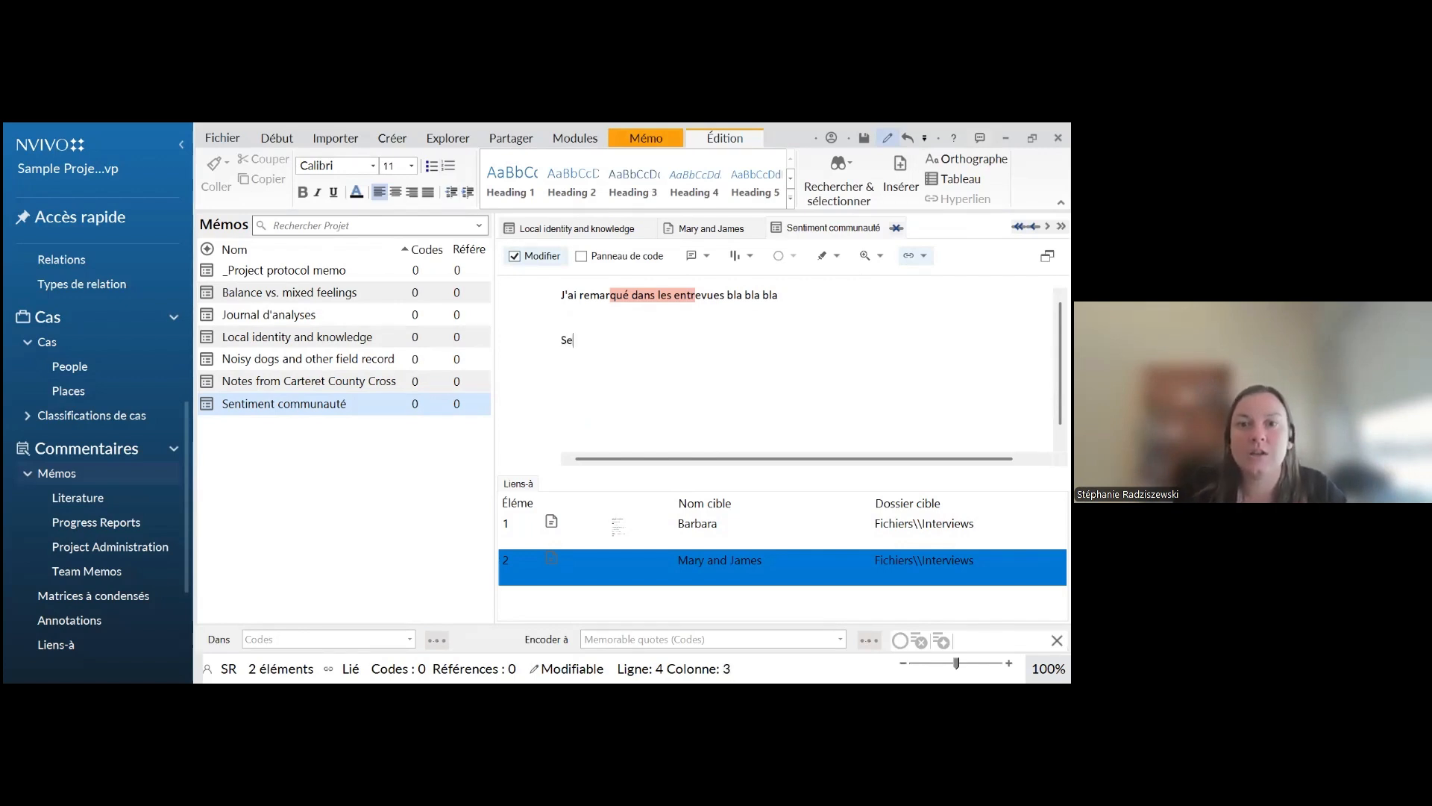
{"action": "type", "text": "Le sentime"}
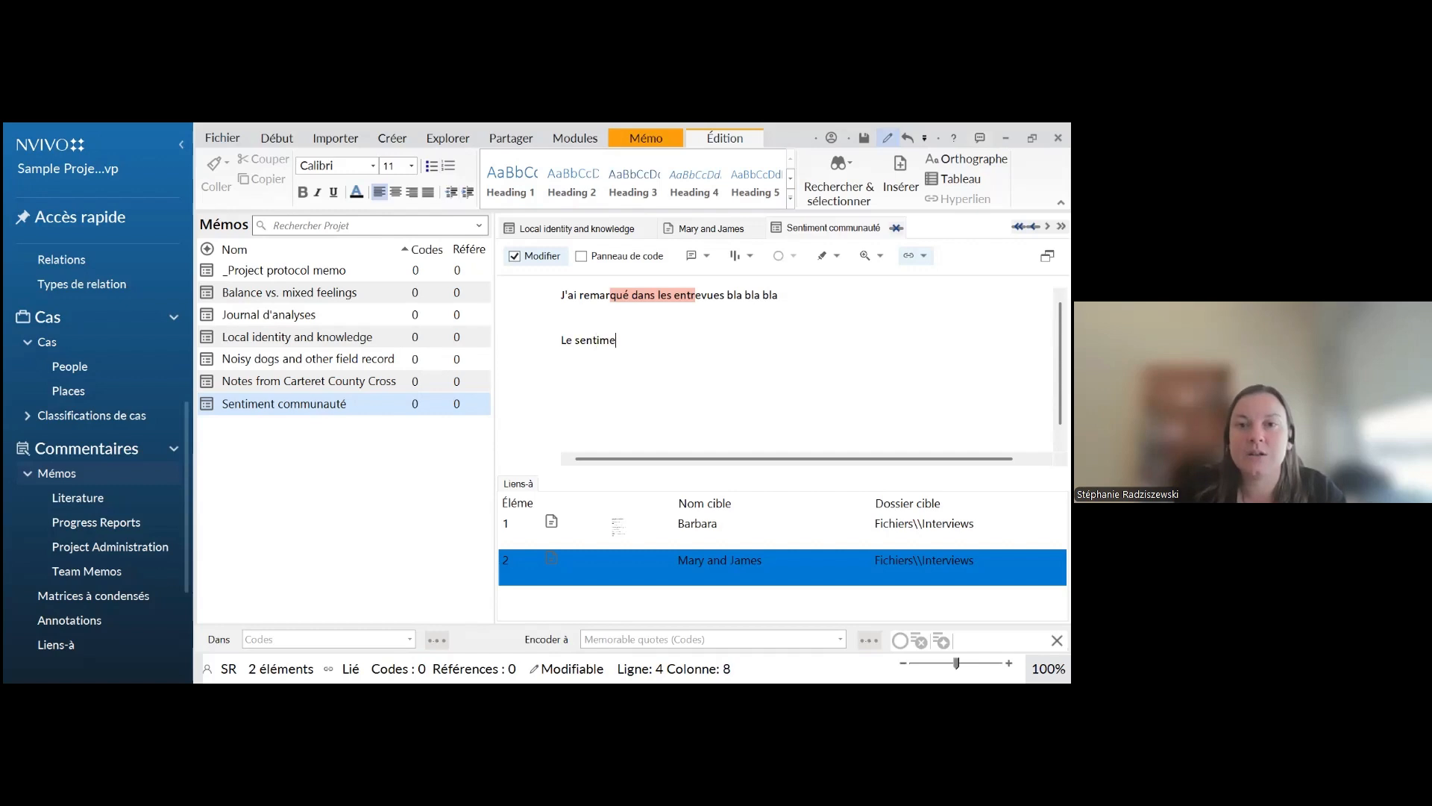
{"action": "type", "text": "nt de communauté es"}
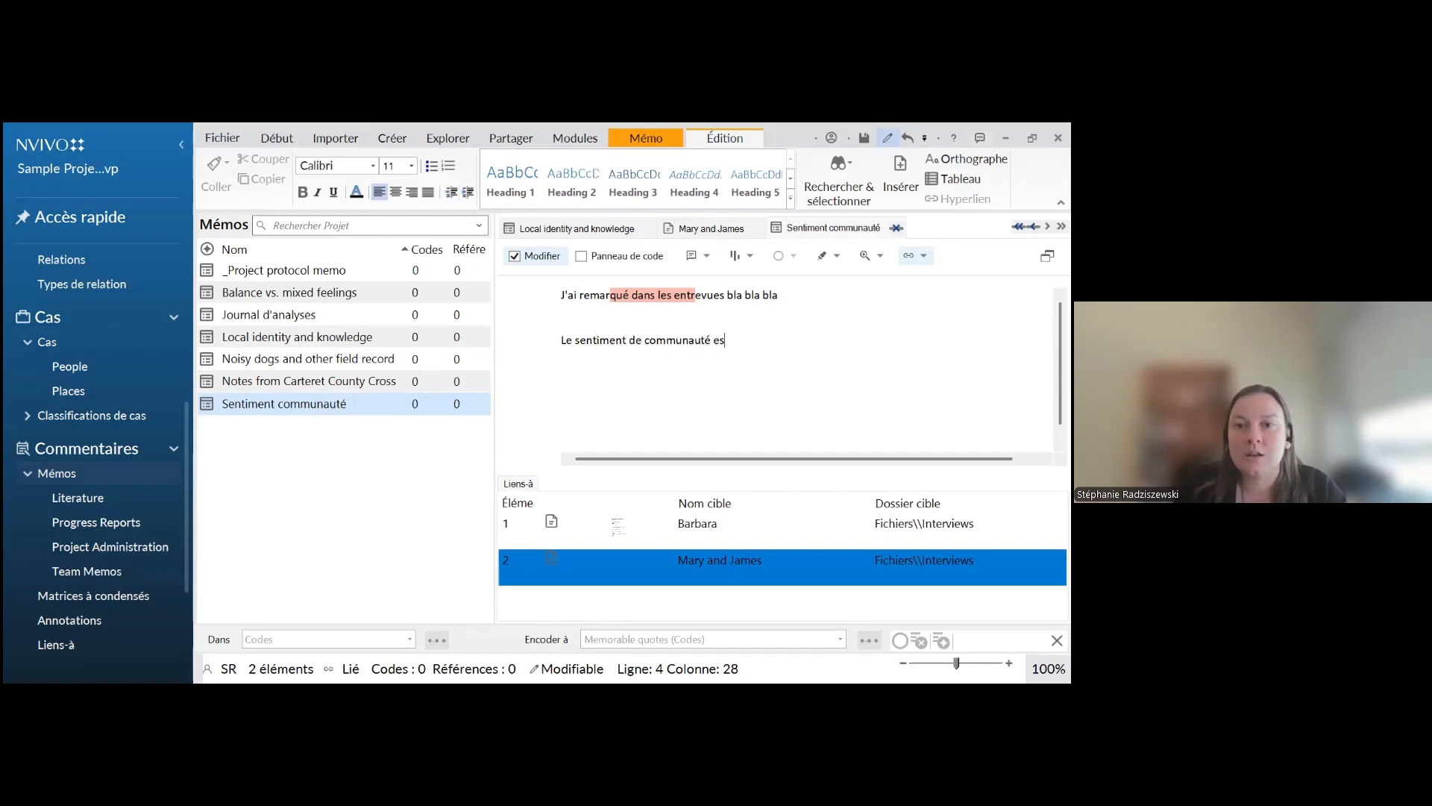
{"action": "type", "text": "t très fort"}
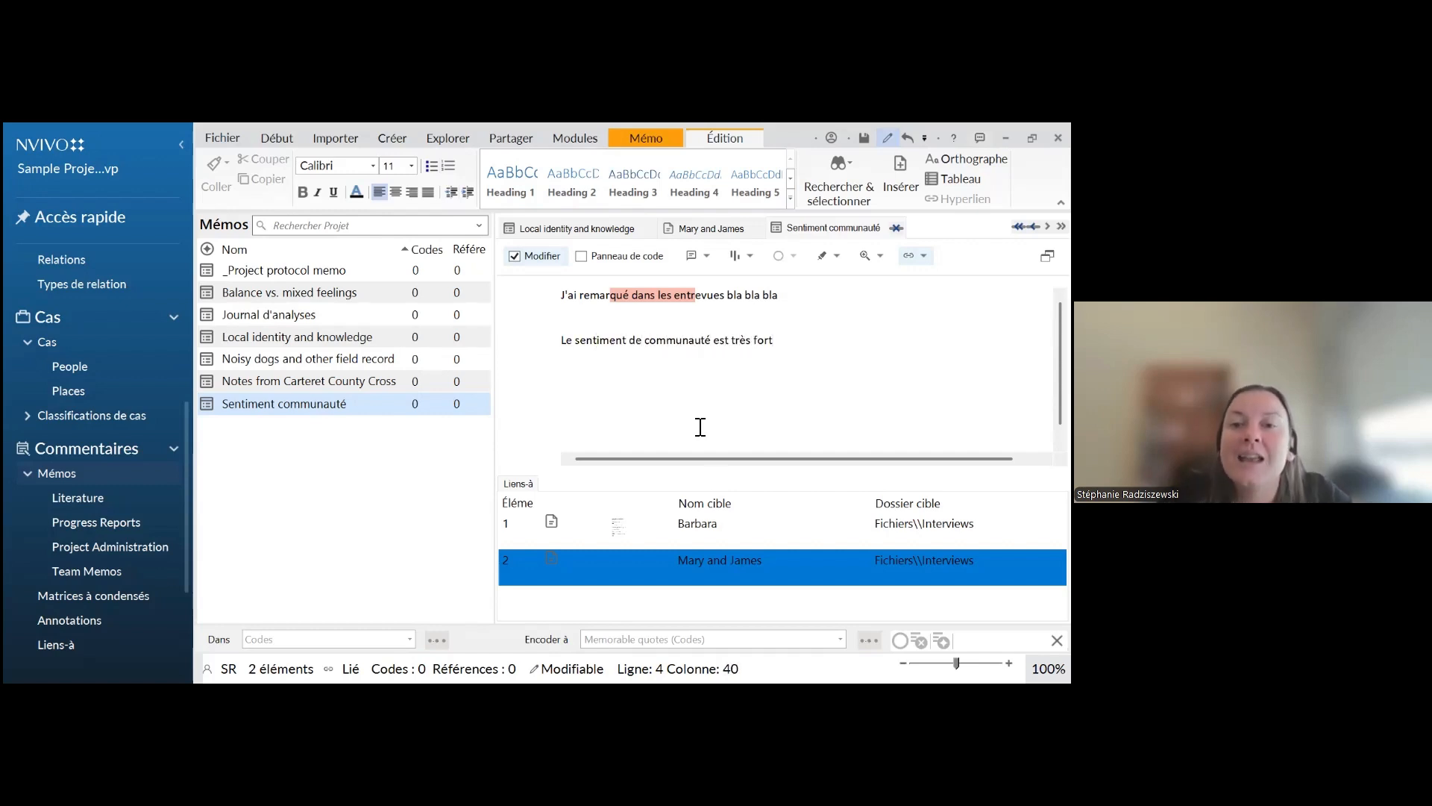
Expand the project's Fichiers folder under Données and list the contents of Interviews
{"action": "left_click_drag", "start_coordinate": [739, 343], "coordinate": [561, 349]}
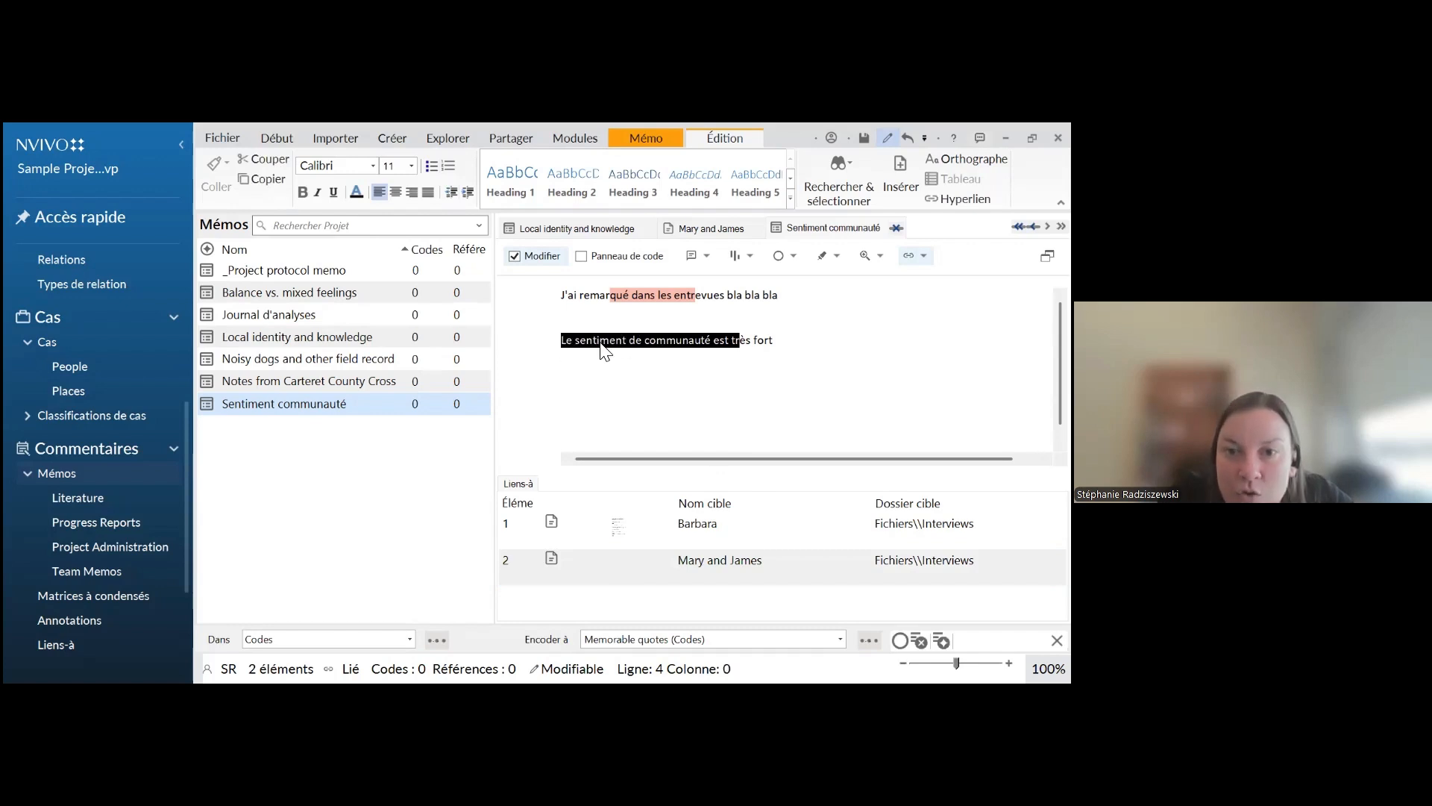
{"action": "right_click", "coordinate": [601, 343]}
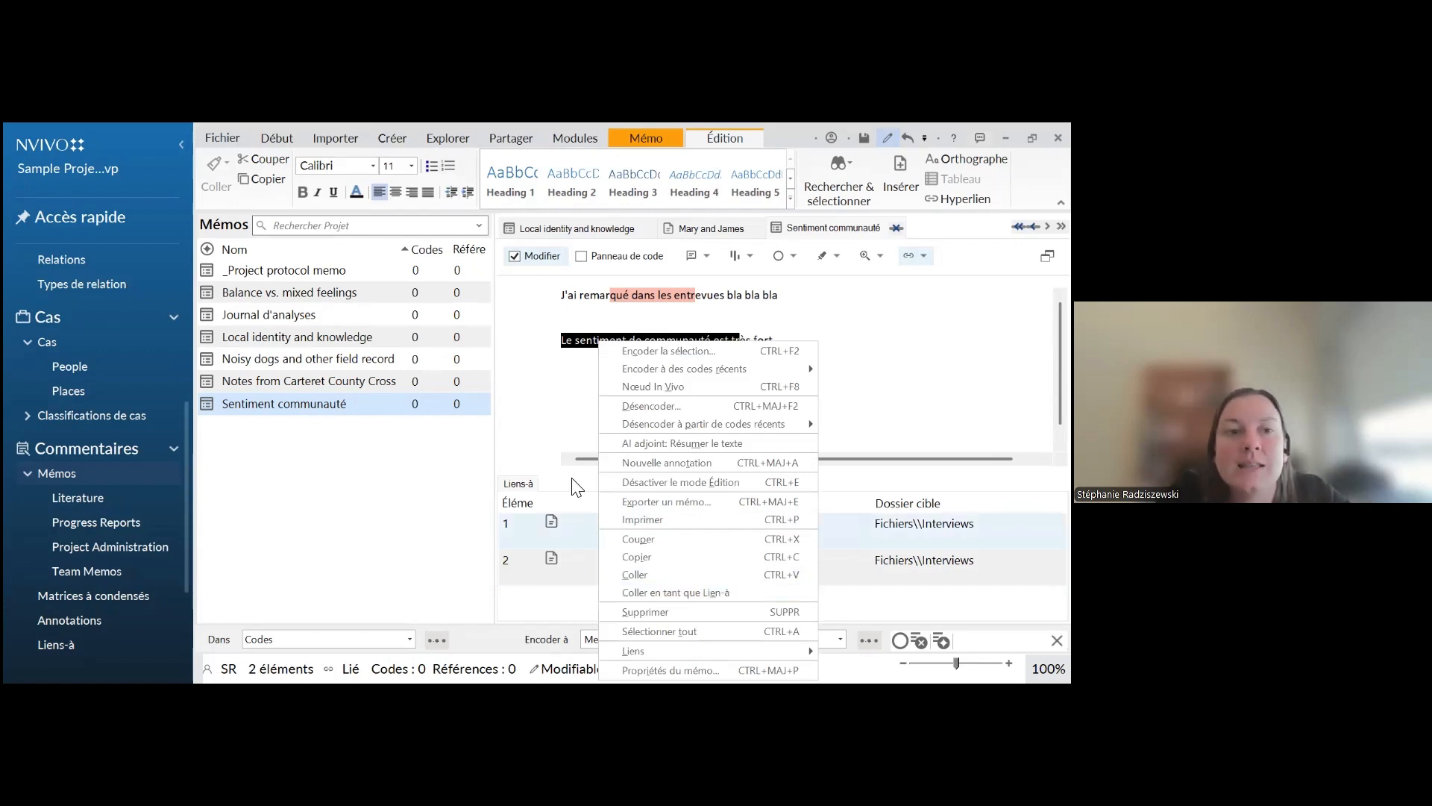
{"action": "left_click", "coordinate": [88, 373]}
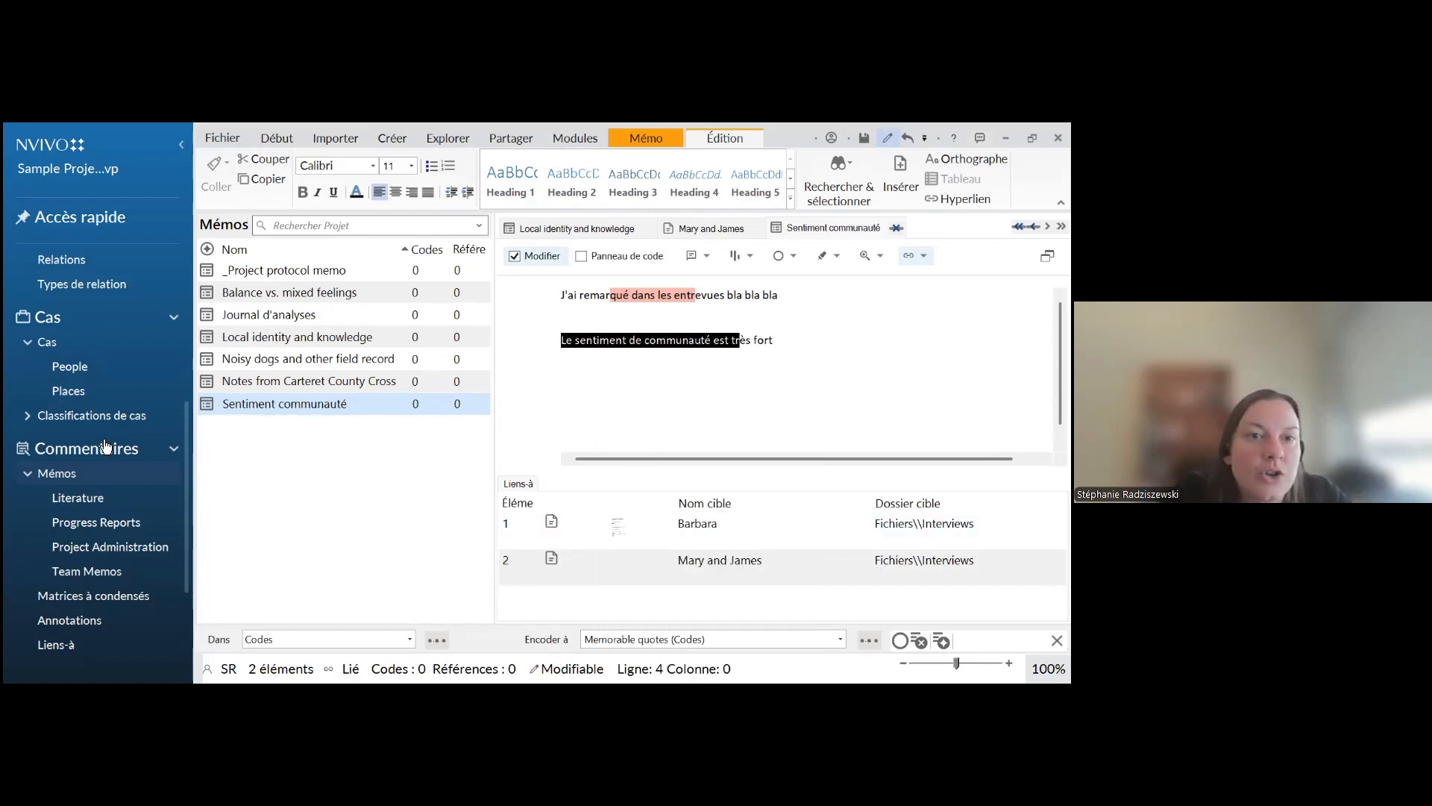
{"action": "scroll", "coordinate": [105, 446], "scroll_direction": "up", "scroll_amount": 5}
{"action": "left_click", "coordinate": [44, 319]}
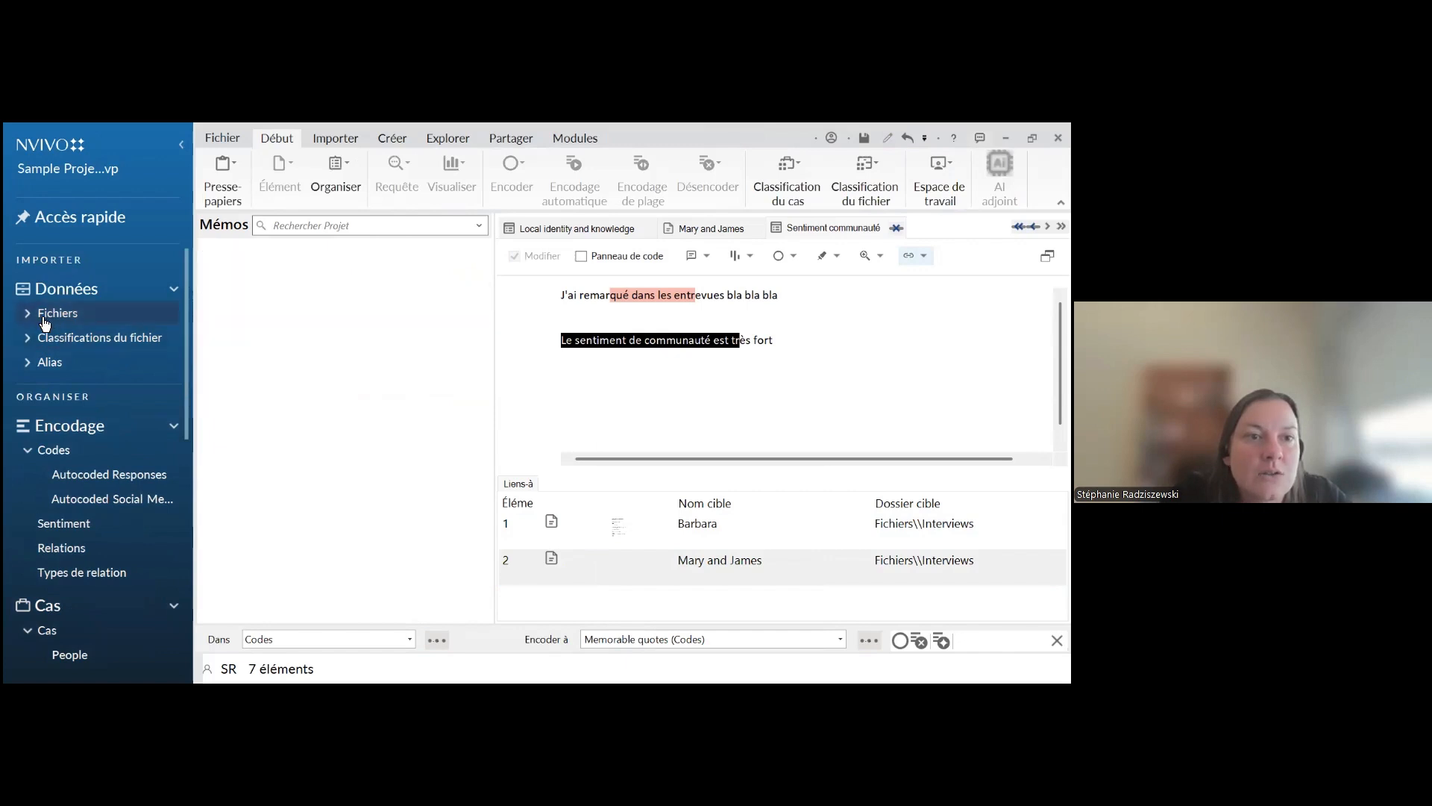
{"action": "left_click", "coordinate": [28, 314]}
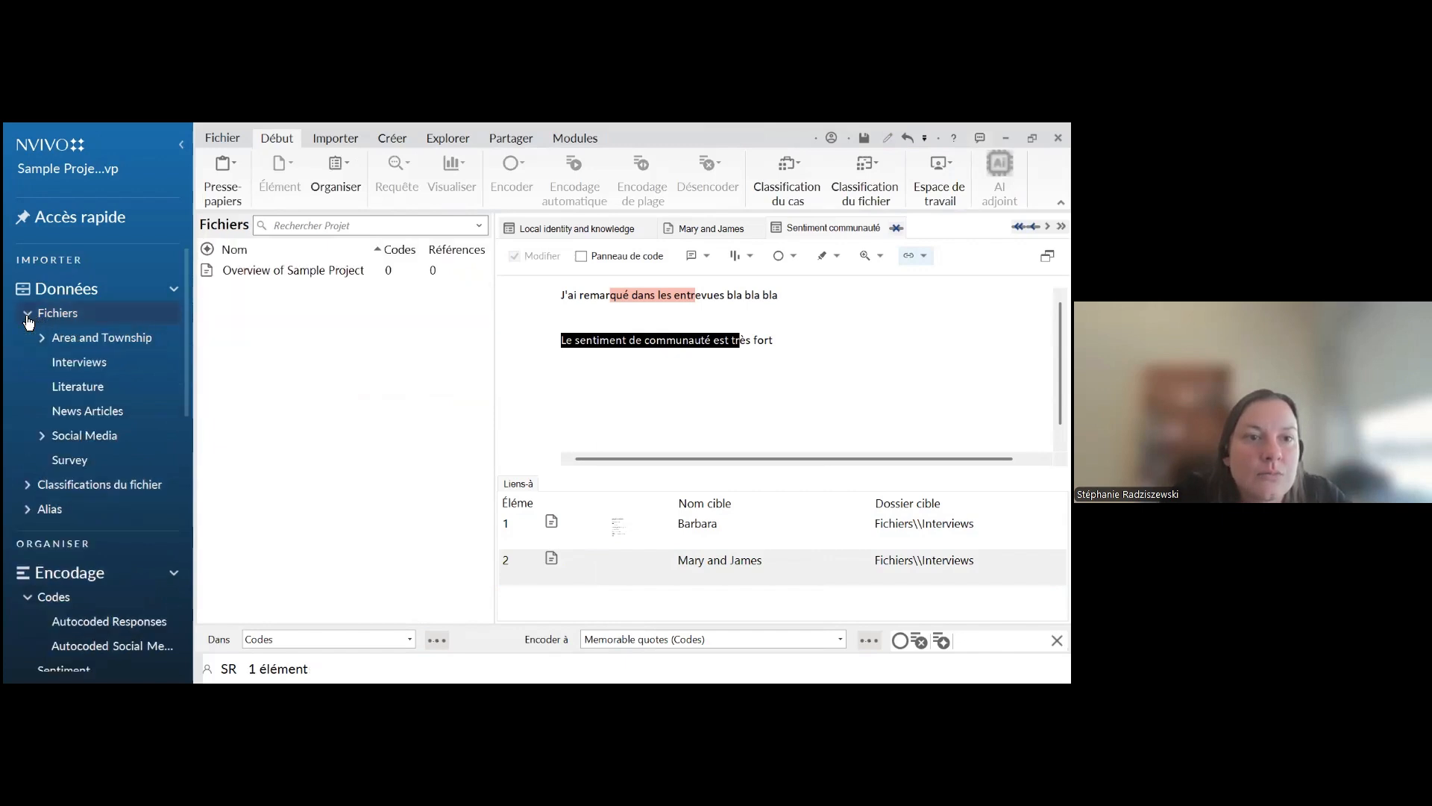
{"action": "left_click", "coordinate": [73, 364]}
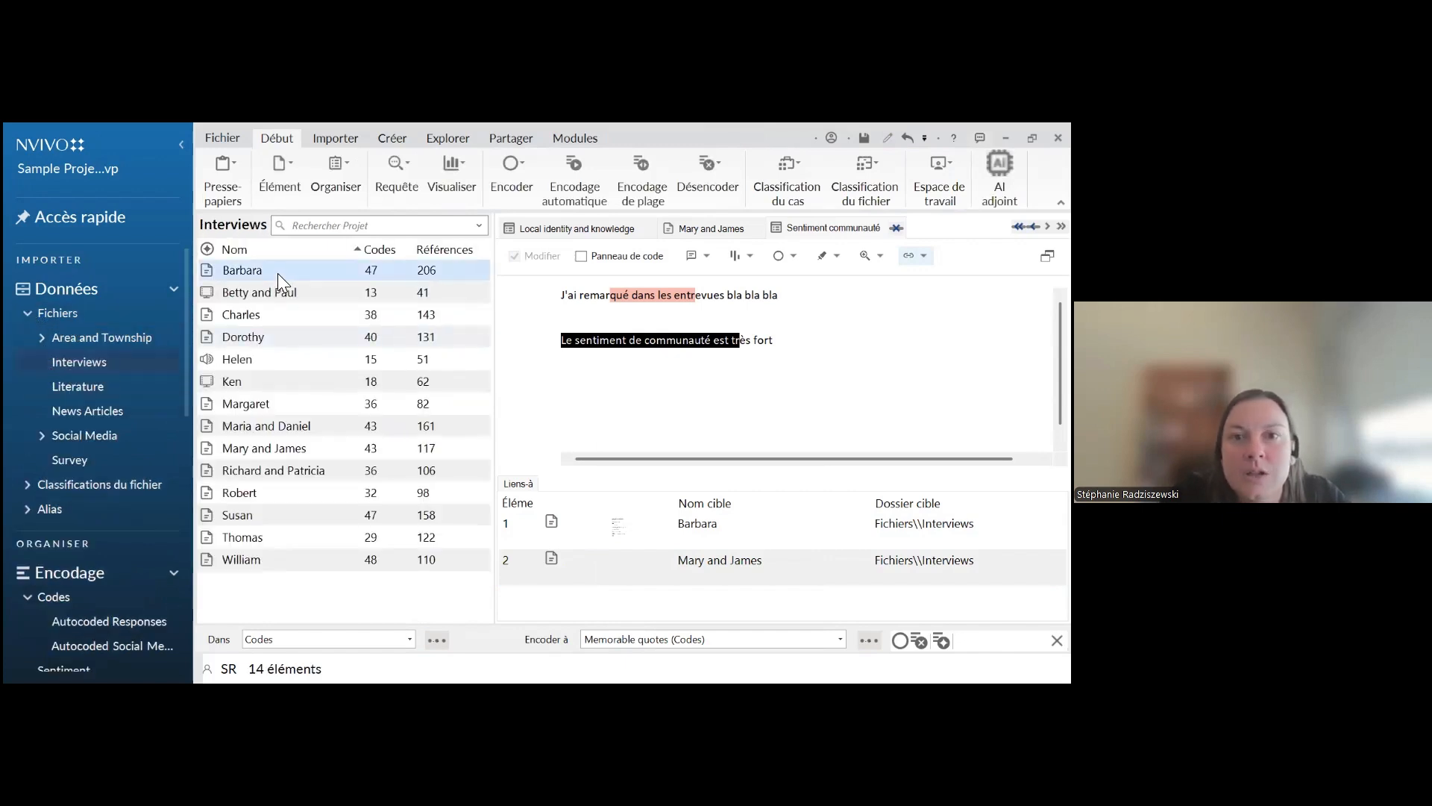
In the already open interview, copy the whole paragraph from "My family has been a short time" to "on the Banks."
{"action": "left_click", "coordinate": [722, 228]}
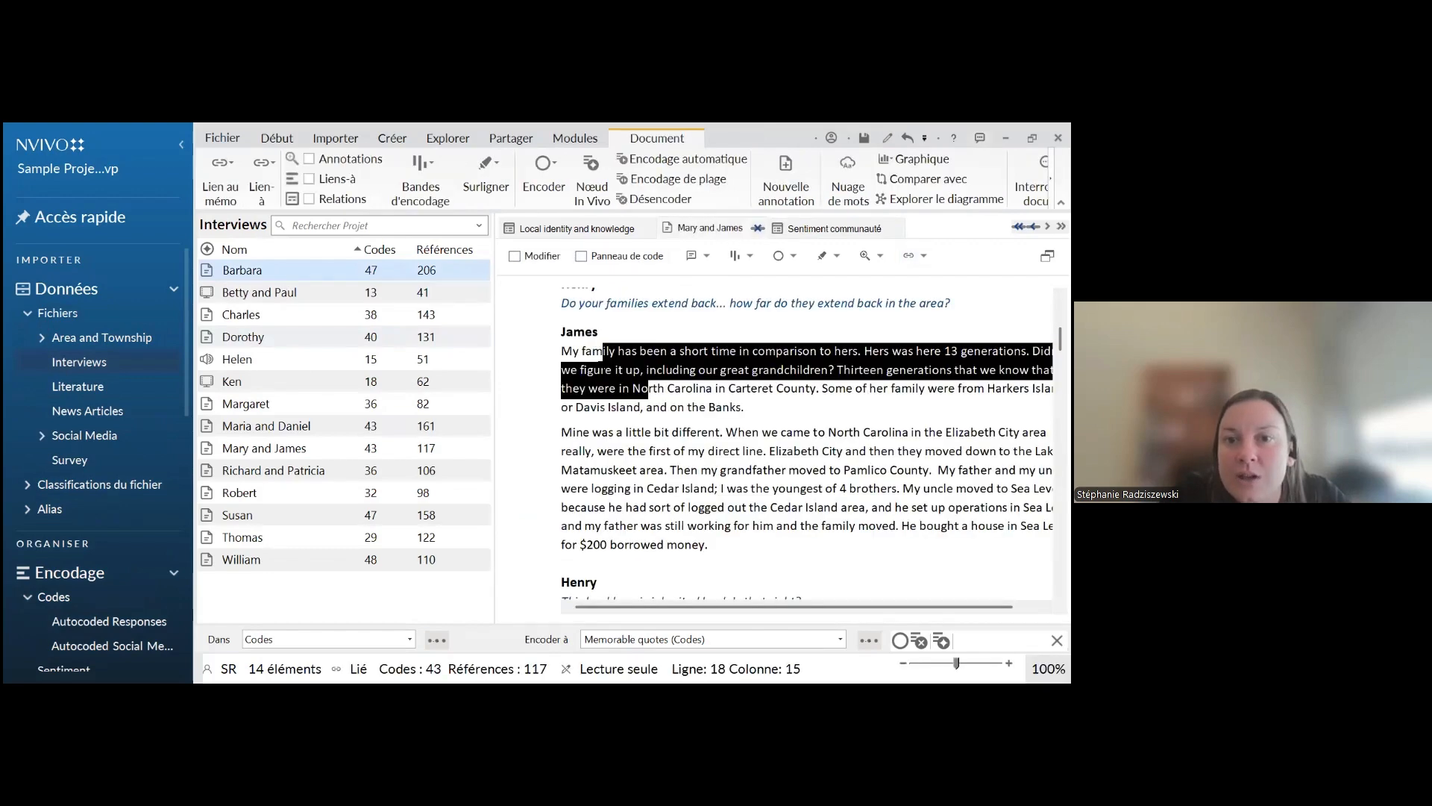
{"action": "left_click", "coordinate": [575, 356]}
{"action": "left_click_drag", "start_coordinate": [562, 350], "coordinate": [755, 411]}
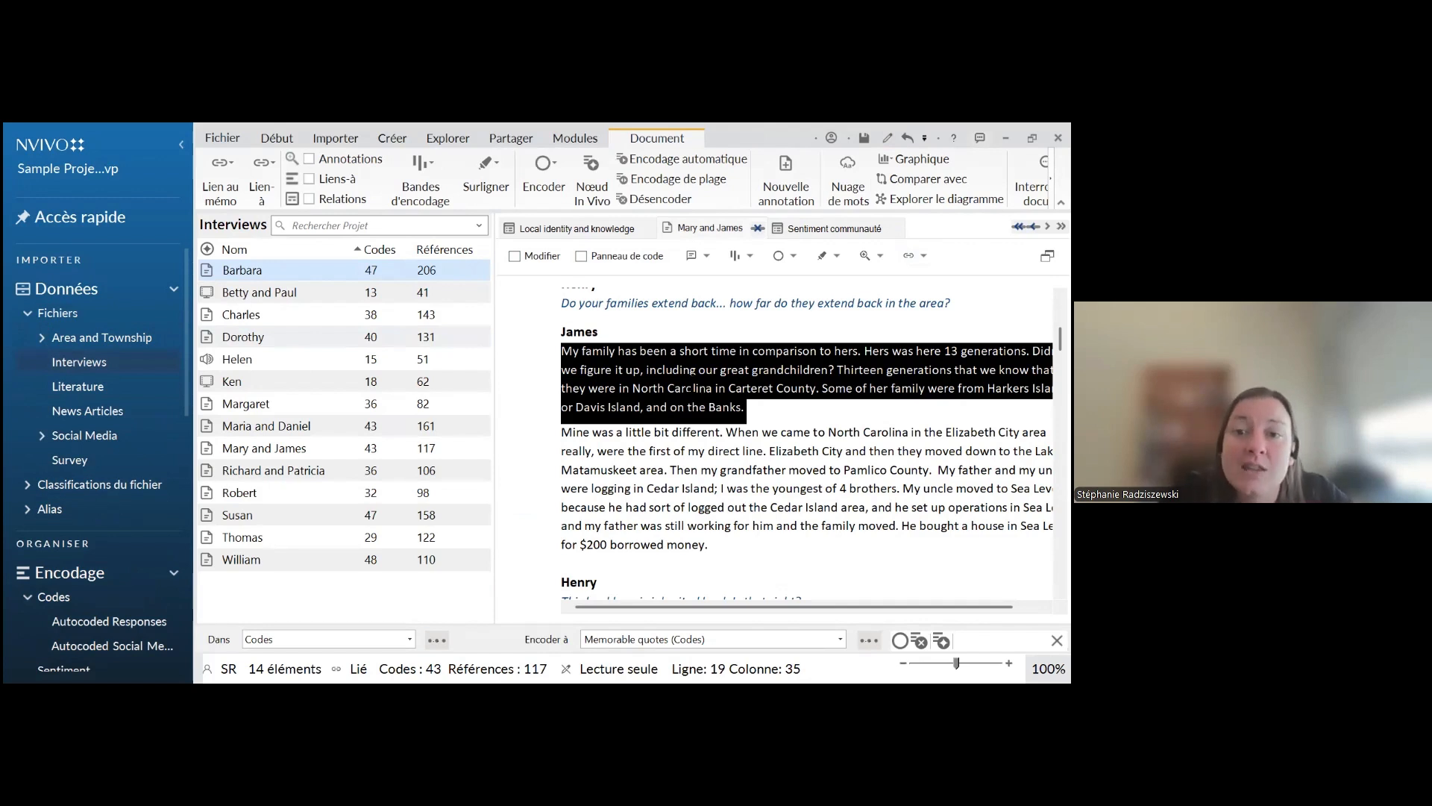
{"action": "right_click", "coordinate": [688, 385]}
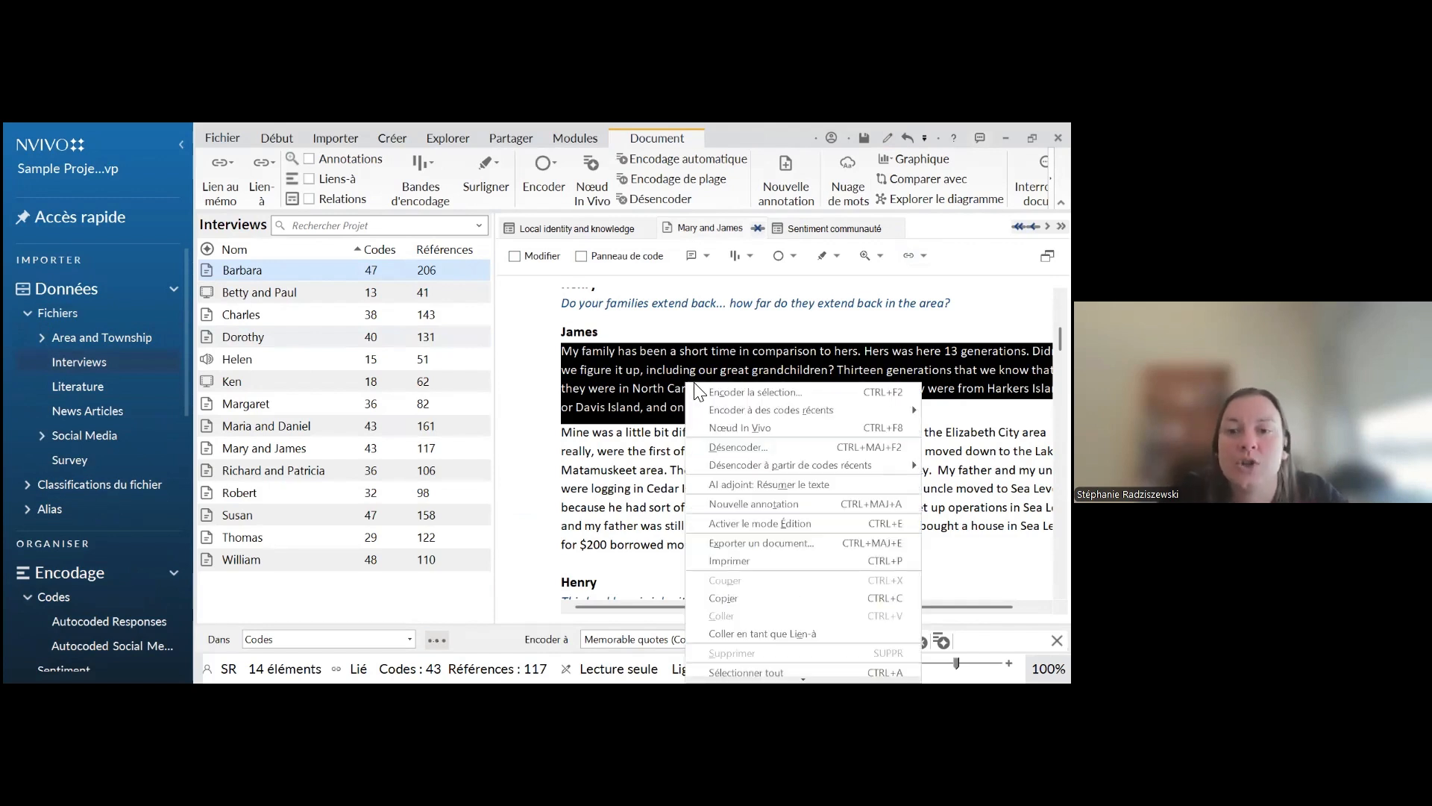
{"action": "left_click", "coordinate": [724, 600]}
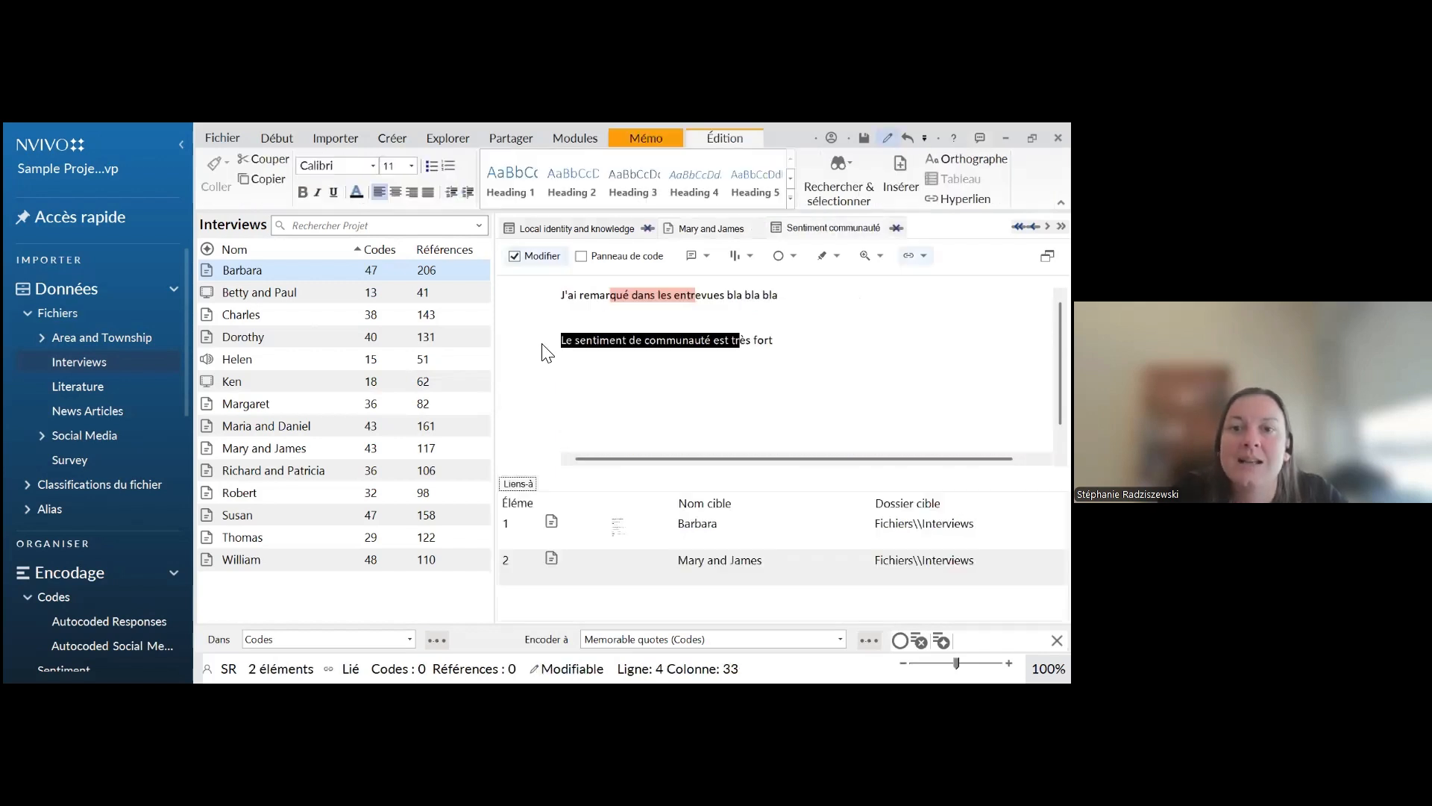
Paste the copied interview paragraph as a Lien-à on the words "sentiment de communauté" in the memo
{"action": "left_click", "coordinate": [609, 340]}
{"action": "left_click_drag", "start_coordinate": [572, 346], "coordinate": [715, 347]}
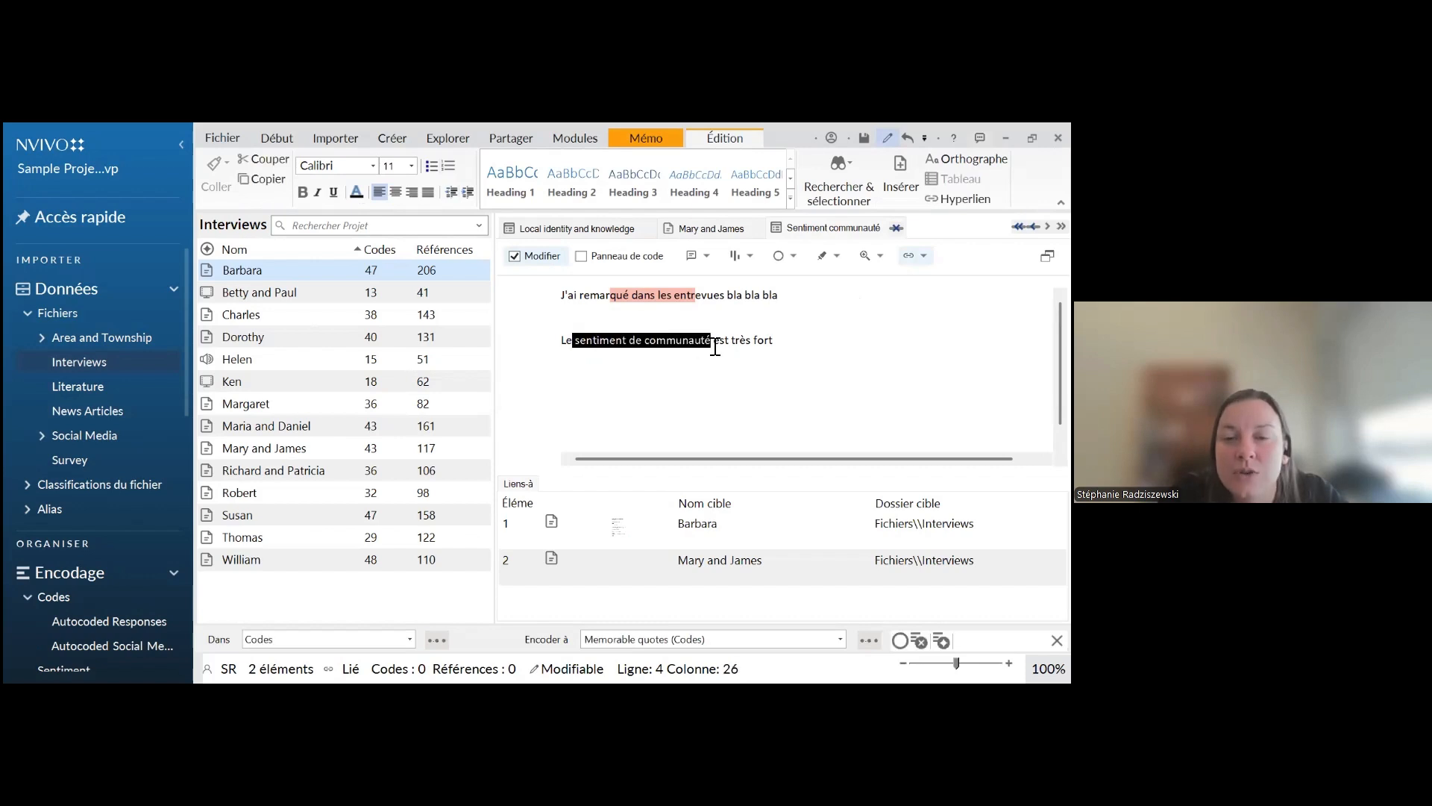
{"action": "right_click", "coordinate": [663, 353]}
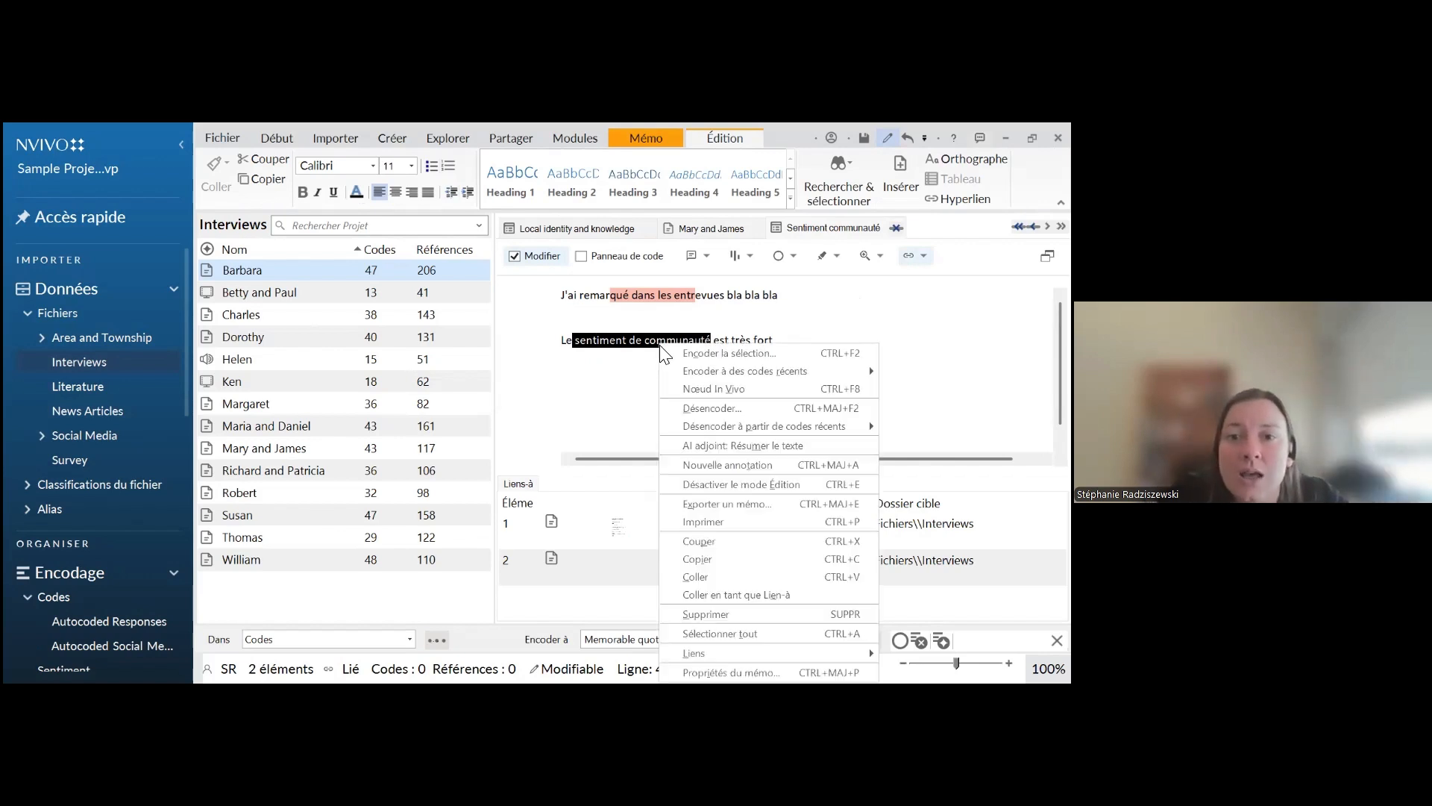
{"action": "left_click", "coordinate": [741, 595]}
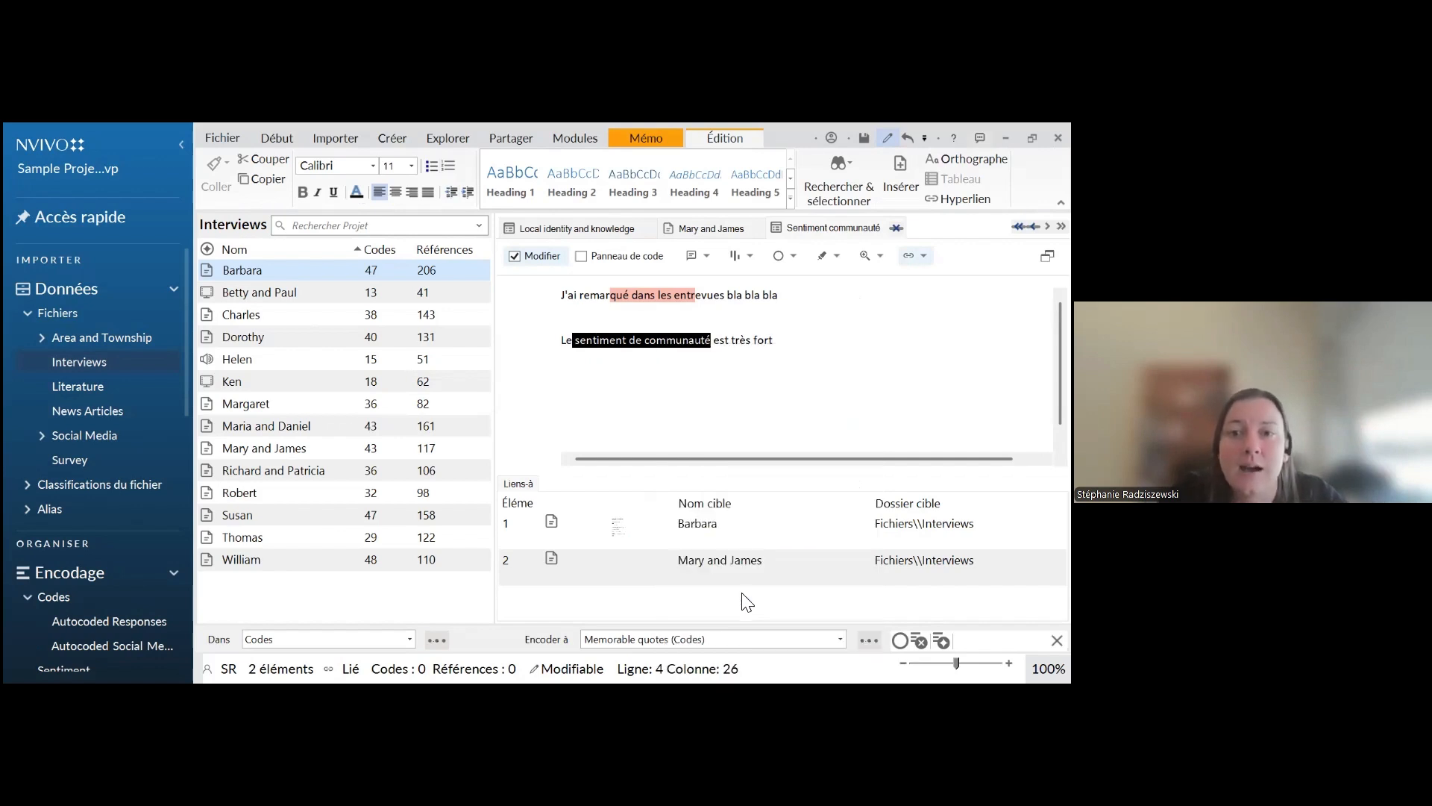
{"action": "left_click", "coordinate": [779, 295]}
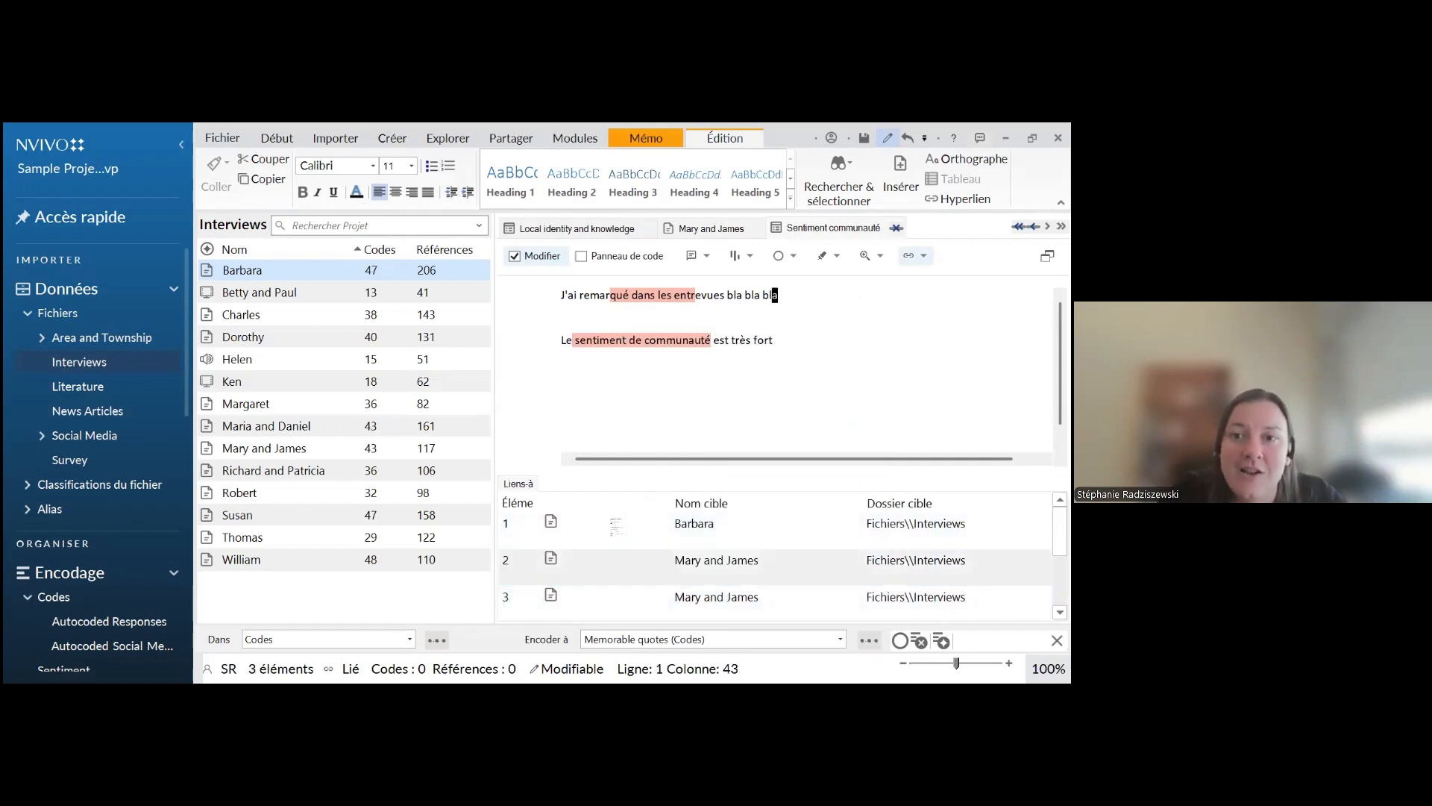
{"action": "left_click", "coordinate": [779, 295]}
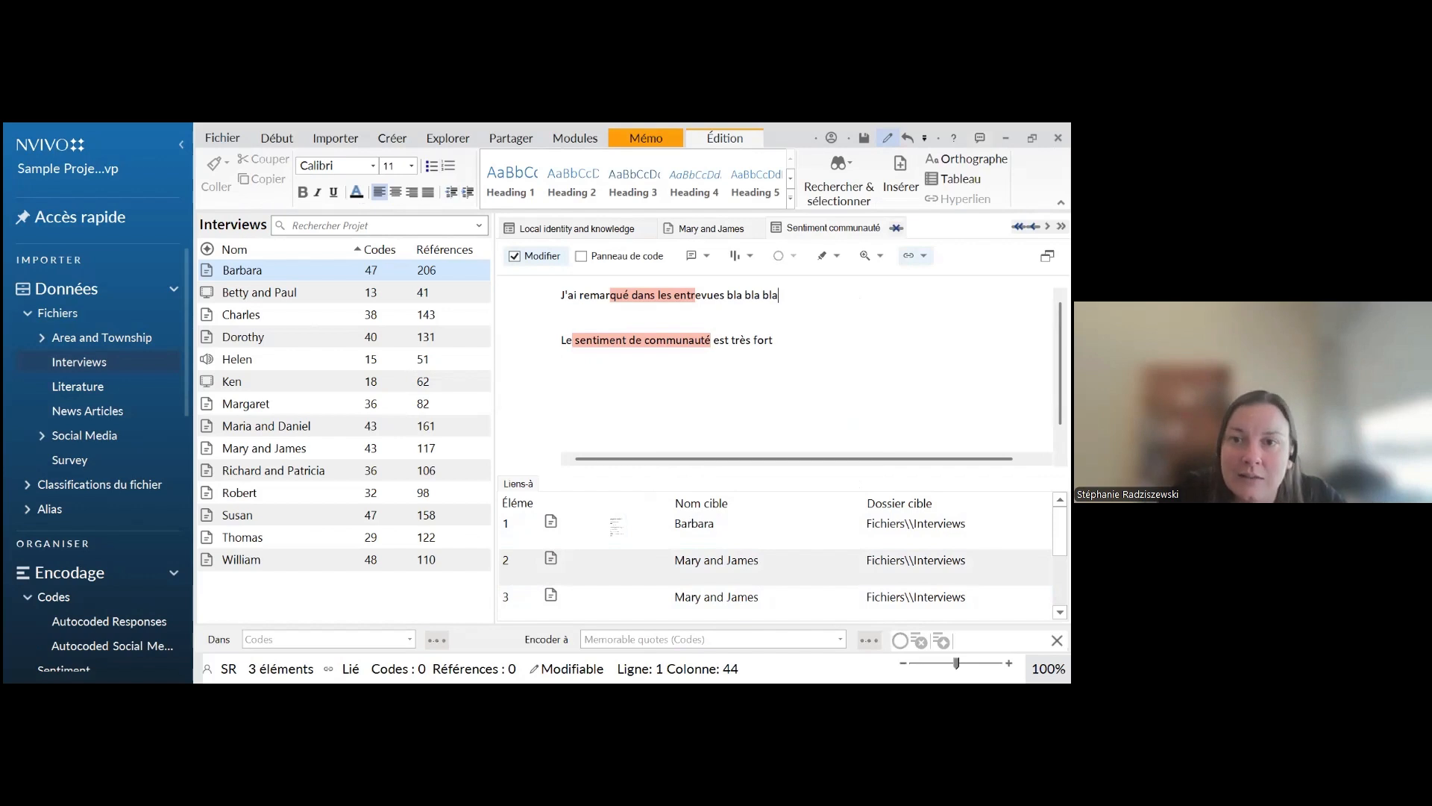
Follow the Lien-à on "sentiment de communauté" to its interview passage, and close the interview after viewing it
{"action": "left_click", "coordinate": [635, 343]}
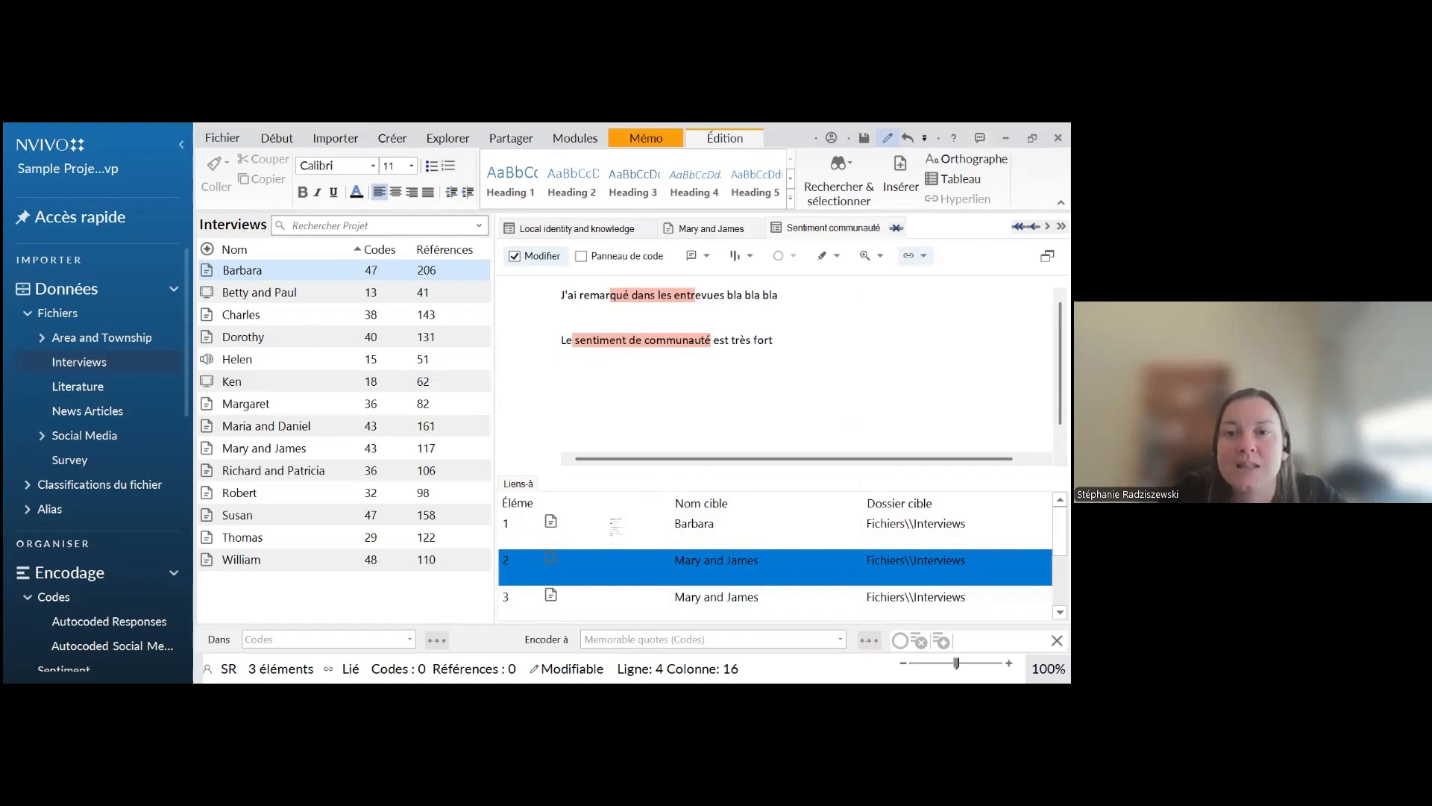
{"action": "left_click", "coordinate": [640, 340]}
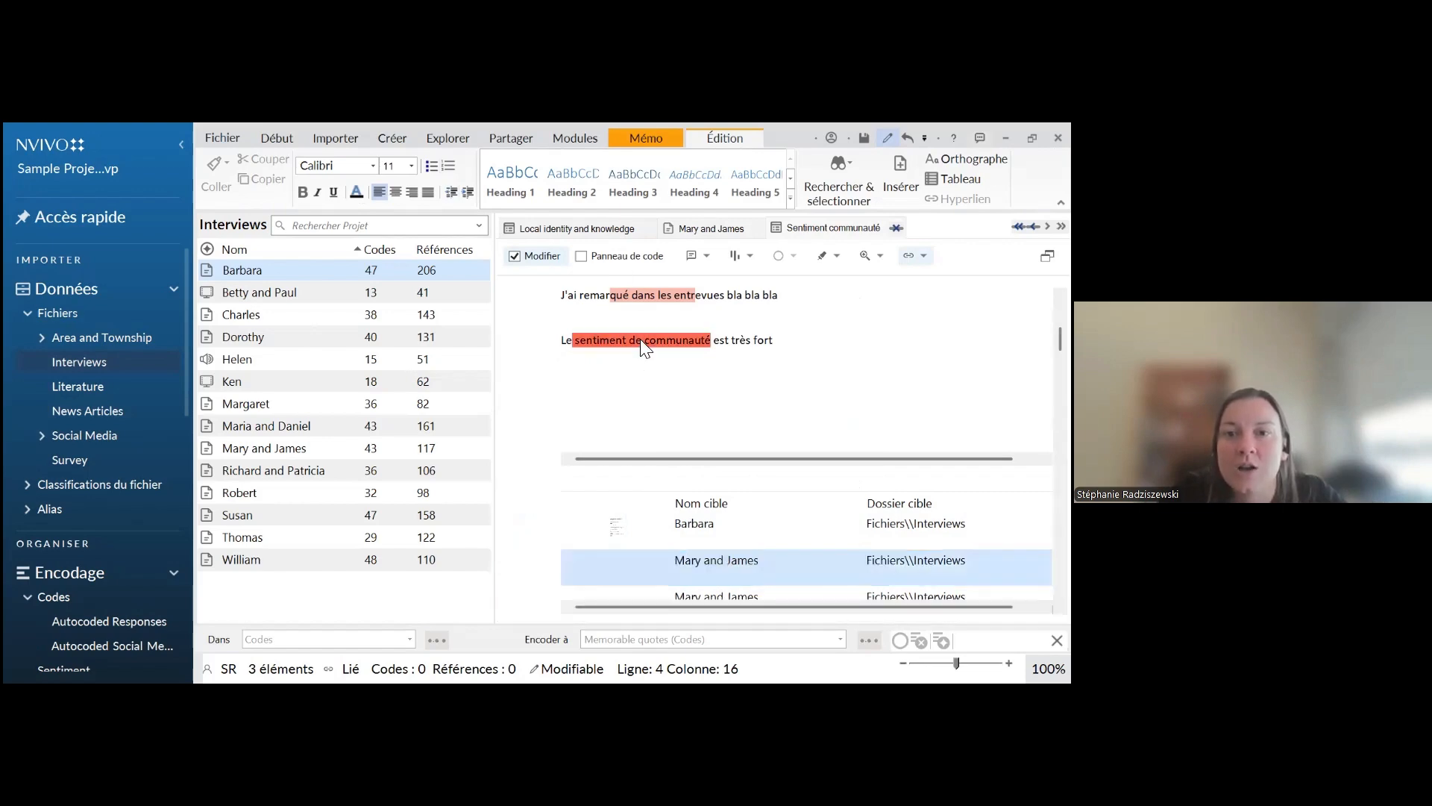
{"action": "left_click", "coordinate": [640, 340], "text": "ctrl"}
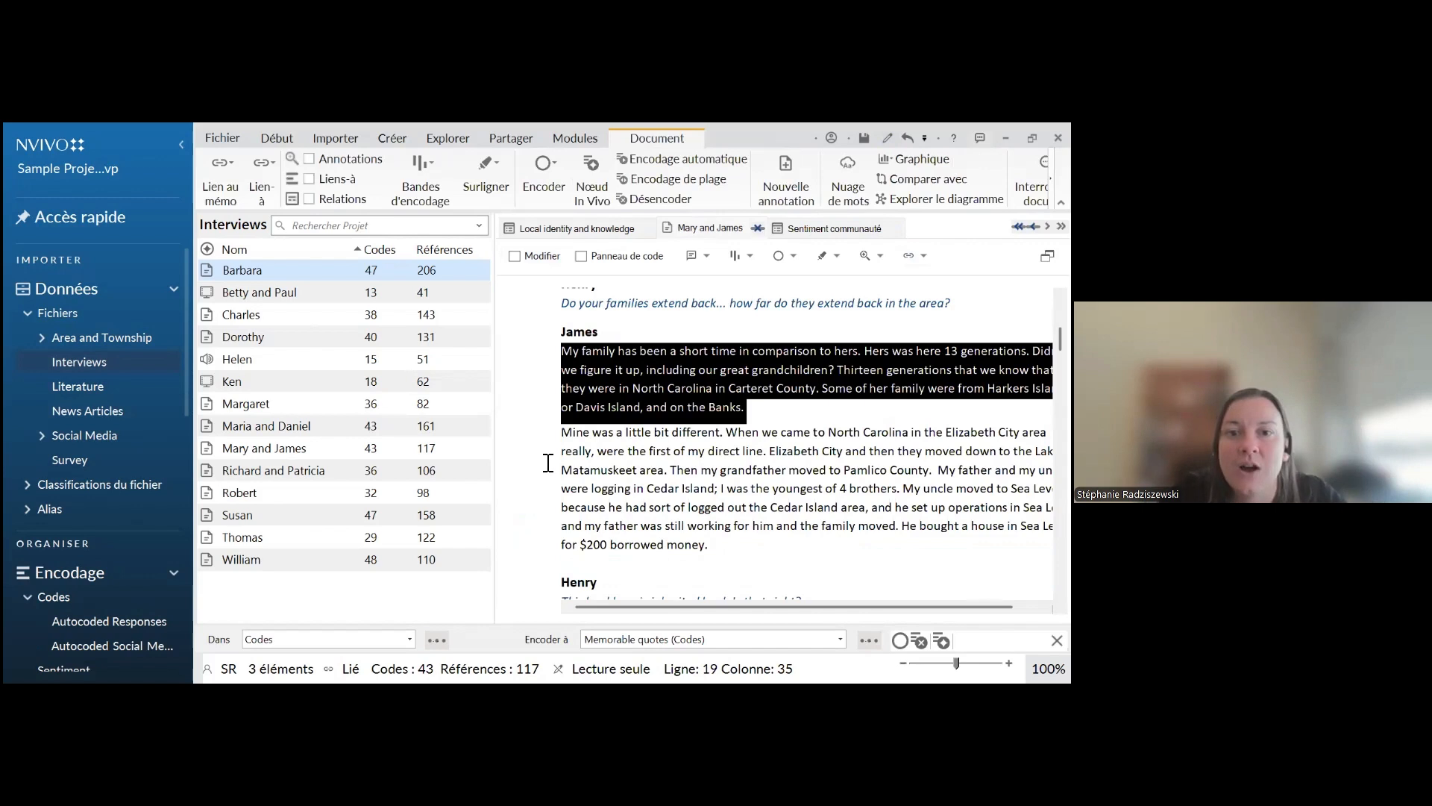
{"action": "left_click", "coordinate": [664, 483]}
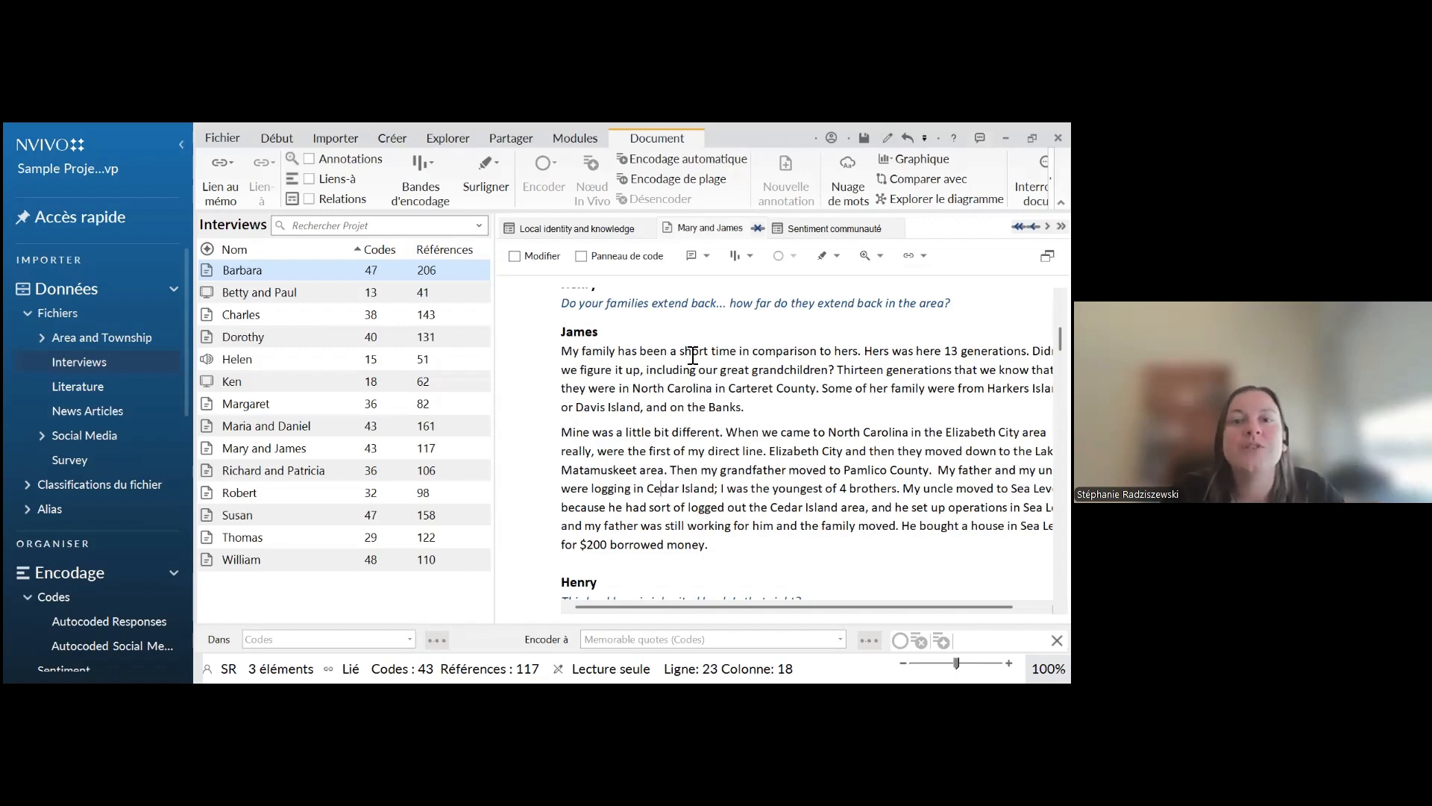
{"action": "left_click", "coordinate": [758, 228]}
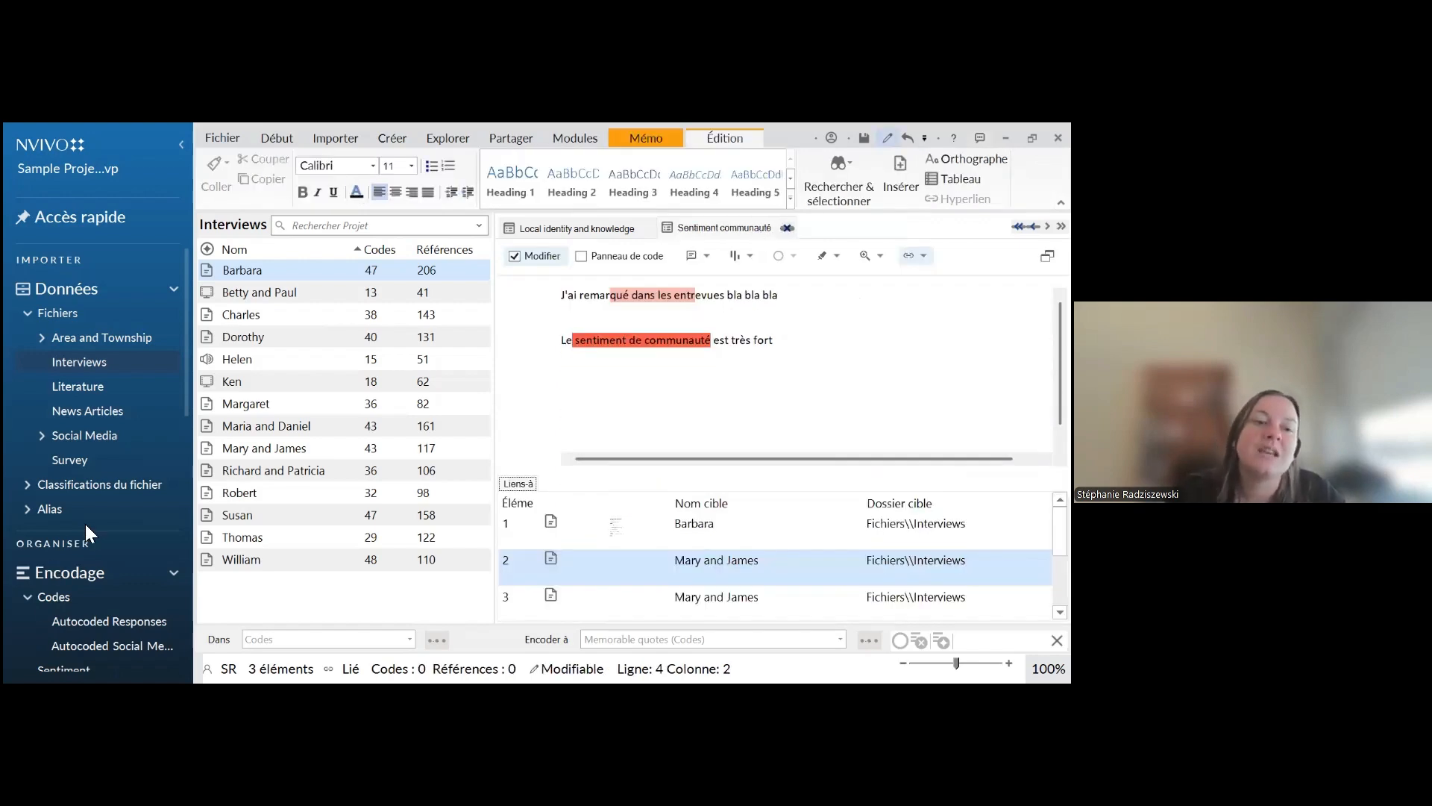
List the project's Mémos, look at the options for creating or importing memos, and view the Team Memos folder
{"action": "scroll", "coordinate": [85, 610], "scroll_direction": "down", "scroll_amount": 7}
{"action": "left_click", "coordinate": [60, 424]}
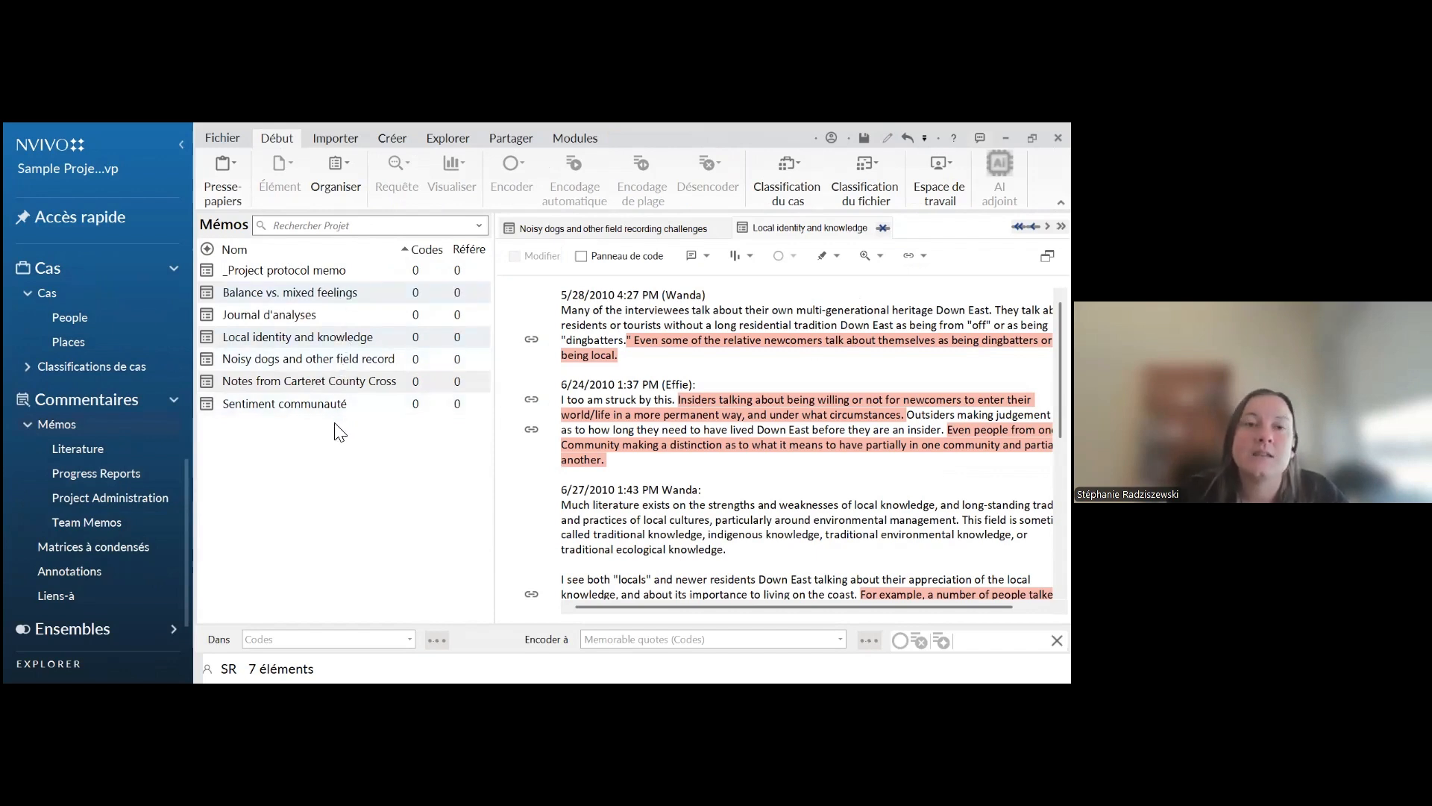
{"action": "right_click", "coordinate": [270, 448]}
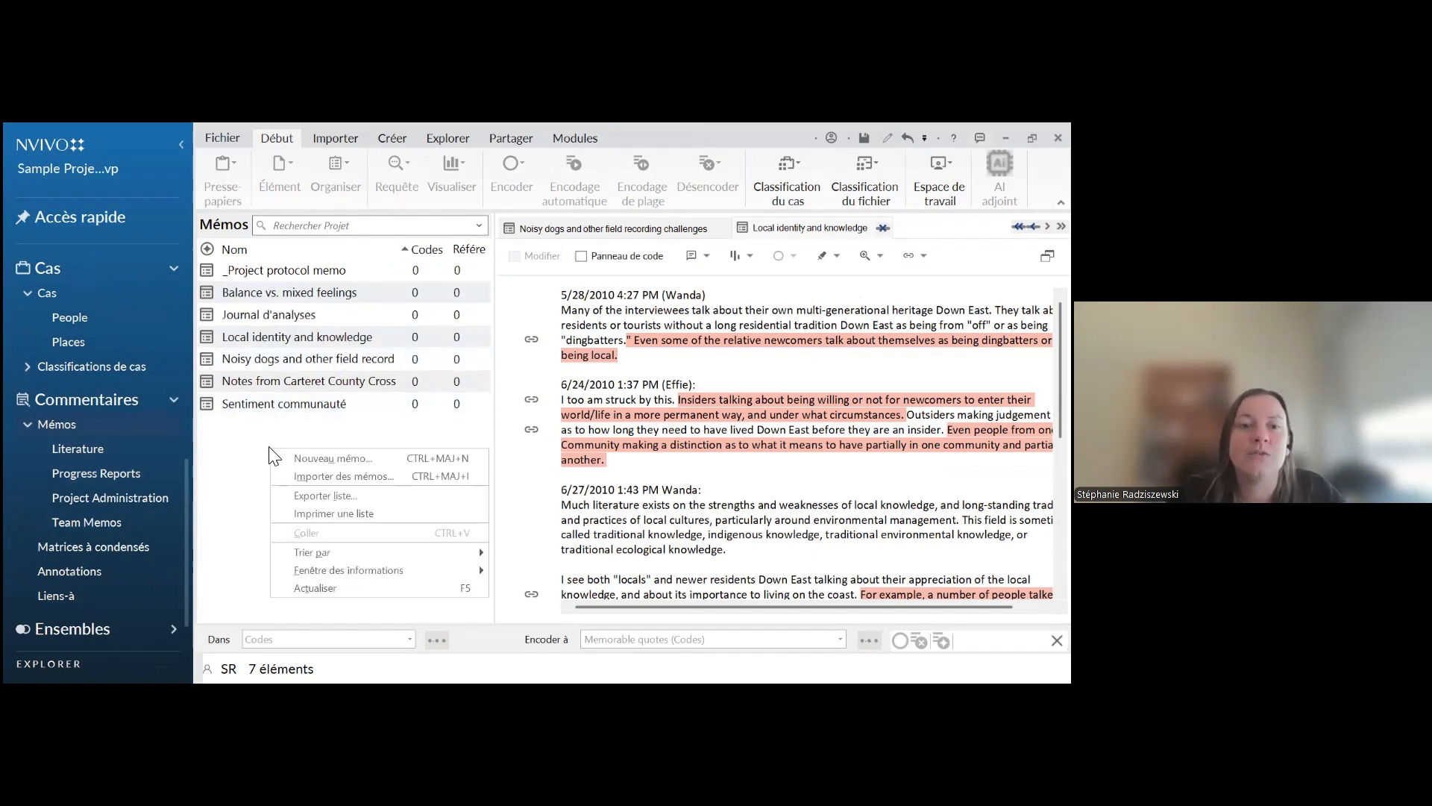
{"action": "left_click", "coordinate": [280, 440]}
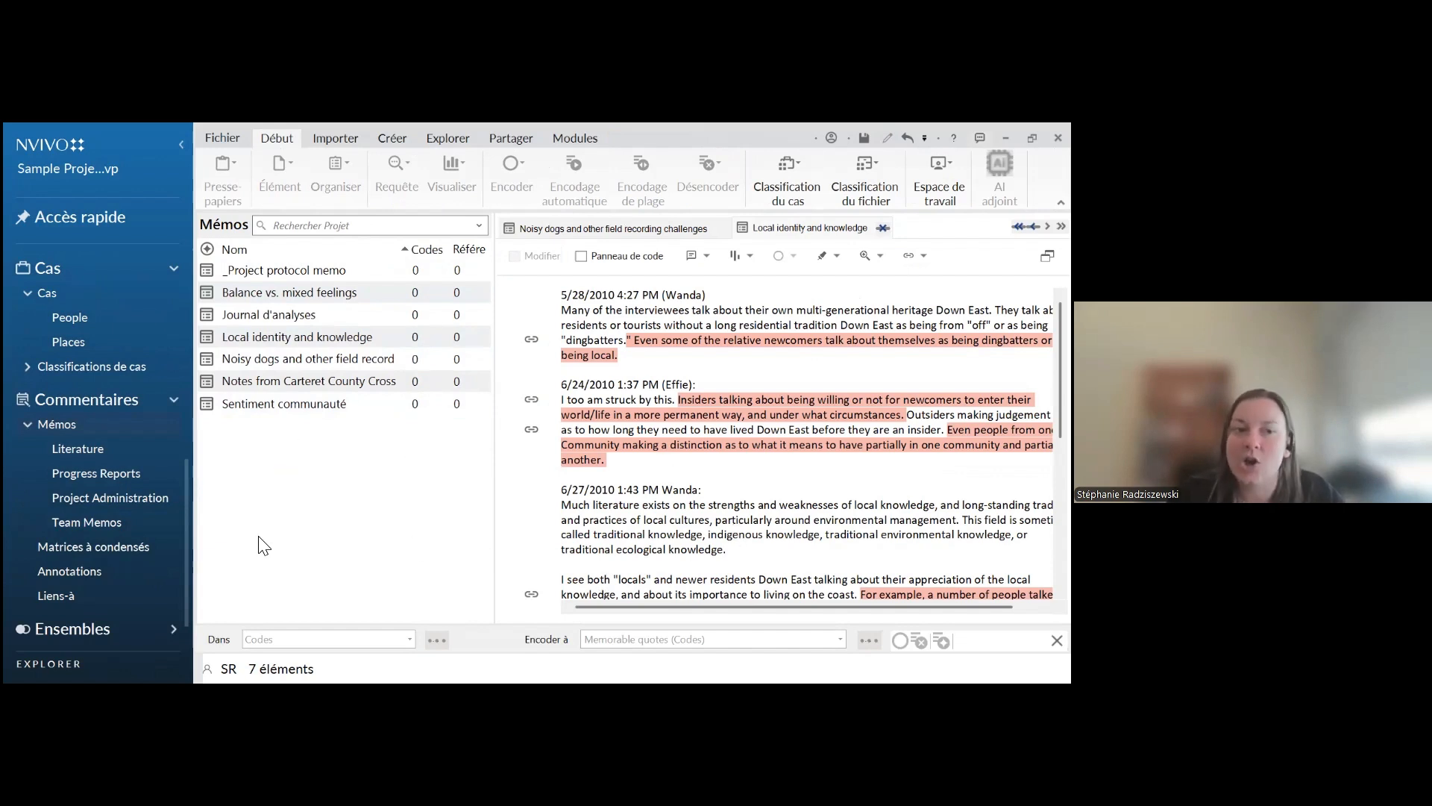
{"action": "left_click", "coordinate": [99, 521]}
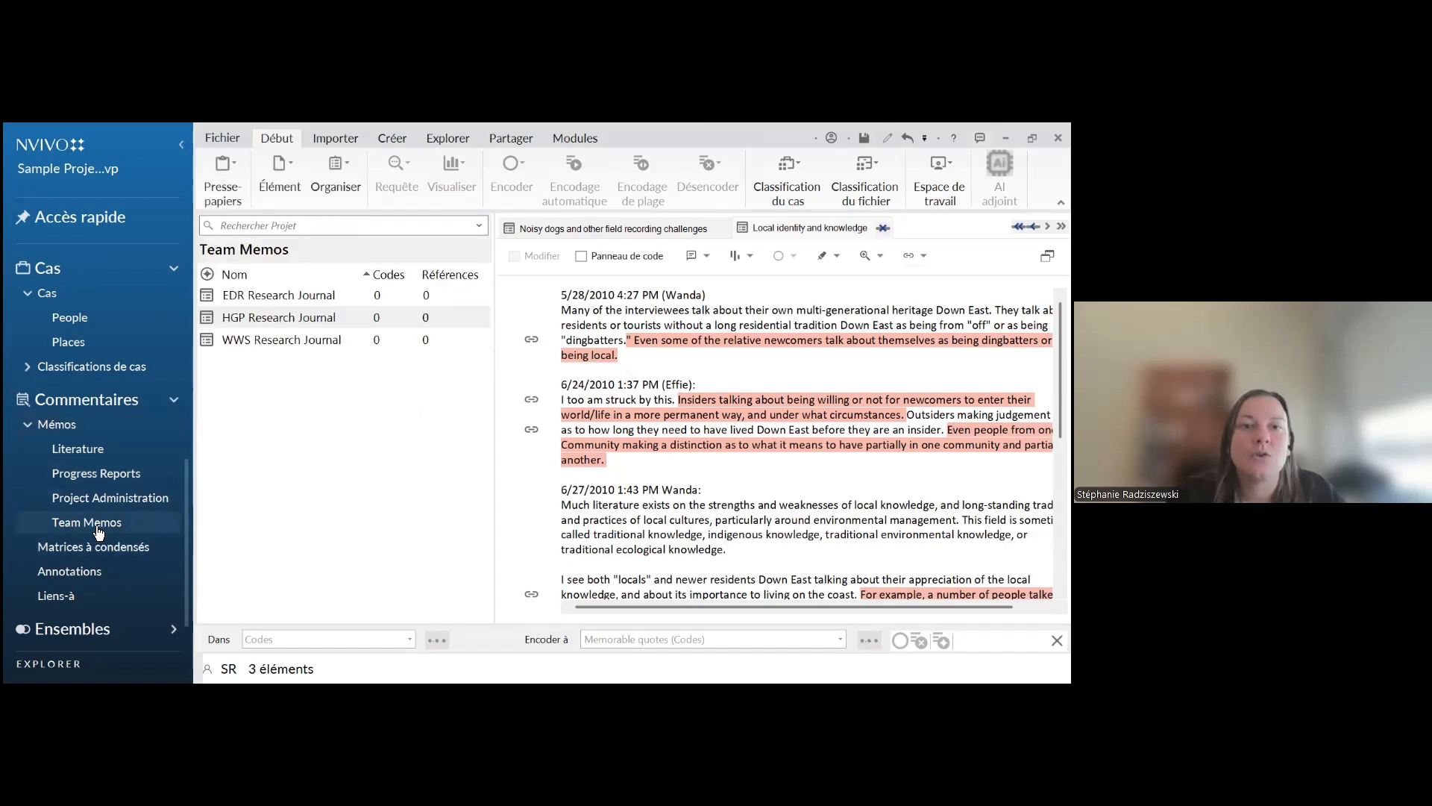
Look at the options for adding a folder under Mémos and close them without choosing any
{"action": "right_click", "coordinate": [55, 425]}
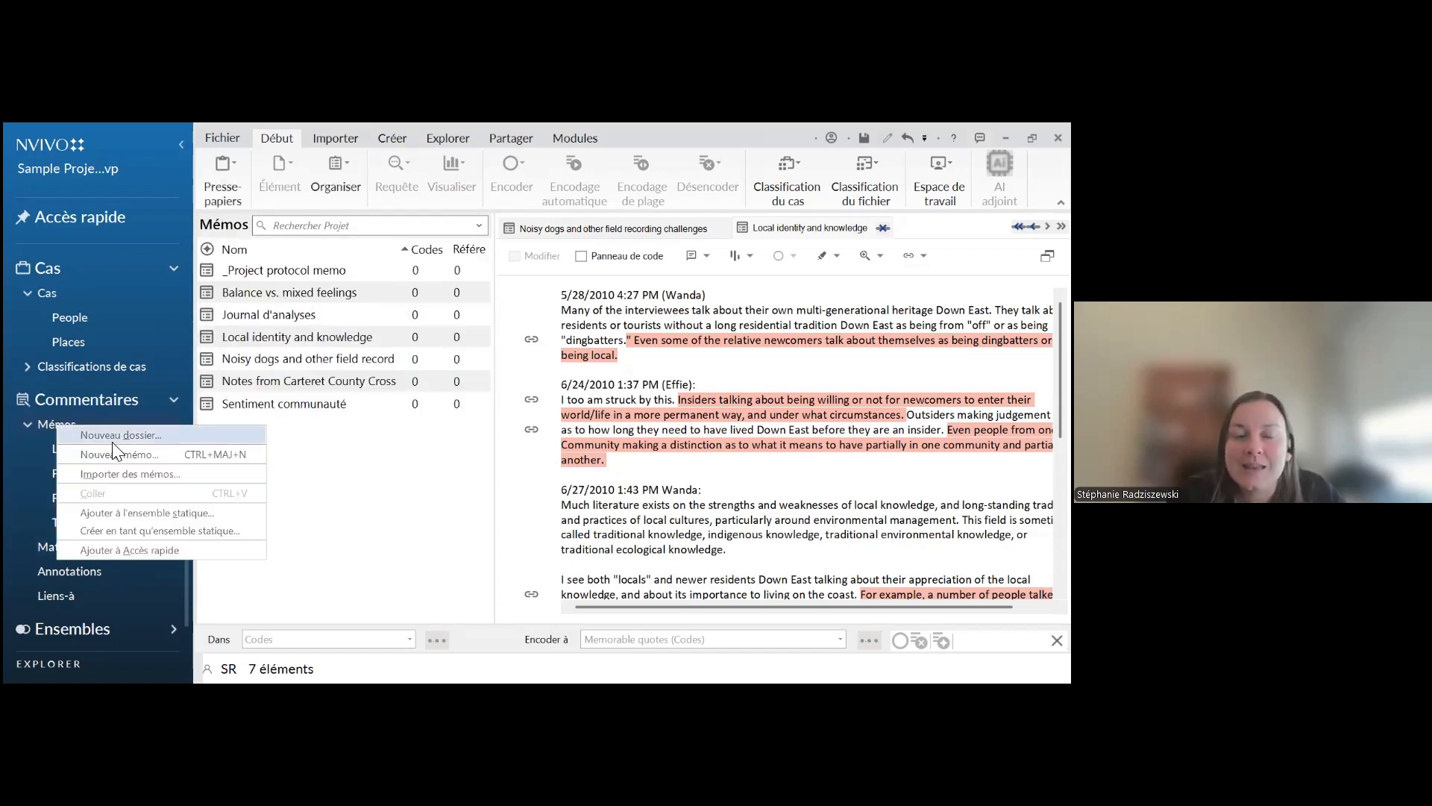
{"action": "left_click", "coordinate": [43, 478]}
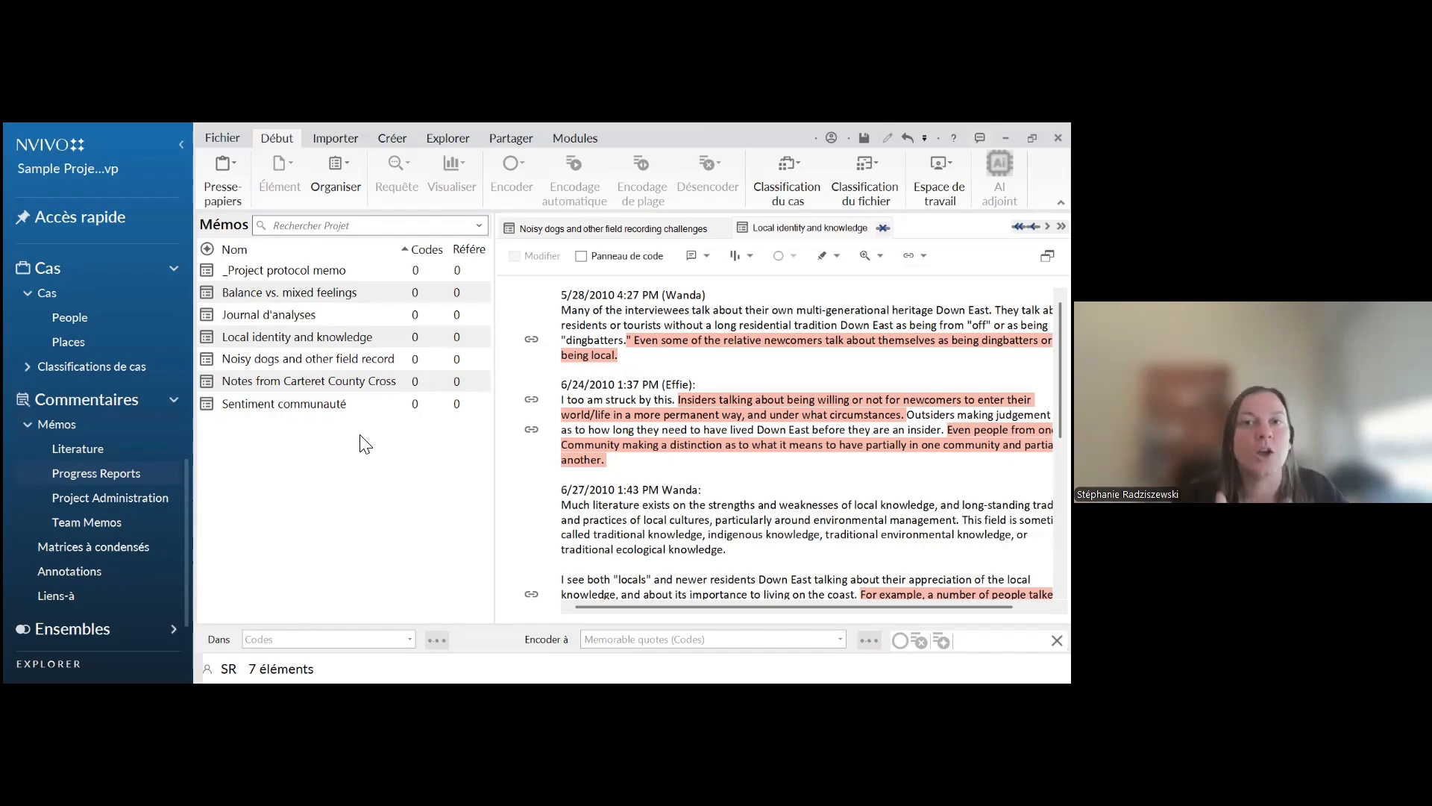
Browse the project's complete list of Liens-à and its list of Annotations
{"action": "left_click", "coordinate": [76, 575]}
{"action": "left_click", "coordinate": [60, 595]}
{"action": "scroll", "coordinate": [258, 538], "scroll_direction": "down", "scroll_amount": 17}
{"action": "scroll", "coordinate": [236, 457], "scroll_direction": "up", "scroll_amount": 15}
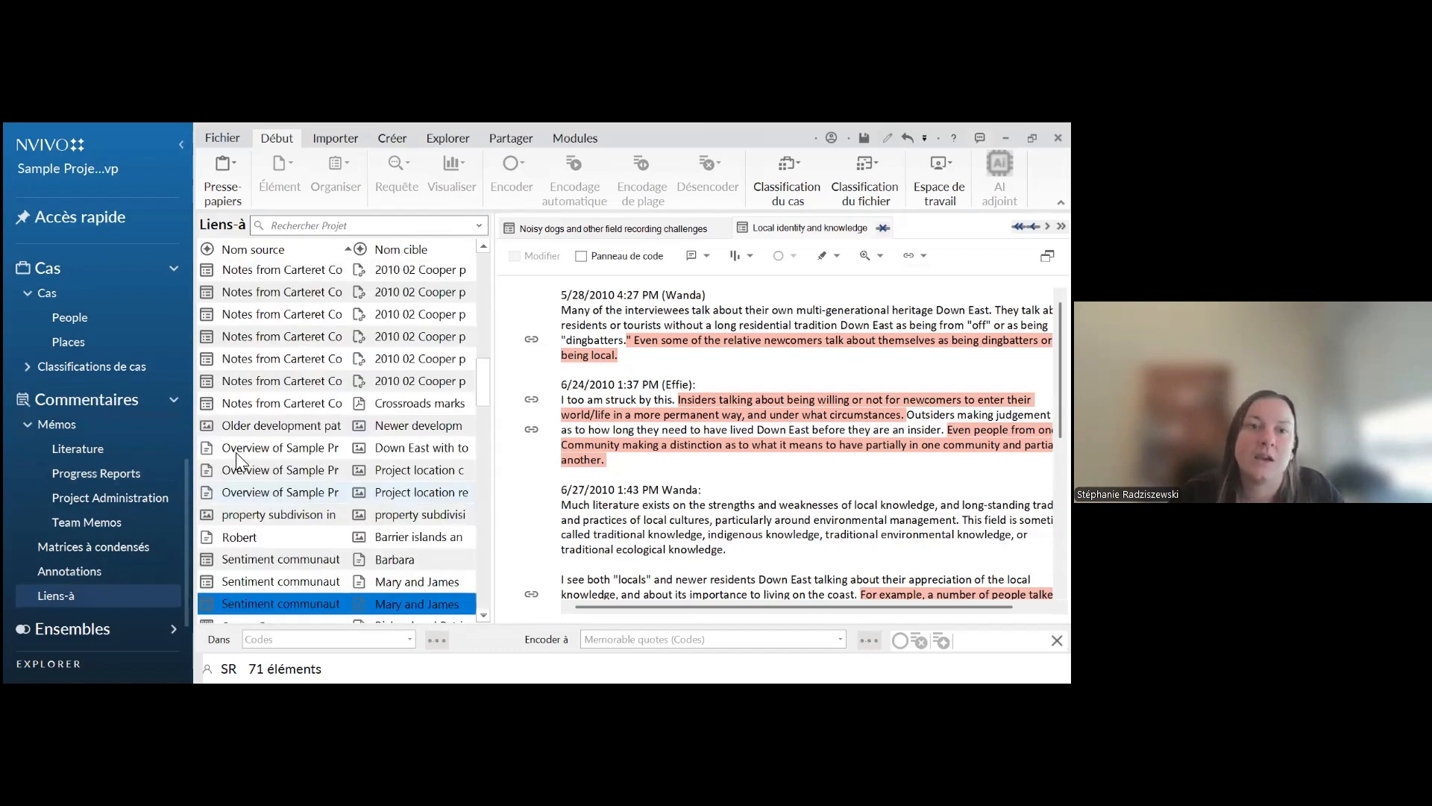
{"action": "scroll", "coordinate": [238, 460], "scroll_direction": "up", "scroll_amount": 8}
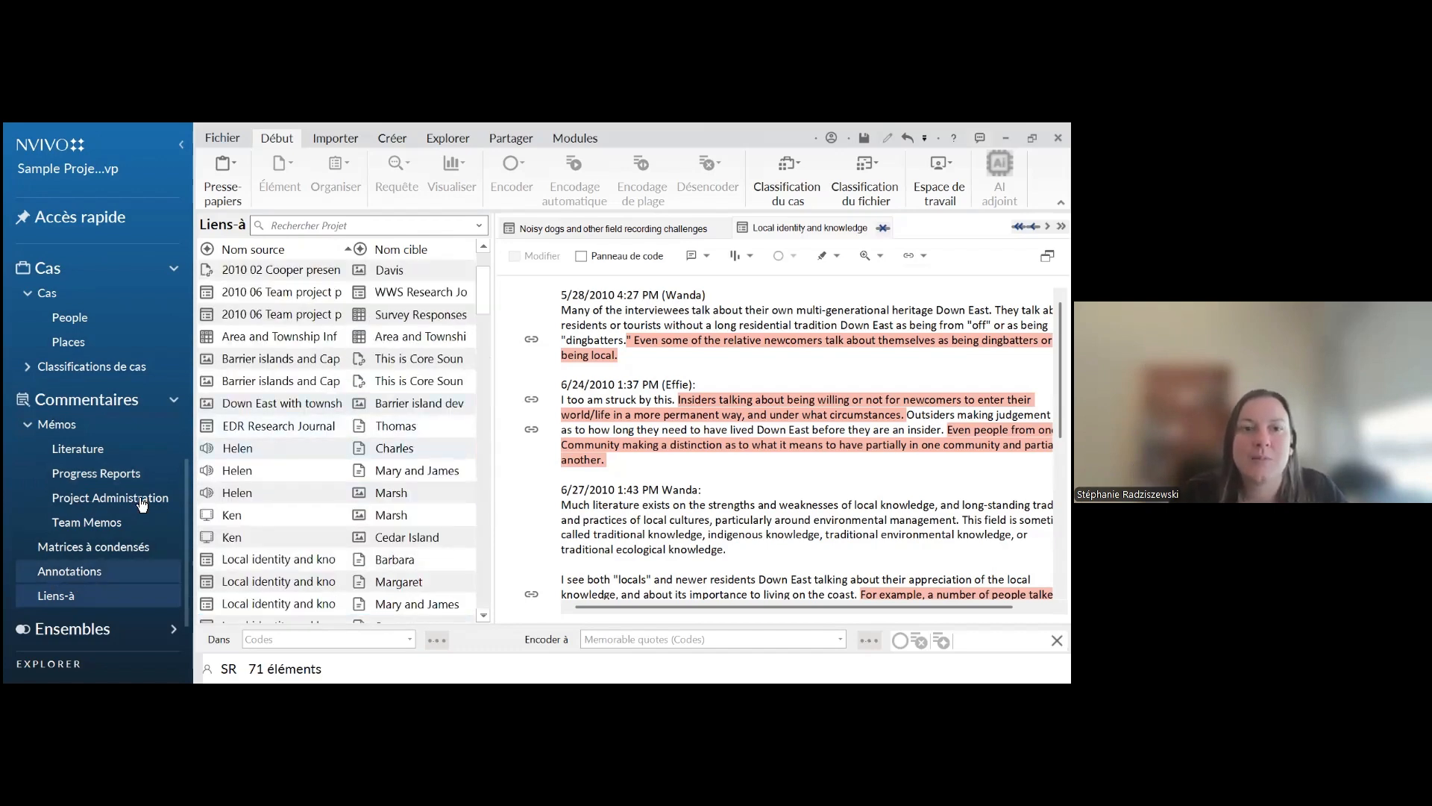
{"action": "left_click", "coordinate": [69, 571]}
{"action": "scroll", "coordinate": [252, 439], "scroll_direction": "down", "scroll_amount": 5}
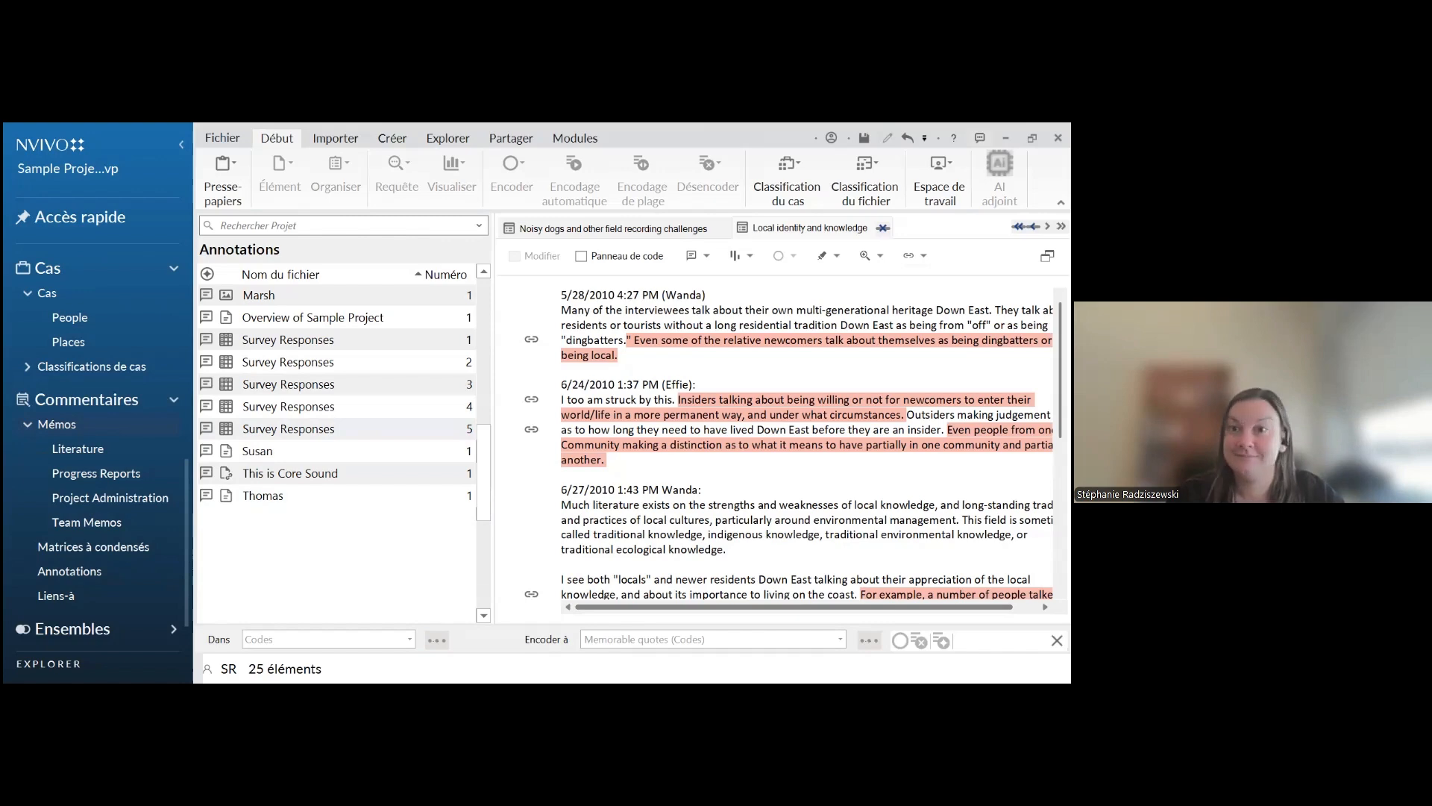
Switch to the PowerPoint presentation and start the slide show from slide 16 about memos
{"action": "key", "text": "alt+Tab"}
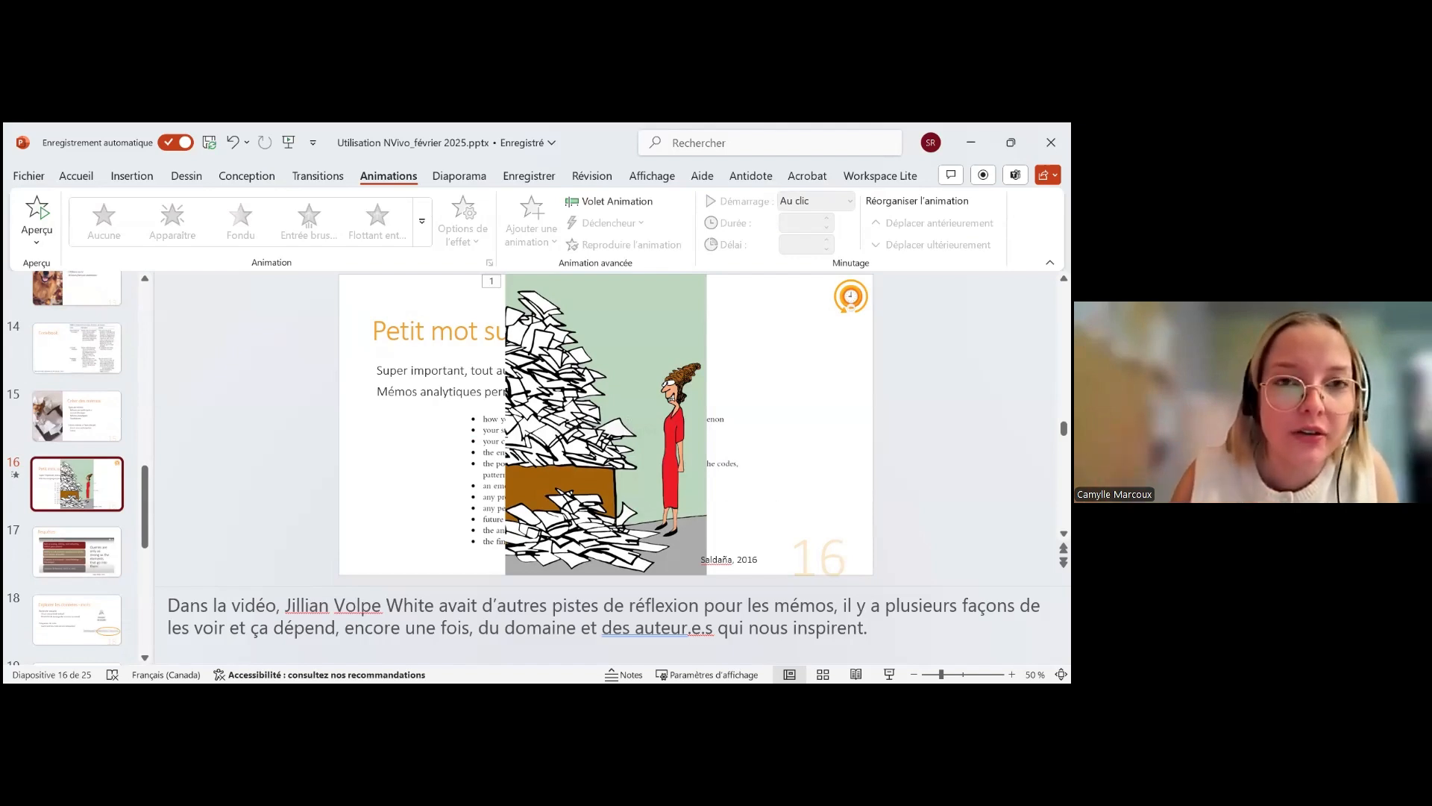
{"action": "key", "text": "shift+F5"}
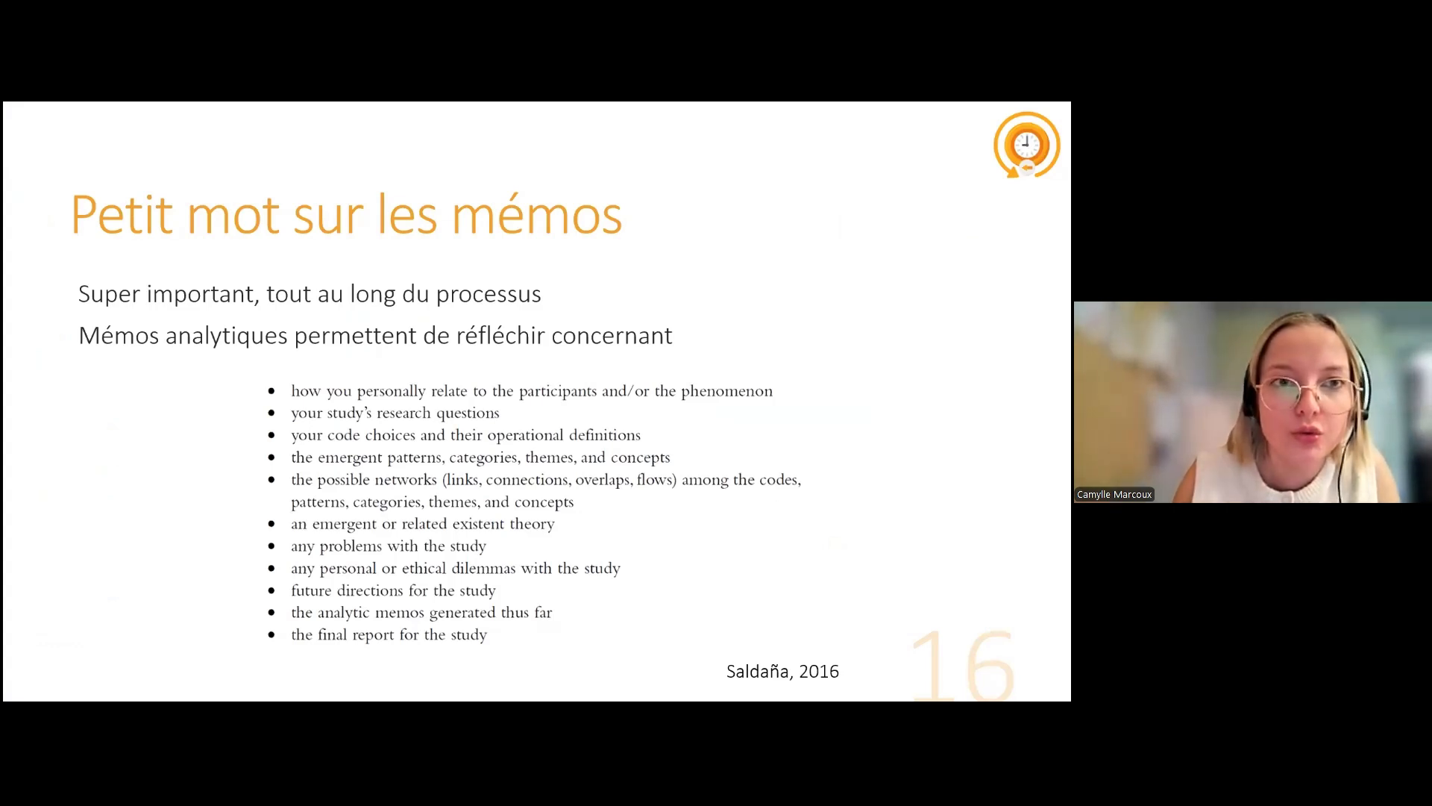
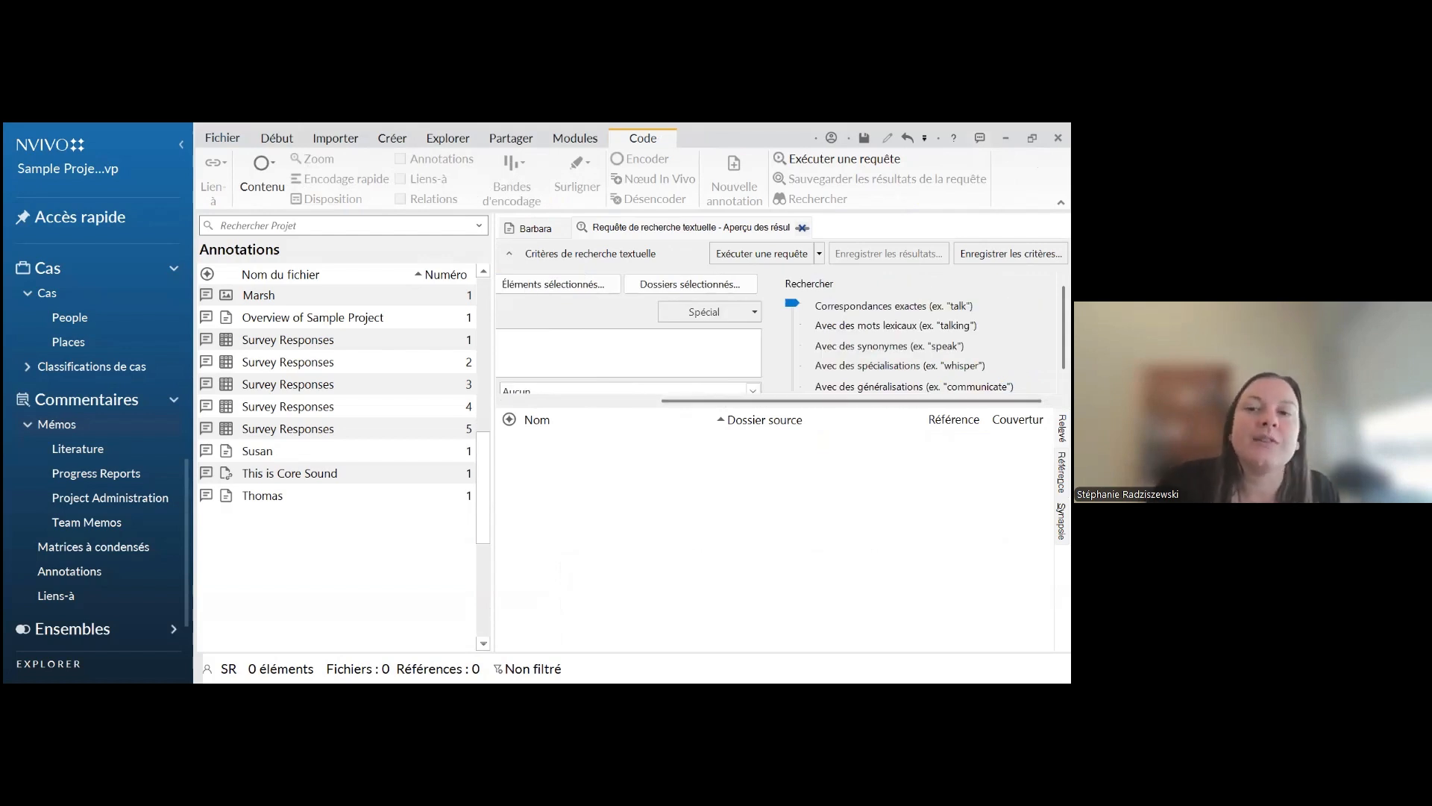
Enter "tortue" as the text search term and look at the Étendre à options without choosing another
{"action": "left_click_drag", "start_coordinate": [815, 402], "coordinate": [662, 399]}
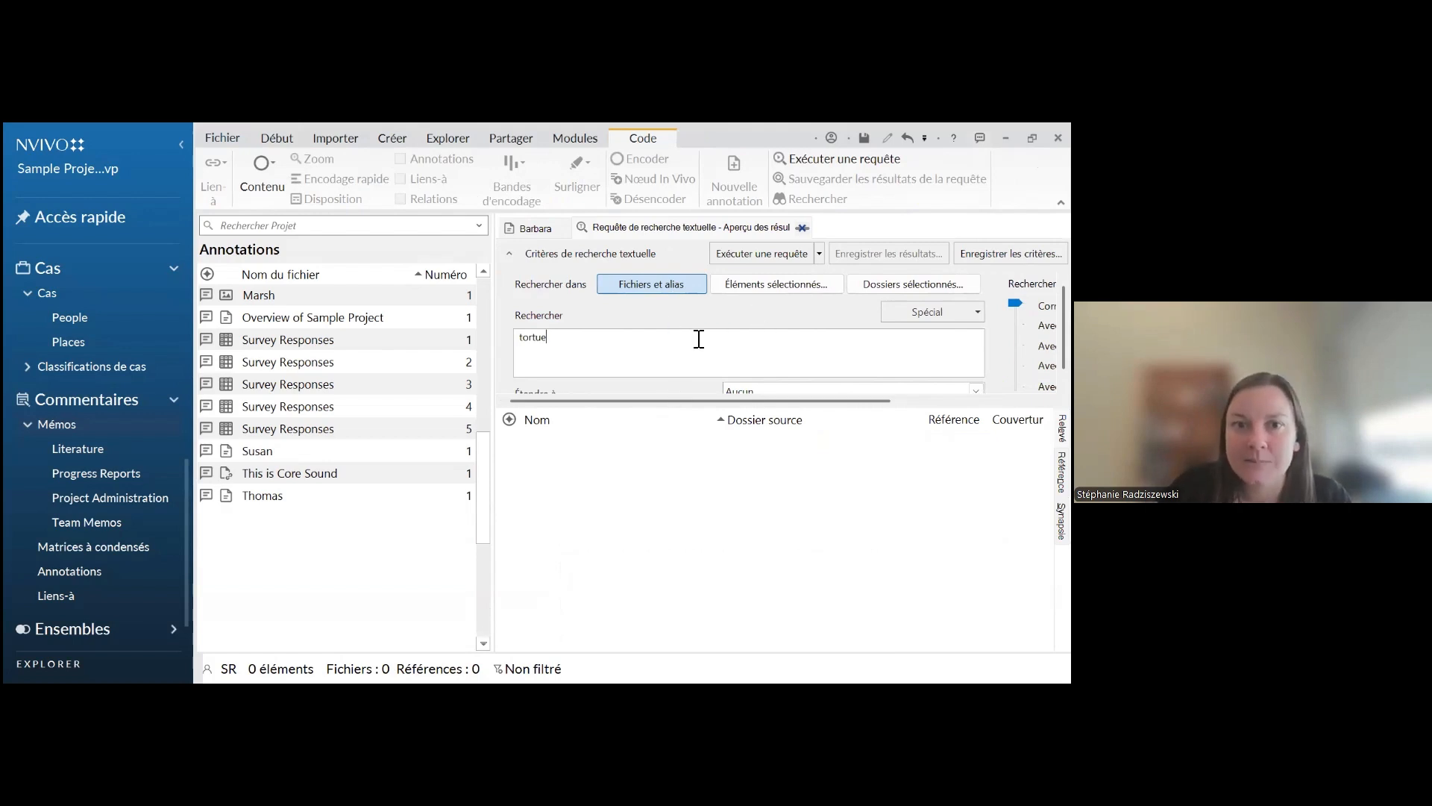
{"action": "key", "text": "Tab"}
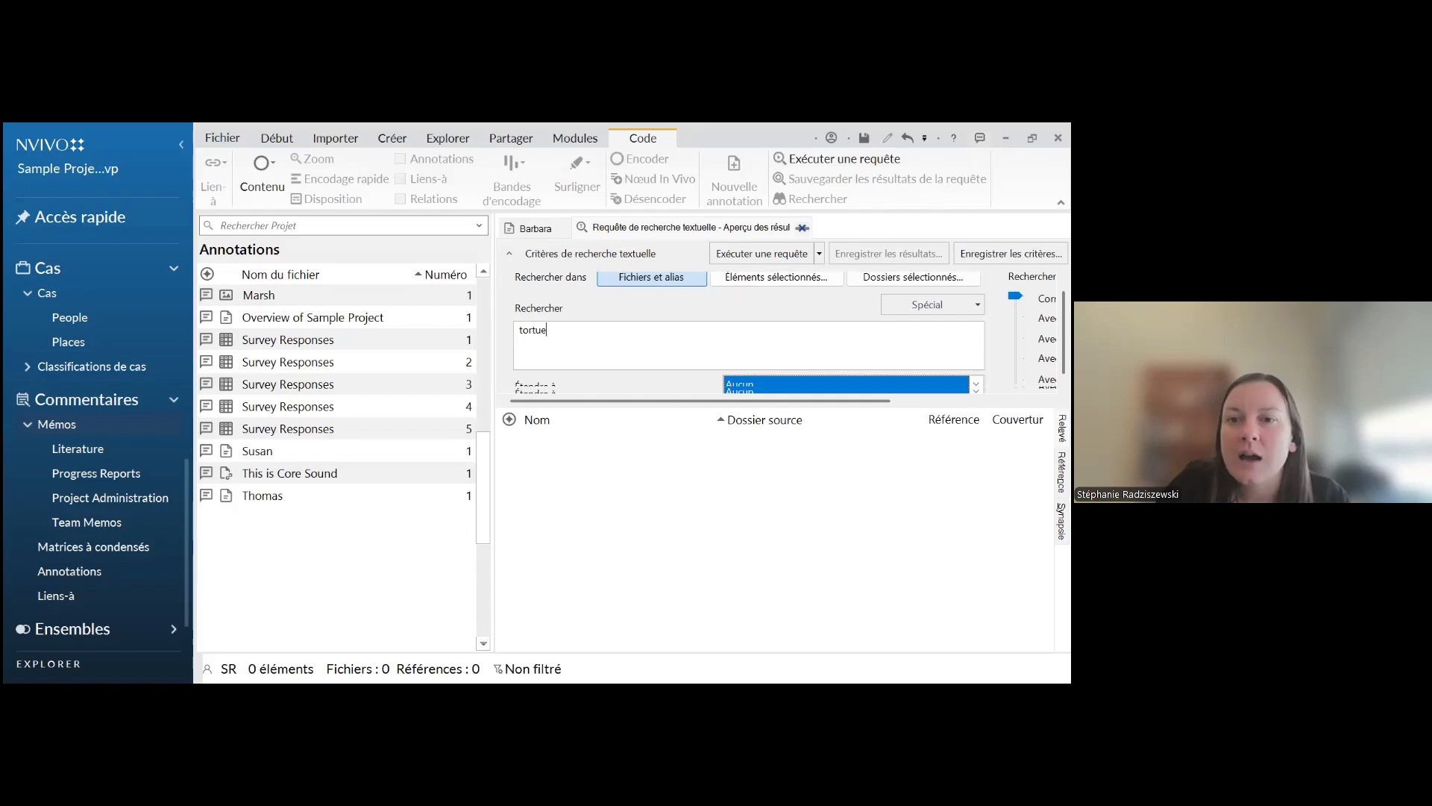
{"action": "left_click", "coordinate": [975, 384]}
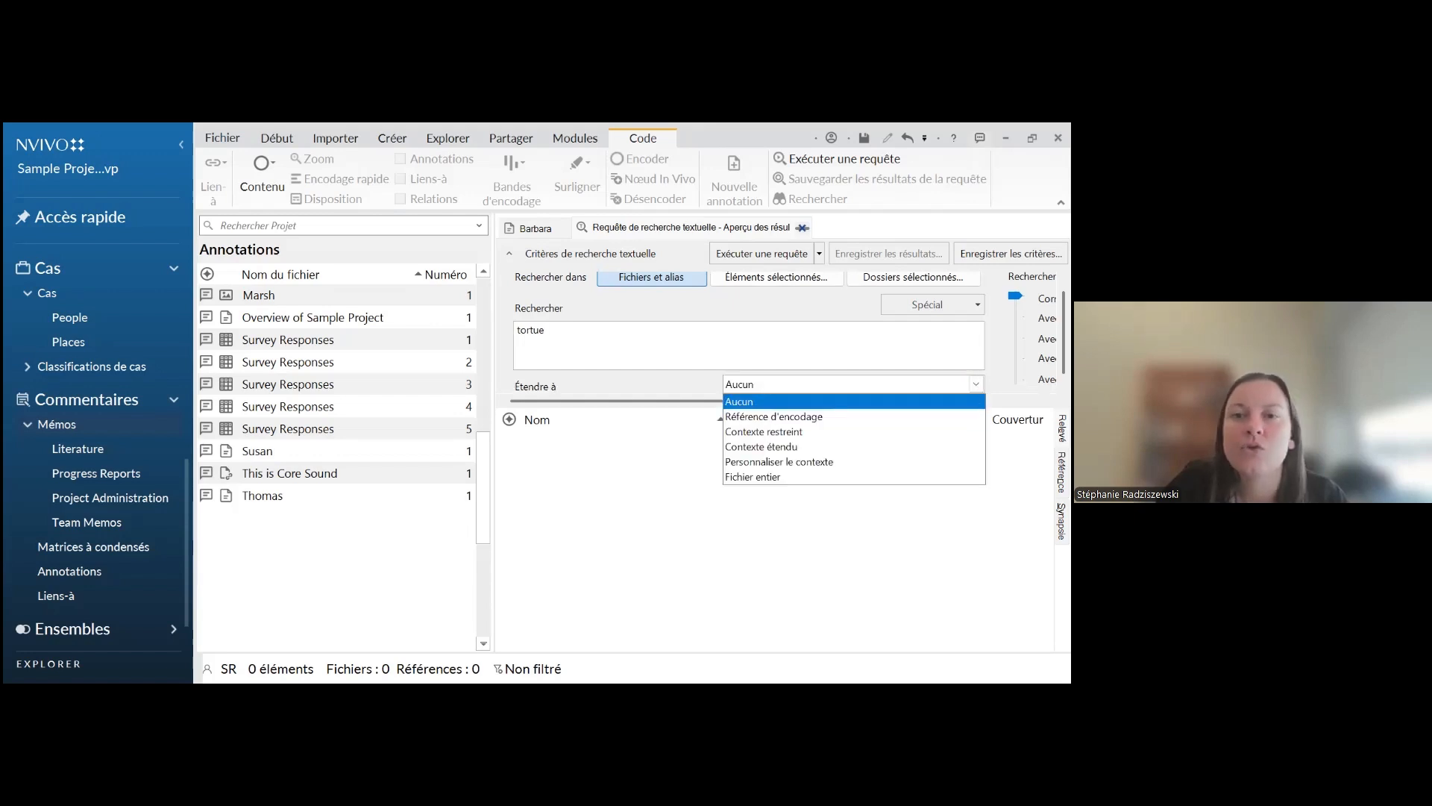
{"action": "left_click", "coordinate": [686, 375]}
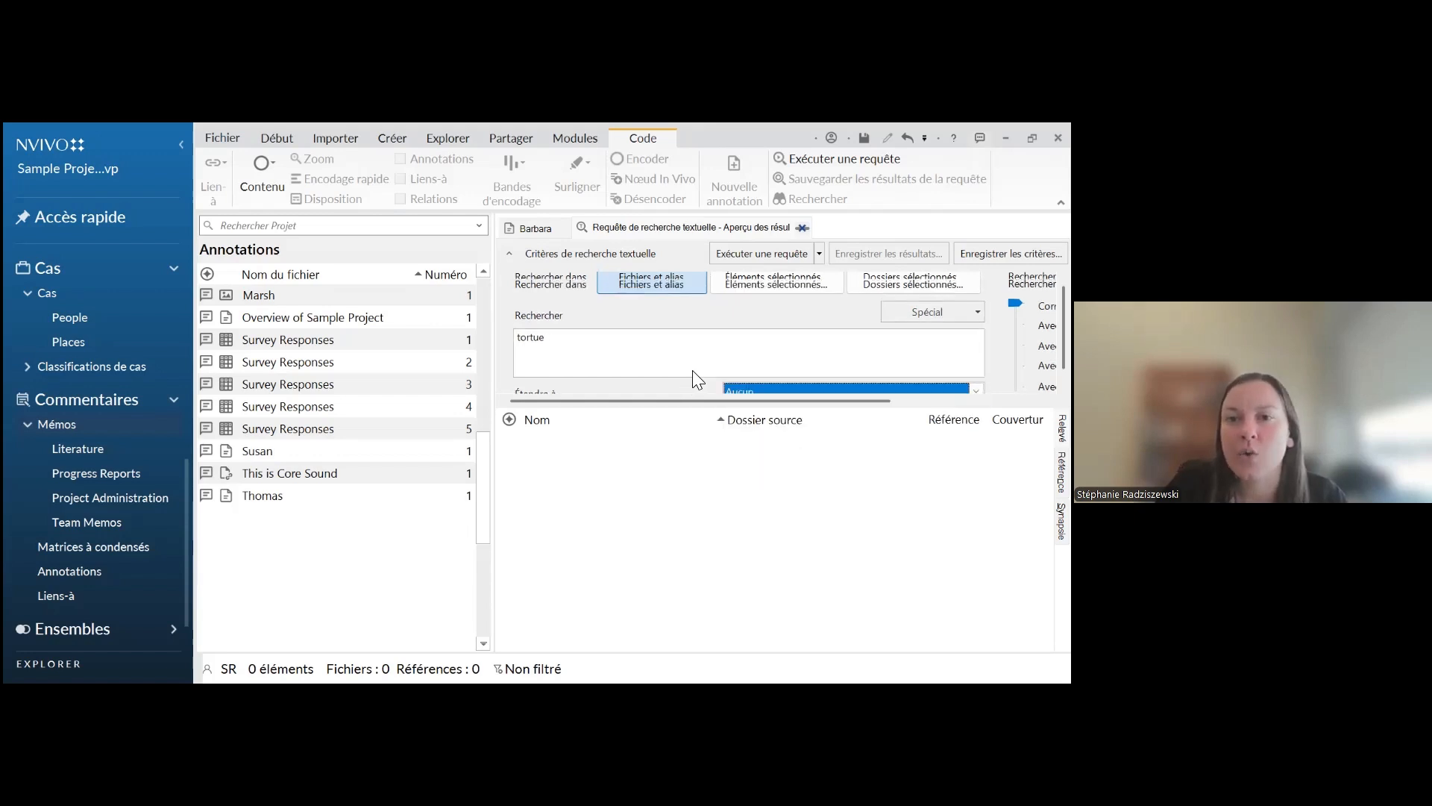
Limit the text search to all selected items in Fichiers, including subfolders, and run the query for "tortue"
{"action": "left_click", "coordinate": [676, 282]}
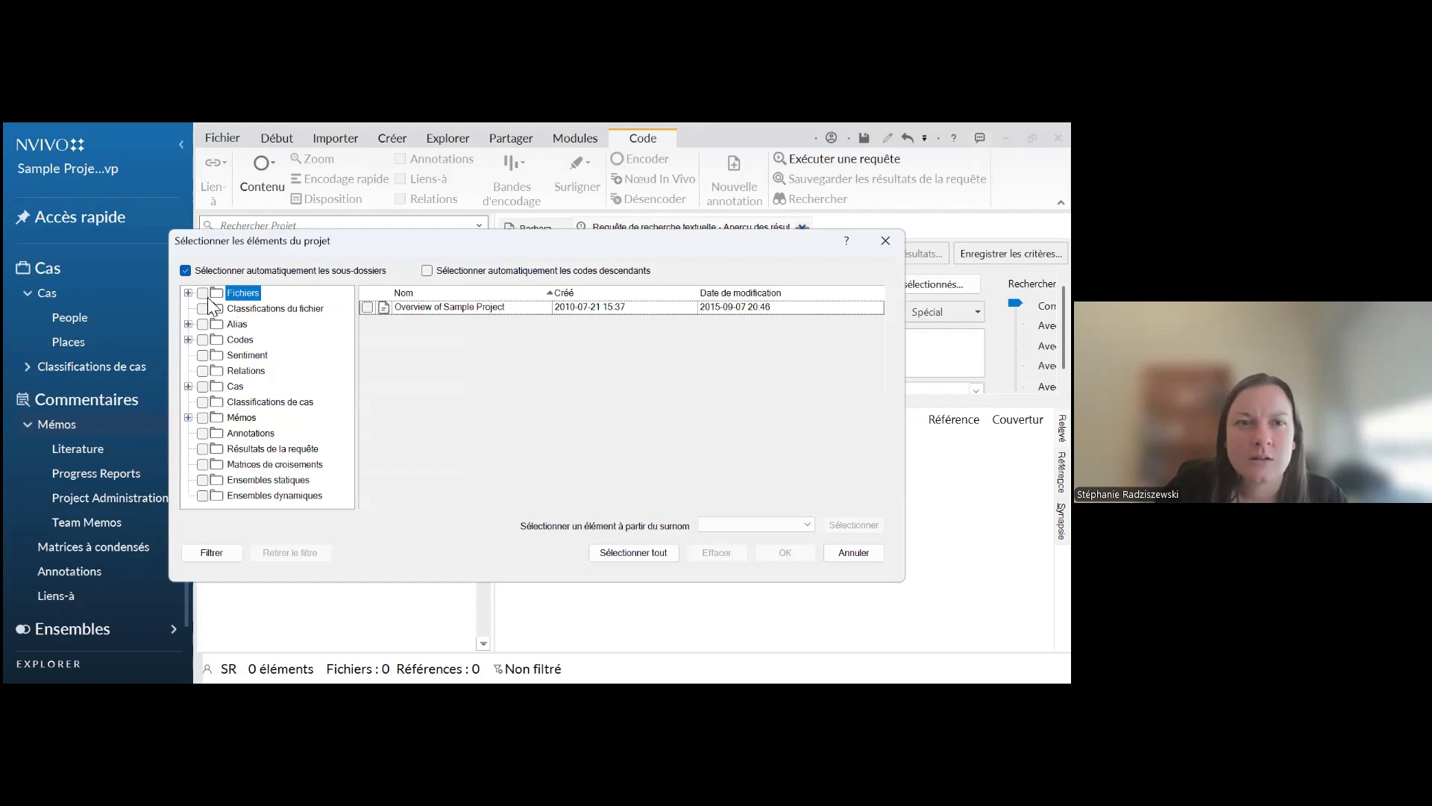
{"action": "left_click", "coordinate": [202, 293]}
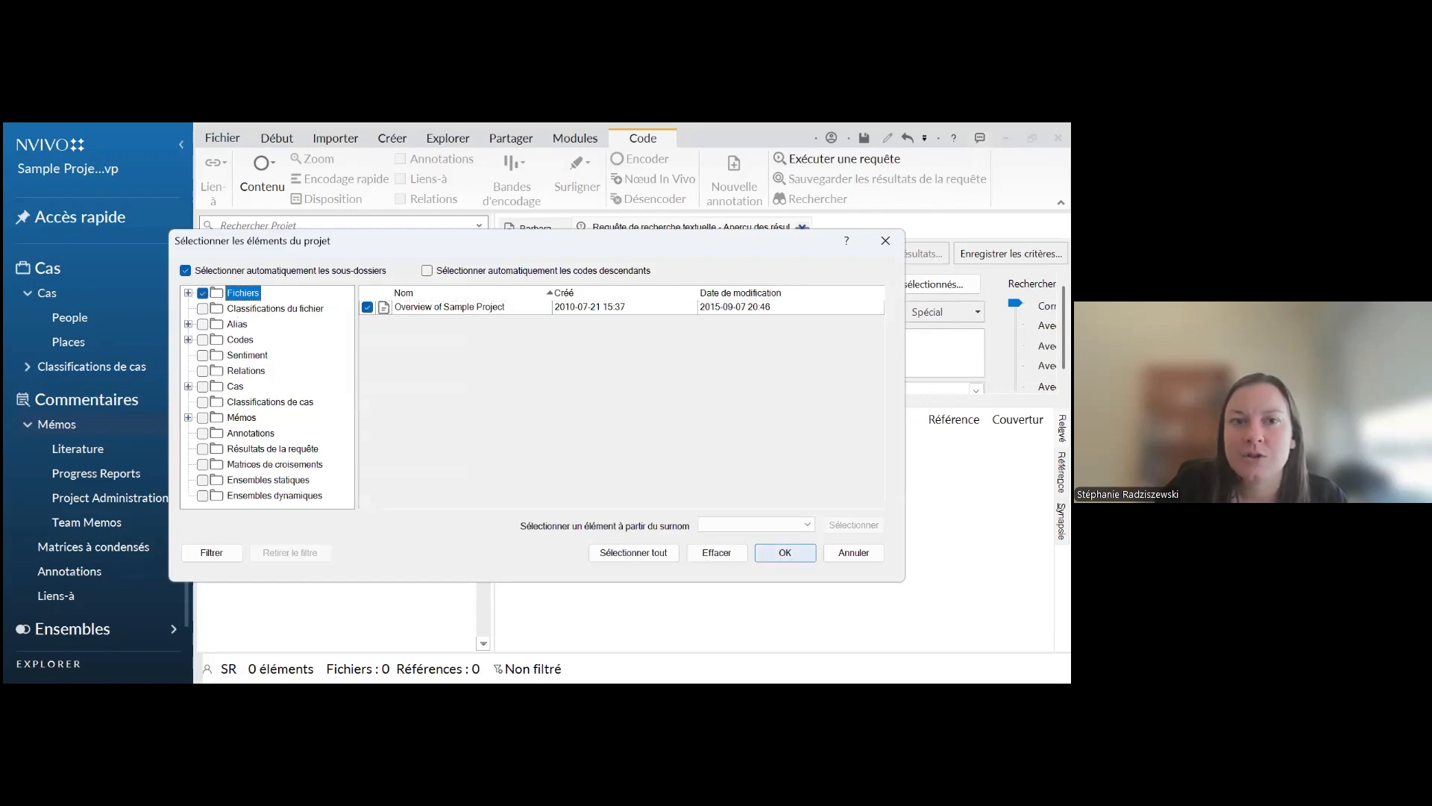
{"action": "key", "text": "Return"}
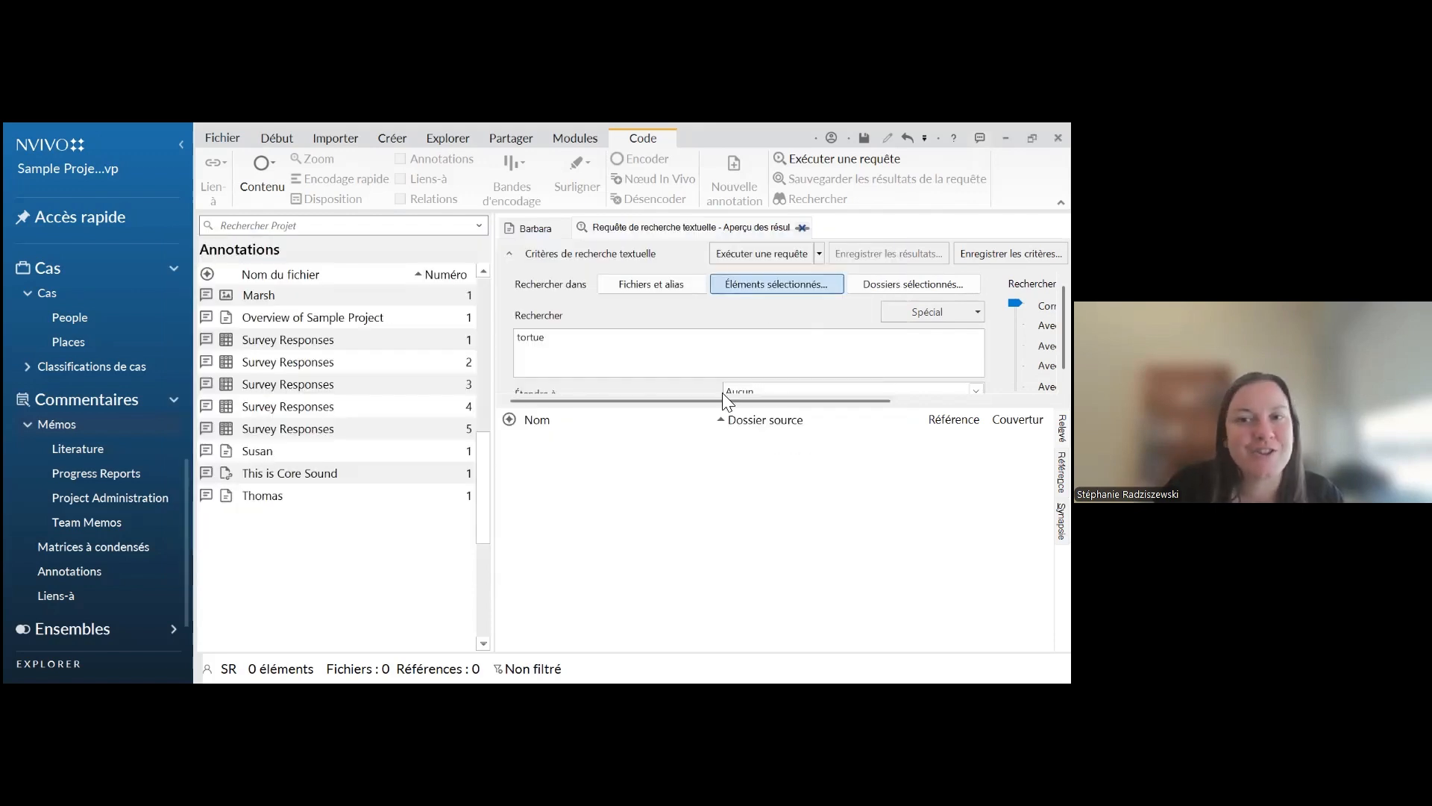
{"action": "left_click", "coordinate": [721, 251]}
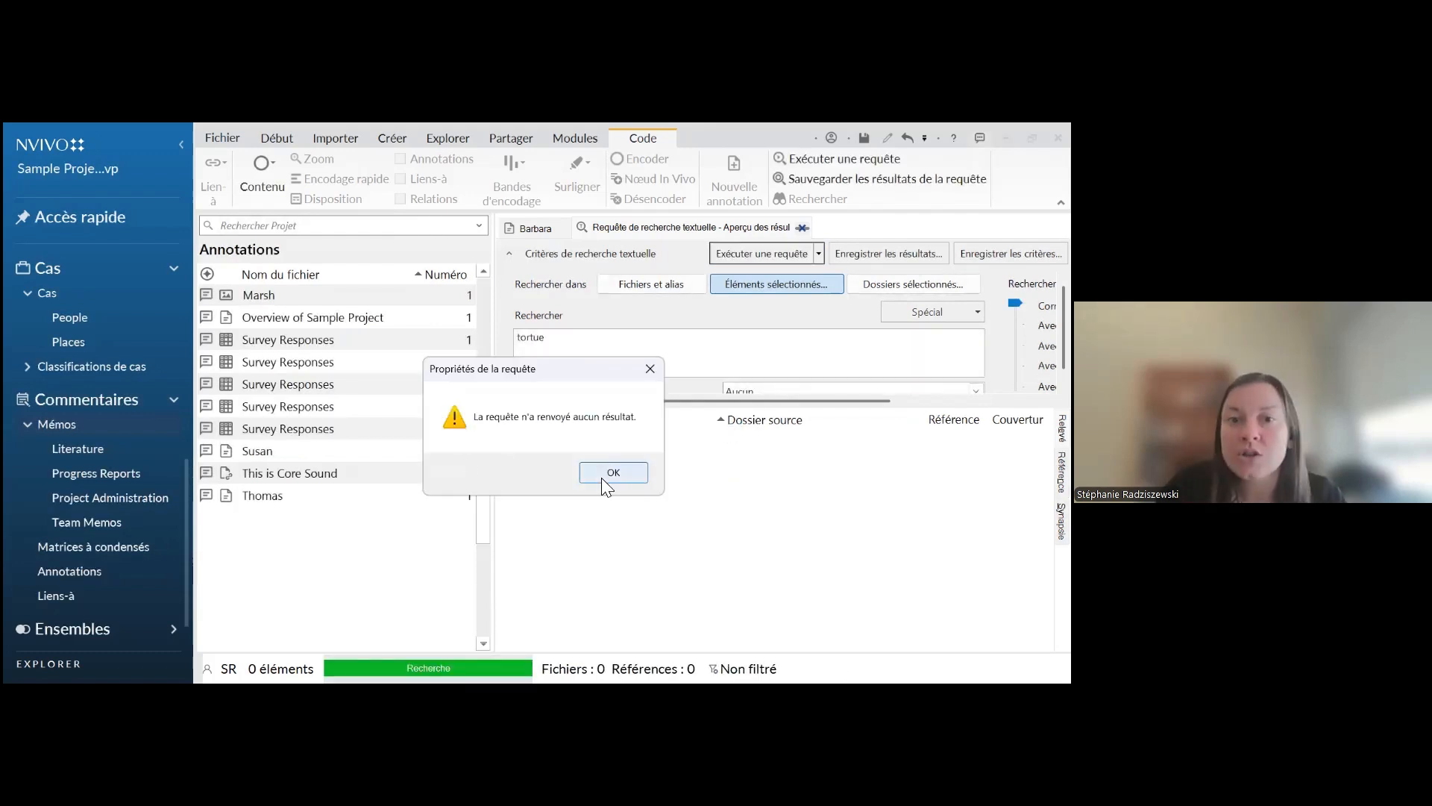
{"action": "left_click", "coordinate": [609, 467]}
Replace the search term with "turtle" and run the text search query again
{"action": "double_click", "coordinate": [541, 338]}
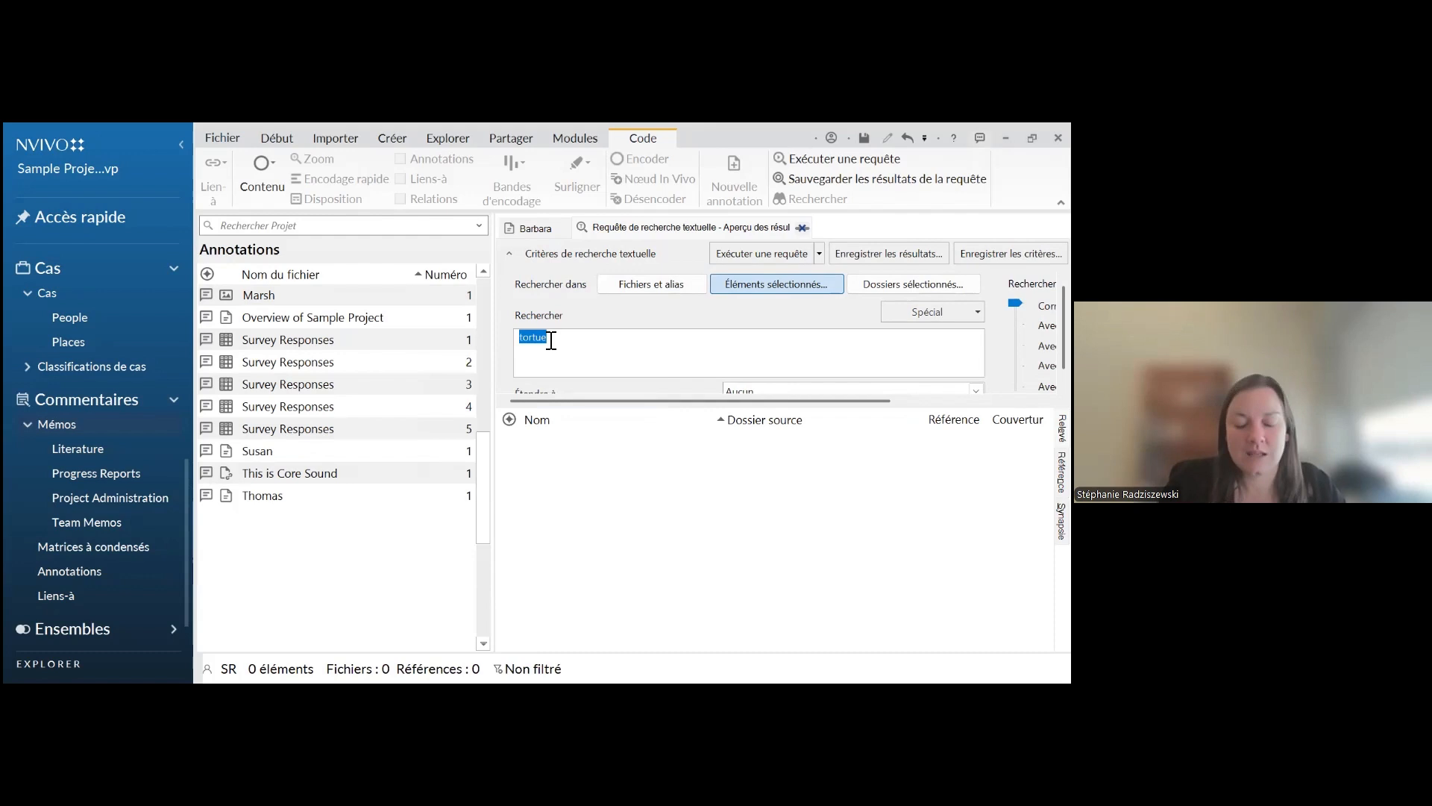
{"action": "type", "text": "turtle"}
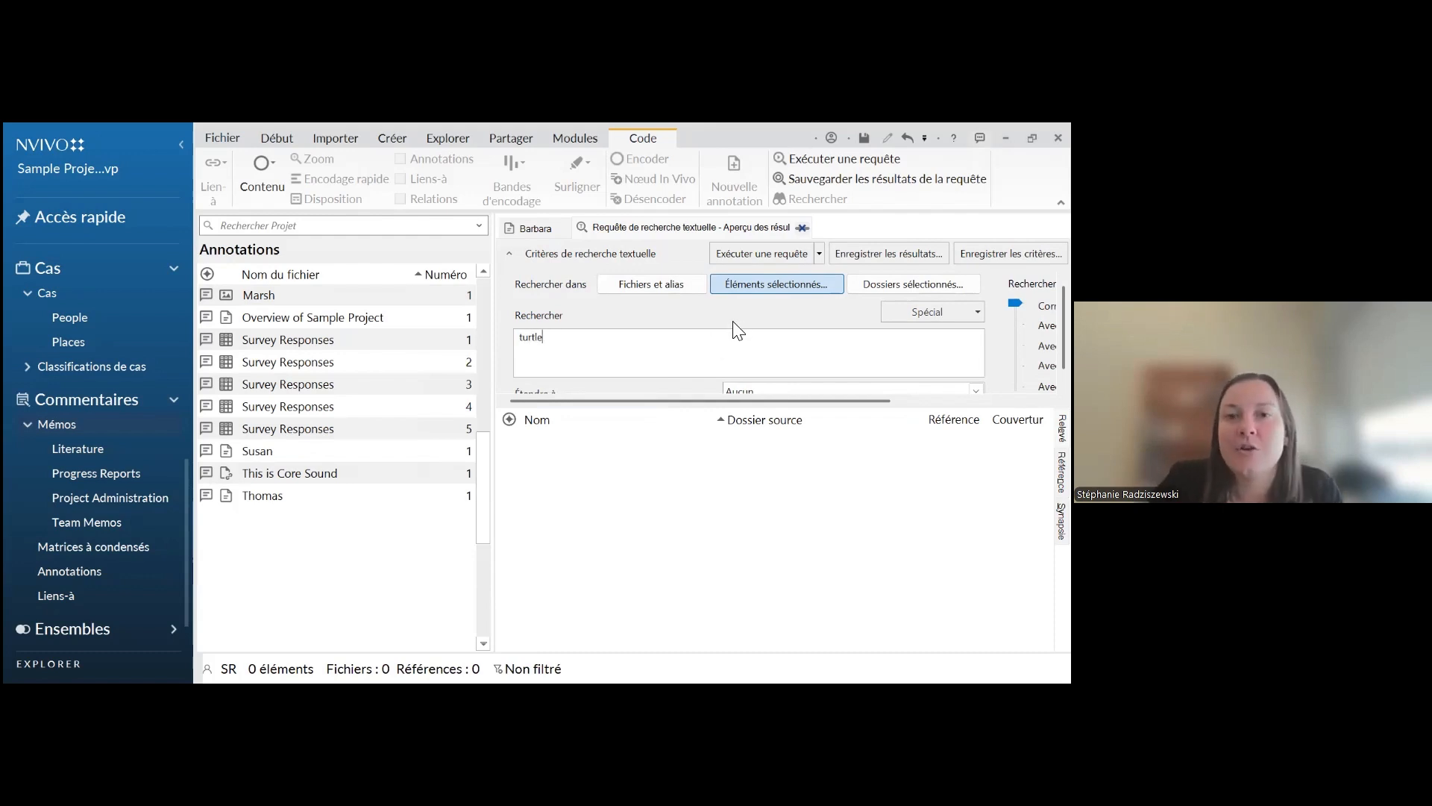
{"action": "left_click", "coordinate": [753, 255]}
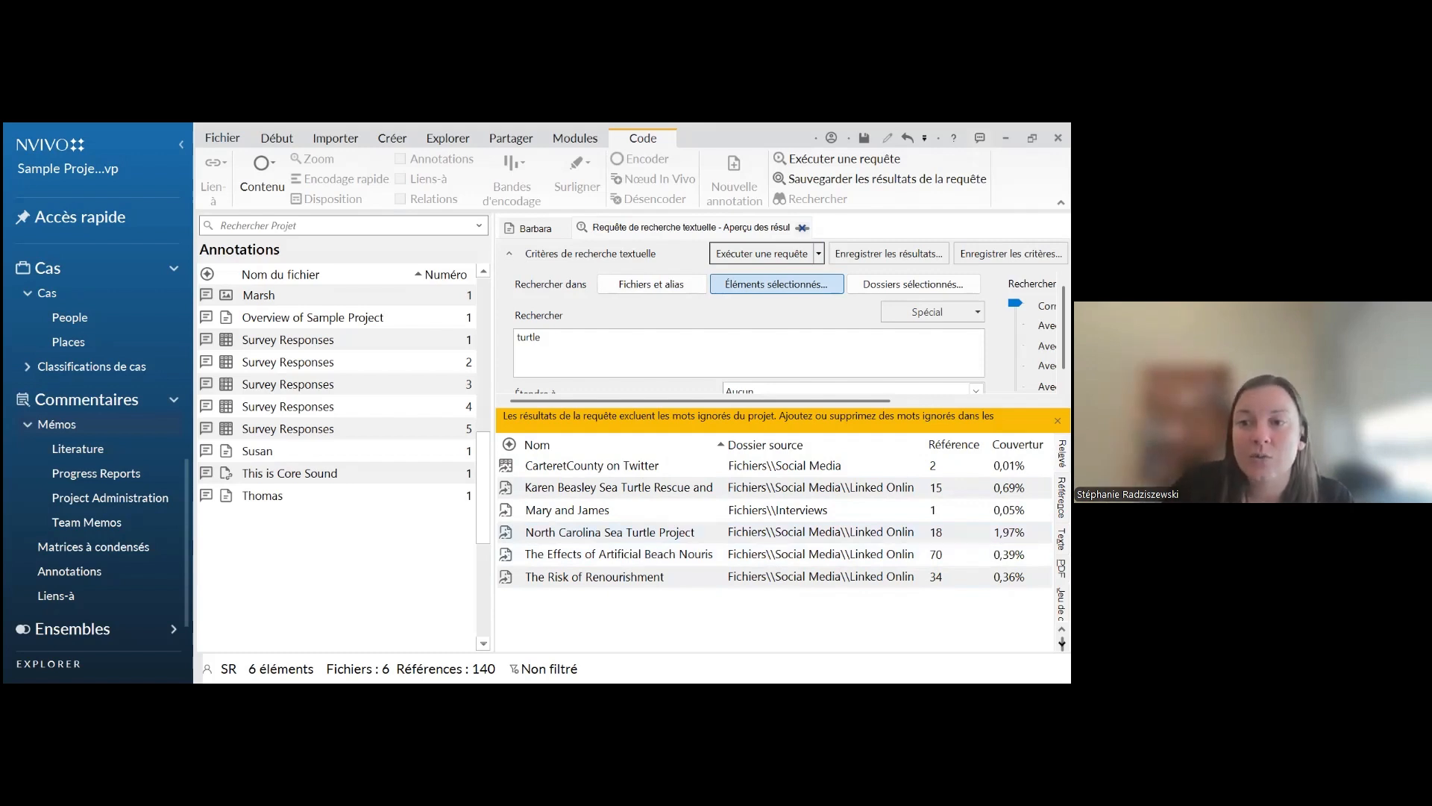
View the coded references of the "turtle" results and read through the first excerpts by file
{"action": "left_click", "coordinate": [1062, 498]}
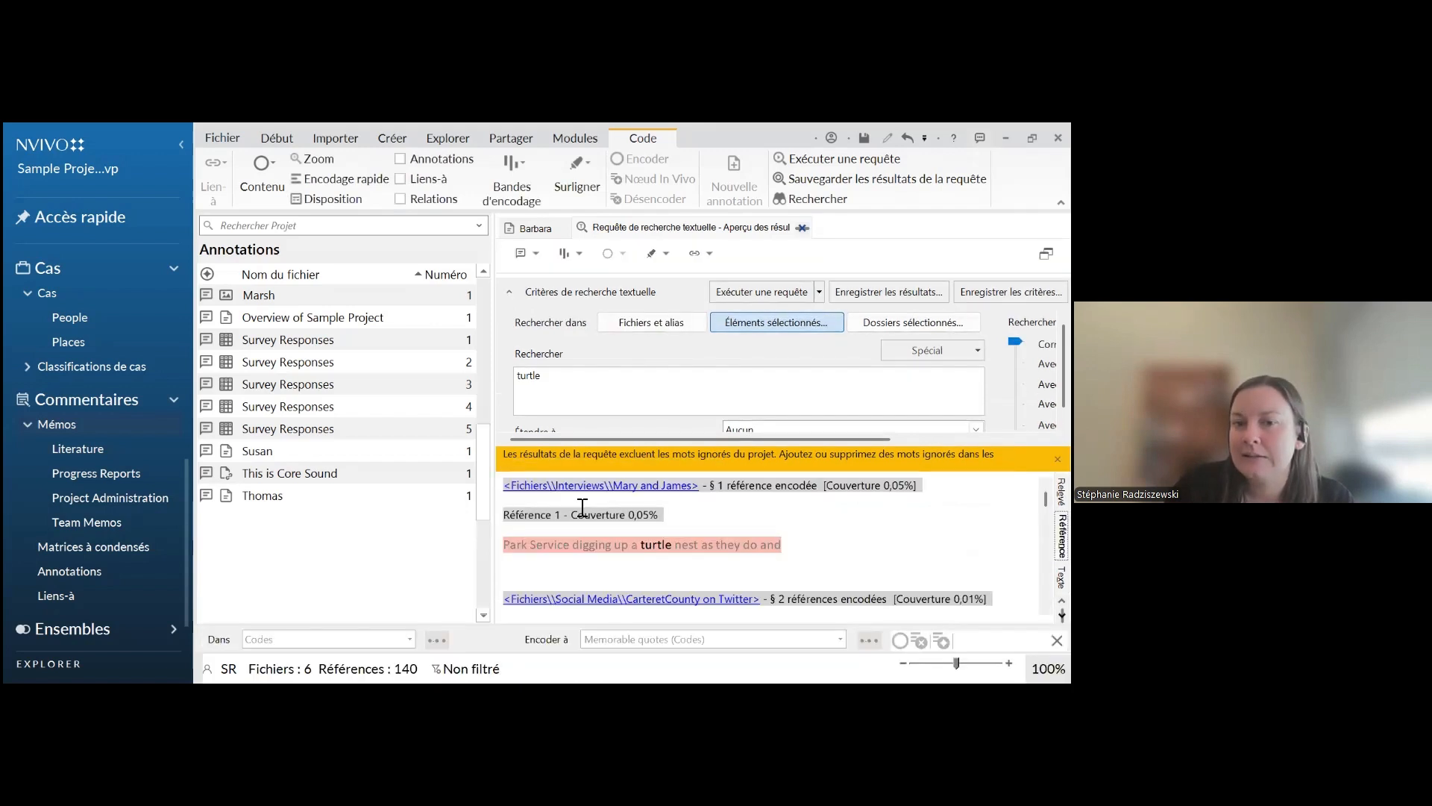
{"action": "scroll", "coordinate": [609, 549], "scroll_direction": "down", "scroll_amount": 1}
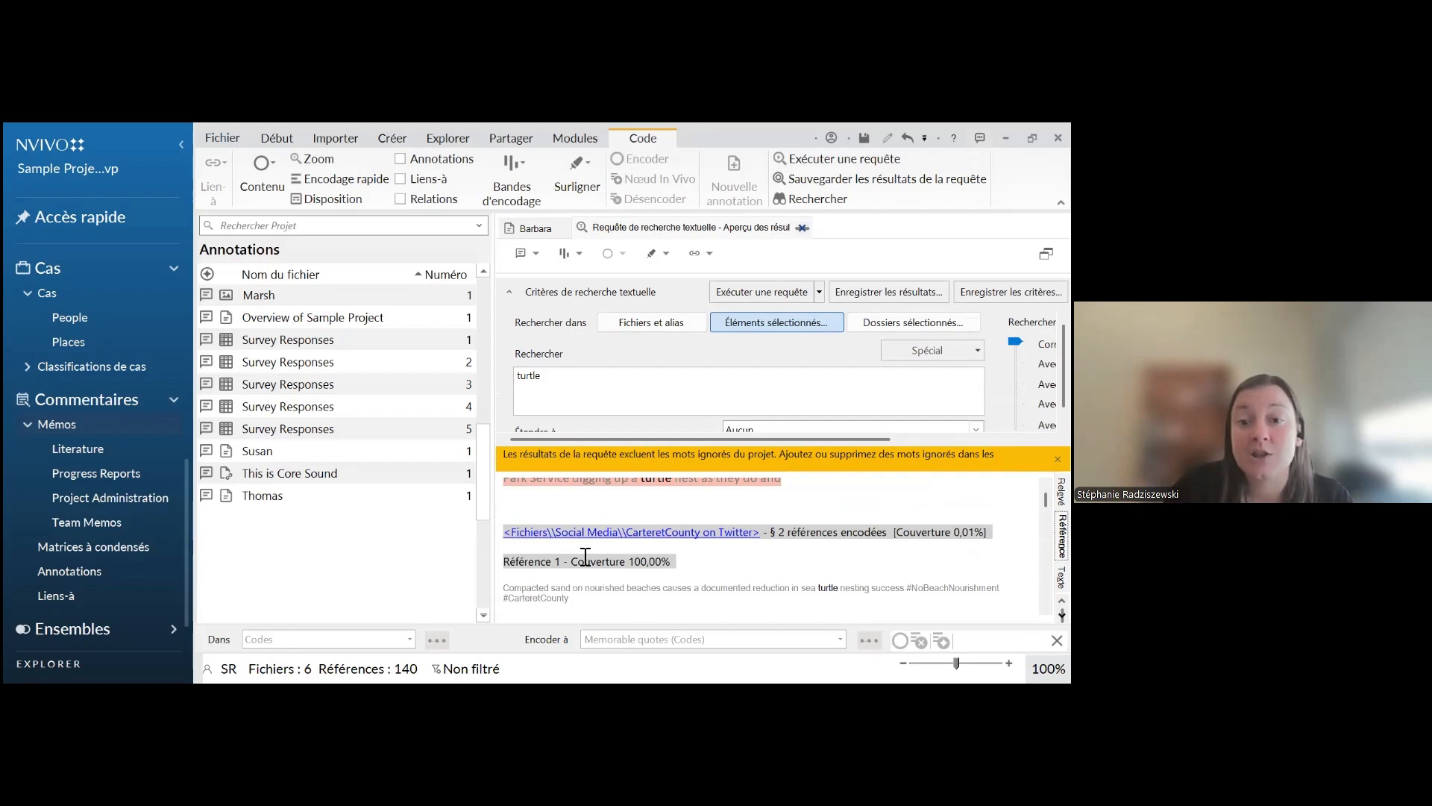
{"action": "scroll", "coordinate": [522, 556], "scroll_direction": "up", "scroll_amount": 1}
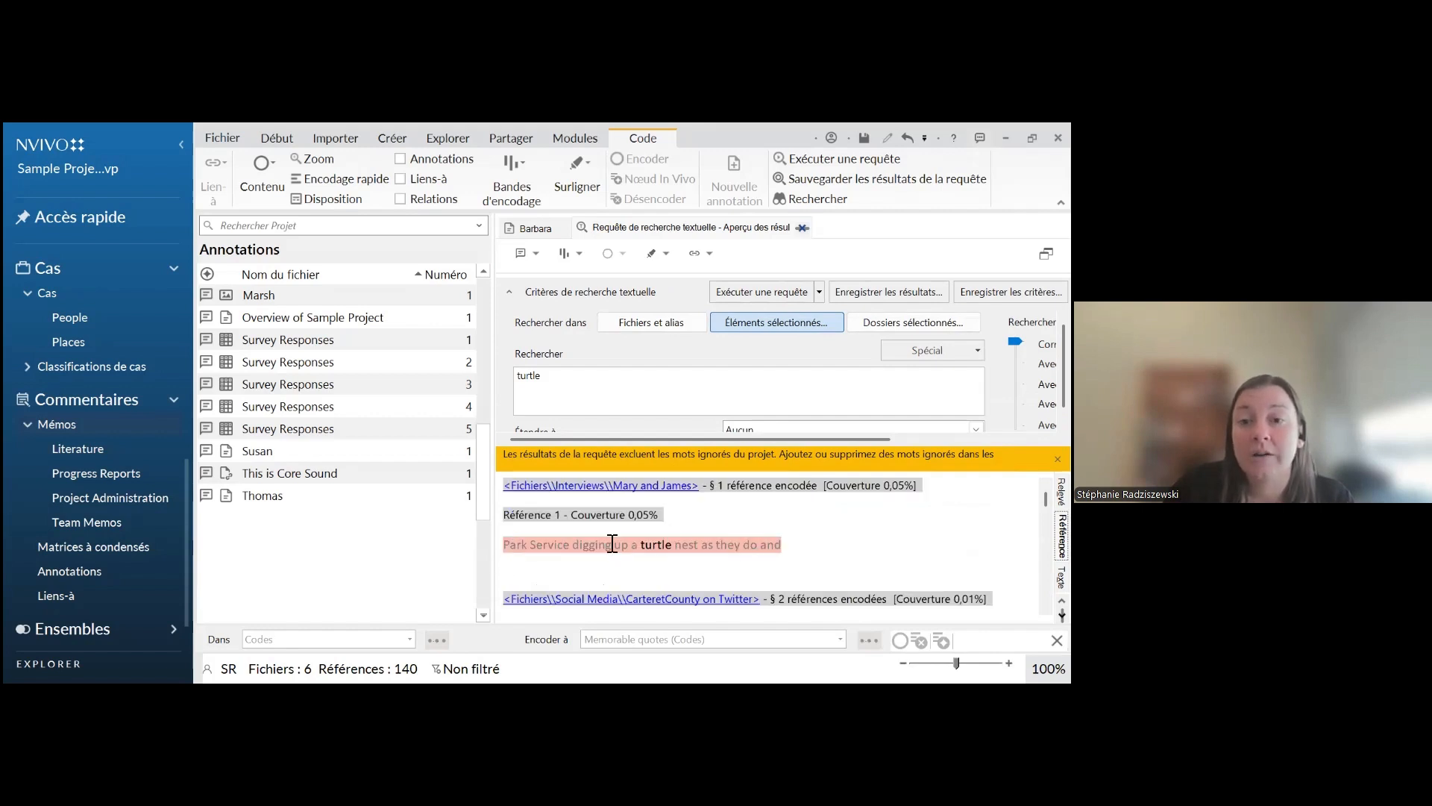
{"action": "scroll", "coordinate": [612, 545], "scroll_direction": "down", "scroll_amount": 1}
{"action": "scroll", "coordinate": [624, 533], "scroll_direction": "up", "scroll_amount": 1}
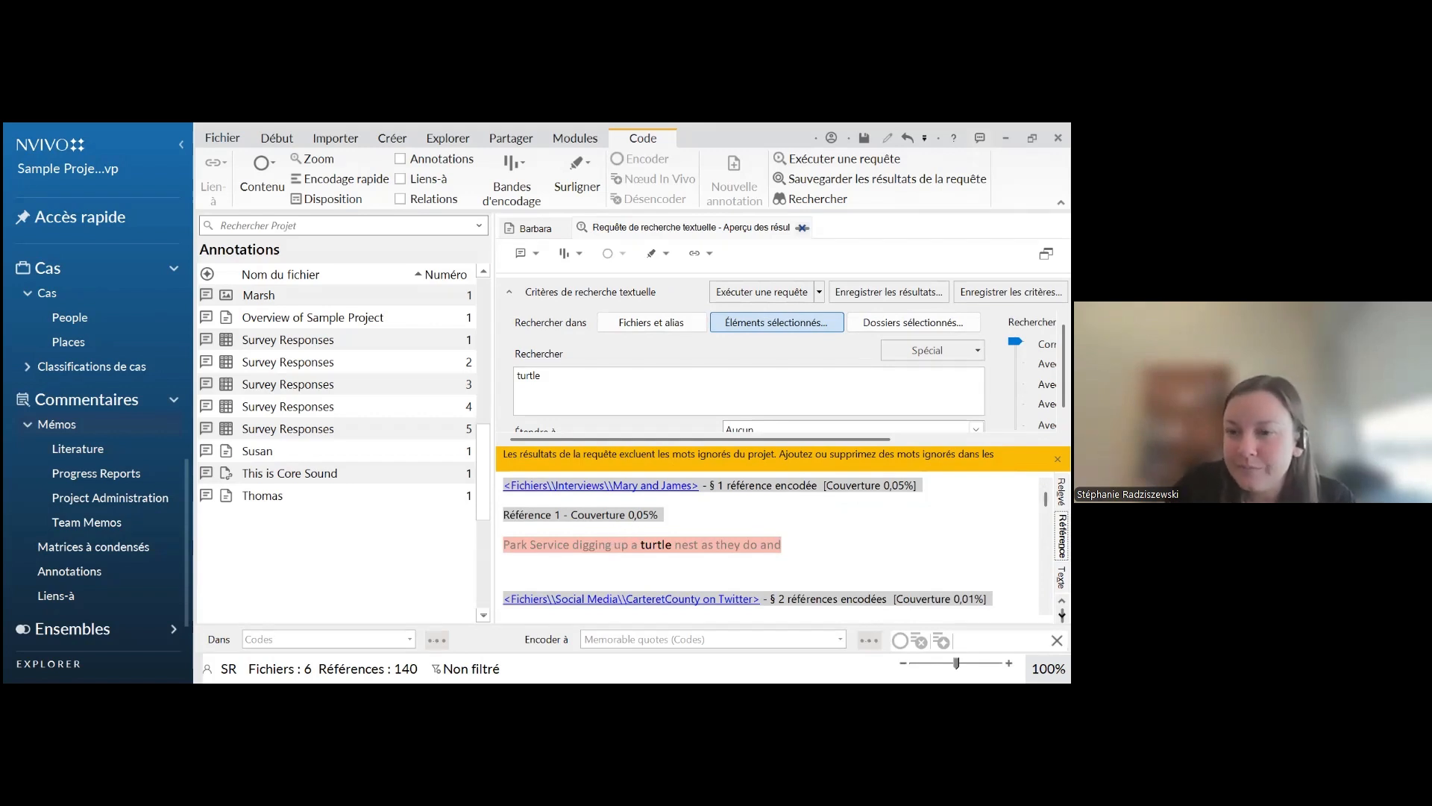
Display the "turtle" search results as a Synapsie word tree
{"action": "left_click", "coordinate": [1062, 615]}
{"action": "left_click", "coordinate": [1063, 615]}
{"action": "left_click", "coordinate": [1063, 616]}
{"action": "left_click", "coordinate": [1062, 615]}
{"action": "left_click", "coordinate": [1063, 615]}
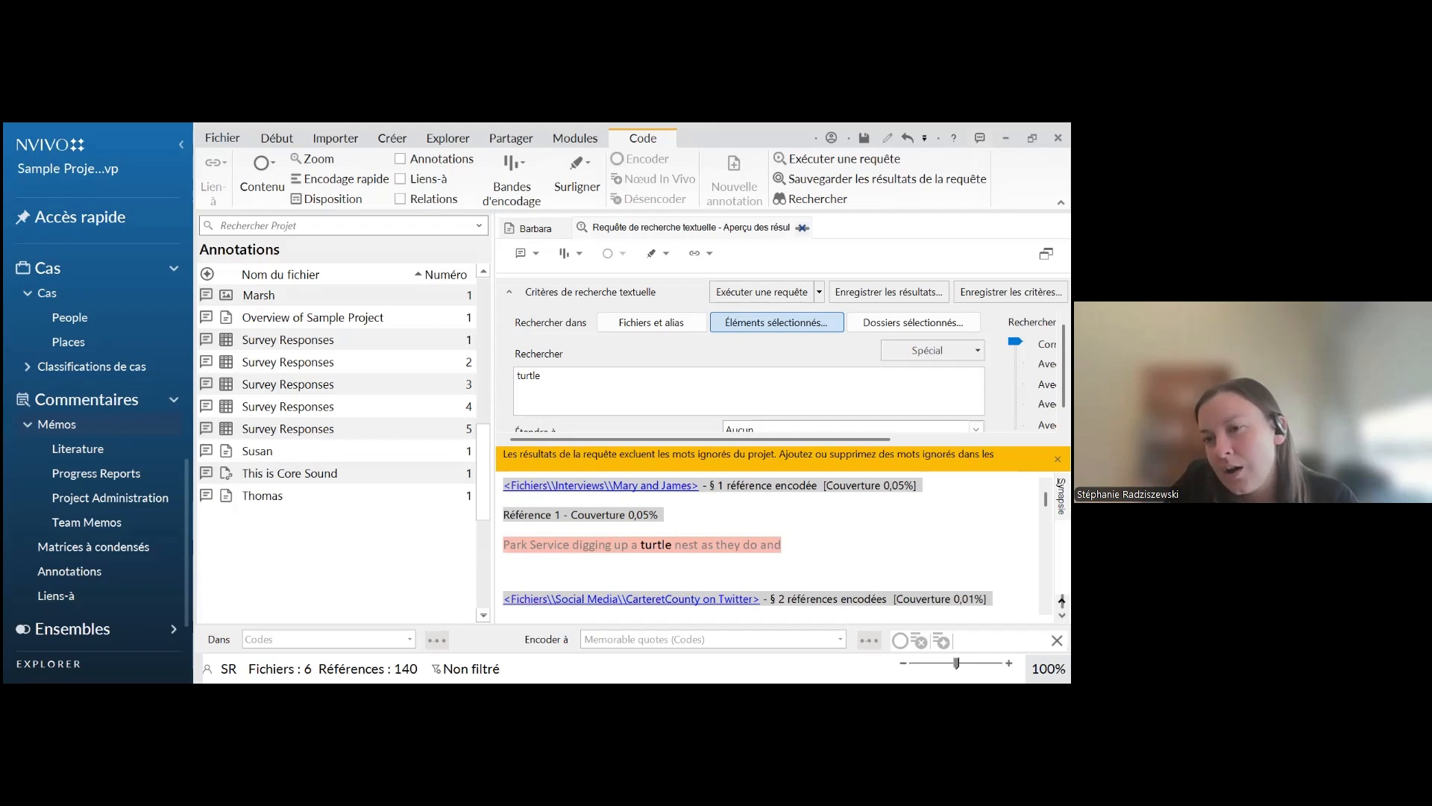
{"action": "left_click", "coordinate": [1061, 496]}
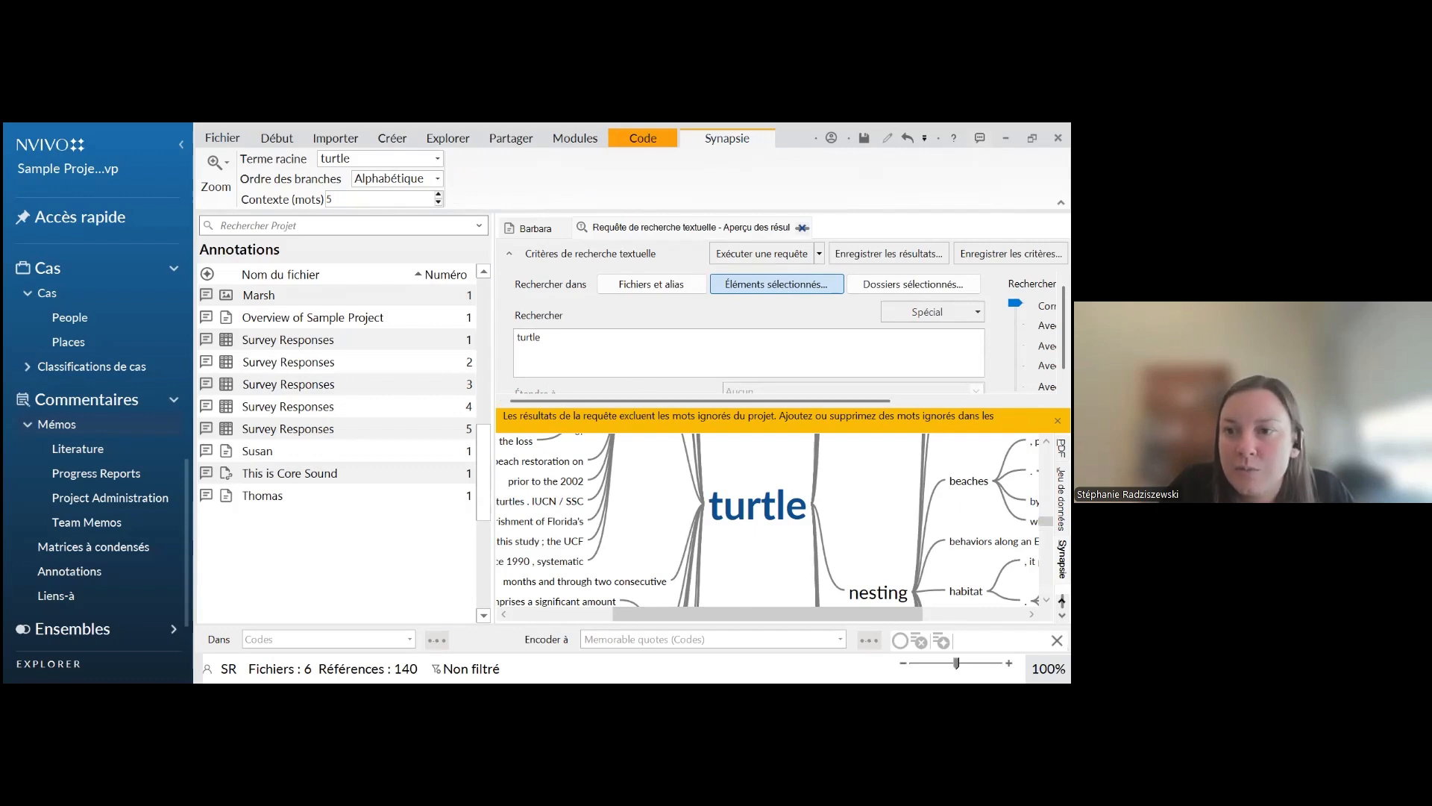
Look at the export, print and copy options of the word tree, close them, and view the whole tree at 20% zoom
{"action": "right_click", "coordinate": [819, 505]}
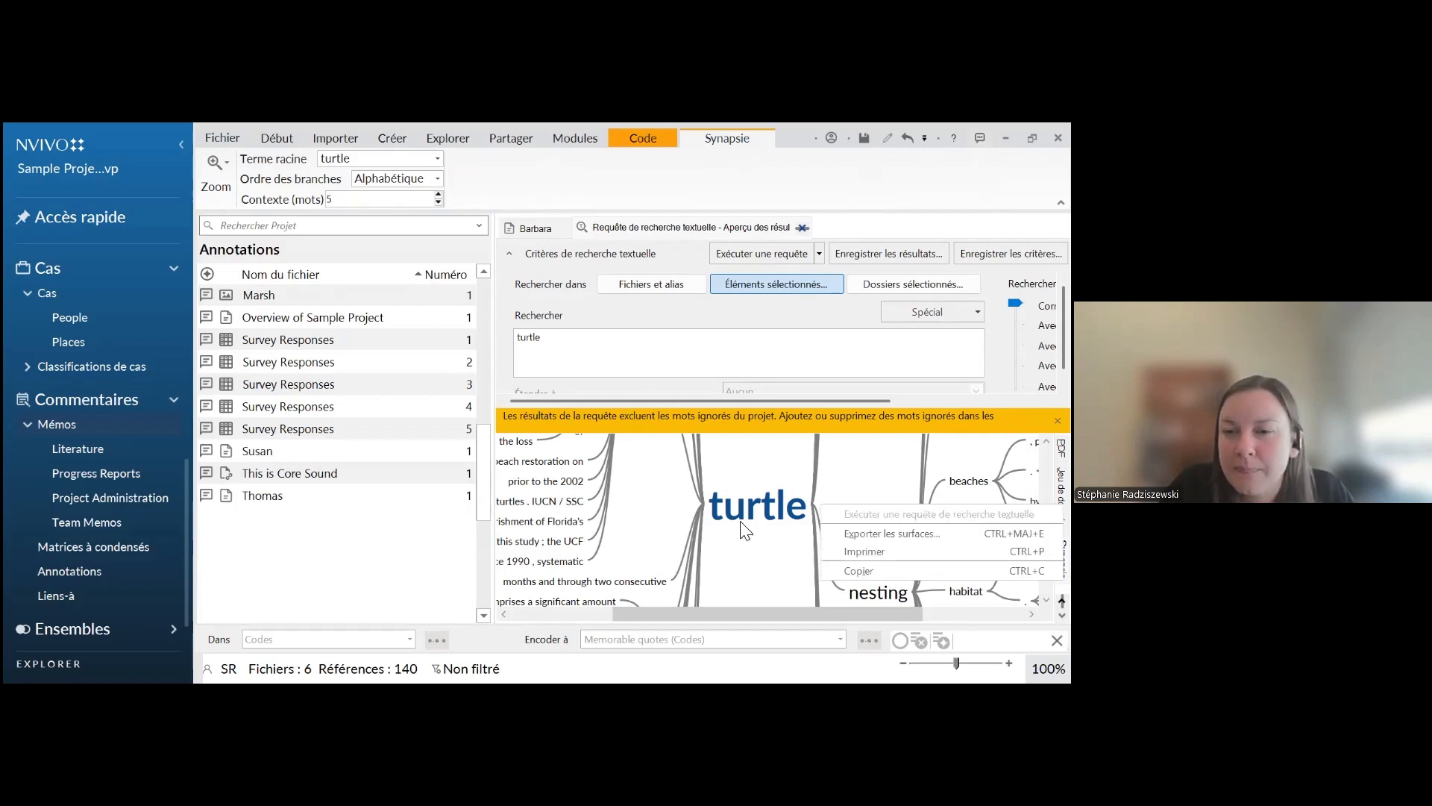
{"action": "left_click", "coordinate": [746, 538]}
{"action": "scroll", "coordinate": [746, 541], "scroll_direction": "down", "scroll_amount": 1}
{"action": "scroll", "coordinate": [746, 540], "scroll_direction": "down", "scroll_amount": 1}
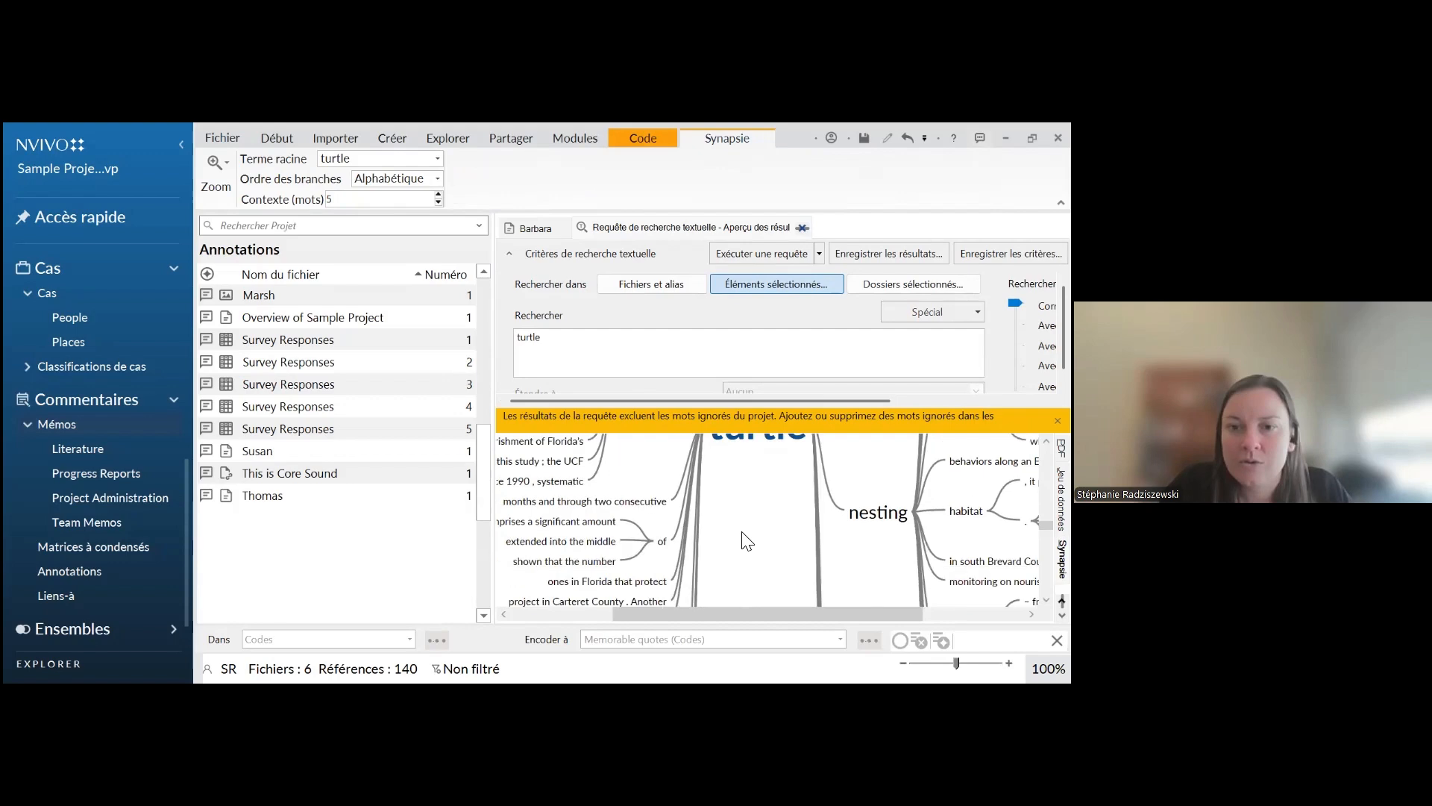
{"action": "scroll", "coordinate": [748, 540], "scroll_direction": "up", "scroll_amount": 5}
{"action": "scroll", "coordinate": [749, 543], "scroll_direction": "down", "scroll_amount": 4}
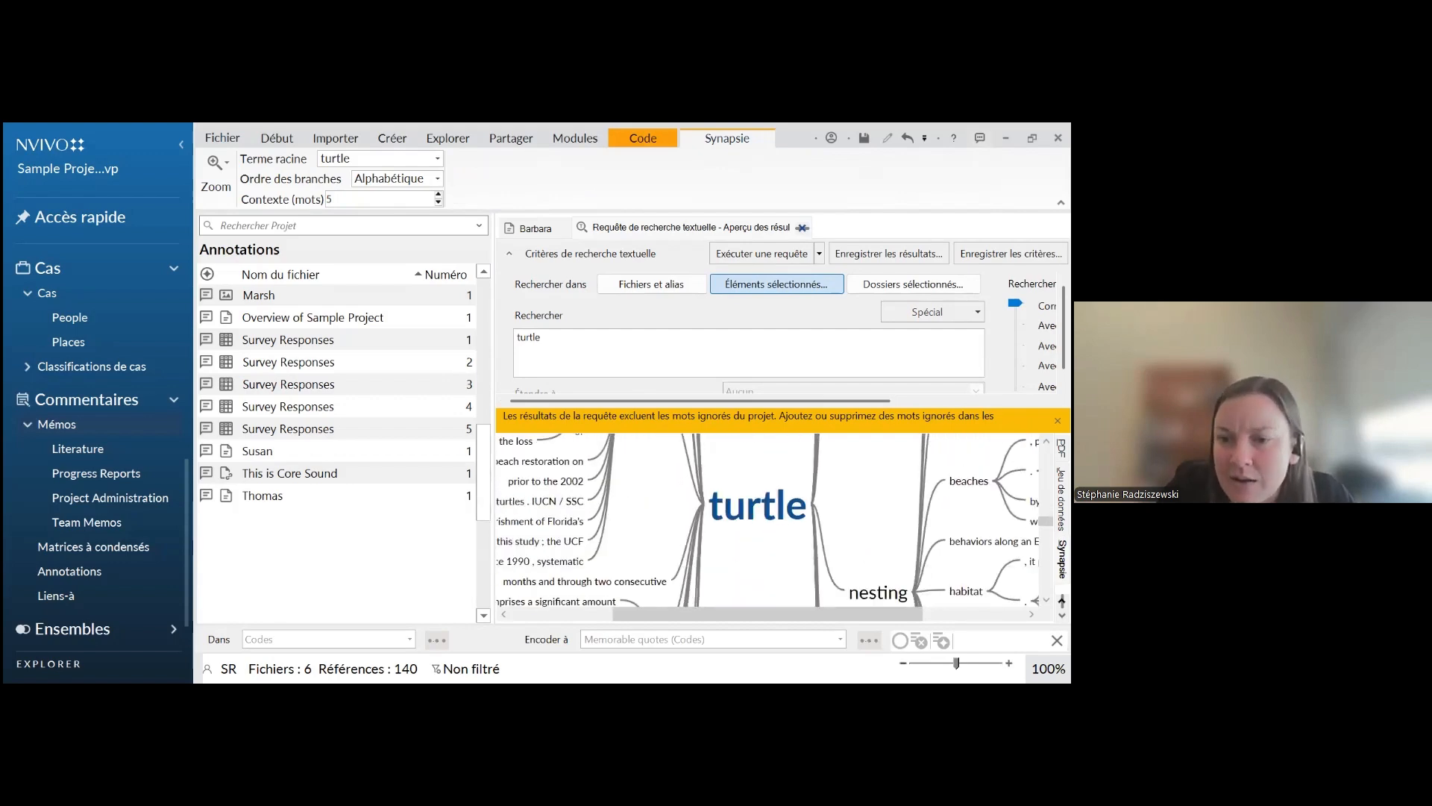
{"action": "scroll", "coordinate": [773, 526], "scroll_direction": "down", "scroll_amount": 8}
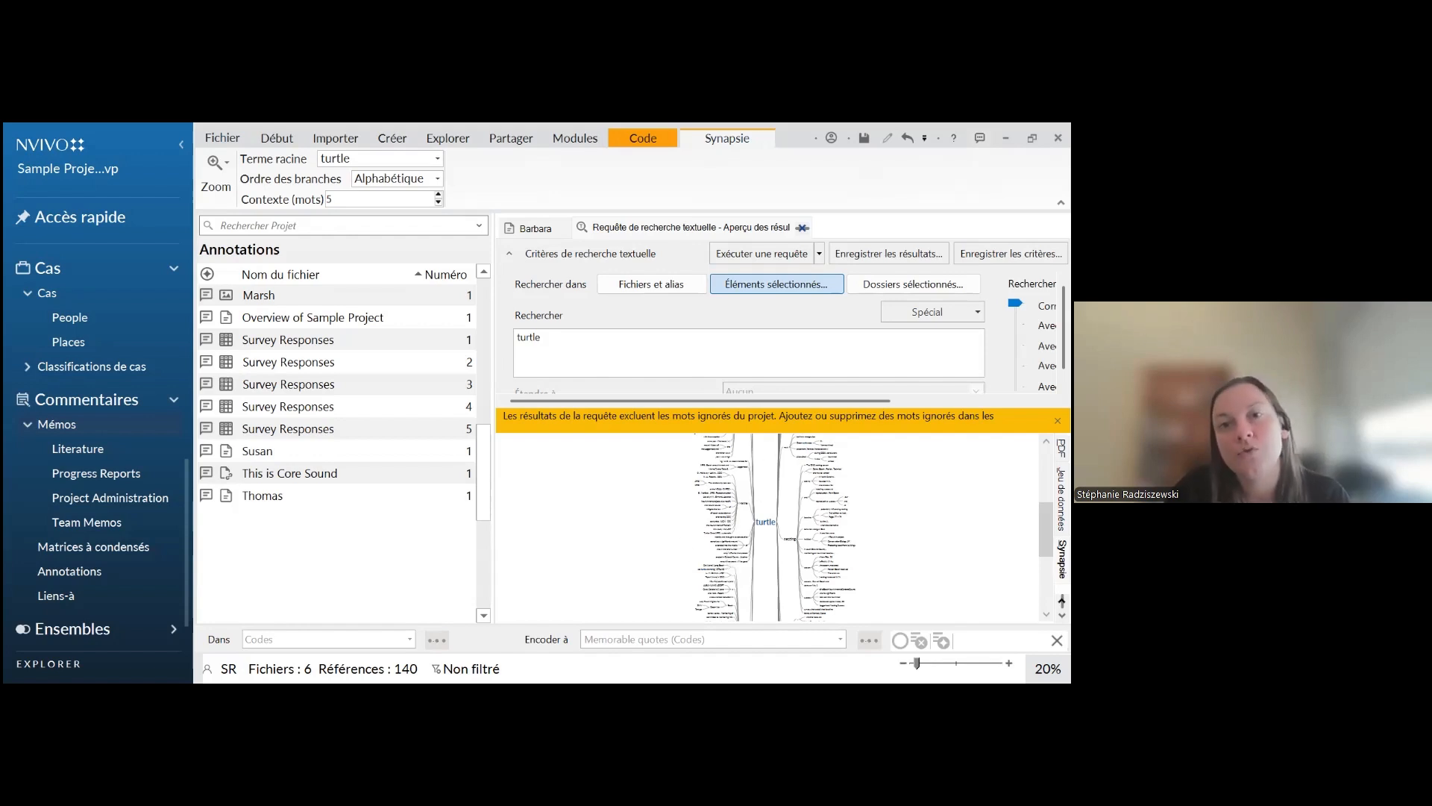
Examine the word tree's branches around "turtle" at 70% zoom and check which source files feed the "Sea" branch
{"action": "scroll", "coordinate": [761, 530], "scroll_direction": "up", "scroll_amount": 5}
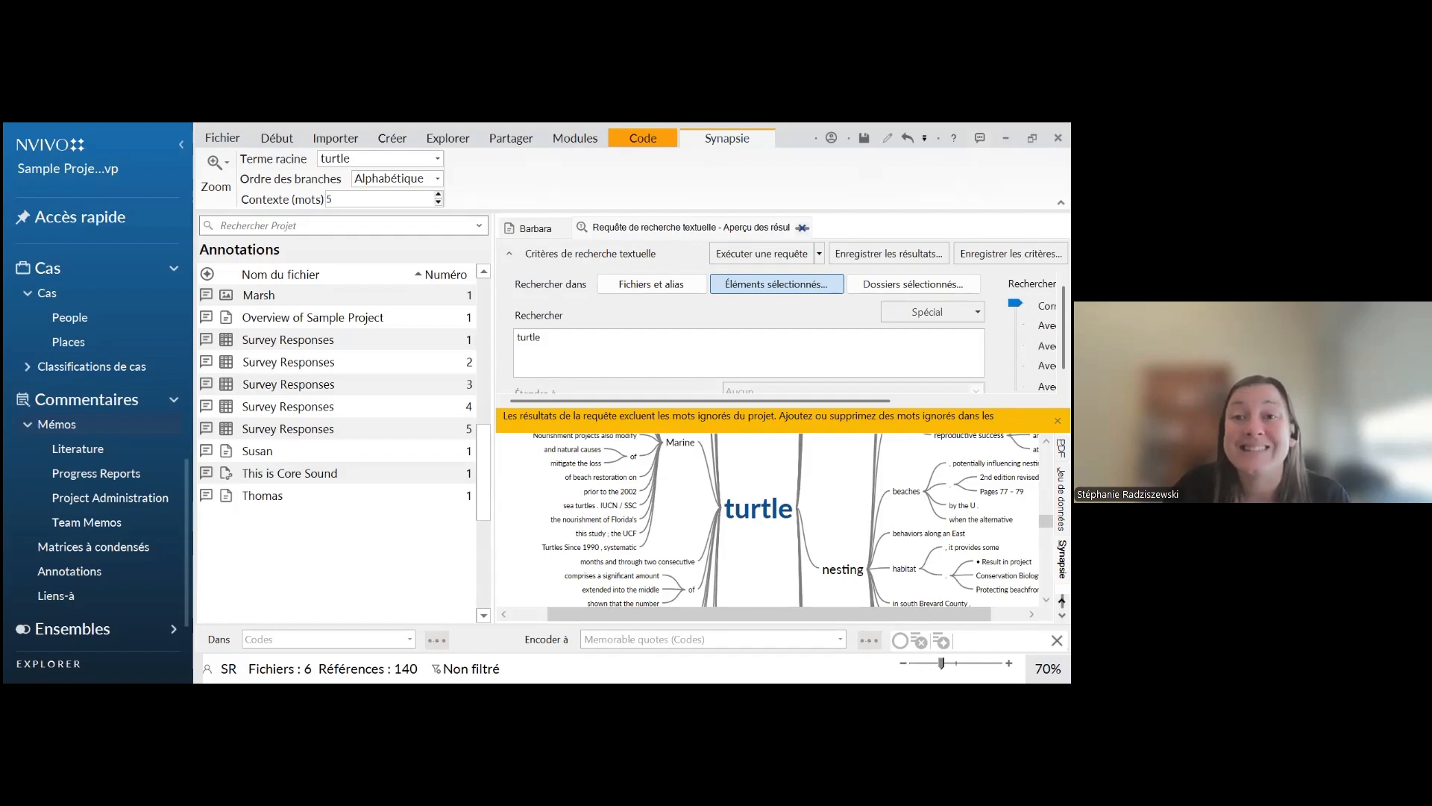
{"action": "scroll", "coordinate": [750, 578], "scroll_direction": "up", "scroll_amount": 1}
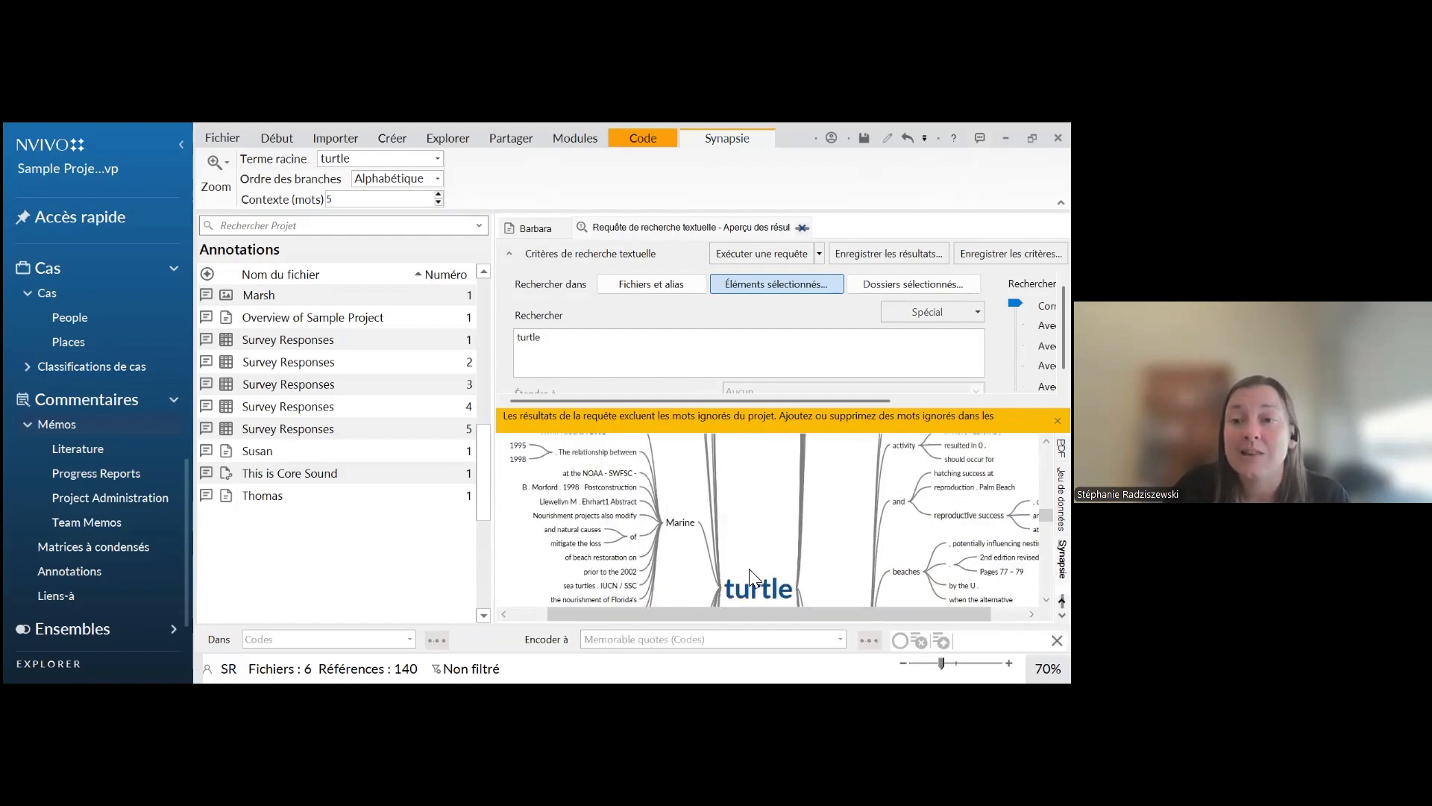
{"action": "scroll", "coordinate": [749, 578], "scroll_direction": "up", "scroll_amount": 2}
{"action": "scroll", "coordinate": [750, 578], "scroll_direction": "up", "scroll_amount": 1}
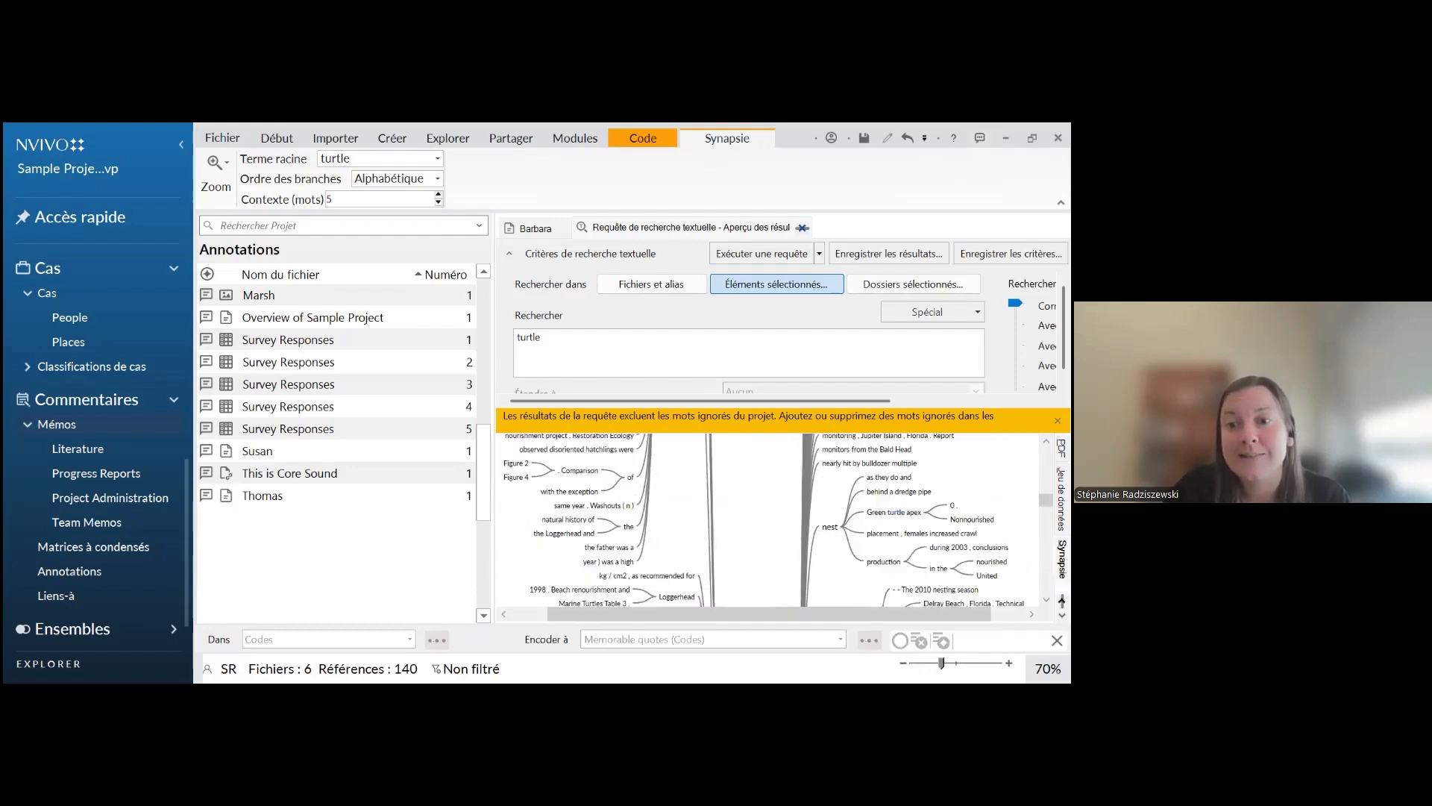
{"action": "scroll", "coordinate": [774, 520], "scroll_direction": "up", "scroll_amount": 3}
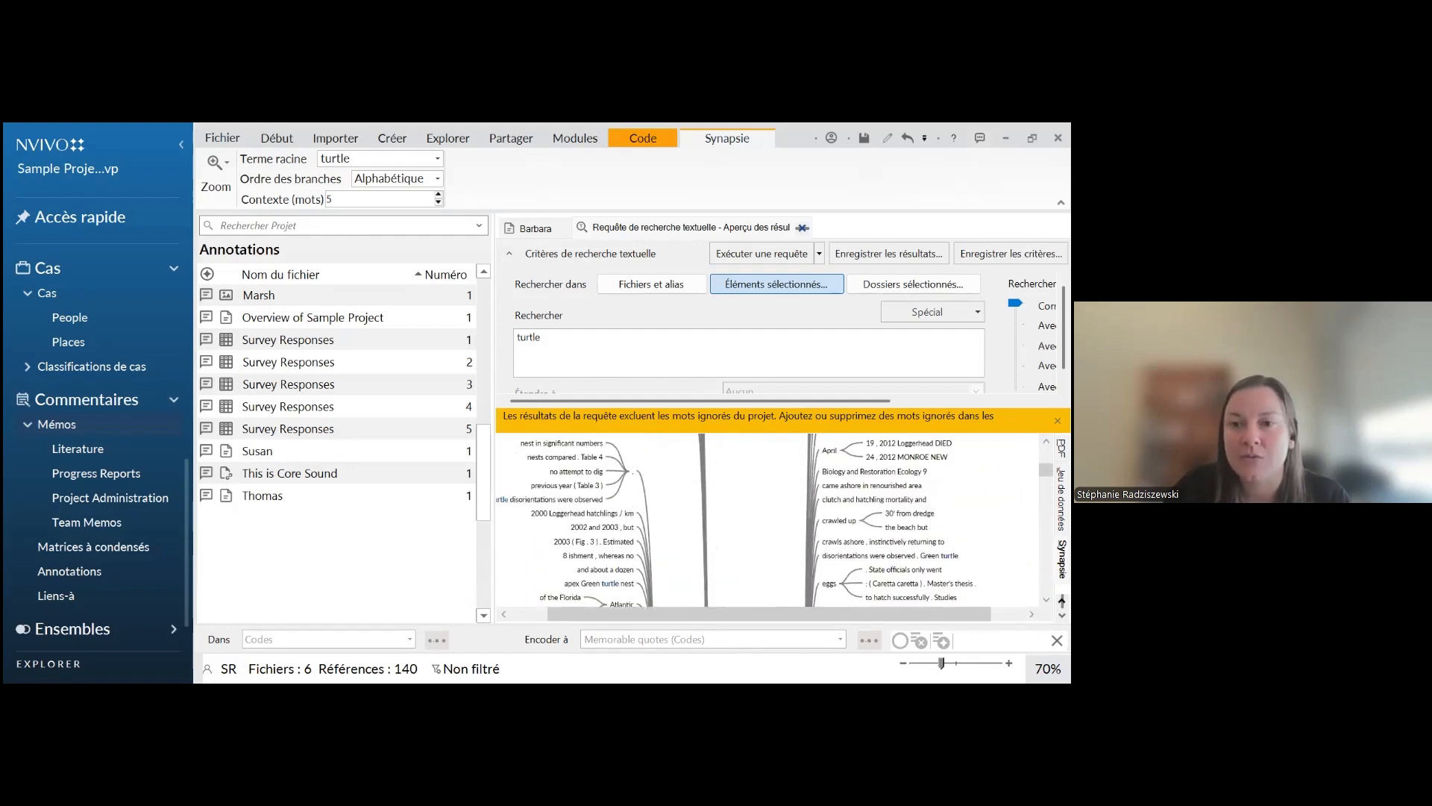
{"action": "scroll", "coordinate": [768, 520], "scroll_direction": "down", "scroll_amount": 2}
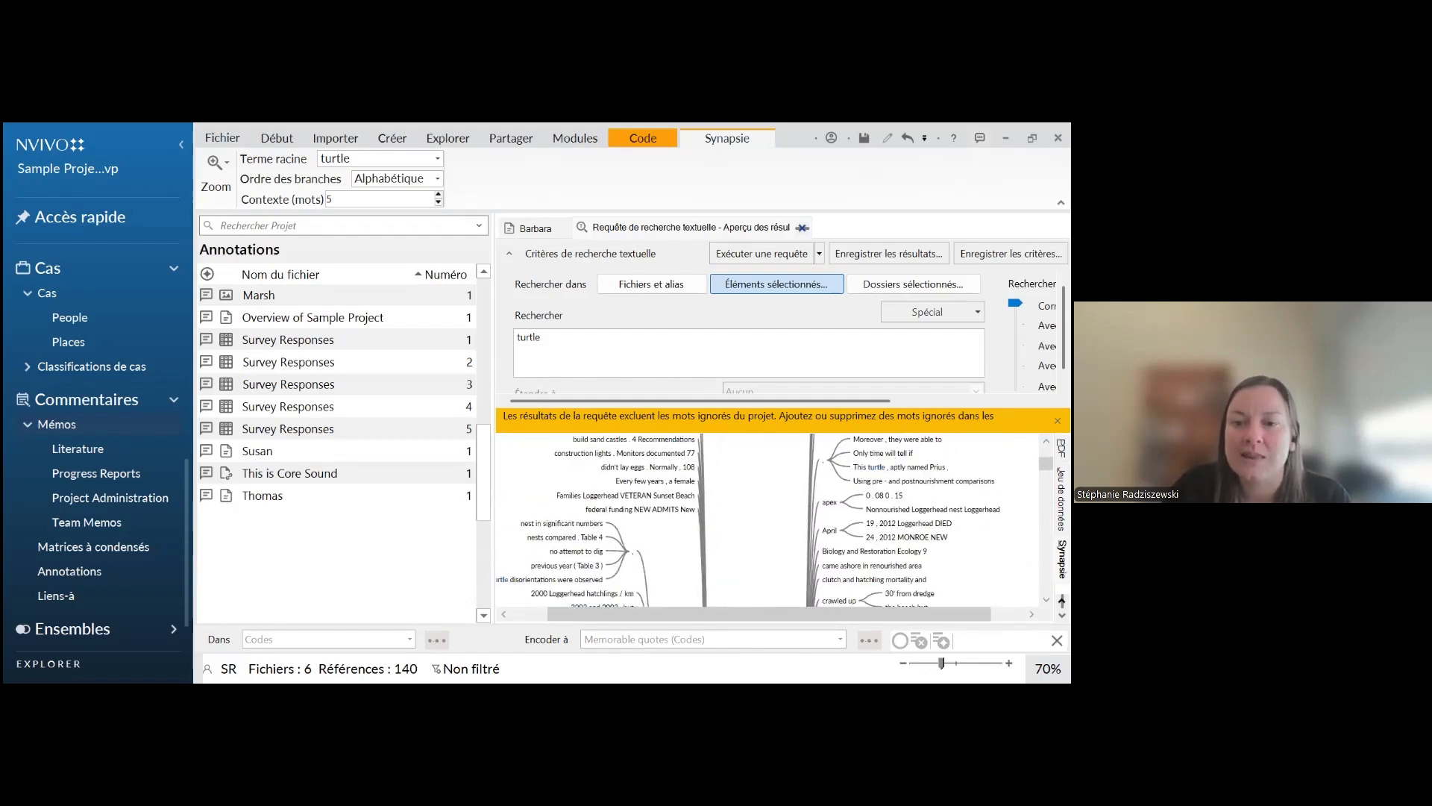
{"action": "scroll", "coordinate": [768, 520], "scroll_direction": "down", "scroll_amount": 2}
{"action": "scroll", "coordinate": [769, 520], "scroll_direction": "down", "scroll_amount": 1}
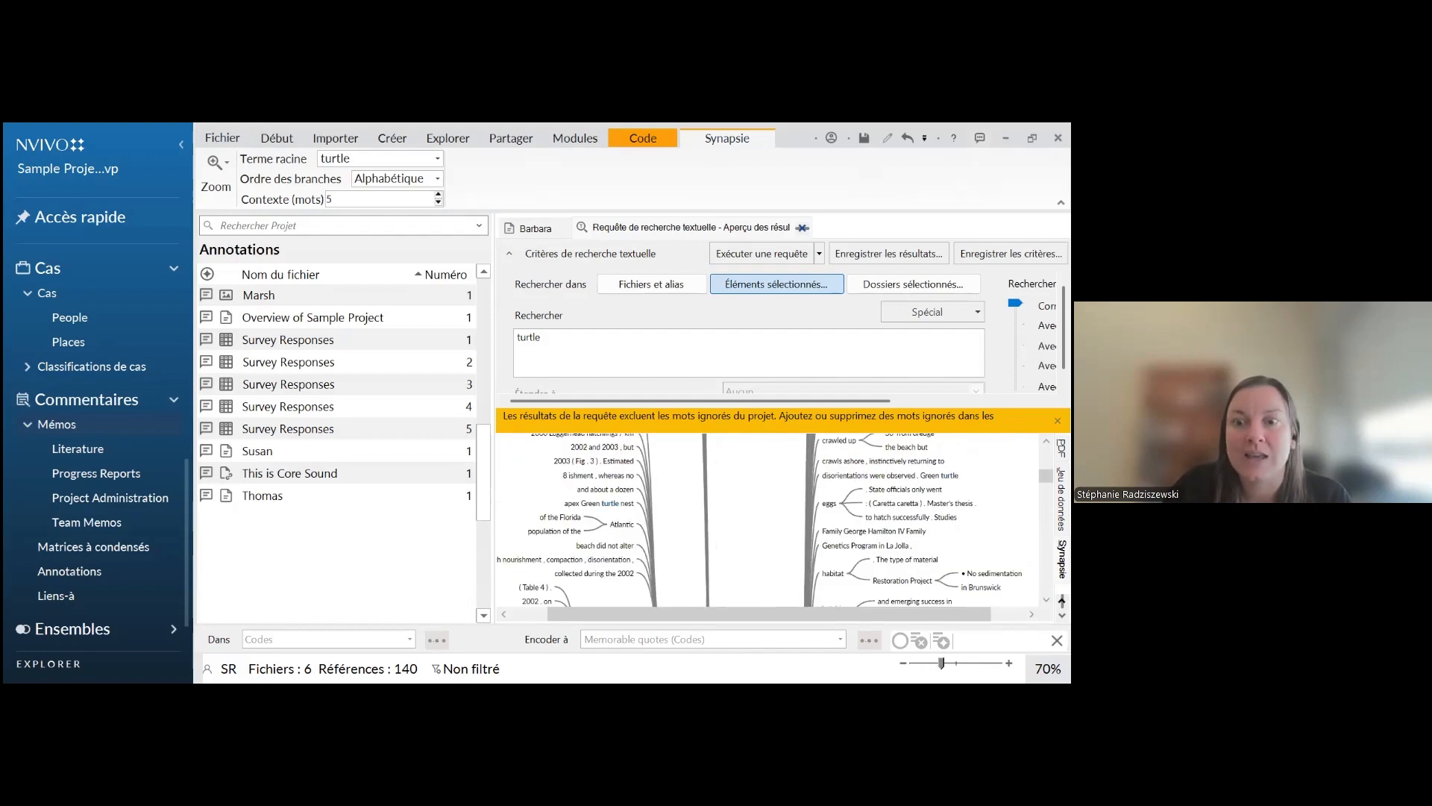
{"action": "scroll", "coordinate": [768, 520], "scroll_direction": "down", "scroll_amount": 3}
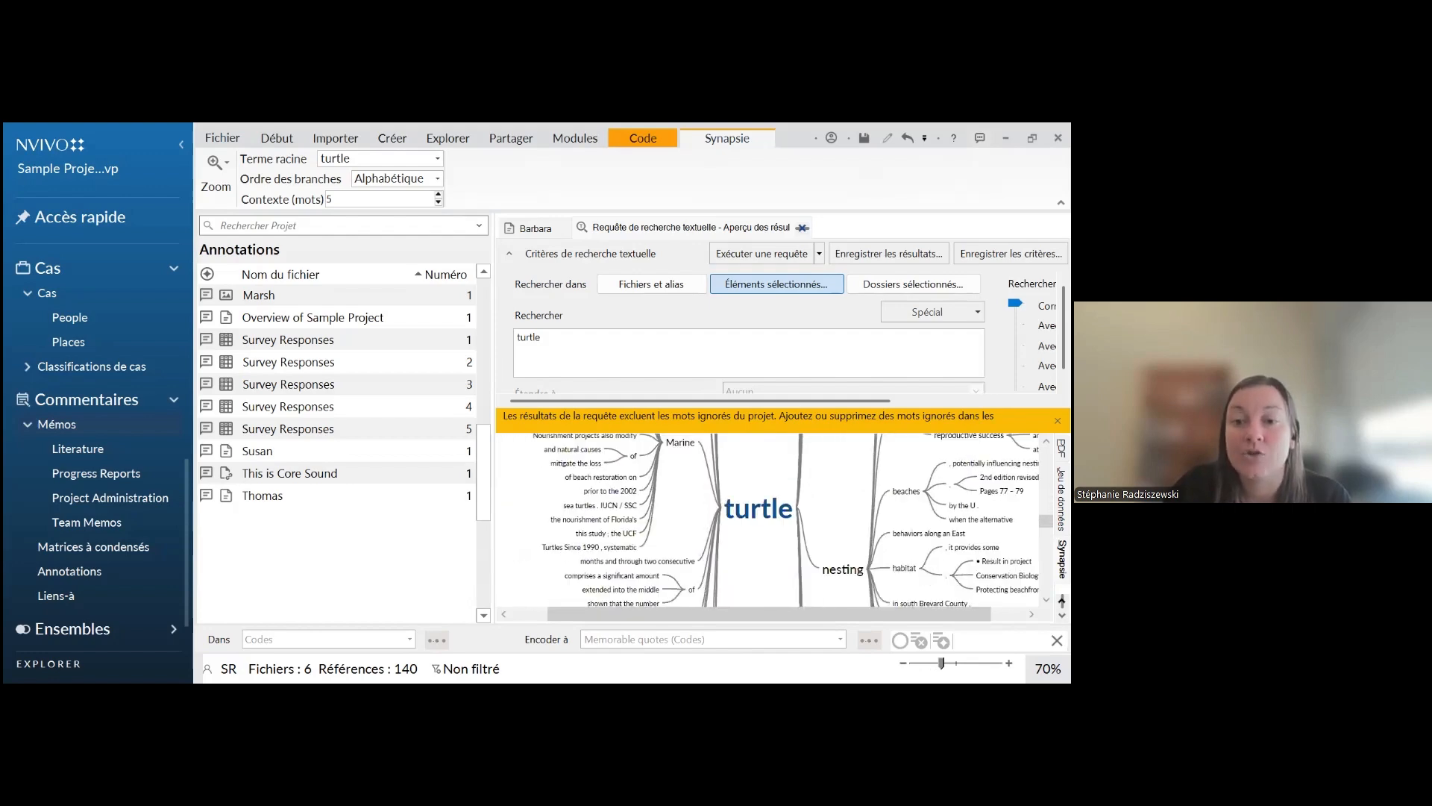
{"action": "scroll", "coordinate": [769, 520], "scroll_direction": "down", "scroll_amount": 4}
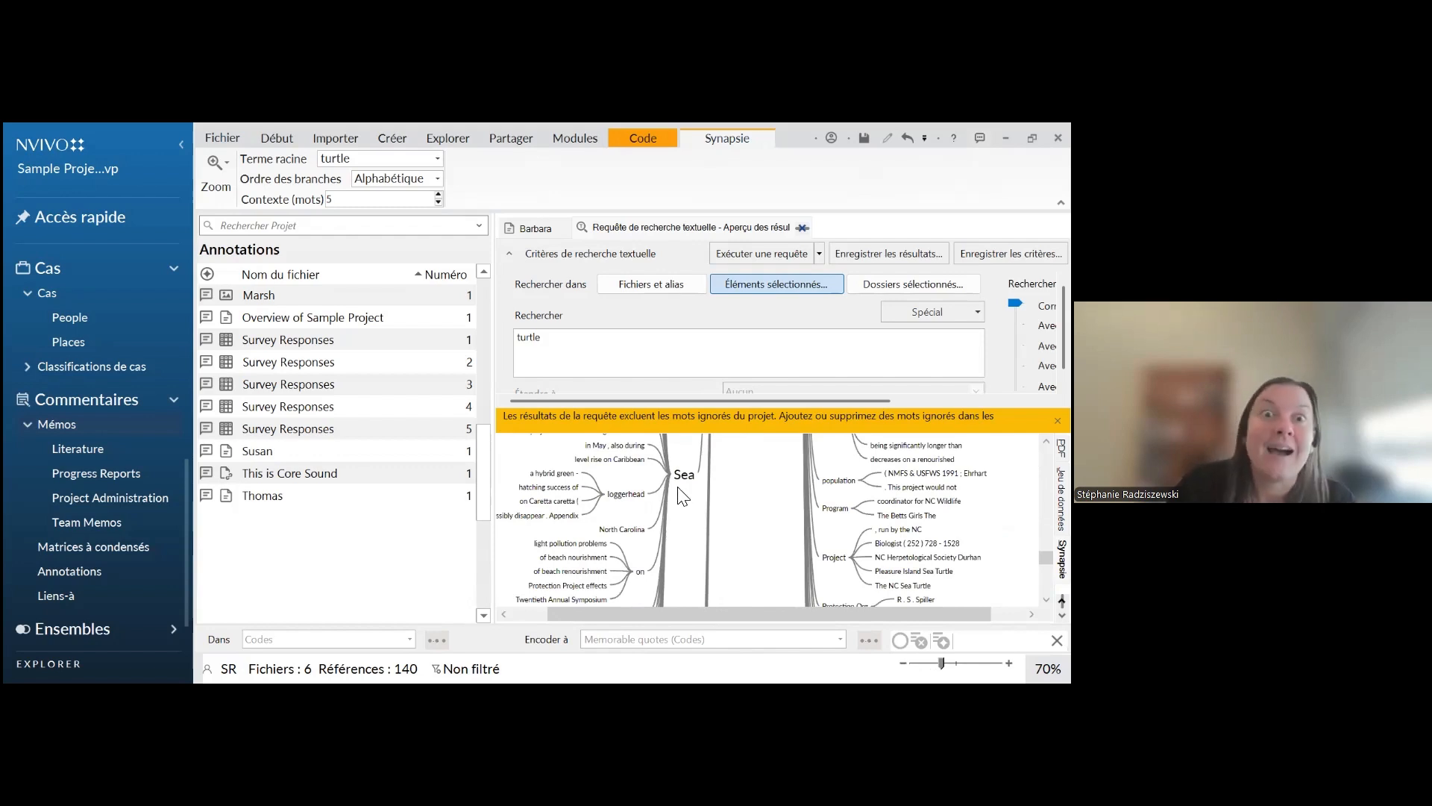
{"action": "mouse_move", "coordinate": [691, 471]}
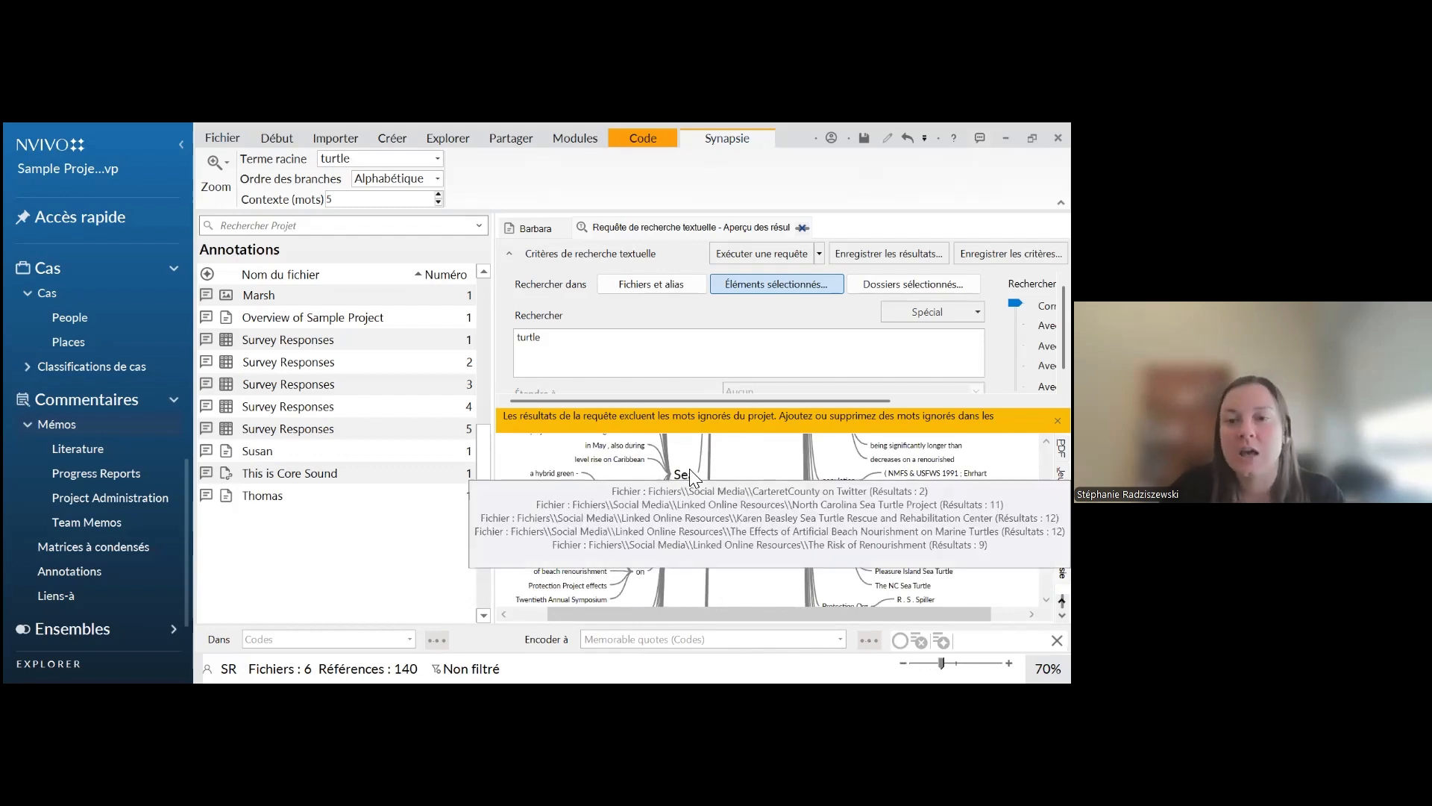
{"action": "scroll", "coordinate": [716, 552], "scroll_direction": "up", "scroll_amount": 4}
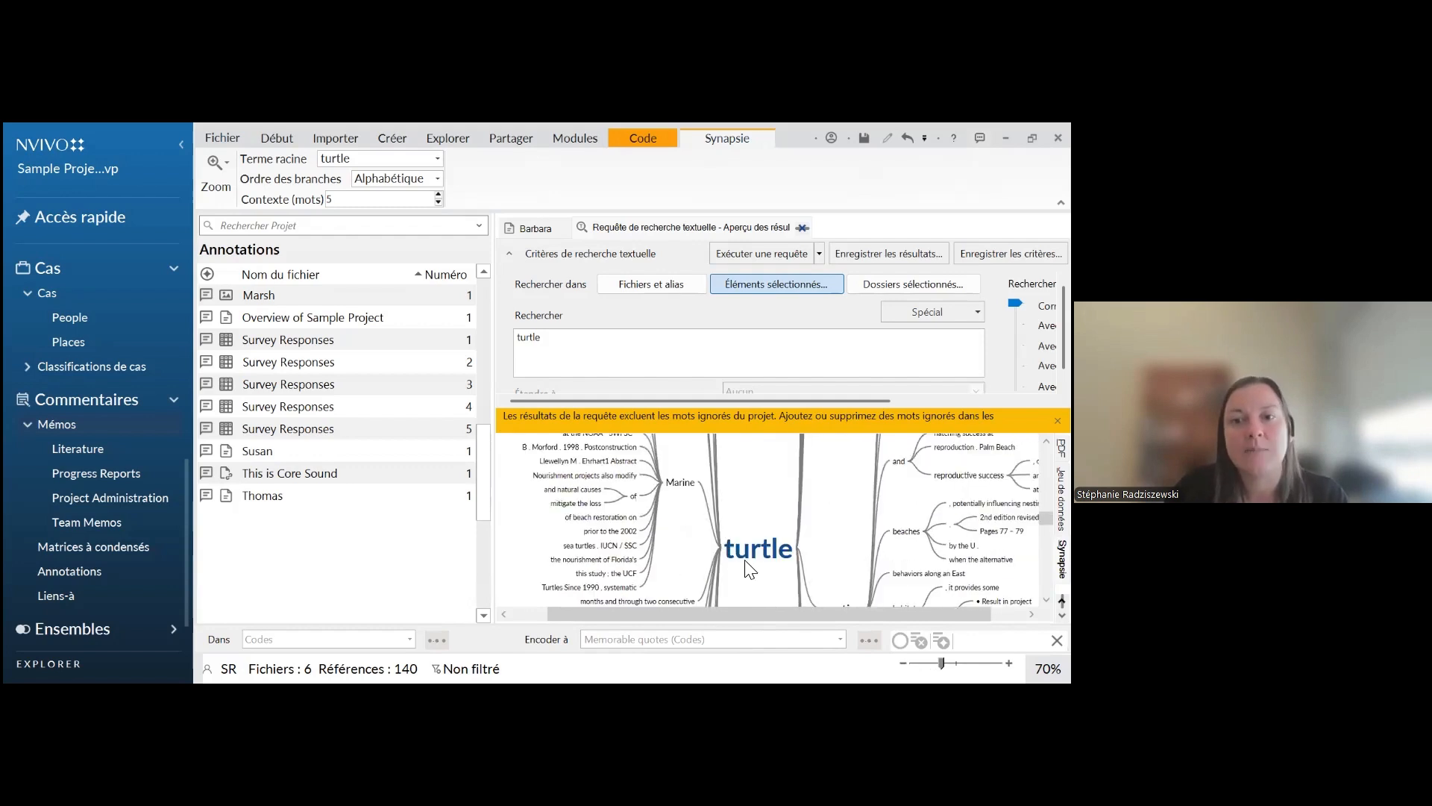
{"action": "mouse_move", "coordinate": [739, 548]}
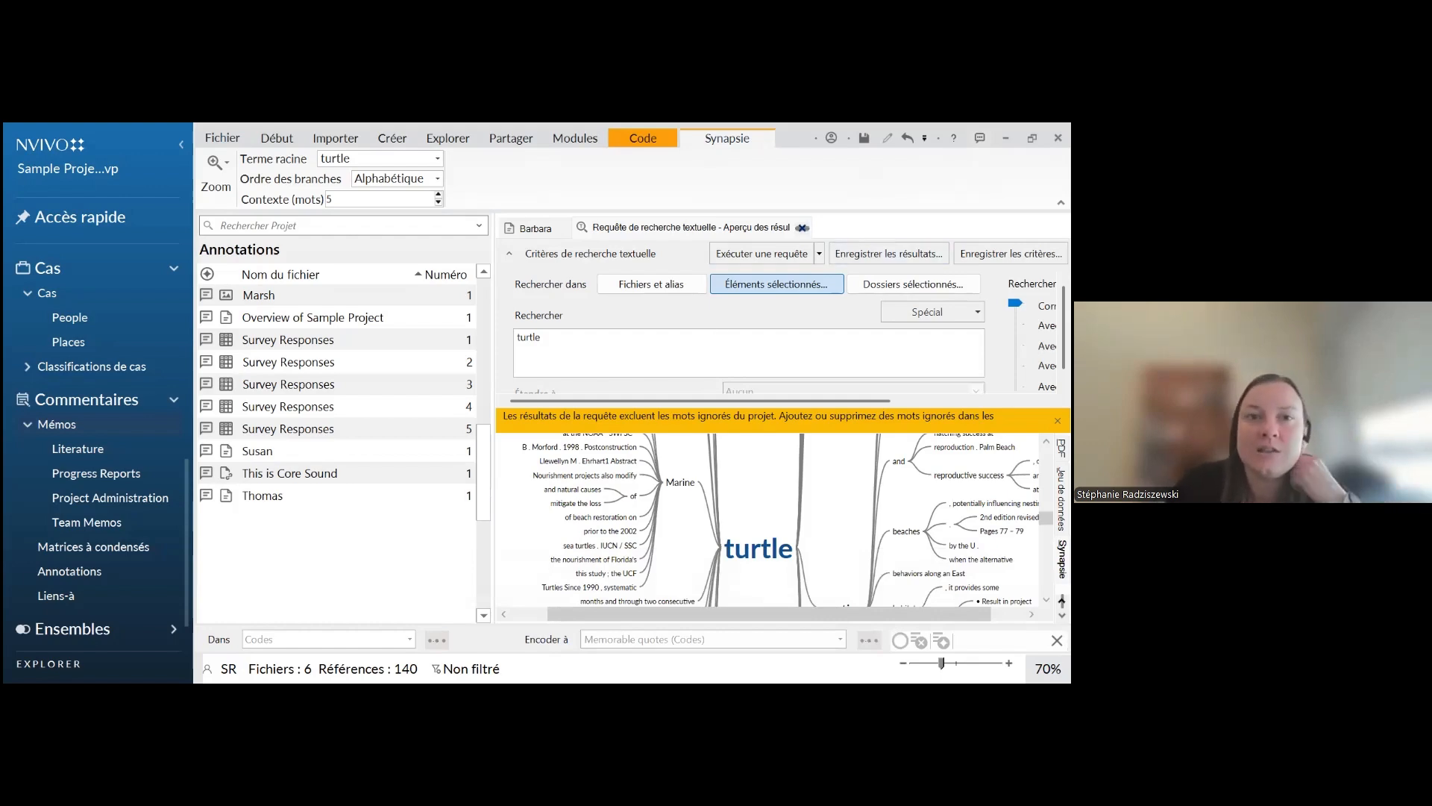
Close the text search results and run a word frequency query on files and aliases for the 1000 most frequent words, minimum length 4
{"action": "left_click", "coordinate": [802, 227]}
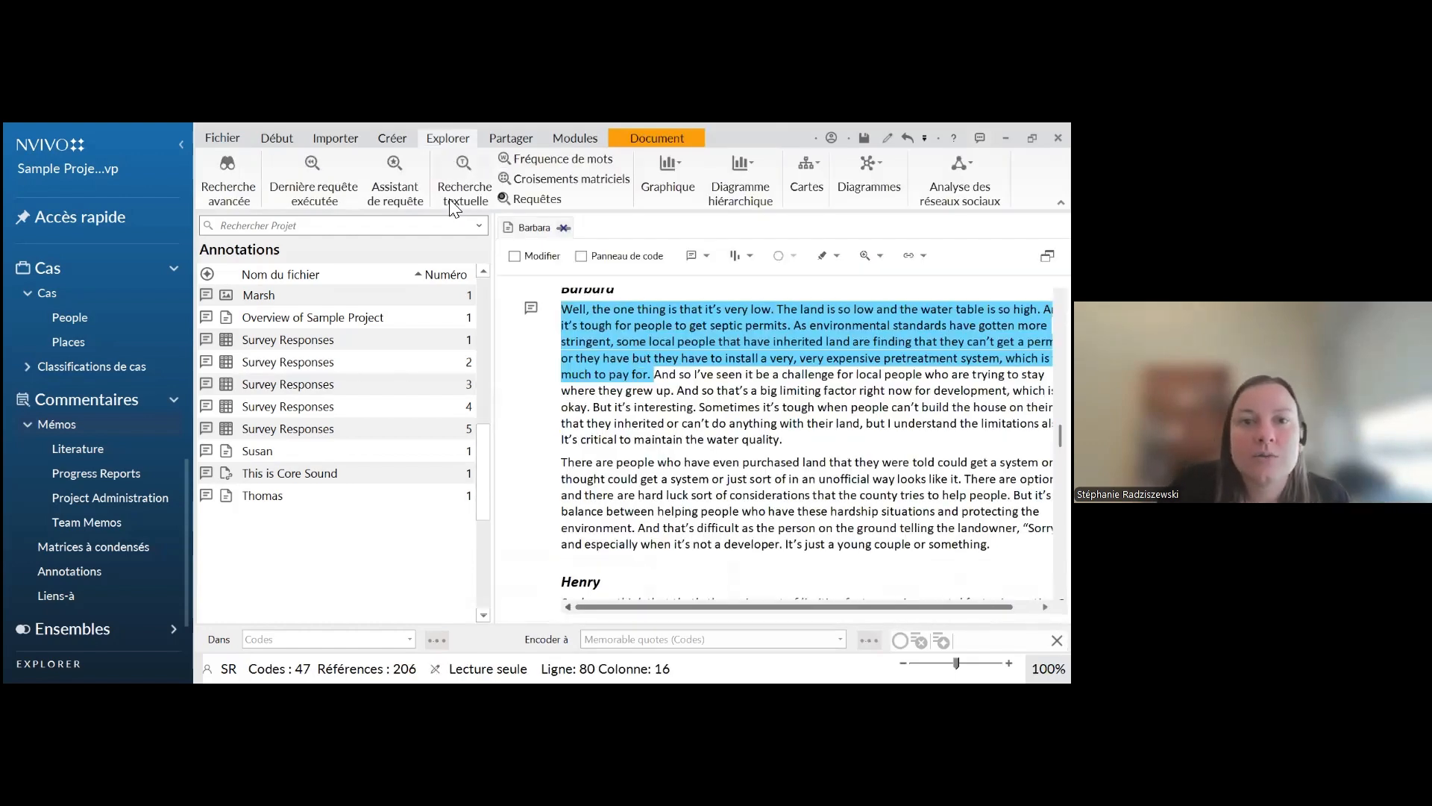
{"action": "left_click", "coordinate": [554, 161]}
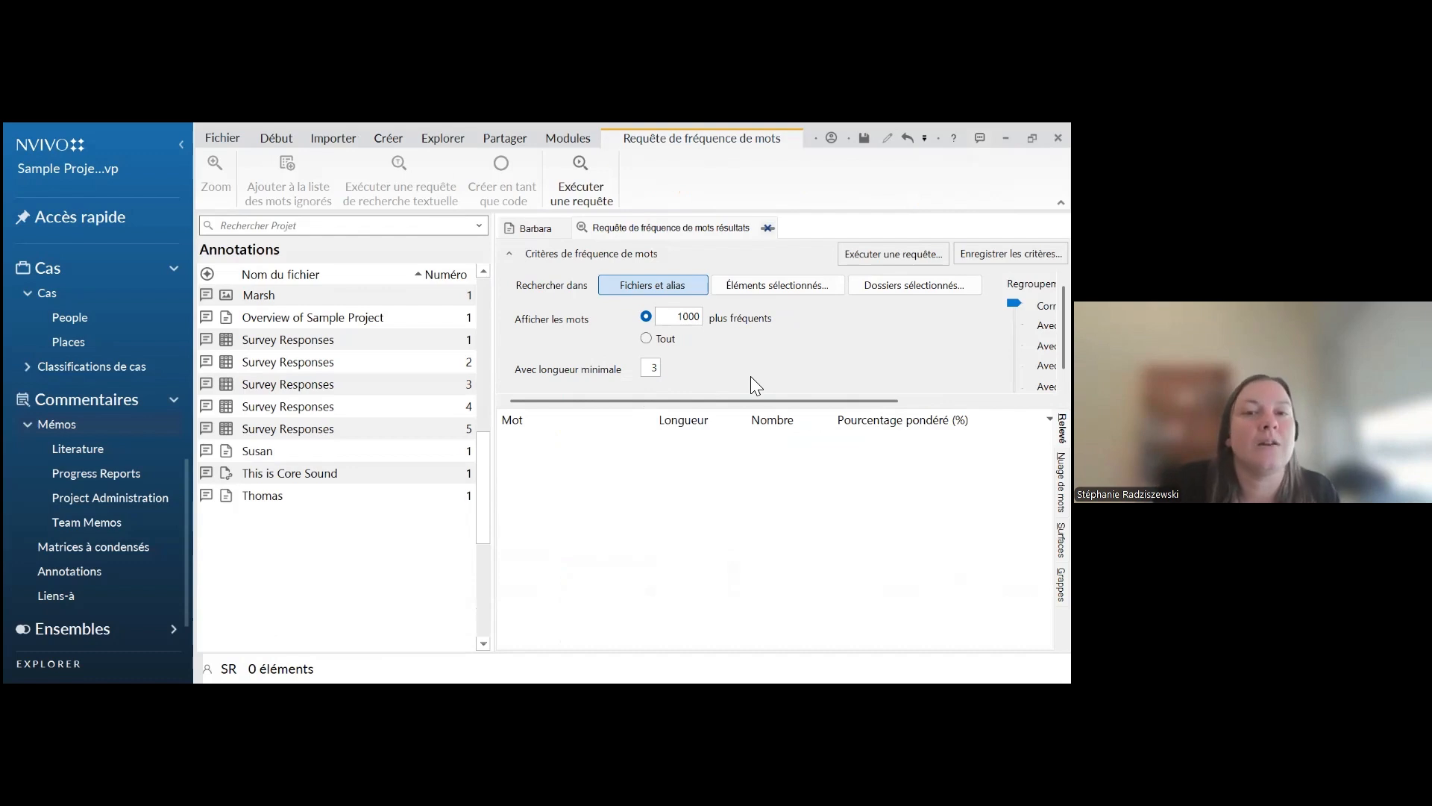
{"action": "double_click", "coordinate": [656, 367]}
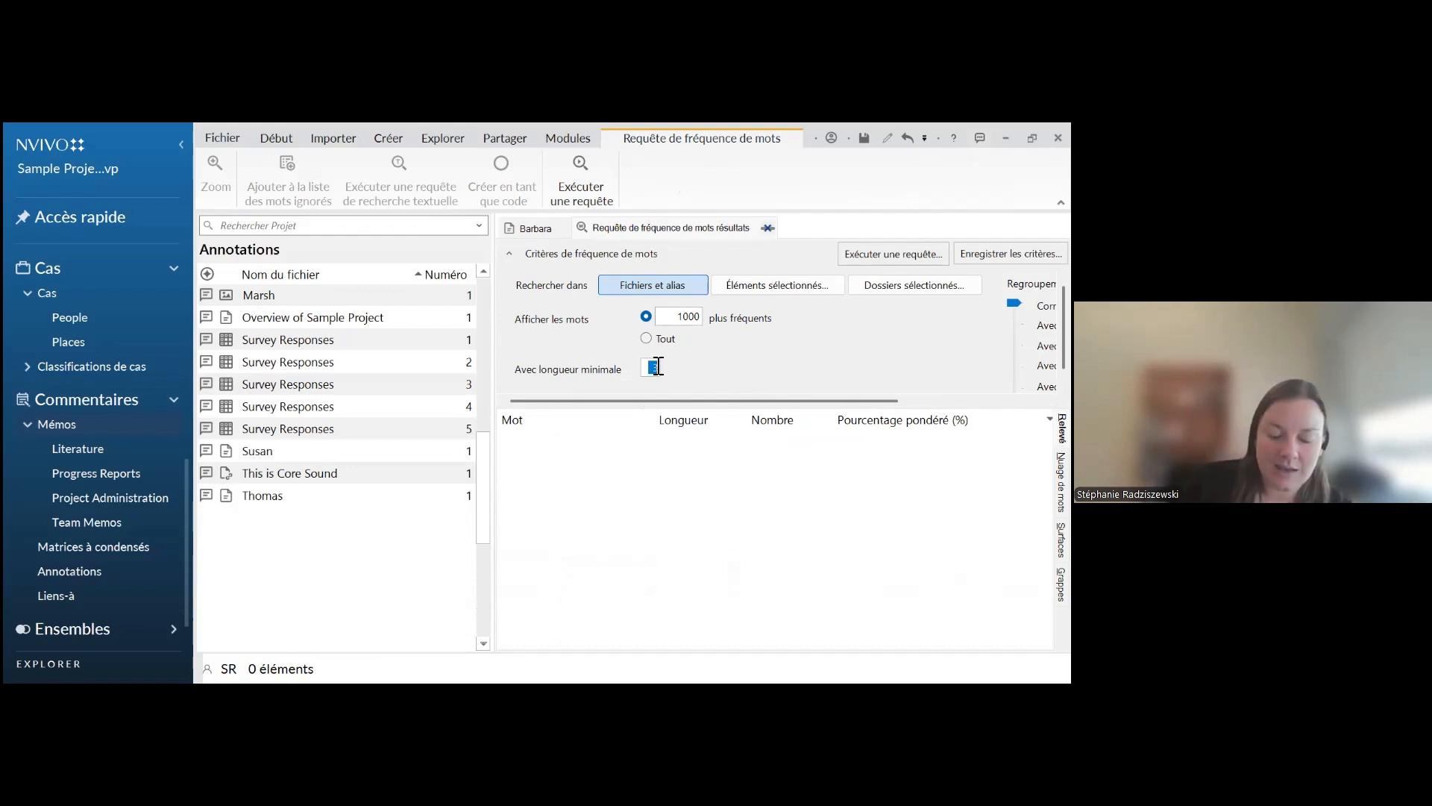
{"action": "type", "text": "4"}
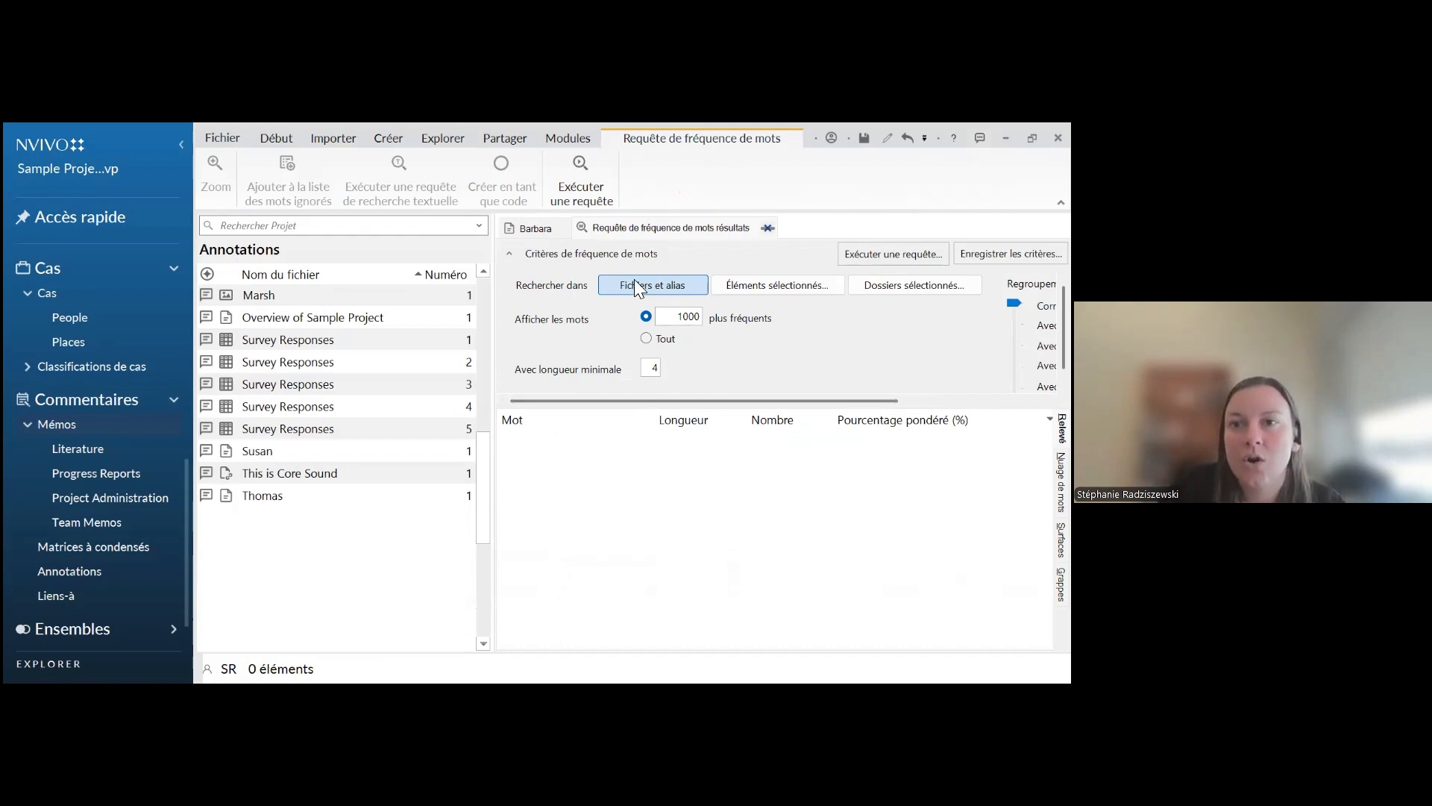
{"action": "left_click", "coordinate": [893, 254]}
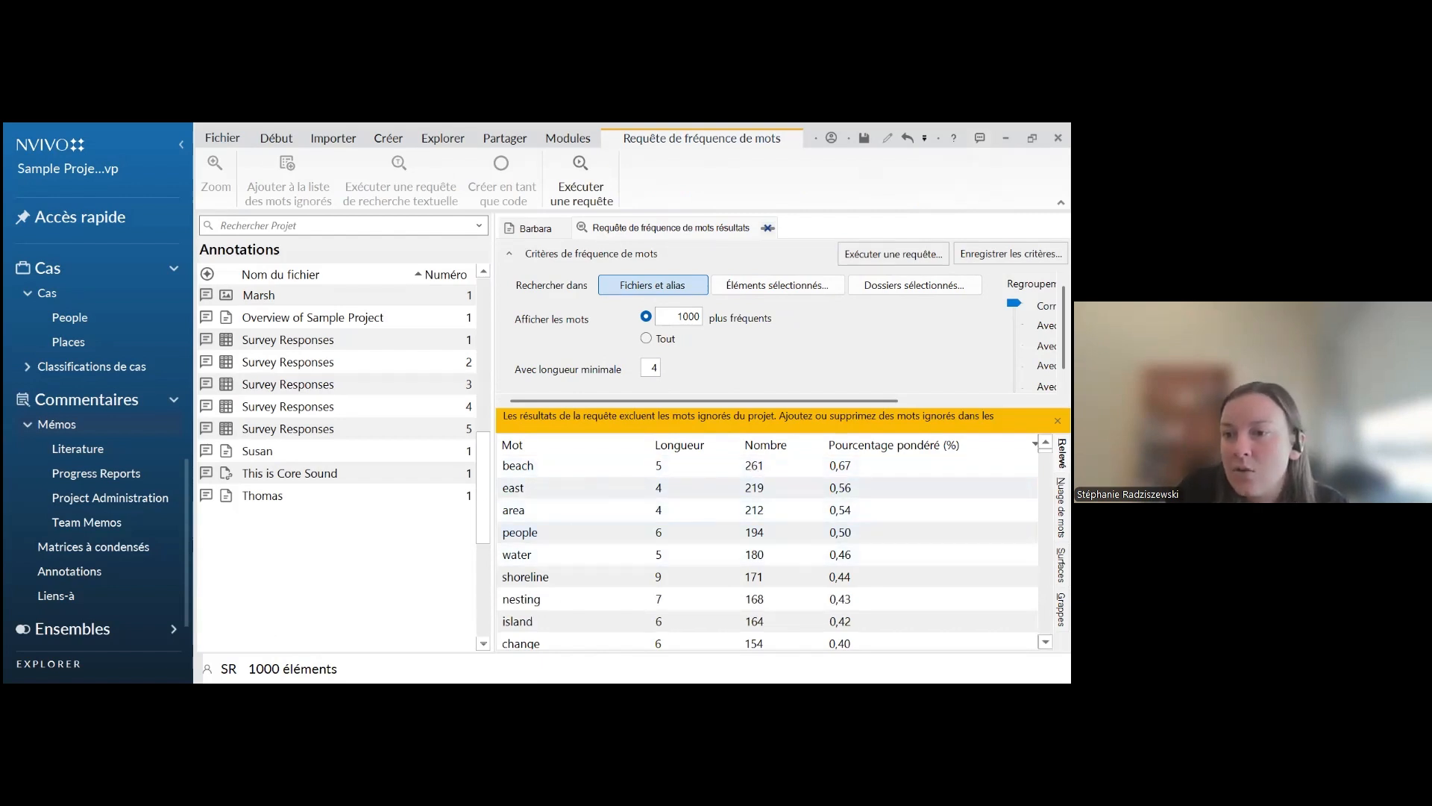
View the word frequency results as a word cloud and as a cluster diagram, looking through the whole diagram
{"action": "left_click", "coordinate": [1061, 508]}
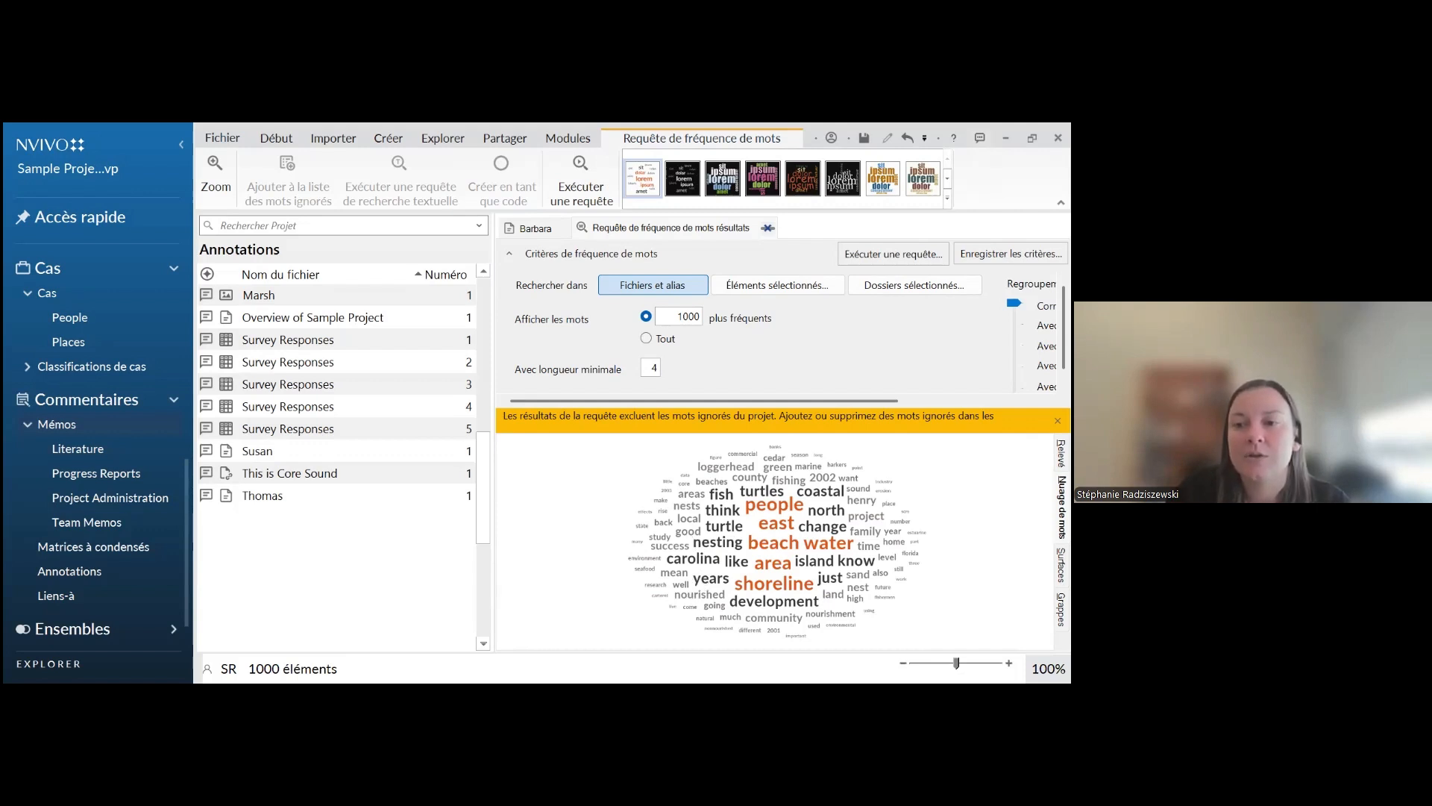
{"action": "left_click", "coordinate": [1061, 609]}
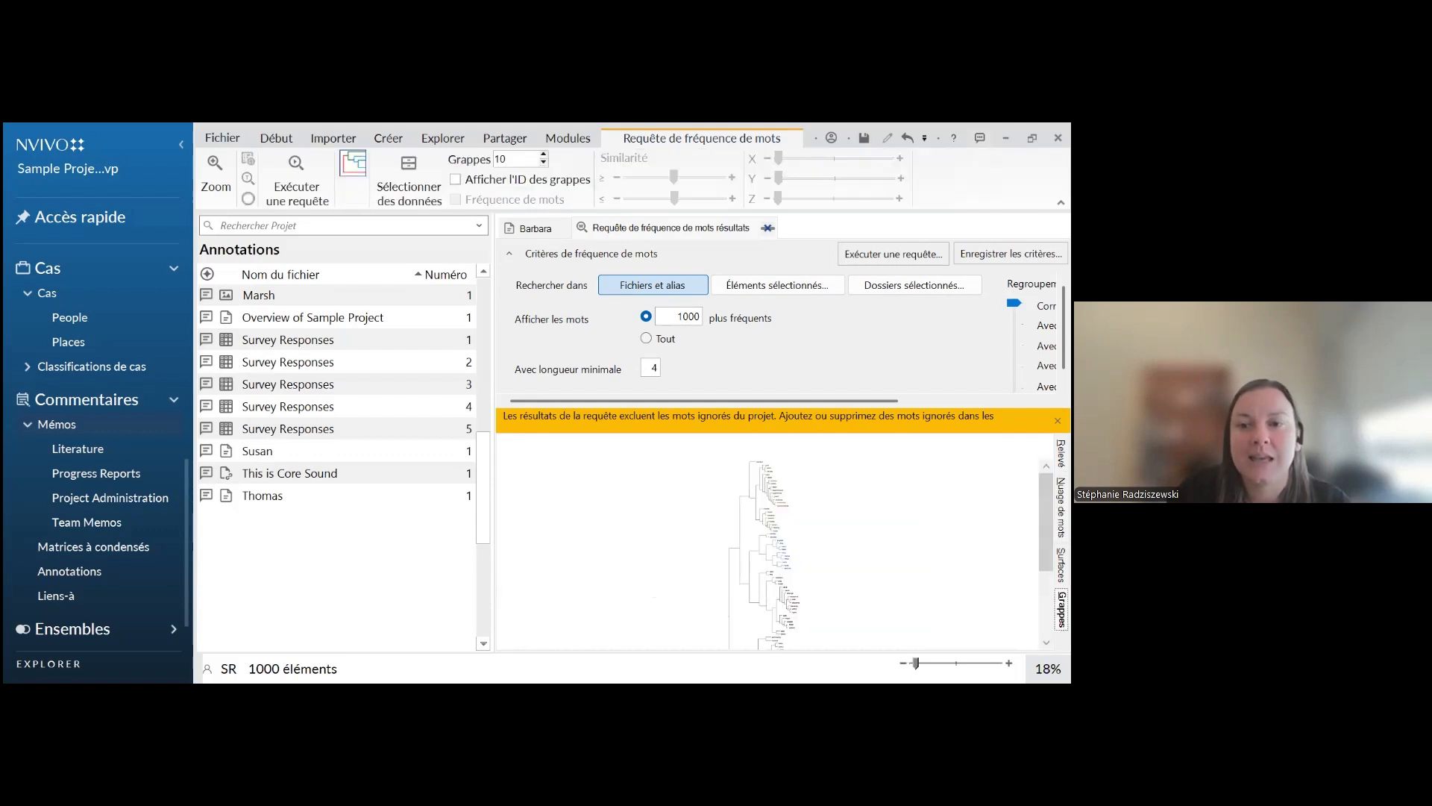
{"action": "scroll", "coordinate": [709, 585], "scroll_direction": "down", "scroll_amount": 5}
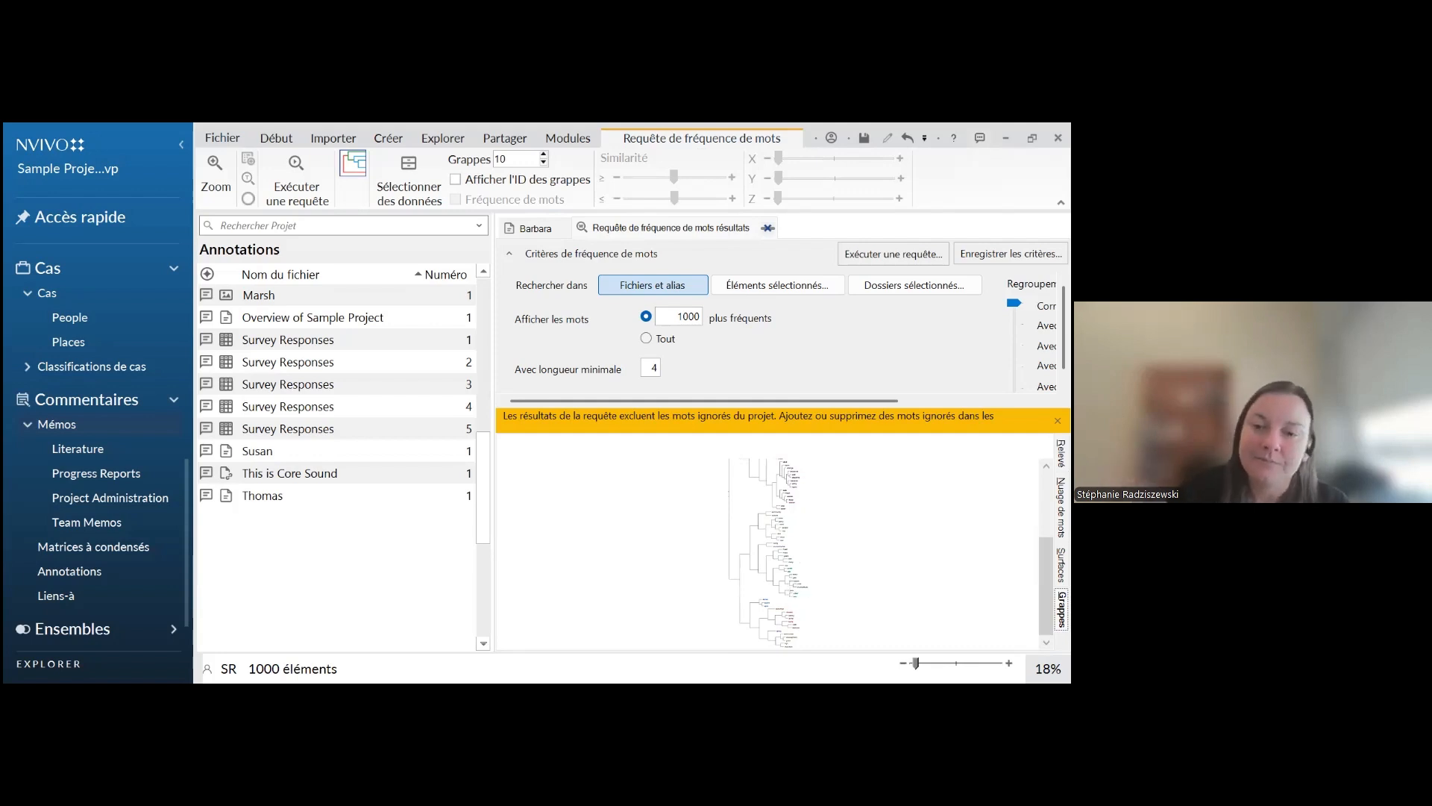
{"action": "scroll", "coordinate": [769, 552], "scroll_direction": "up", "scroll_amount": 3}
{"action": "scroll", "coordinate": [769, 552], "scroll_direction": "up", "scroll_amount": 1}
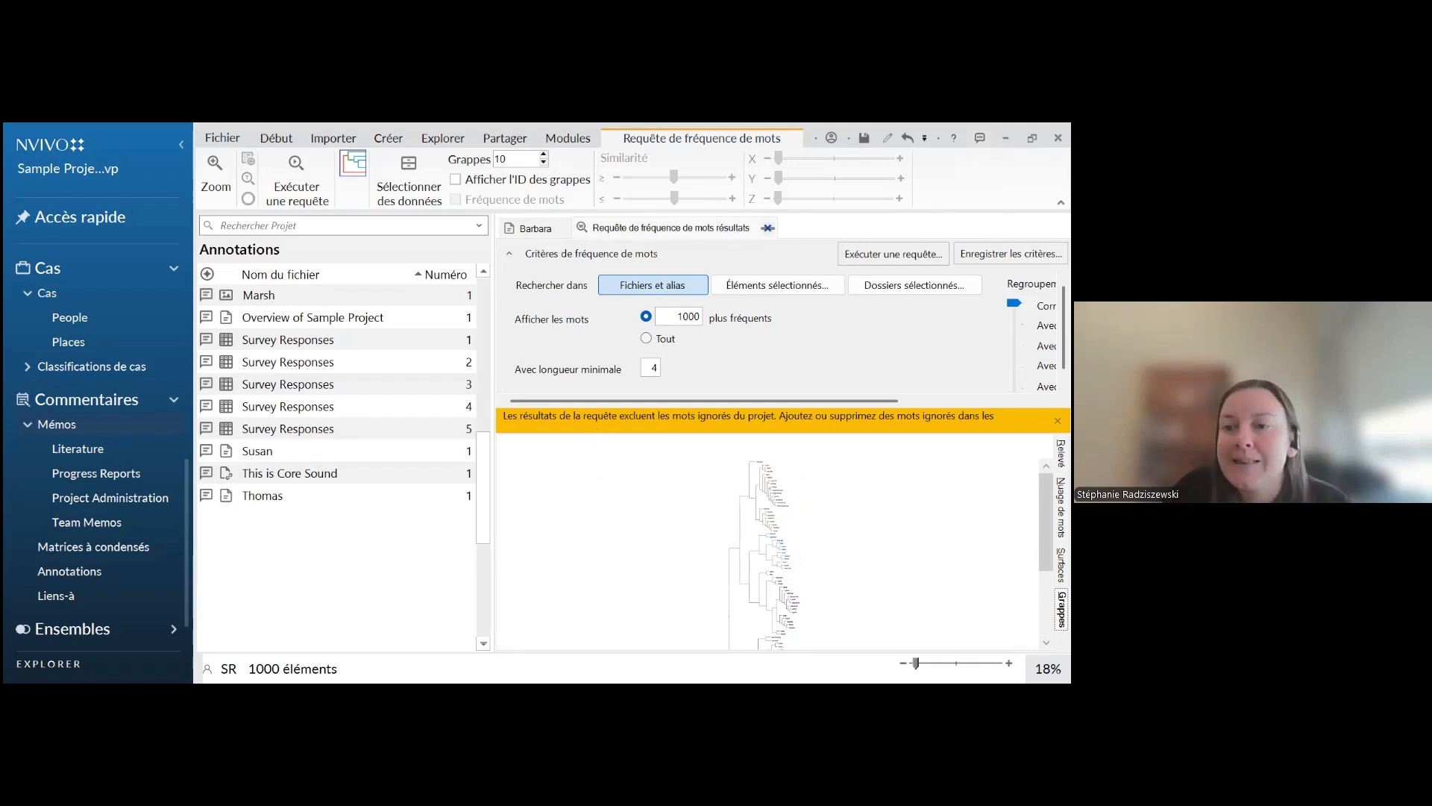
Return to the word cloud, look at its export, print and copy options and the dialog for saving the query criteria, and close them without saving
{"action": "left_click", "coordinate": [1061, 508]}
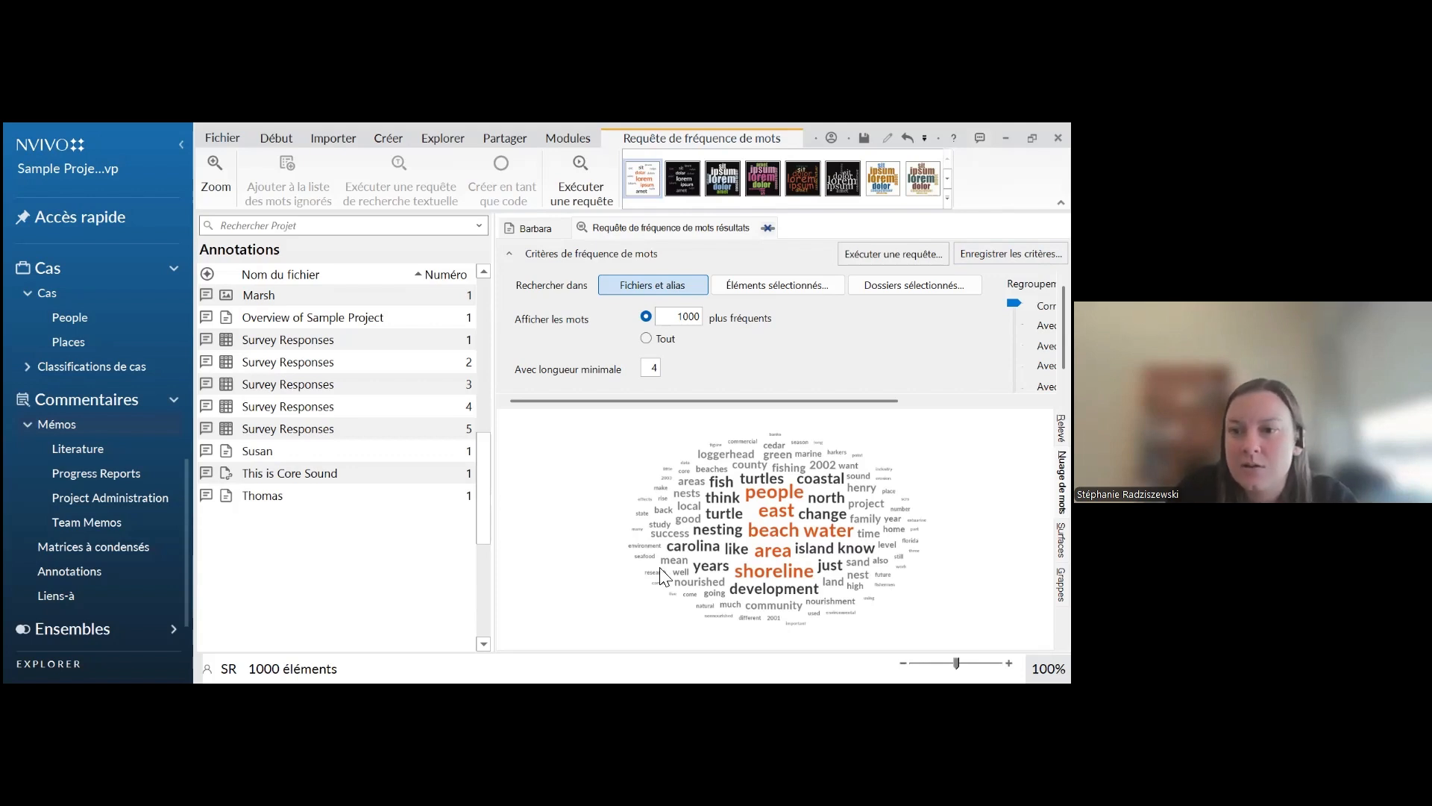
{"action": "right_click", "coordinate": [961, 488]}
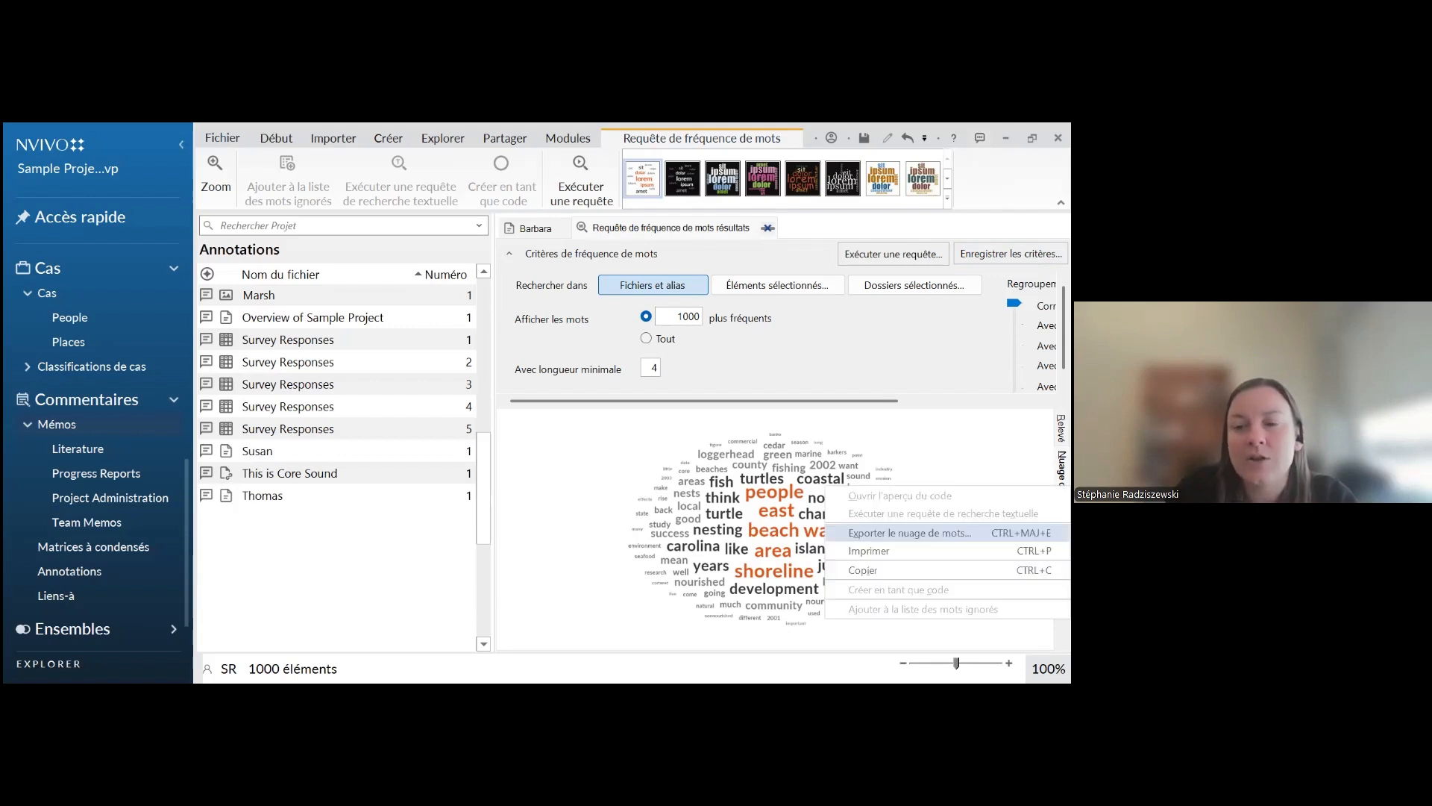
{"action": "key", "text": "Escape"}
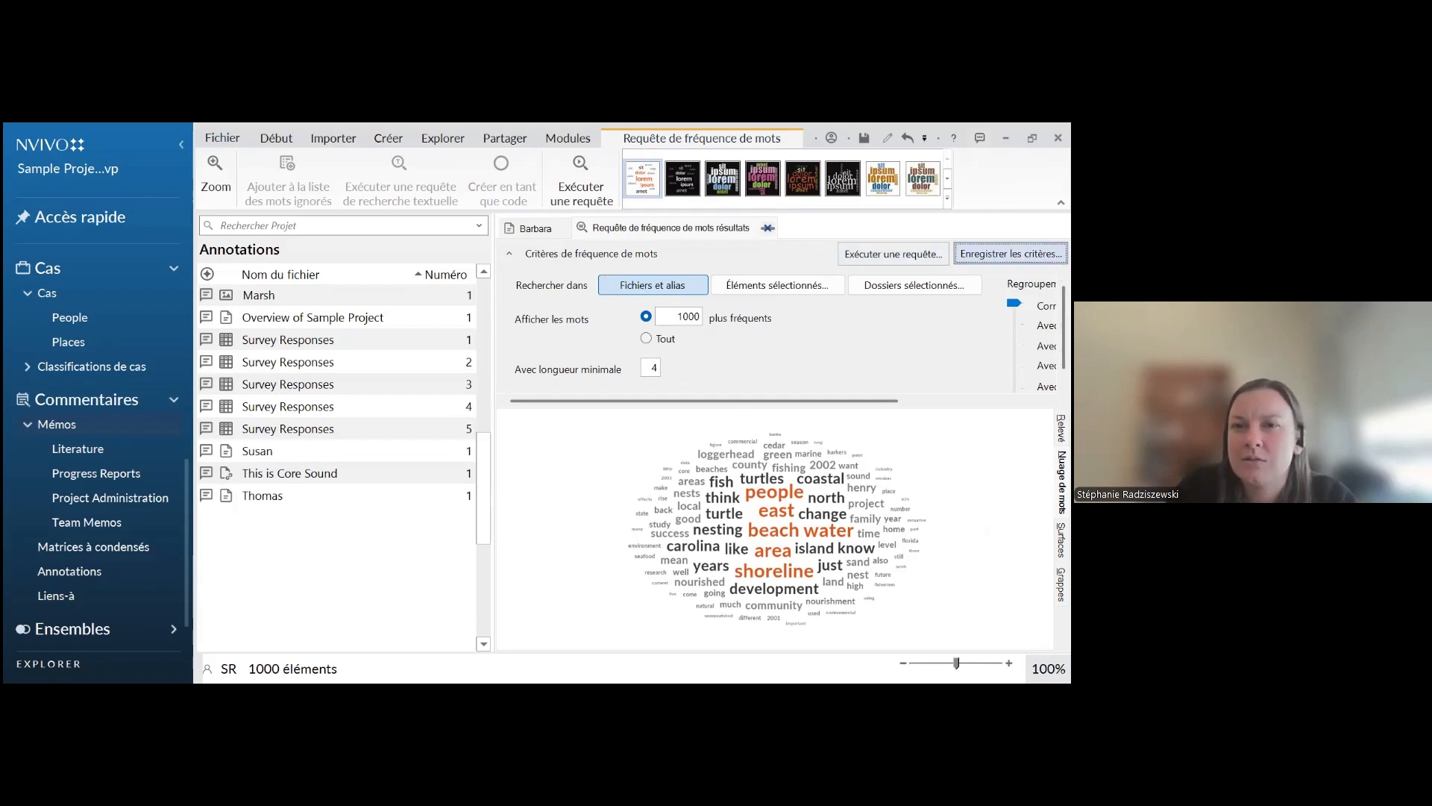
{"action": "left_click", "coordinate": [1011, 254]}
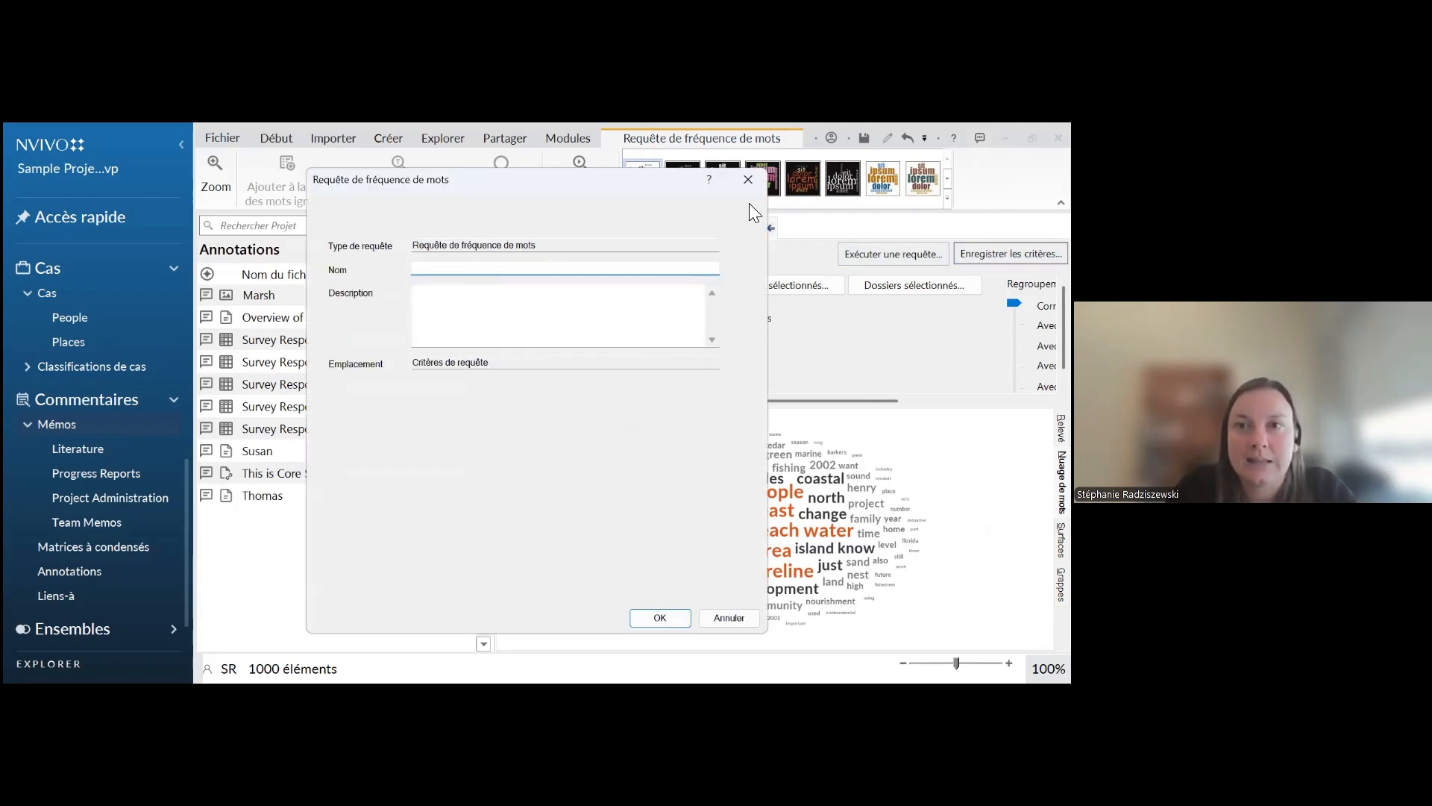
{"action": "left_click", "coordinate": [749, 182]}
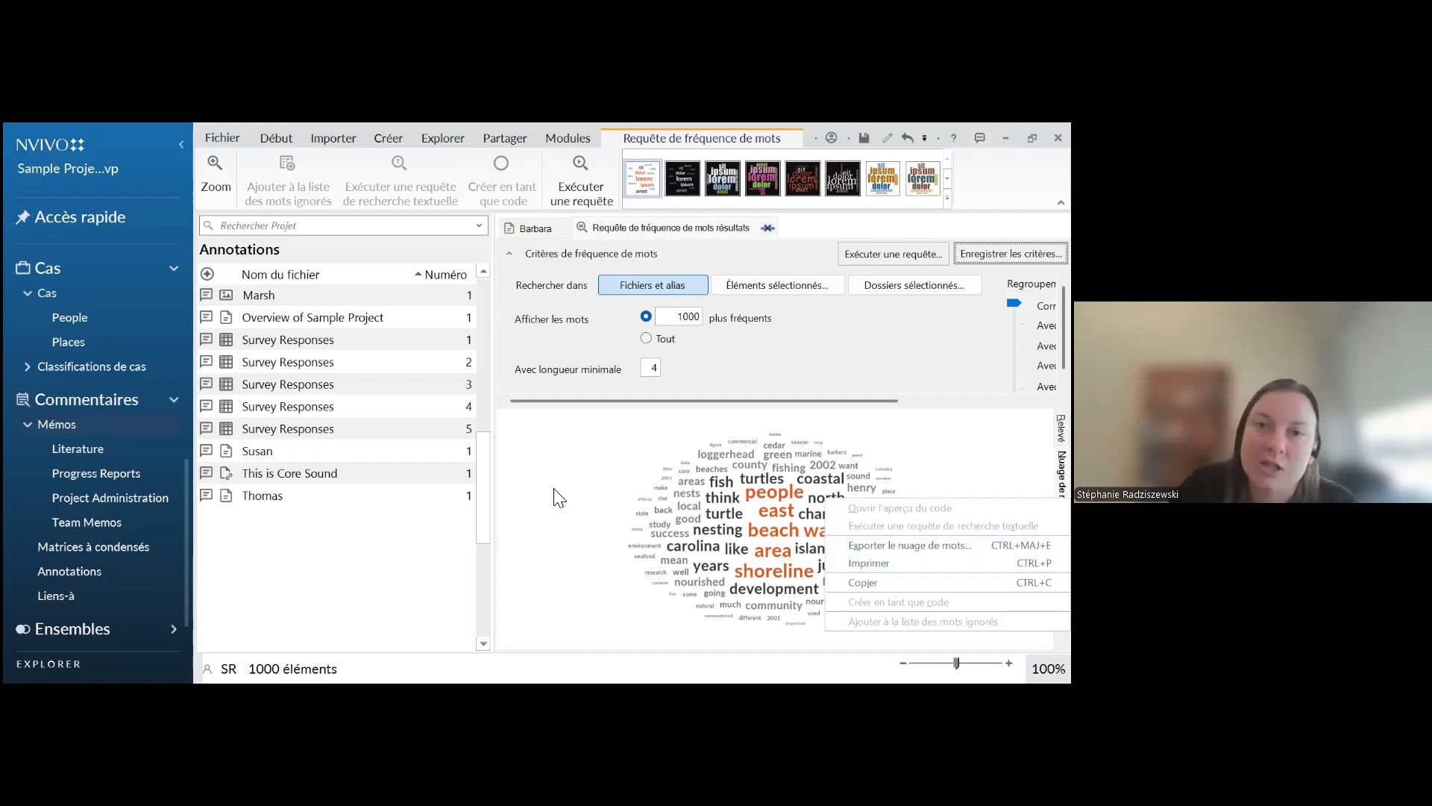
{"action": "left_click", "coordinate": [576, 501]}
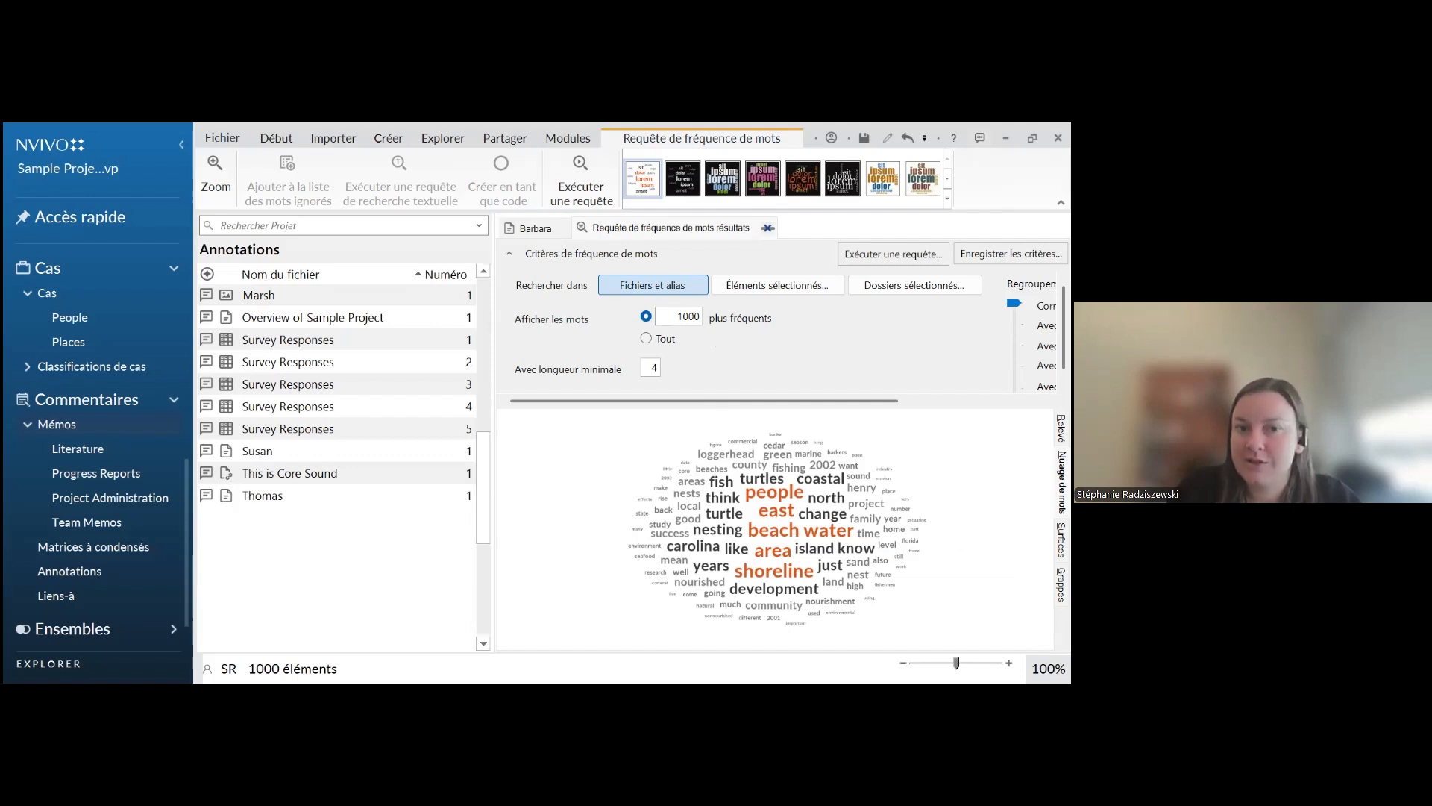
Switch to the PowerPoint slideshow and advance to the slide "Explorer les données - relations"
{"action": "key", "text": "alt+Tab"}
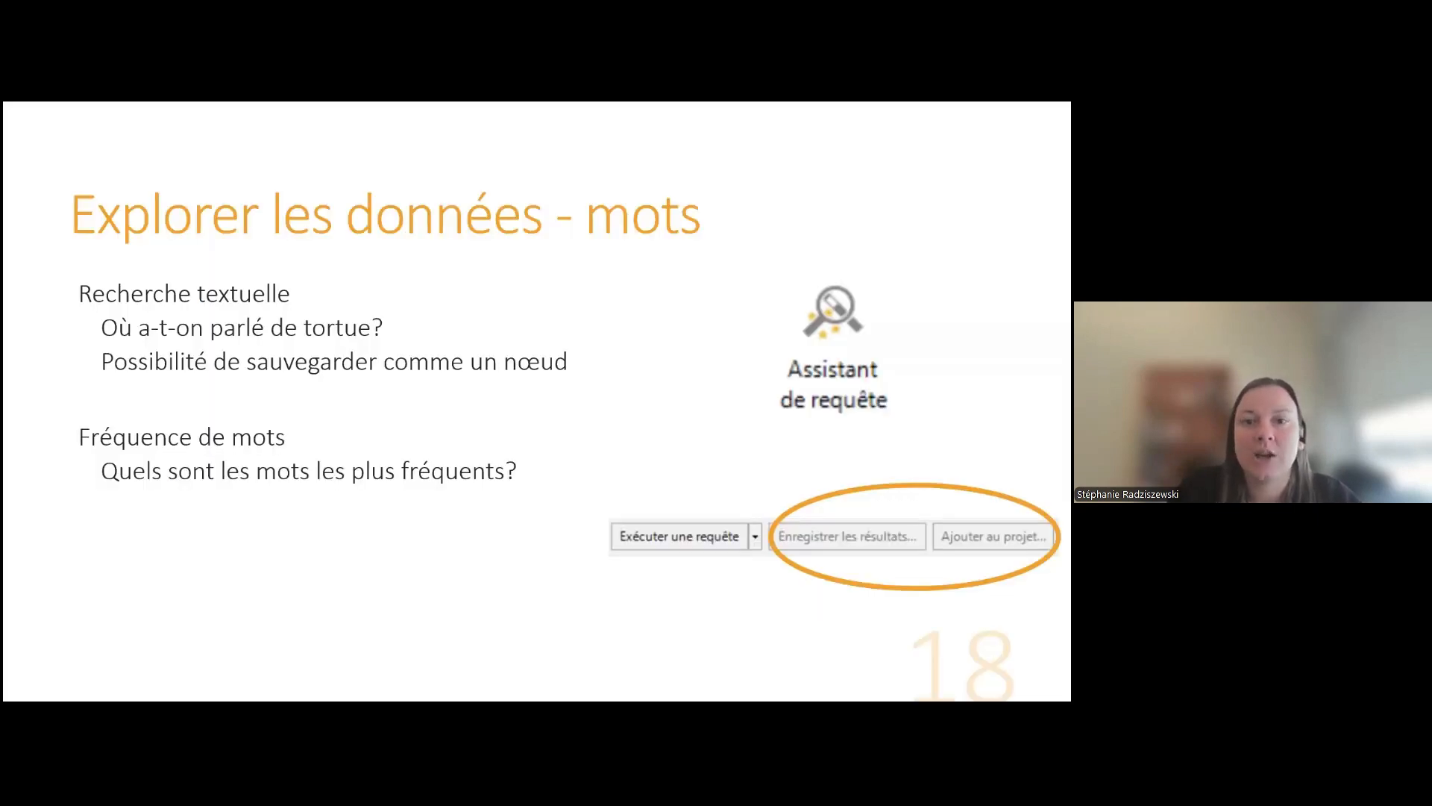
{"action": "left_click", "coordinate": [621, 415]}
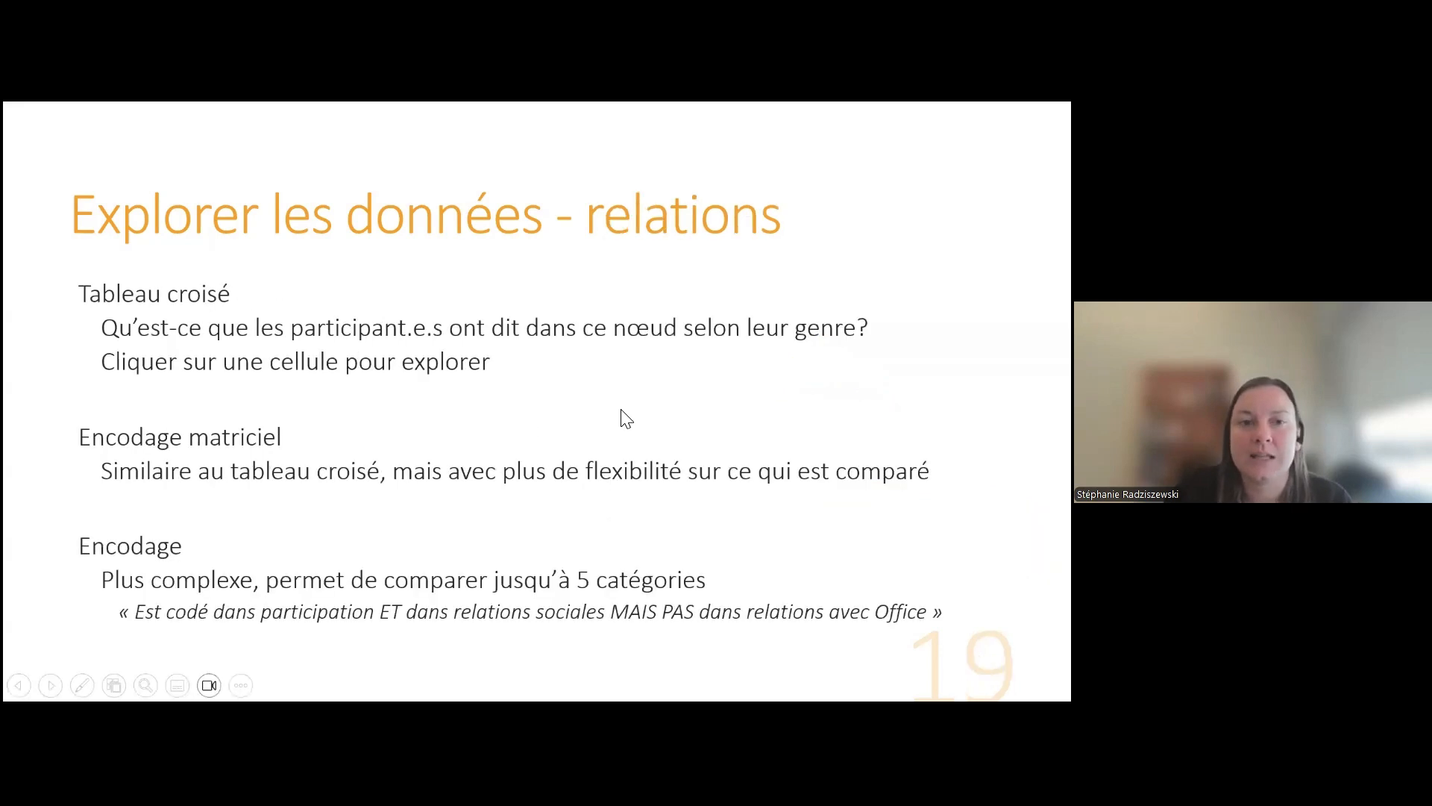
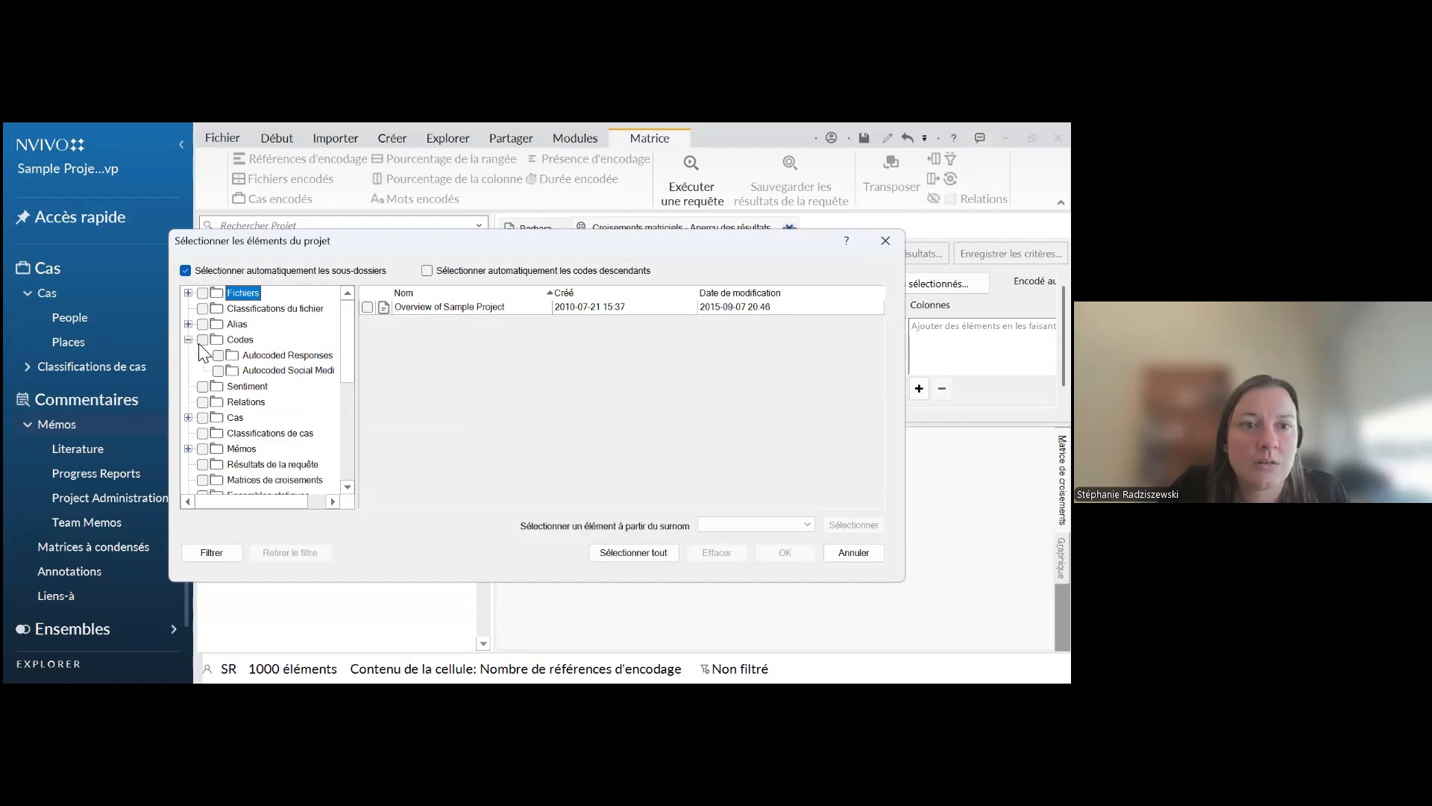
{"action": "left_click", "coordinate": [202, 341]}
Limit the matrix coding query's search scope to the Codes folder and its subfolders
{"action": "left_click", "coordinate": [202, 340]}
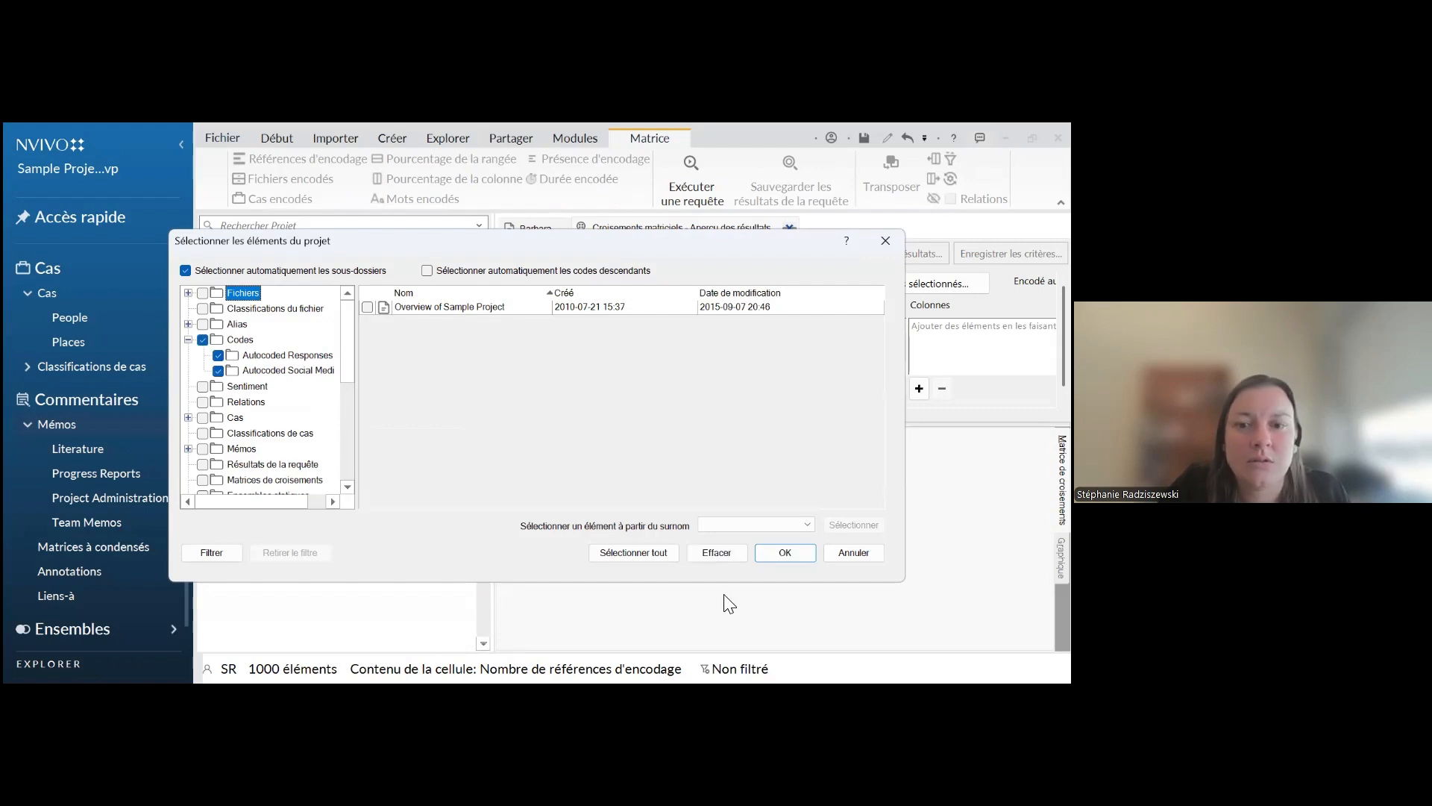
{"action": "left_click", "coordinate": [776, 550]}
{"action": "left_click_drag", "start_coordinate": [723, 415], "coordinate": [899, 415]}
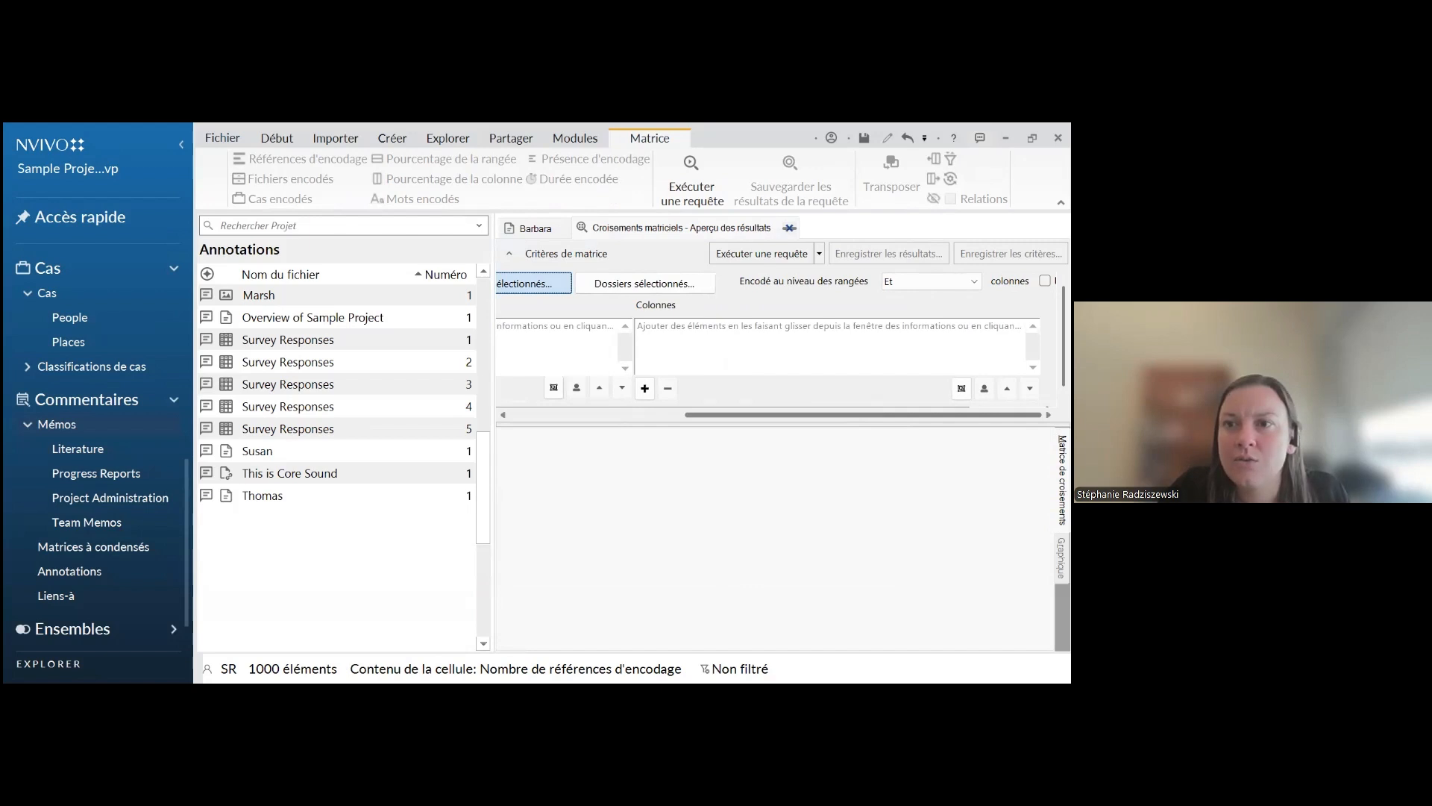
{"action": "left_click", "coordinate": [652, 415]}
Change the query's selected items from the Codes folder to the Fichiers folder
{"action": "left_click", "coordinate": [775, 284]}
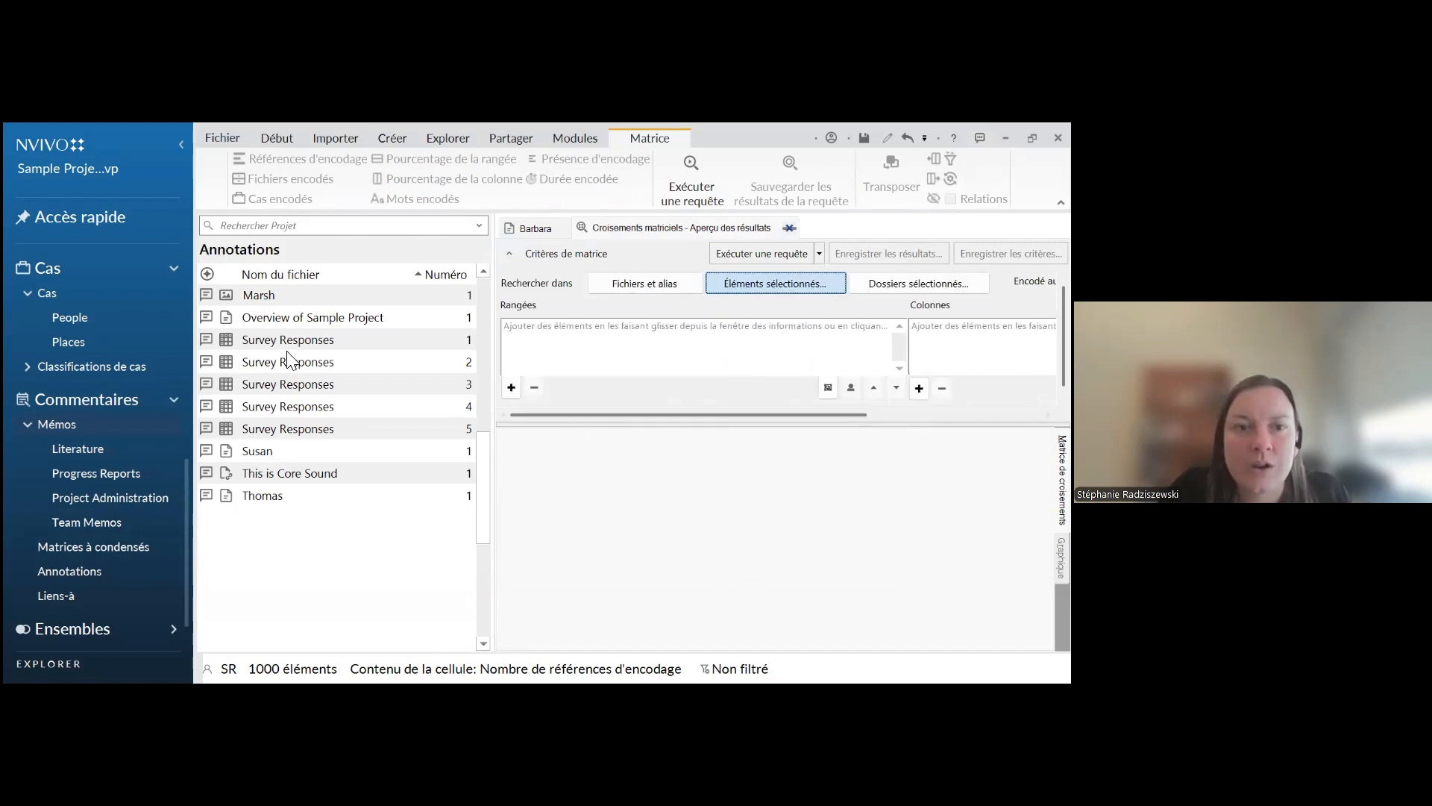
{"action": "left_click", "coordinate": [204, 341]}
{"action": "left_click", "coordinate": [202, 292]}
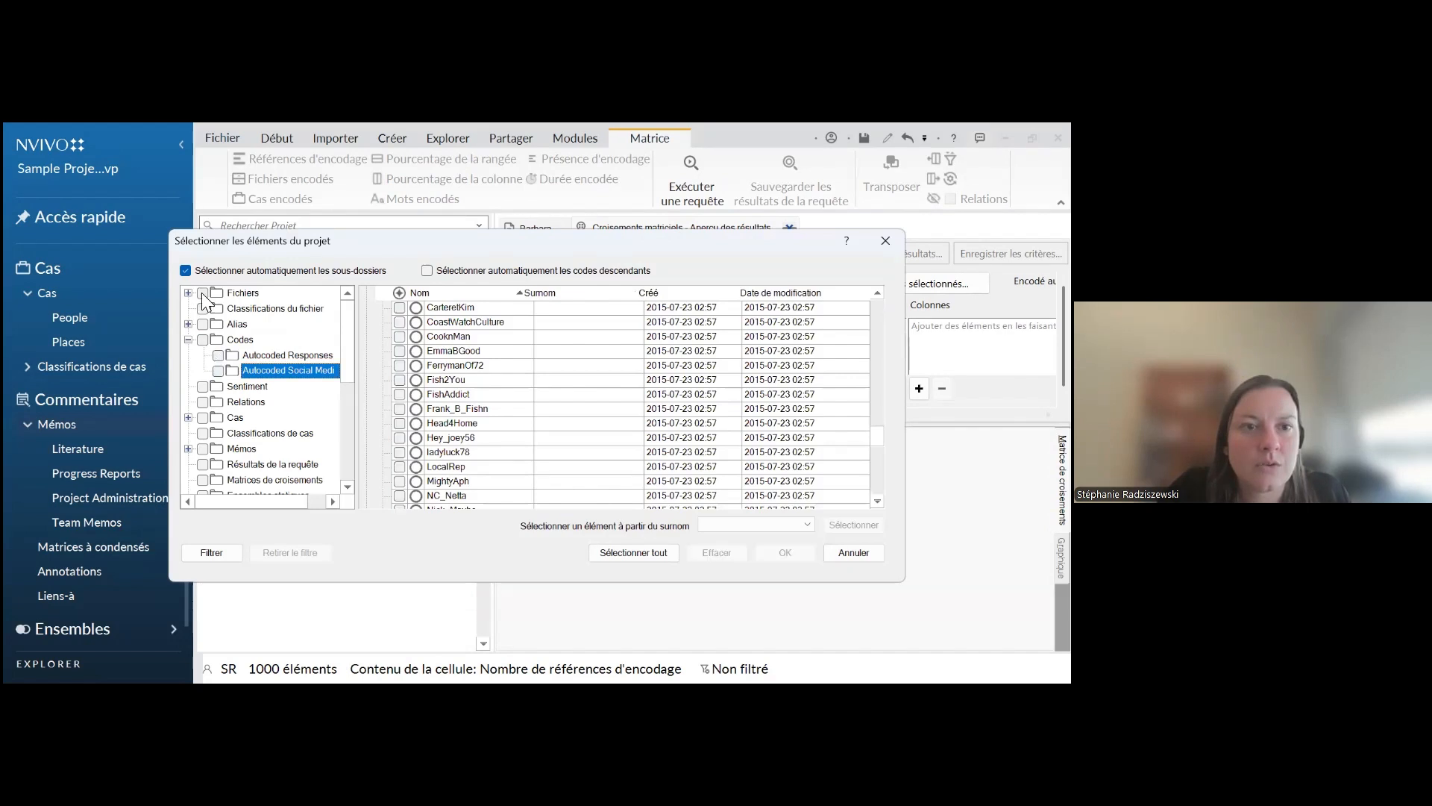
{"action": "key", "text": "Return"}
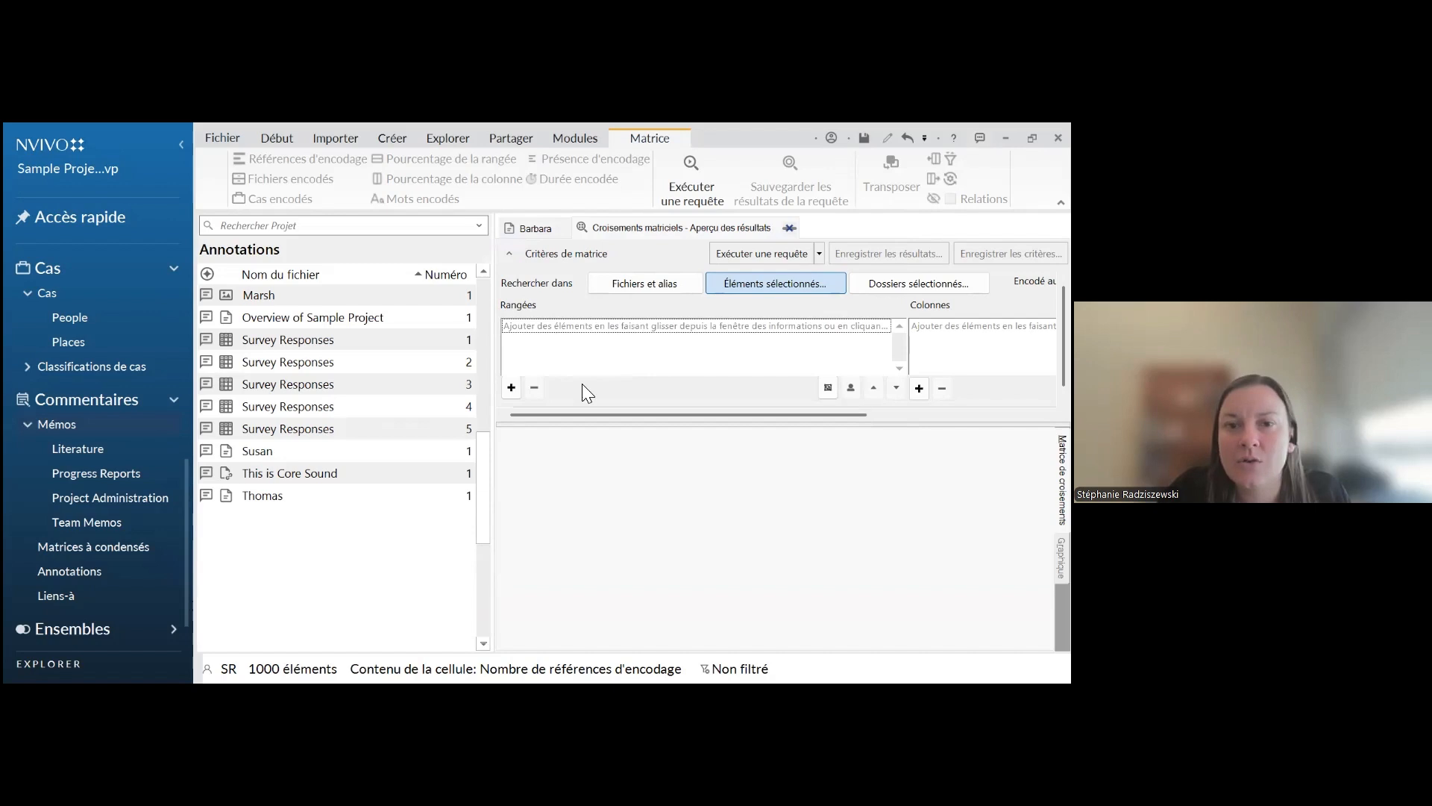
Add the code Community change as a row of the matrix coding query
{"action": "left_click", "coordinate": [511, 388]}
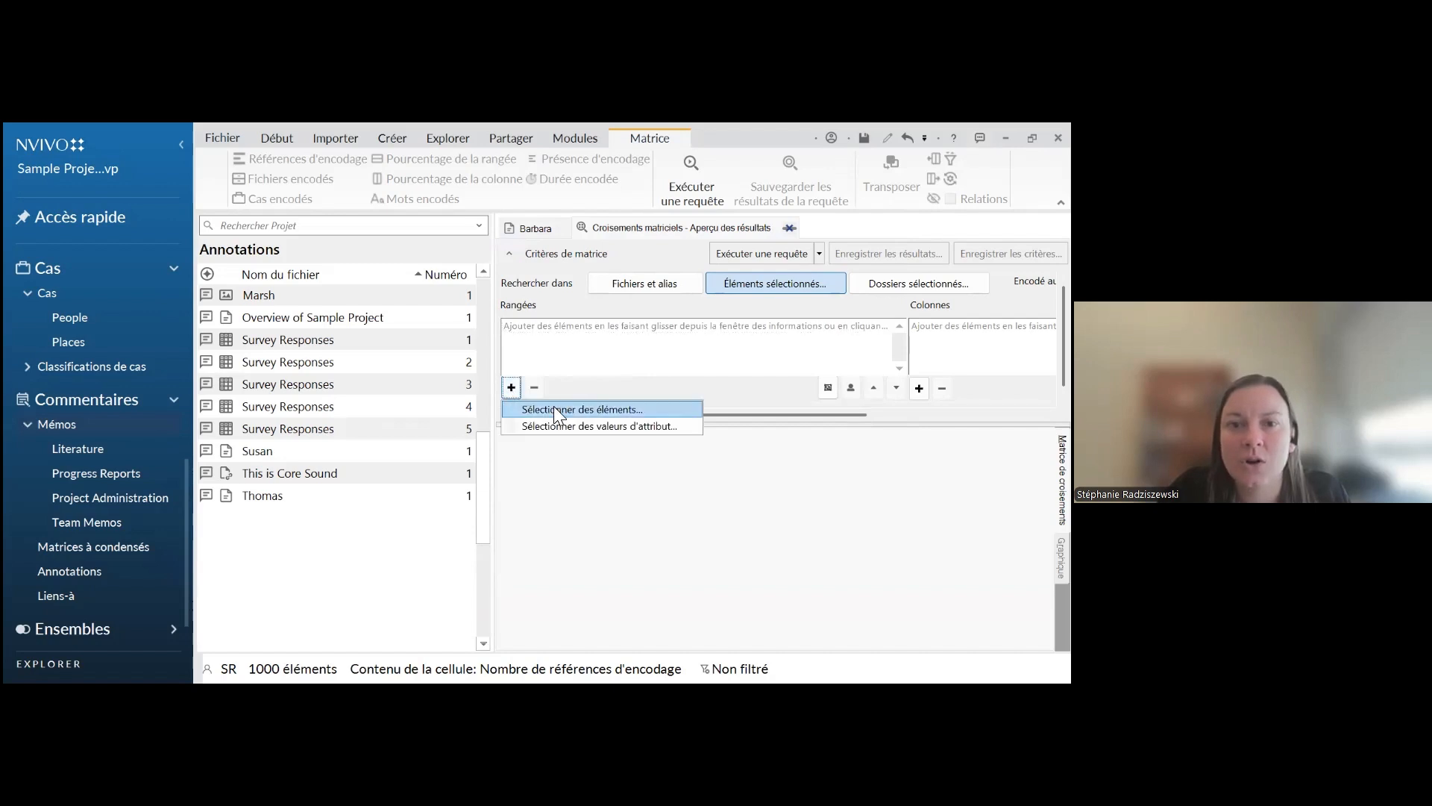
{"action": "left_click", "coordinate": [554, 410]}
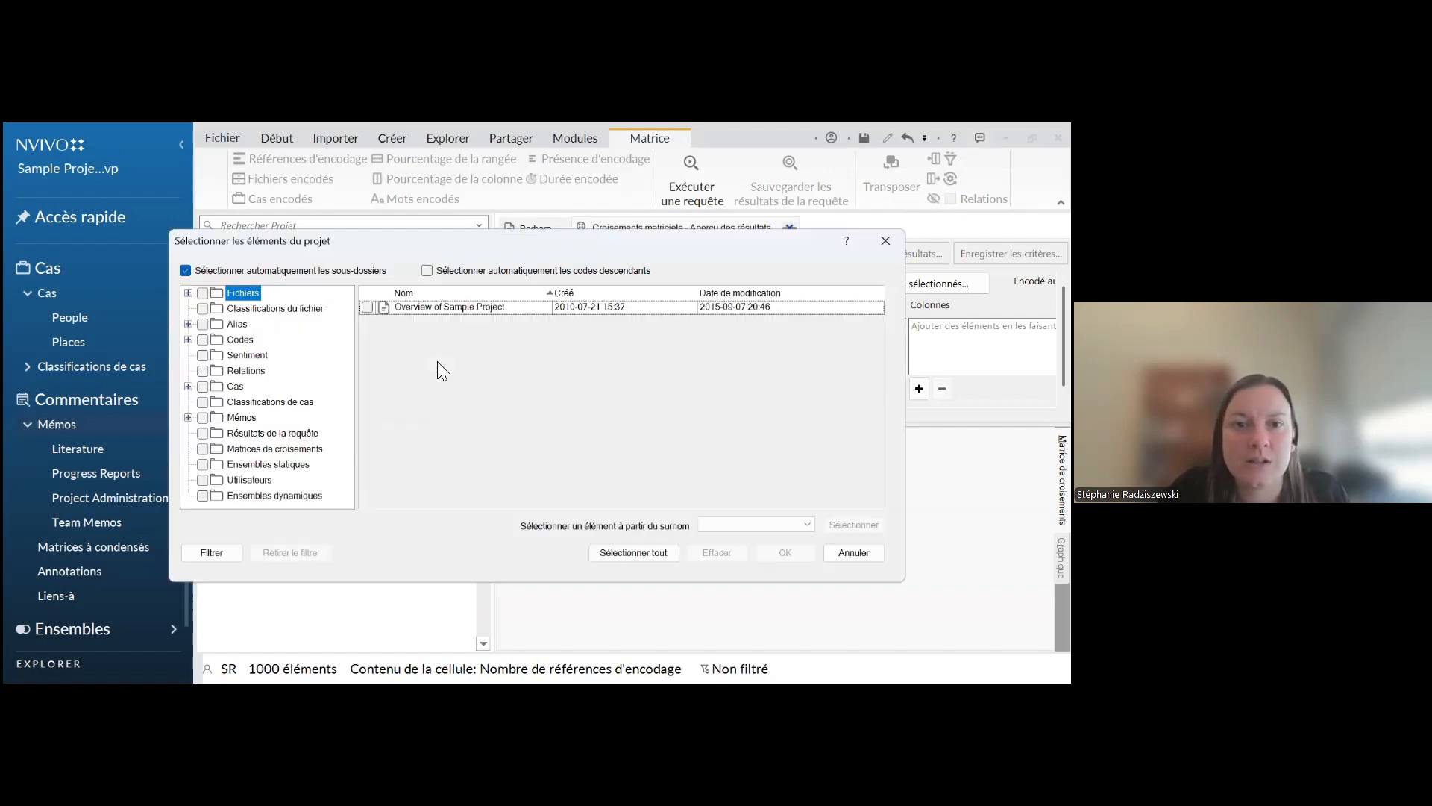
{"action": "left_click", "coordinate": [188, 340]}
{"action": "left_click", "coordinate": [215, 341]}
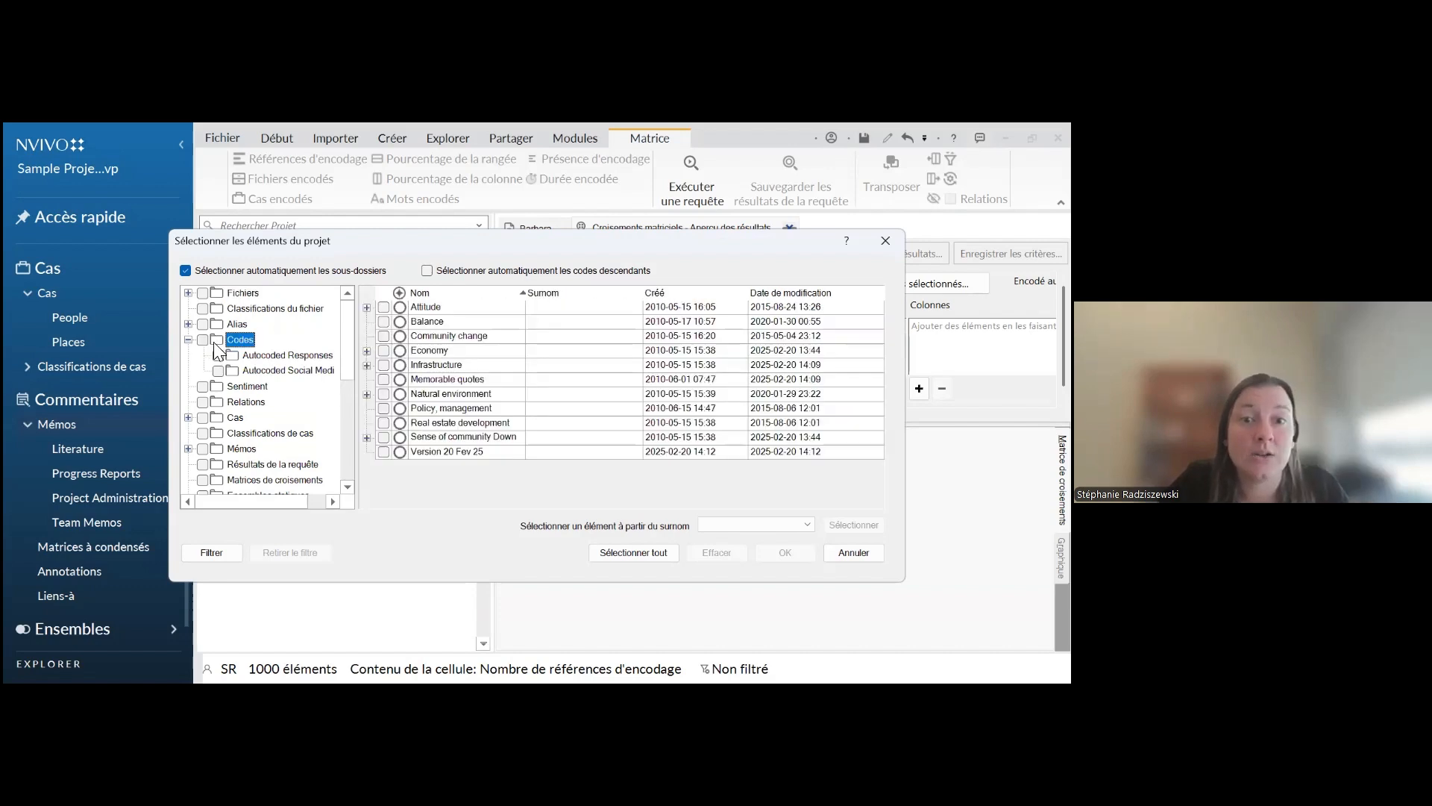
{"action": "left_click", "coordinate": [383, 336]}
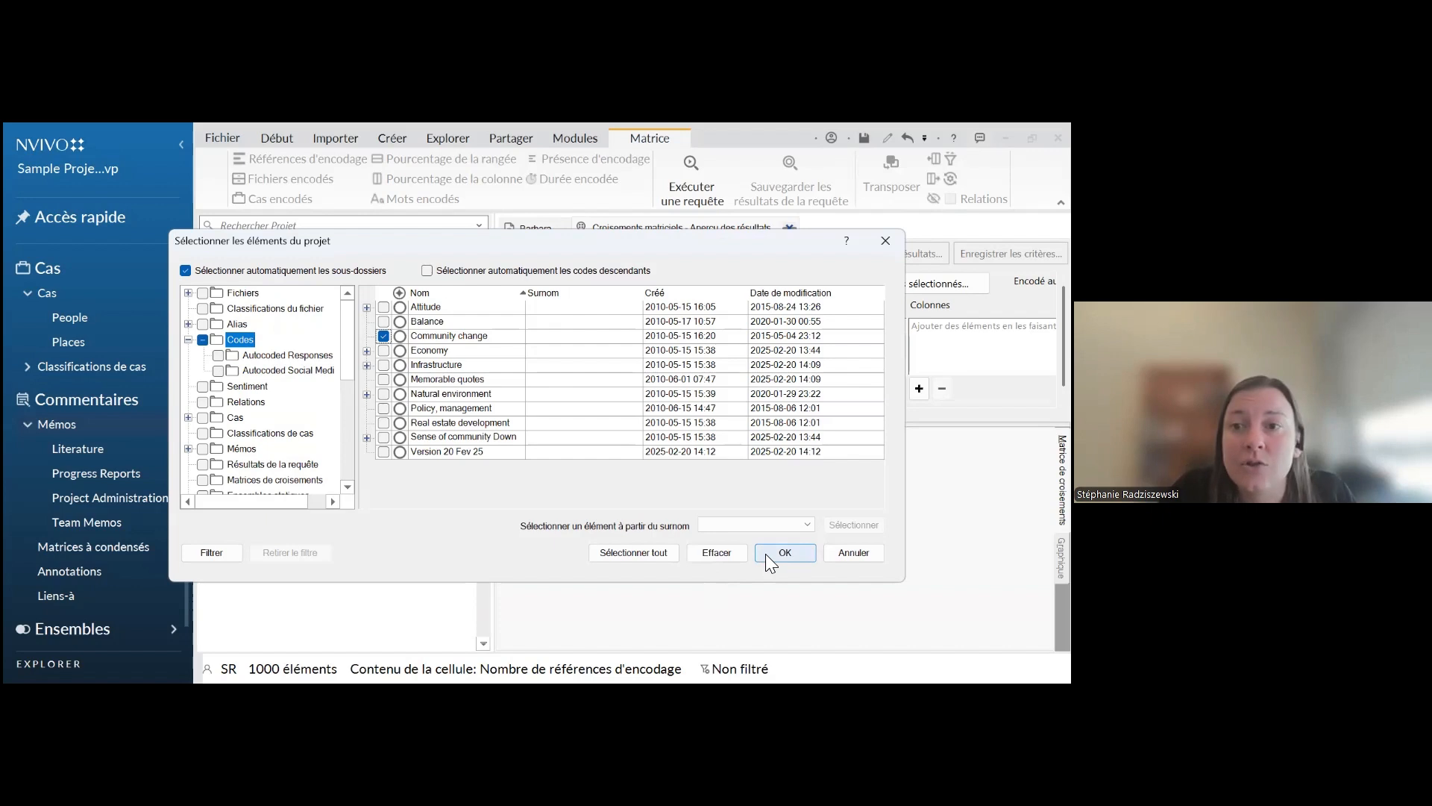
{"action": "left_click", "coordinate": [784, 552]}
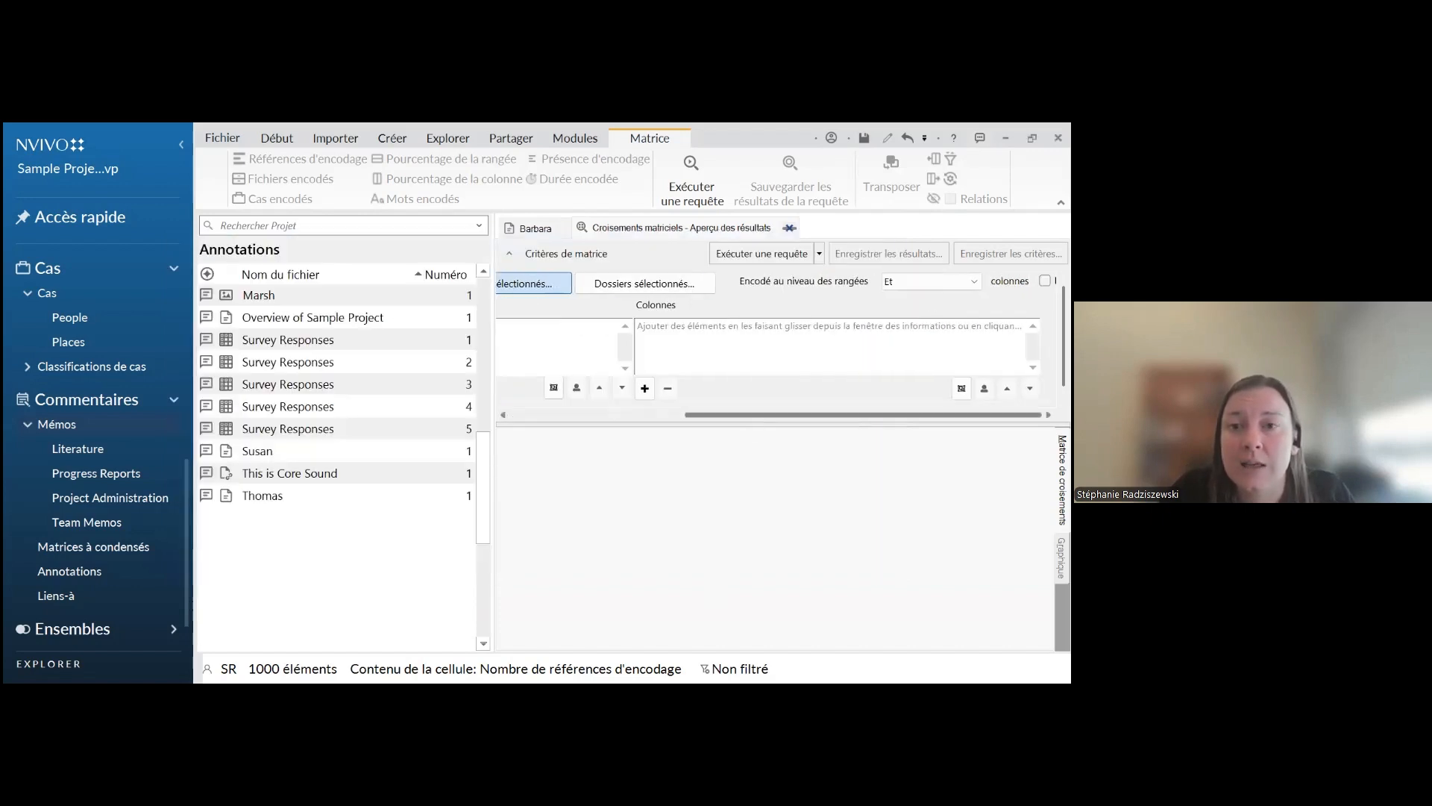
Add the case attribute value Person:Gender = Female as a matrix column and run the query
{"action": "left_click", "coordinate": [829, 327]}
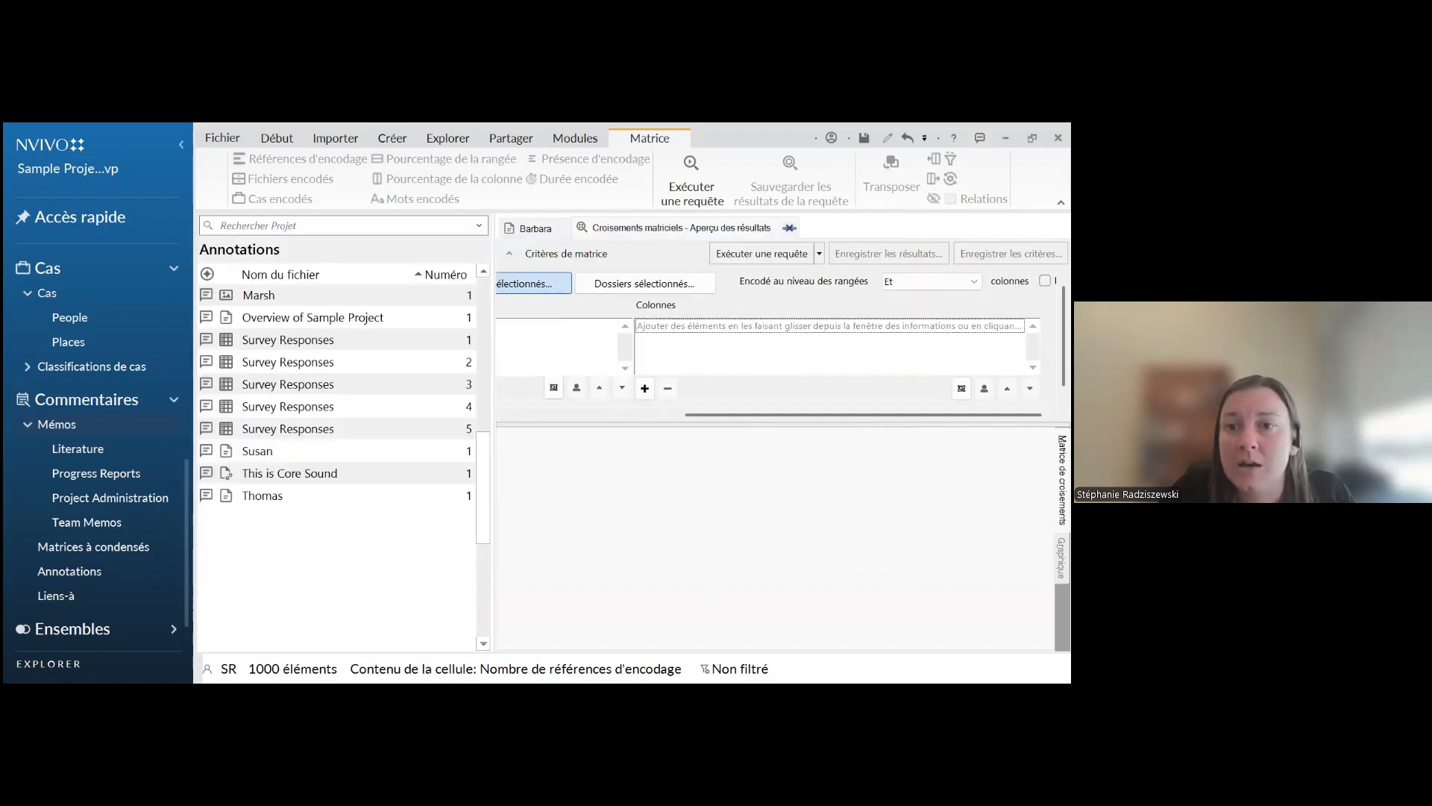
{"action": "left_click", "coordinate": [646, 390]}
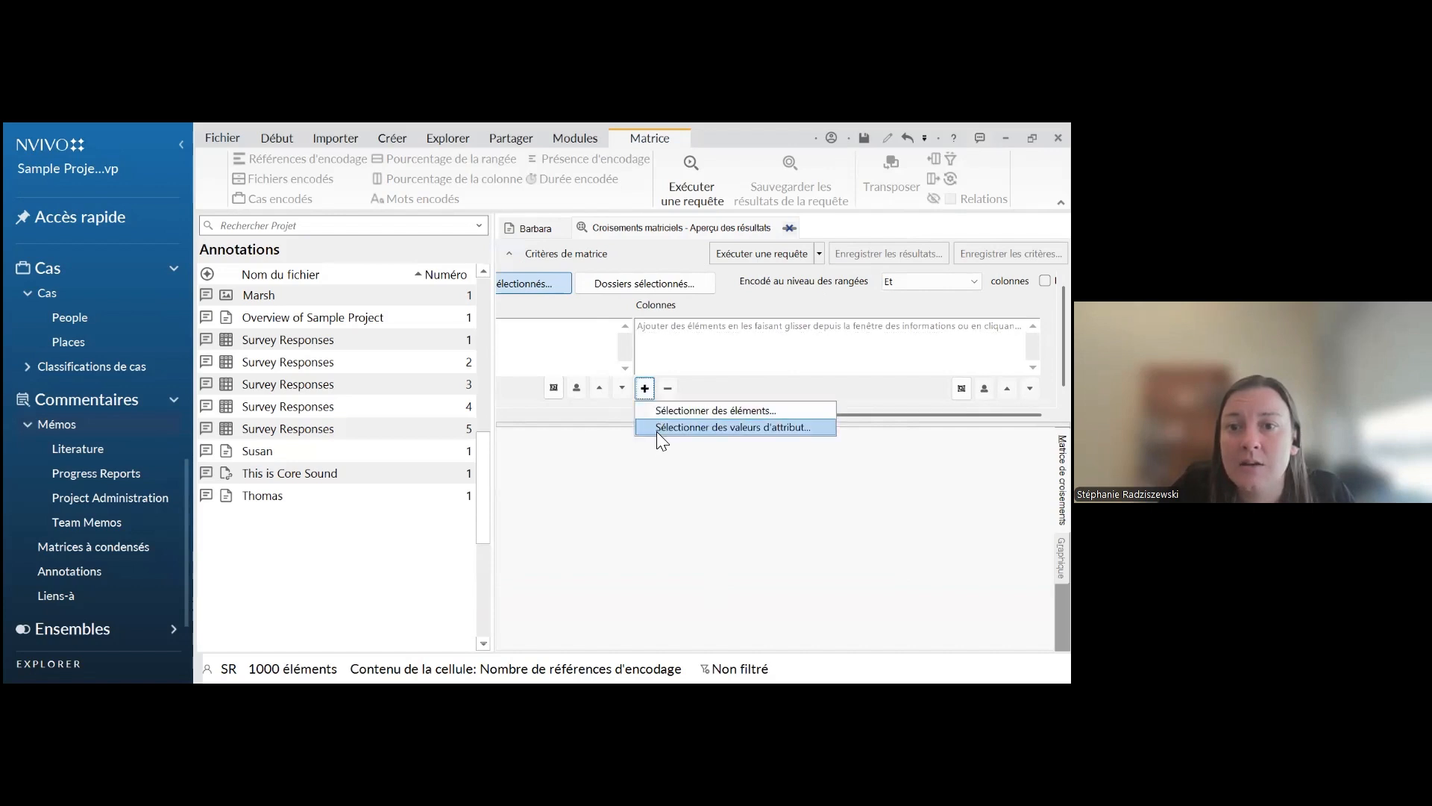
{"action": "left_click", "coordinate": [653, 407]}
{"action": "left_click", "coordinate": [645, 394]}
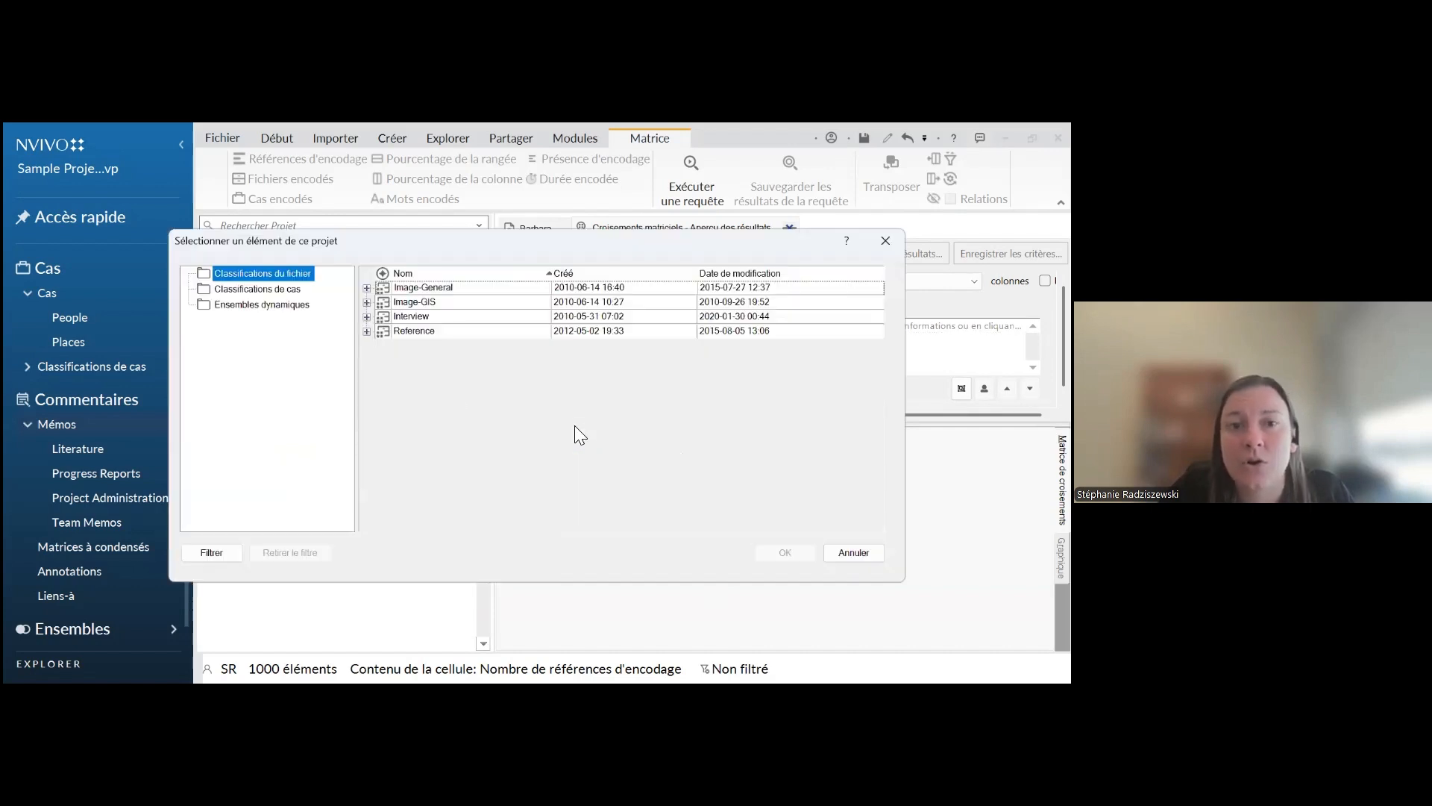
{"action": "left_click", "coordinate": [239, 291]}
{"action": "left_click", "coordinate": [366, 288]}
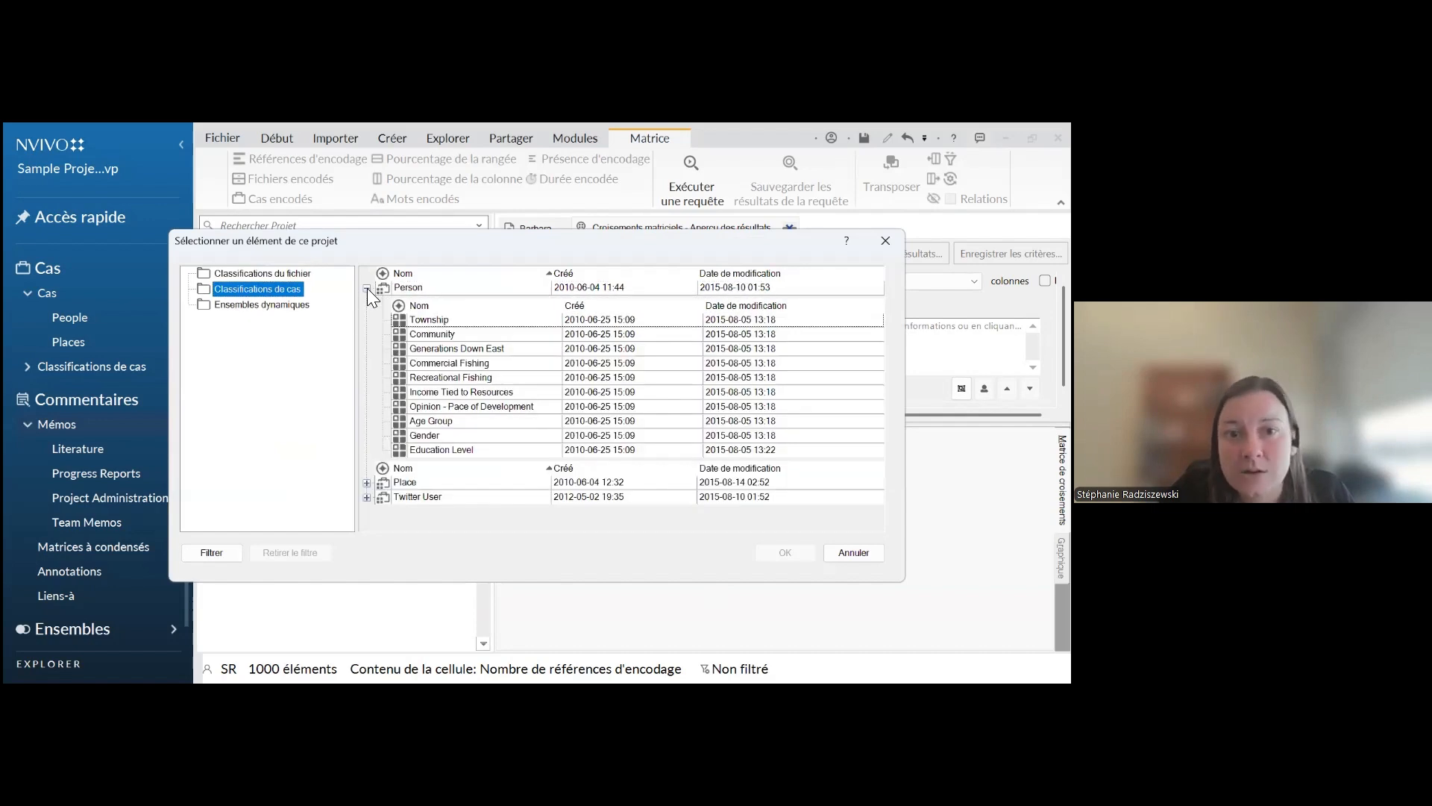
{"action": "left_click", "coordinate": [431, 434]}
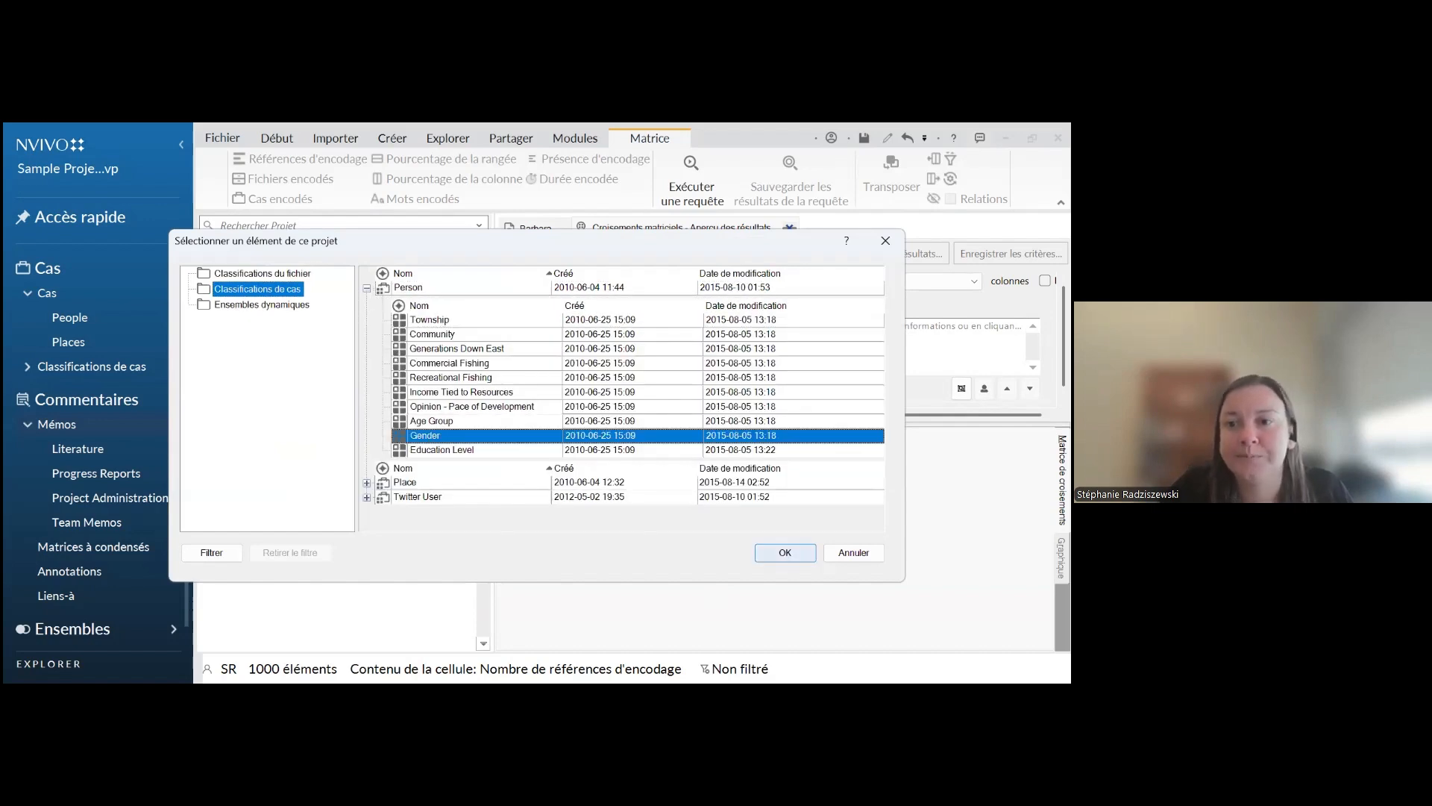
{"action": "key", "text": "Return"}
{"action": "left_click", "coordinate": [585, 460]}
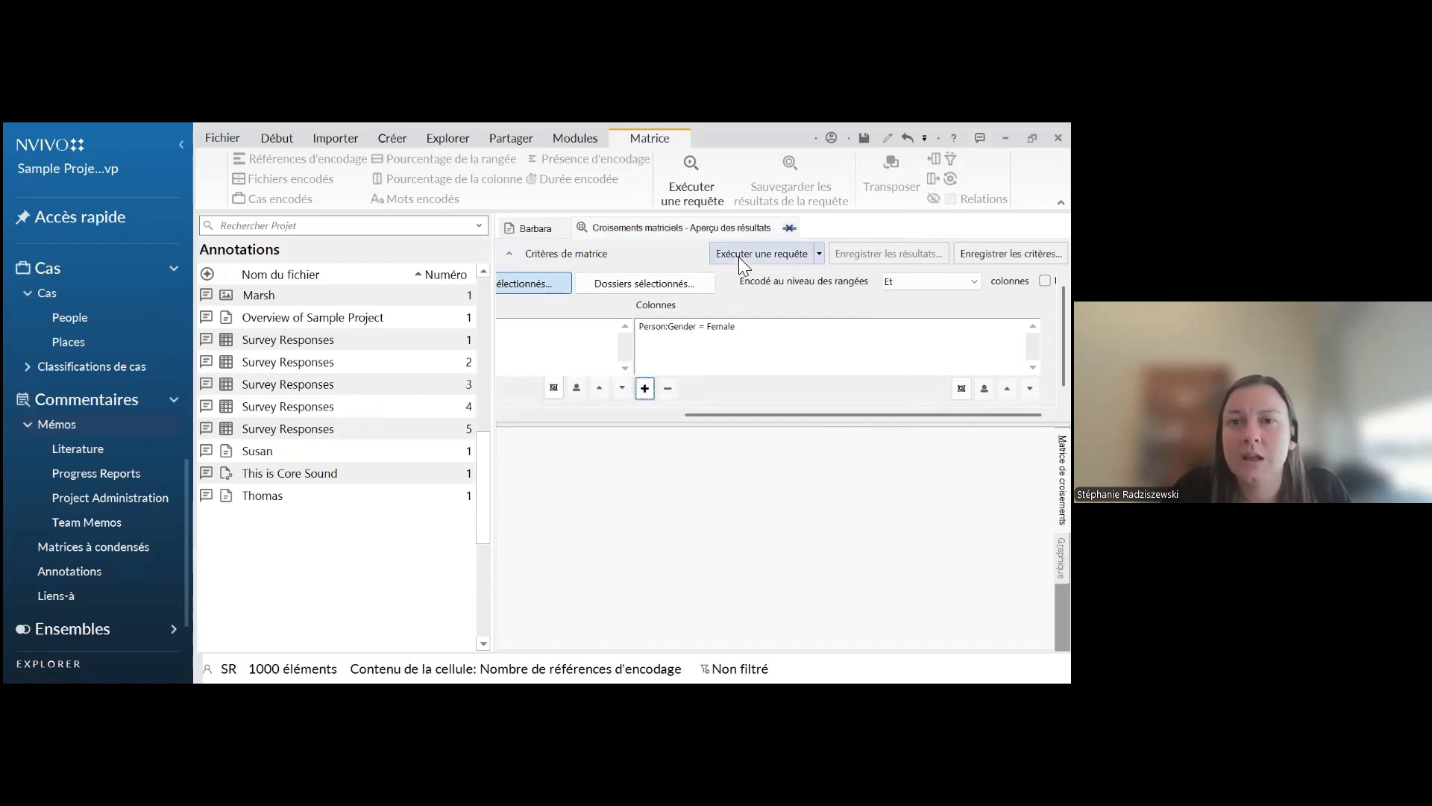
{"action": "left_click", "coordinate": [738, 256]}
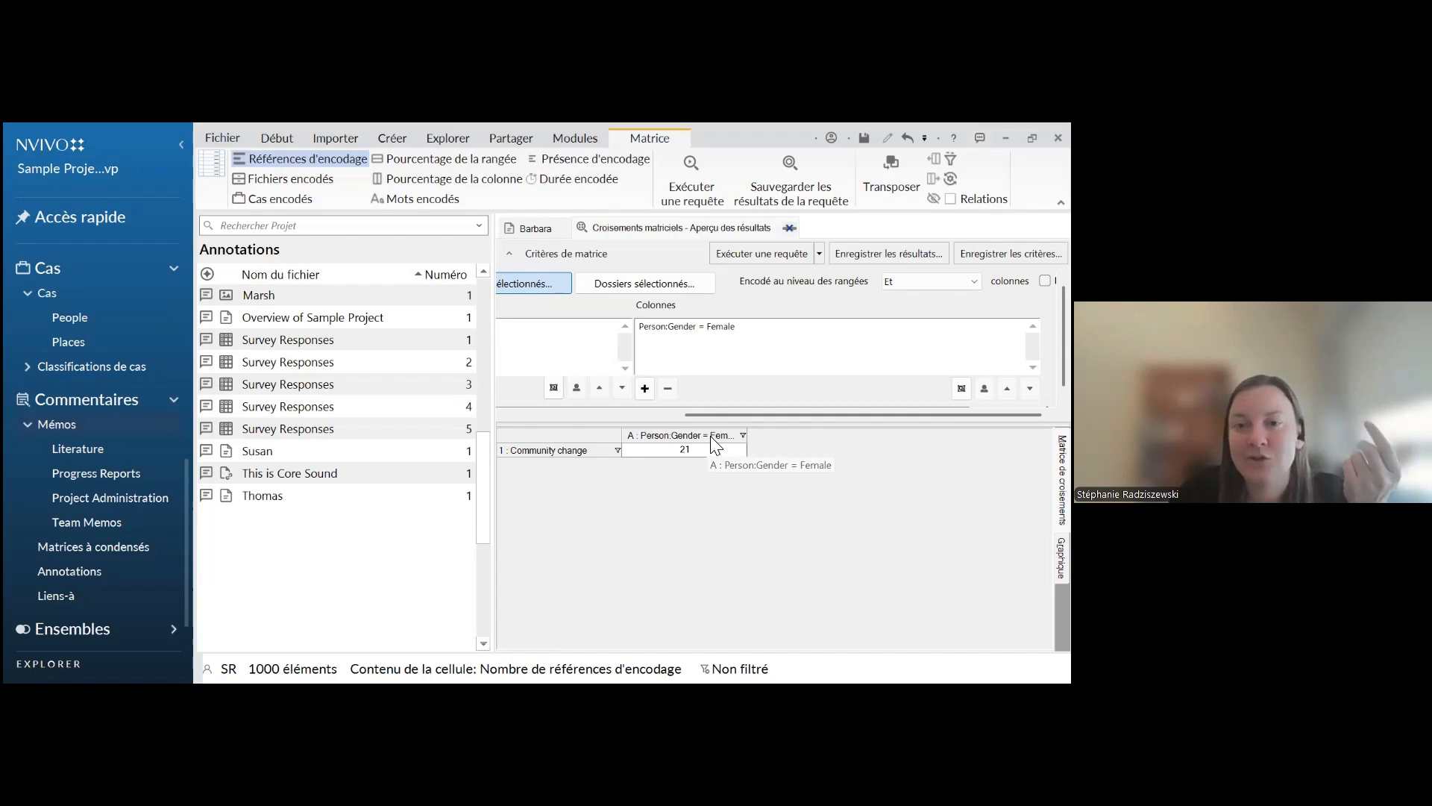
Remove the gender column and define it again as Person:Gender equal to the value Female
{"action": "left_click", "coordinate": [724, 326]}
{"action": "left_click", "coordinate": [670, 388]}
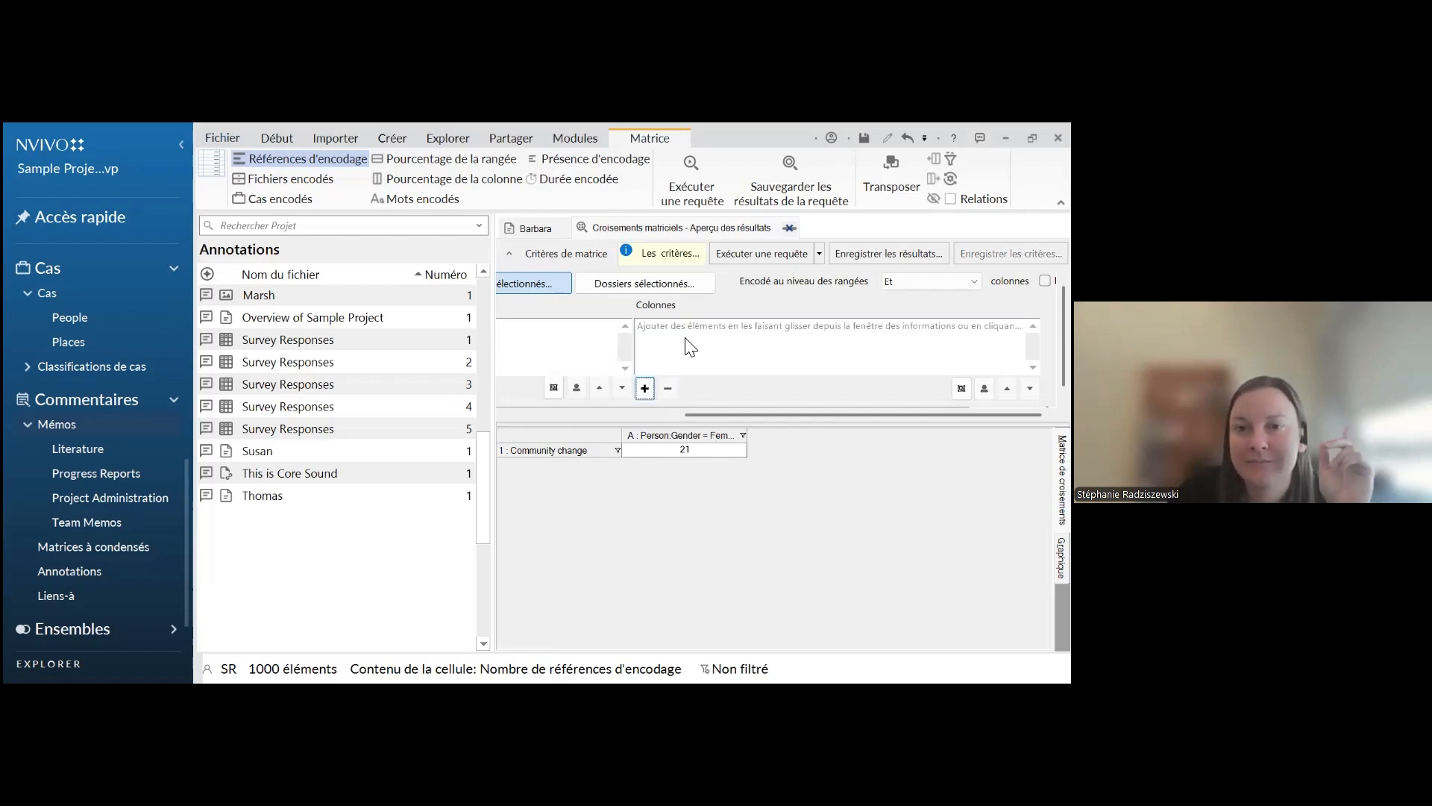
{"action": "left_click", "coordinate": [644, 389]}
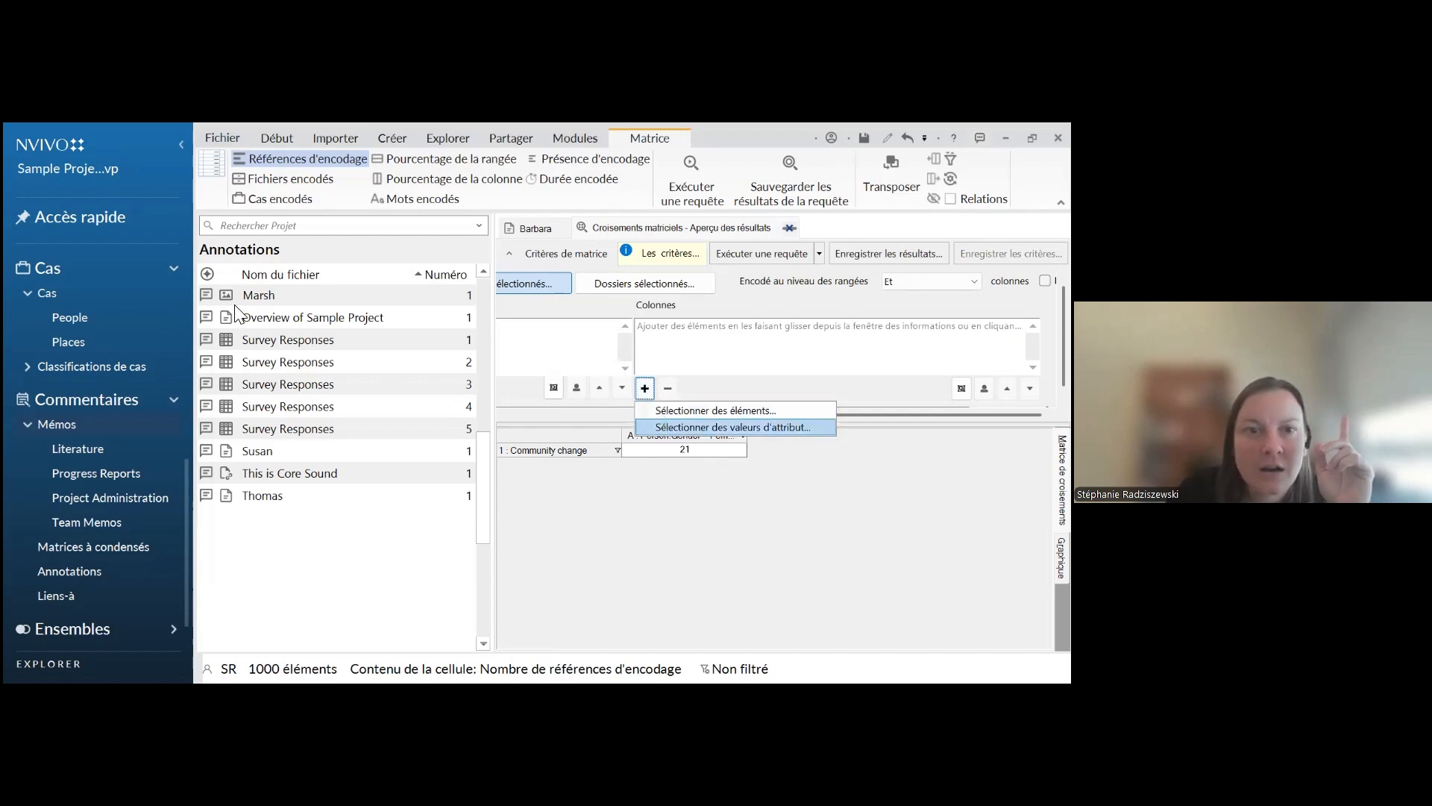
{"action": "key", "text": "Return"}
{"action": "left_click", "coordinate": [206, 288]}
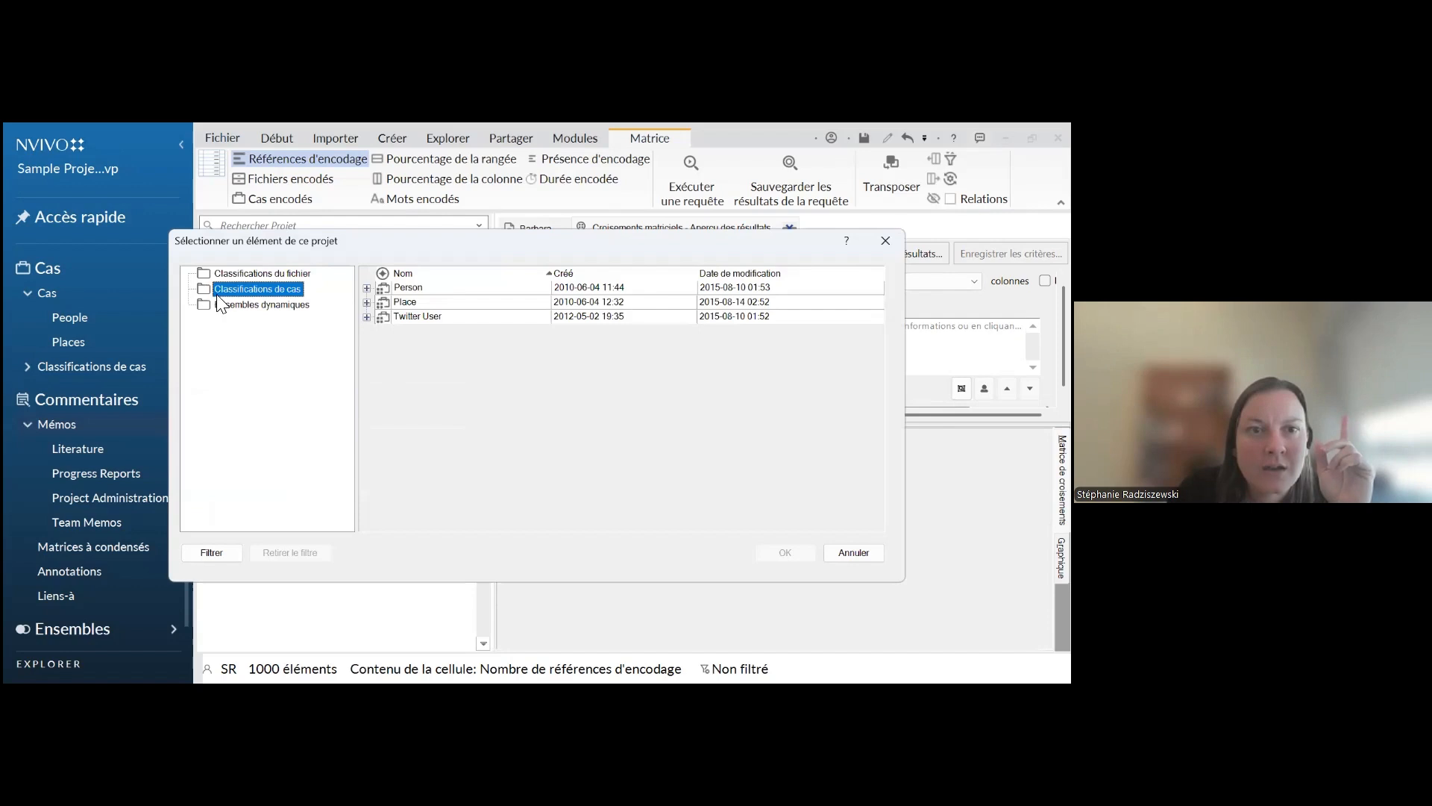
{"action": "left_click", "coordinate": [366, 301]}
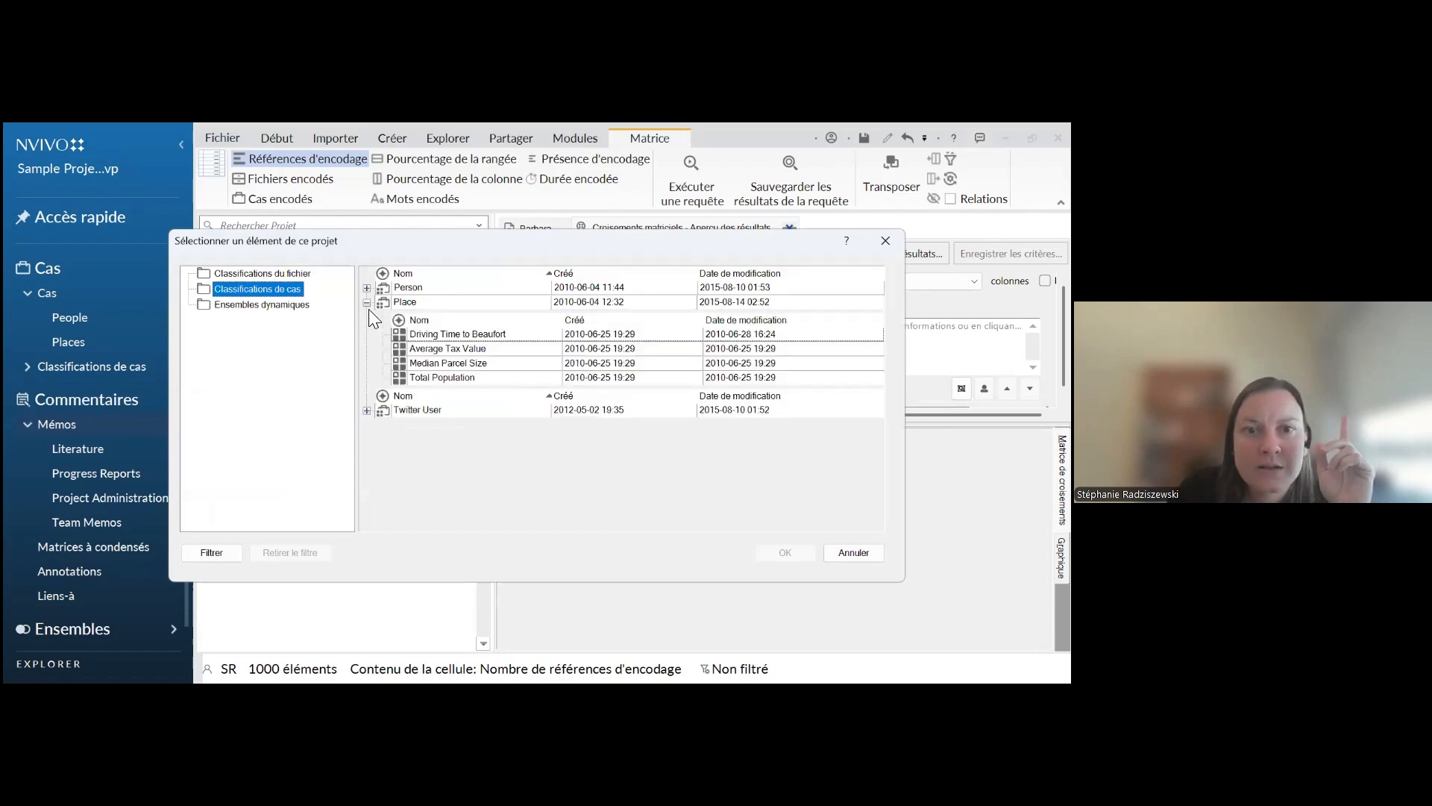
{"action": "left_click", "coordinate": [366, 287]}
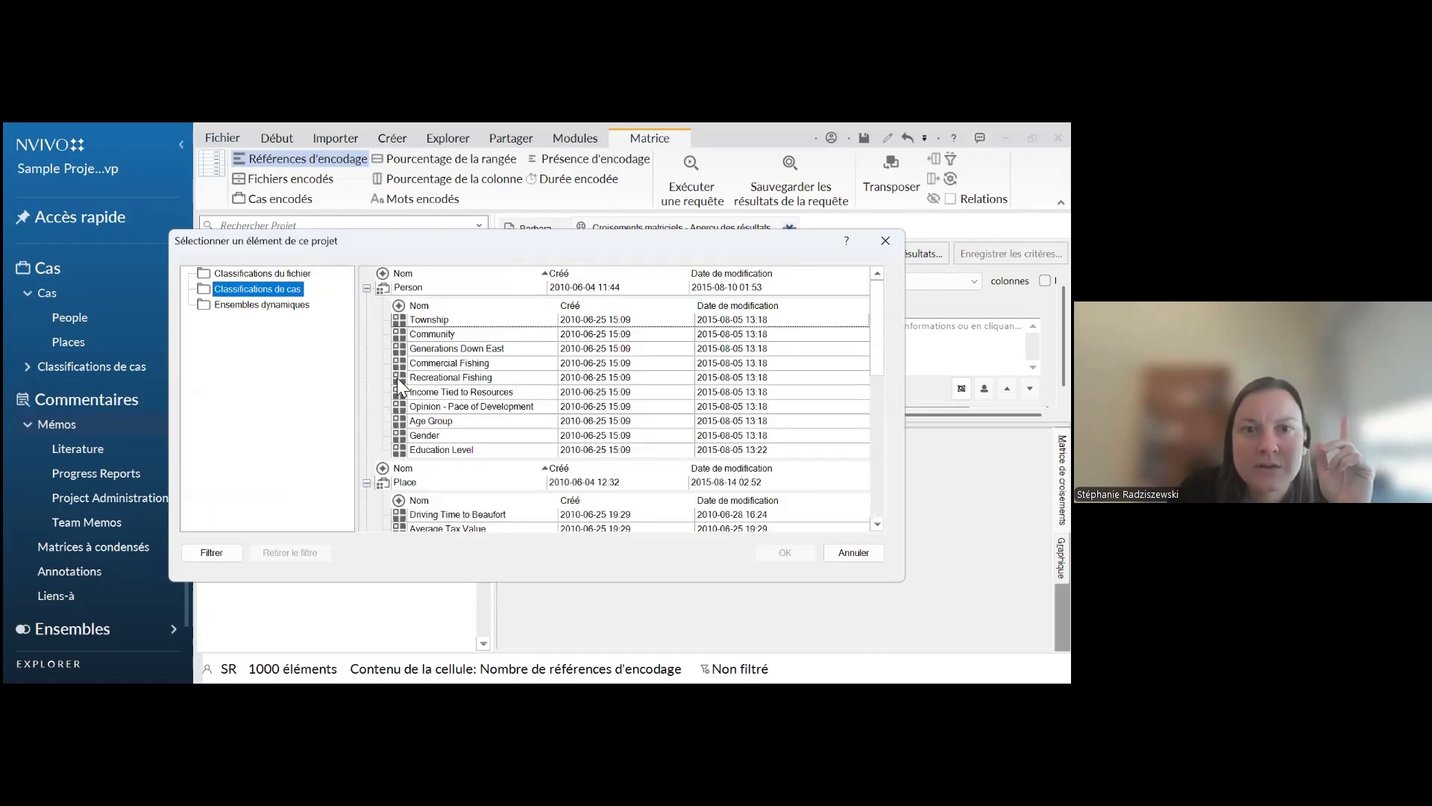
{"action": "left_click", "coordinate": [420, 437]}
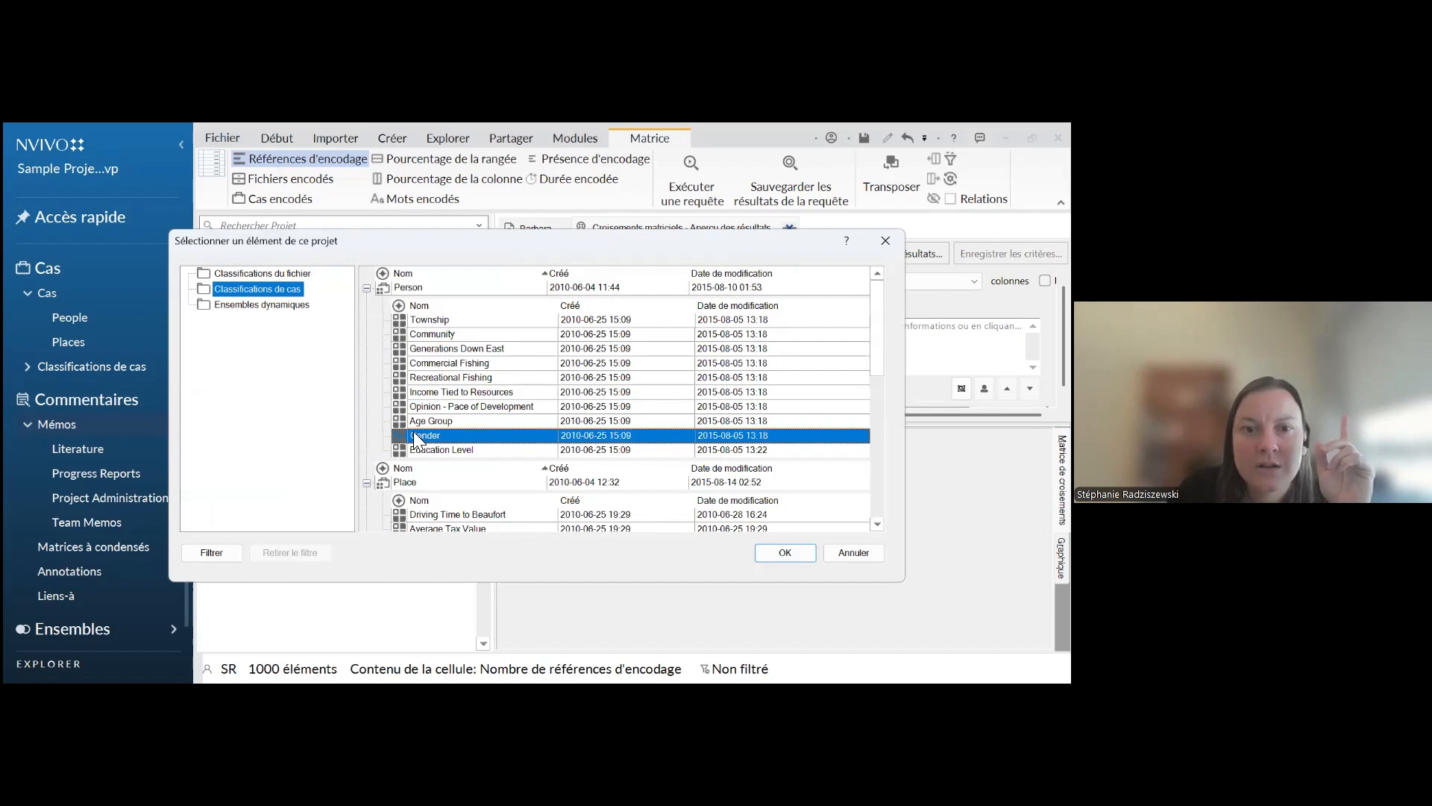
{"action": "right_click", "coordinate": [462, 433]}
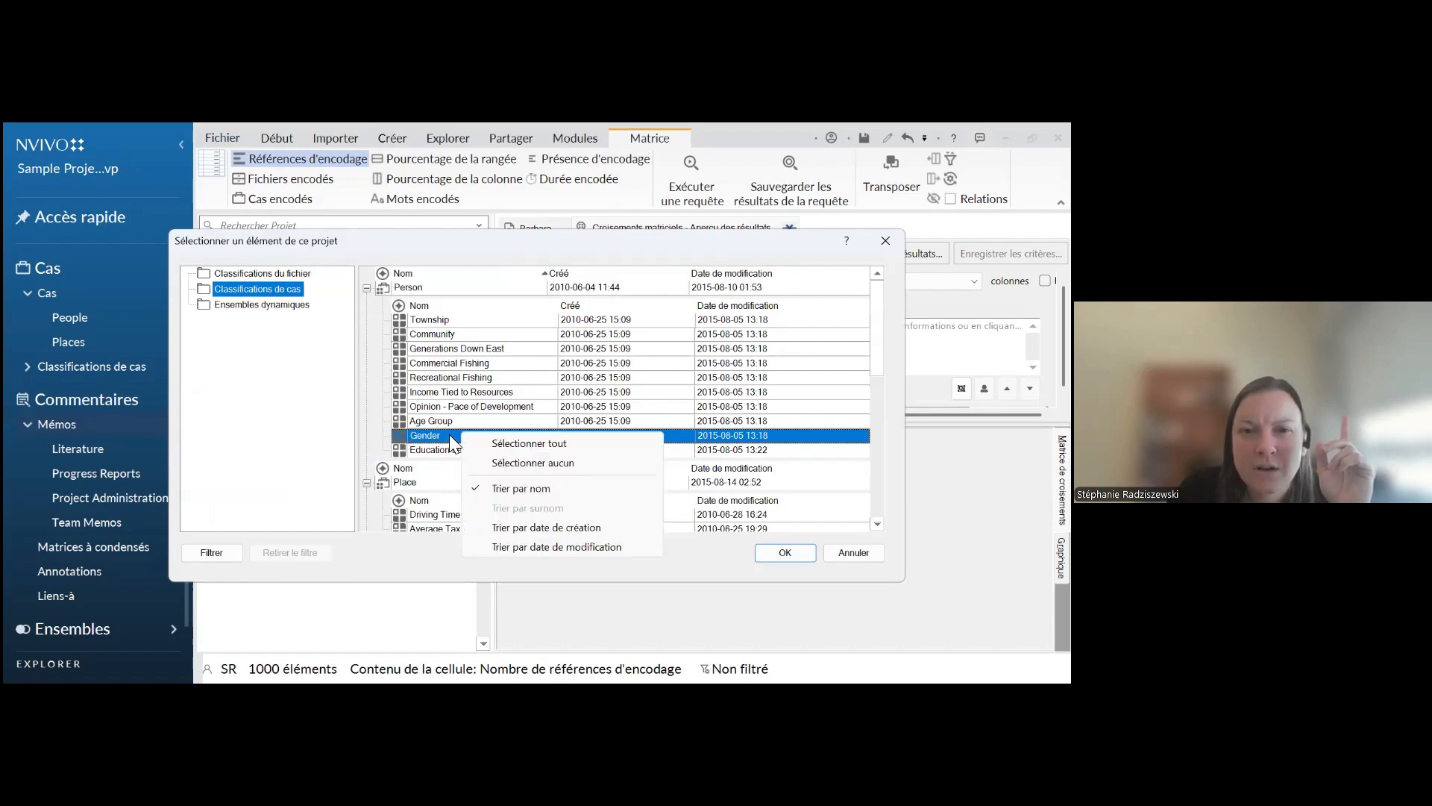
{"action": "left_click", "coordinate": [785, 553]}
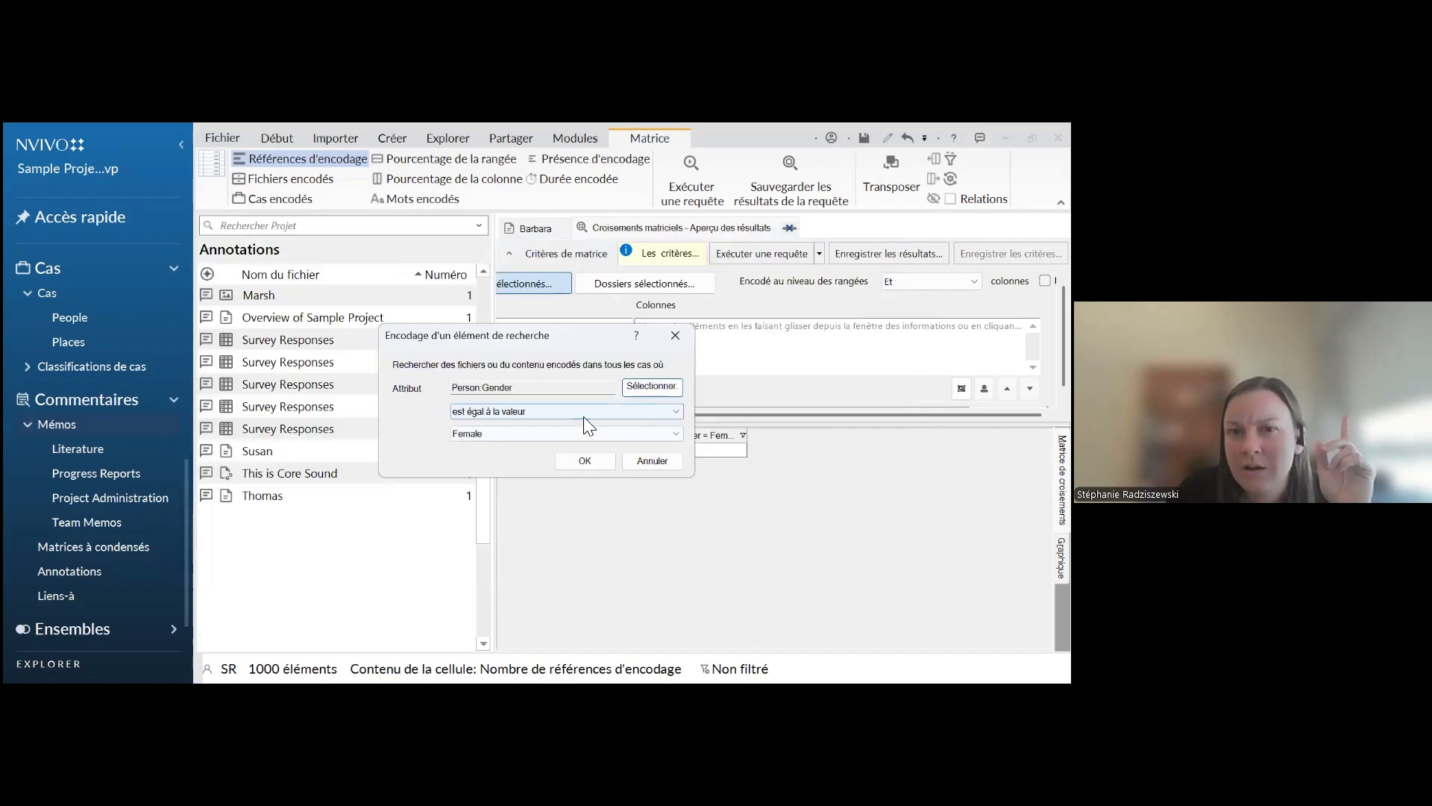
{"action": "left_click", "coordinate": [530, 412]}
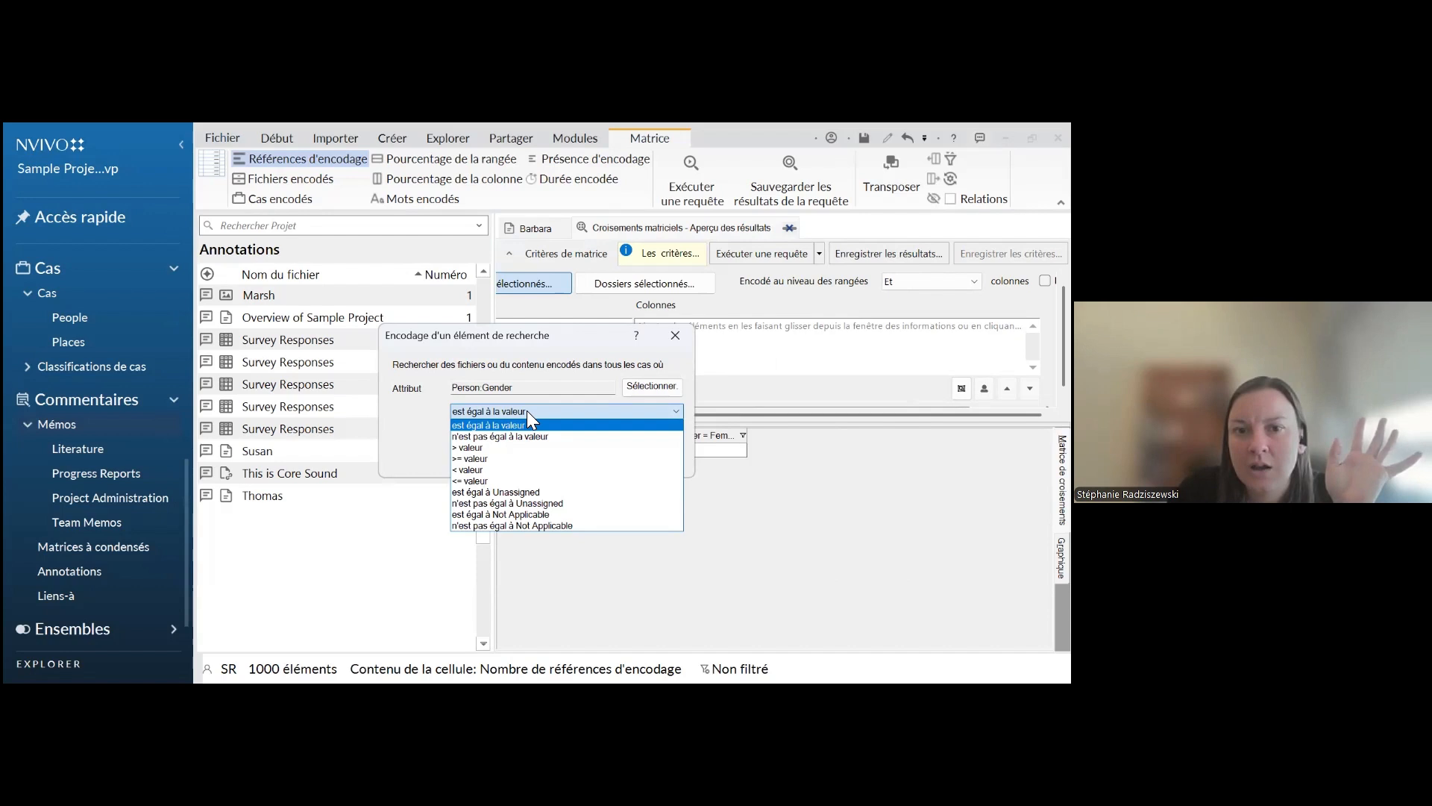
{"action": "left_click", "coordinate": [526, 410]}
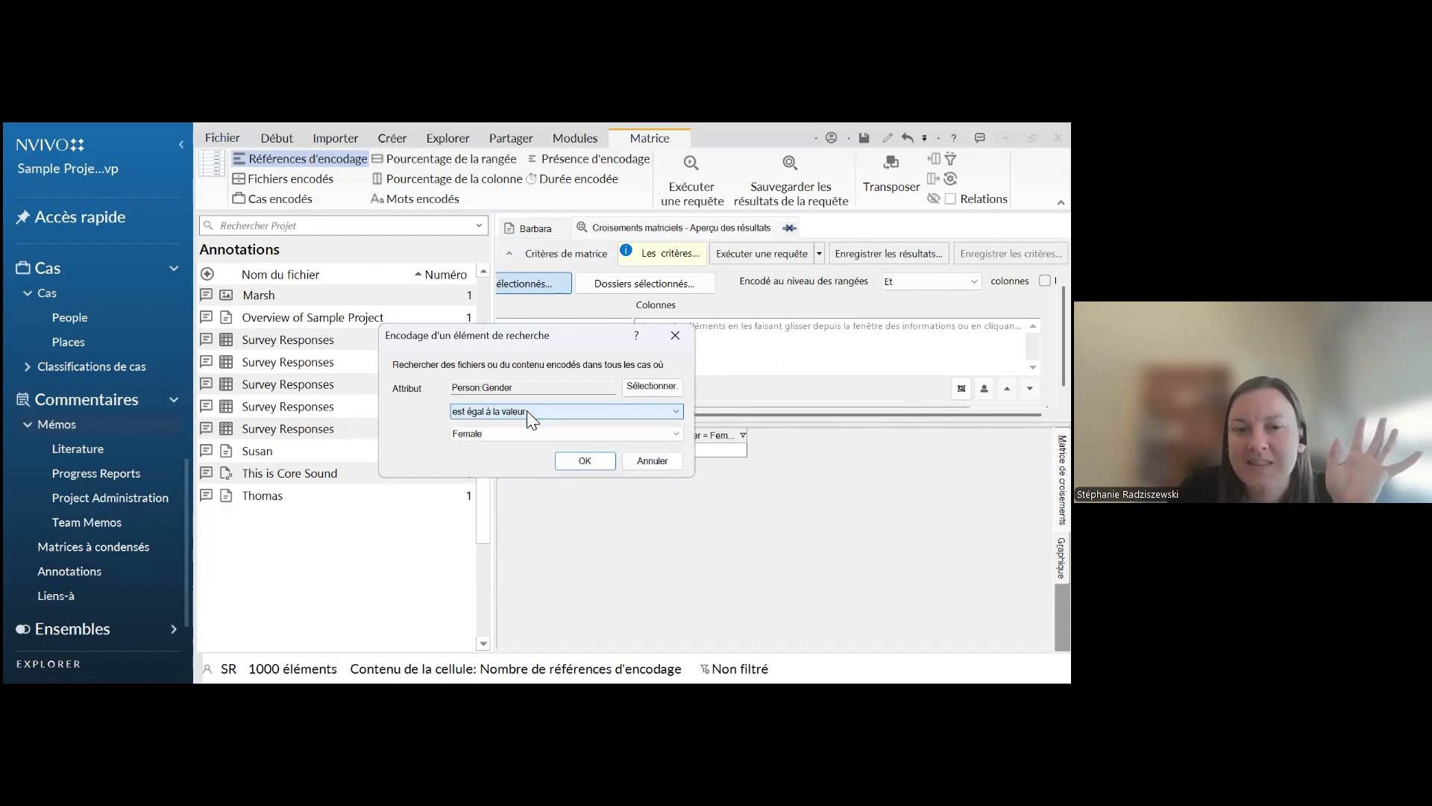
{"action": "left_click", "coordinate": [582, 464]}
{"action": "left_click", "coordinate": [644, 389]}
{"action": "left_click", "coordinate": [687, 407]}
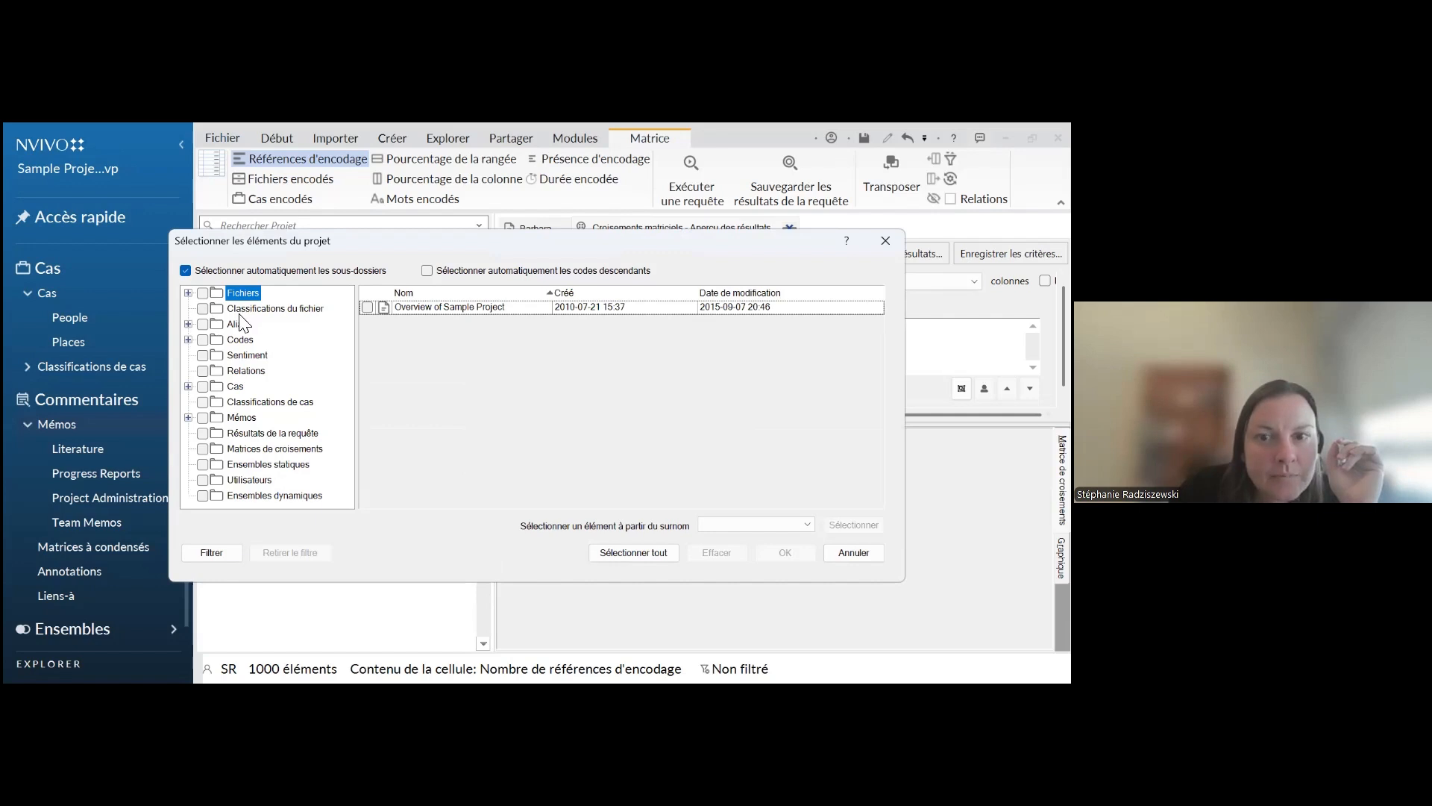
{"action": "key", "text": "Escape"}
Add Person:Gender = Male as a second matrix column and rerun the query
{"action": "left_click", "coordinate": [645, 388]}
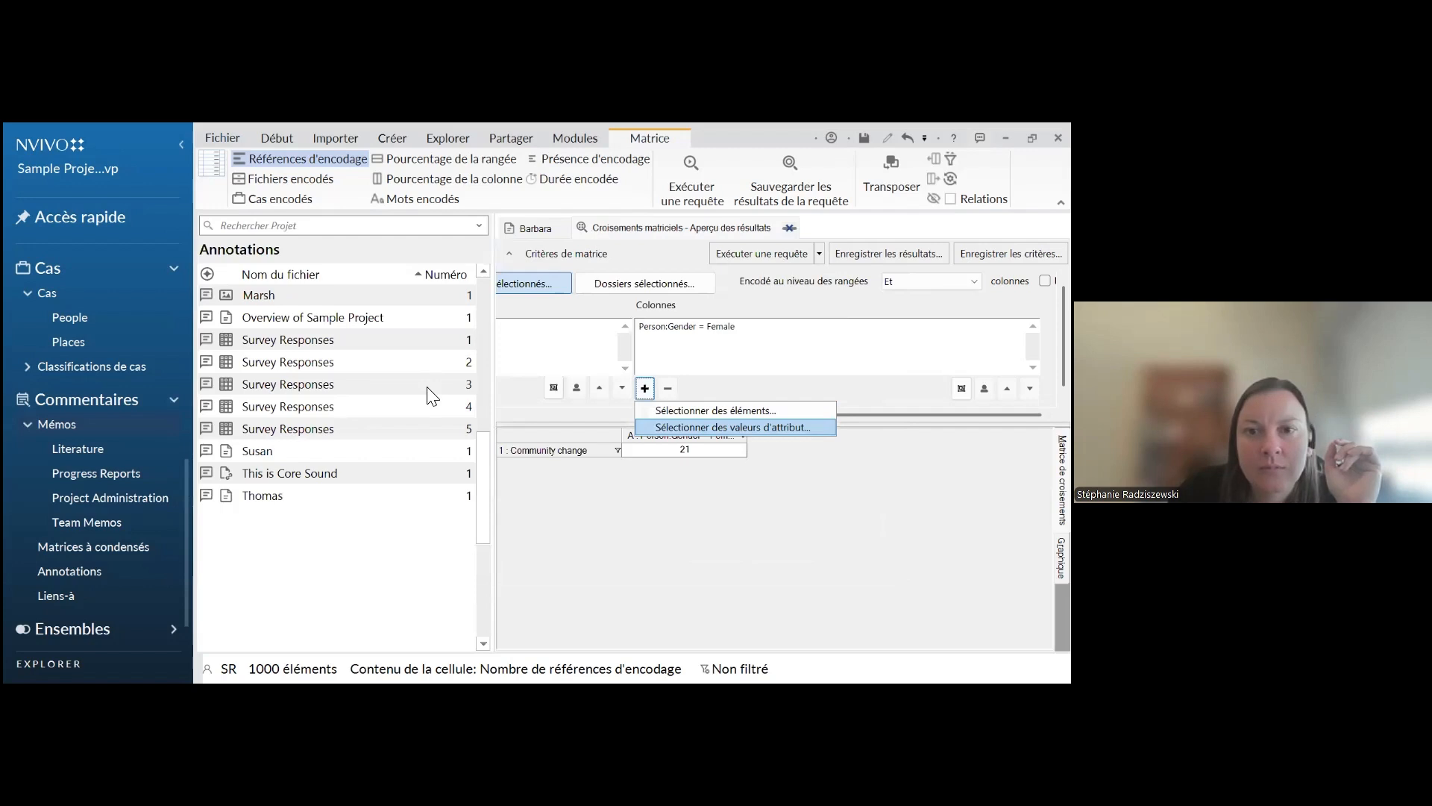
{"action": "key", "text": "Return"}
{"action": "left_click", "coordinate": [232, 290]}
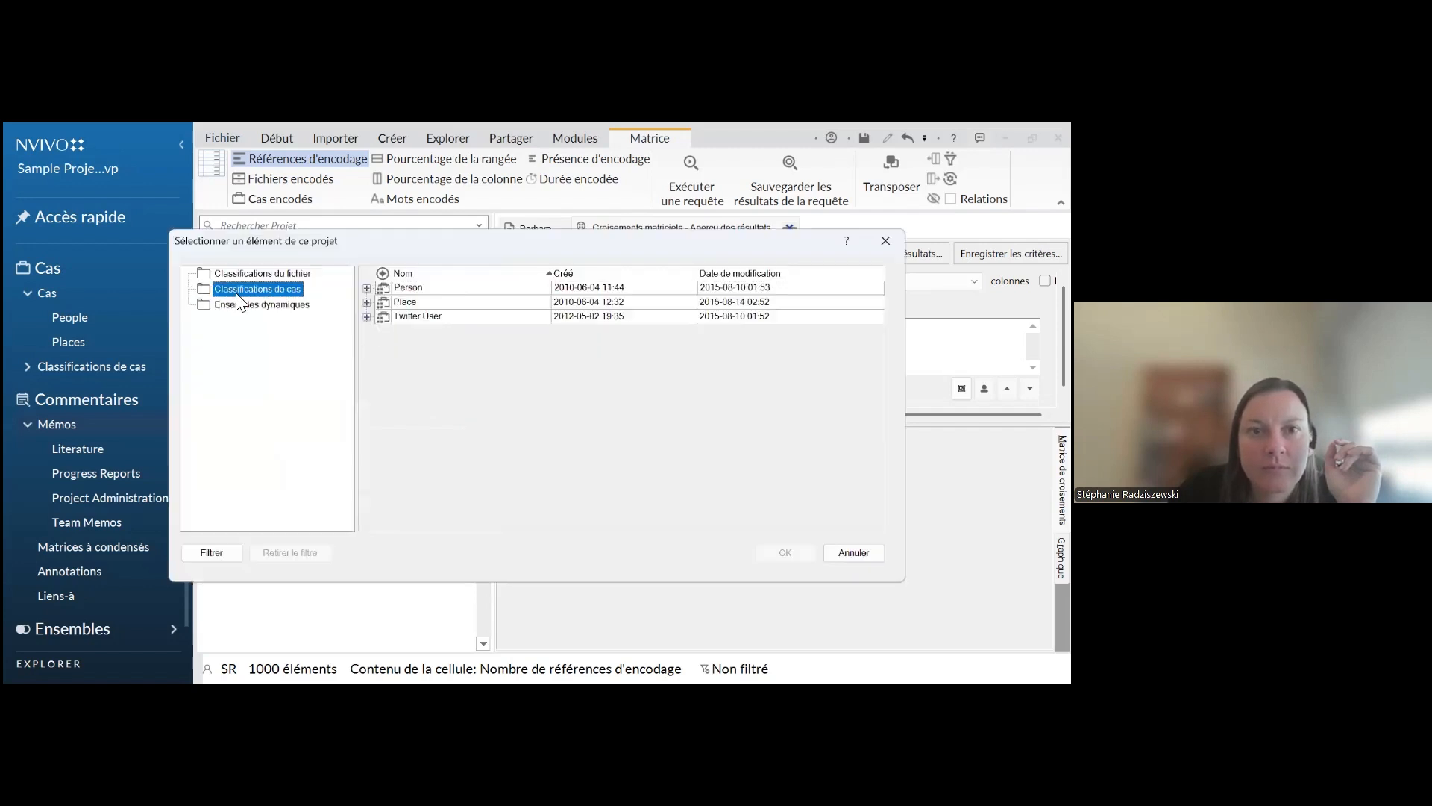
{"action": "left_click", "coordinate": [366, 302]}
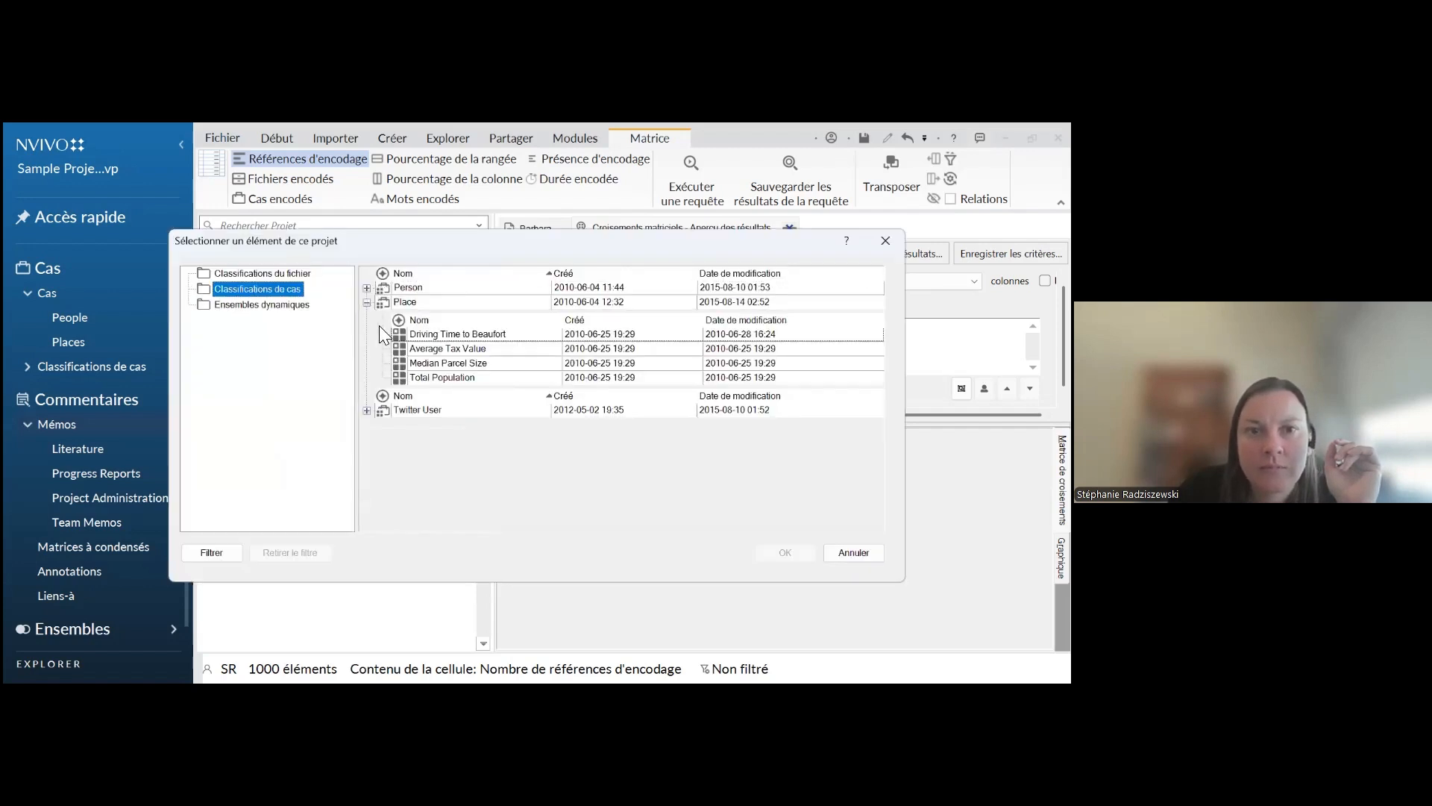
{"action": "left_click", "coordinate": [366, 302]}
{"action": "left_click", "coordinate": [366, 288]}
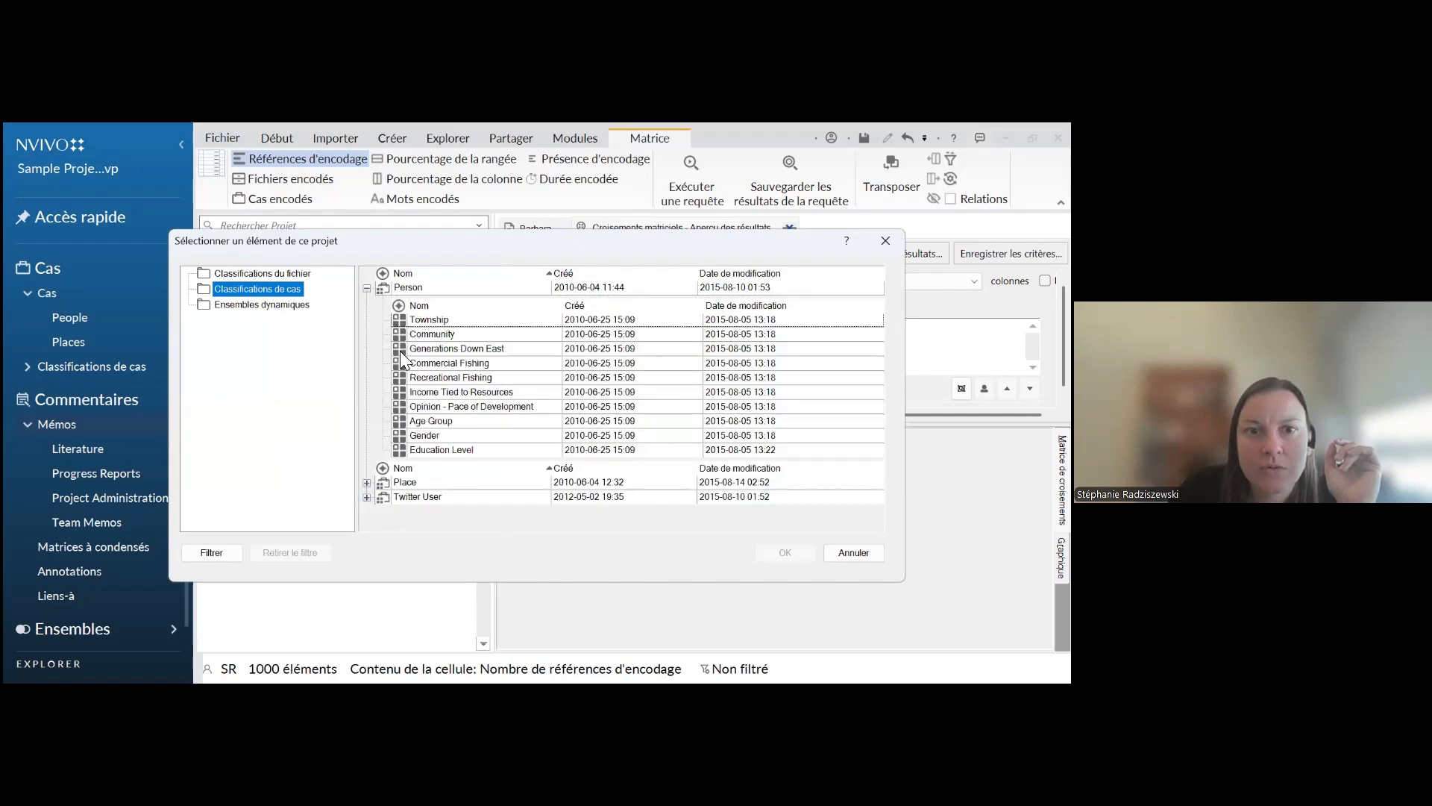
{"action": "left_click", "coordinate": [441, 434]}
{"action": "left_click", "coordinate": [776, 550]}
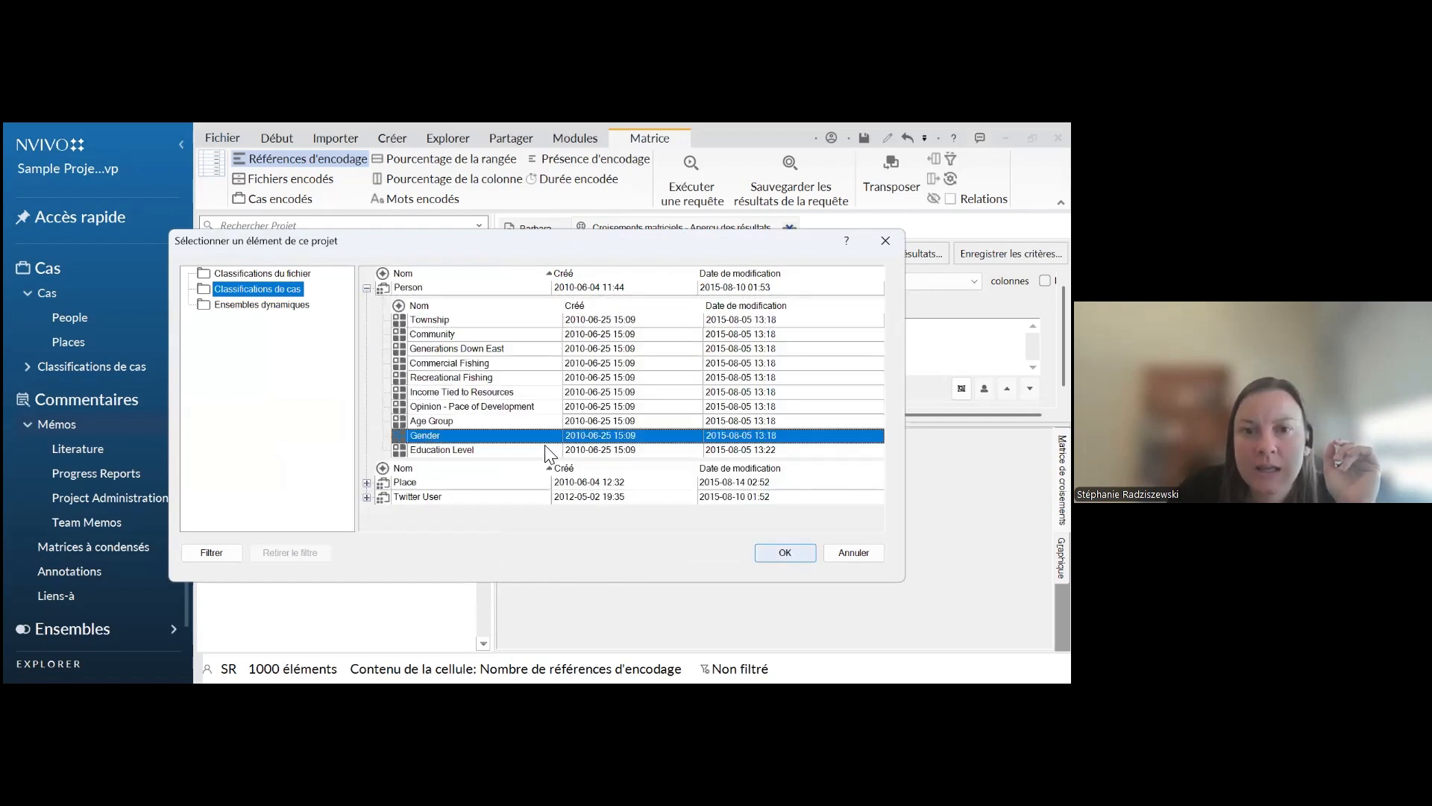
{"action": "left_click", "coordinate": [604, 464]}
{"action": "left_click", "coordinate": [759, 253]}
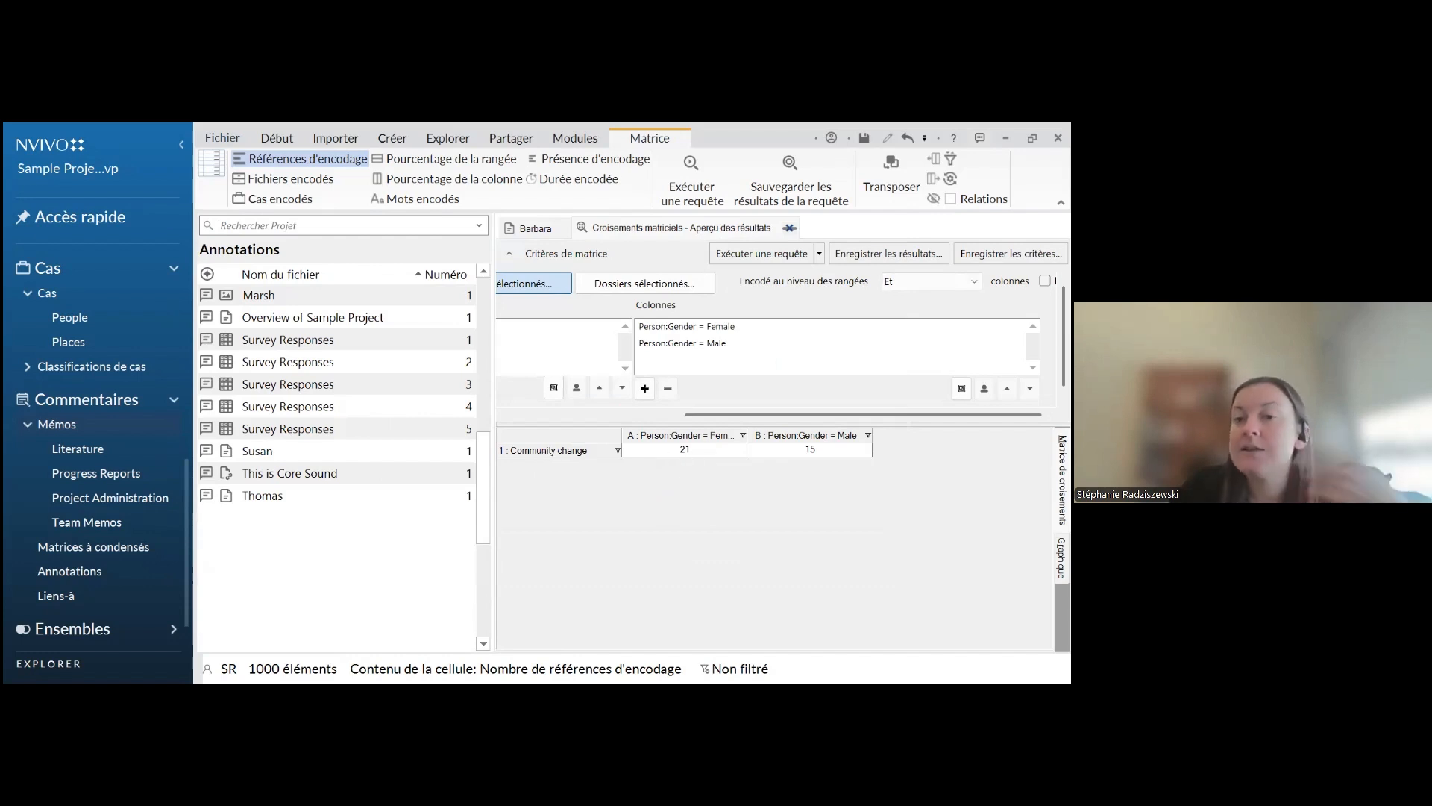
Open the coded references behind the Community change and Female matrix cell, review the interview excerpts, and return to the matrix results
{"action": "left_click", "coordinate": [688, 452]}
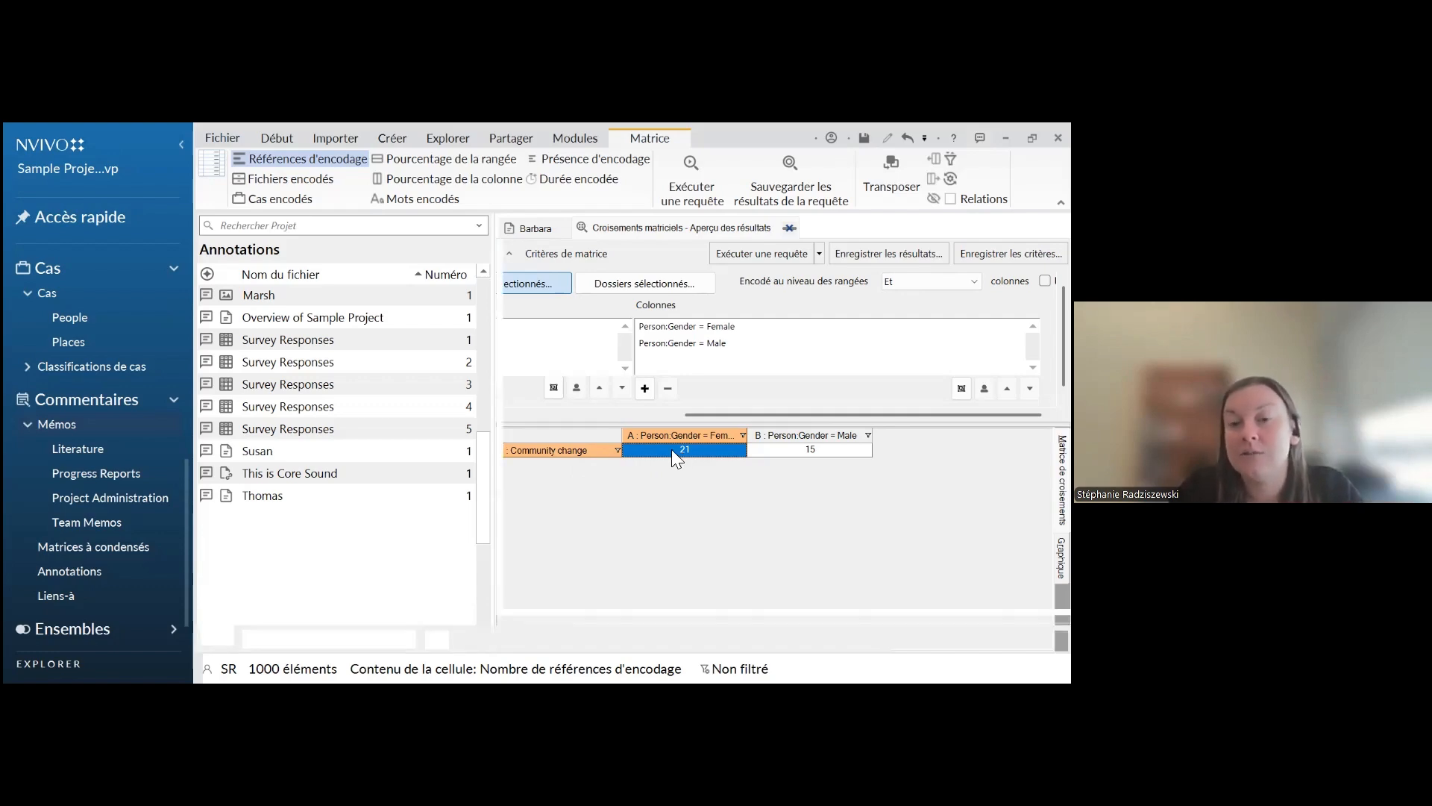
{"action": "double_click", "coordinate": [673, 452]}
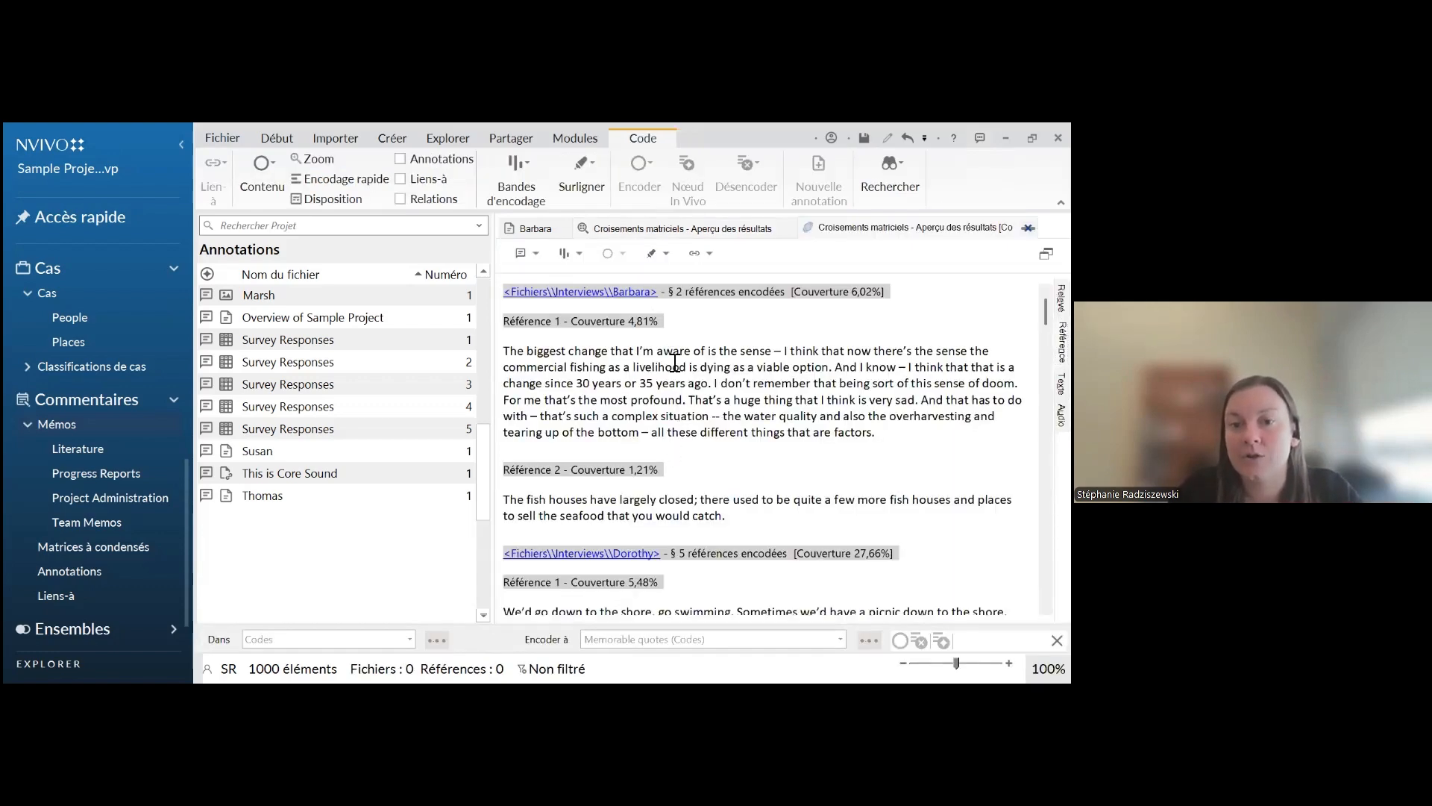
{"action": "scroll", "coordinate": [688, 375], "scroll_direction": "down", "scroll_amount": 3}
{"action": "scroll", "coordinate": [688, 374], "scroll_direction": "down", "scroll_amount": 15}
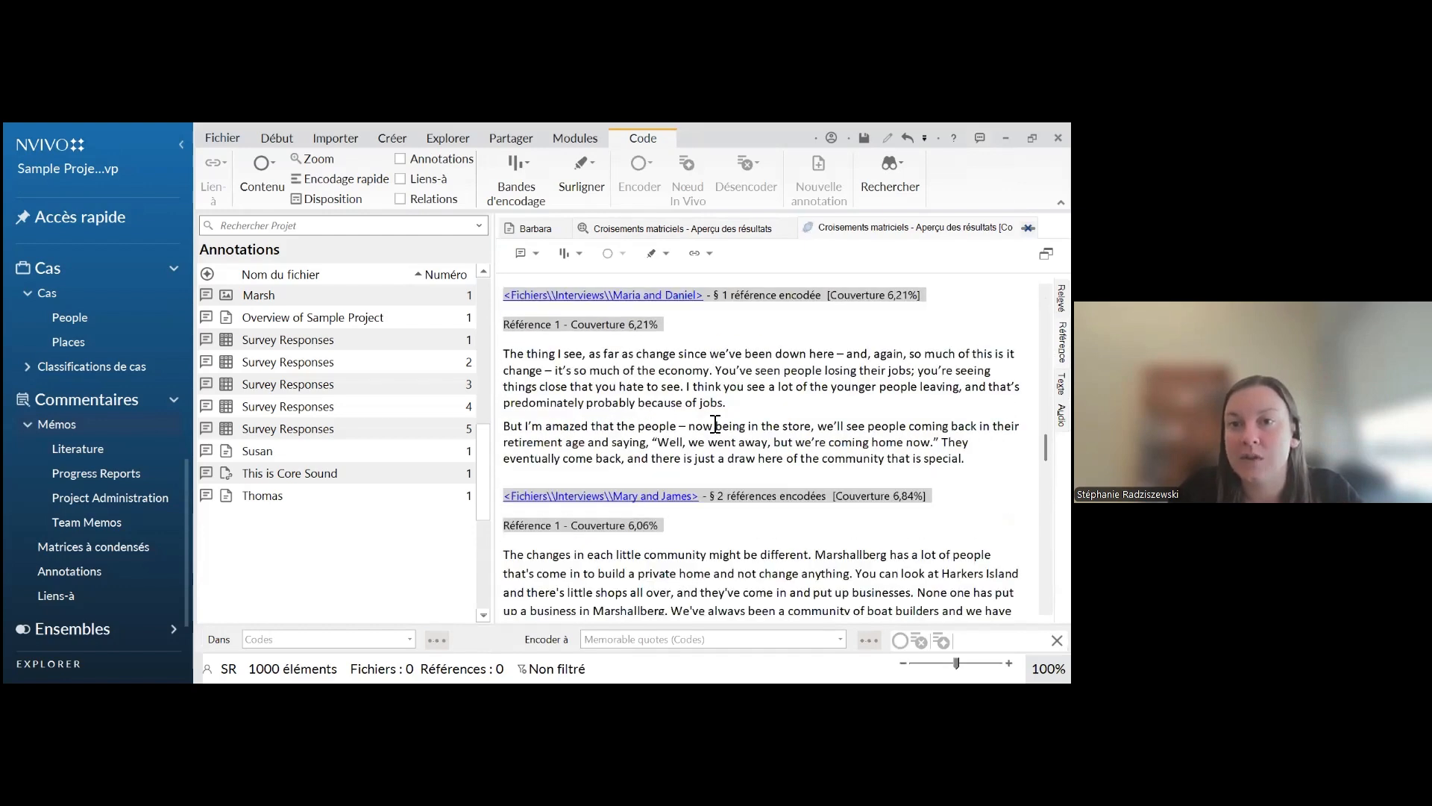
{"action": "left_click", "coordinate": [712, 228]}
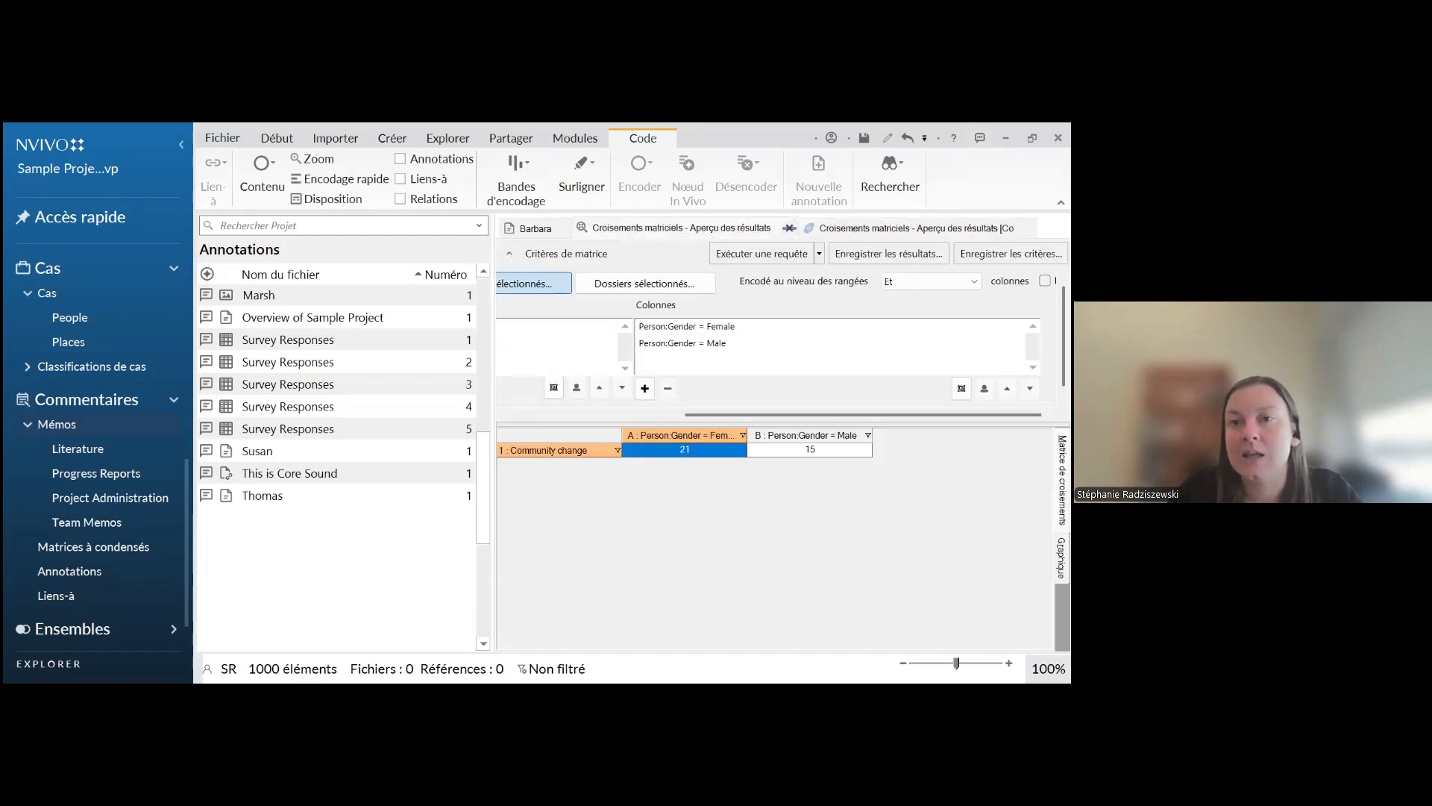
{"action": "left_click", "coordinate": [663, 477]}
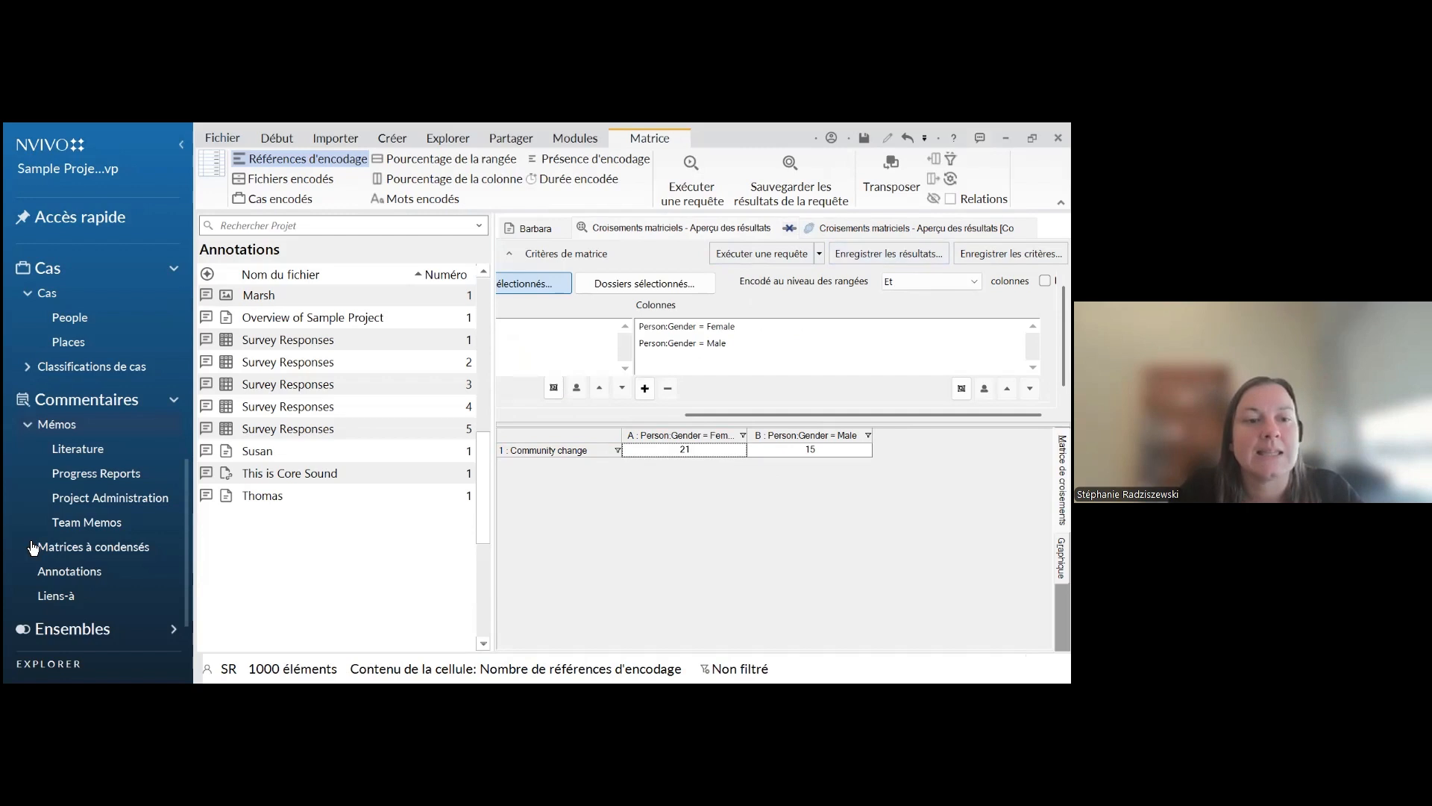
{"action": "scroll", "coordinate": [91, 547], "scroll_direction": "down", "scroll_amount": 3}
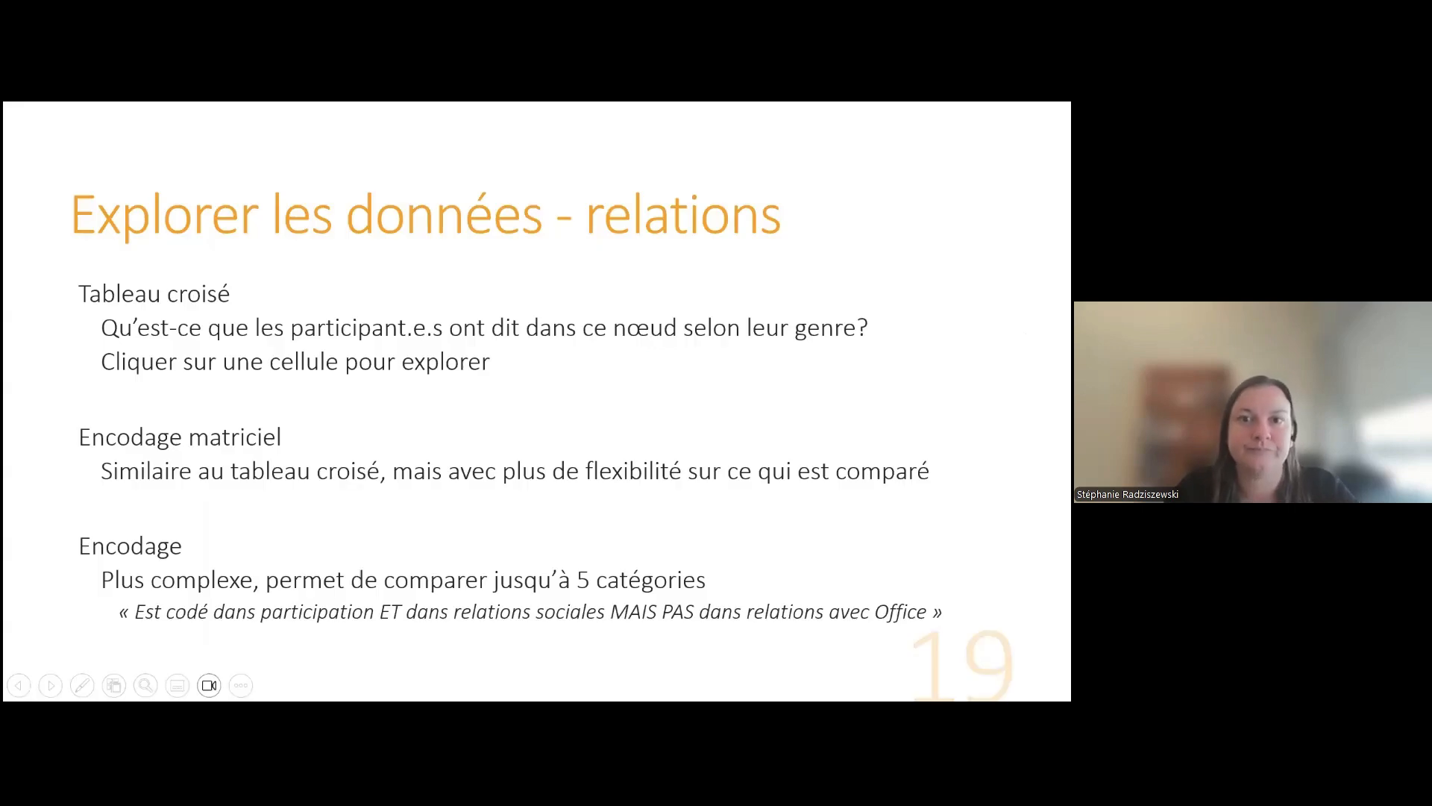
{"action": "left_click", "coordinate": [613, 513]}
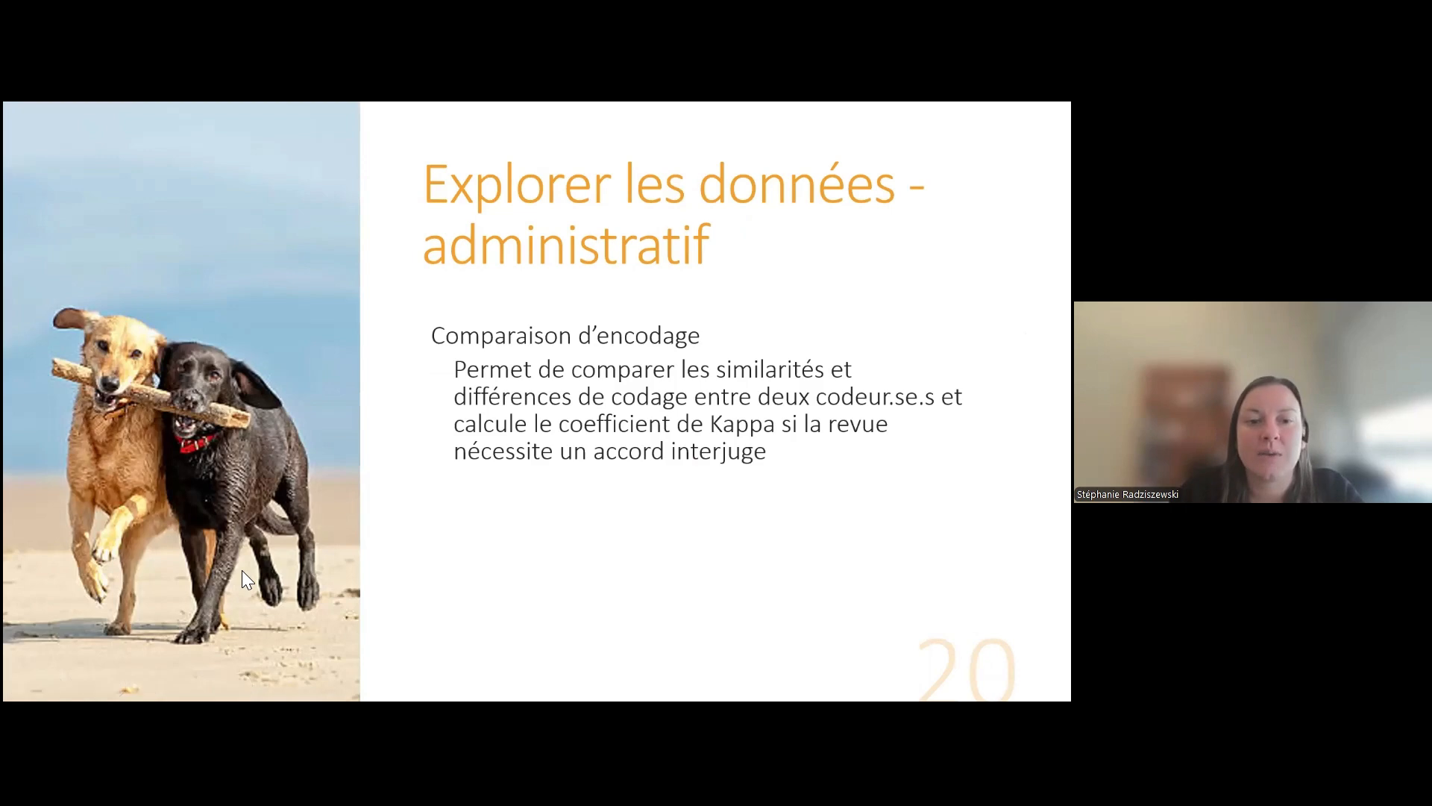
{"action": "left_click", "coordinate": [280, 549]}
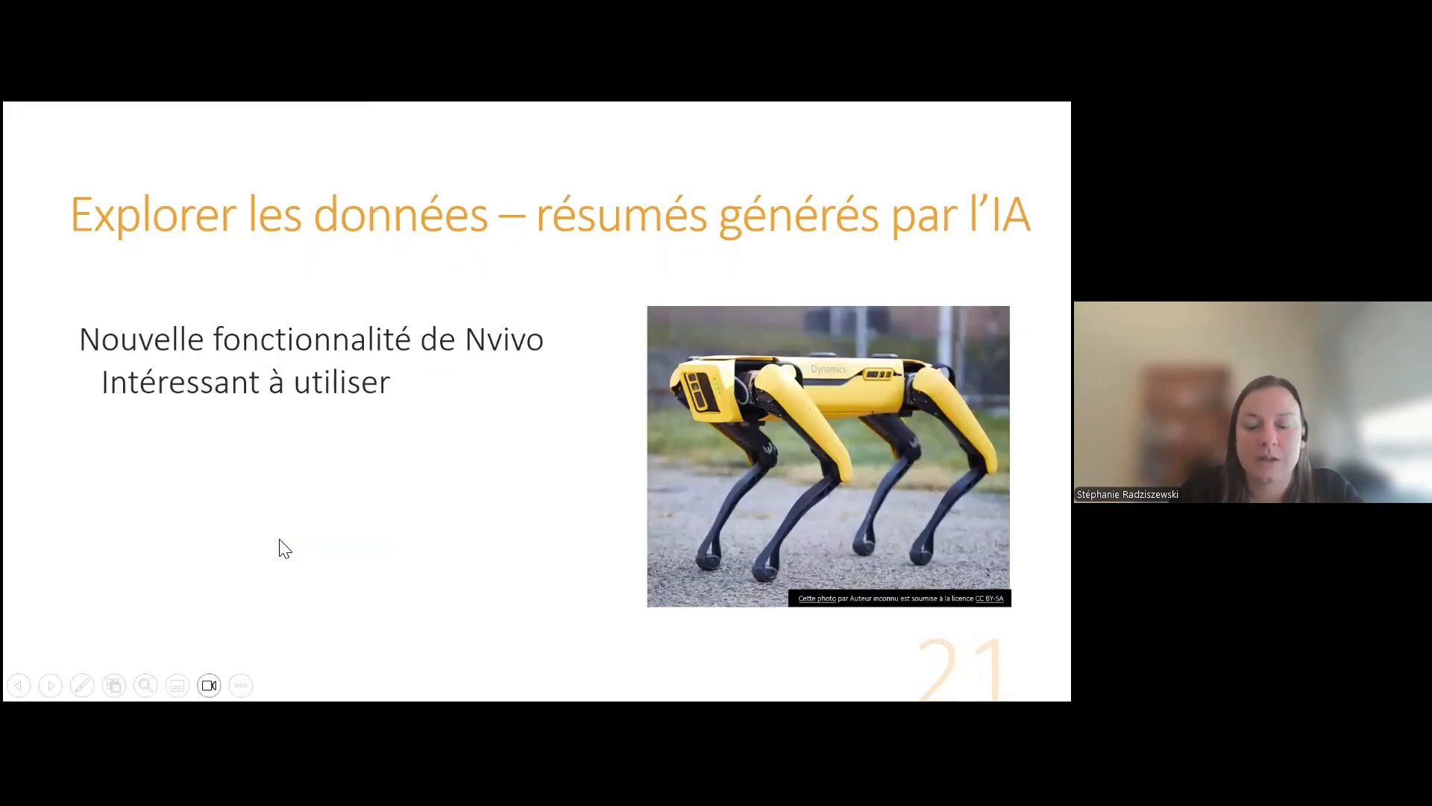
{"action": "key", "text": "Left"}
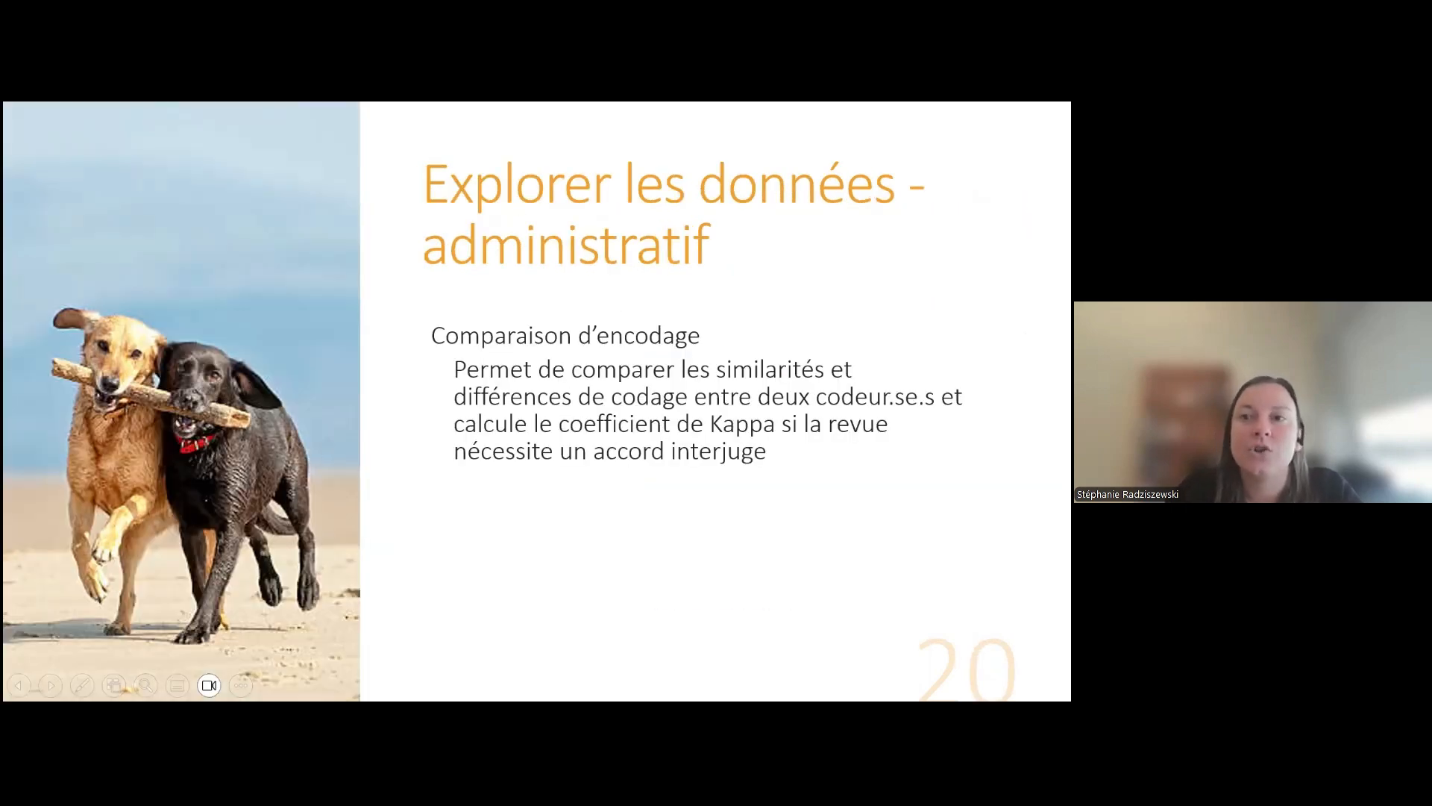